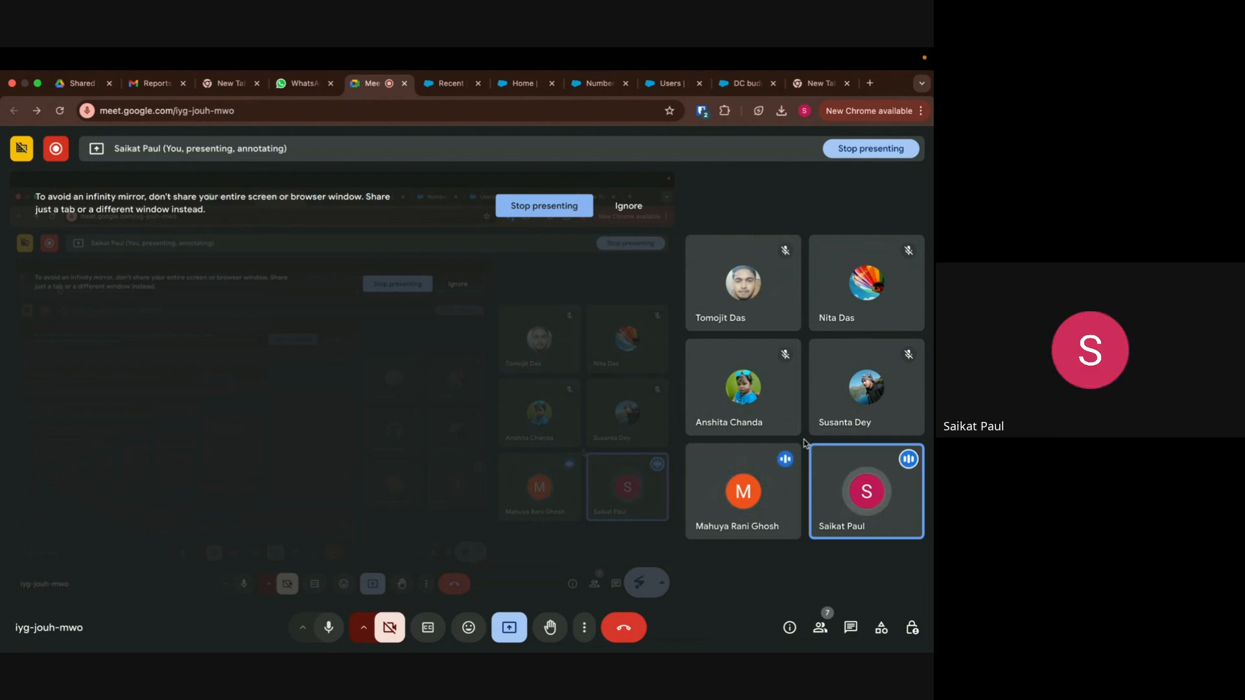
Switch from the video meeting to the Tableau workbook
key(ctrl+Left)
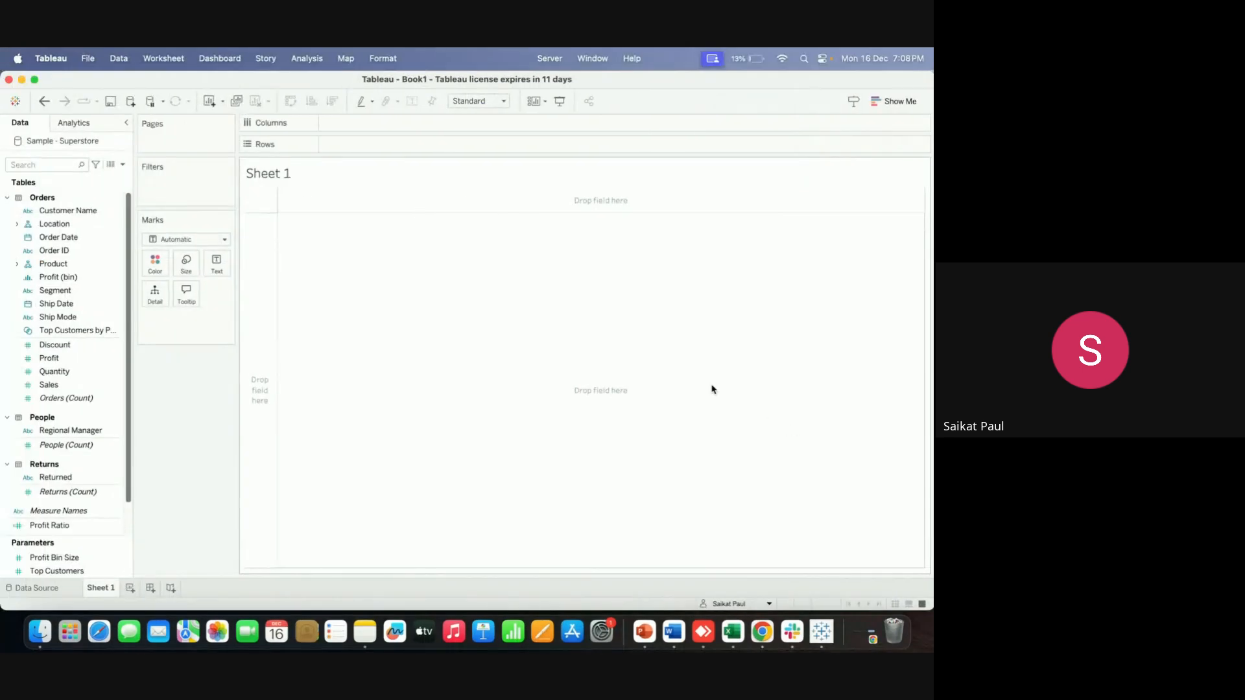
key(ctrl+Right)
click(507, 625)
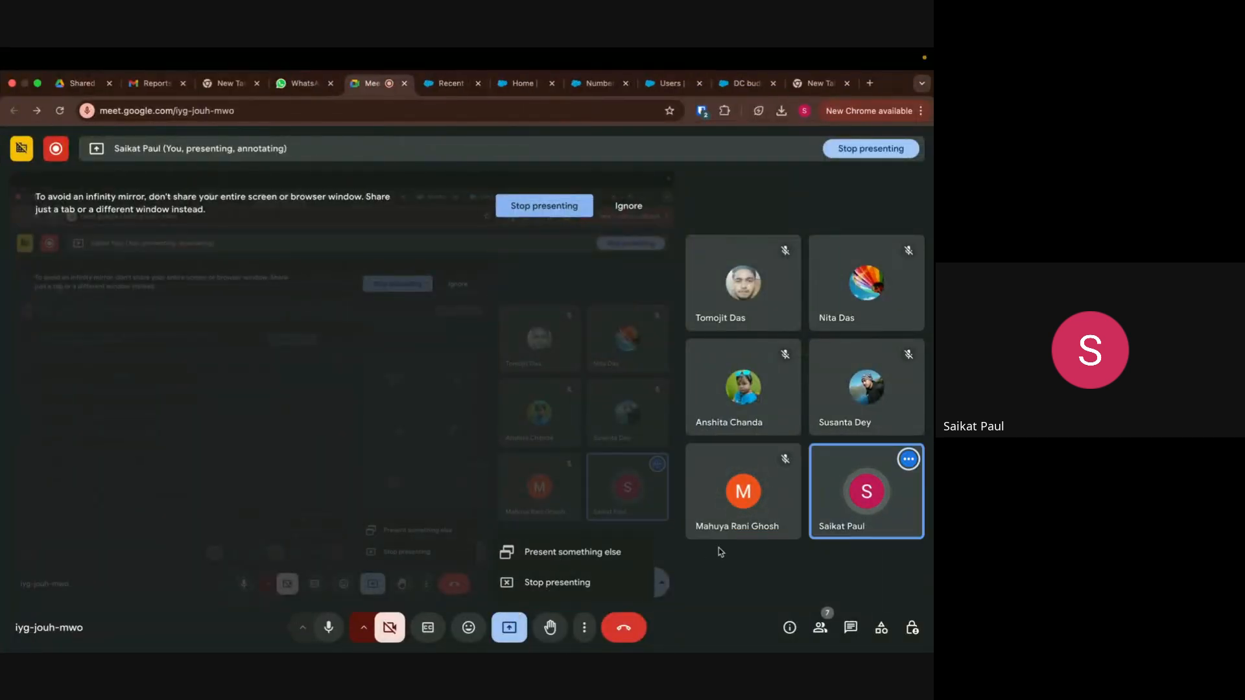
key(ctrl+Left)
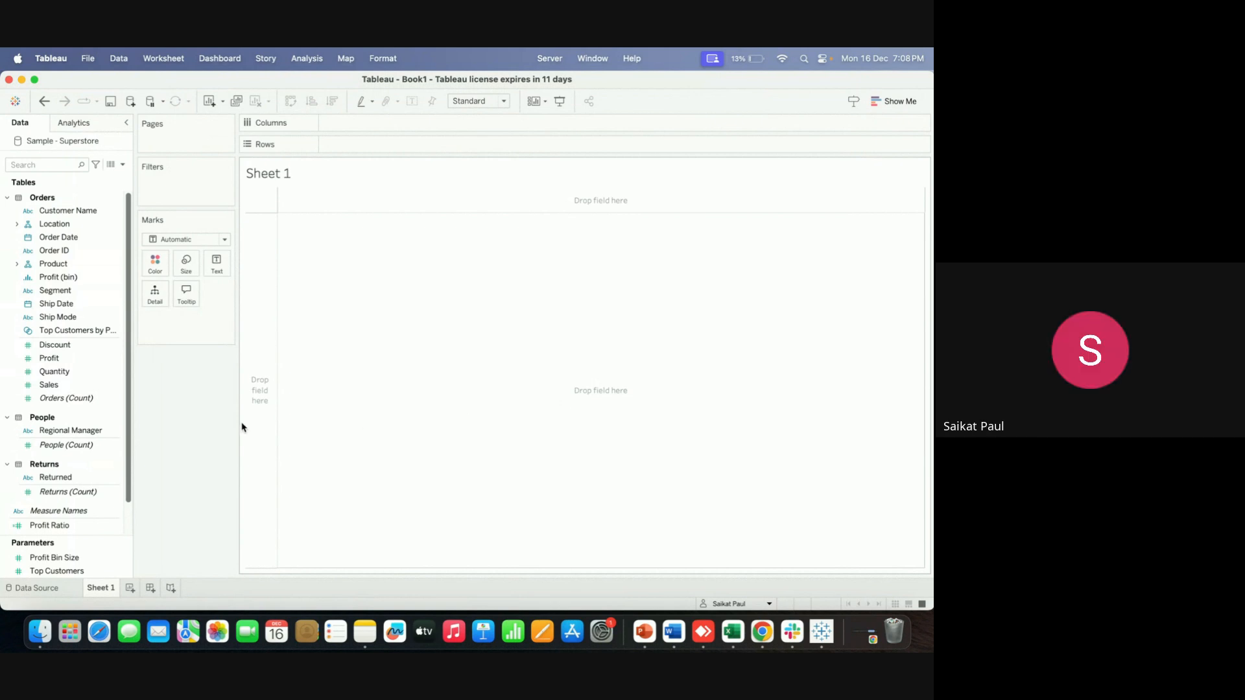
Look over the Sample - Superstore fields and the data connection options on the start page
scroll(130, 382, down, 2)
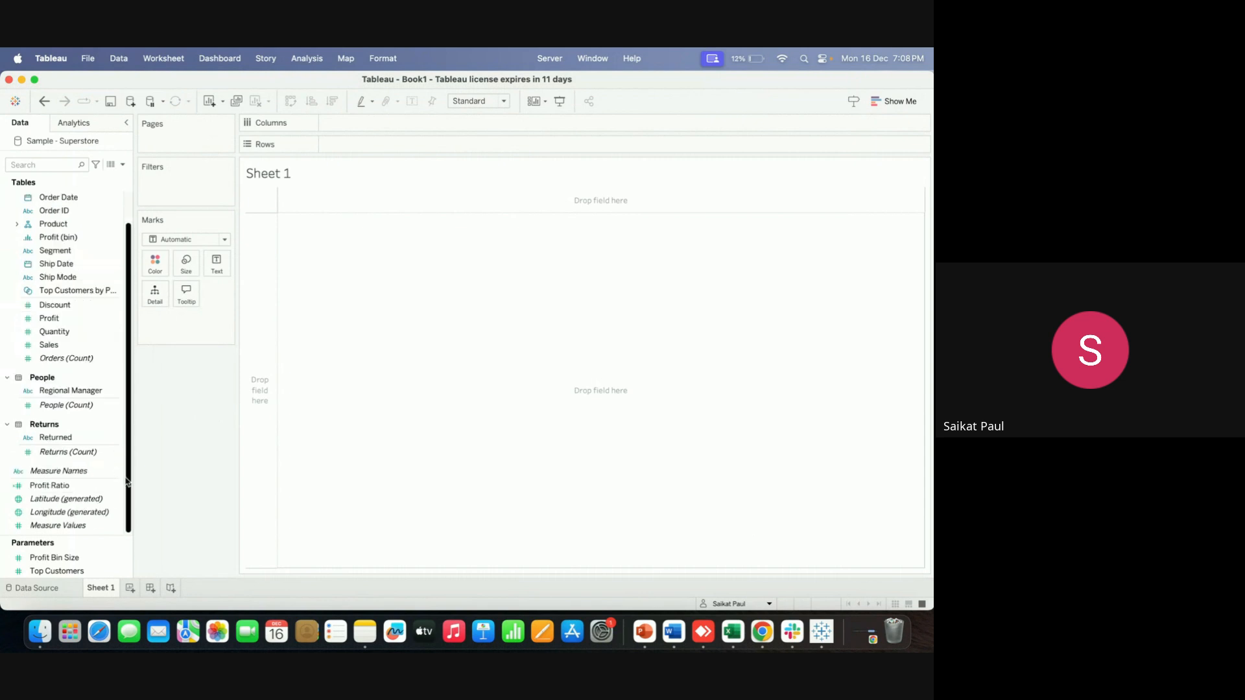
scroll(127, 477, up, 2)
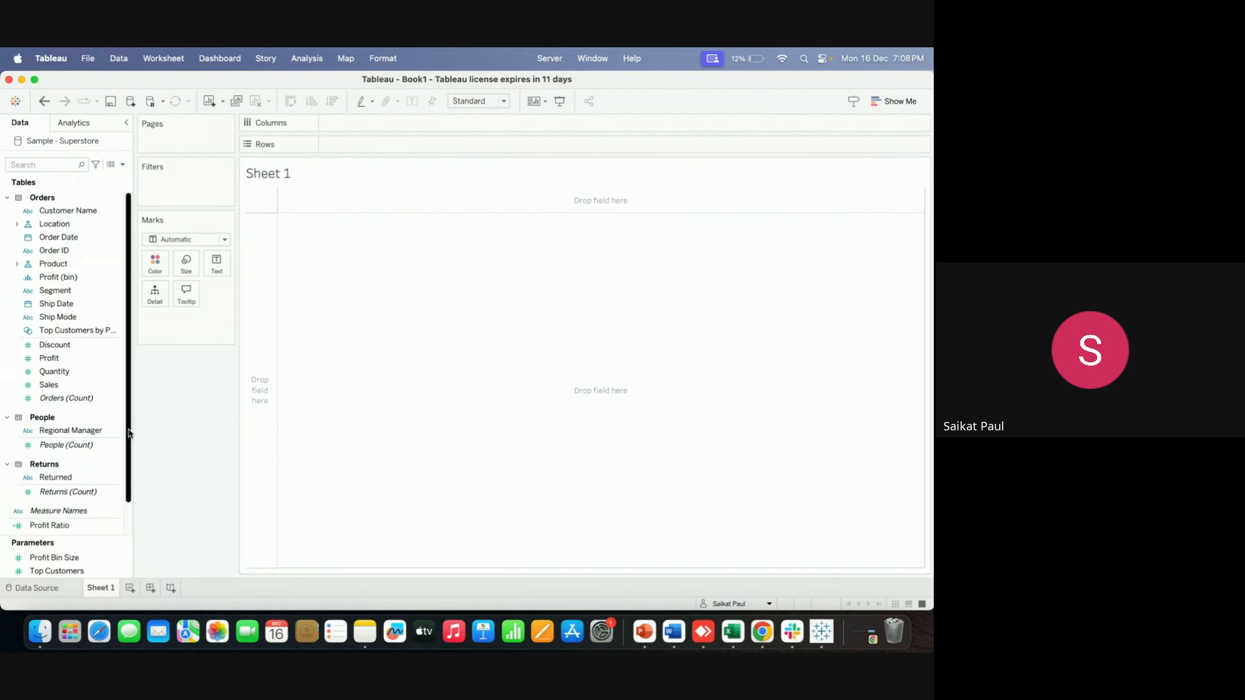
scroll(128, 433, down, 2)
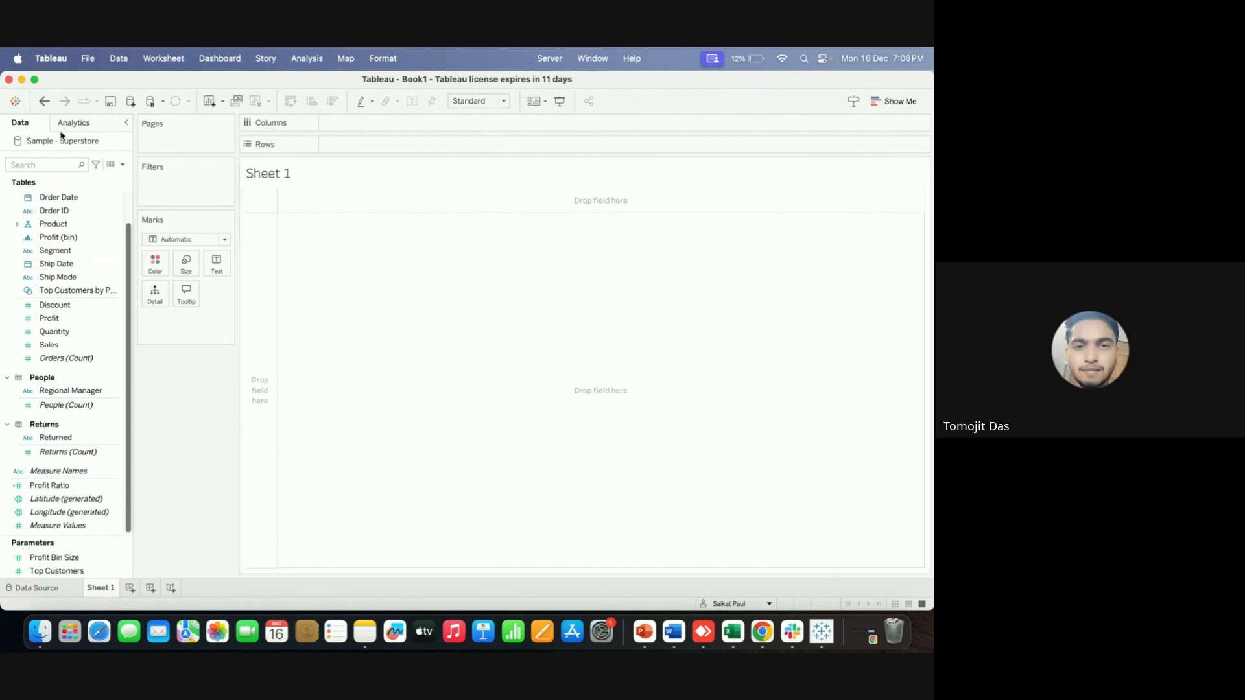
click(15, 102)
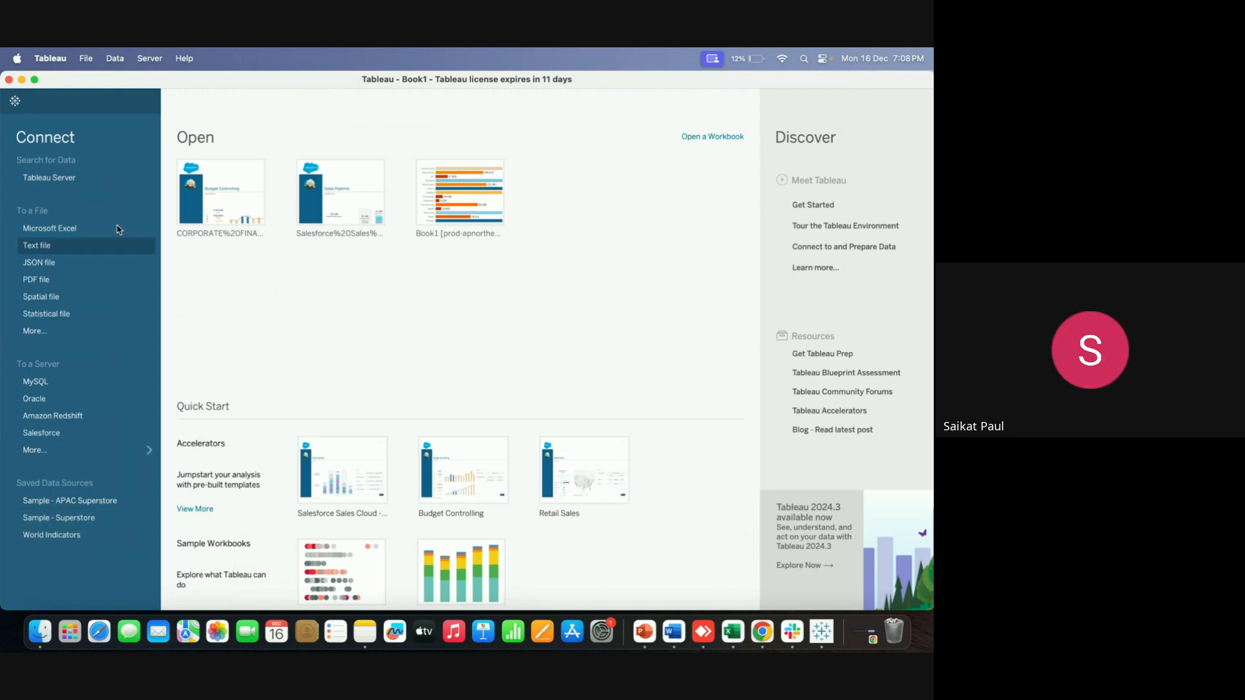
click(15, 101)
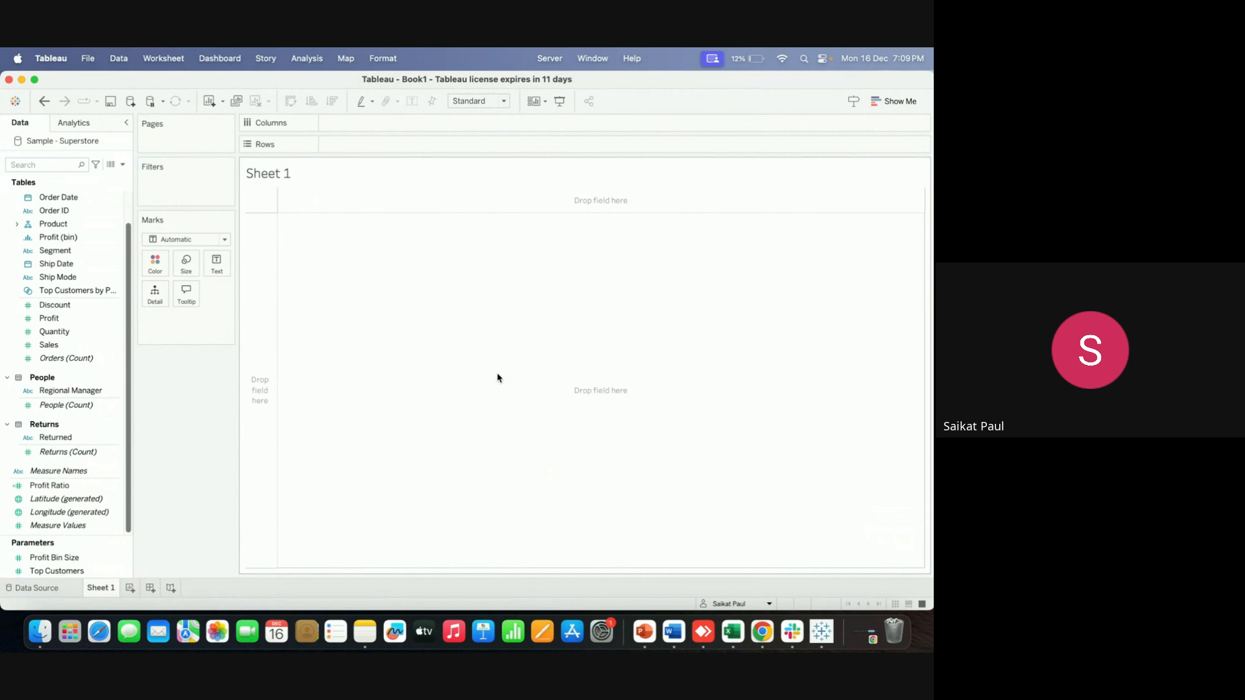
Build a bar chart with Sub-Category from the Product hierarchy on Rows and Sales on Columns
click(73, 335)
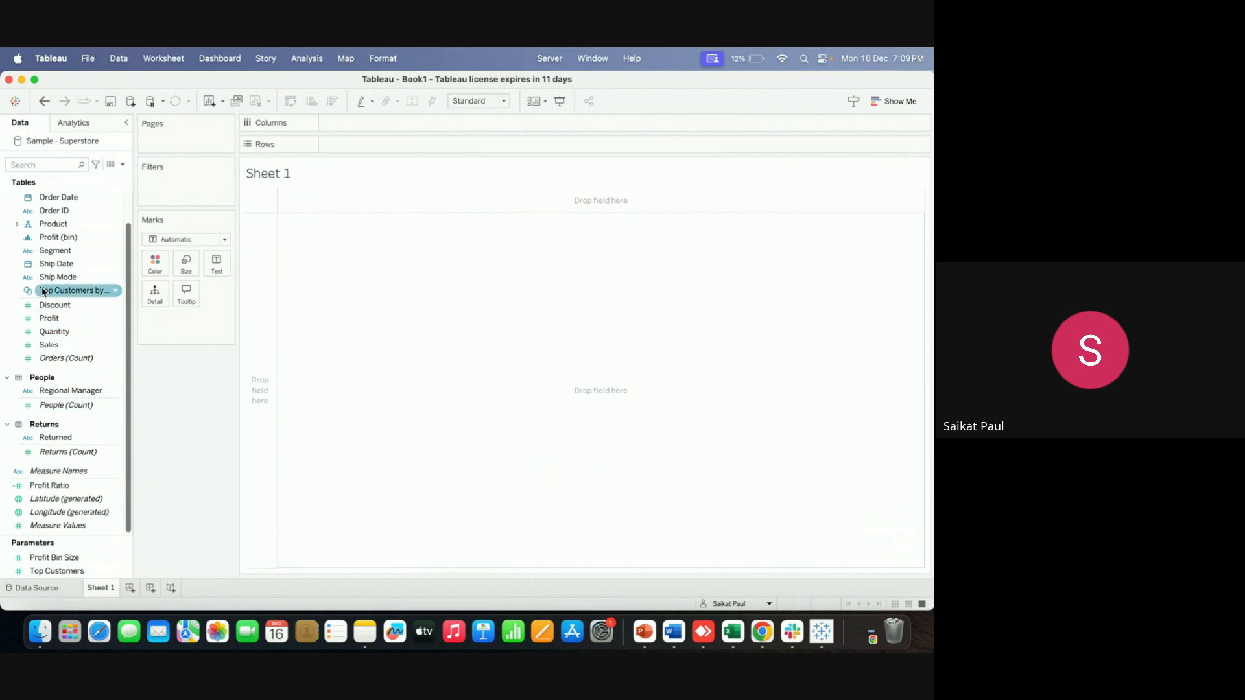
click(18, 225)
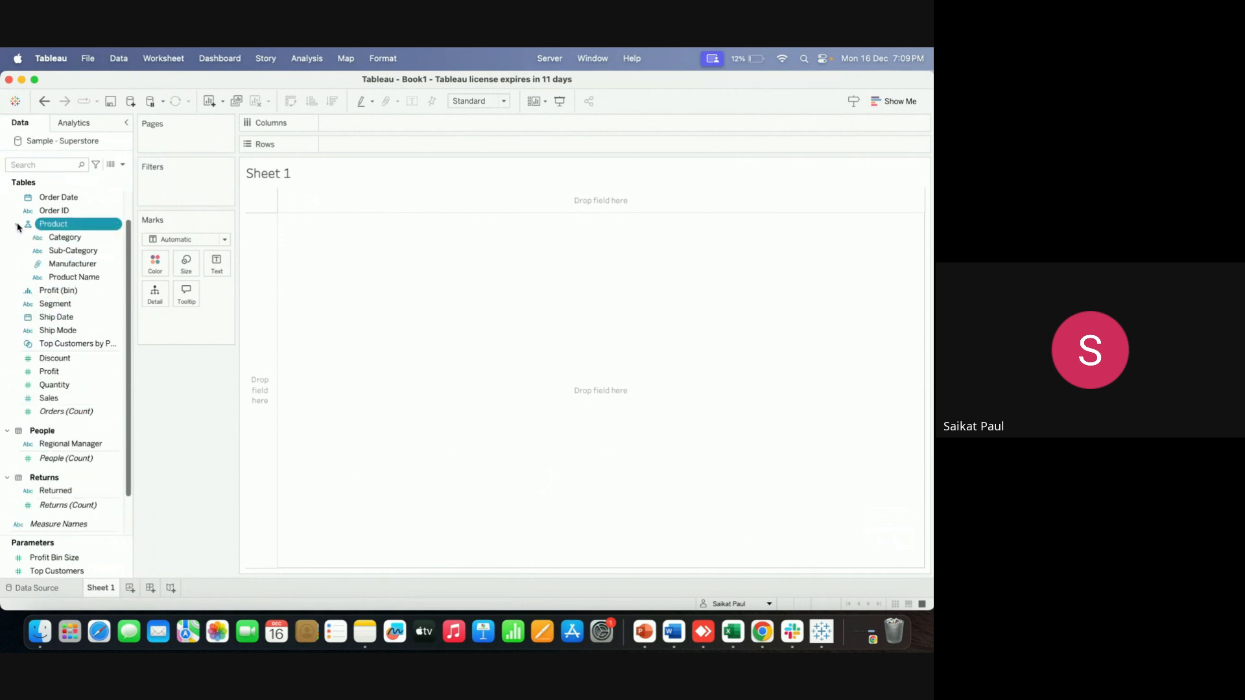
drag(82, 253, 393, 153)
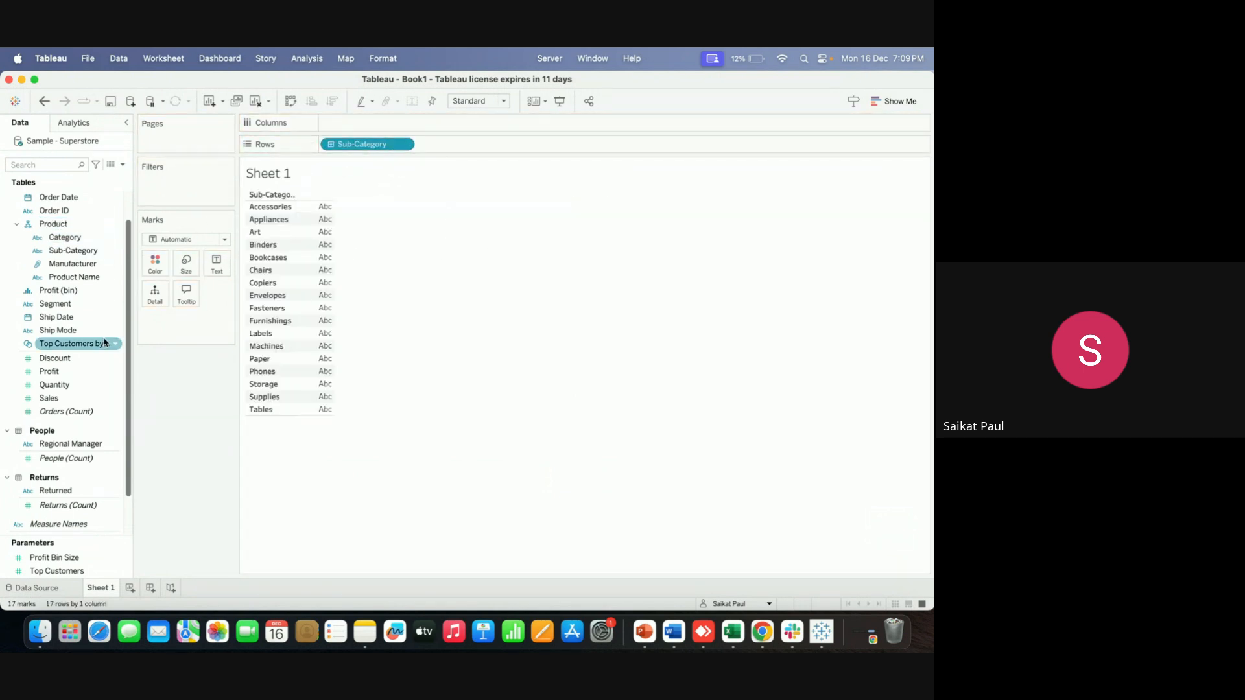
scroll(89, 487, down, 2)
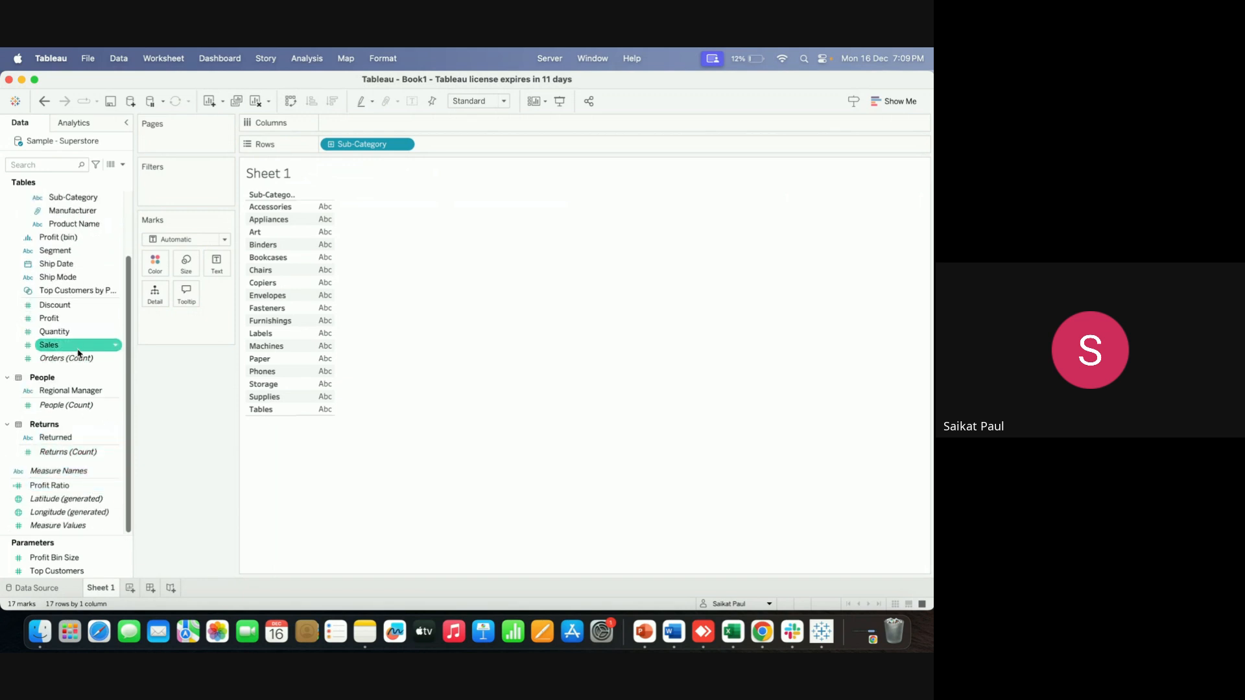
drag(78, 353, 373, 124)
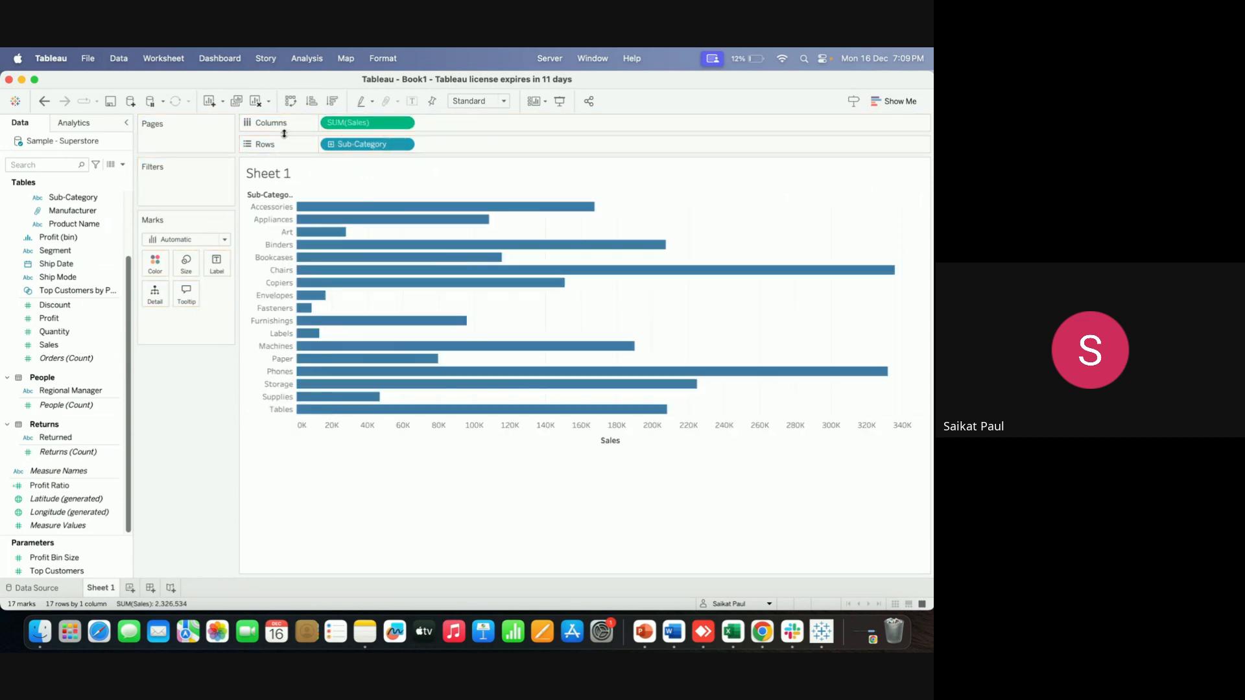
Swap the chart's rows and columns and label the bars with Sales
click(290, 101)
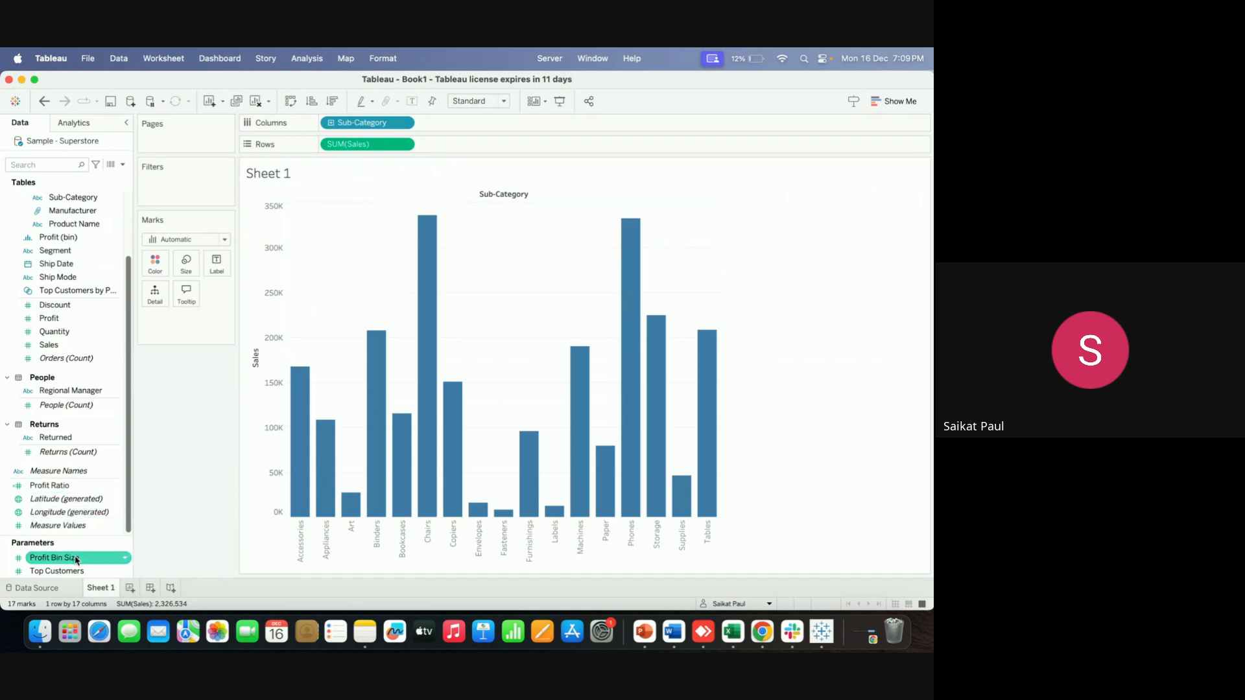
drag(49, 345, 207, 258)
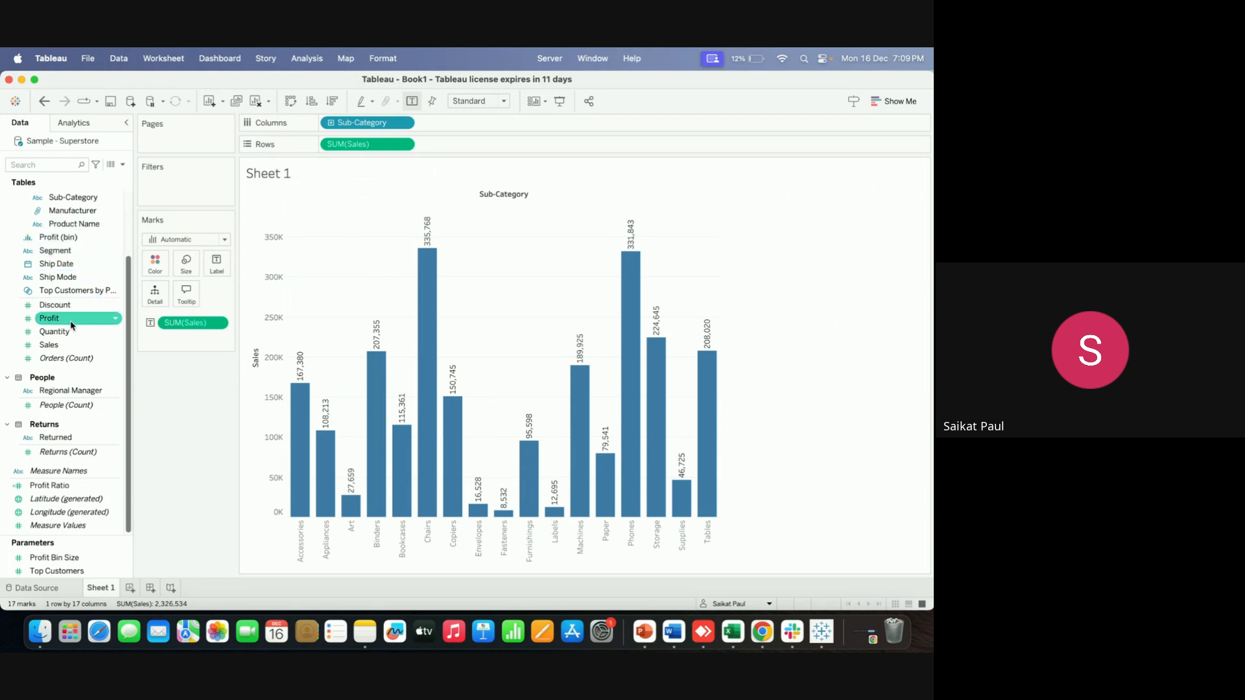
Add a filter on Sub-Category and base its condition on the sum of Sales
scroll(73, 323, up, 3)
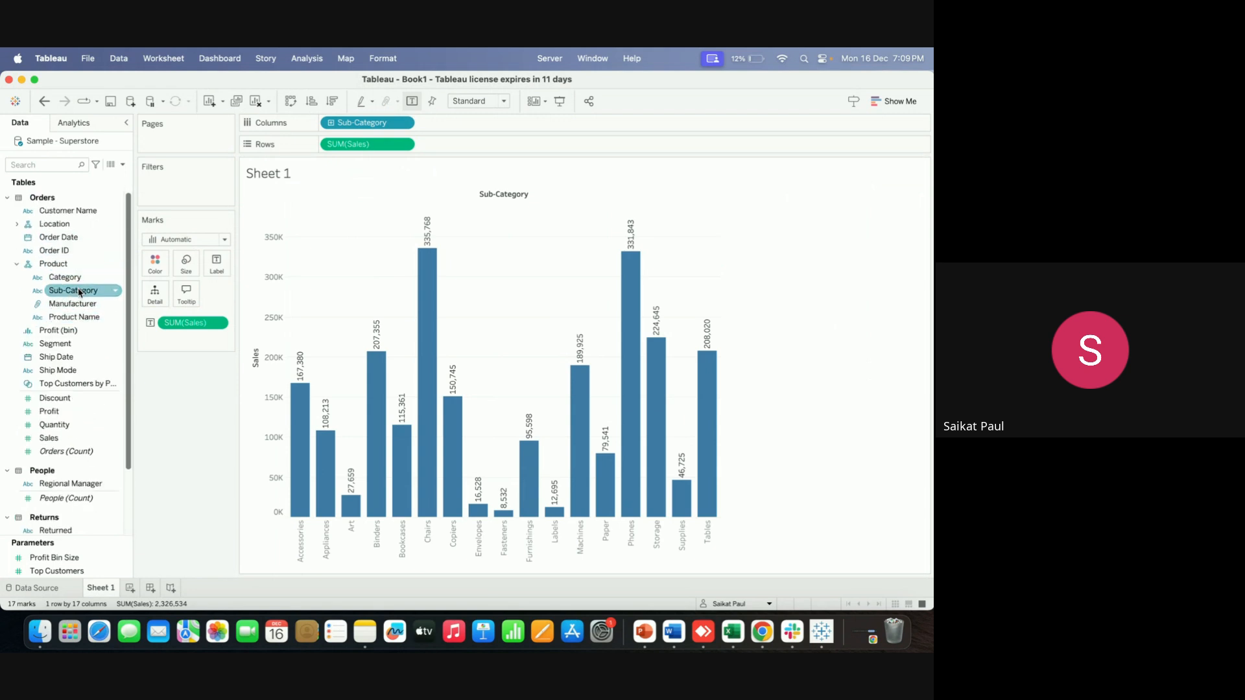
drag(77, 295, 178, 185)
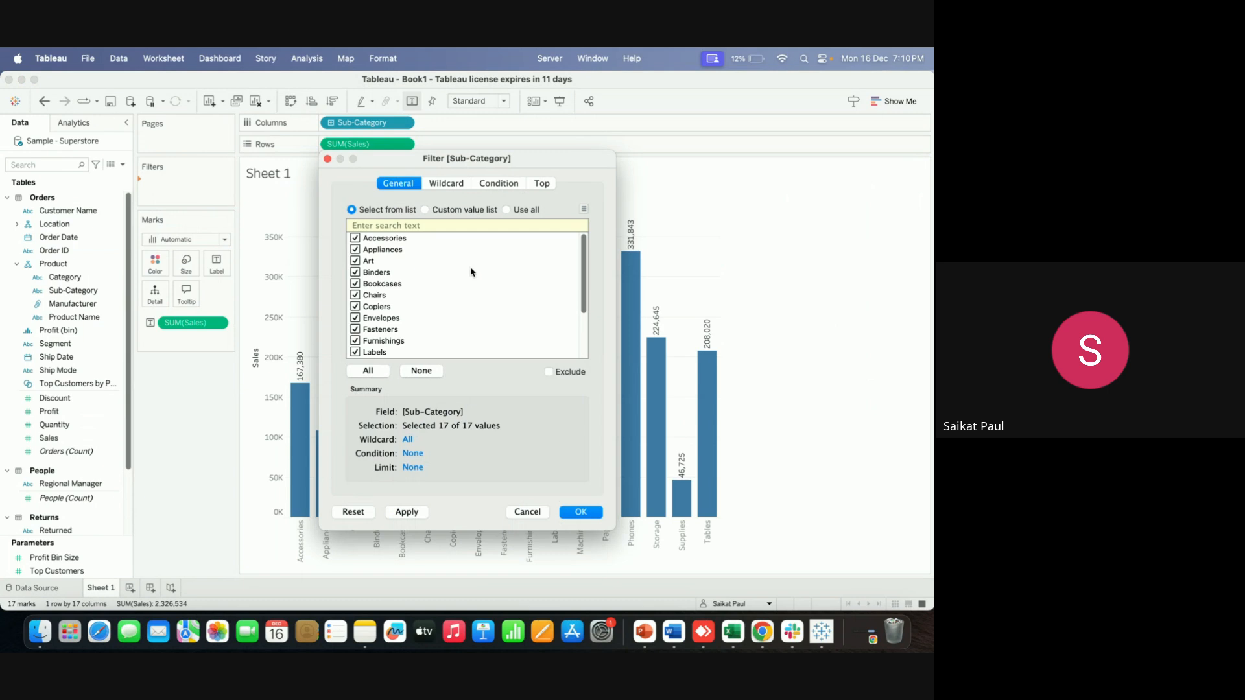
click(447, 183)
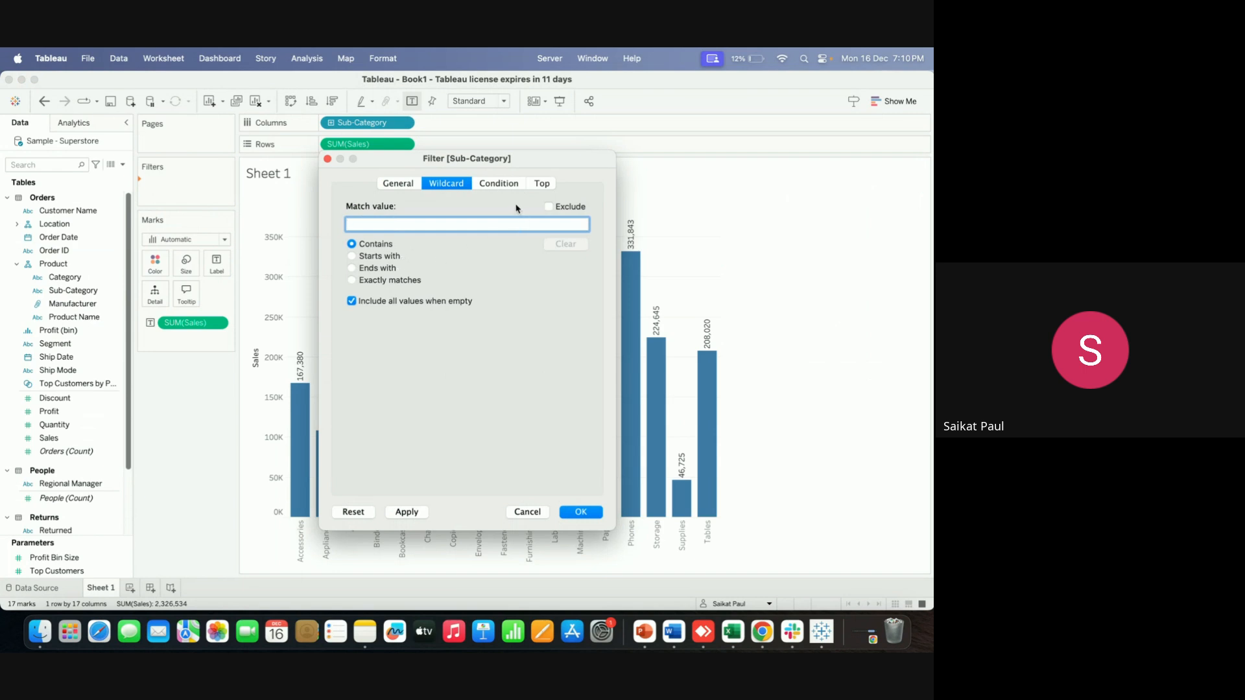
click(513, 186)
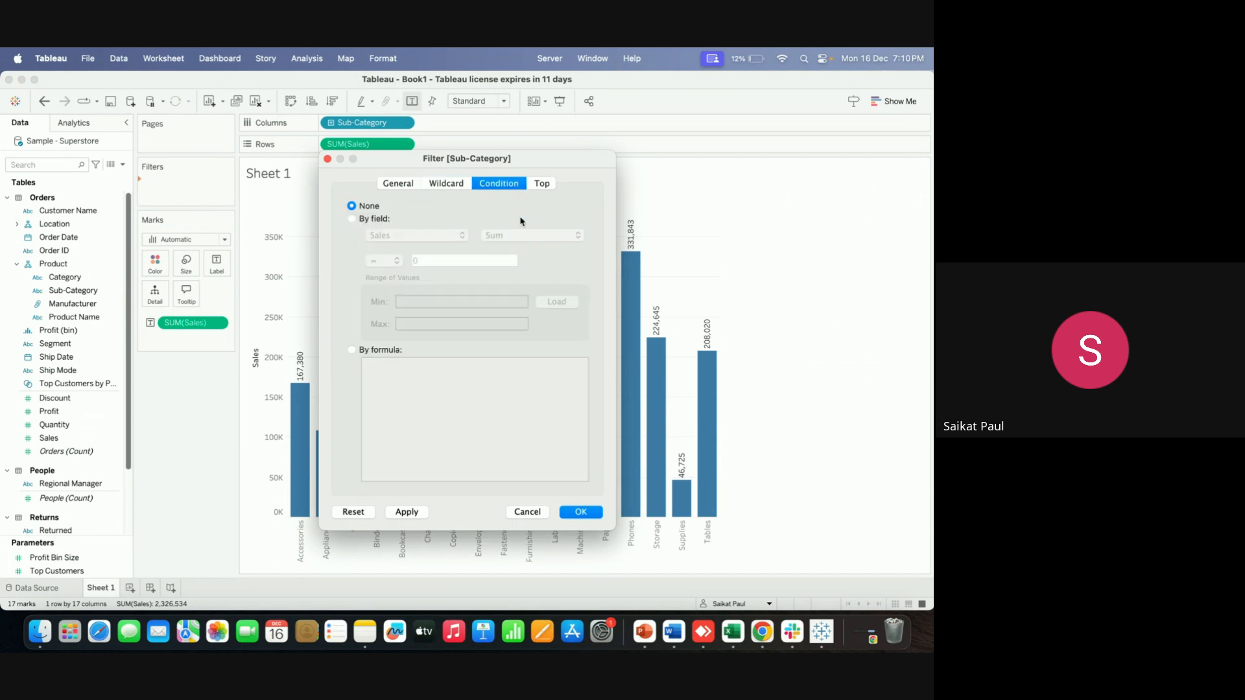
click(352, 219)
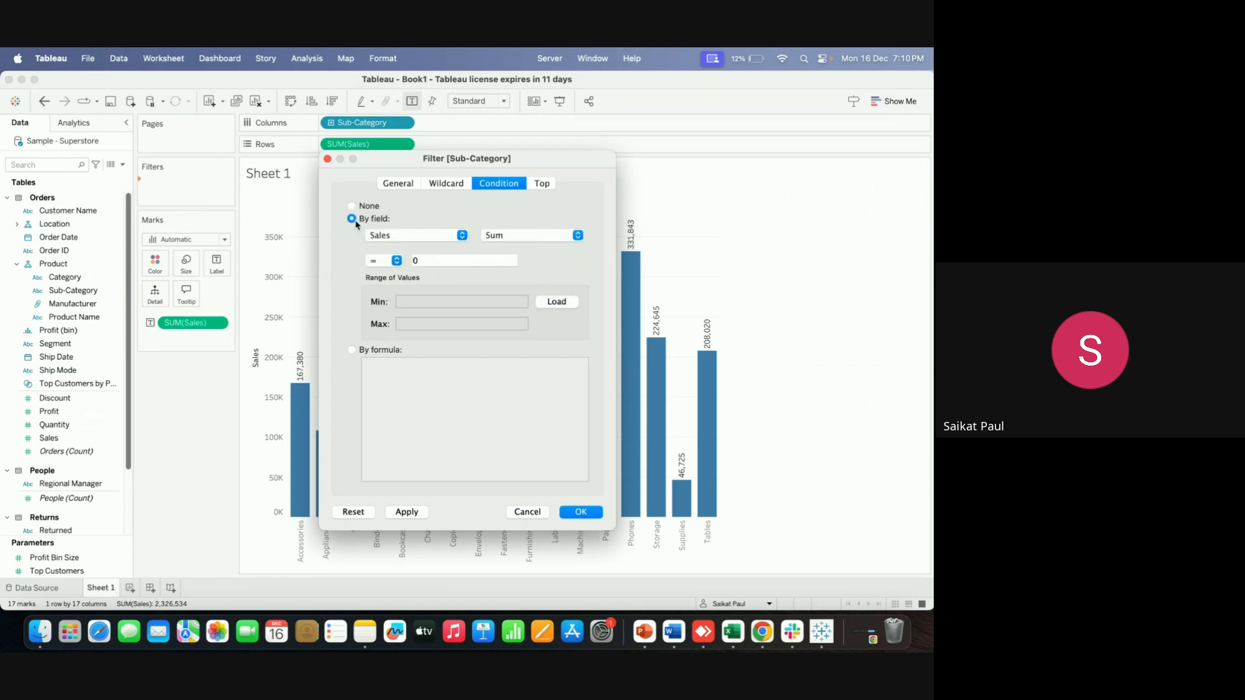
click(462, 236)
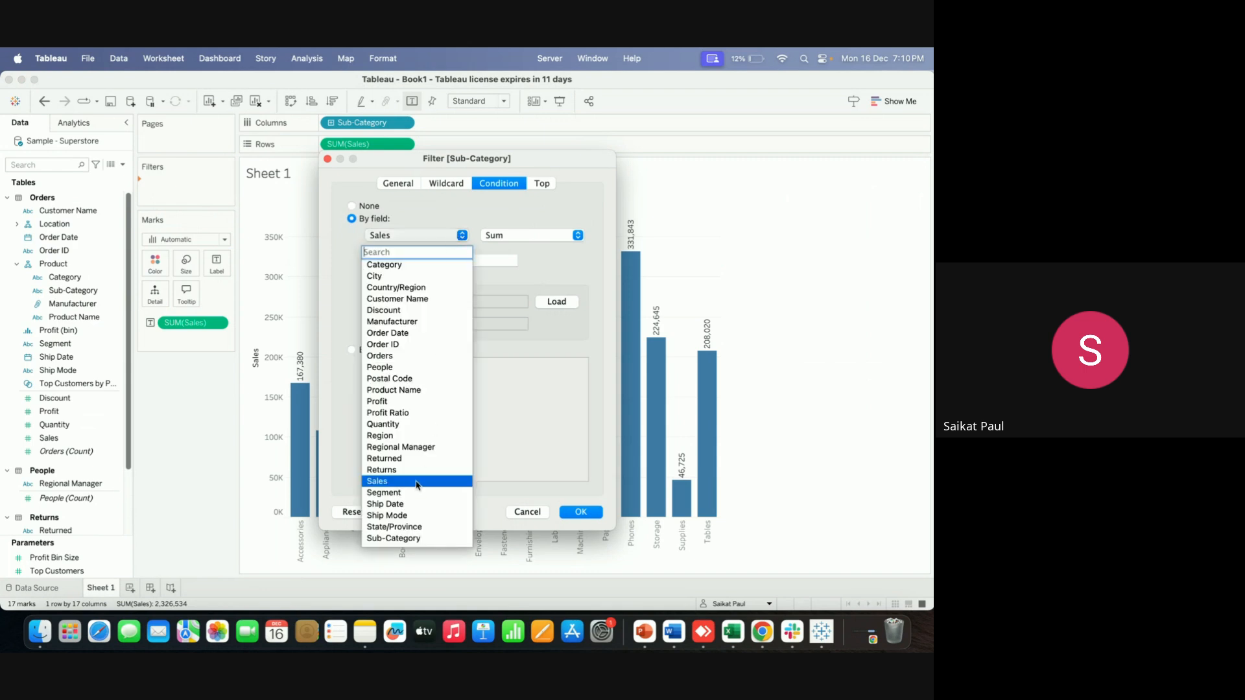
click(585, 268)
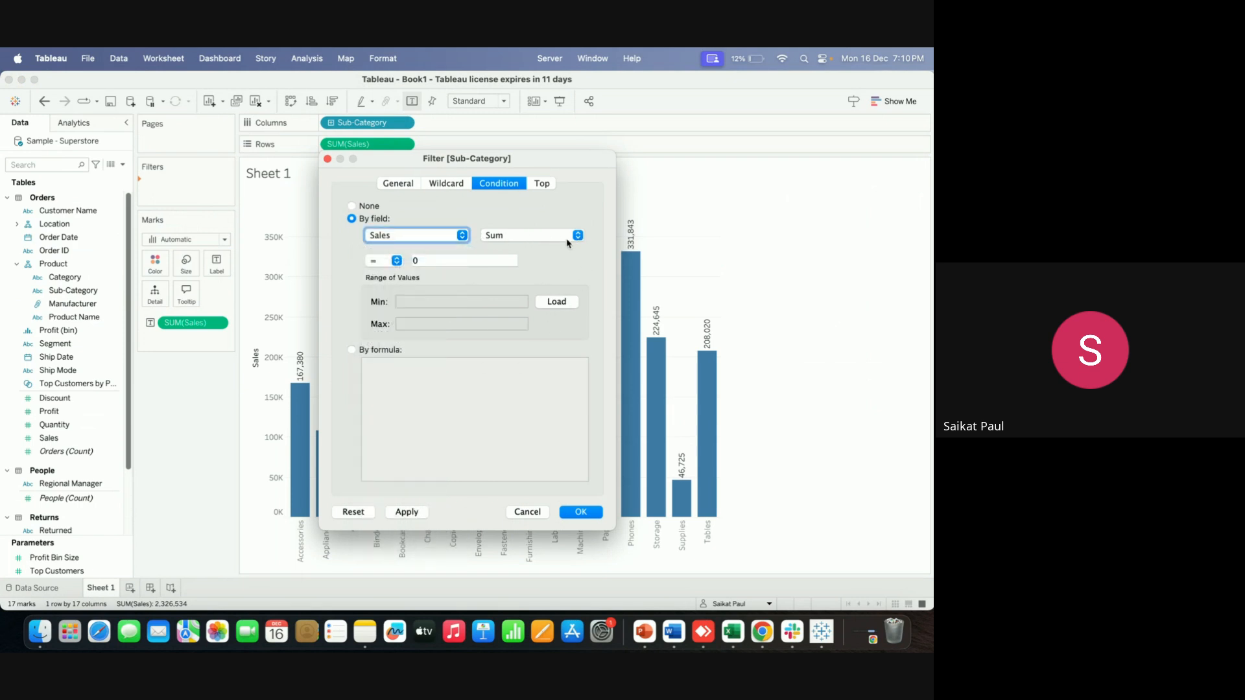
click(575, 237)
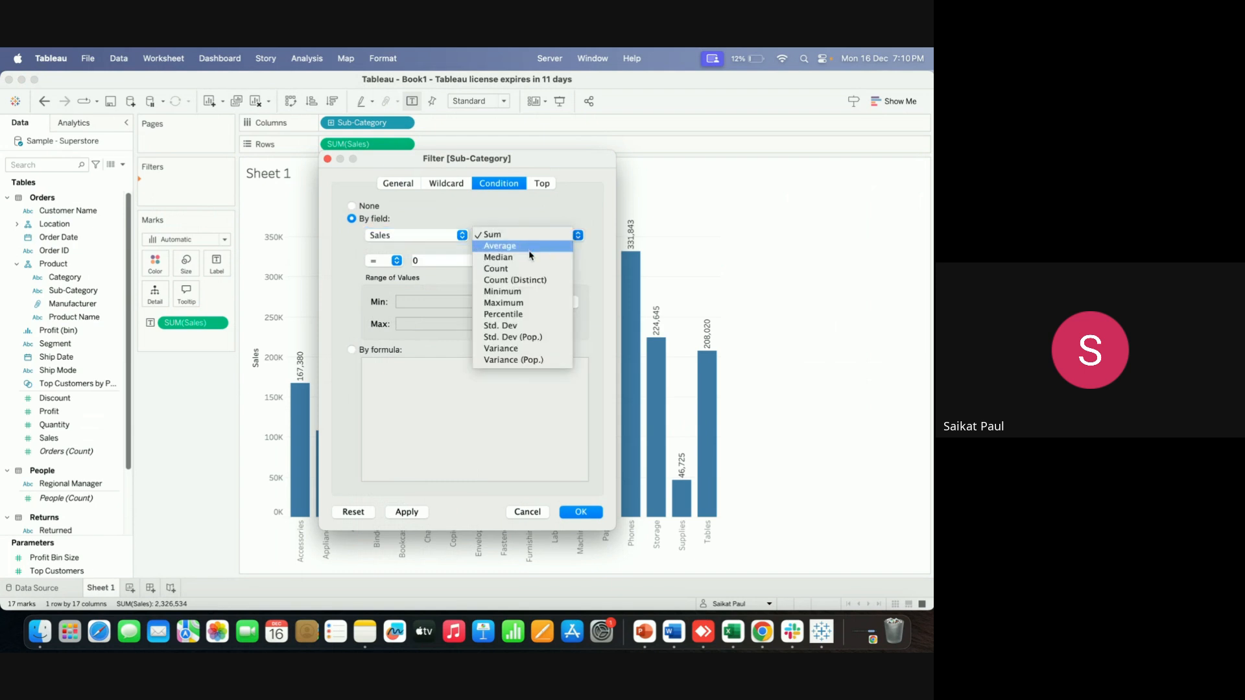
click(593, 210)
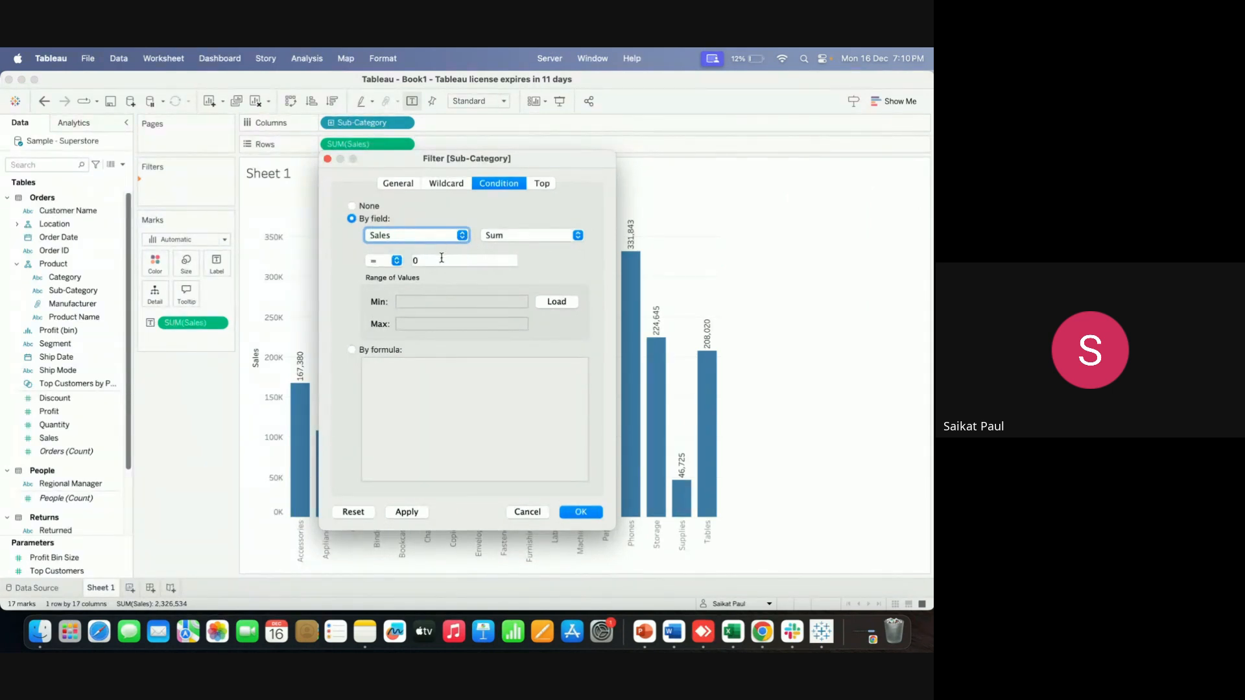
Set the Sub-Category condition to sum of Sales greater than 10000 and apply the filter
drag(545, 161, 818, 188)
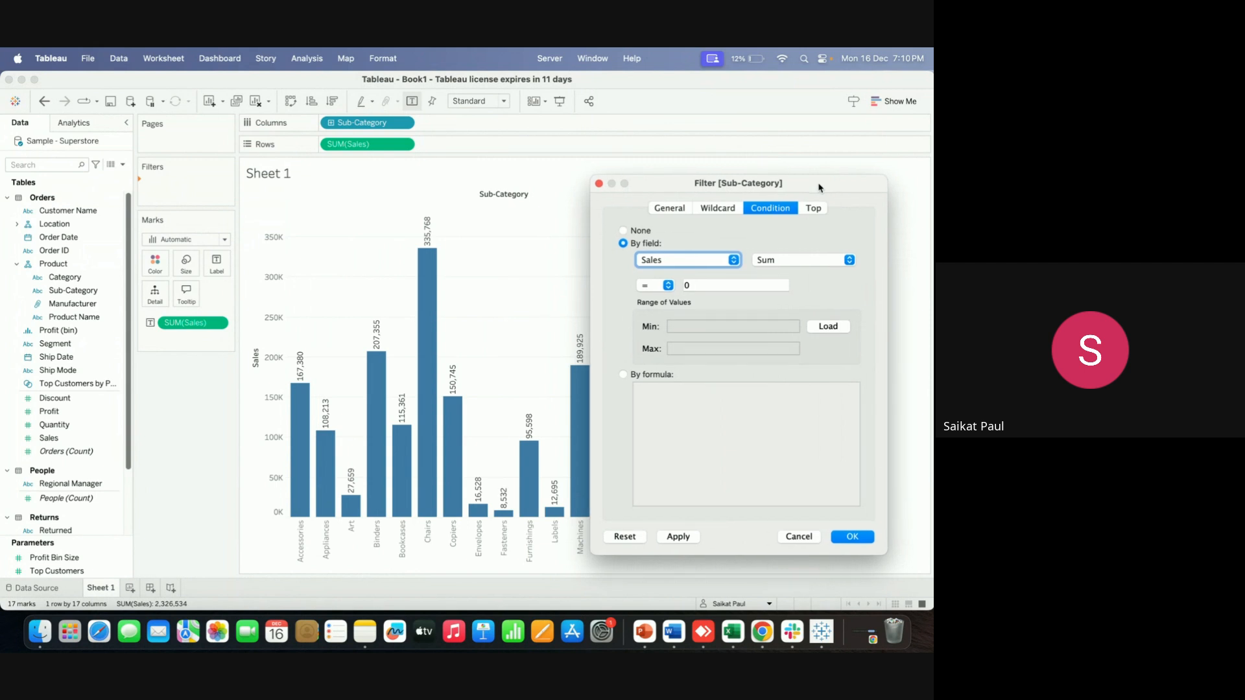
drag(819, 188, 834, 179)
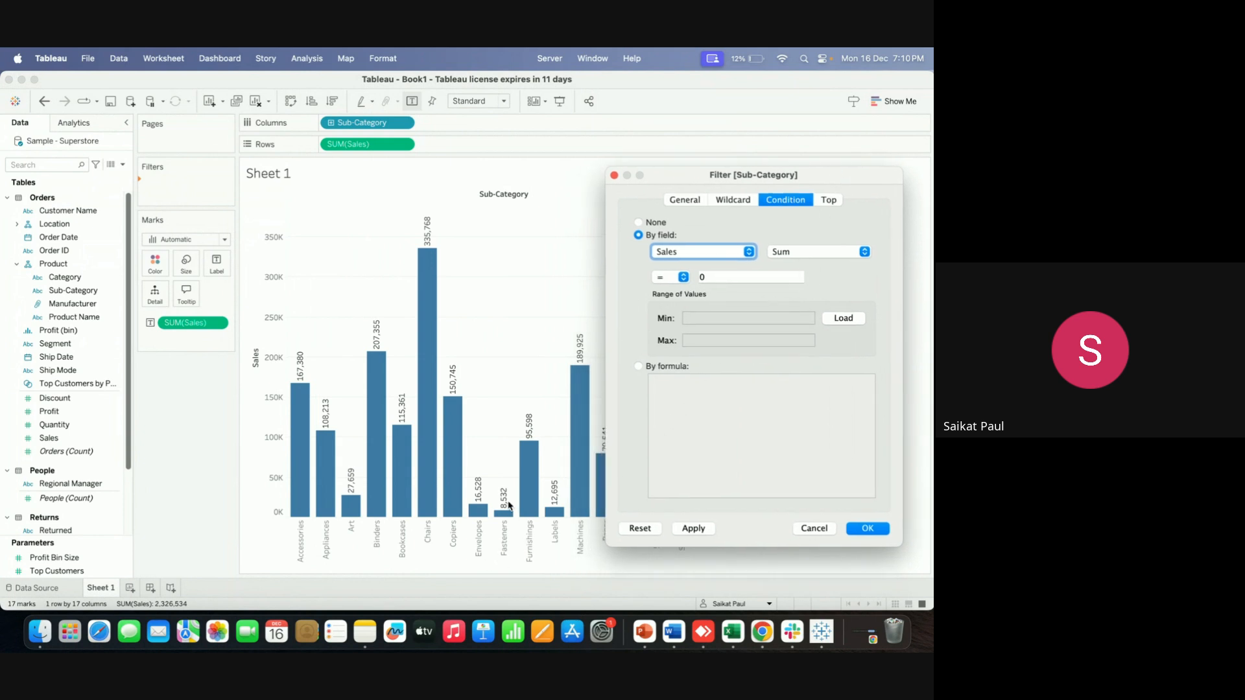
drag(825, 173, 630, 143)
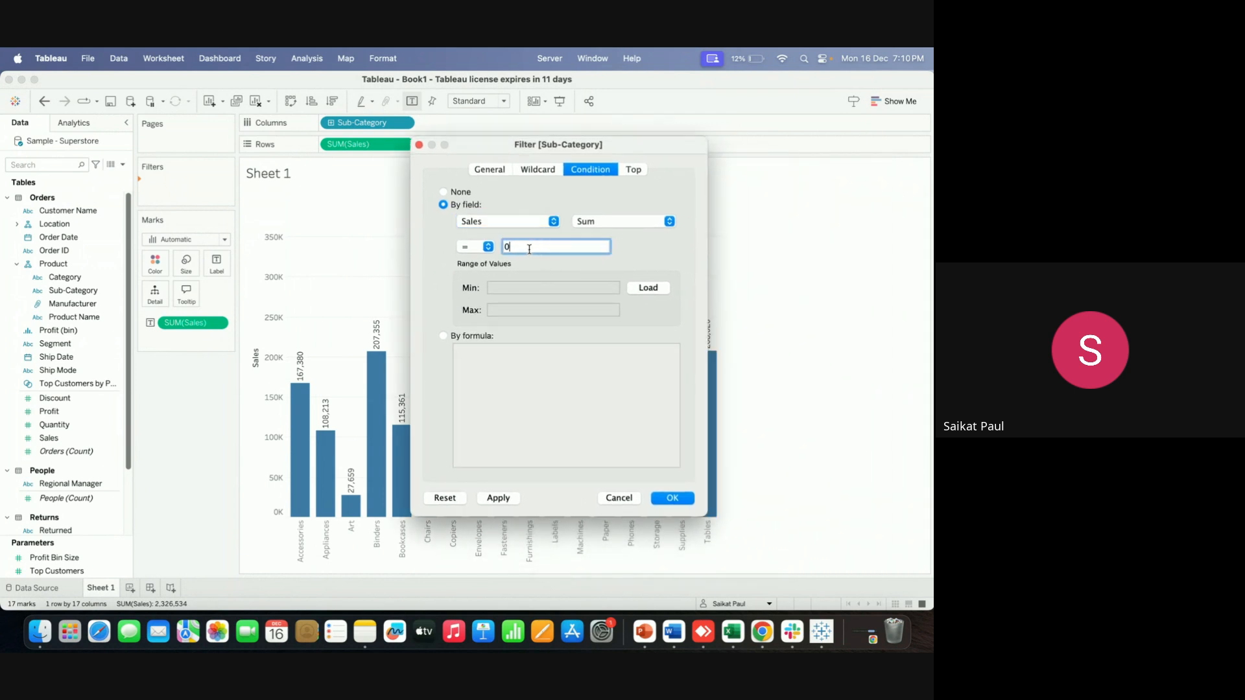
click(476, 248)
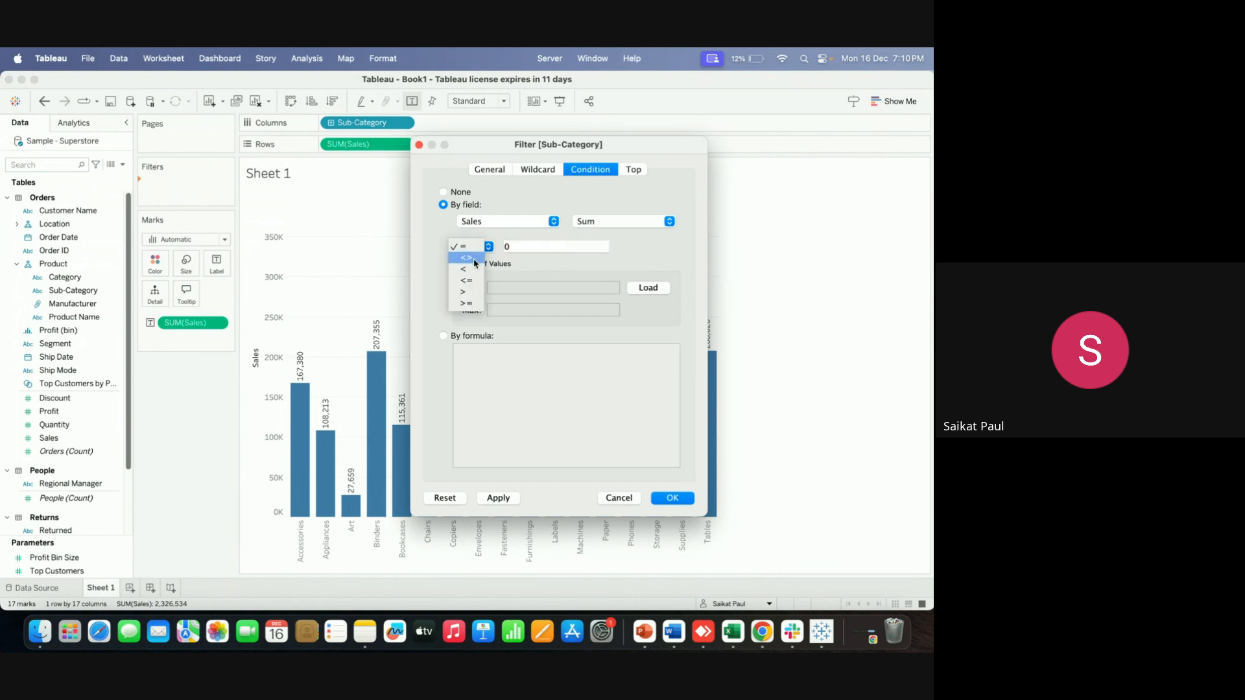
click(463, 291)
click(551, 245)
key(BackSpace)
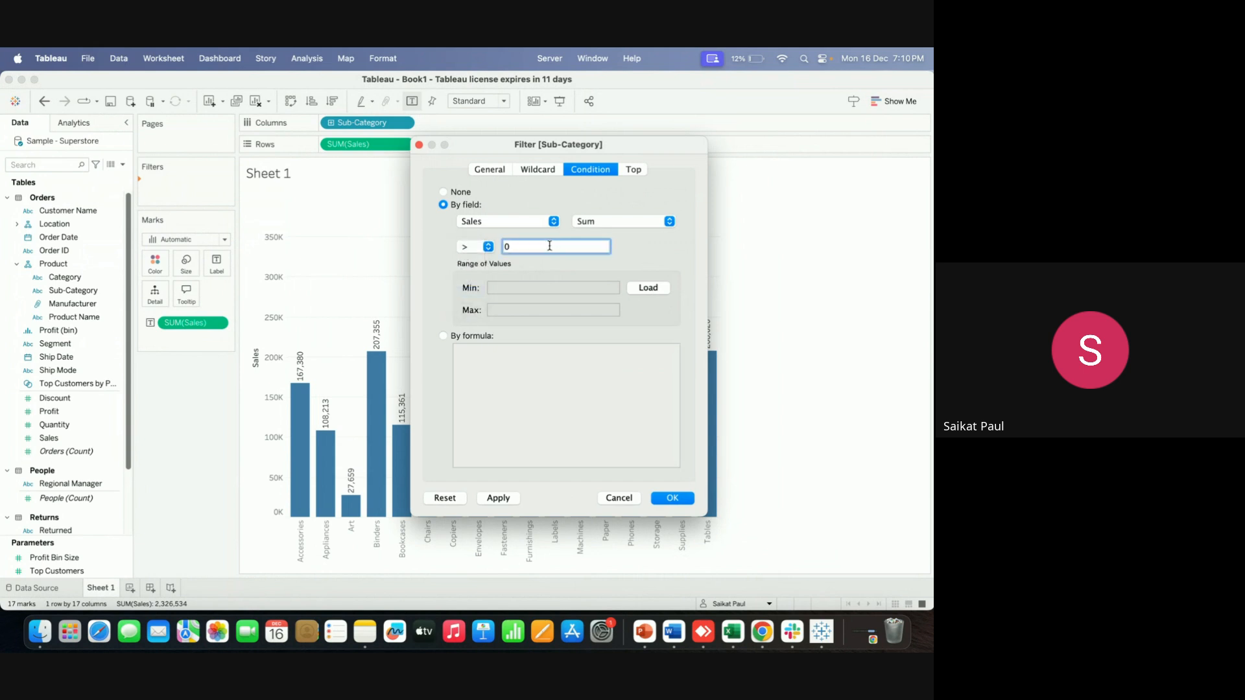
text(10000)
click(672, 500)
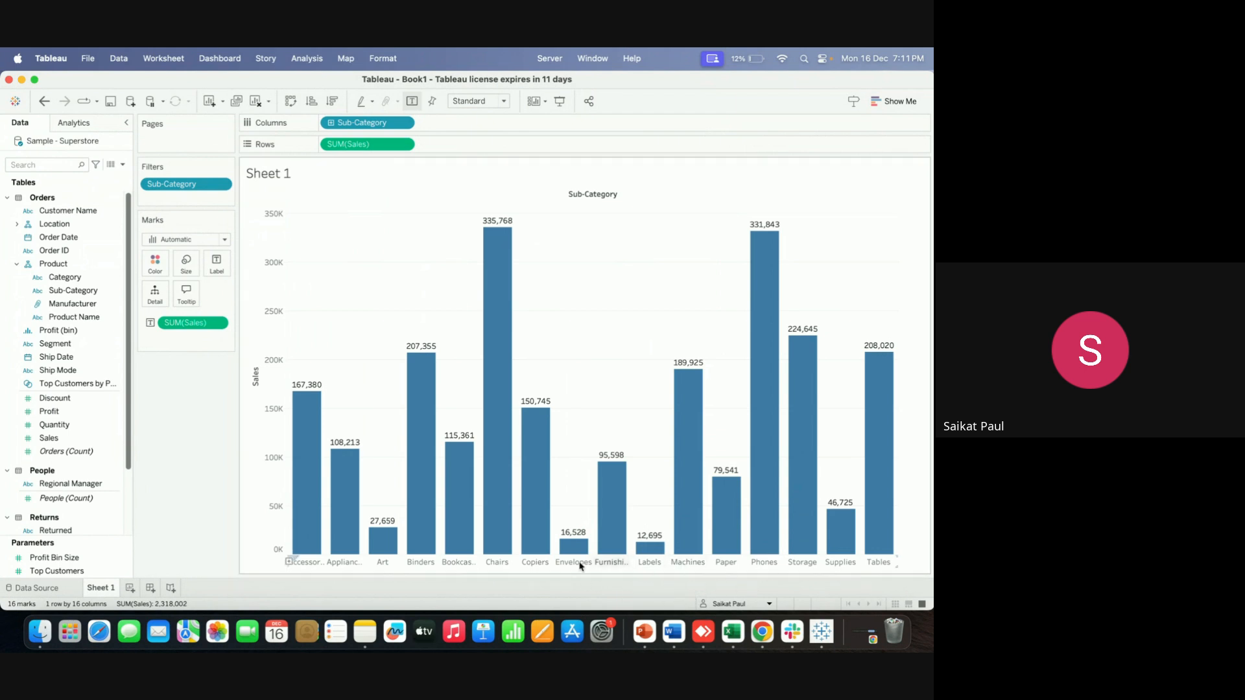
Reopen the Sub-Category filter, clear the condition's threshold value and switch the condition to a formula
click(220, 185)
click(204, 199)
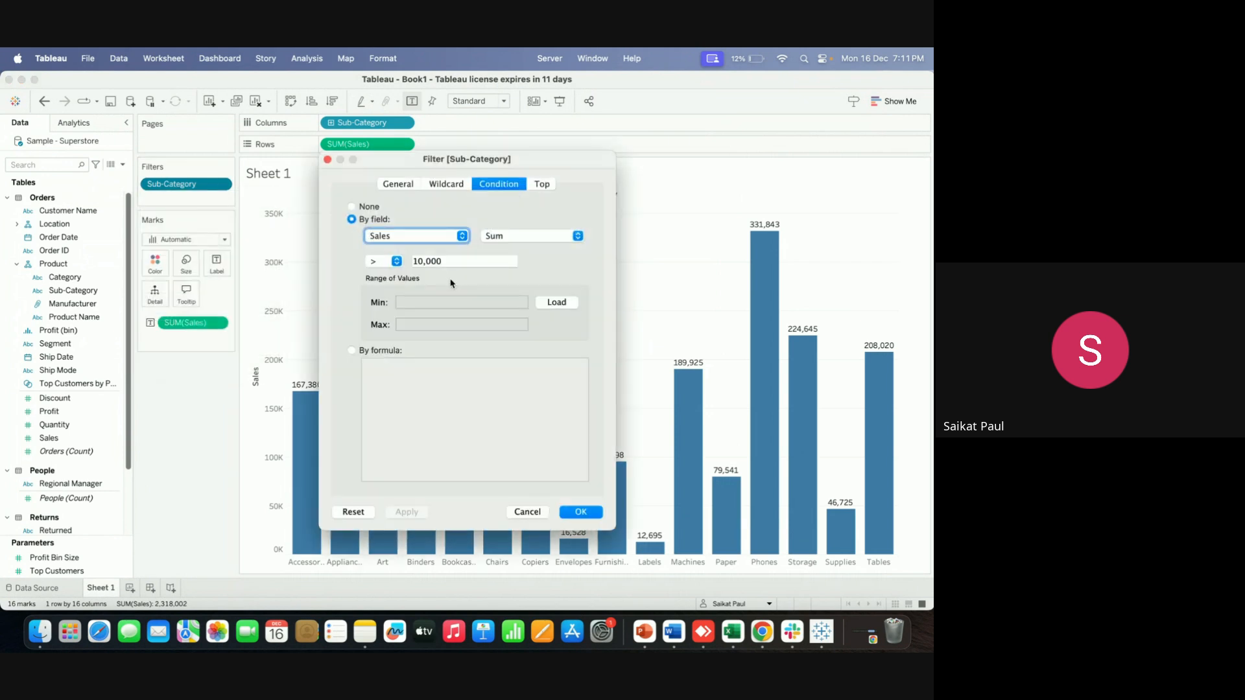
double_click(471, 262)
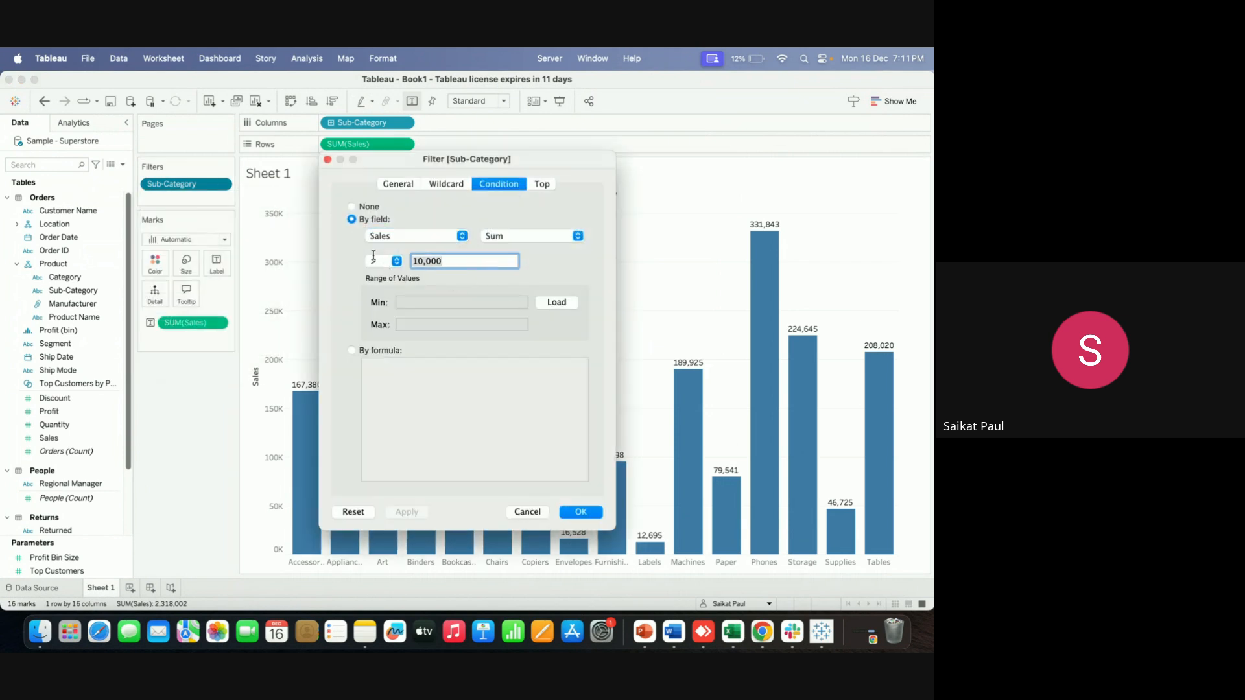
key(BackSpace)
click(352, 351)
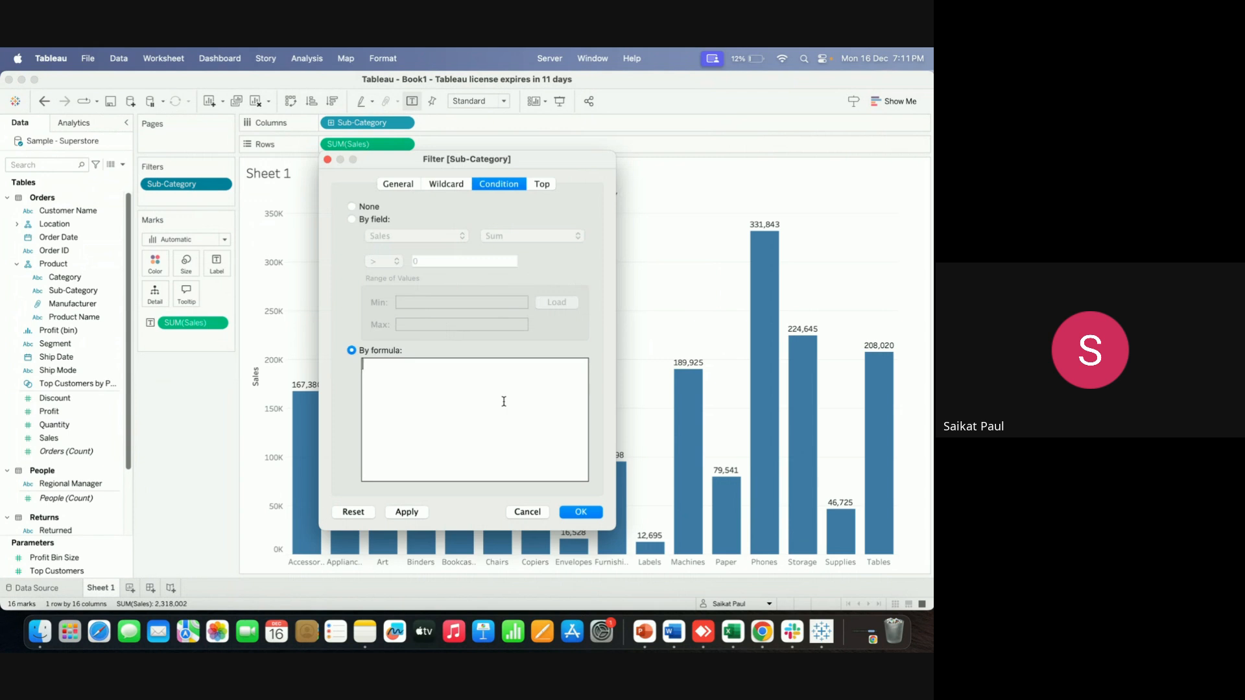
Limit the Sub-Category filter to the top 5 by sum of Sales and try to apply it
click(543, 186)
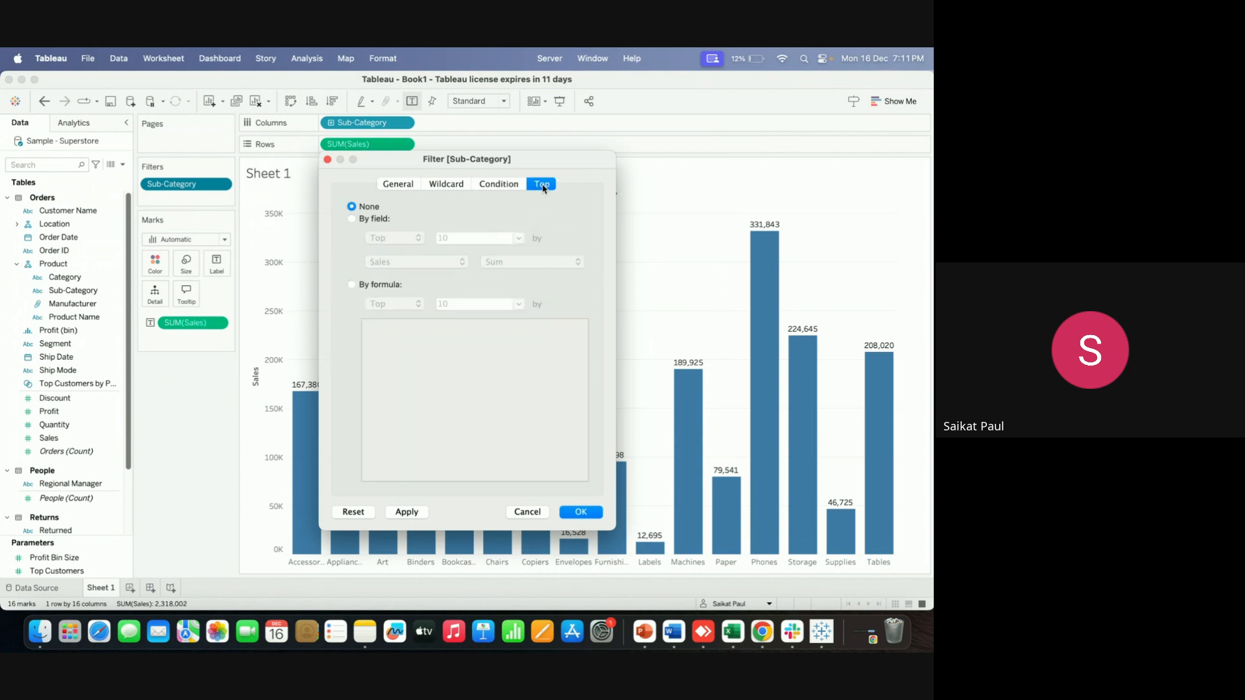
click(351, 219)
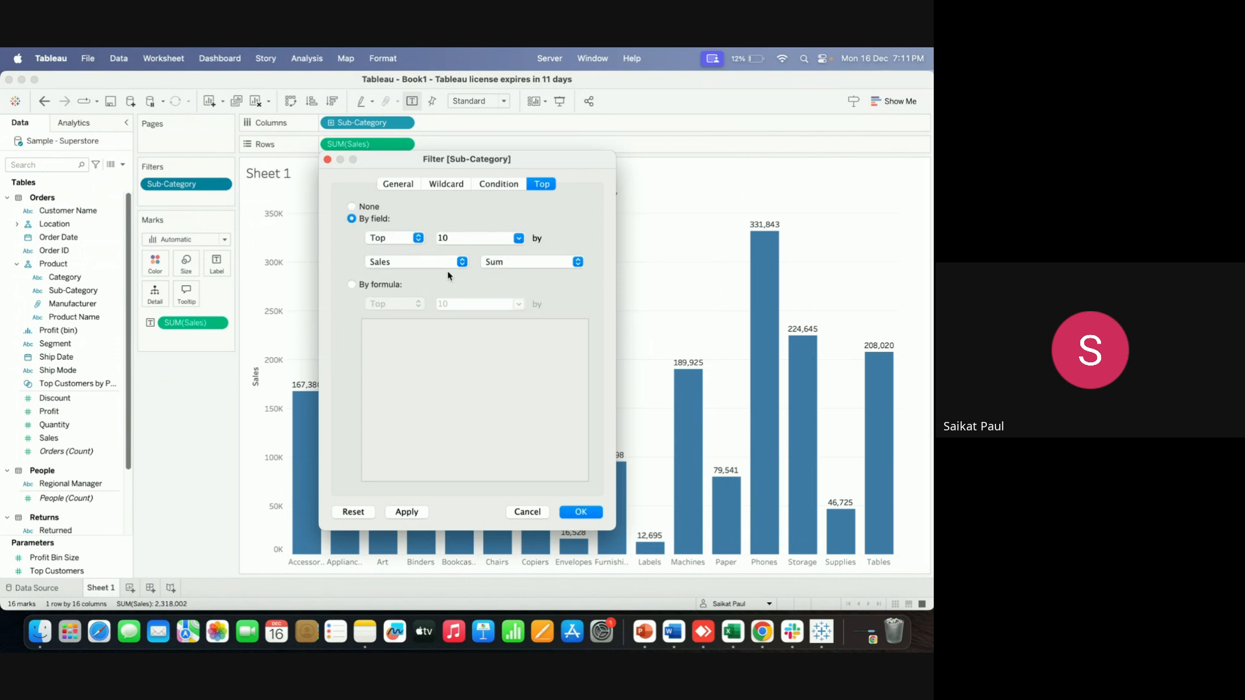
click(457, 236)
key(BackSpace)
key(BackSpace)
click(582, 512)
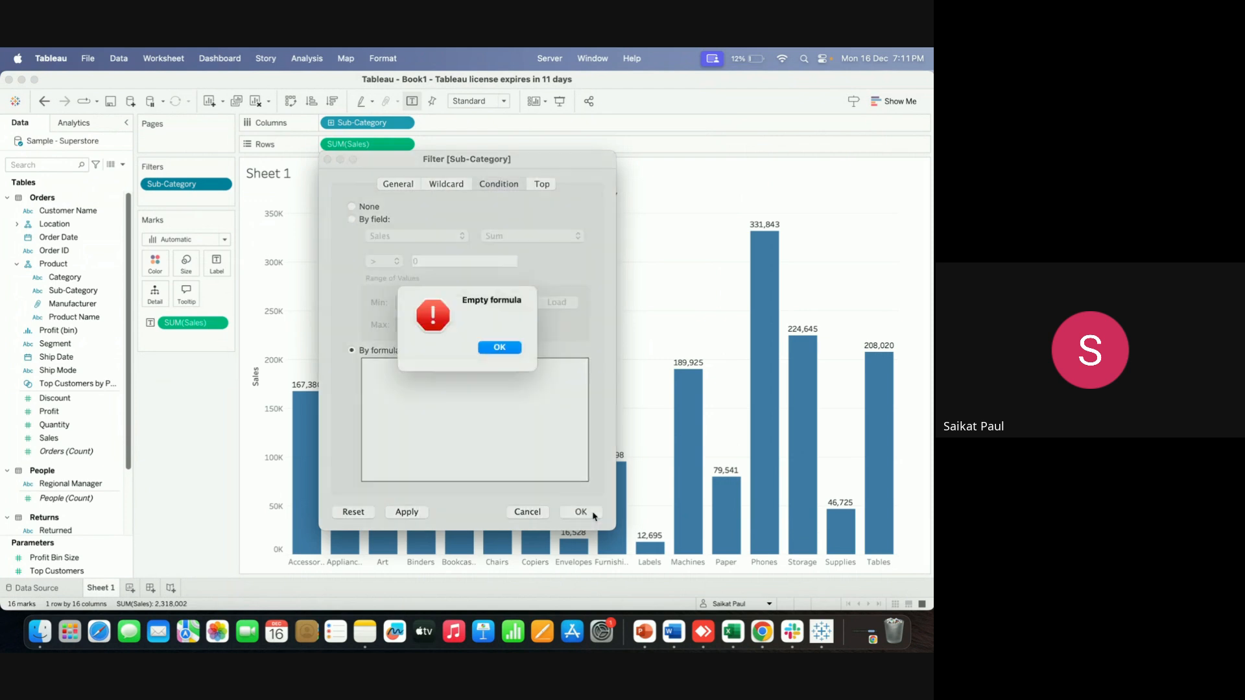
click(505, 360)
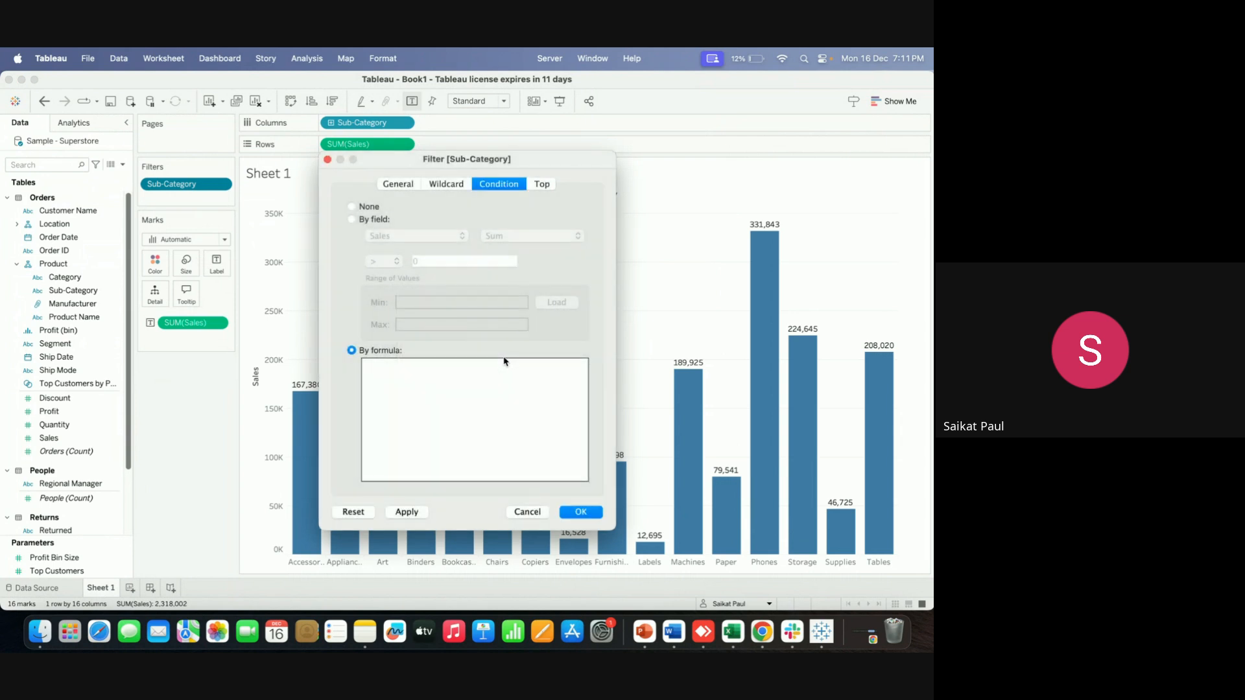
Switch the filter's condition back to by field, sum of Sales greater than 0, and apply the filter with its top-N limit
click(352, 219)
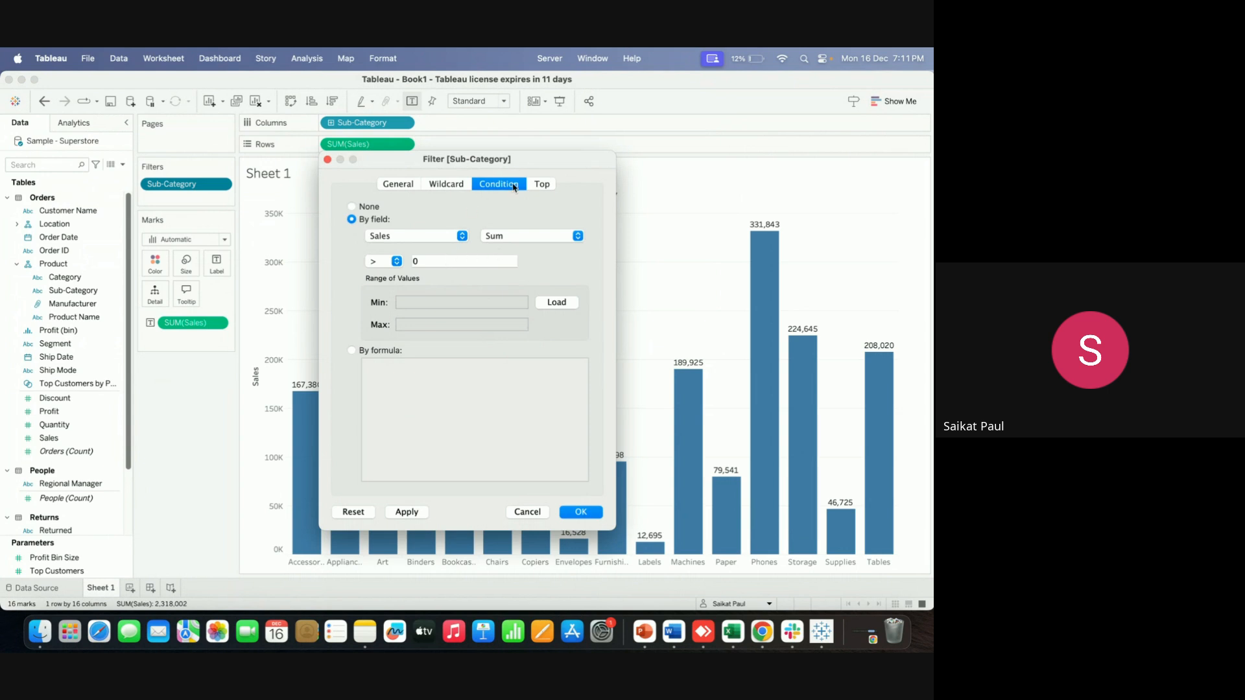
click(544, 184)
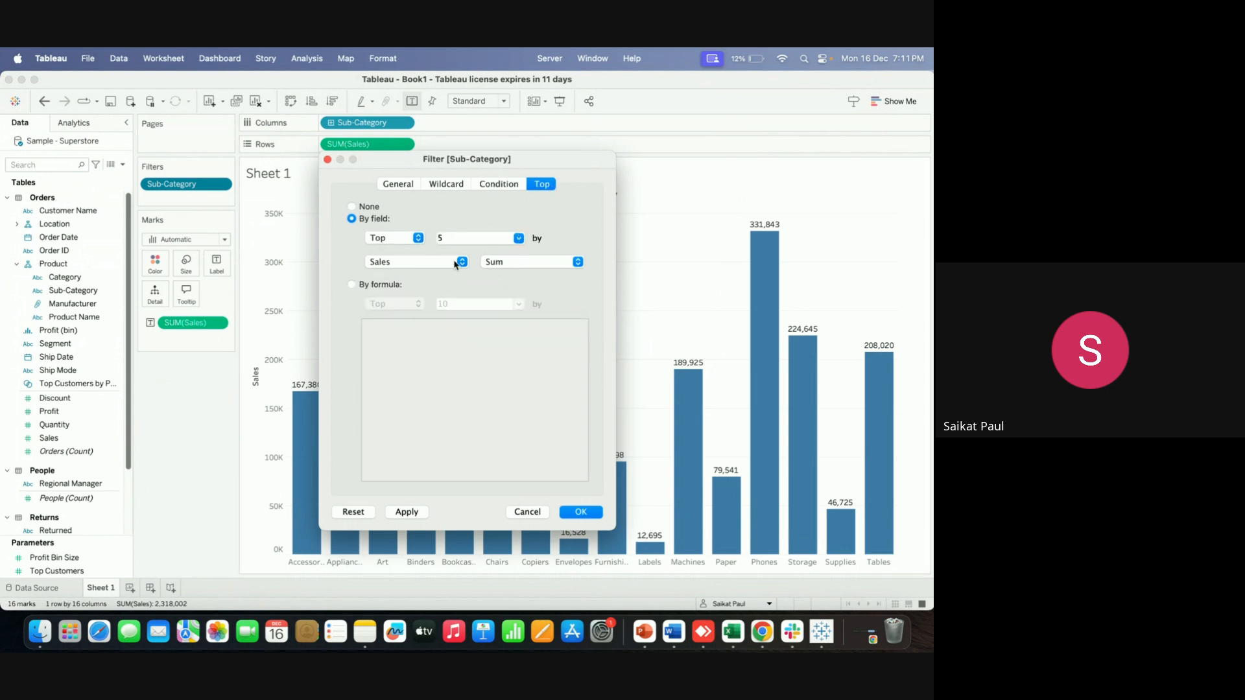
click(577, 513)
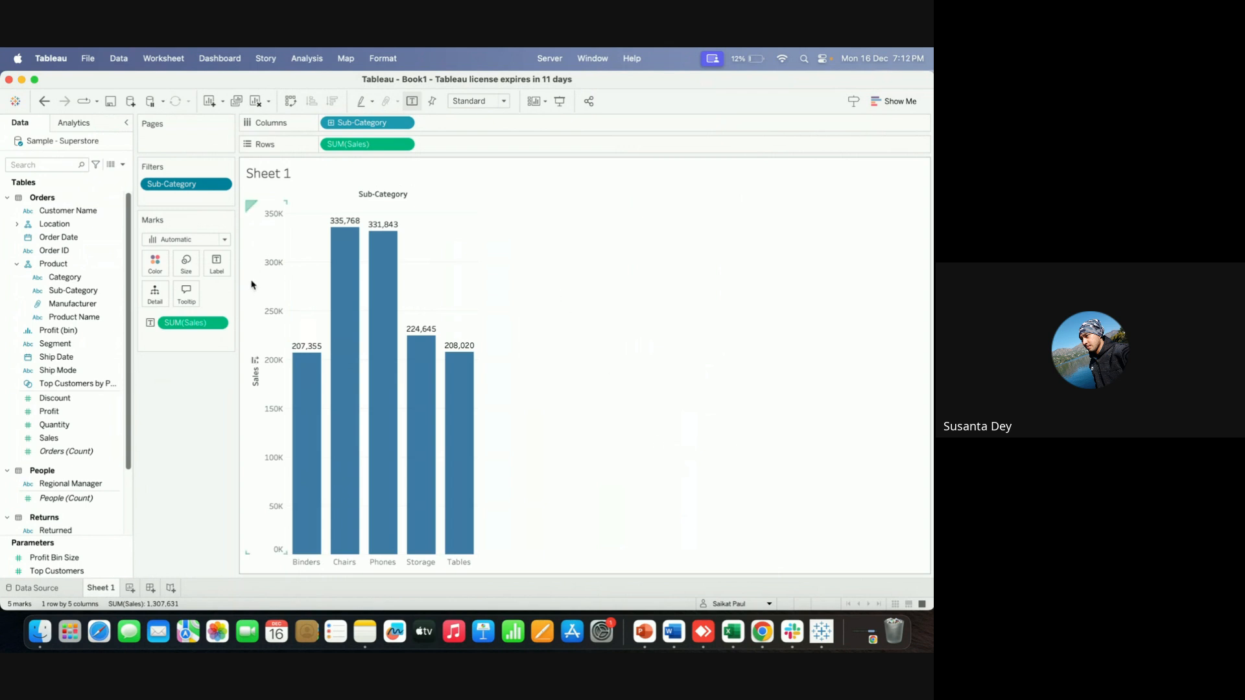
Reopen the Sub-Category filter, try the <> operator in the sum of Sales condition and load the range of values
click(221, 185)
click(174, 199)
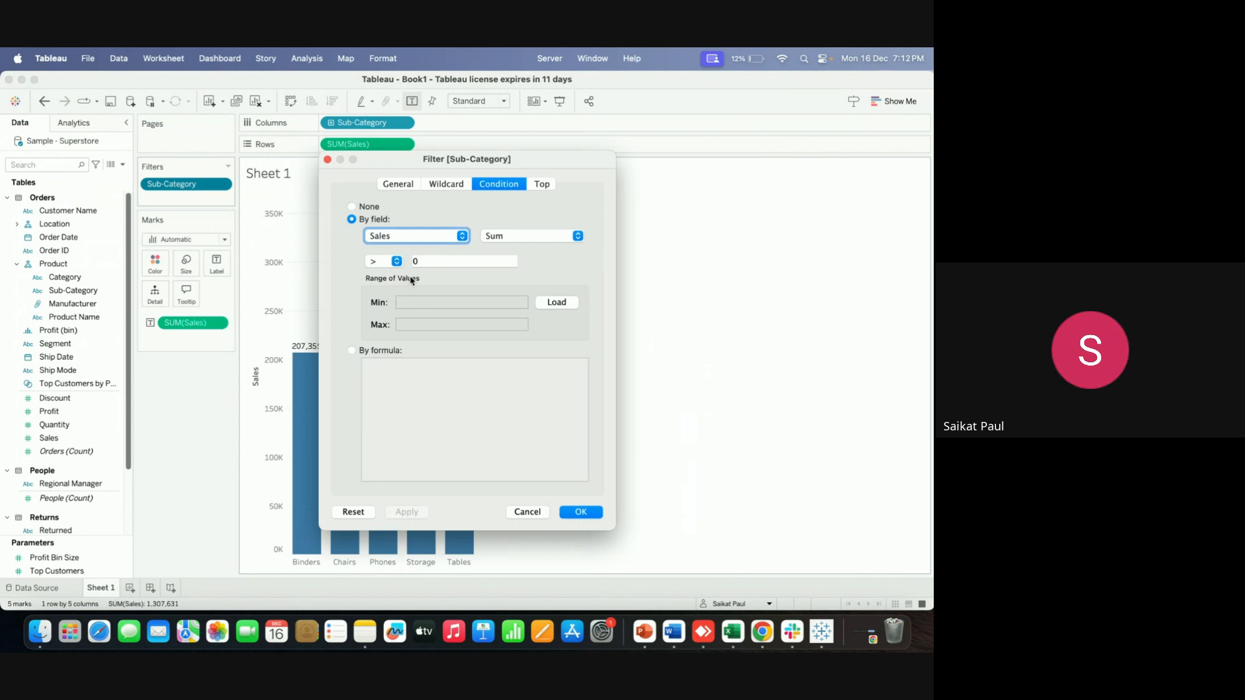
click(420, 306)
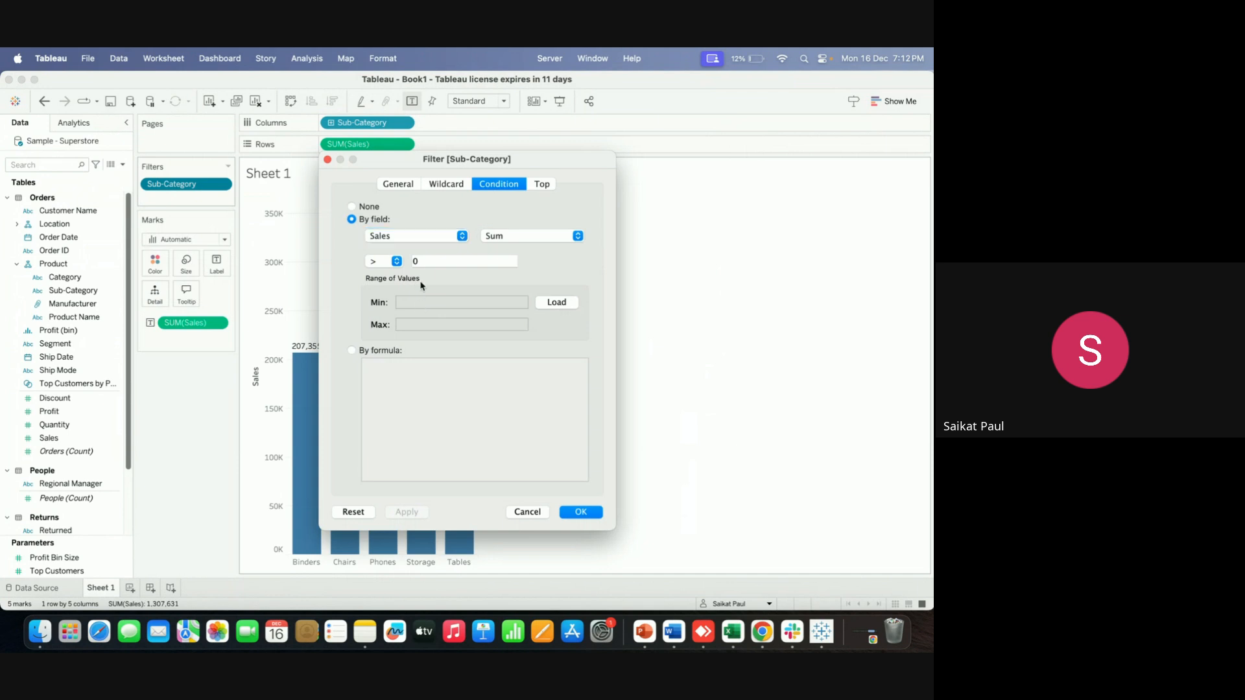
click(352, 207)
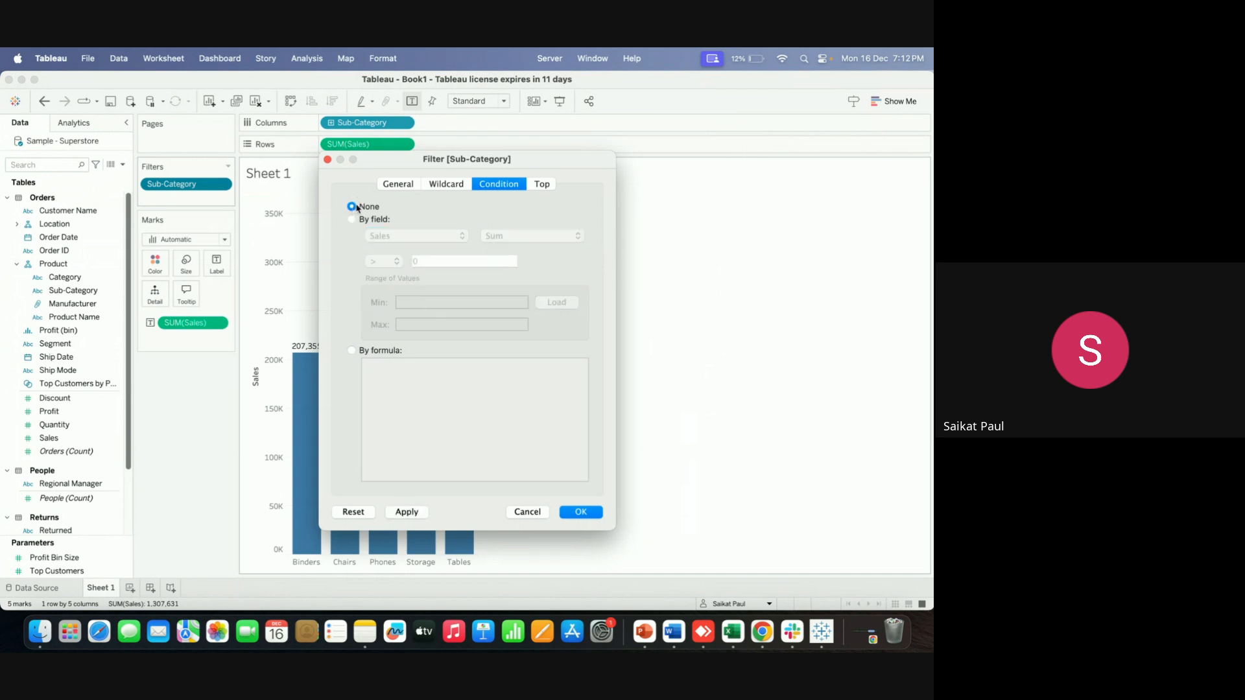
click(353, 219)
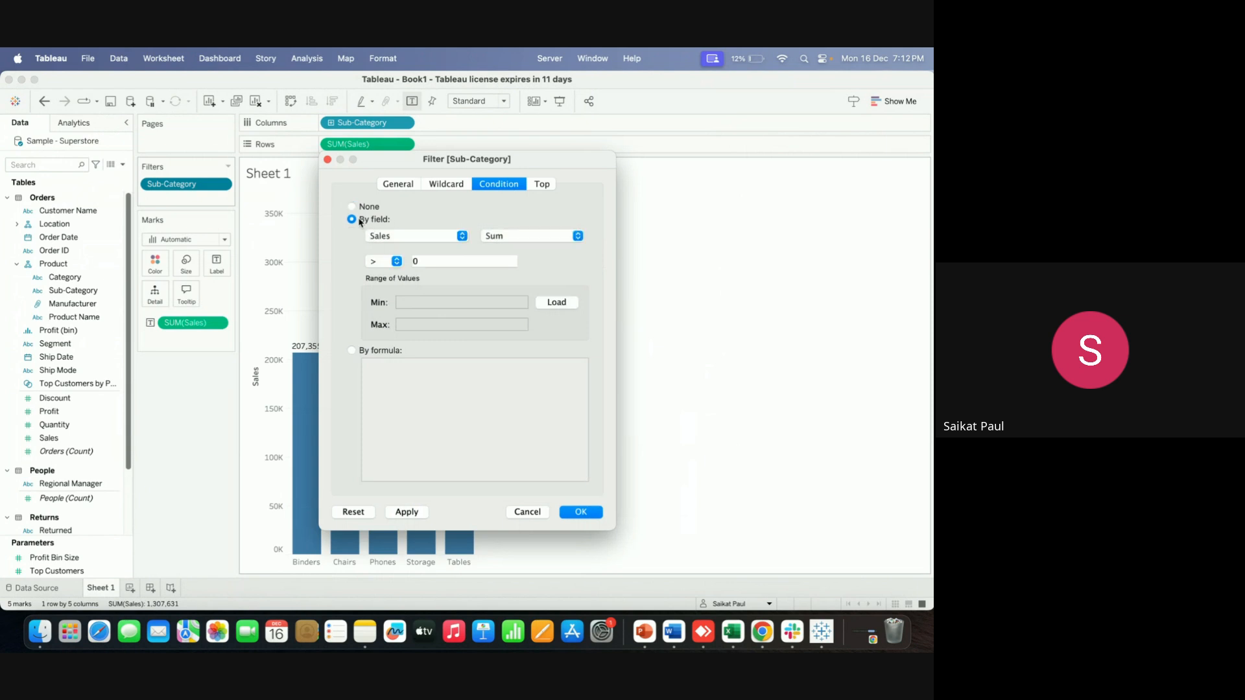
click(397, 262)
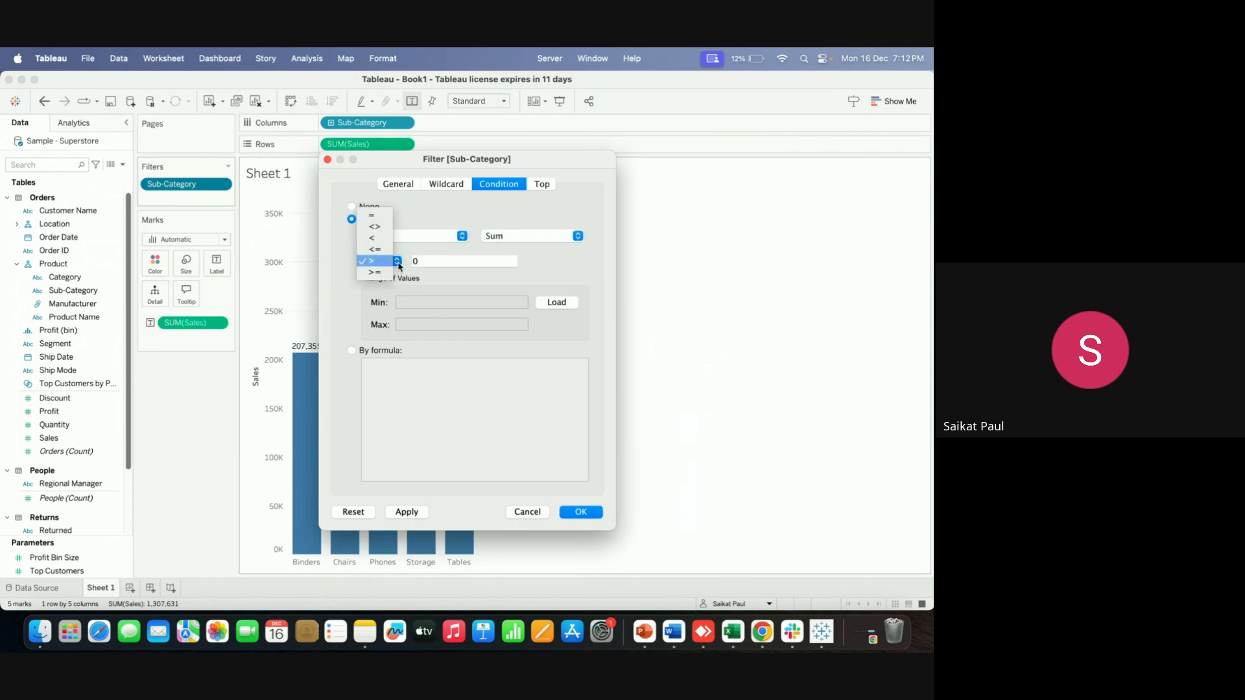
click(375, 226)
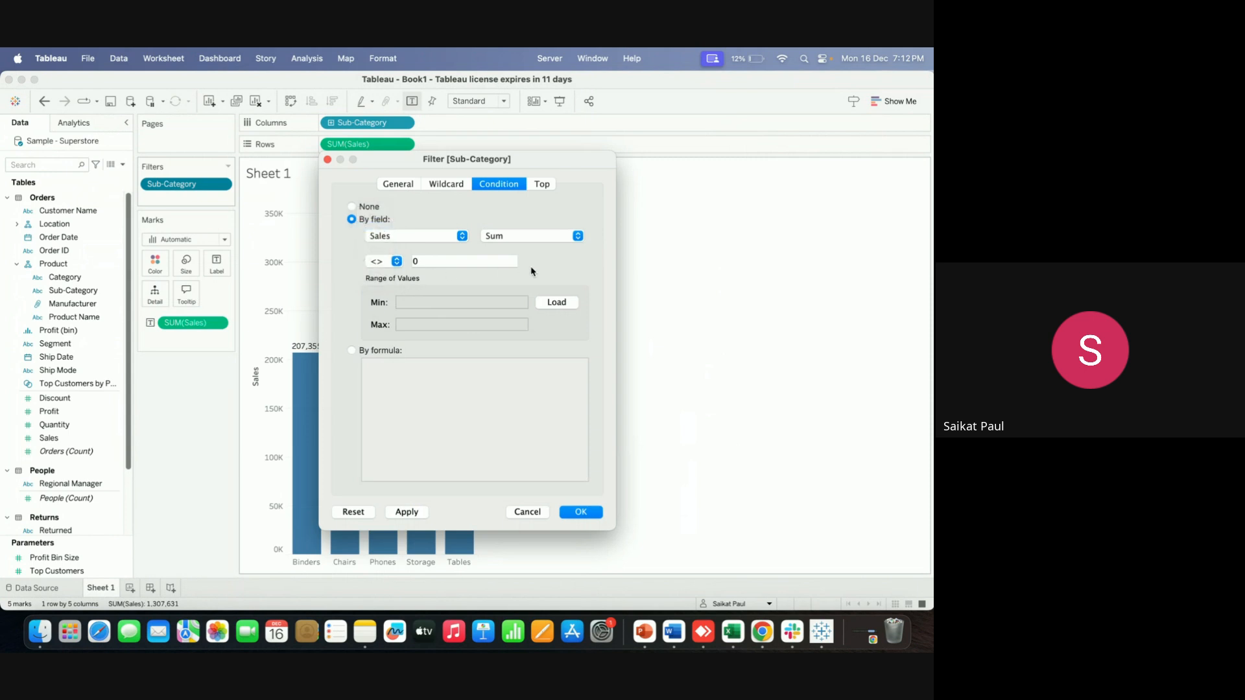
click(563, 306)
click(435, 262)
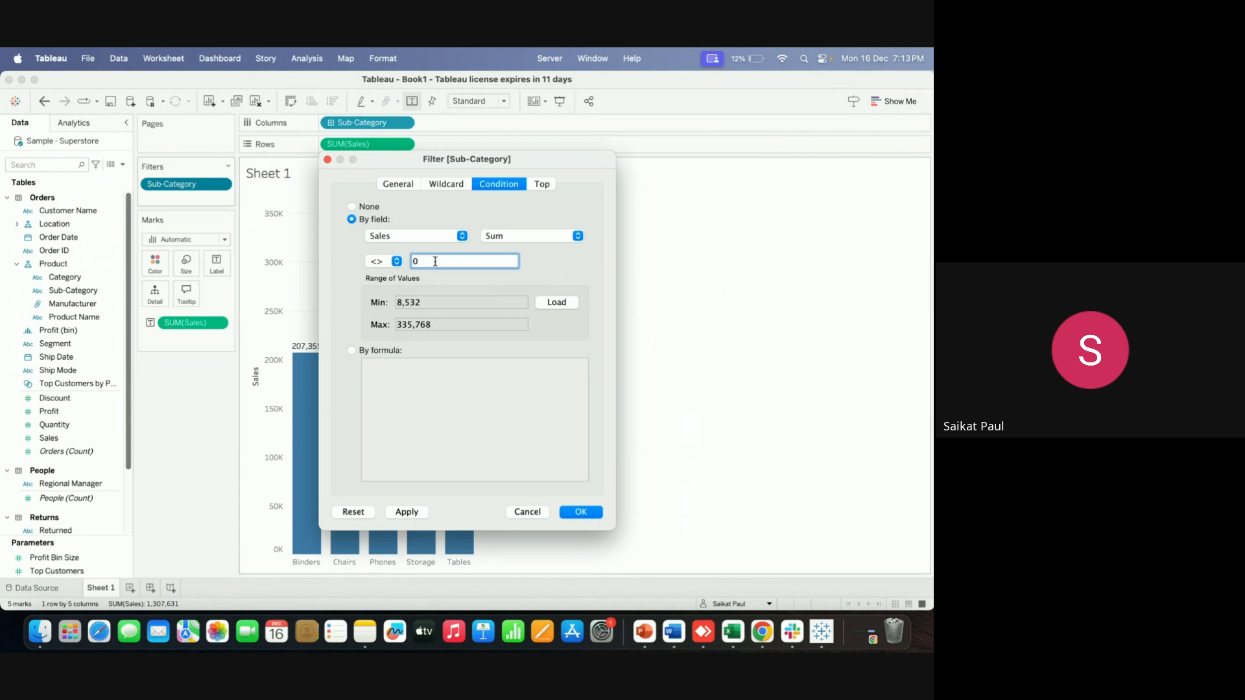
Review the filter's wildcard, general and top settings, and try the = operator in the Sales condition
click(458, 186)
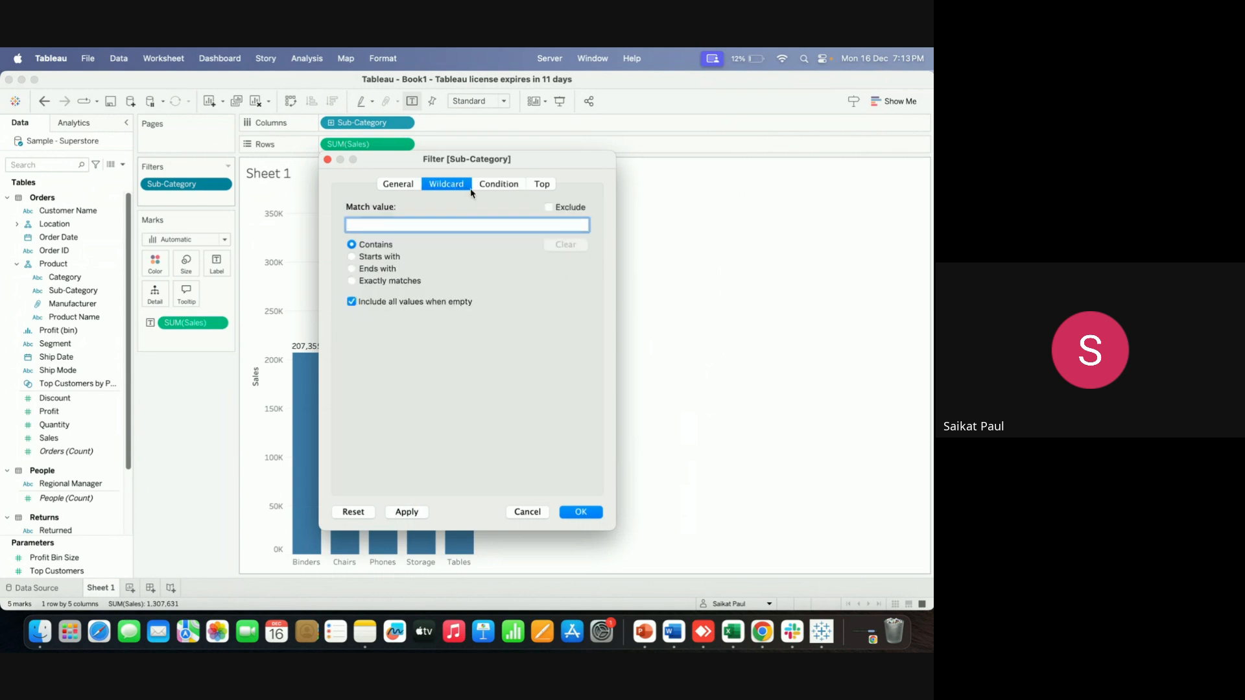
click(402, 189)
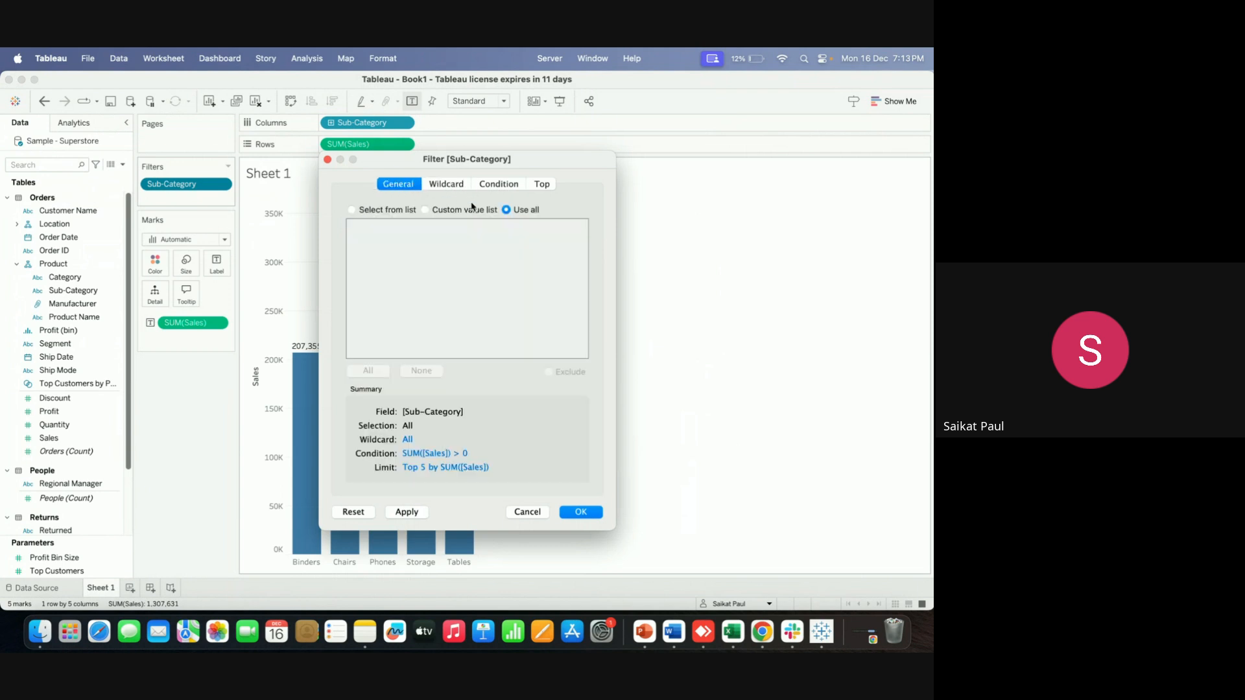
click(545, 186)
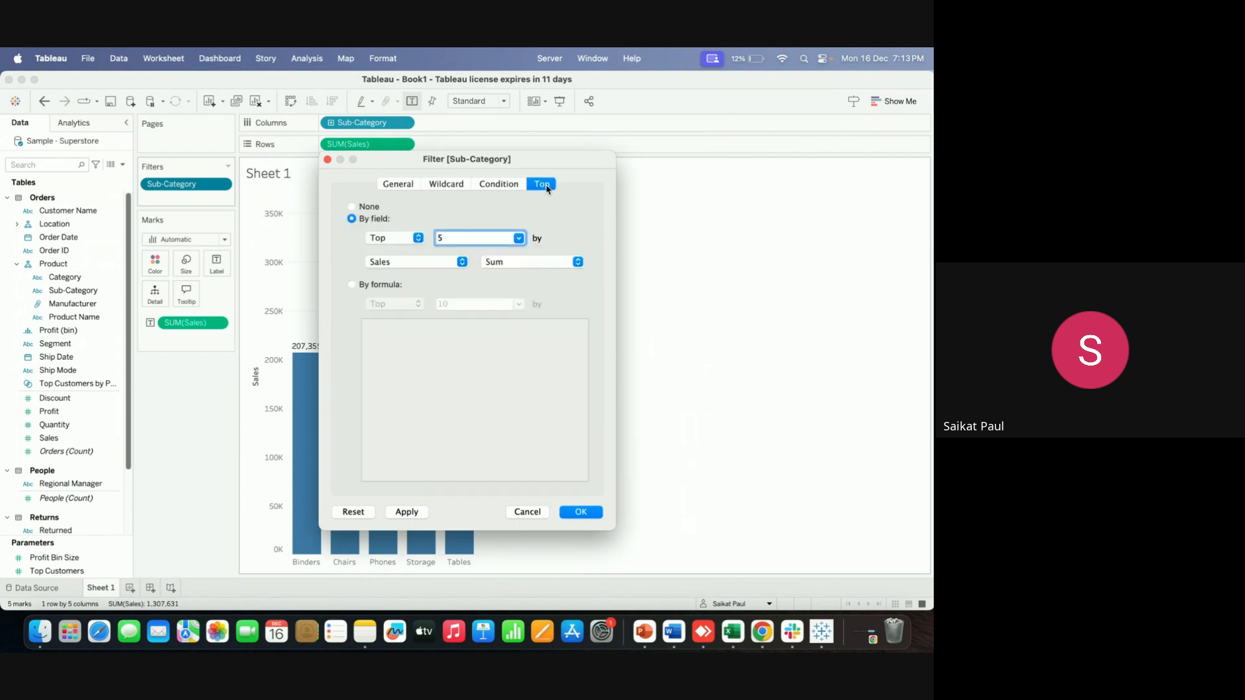
click(462, 185)
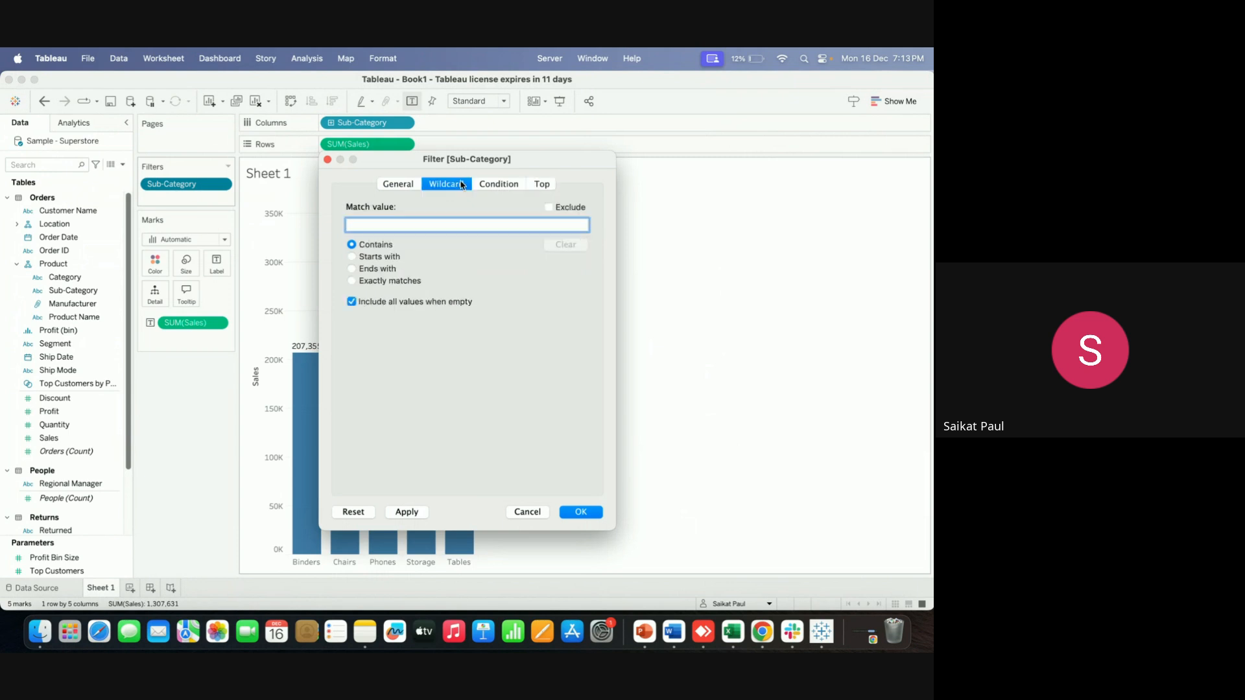
click(490, 187)
click(396, 263)
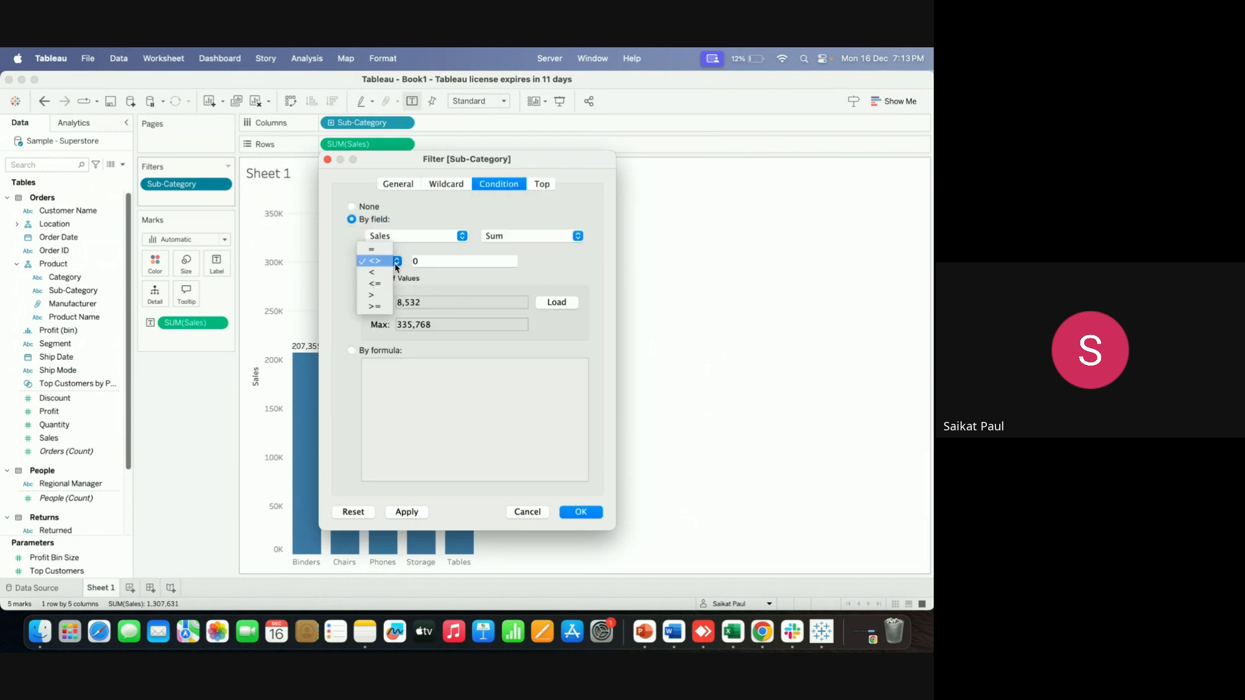
click(371, 249)
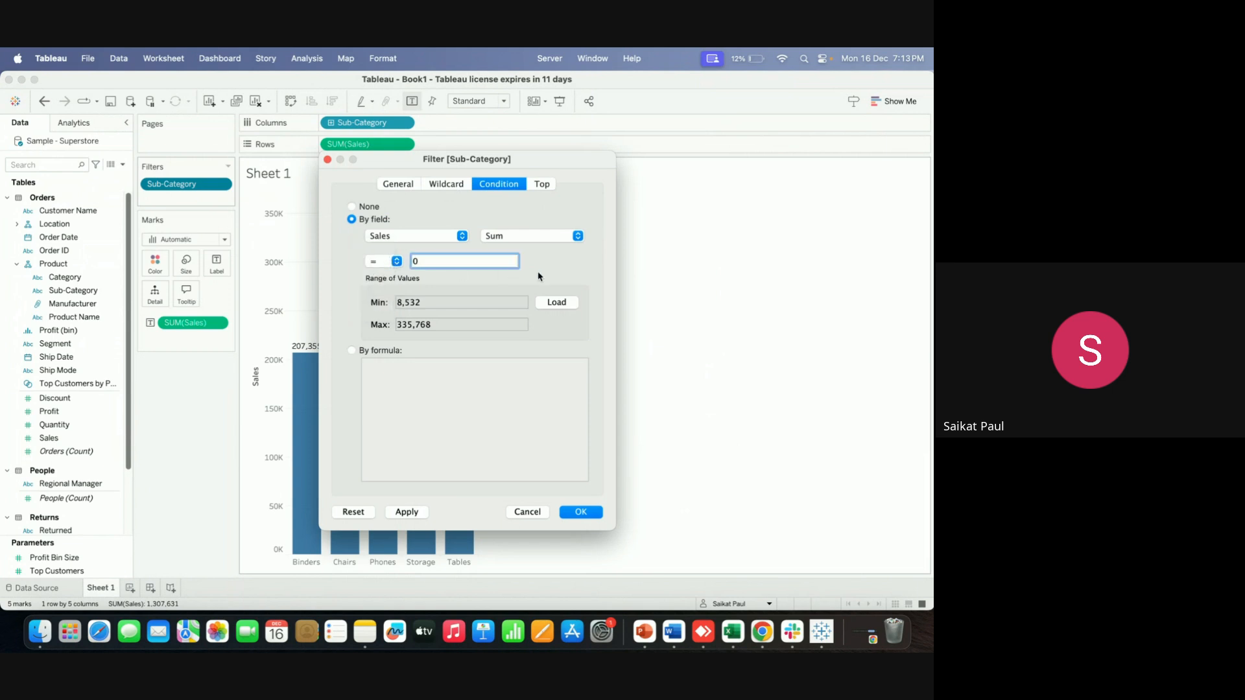
click(455, 306)
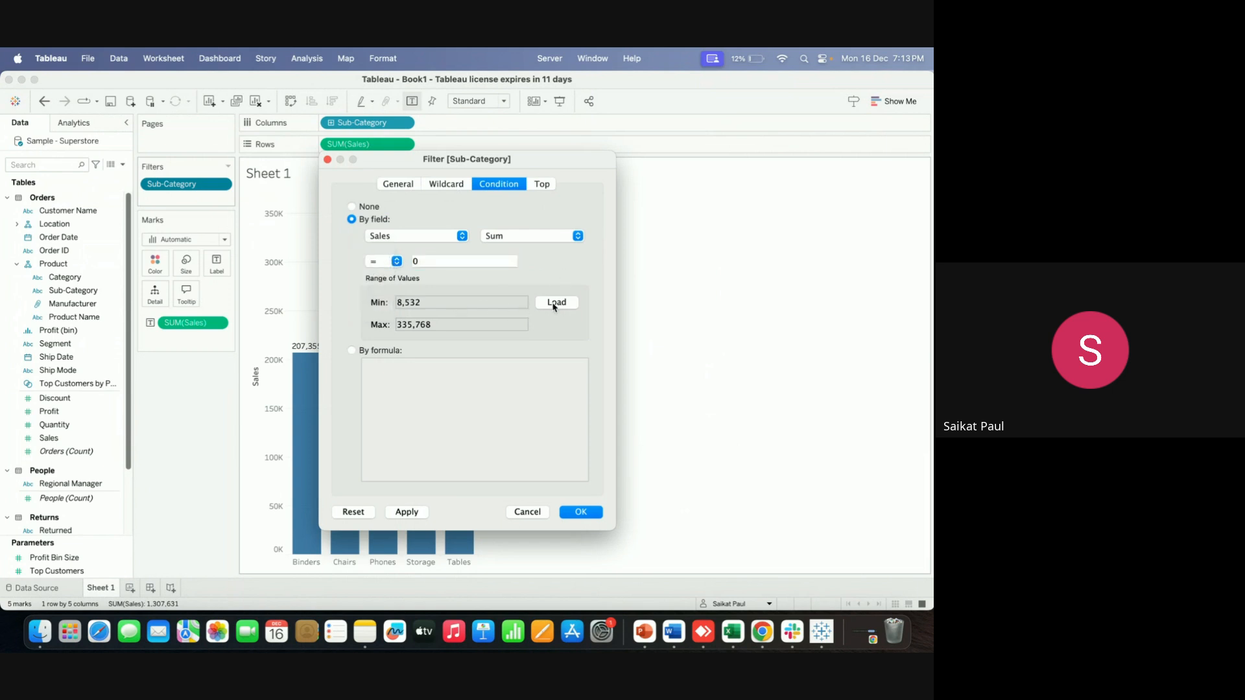
Try the <= operator in the Sales condition, then reset the filter and close it without applying
click(372, 209)
click(375, 220)
click(399, 263)
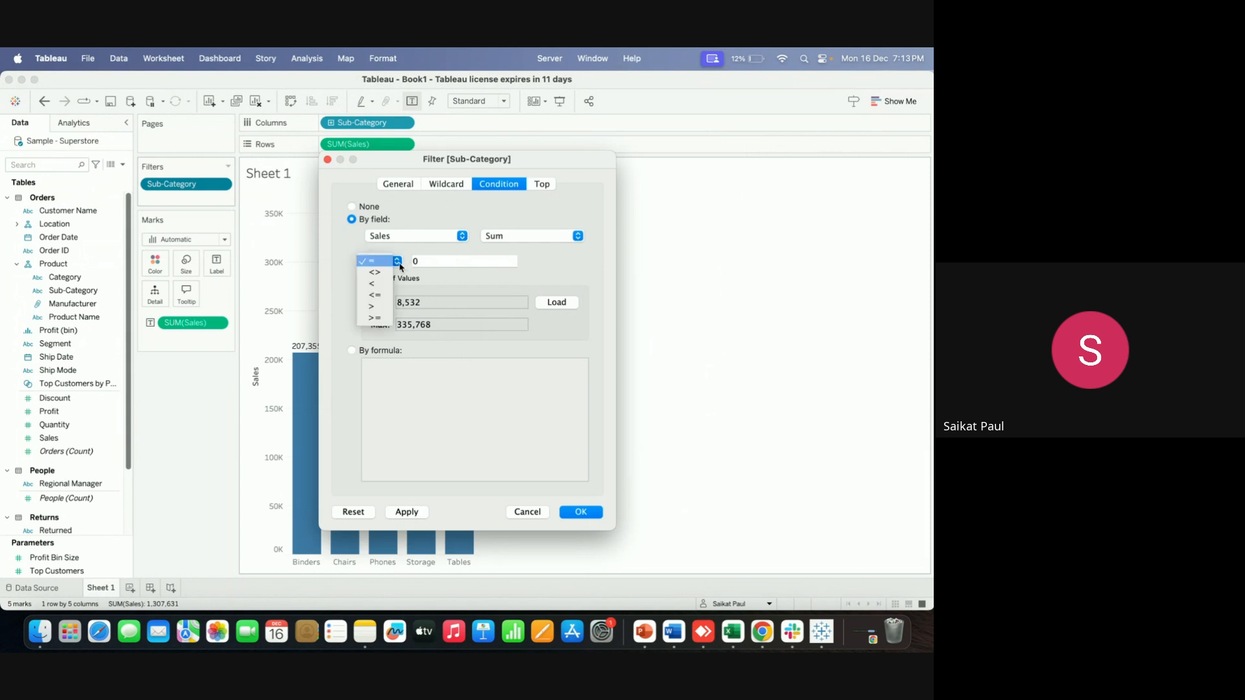
click(388, 295)
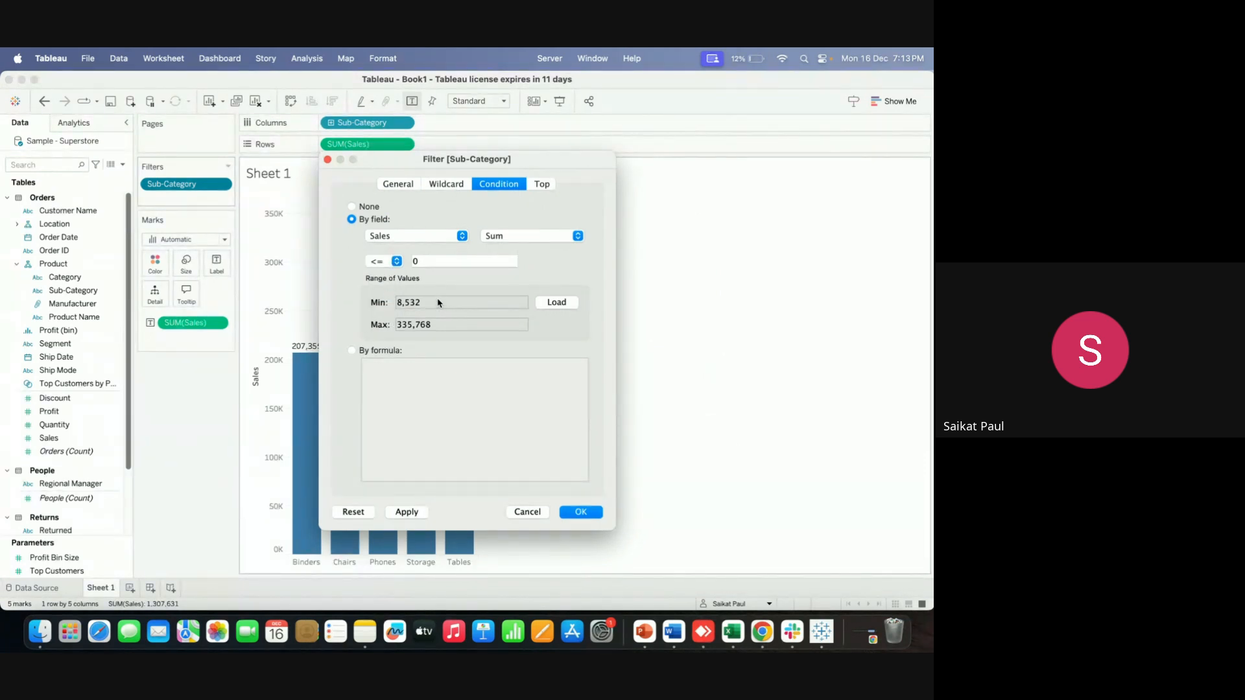
click(356, 513)
click(328, 160)
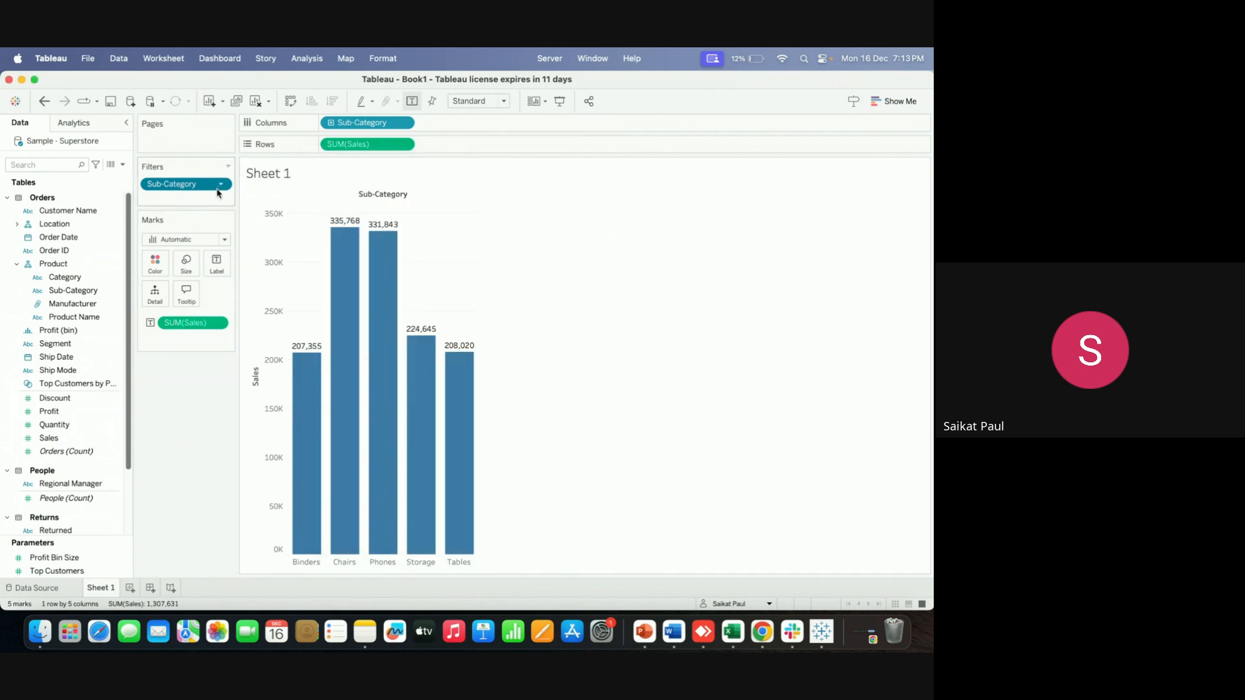
Reopen the Sub-Category filter, reset it, set its top limit to None and apply the change
click(220, 185)
click(195, 197)
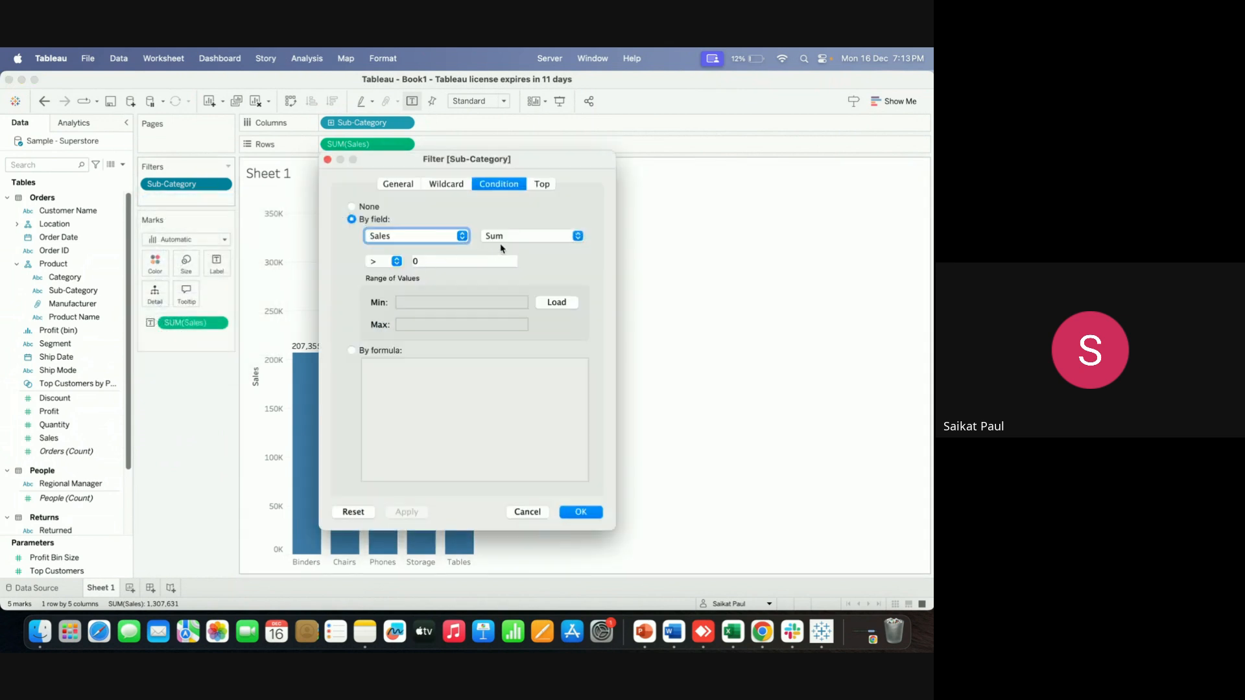
click(543, 184)
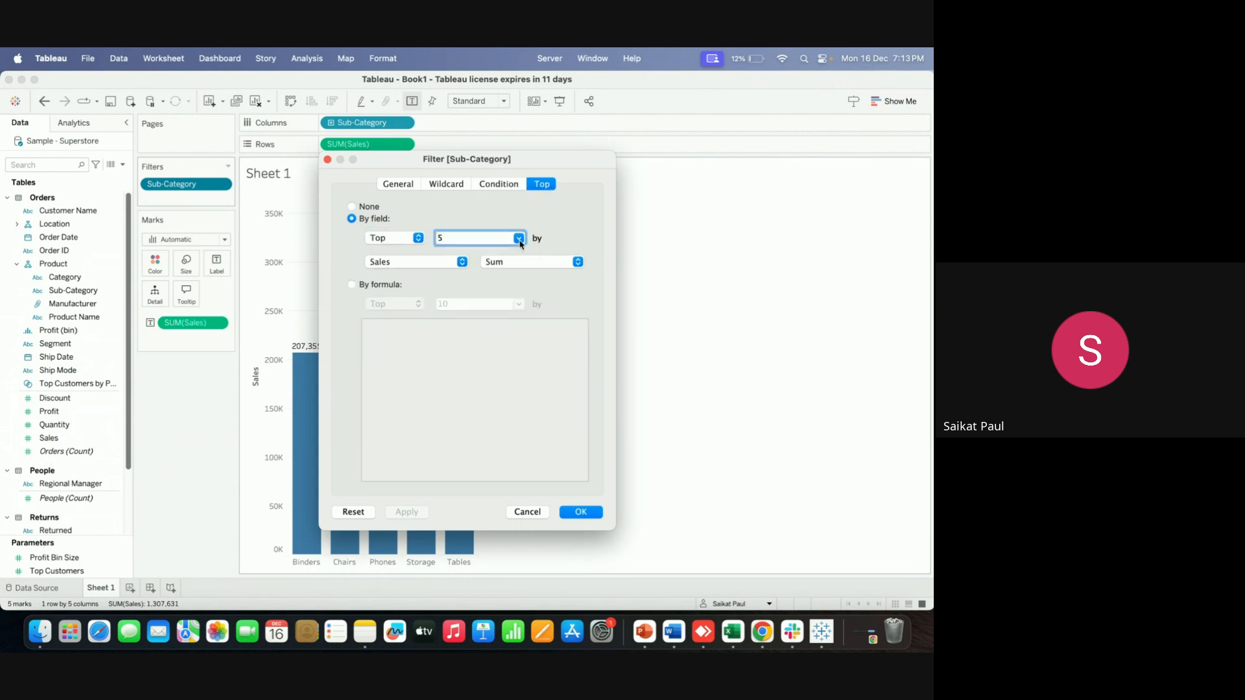
click(518, 238)
click(577, 214)
click(350, 514)
click(374, 207)
click(583, 512)
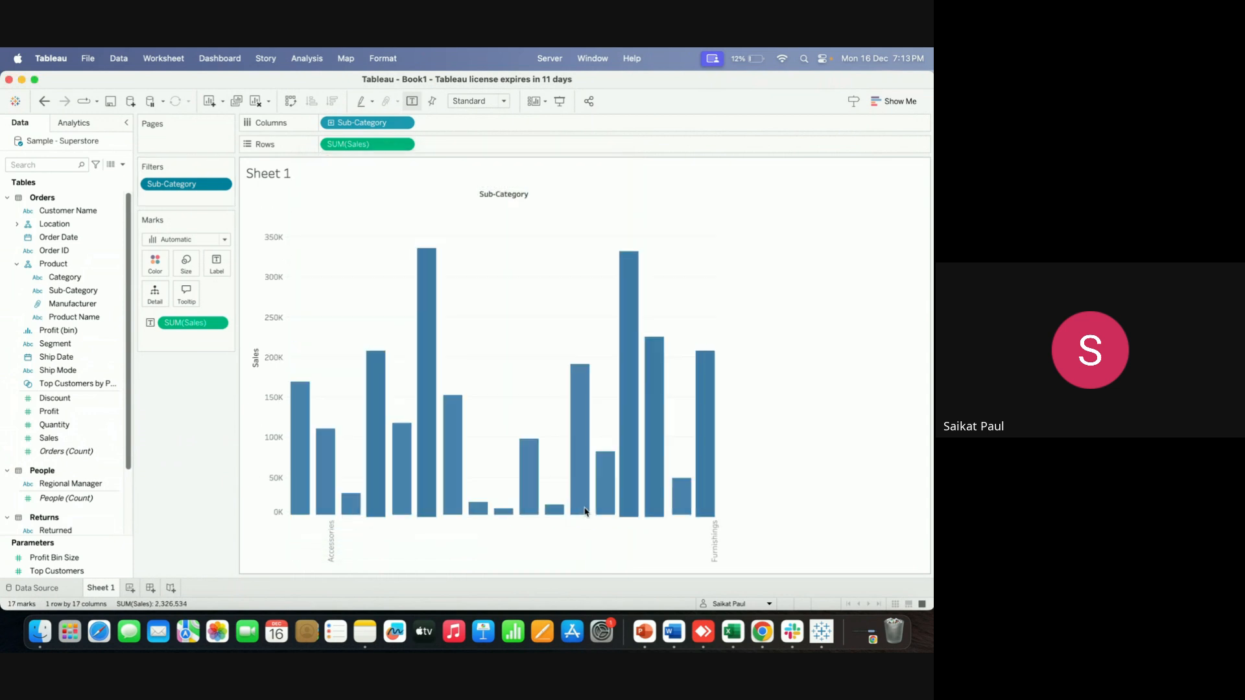
Reopen the Sub-Category filter, set the sum of Sales condition's operator to <> and load the range of values
click(225, 187)
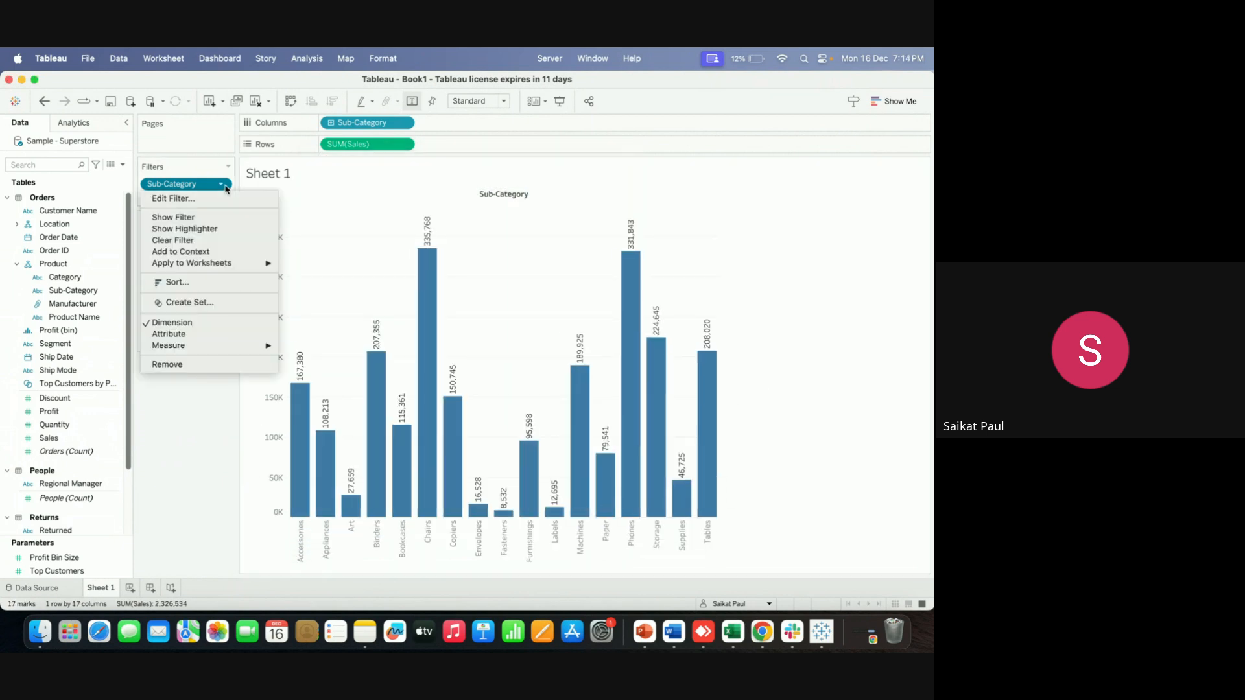
click(173, 199)
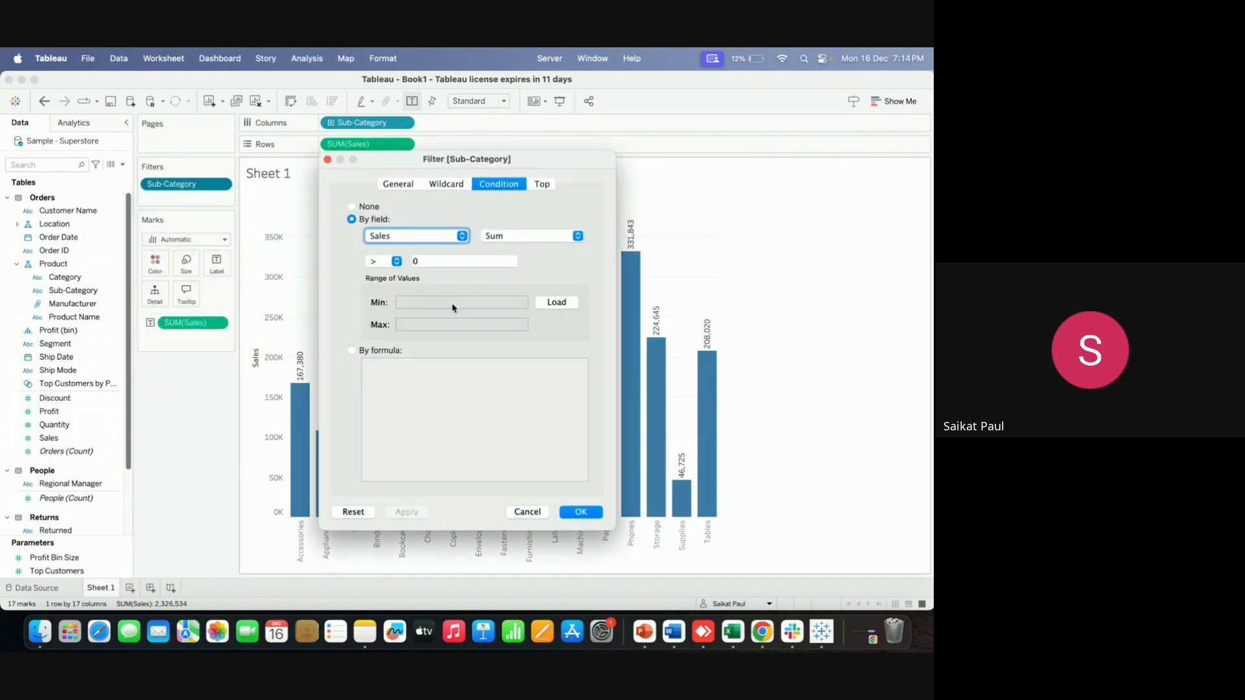
click(397, 261)
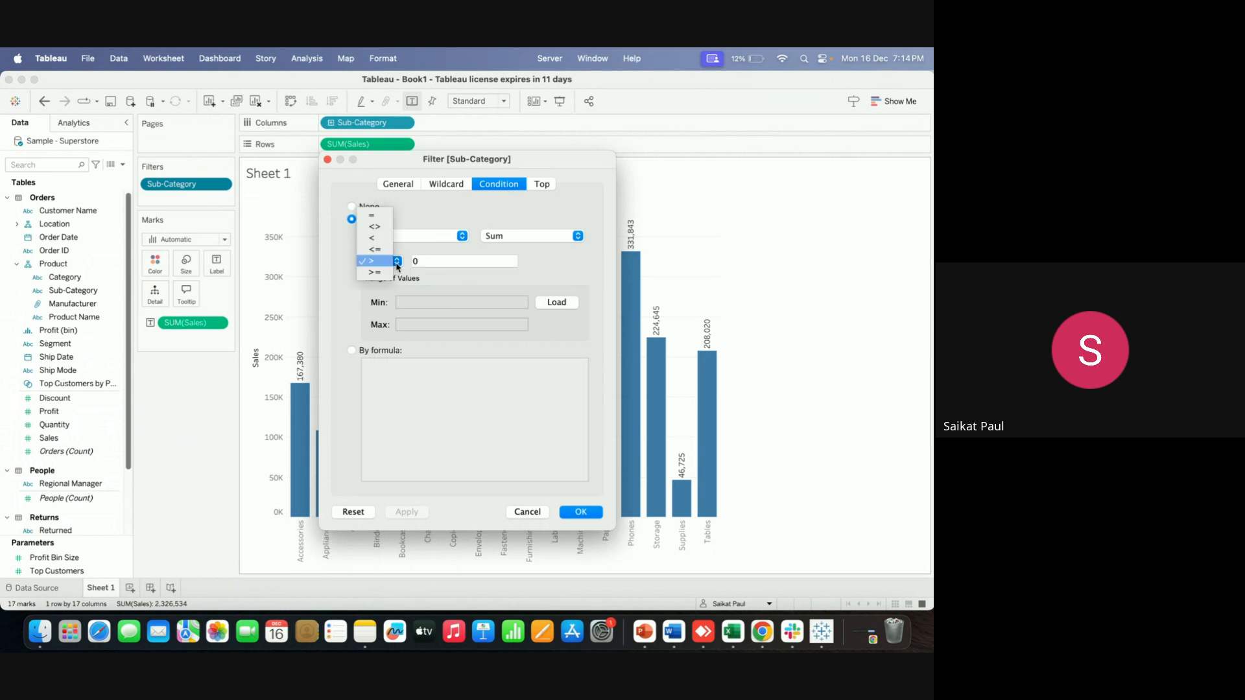
click(383, 227)
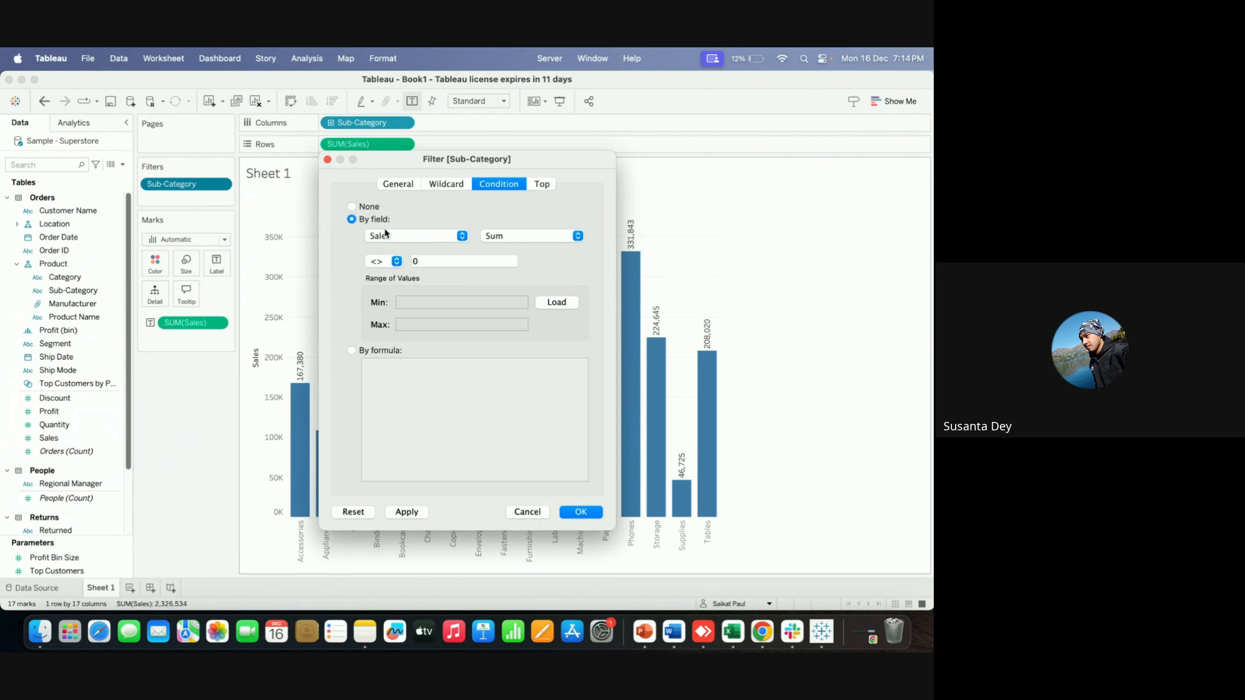
click(560, 307)
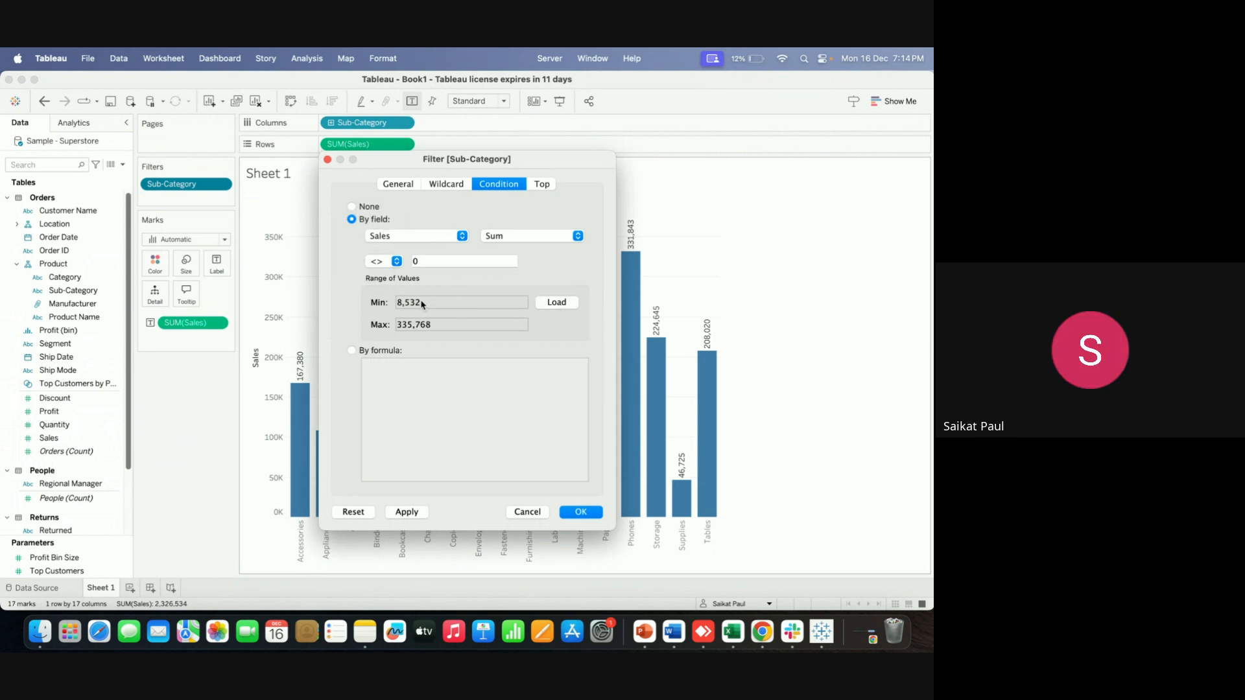
Try 1 as the value of the <> Sales condition, view the aggregation options, then reset and cancel the filter changes
click(453, 261)
key(BackSpace)
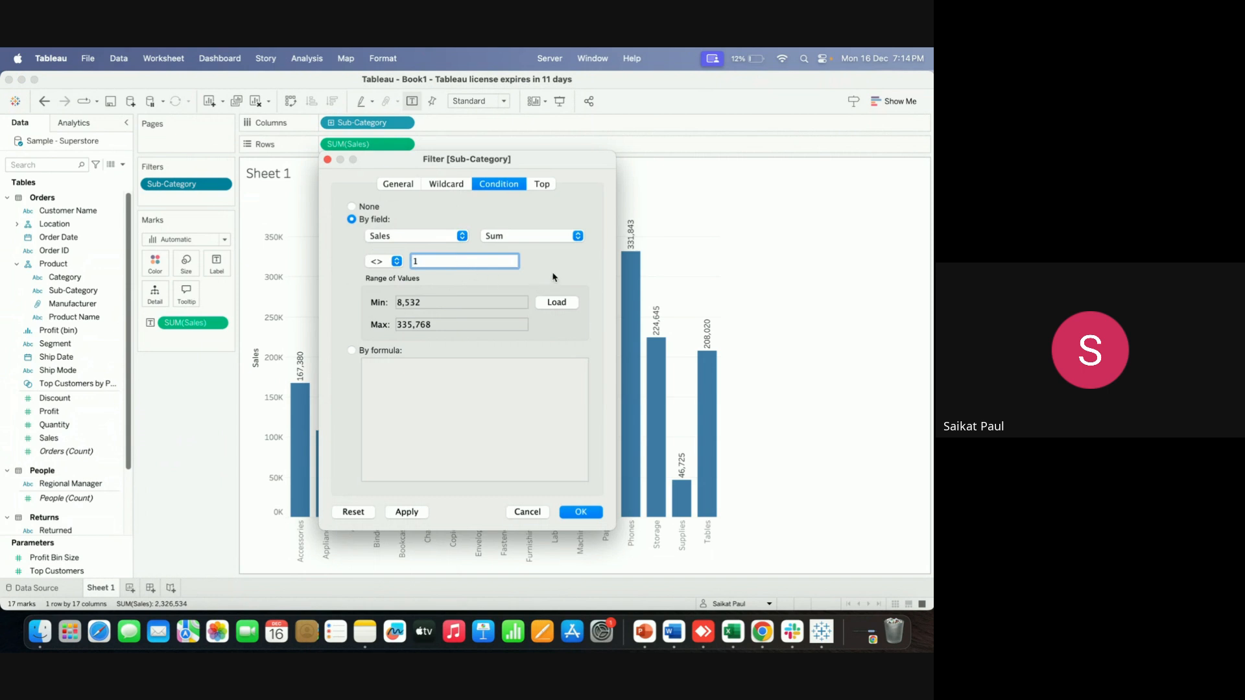
click(577, 237)
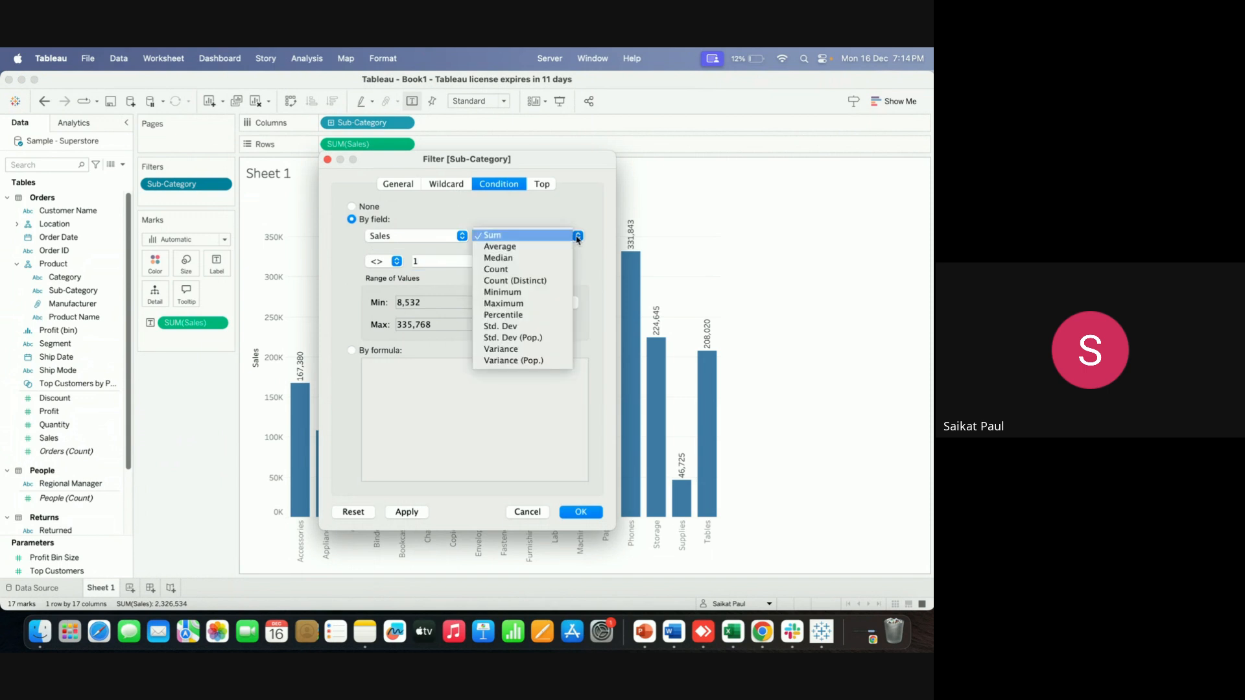
click(592, 210)
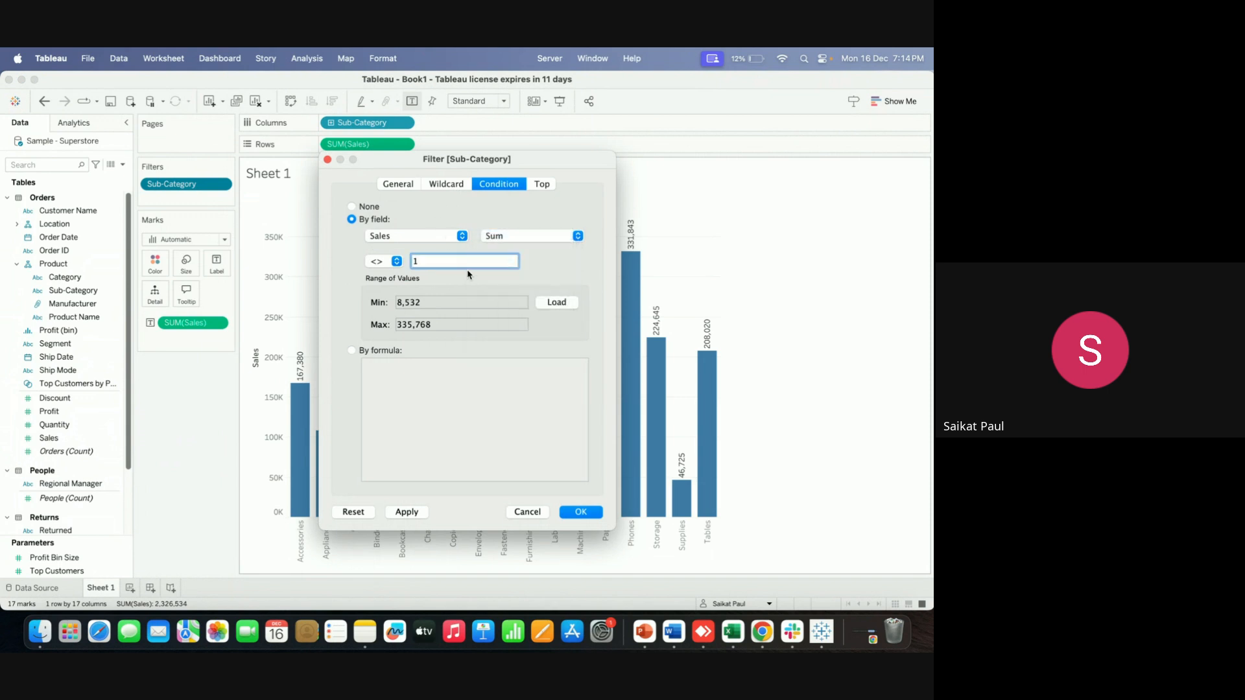
click(358, 515)
click(527, 511)
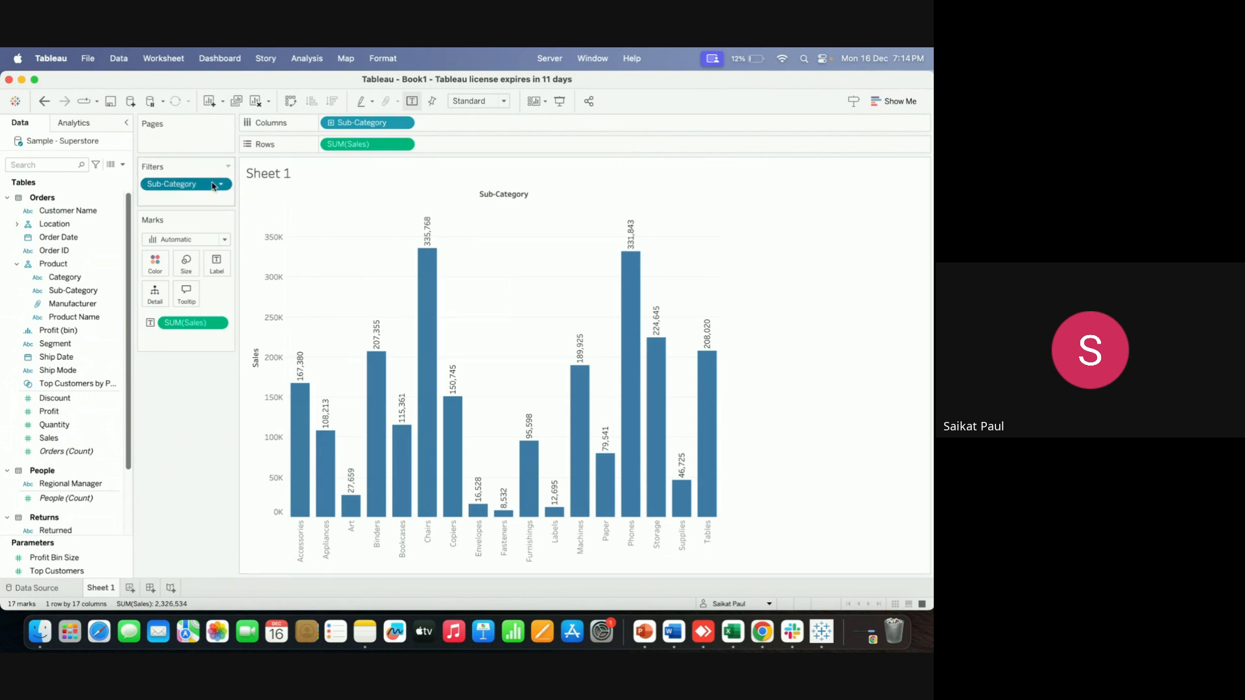
Reopen the Sub-Category filter, change its general selection mode to Select from list, and review the wildcard, condition and top settings
click(220, 185)
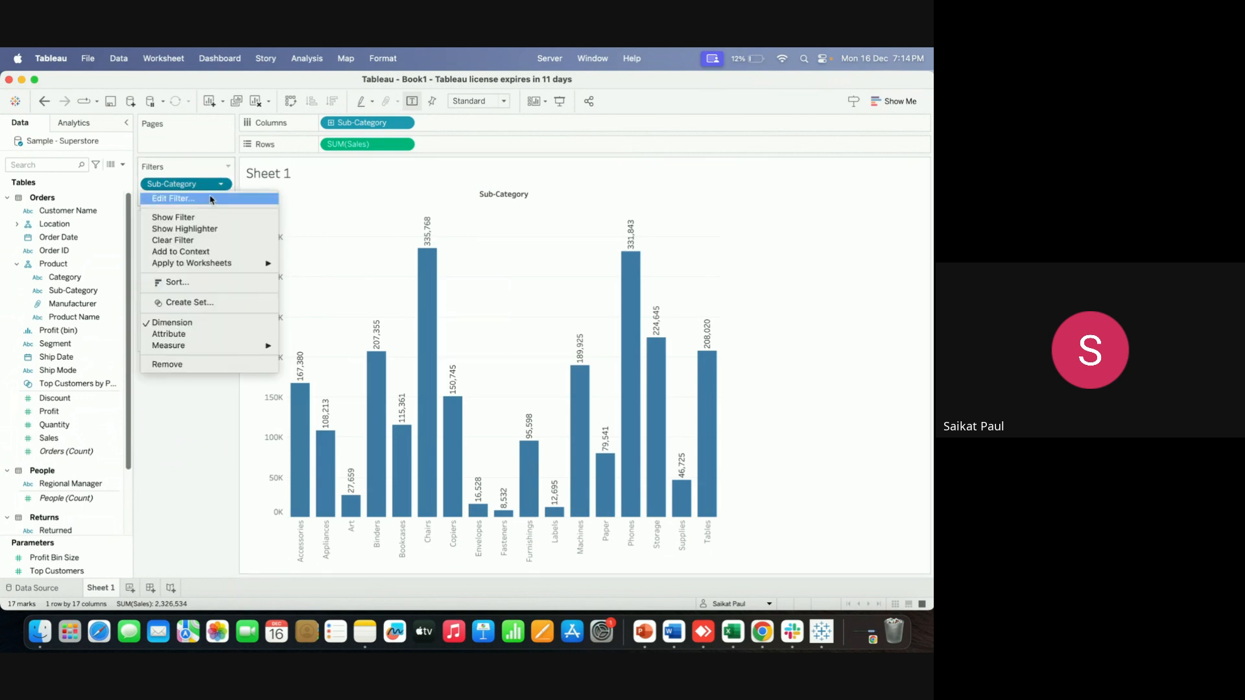
click(211, 200)
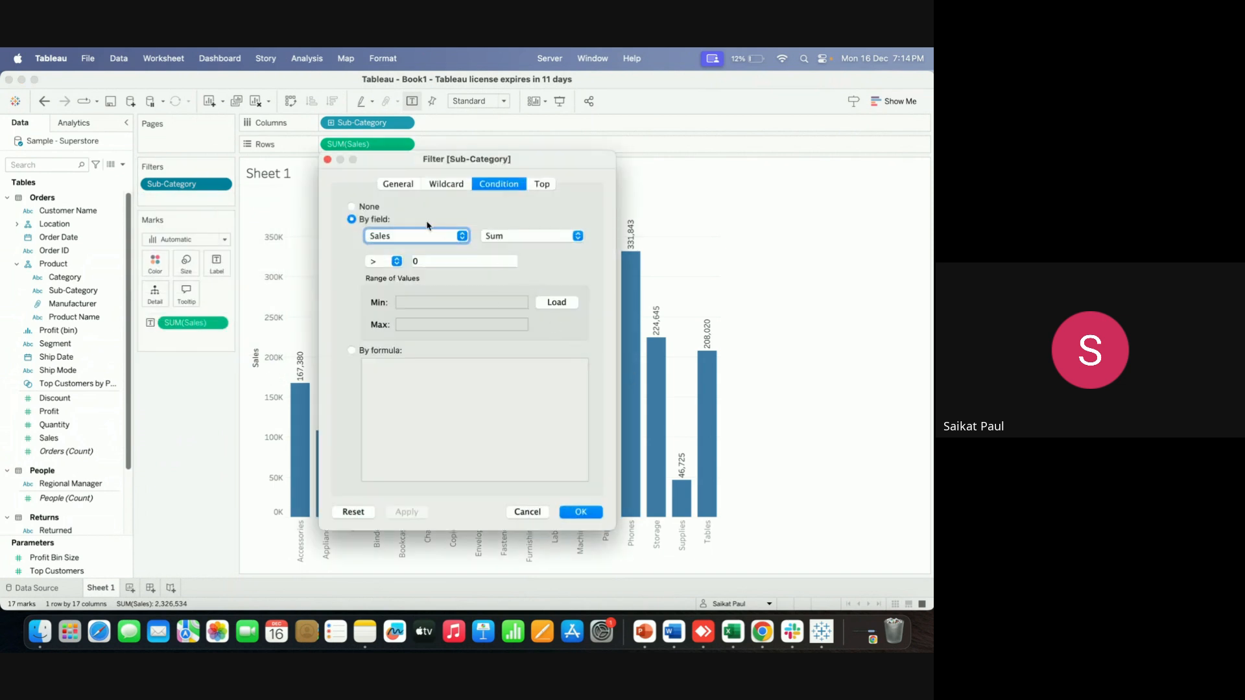
click(408, 185)
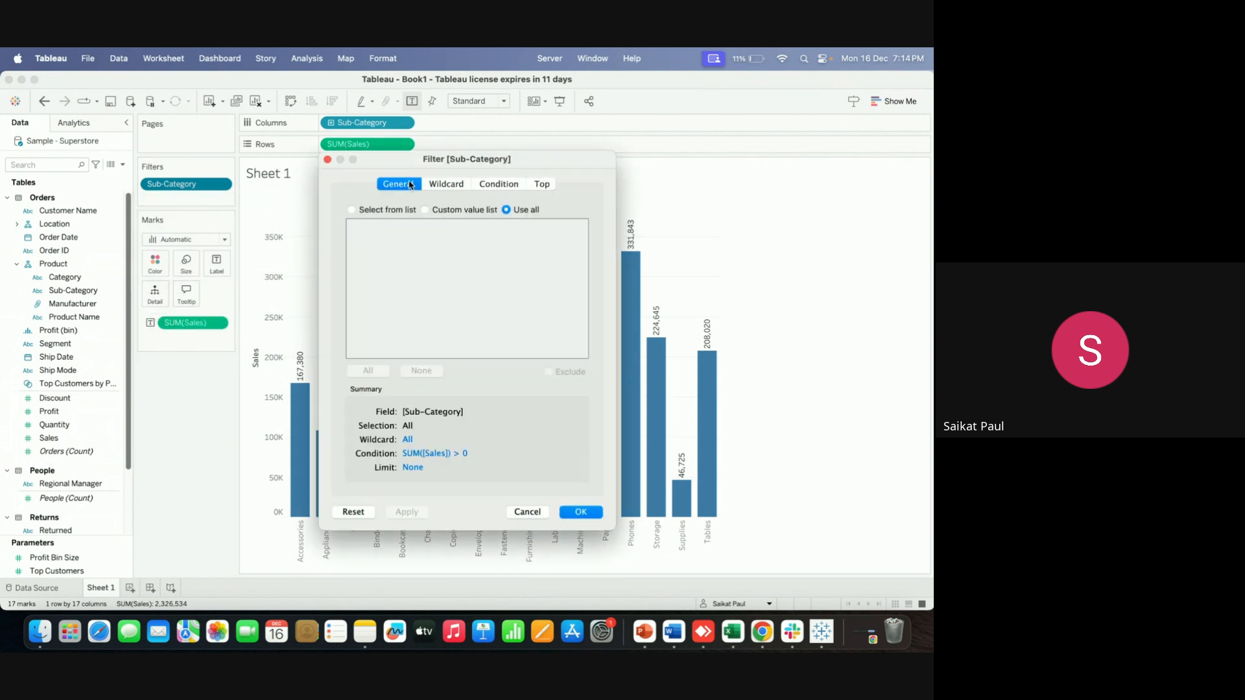
click(431, 212)
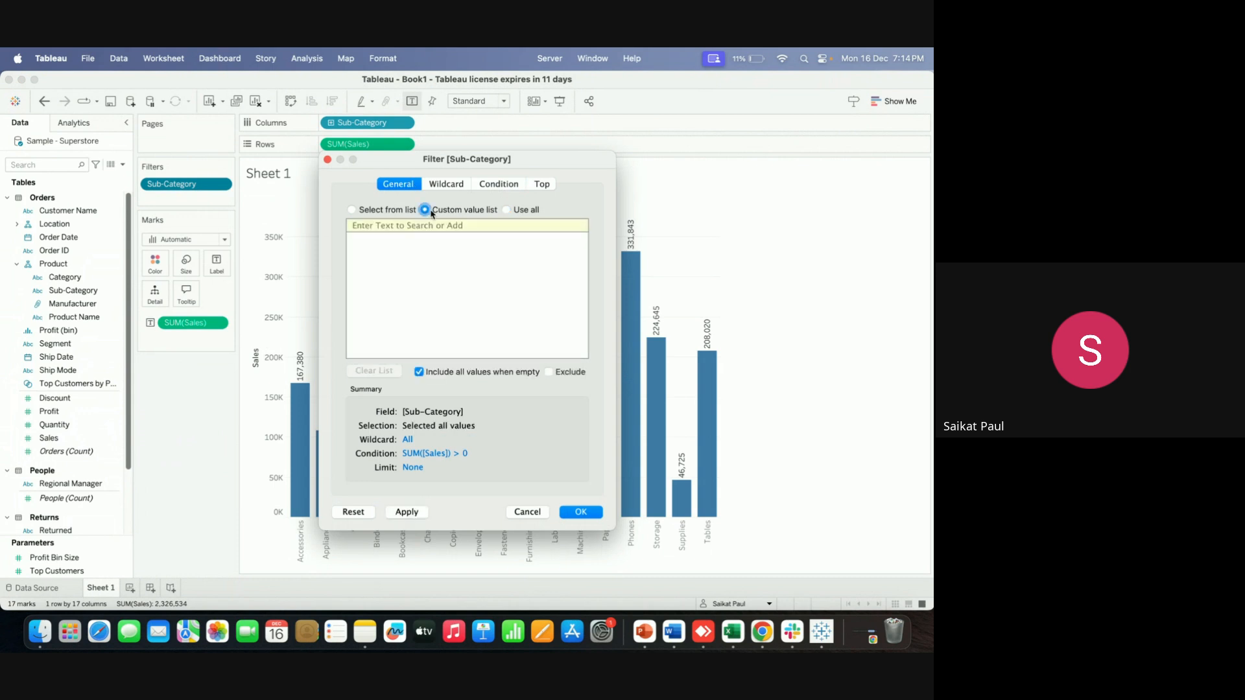
click(369, 211)
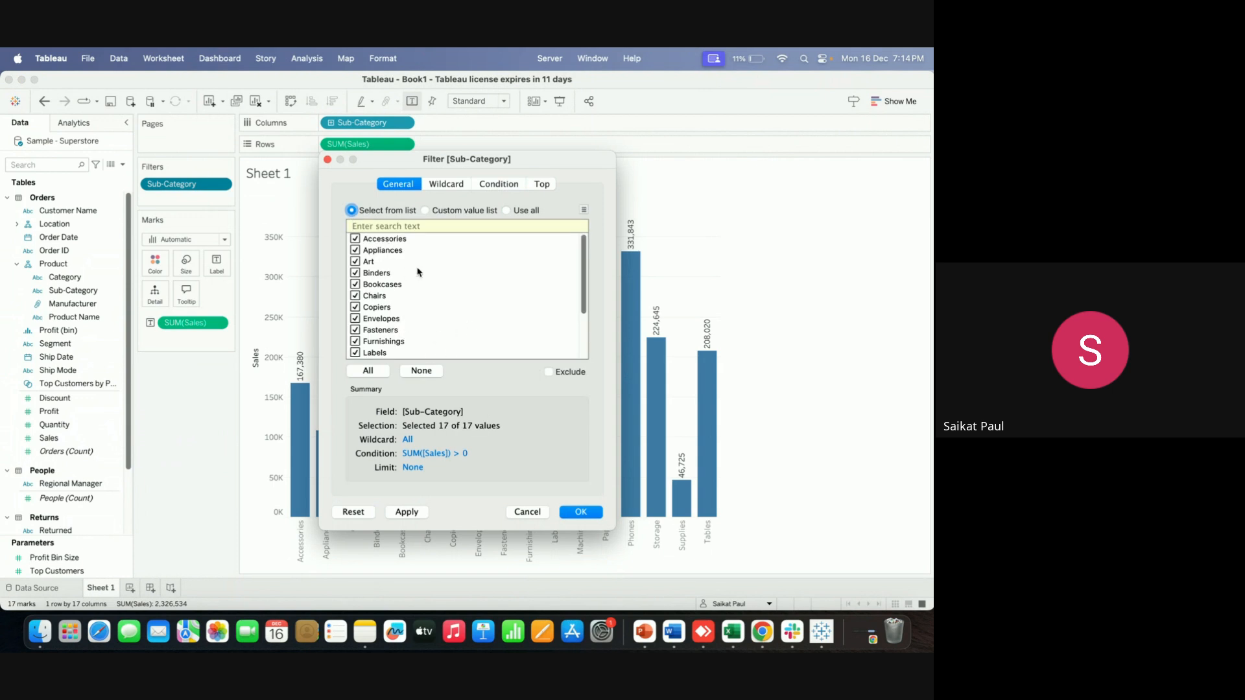
click(456, 186)
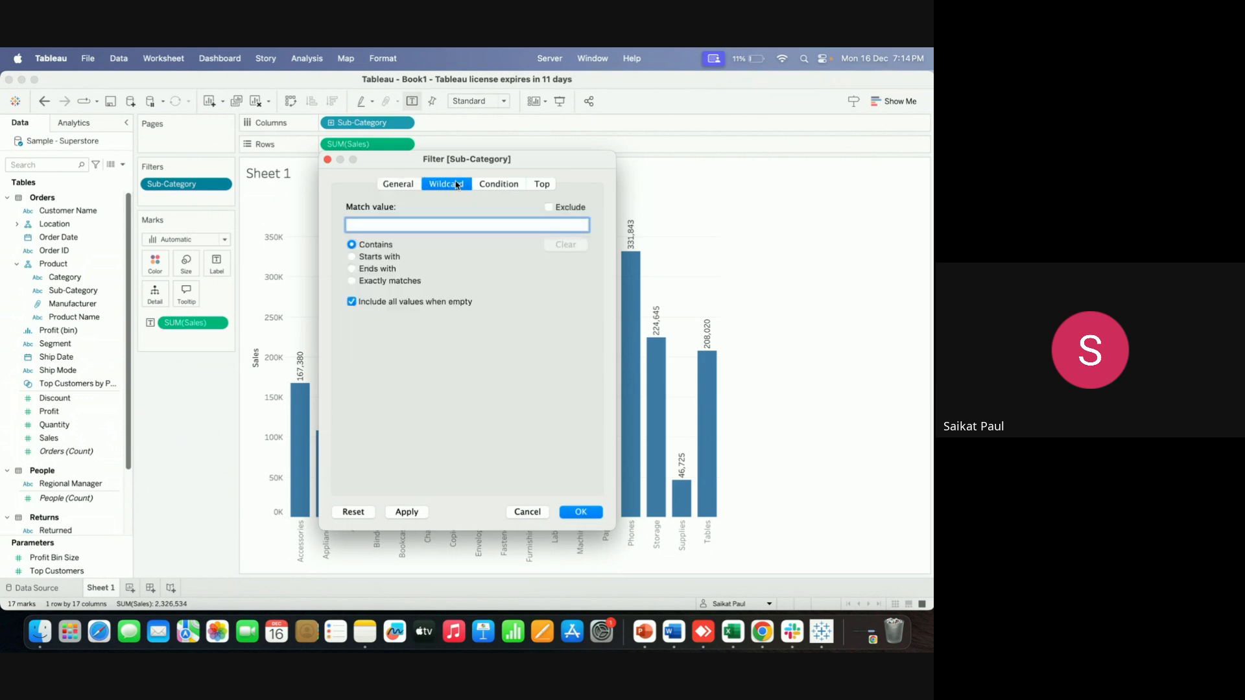
click(501, 185)
click(545, 187)
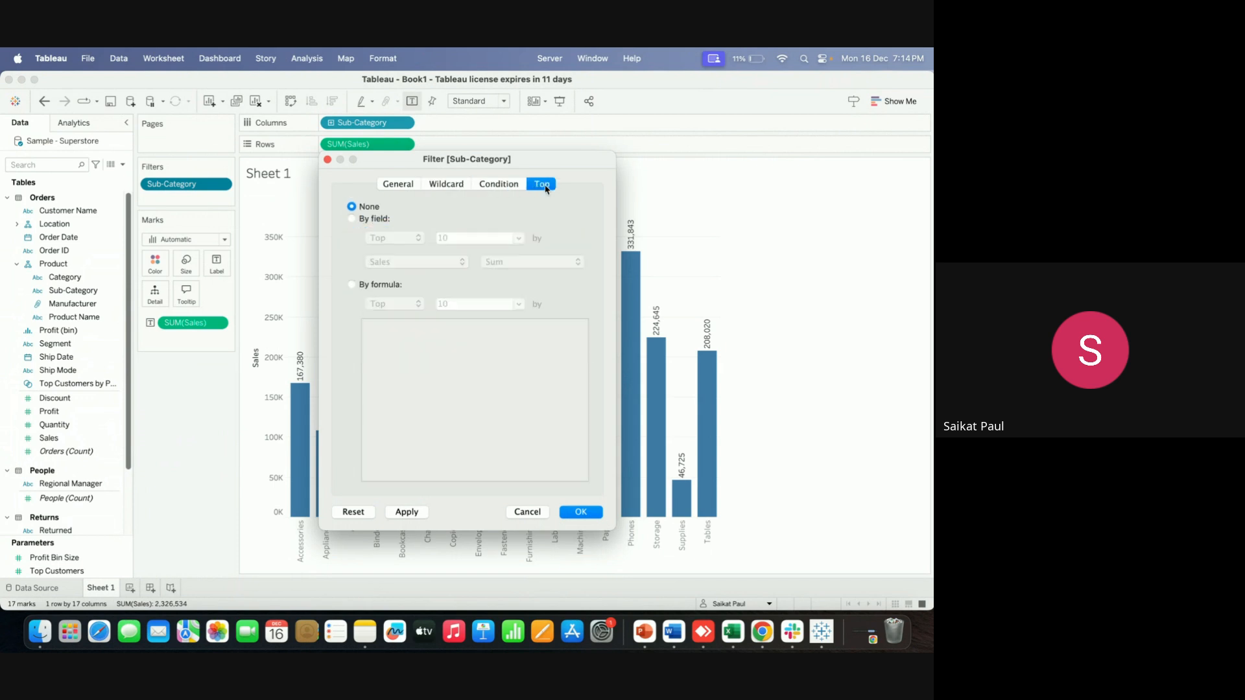
Switch to the Google Meet call in Chrome, unmute the microphone and return to Tableau
click(762, 633)
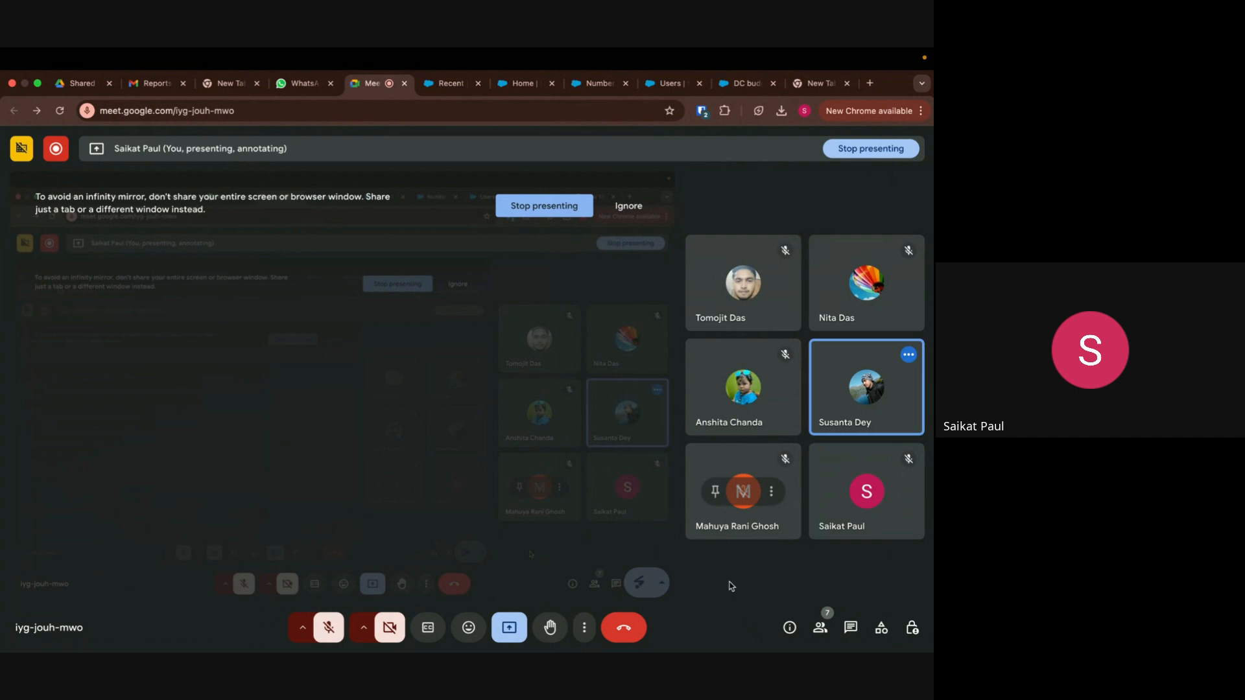
click(334, 631)
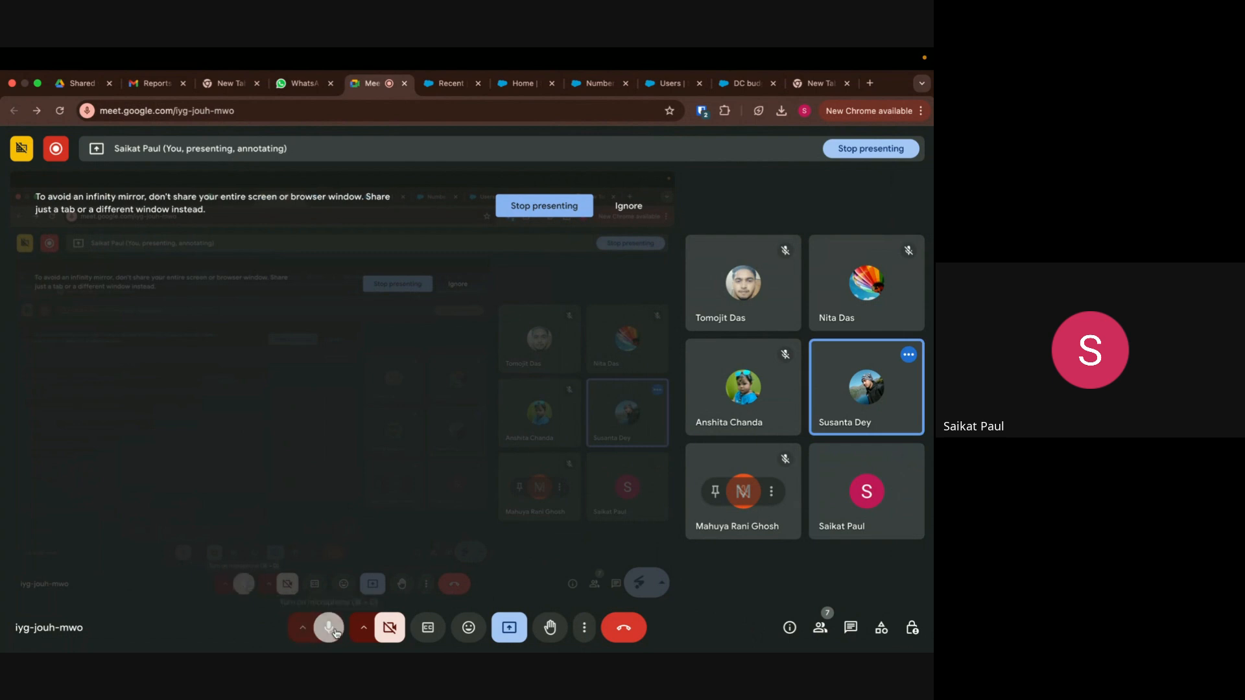
key(ctrl+Left)
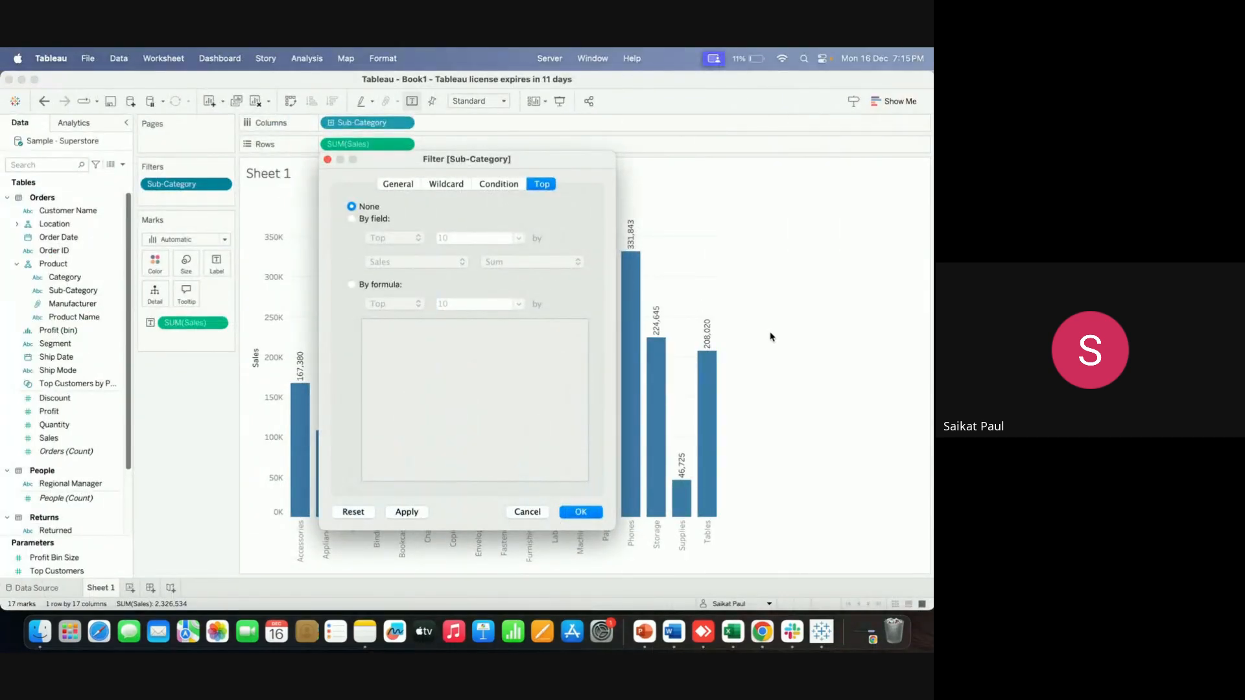
key(ctrl+Right)
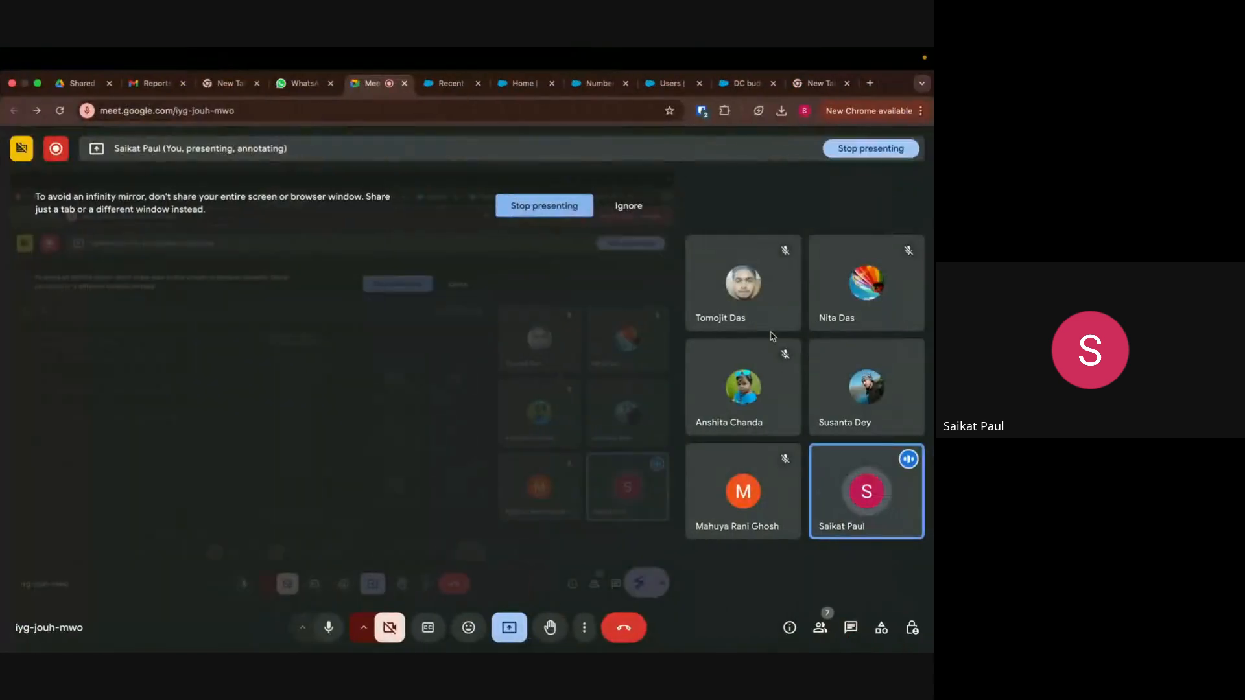
key(ctrl+Left)
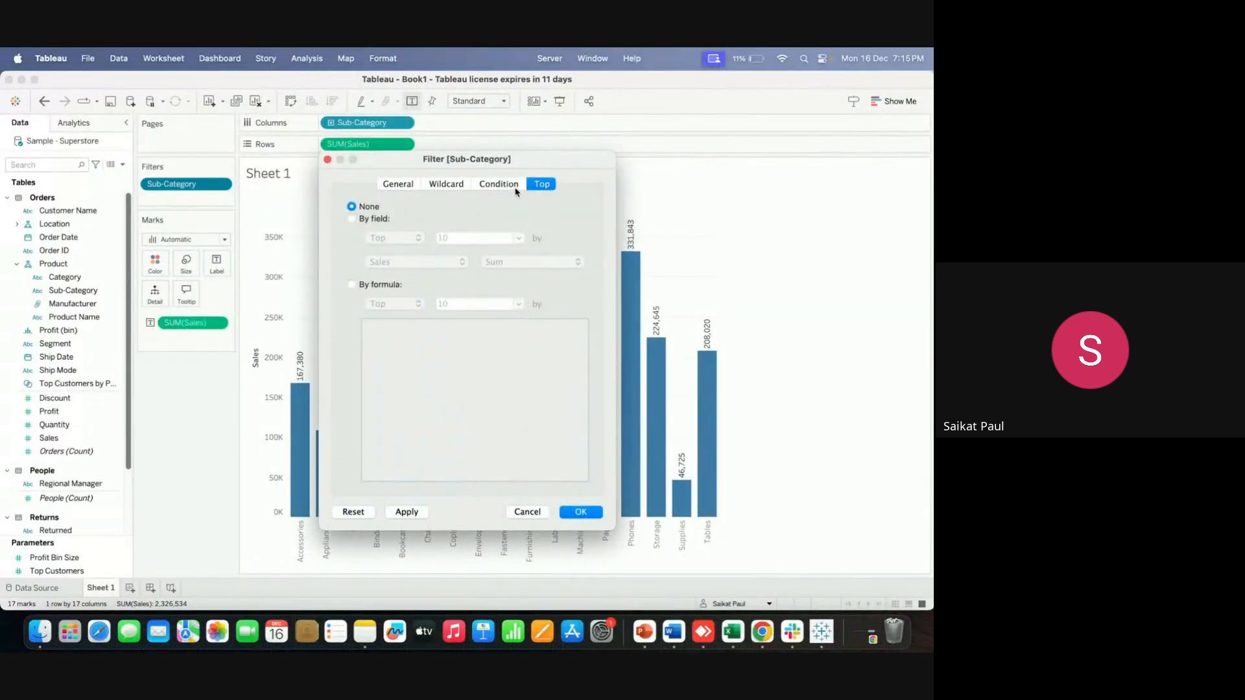
Review the Sub-Category filter's condition, wildcard, general and top settings again and accept the filter
click(494, 185)
click(443, 185)
click(401, 187)
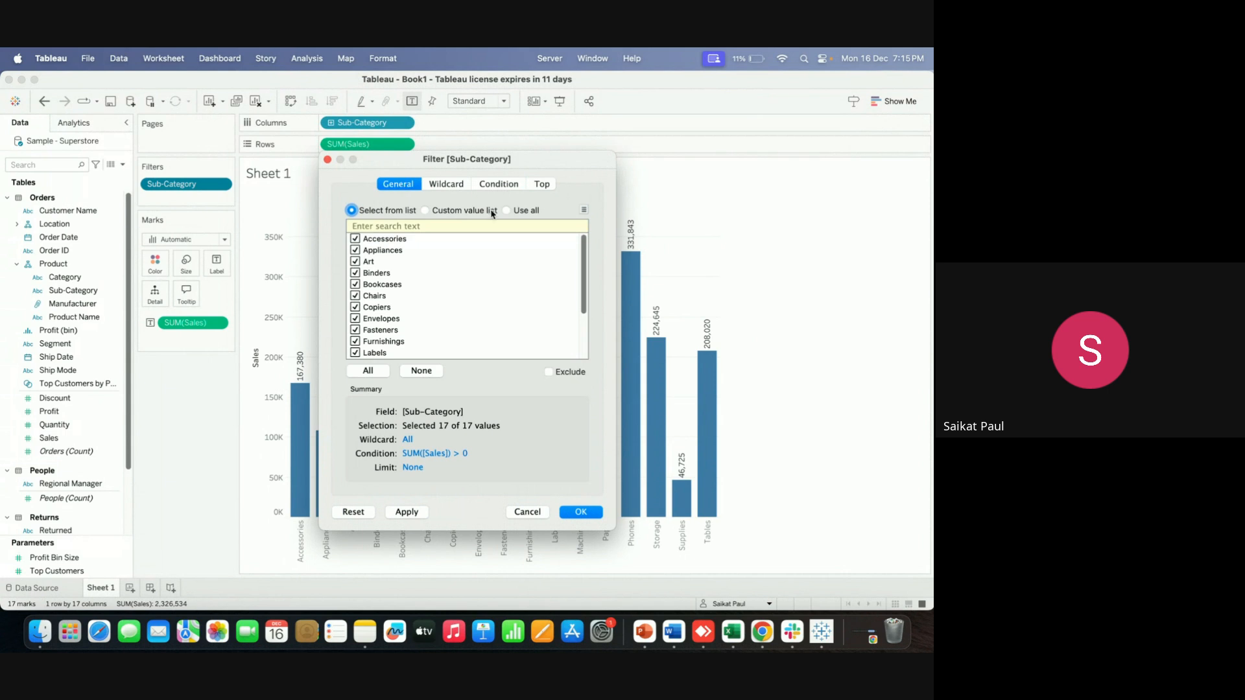
click(540, 186)
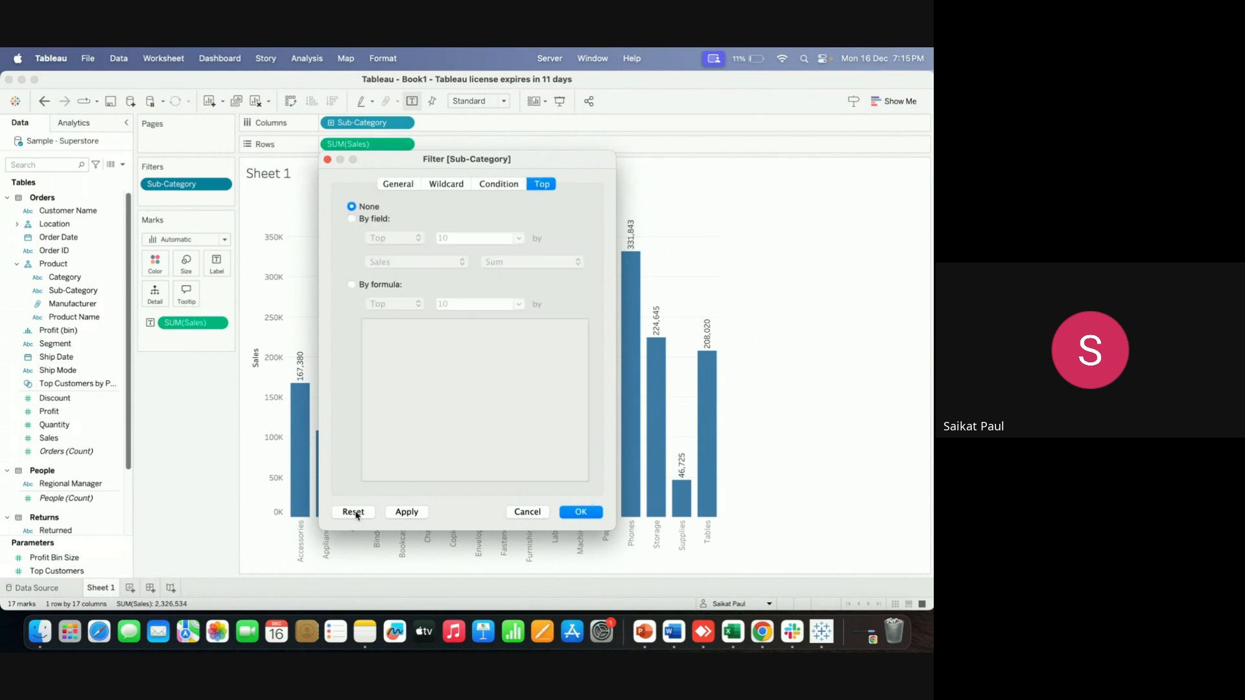
click(588, 517)
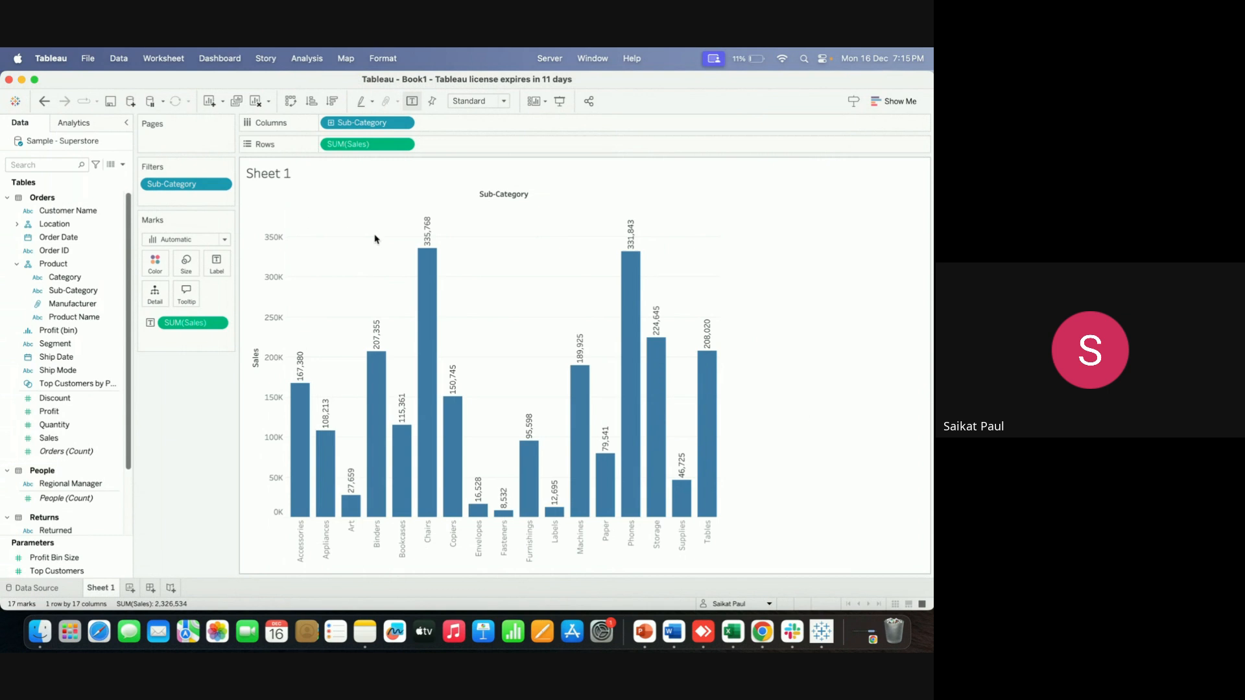
Add Sales as a filter aggregated by Sum and proceed to its range settings
mouse_move(428, 279)
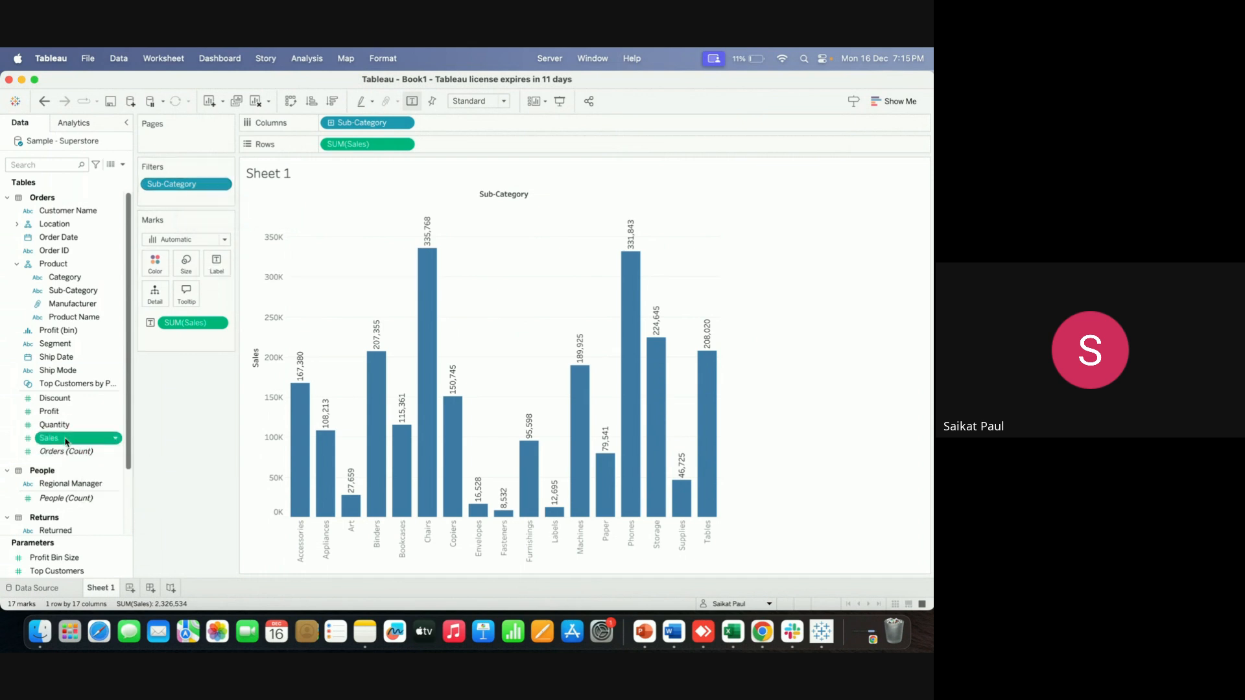
drag(51, 438, 179, 201)
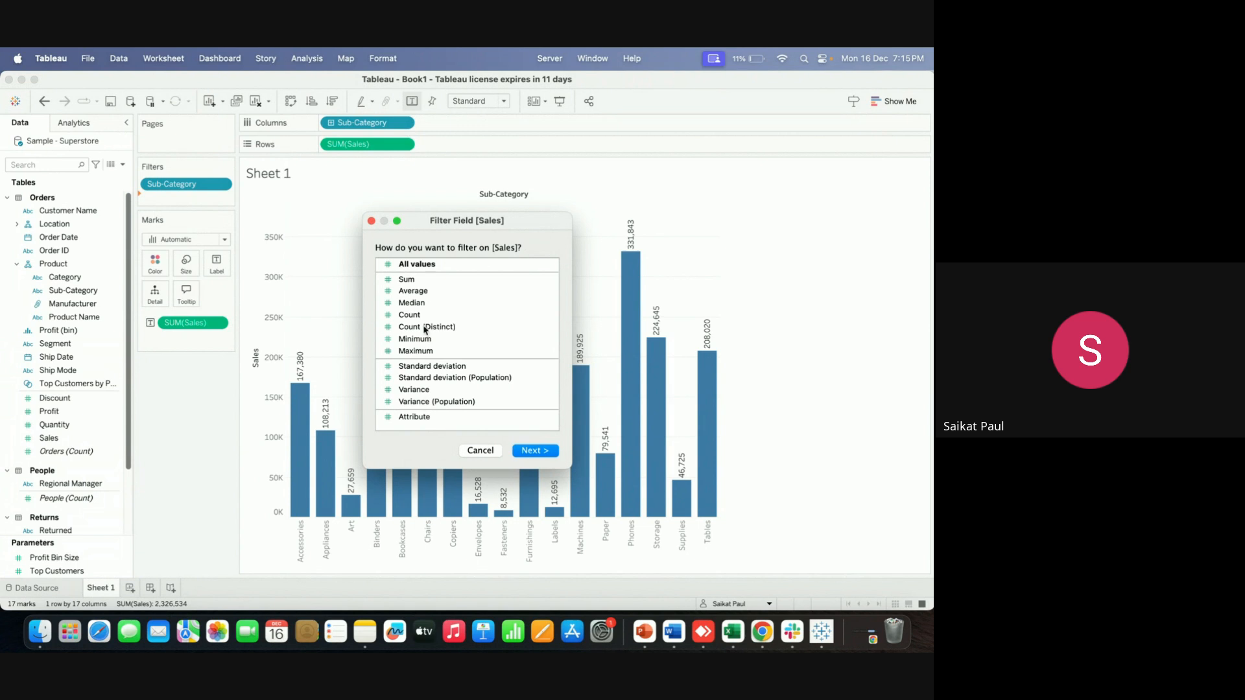
click(419, 294)
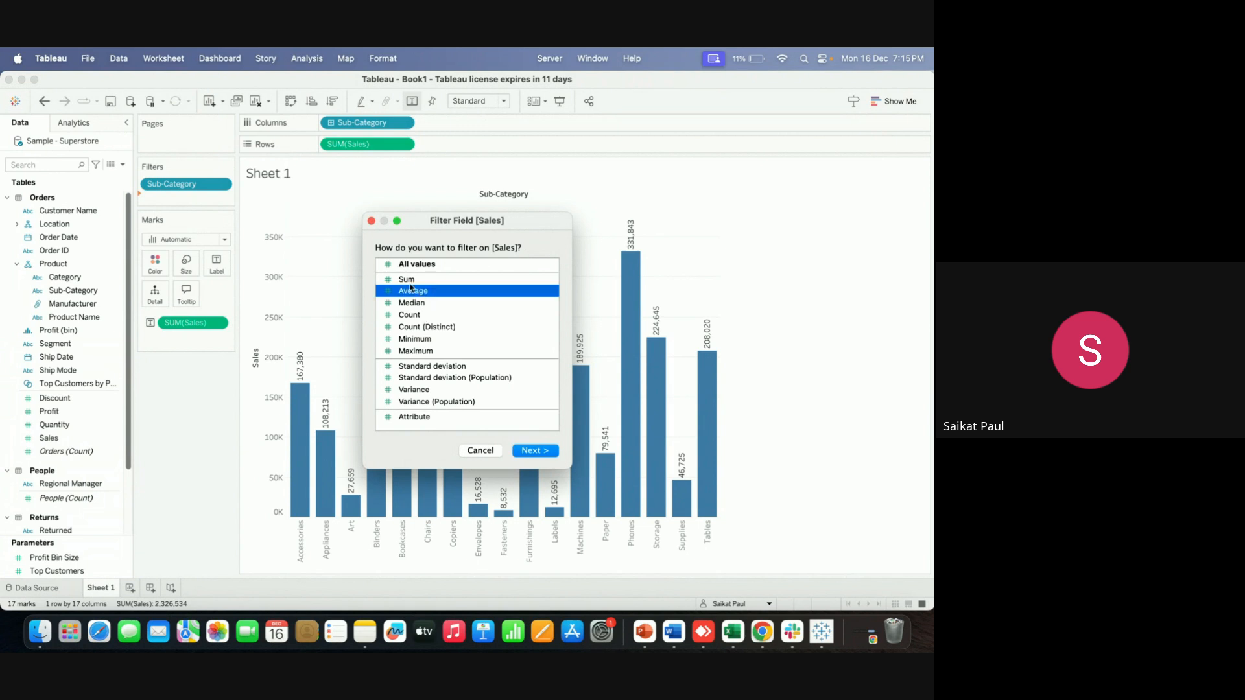
click(411, 281)
click(547, 452)
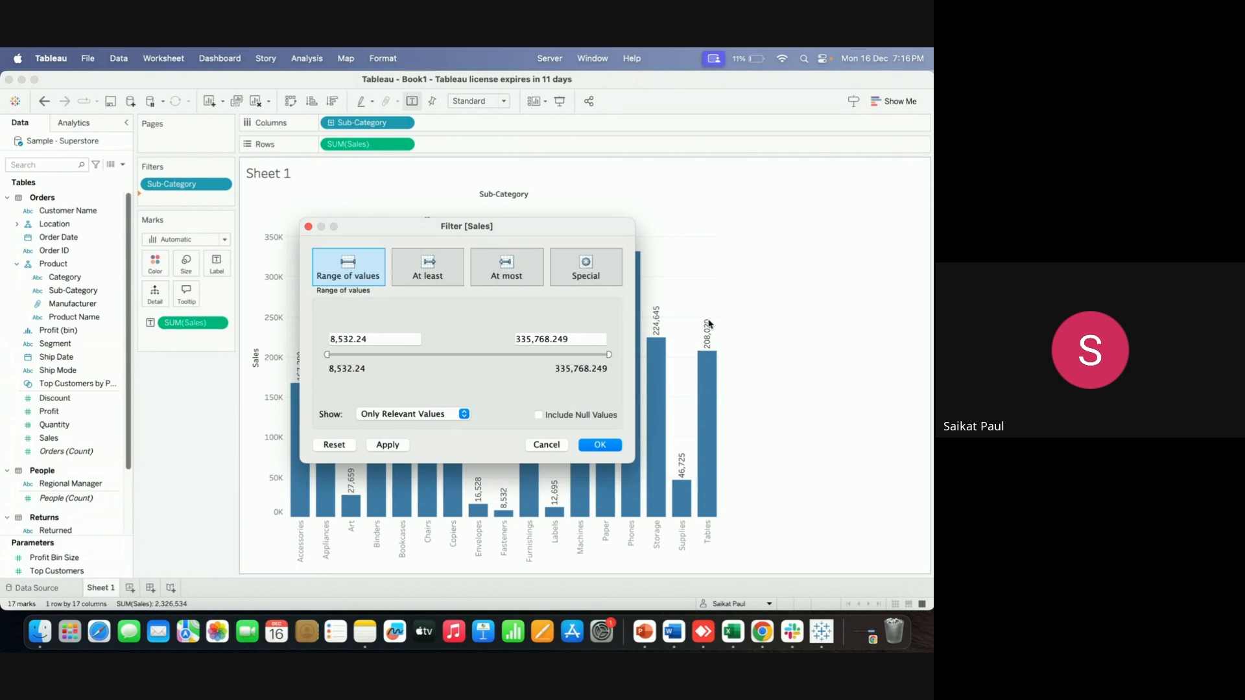
Set the minimum of the Sales filter's range of values to 1000
click(403, 338)
key(BackSpace)
key(BackSpace)
key(BackSpace)
key(BackSpace)
key(BackSpace)
key(BackSpace)
text(1000)
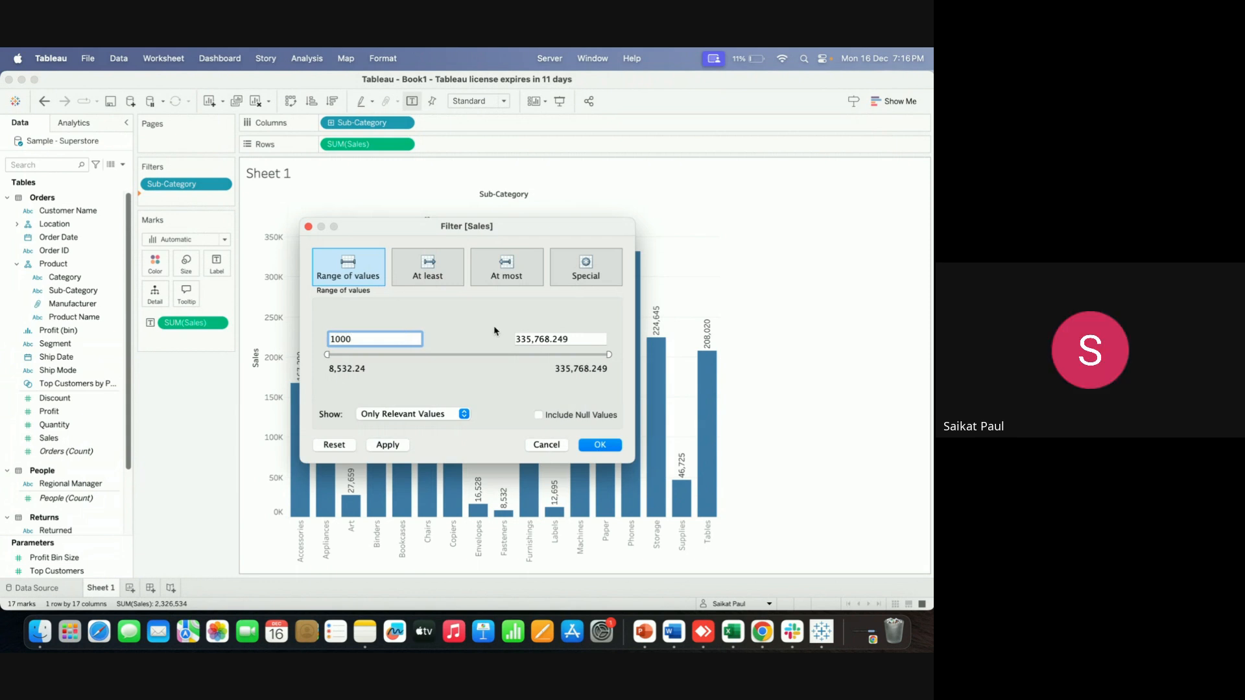
Set the maximum of the Sales range to 12000, accept the filter and inspect the remaining bar
click(579, 340)
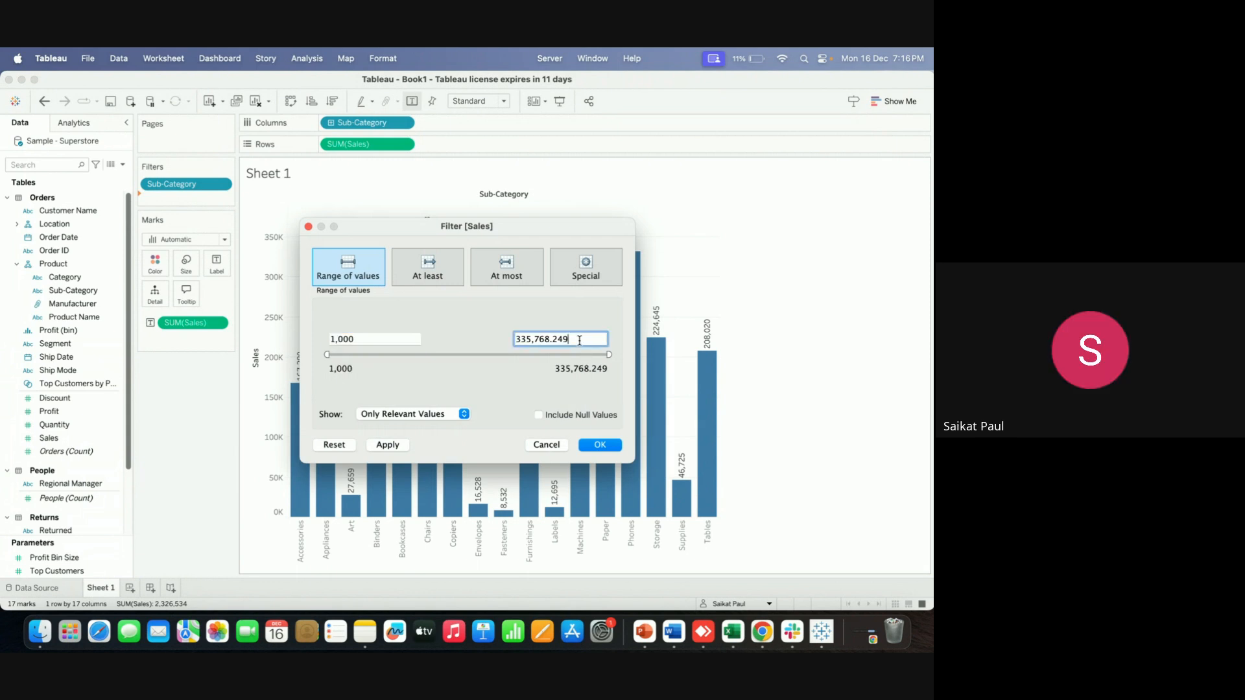
key(BackSpace)
key(BackSpace)
key(BackSpace)
key(BackSpace)
key(BackSpace)
key(BackSpace)
key(BackSpace)
key(BackSpace)
key(BackSpace)
key(BackSpace)
text(12000)
click(600, 445)
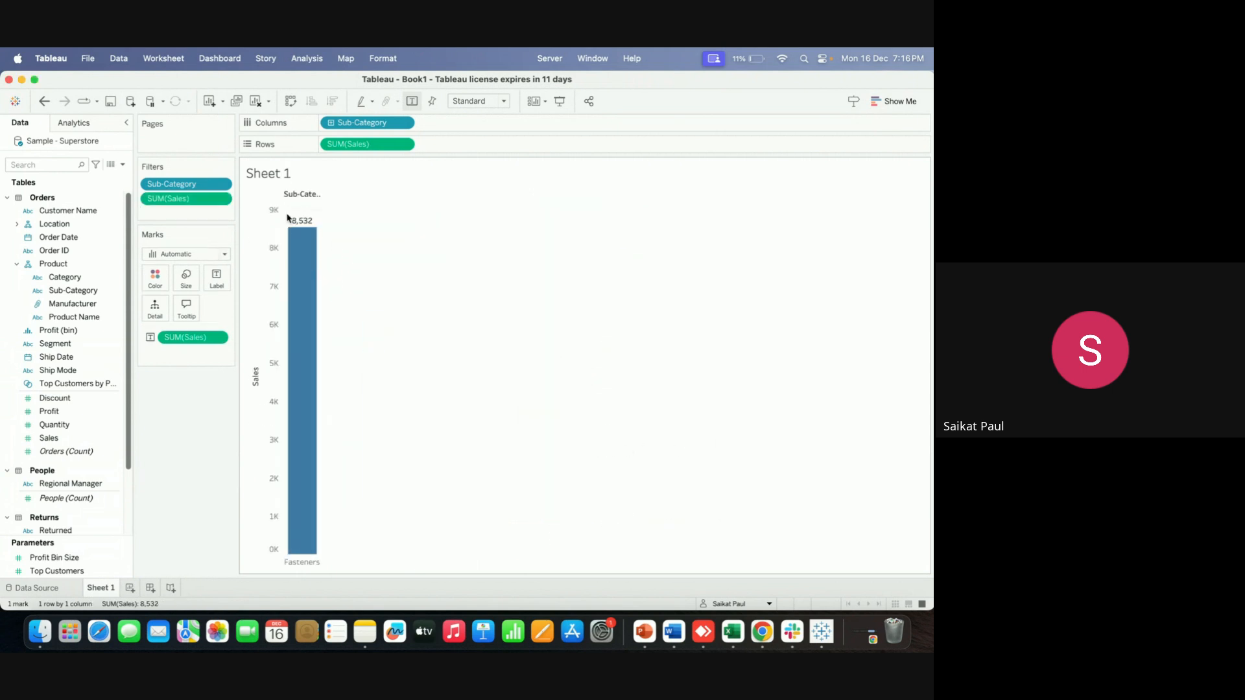
mouse_move(297, 225)
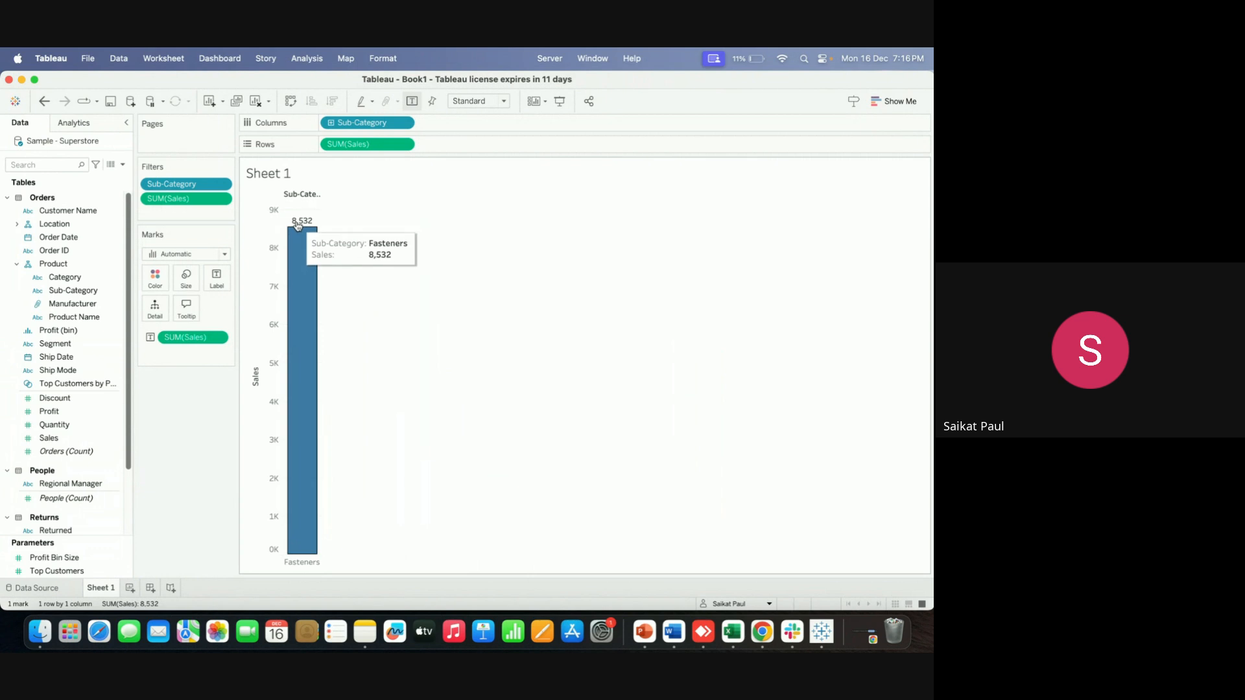
Reopen the sum of Sales filter, try the At least option, return to Range of values and reset the settings
click(223, 201)
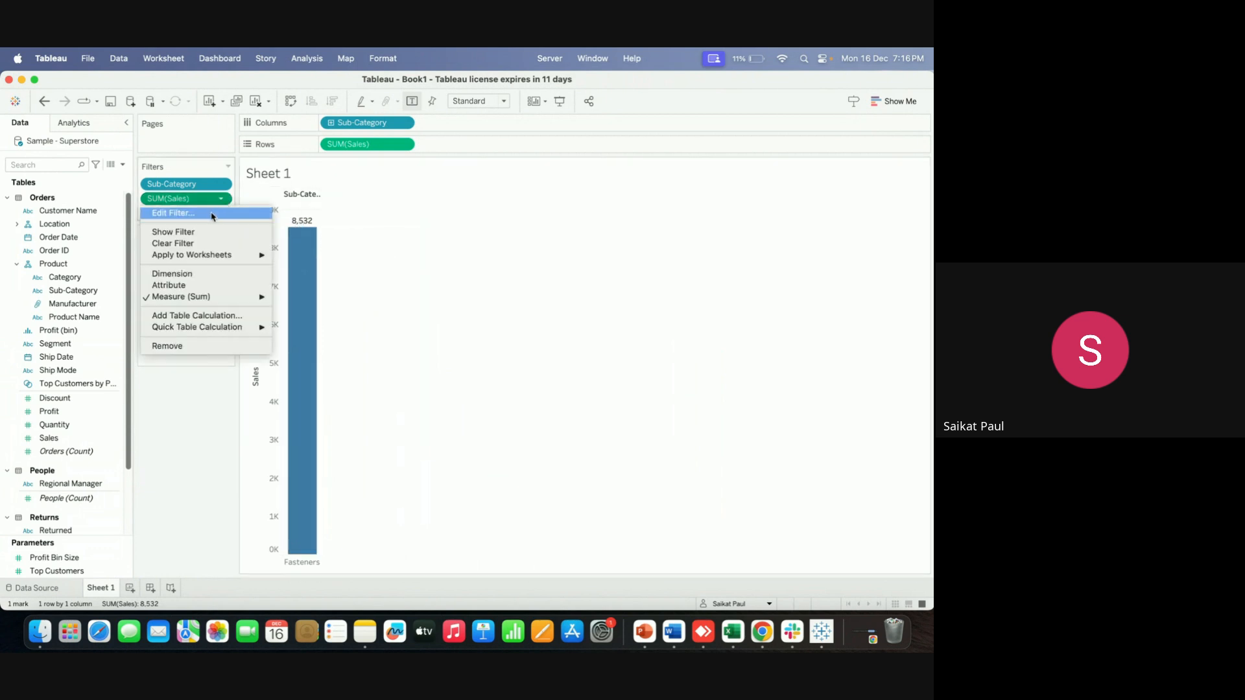
click(214, 214)
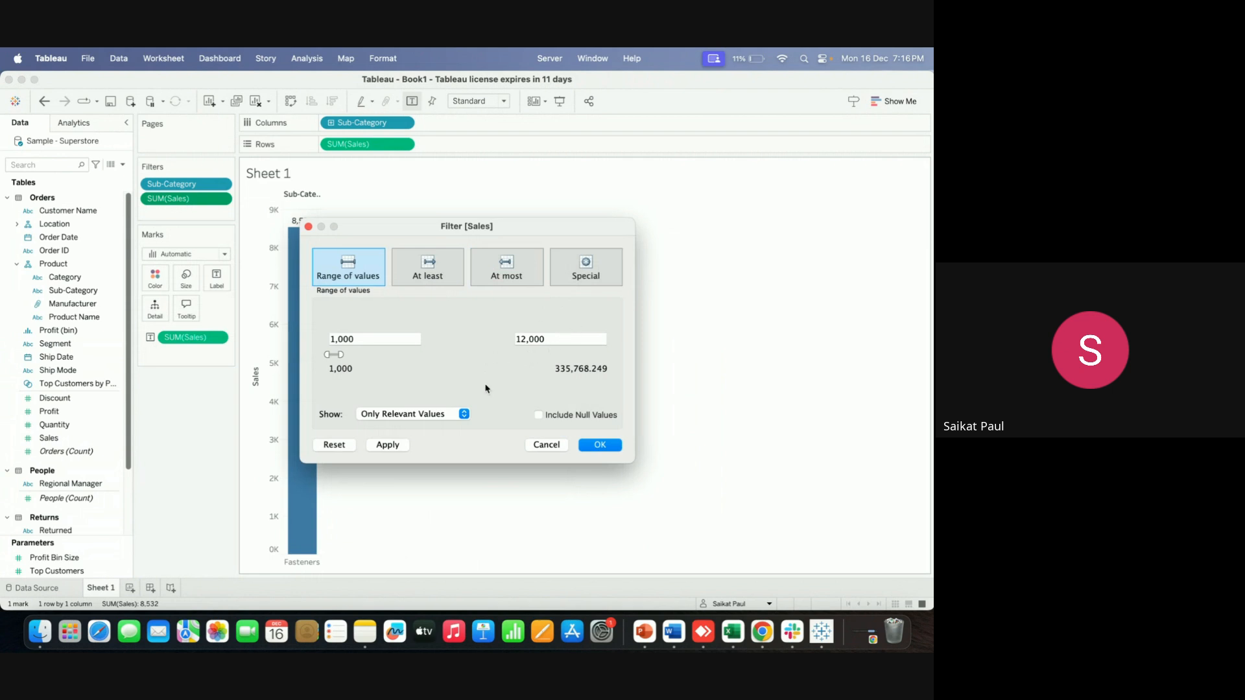
click(434, 275)
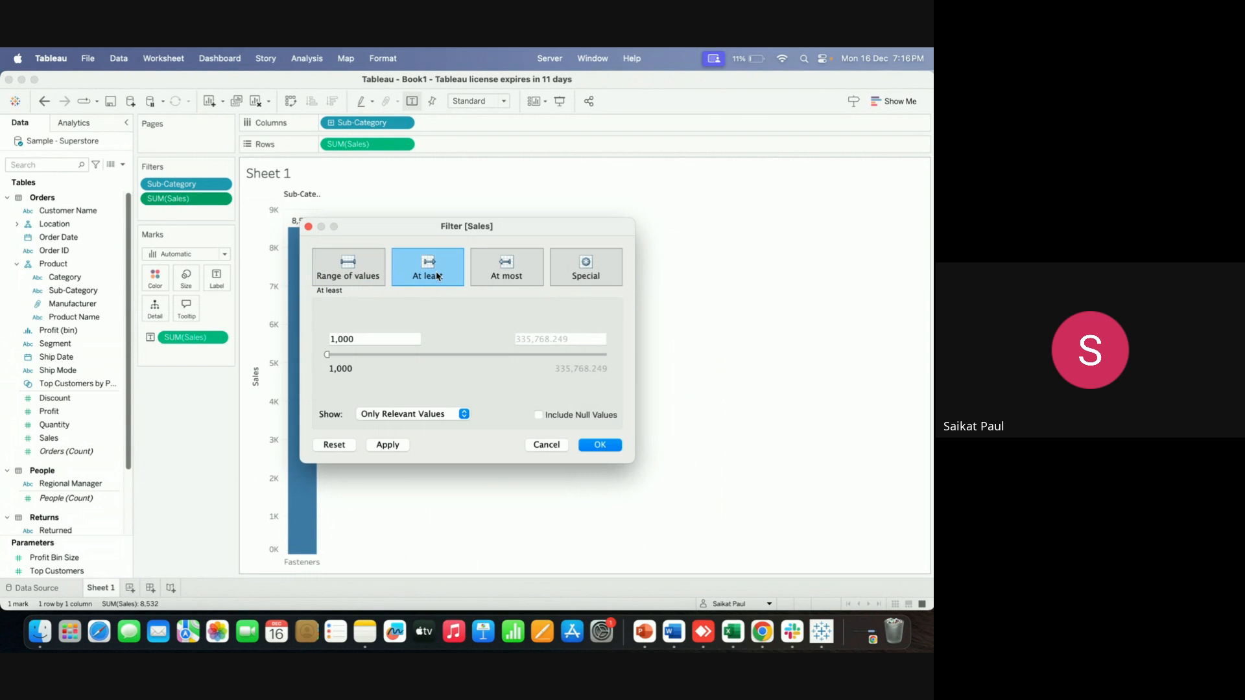
click(371, 338)
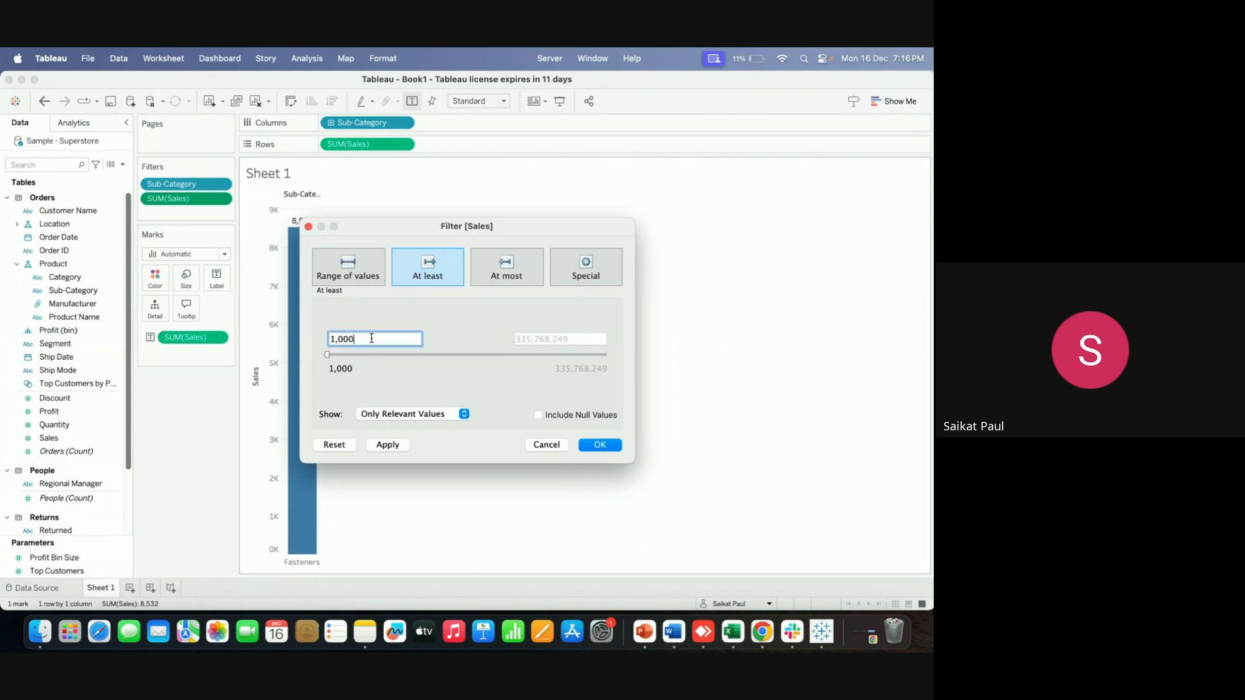
click(367, 281)
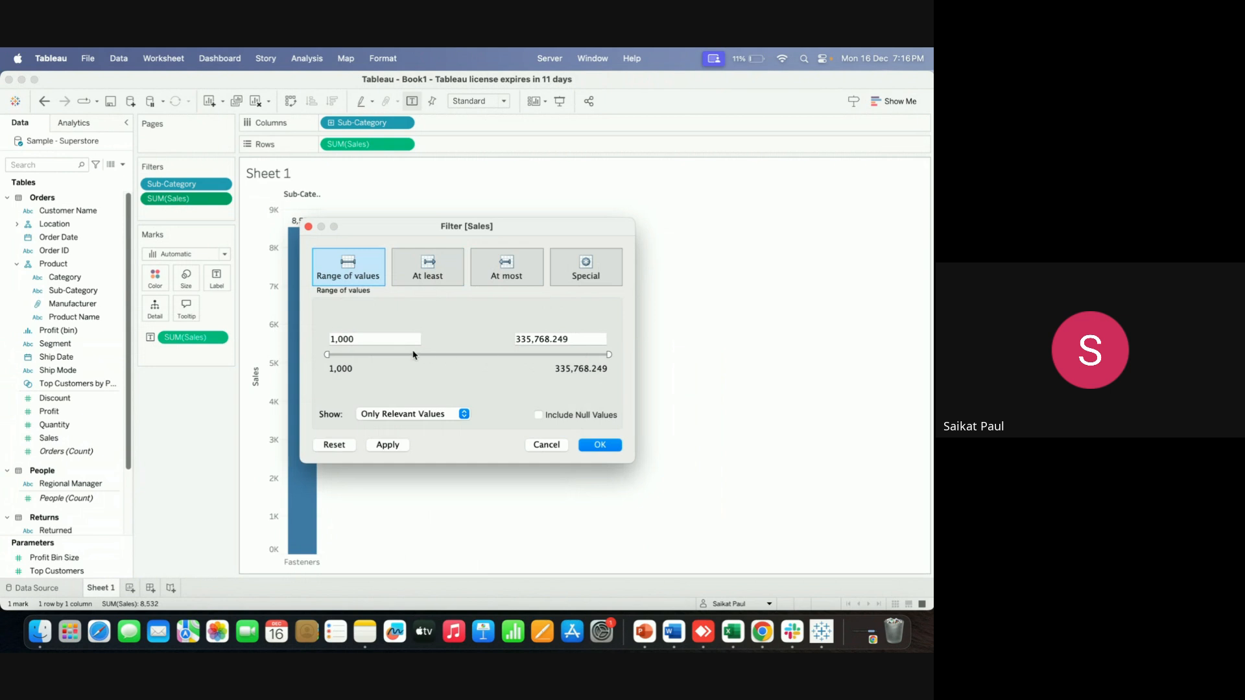
click(349, 447)
click(339, 444)
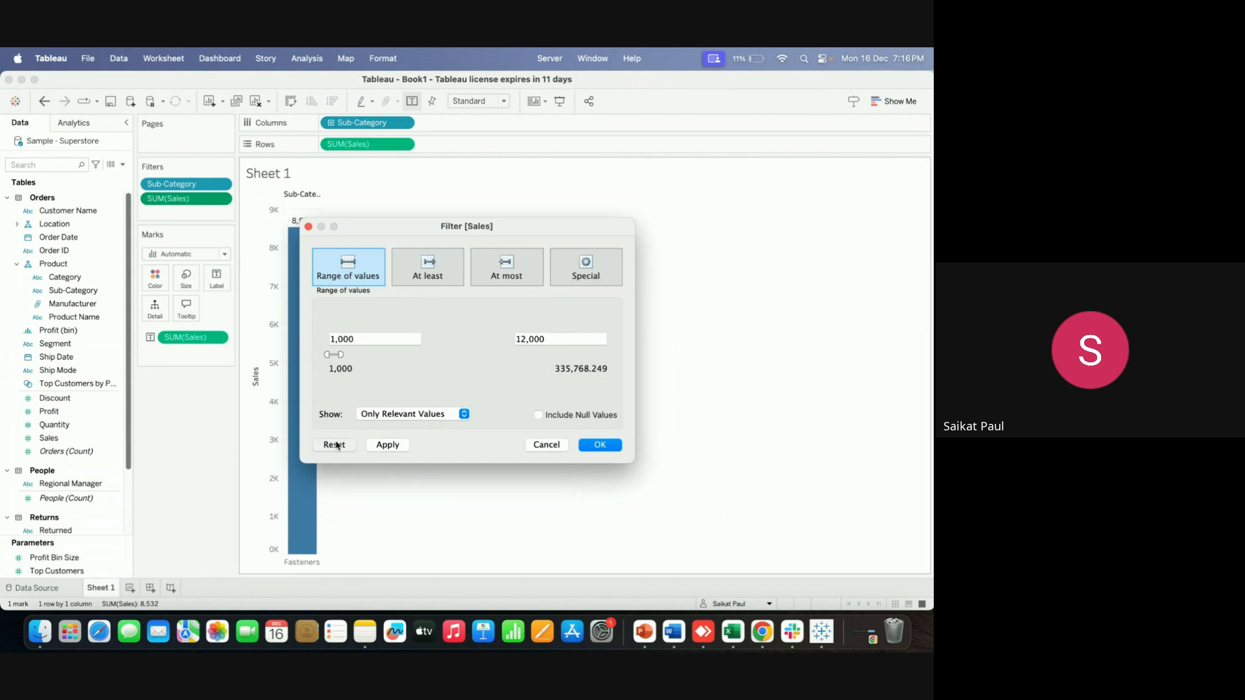
Clear both the minimum and maximum values of the Sales filter's range
drag(380, 334, 307, 342)
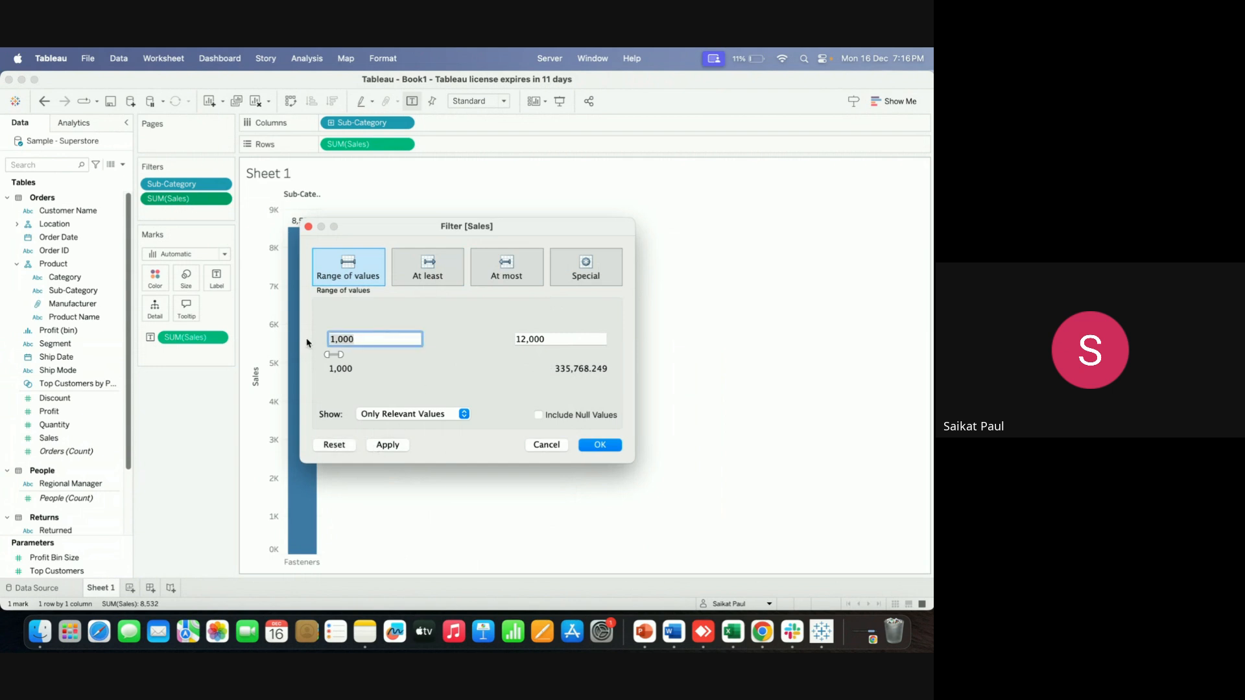
key(BackSpace)
drag(561, 341, 472, 350)
key(BackSpace)
click(470, 367)
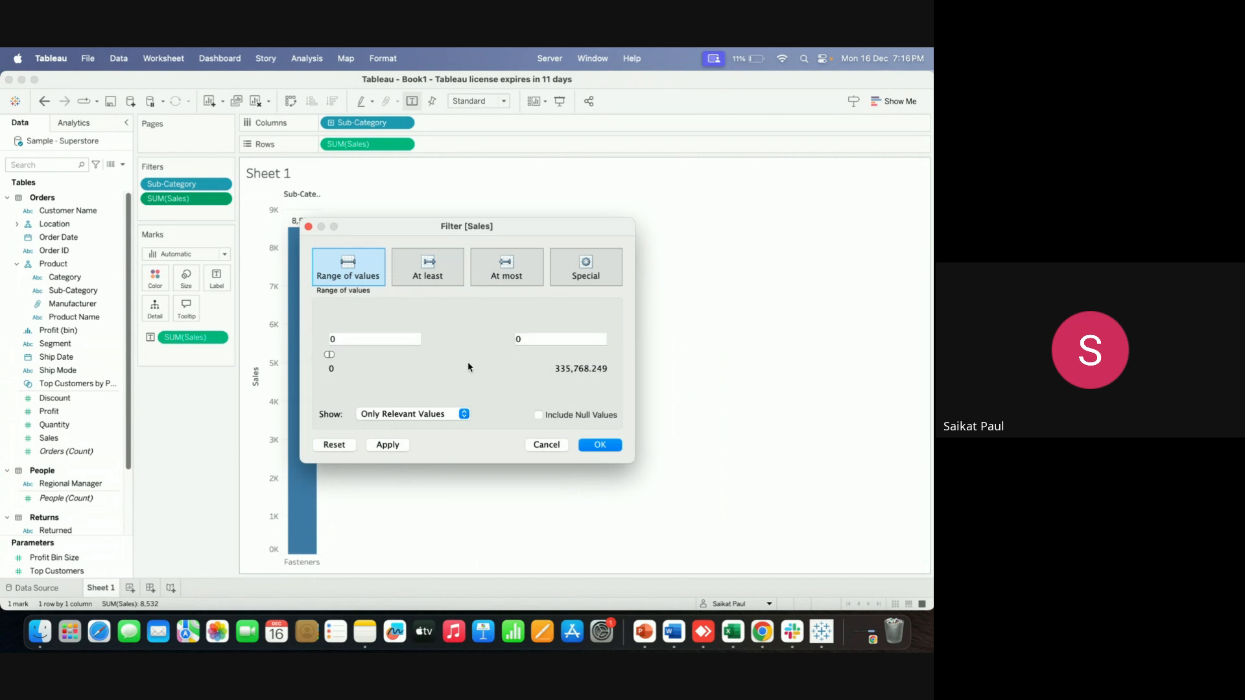
Switch the Sales filter to the At least option with a minimum of 10000 and apply it to the chart
click(418, 267)
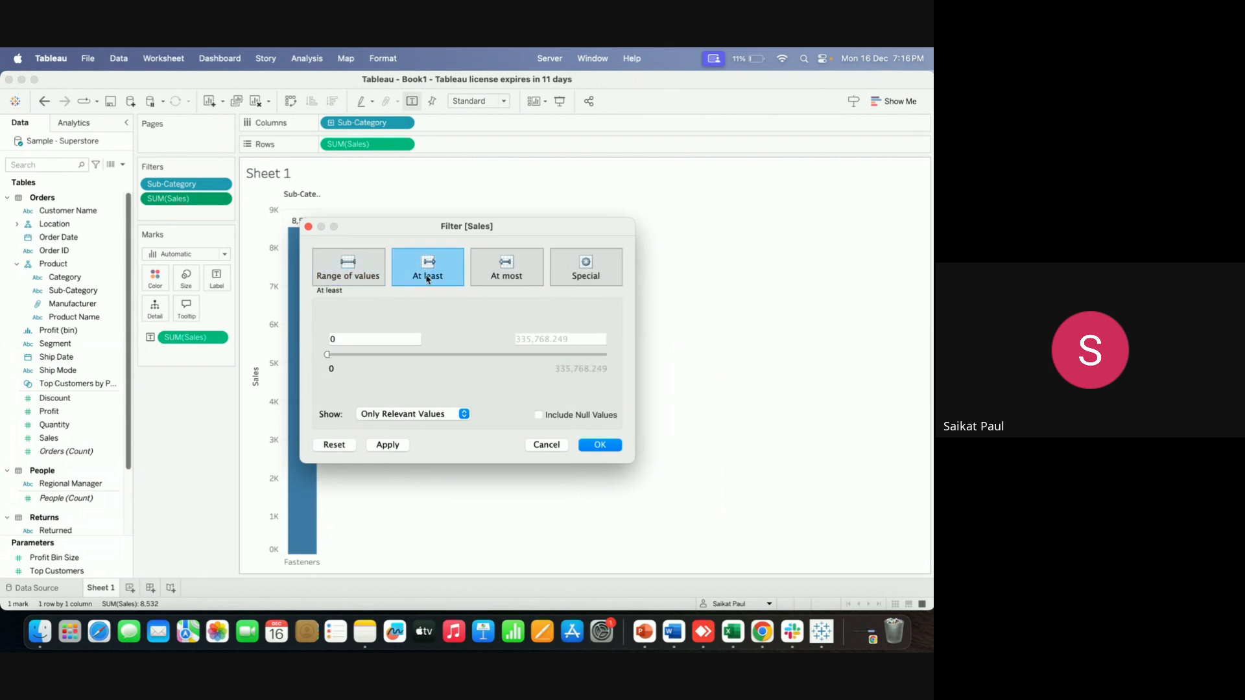
click(370, 342)
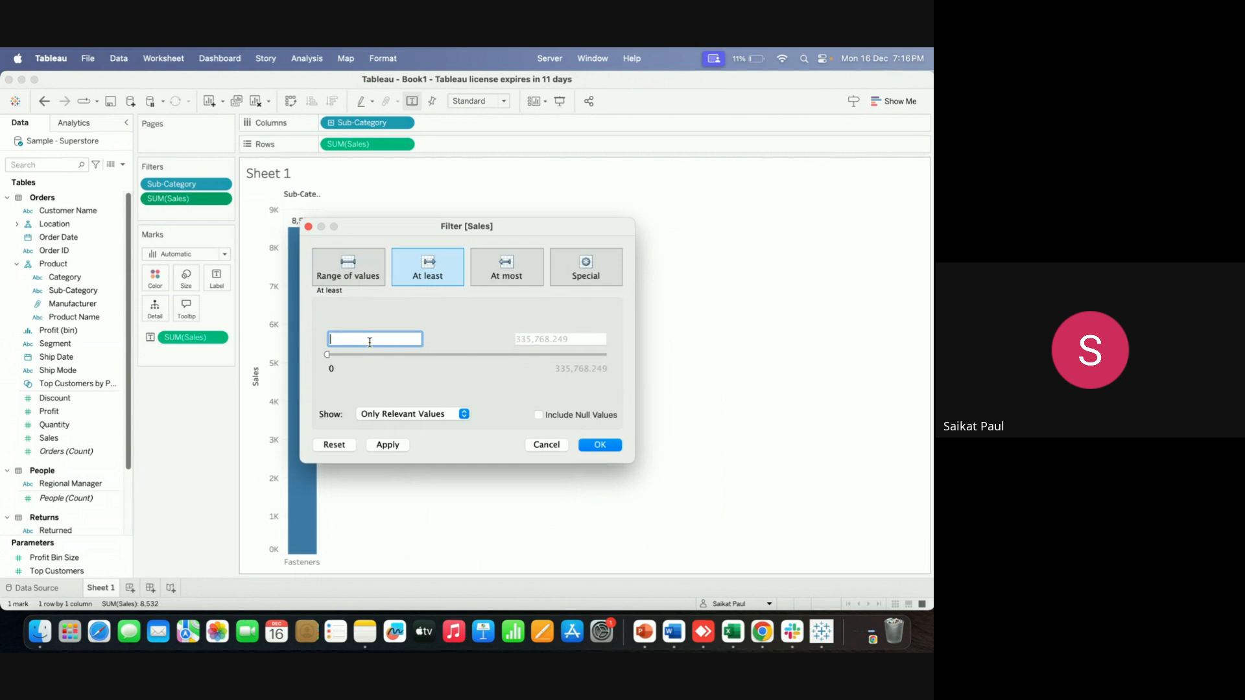
text(10000)
click(600, 445)
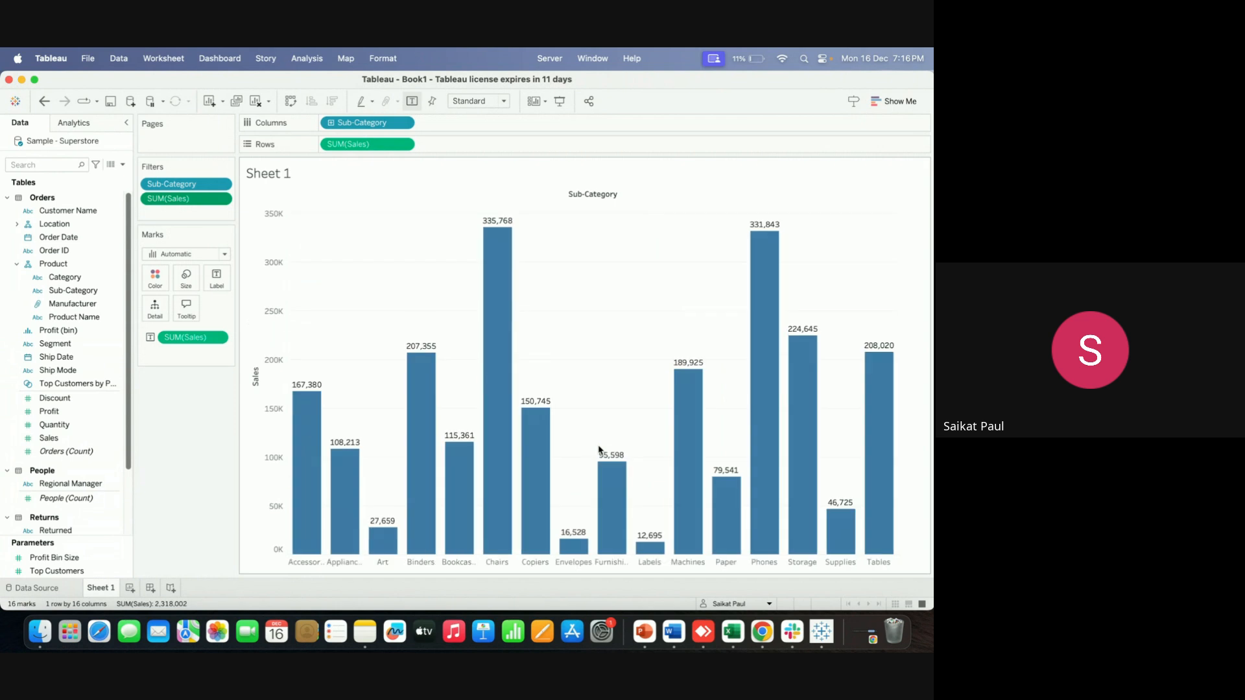
Reopen the sum of Sales filter, review the At most and Special options, and cancel without changing the filter
click(221, 200)
click(169, 211)
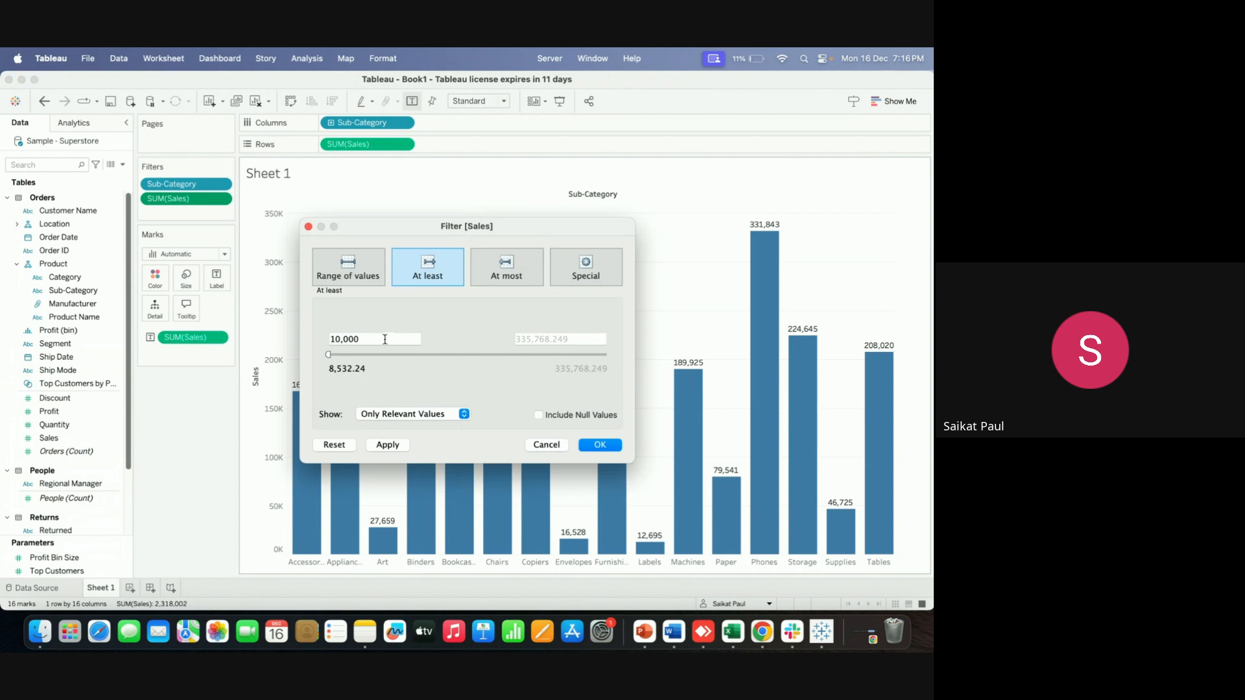
click(495, 277)
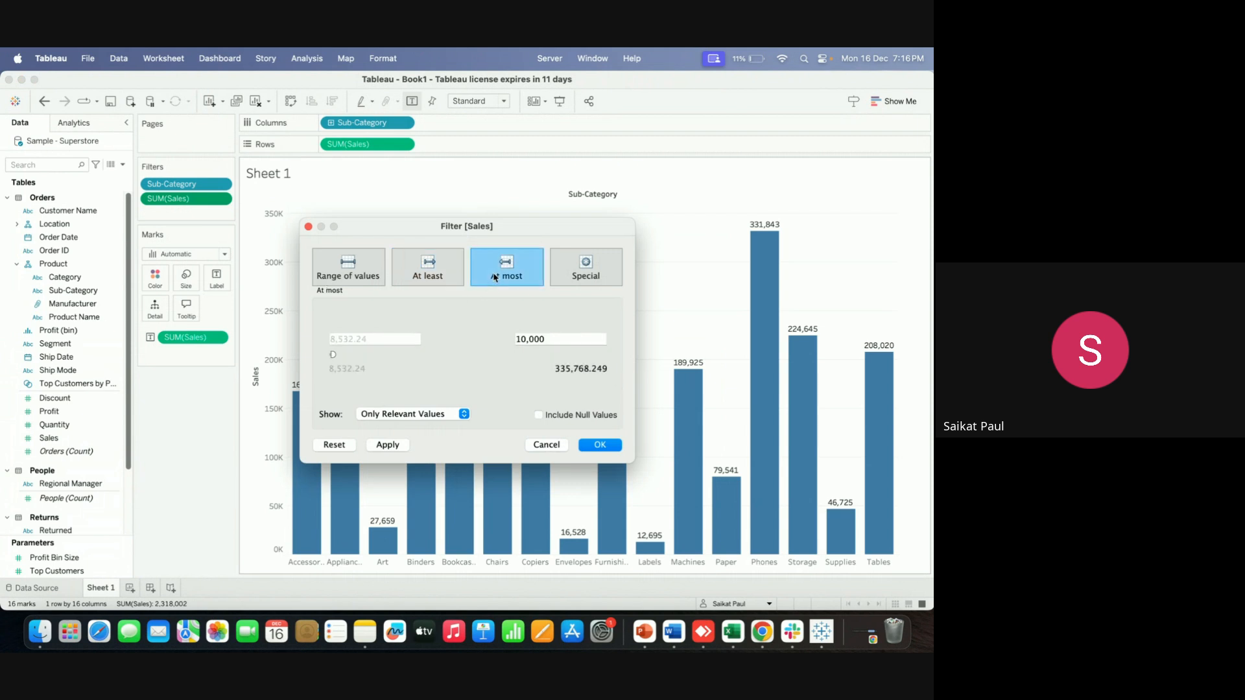
click(593, 276)
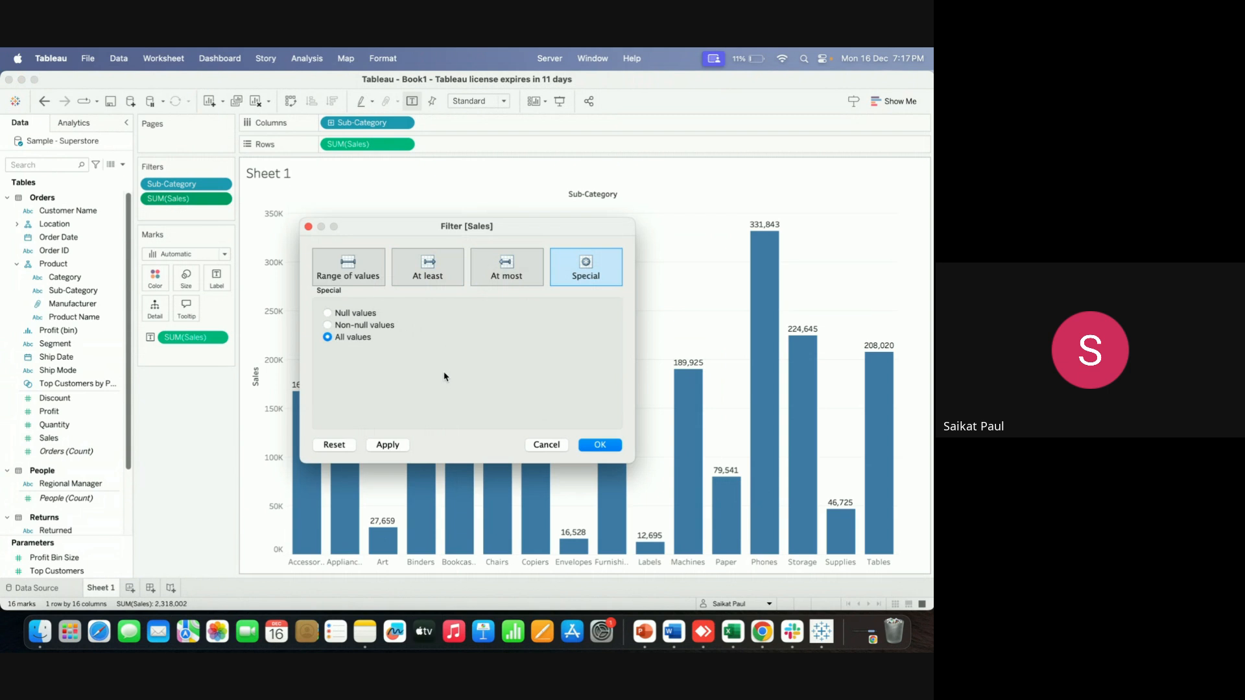
click(551, 448)
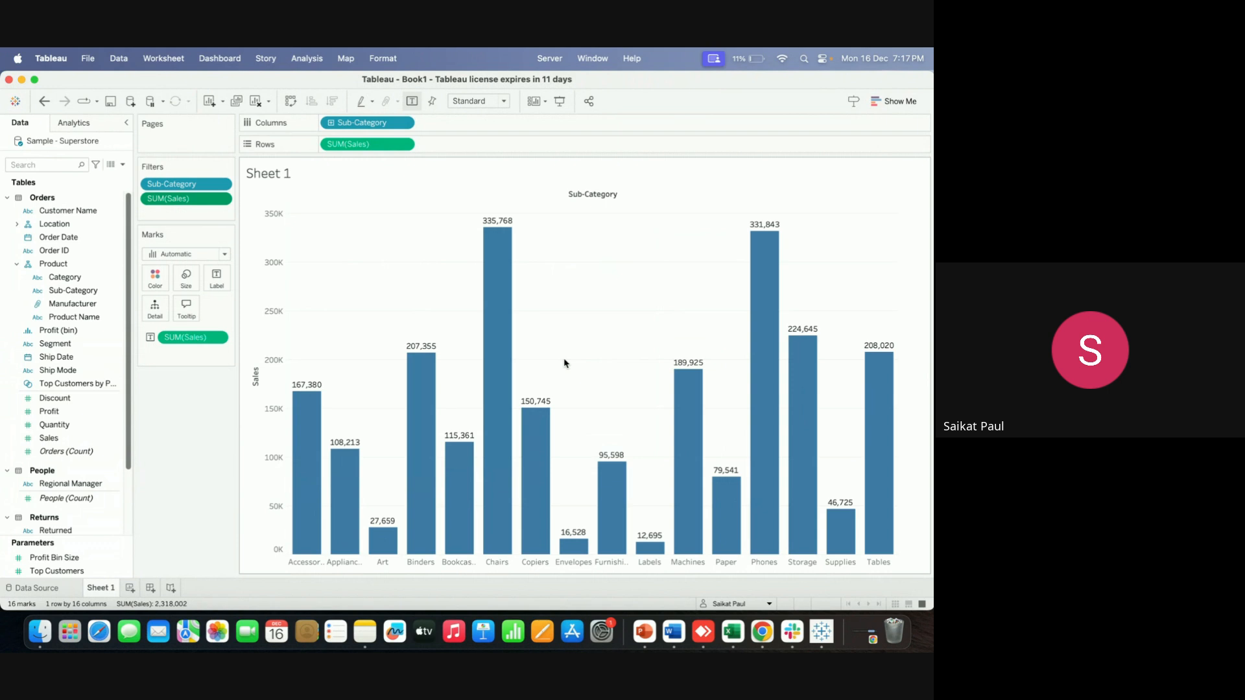
Start a mark annotation on the Chairs bar, cancel it and deselect the bar
right_click(496, 312)
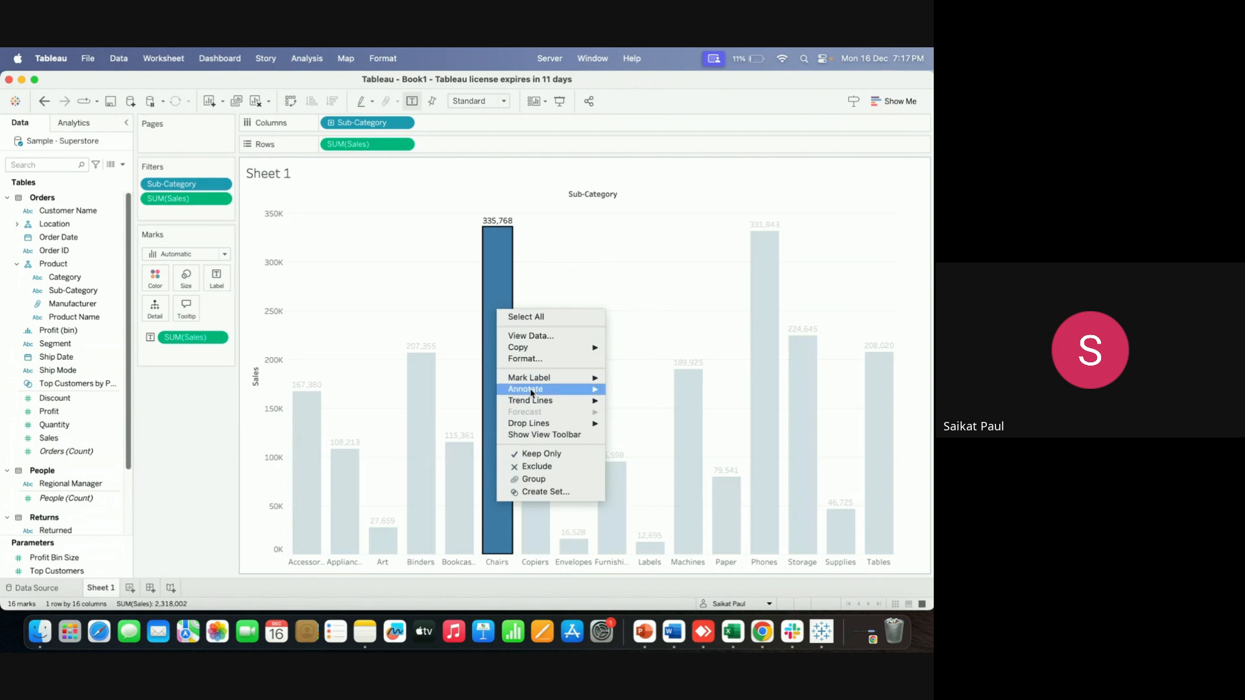
mouse_move(543, 397)
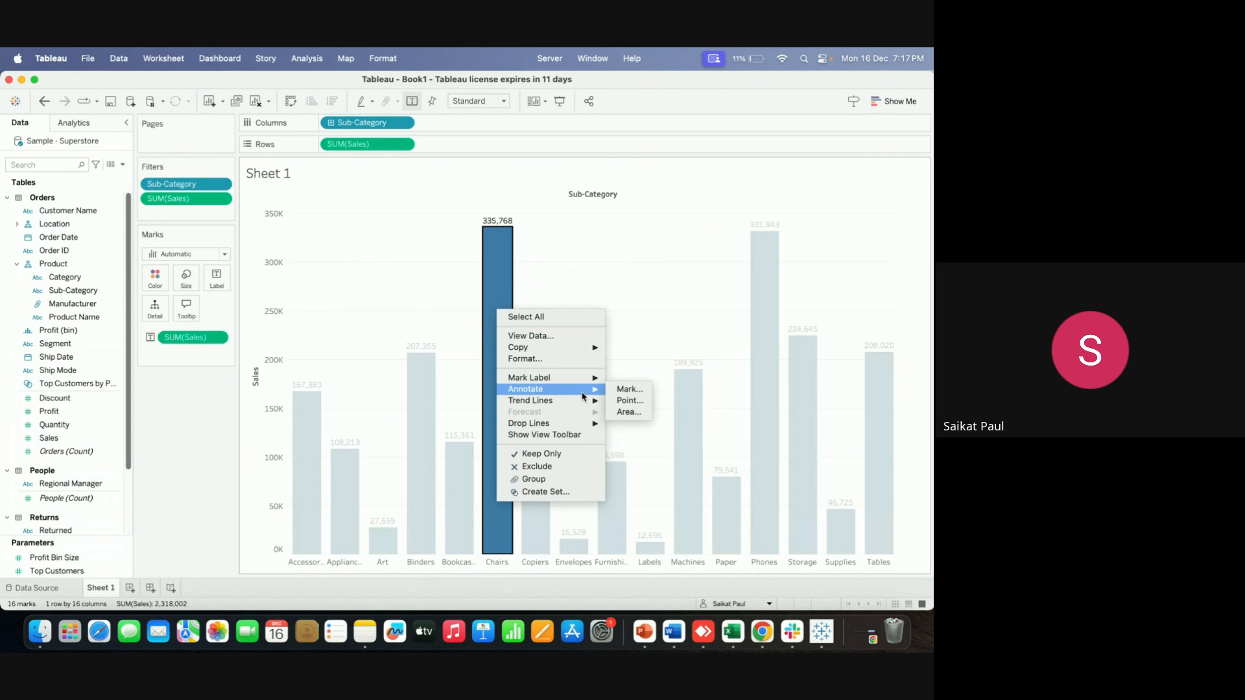
click(627, 389)
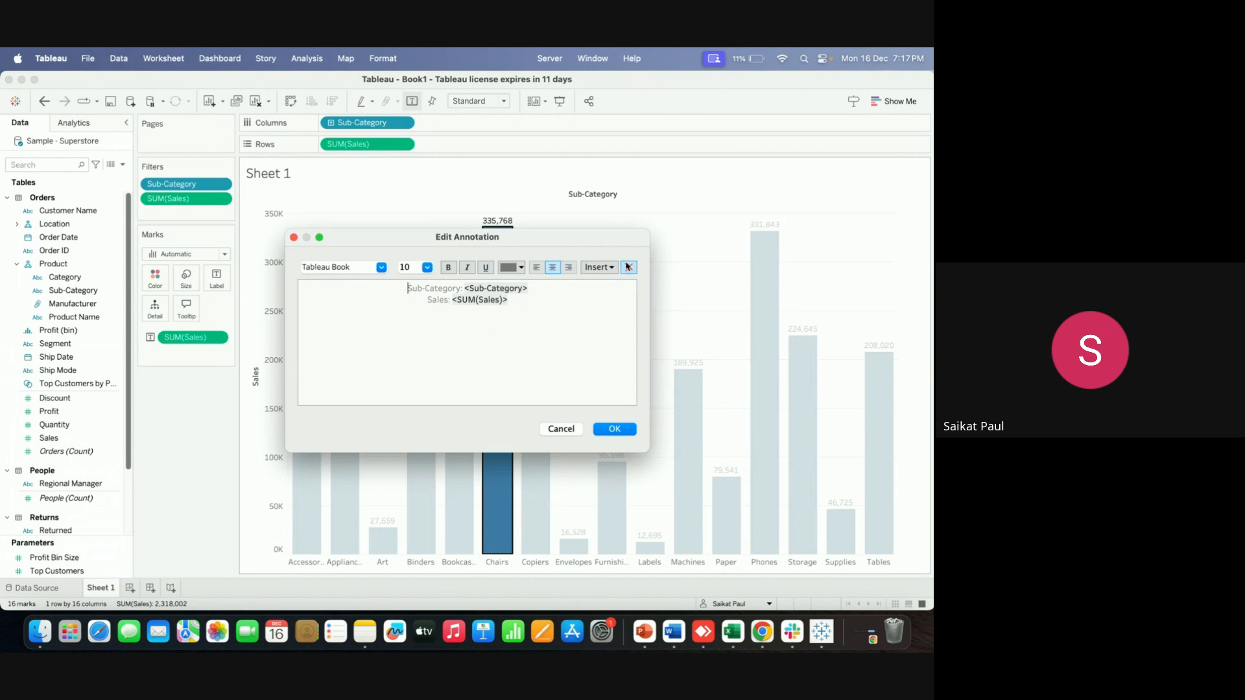
click(561, 429)
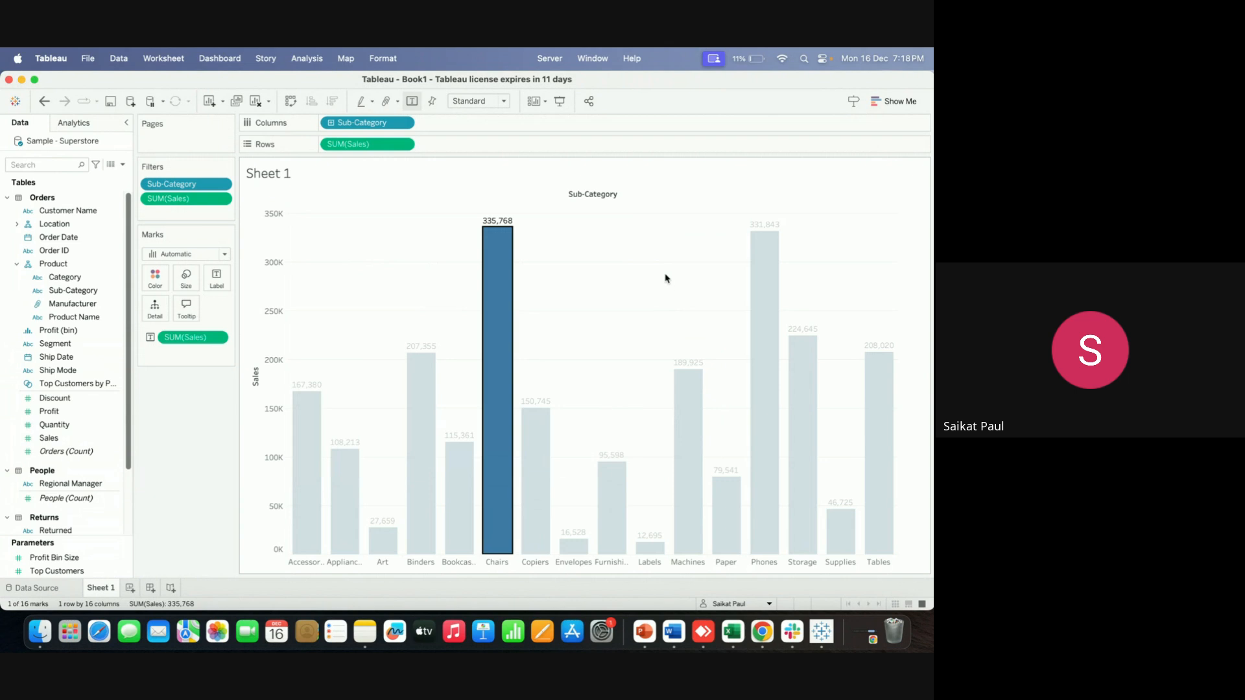
click(736, 211)
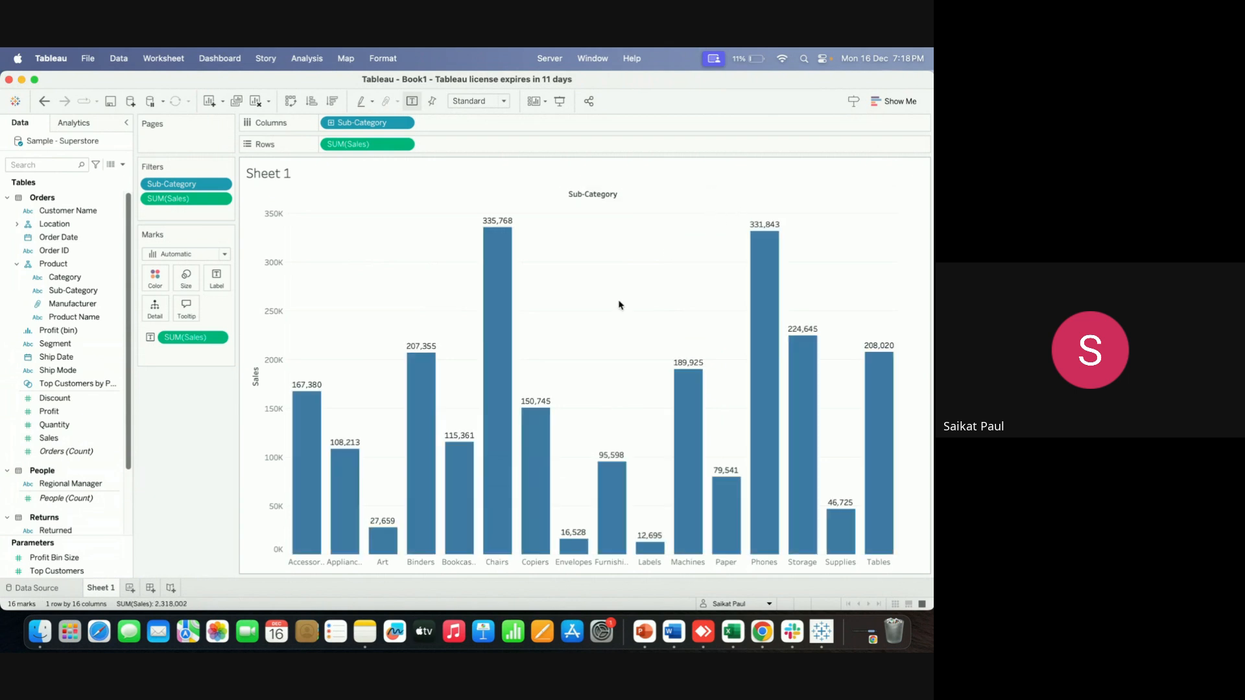
Try to show trend lines on the chart from the Chairs bar
right_click(506, 319)
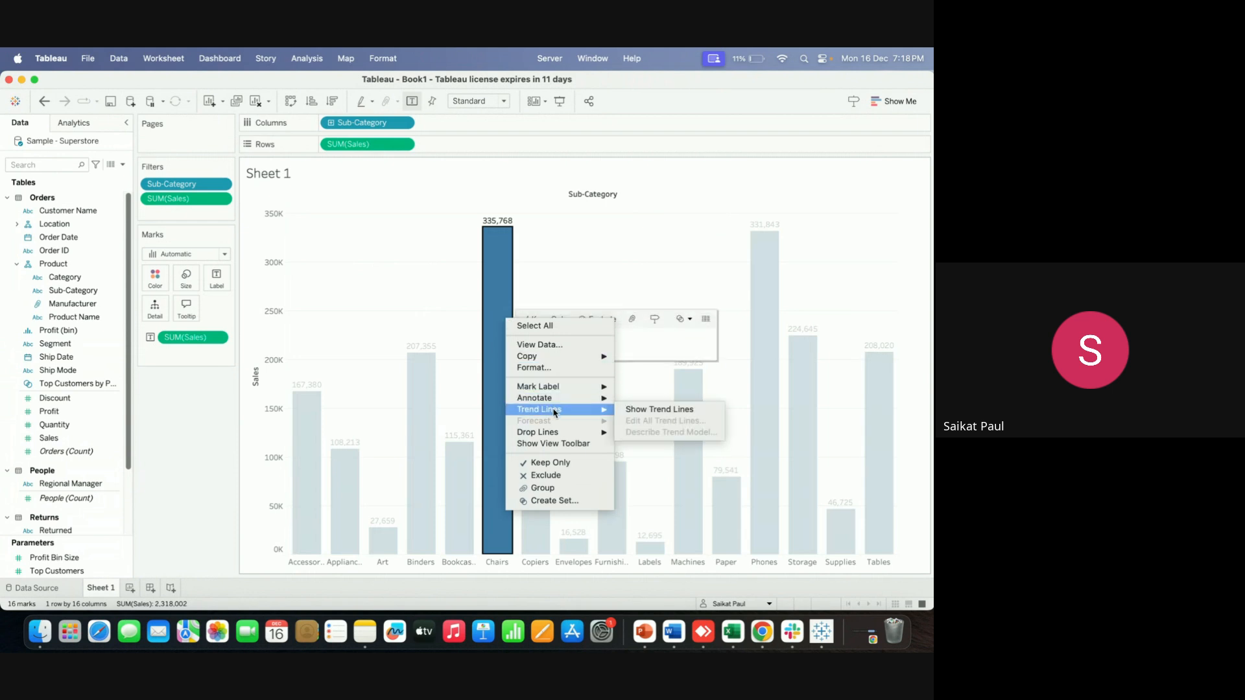
click(662, 409)
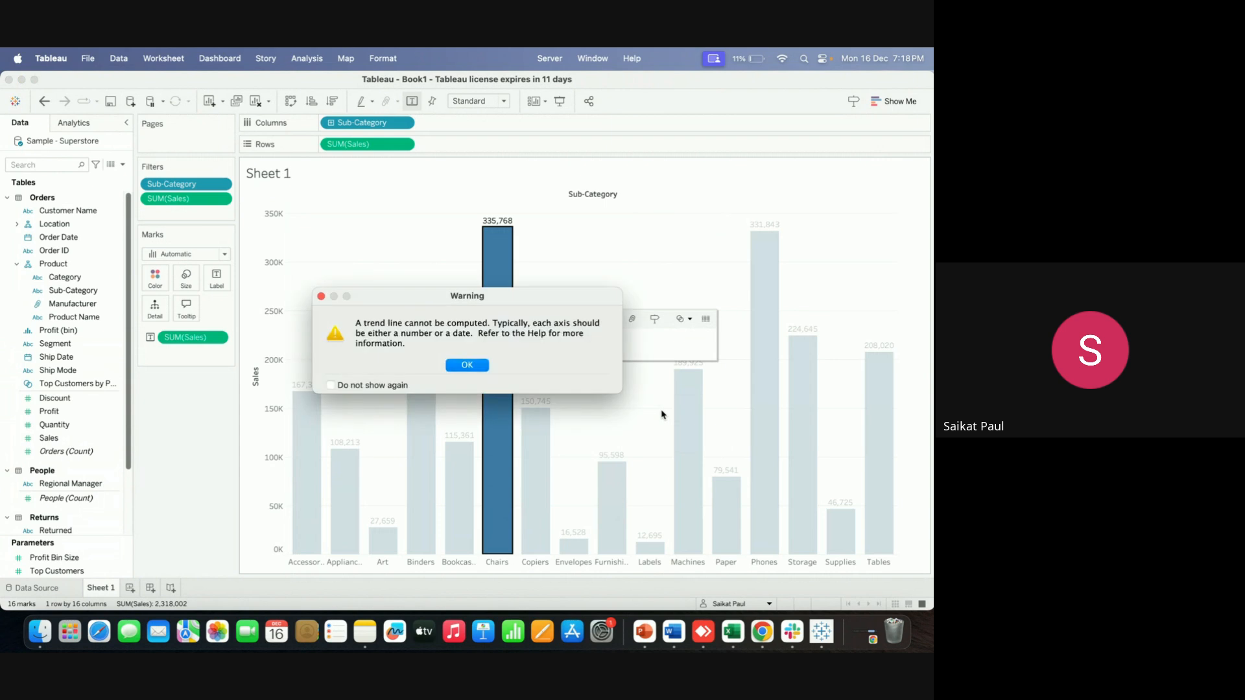
click(481, 365)
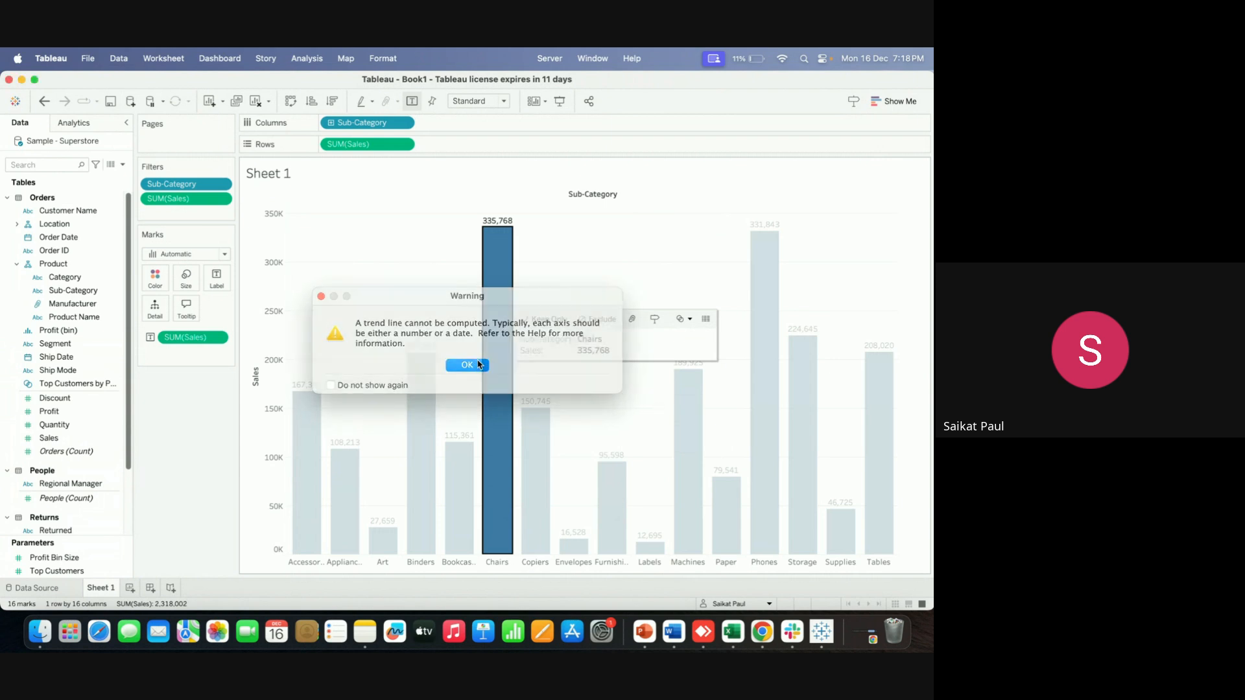
Look over the available analytics objects and the commands offered for the Chairs bar
click(73, 123)
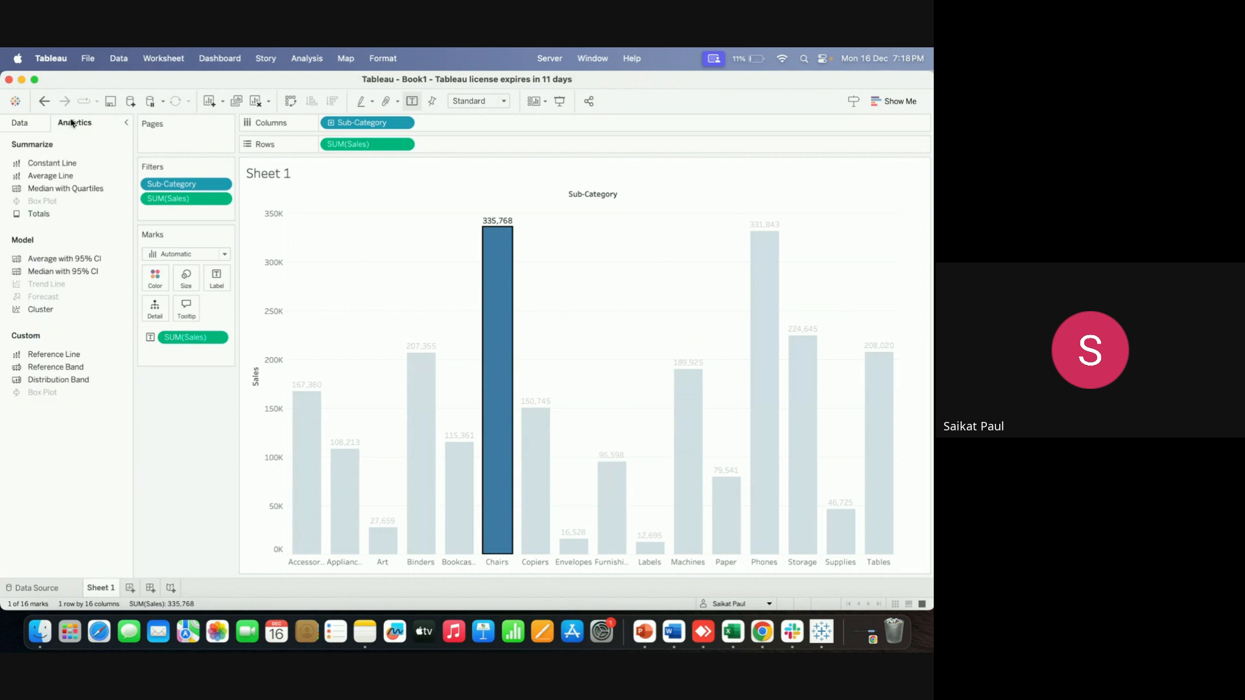
click(41, 126)
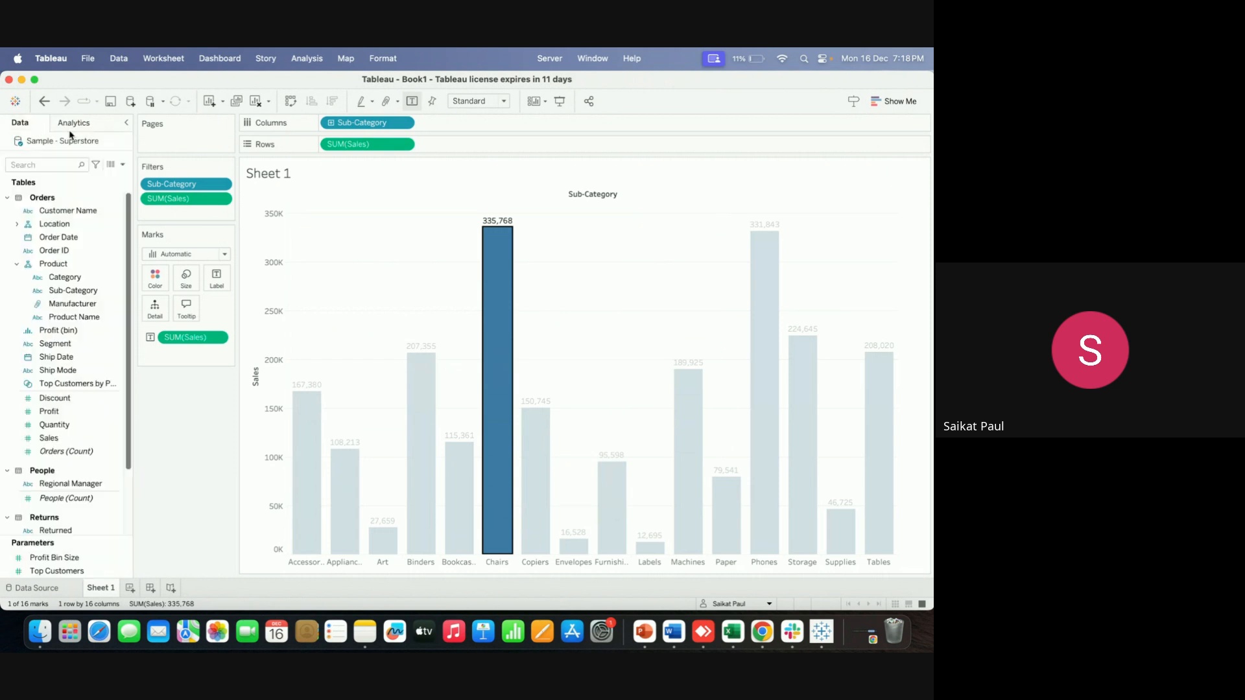
click(568, 230)
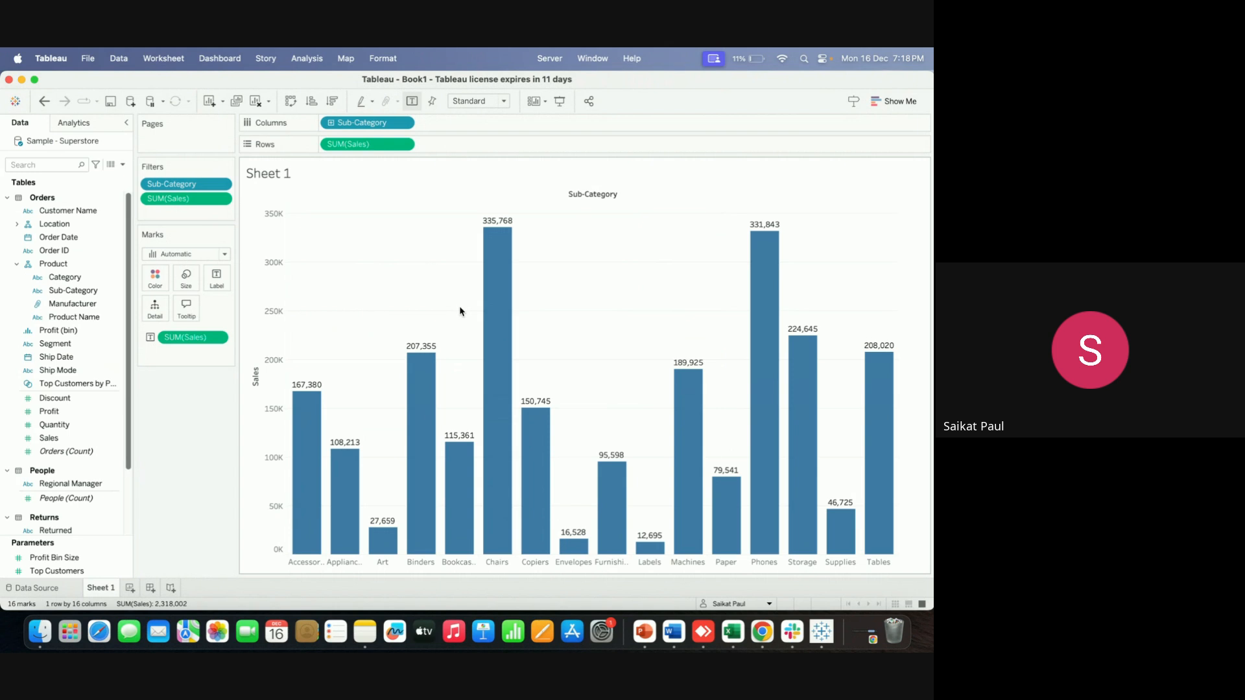
right_click(501, 306)
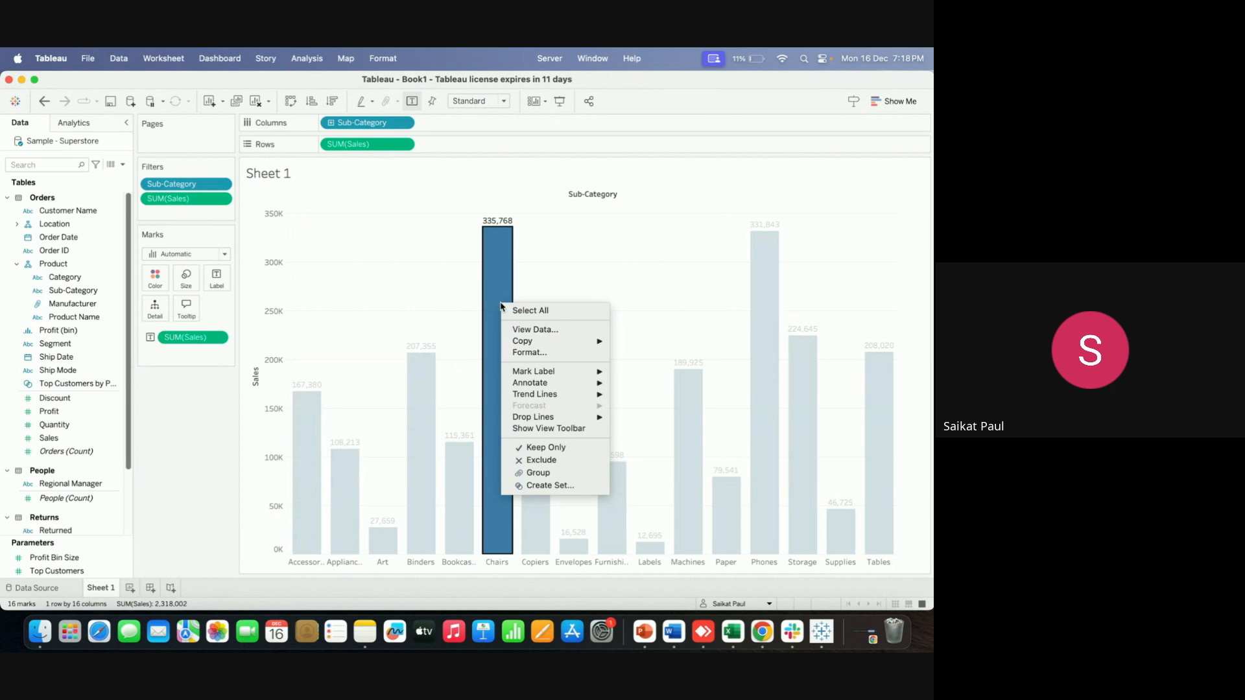
click(686, 184)
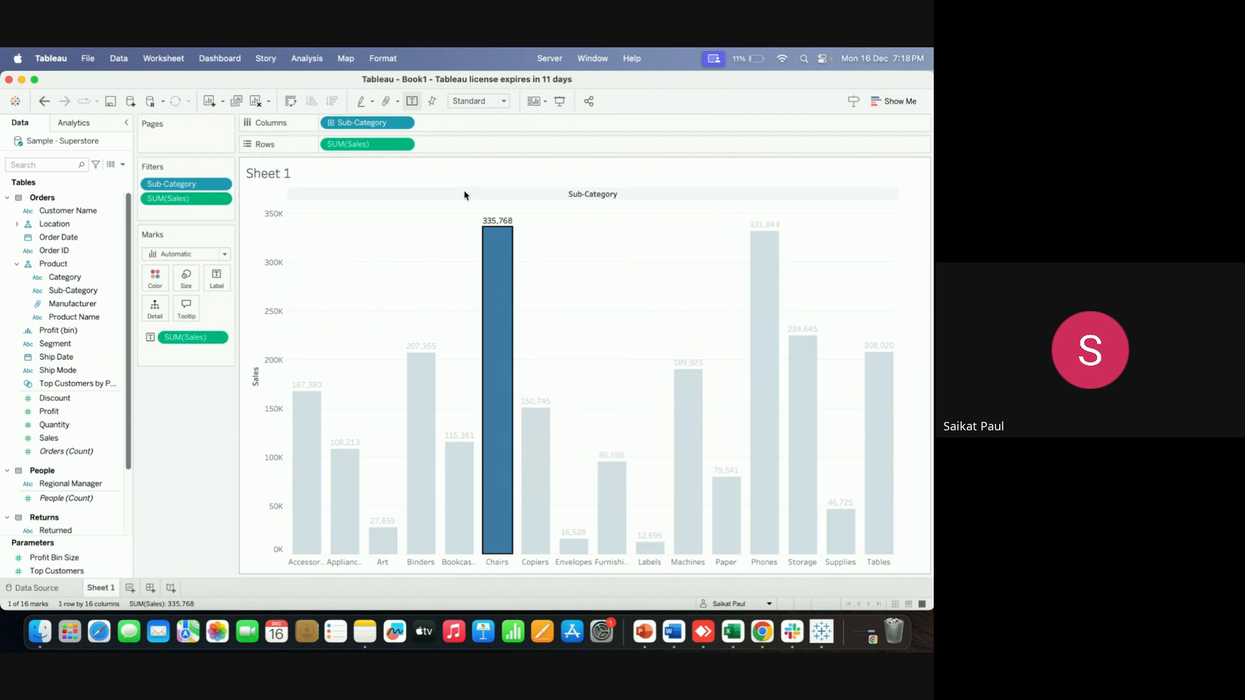
Add a new worksheet, search the data fields for "regi" and place Region on the rows
click(130, 588)
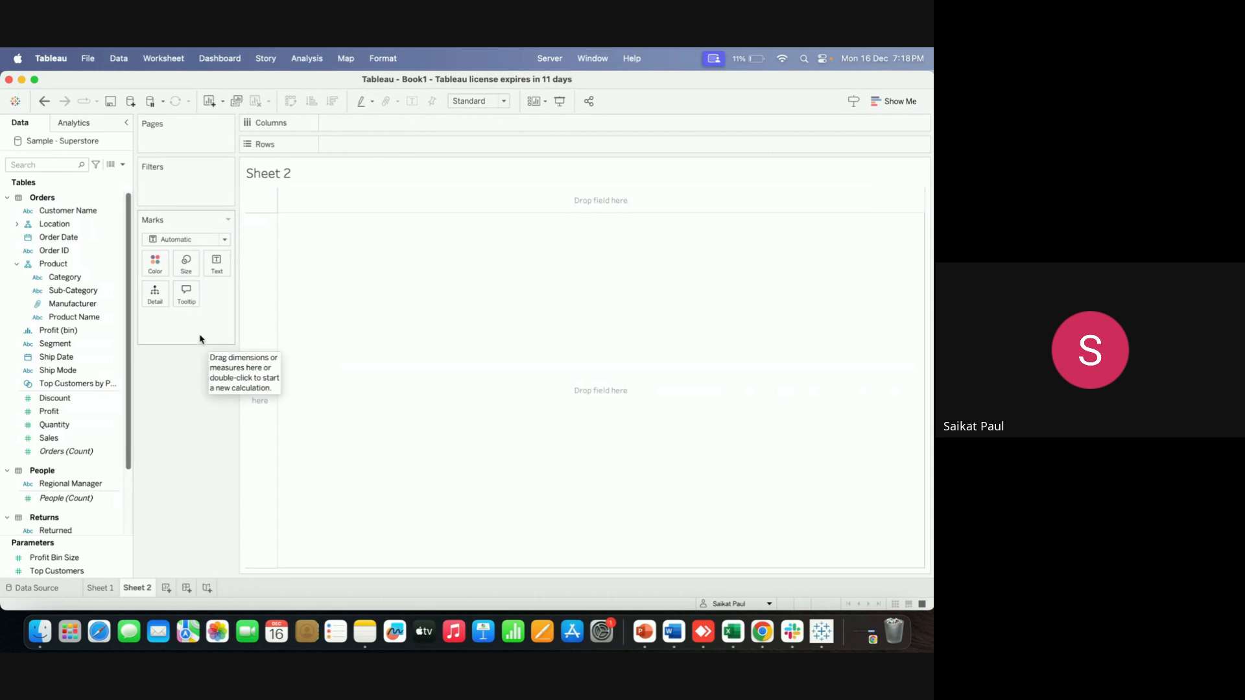
drag(68, 344, 197, 369)
drag(107, 290, 185, 383)
click(80, 439)
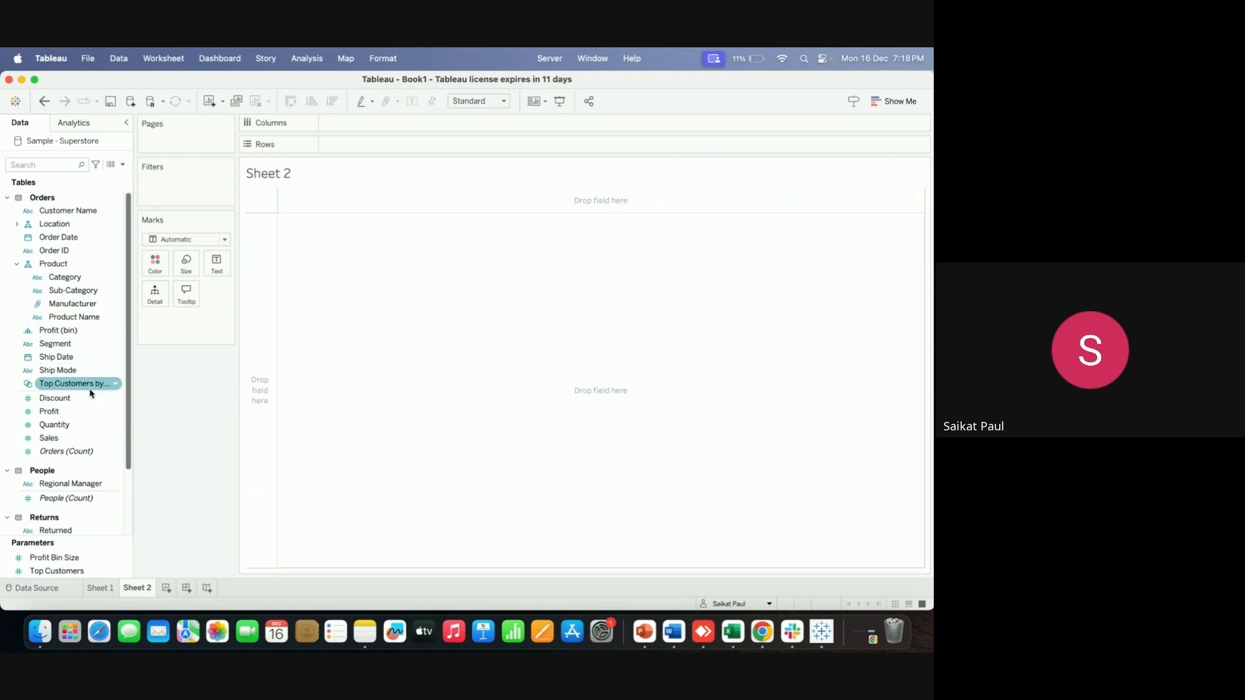
click(82, 483)
click(54, 170)
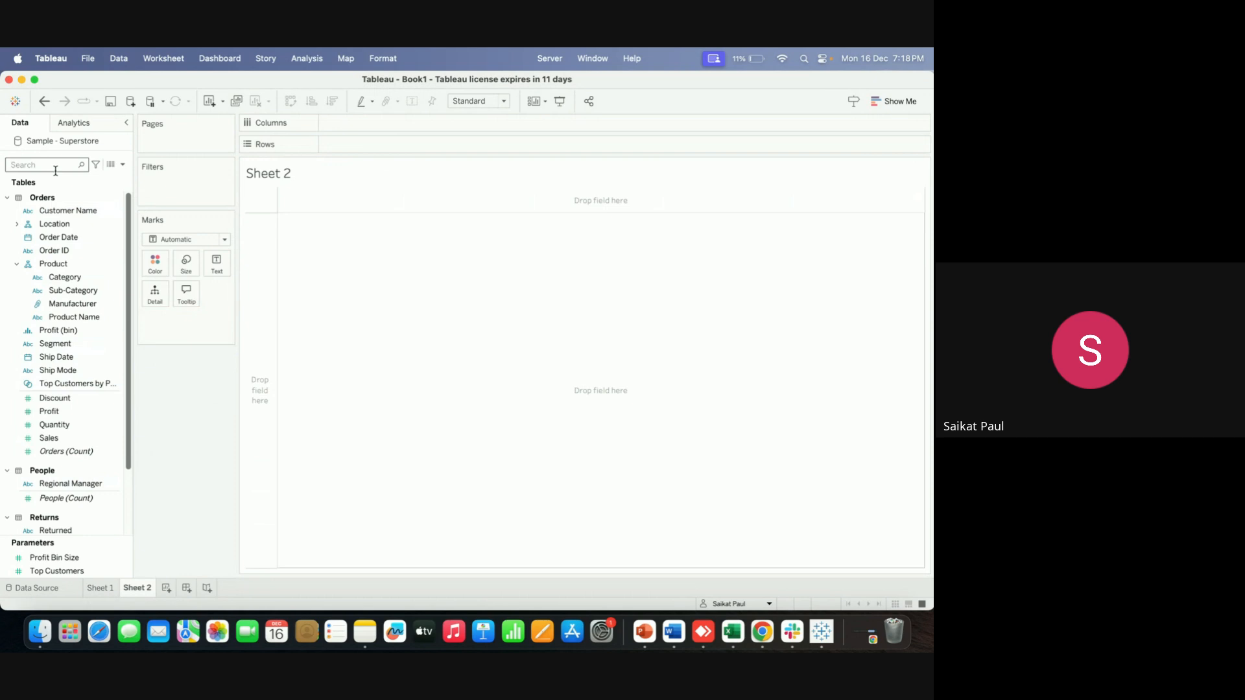
text(regi)
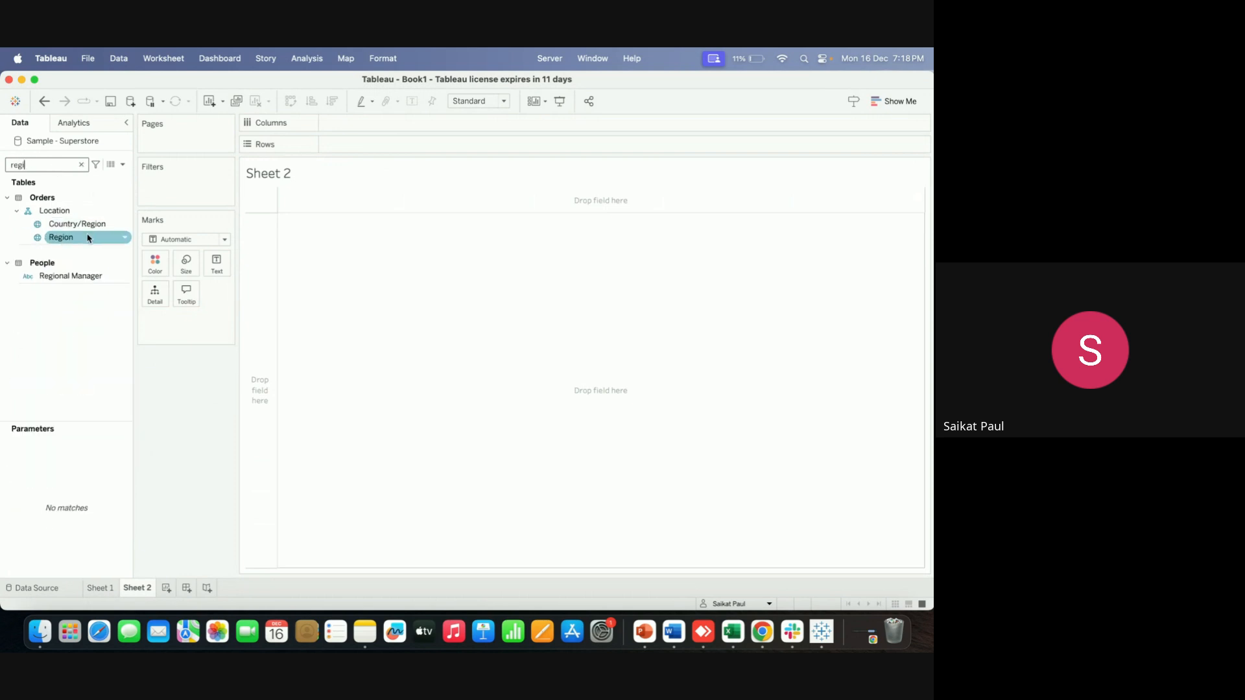
drag(61, 238, 395, 144)
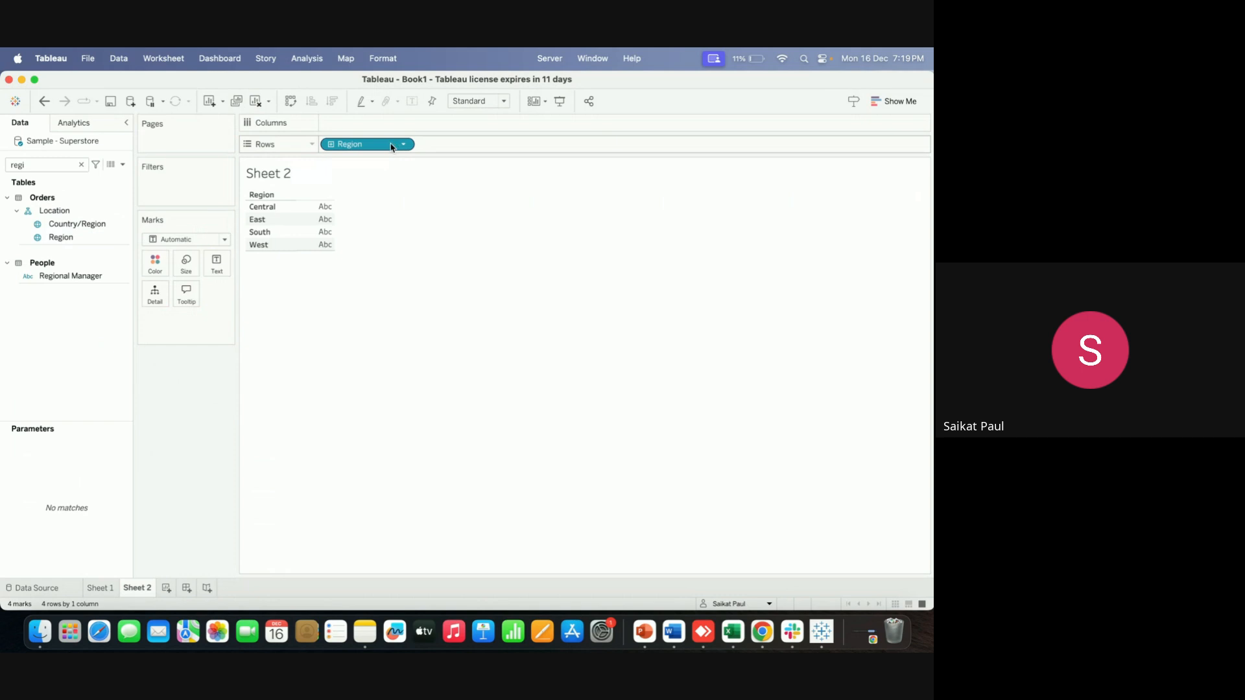
Clear the field search and add Profit to the columns, expanding Region to State/Province and collapsing it again
click(81, 165)
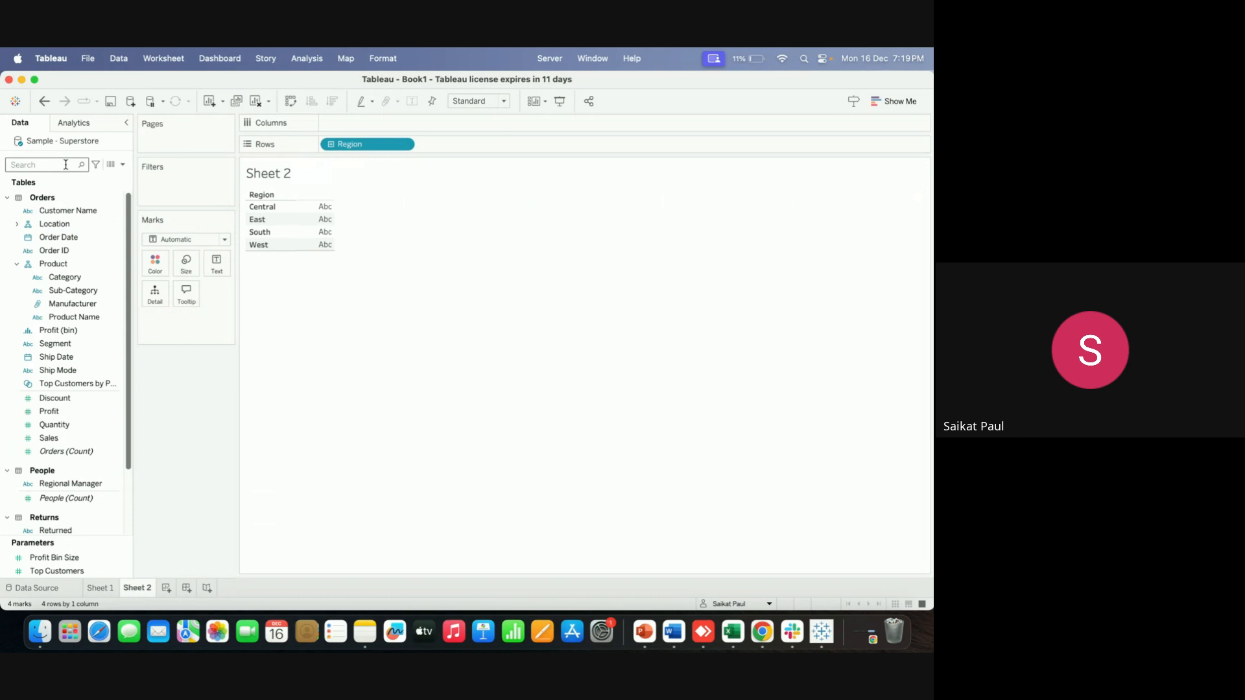
drag(50, 411, 367, 123)
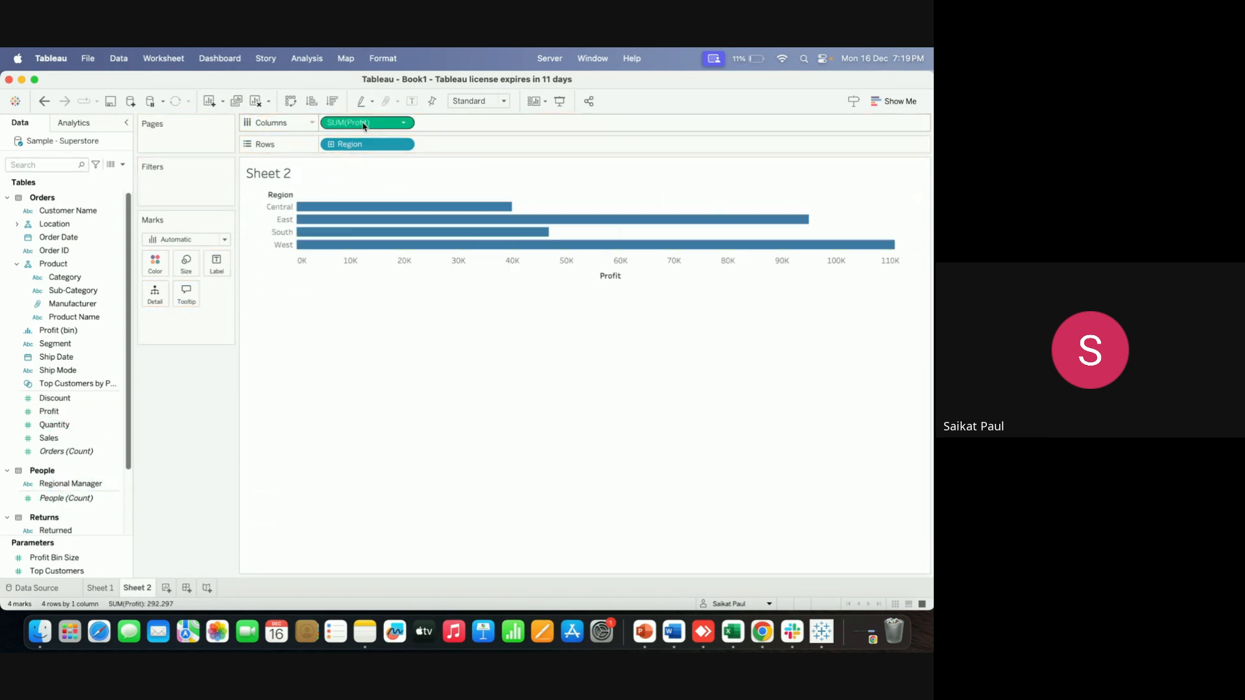
click(332, 145)
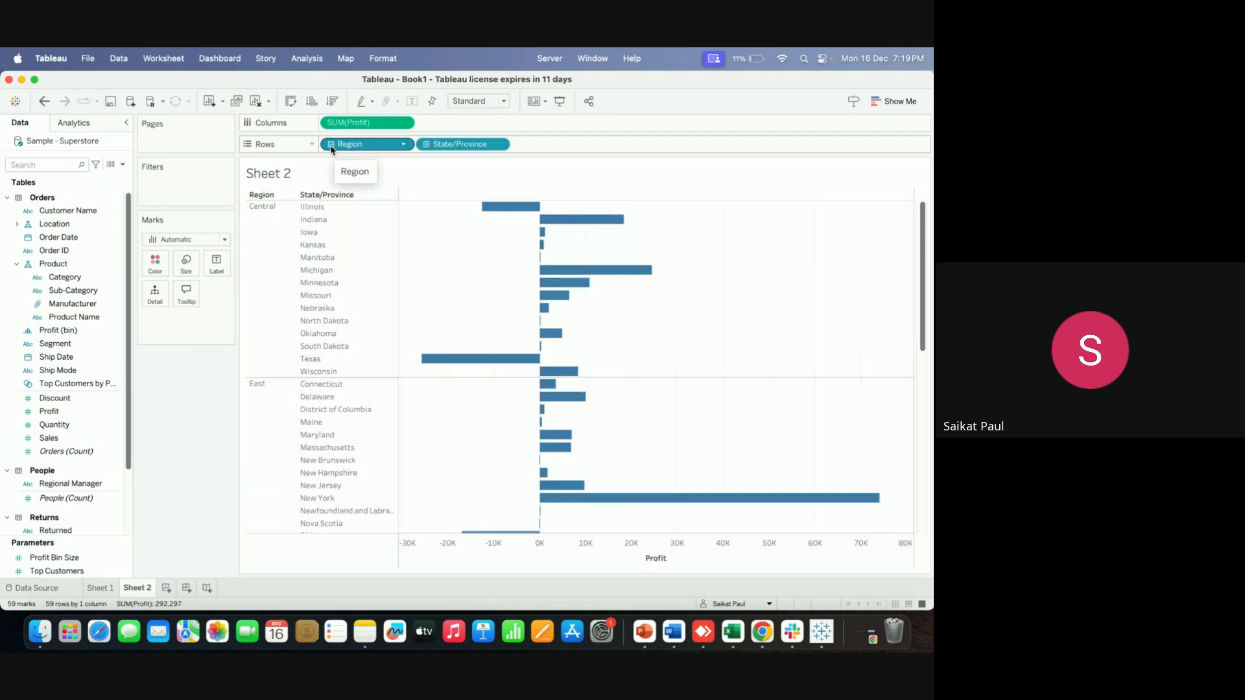
click(331, 144)
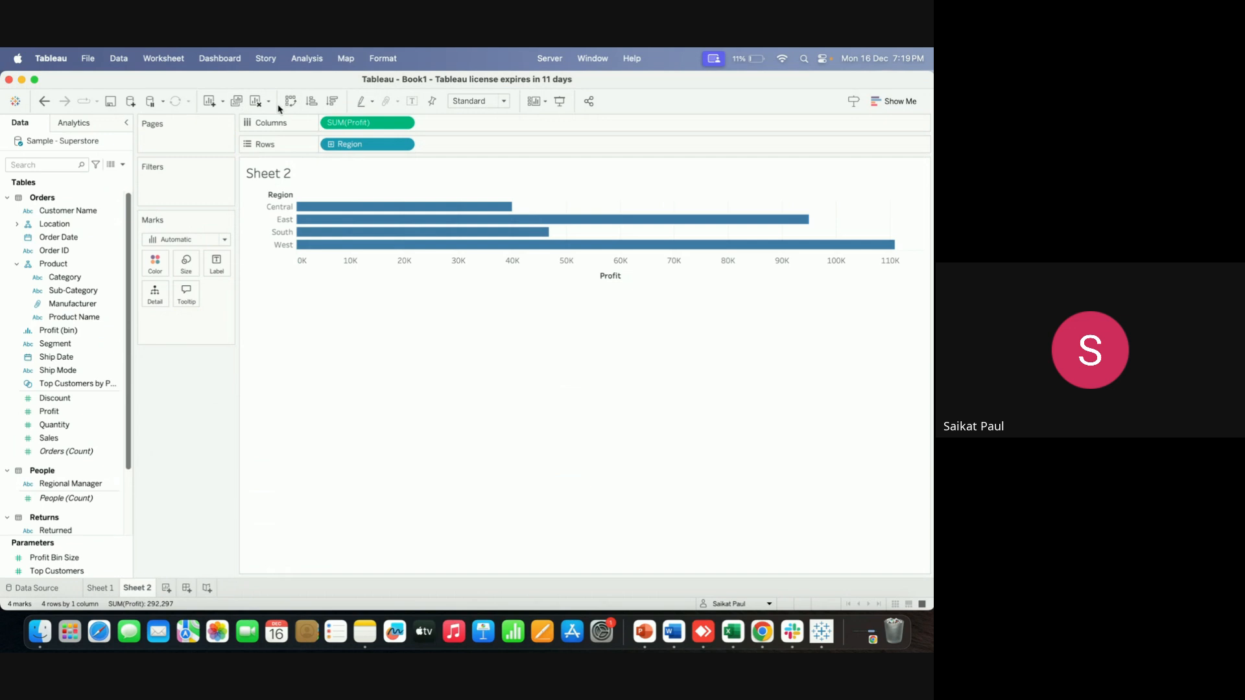
Change the Profit by Region chart's mark type to Line and swap its rows and columns
click(225, 239)
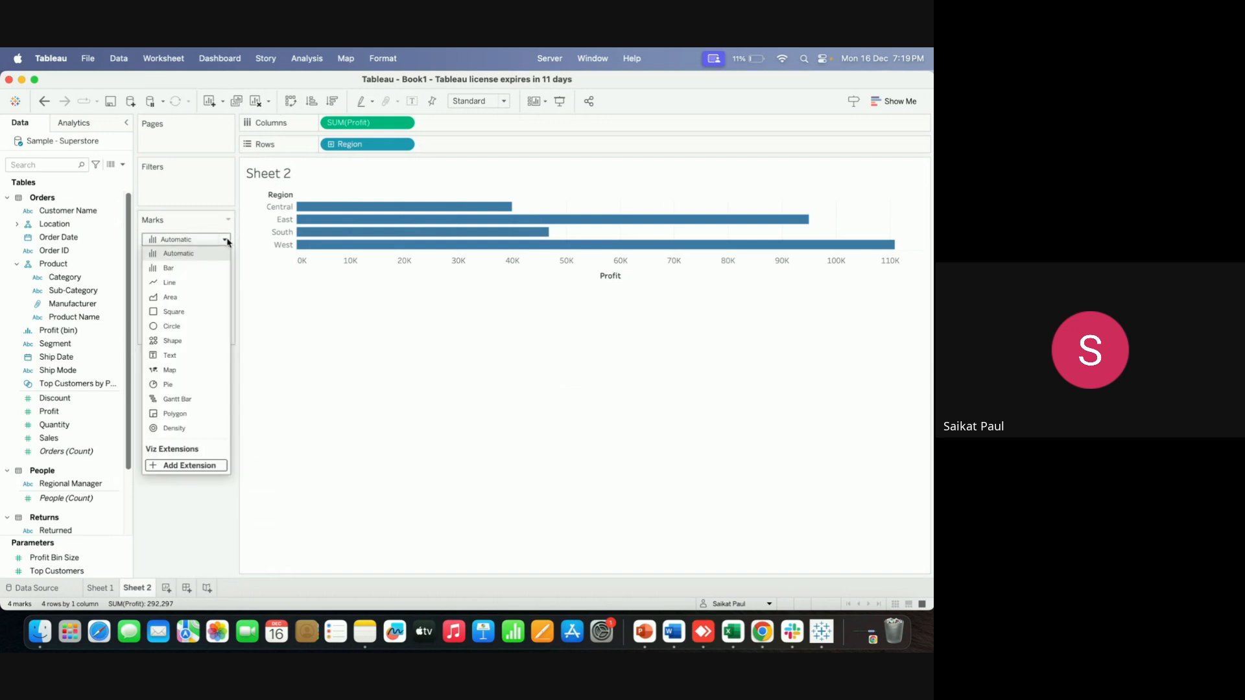
click(197, 282)
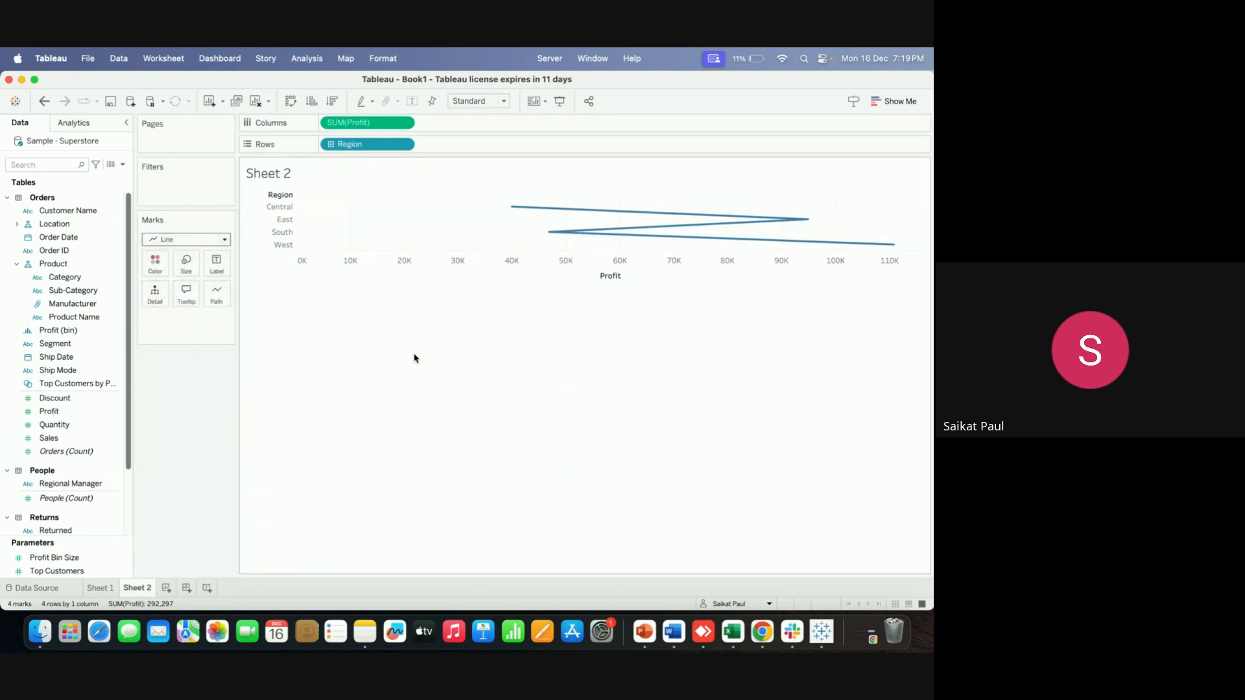
click(291, 100)
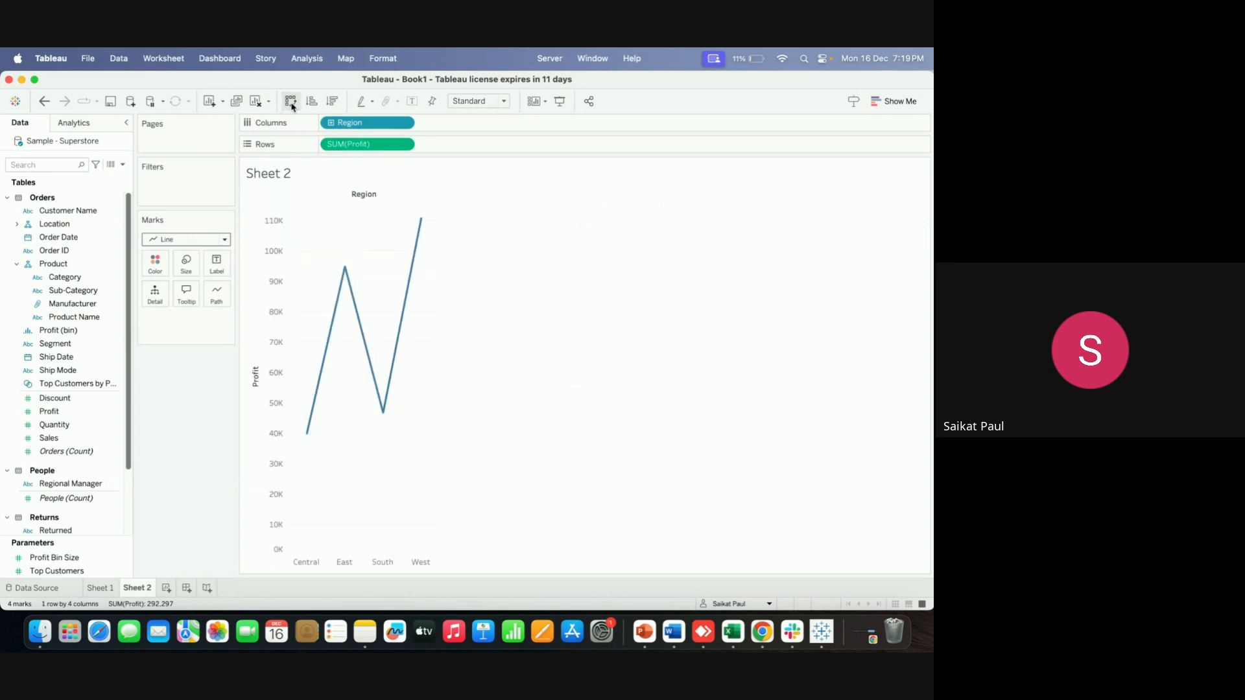
Fit the line chart to Entire View and label its points with Profit
click(505, 102)
click(483, 143)
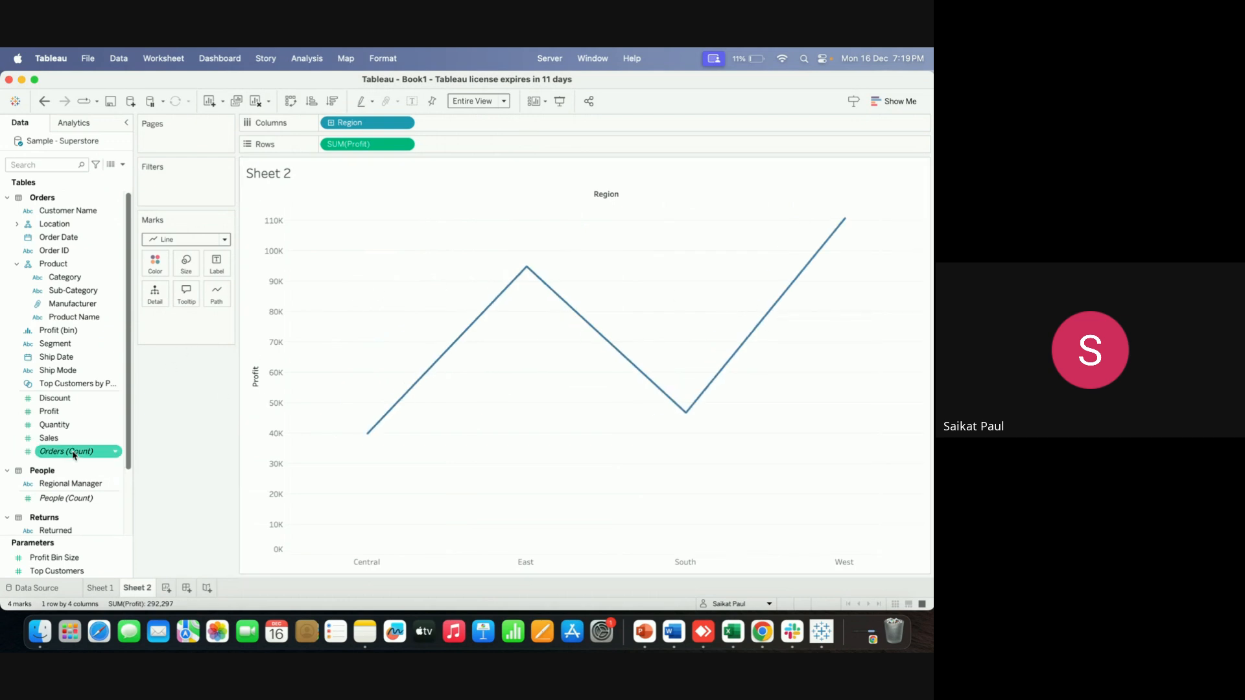
drag(49, 411, 213, 261)
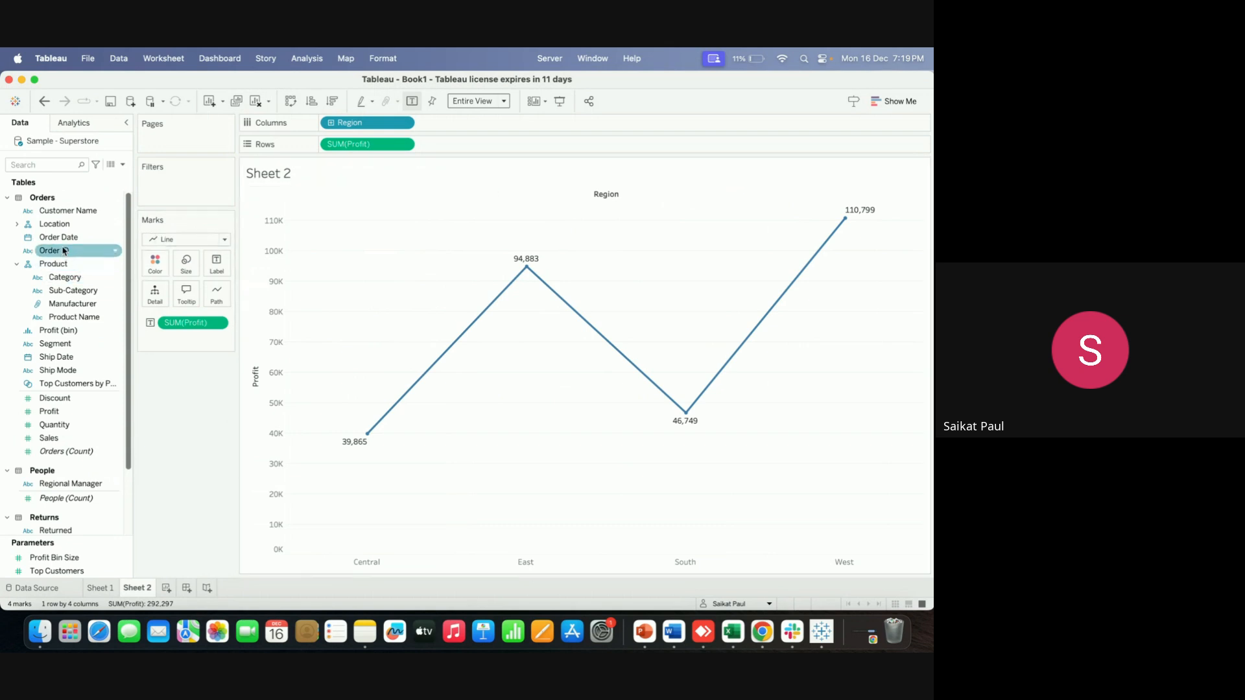
Filter the Profit by Region line chart on quarters of Order Date, including Q1, Q2, Q3 and Q4
drag(59, 237, 175, 193)
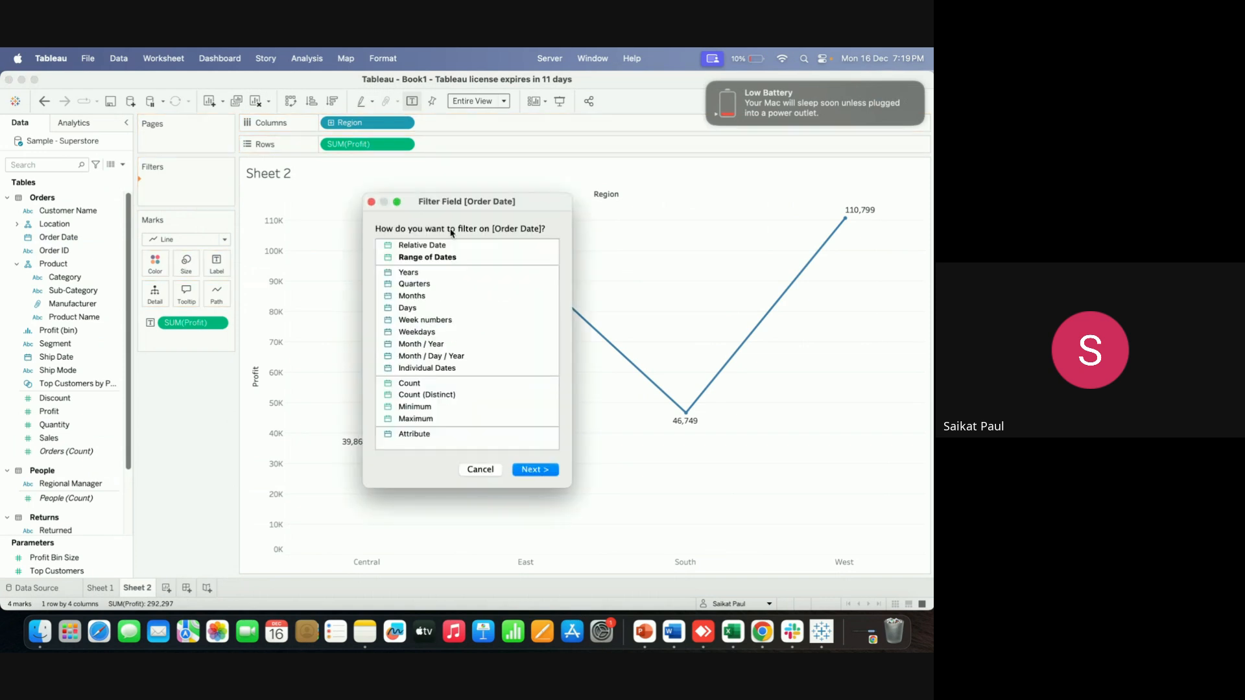
click(423, 298)
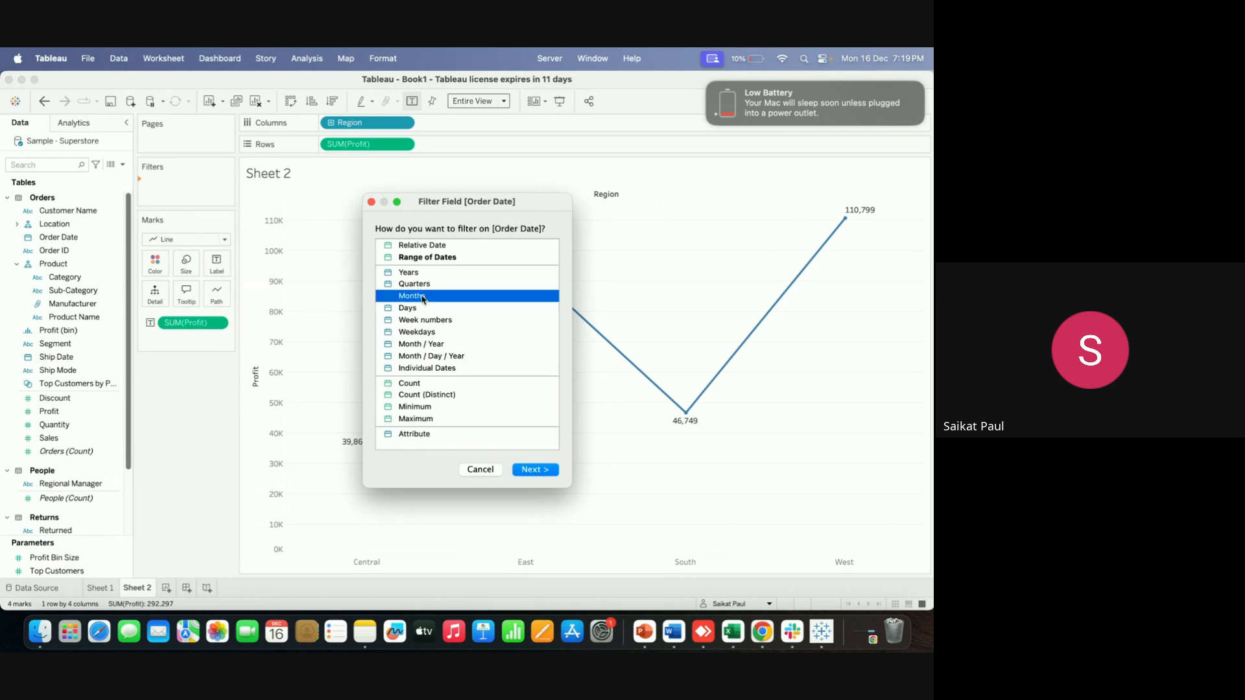
click(425, 286)
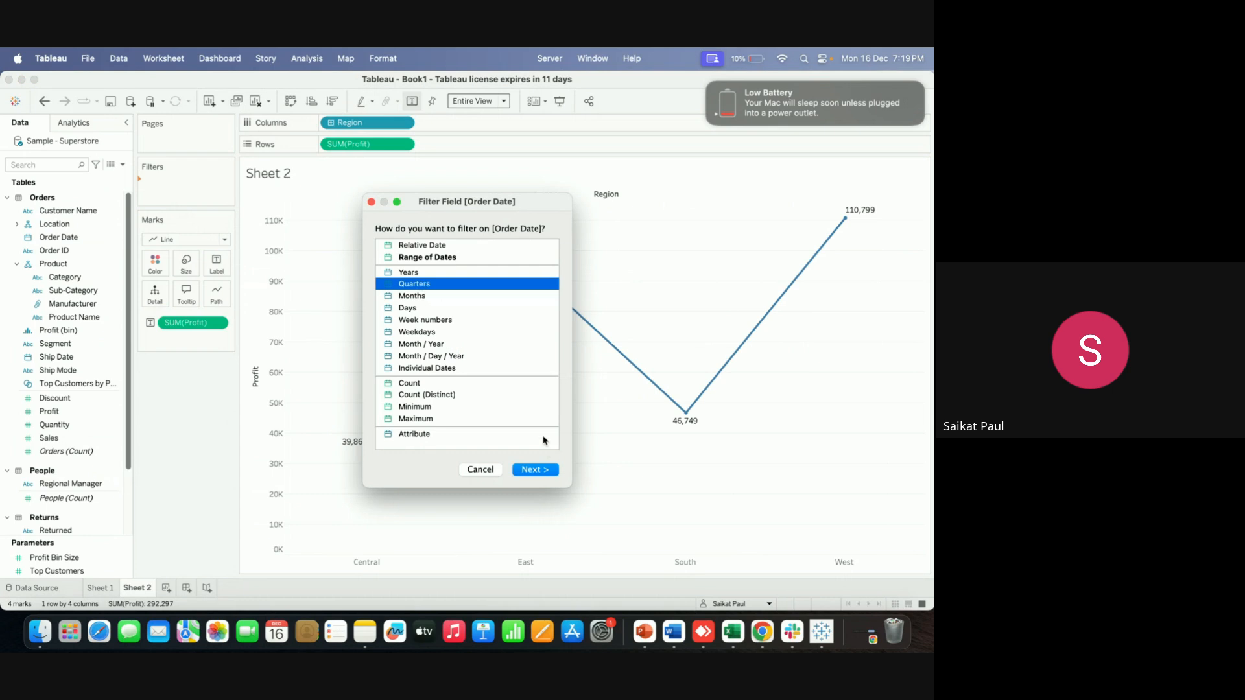
click(544, 470)
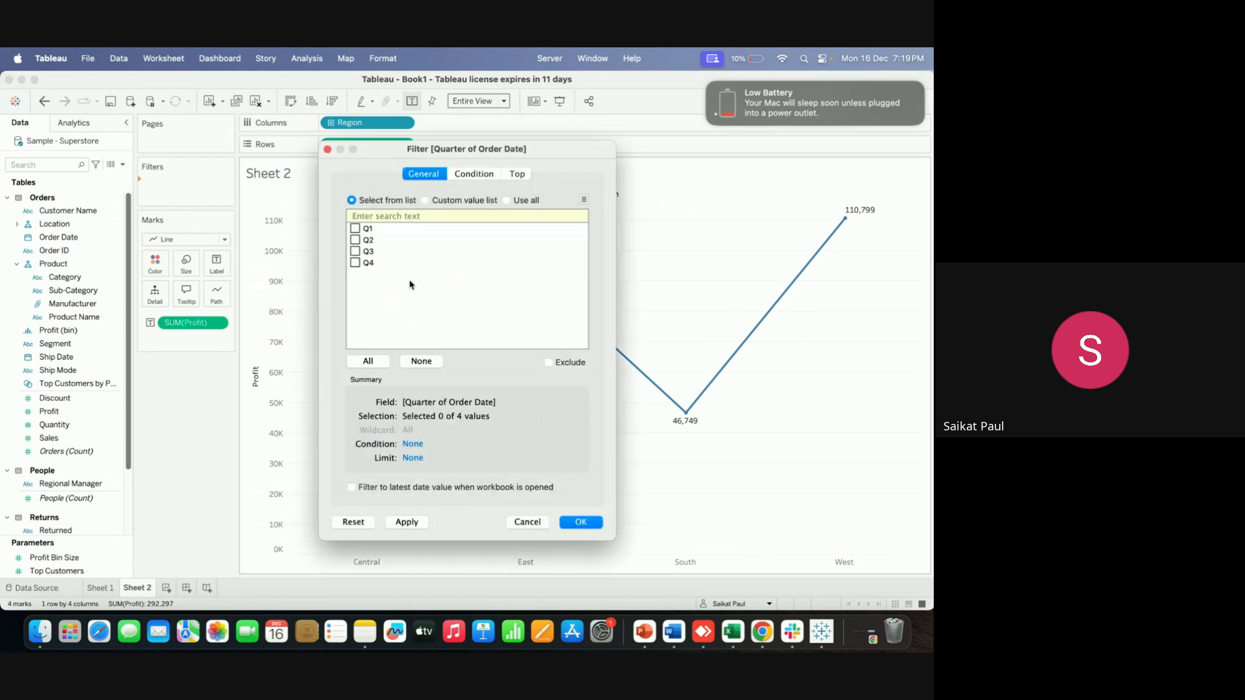
click(355, 228)
click(355, 240)
click(363, 252)
click(355, 251)
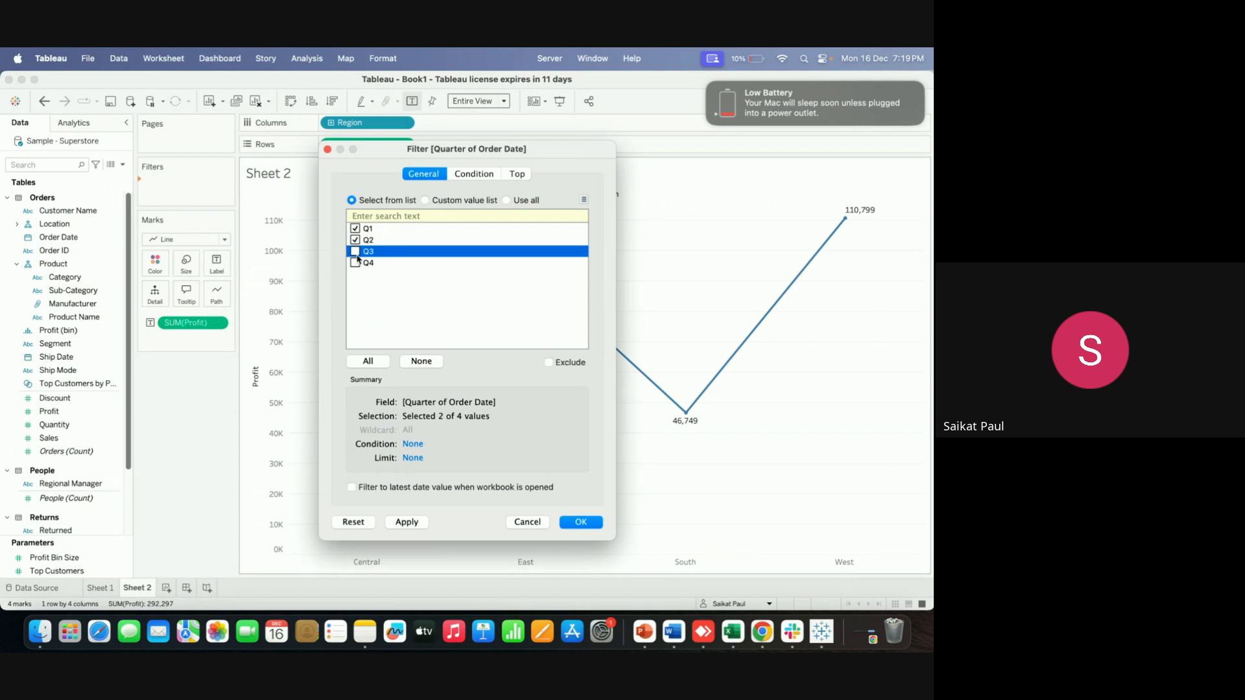
click(355, 263)
click(587, 522)
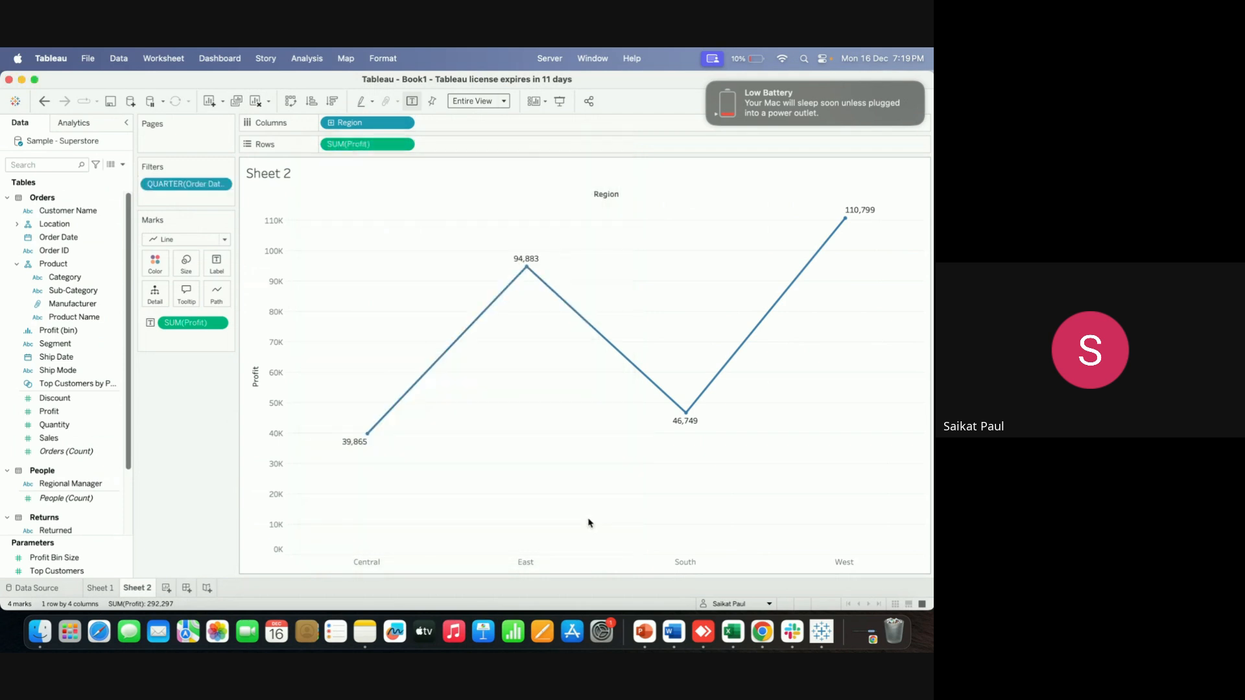
Add the quarter of Order Date to the rows and Profit to the columns, and change the chart to stacked bars
drag(186, 187, 484, 128)
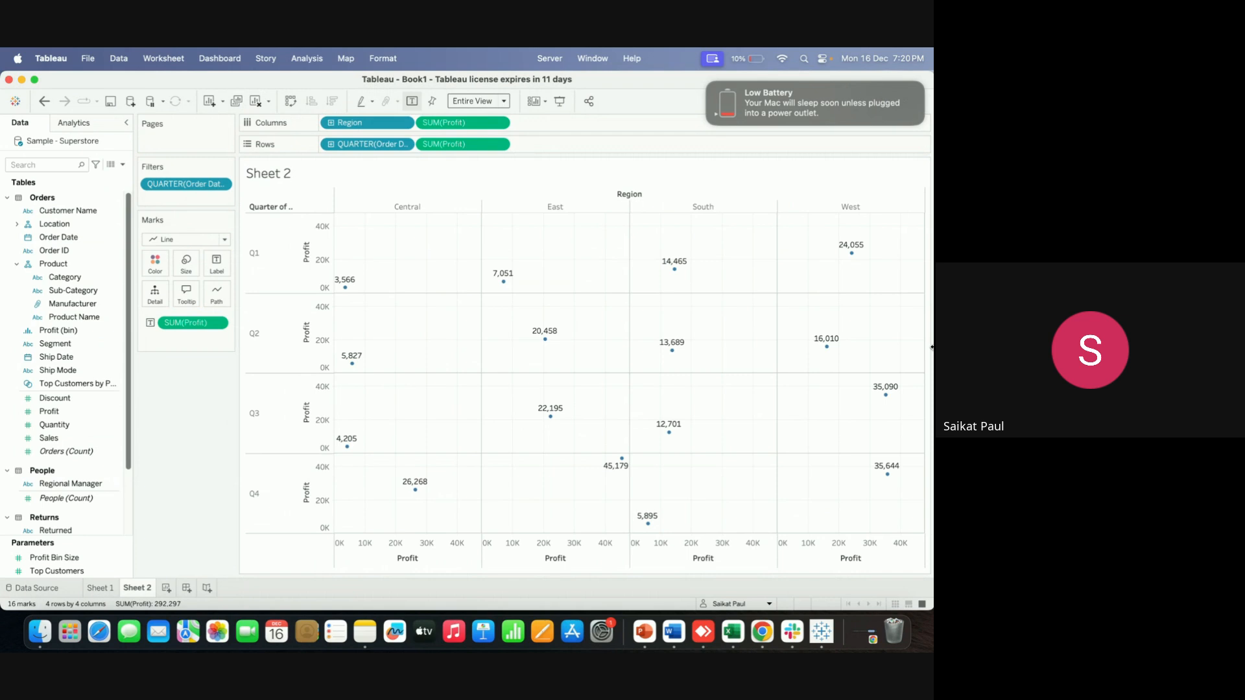
click(707, 85)
click(886, 103)
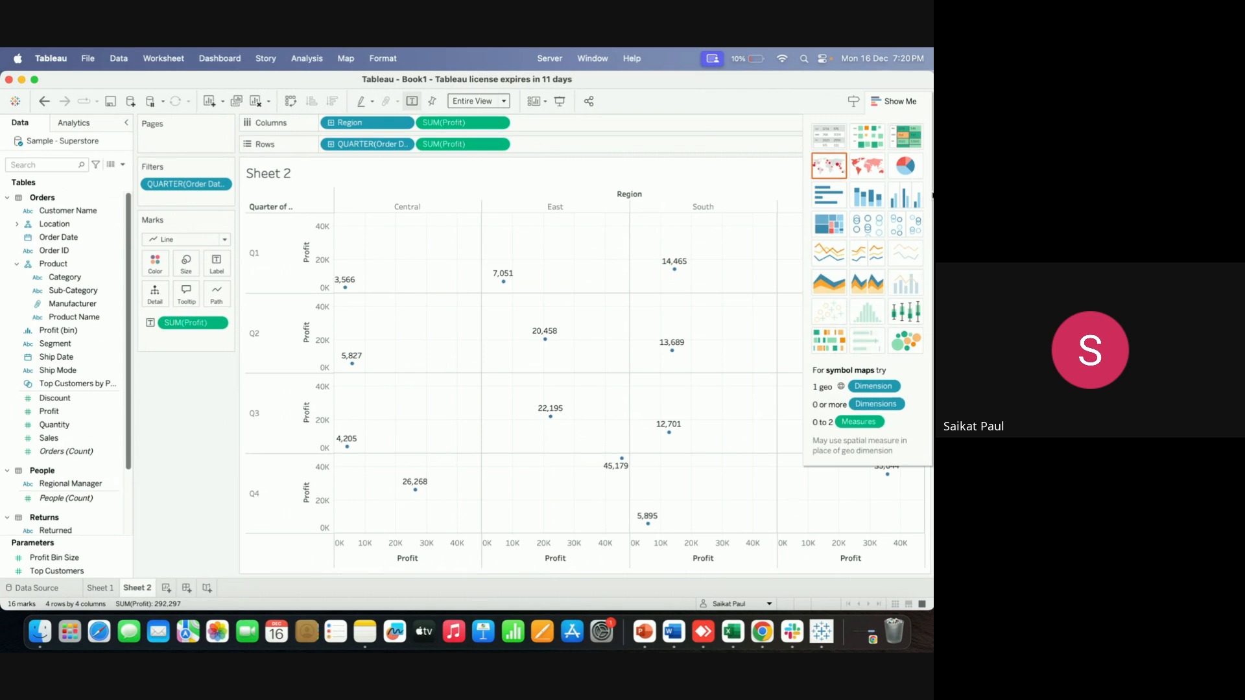
click(870, 202)
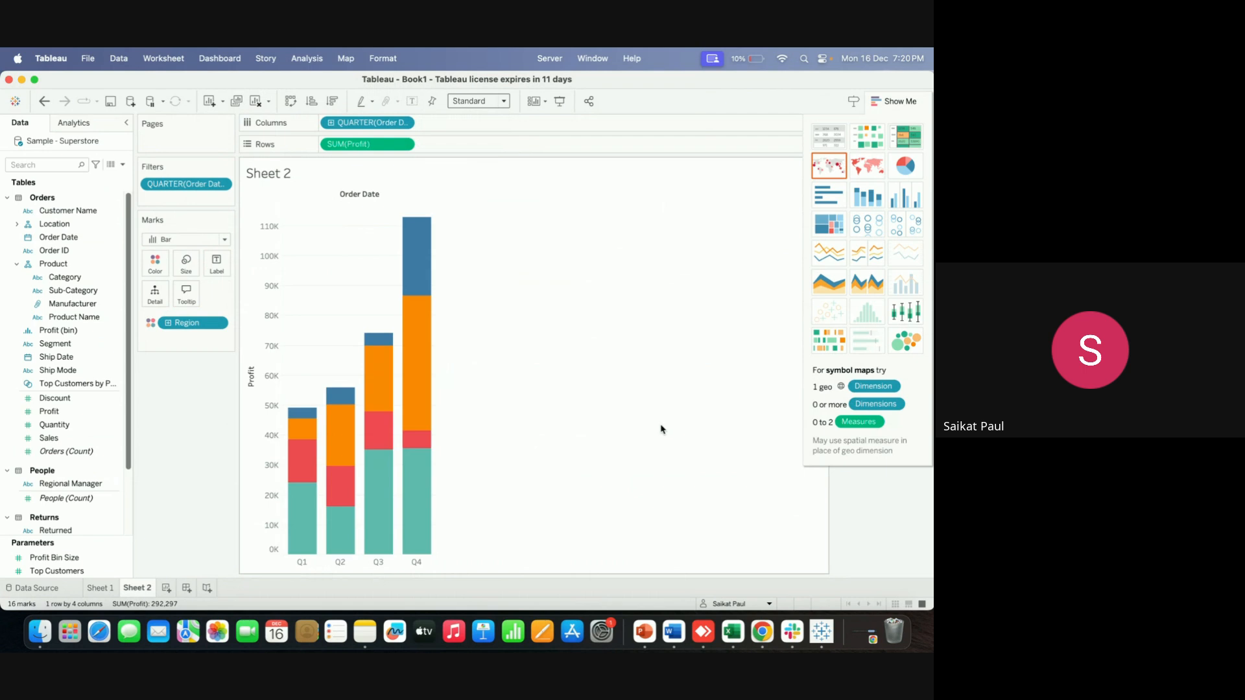
Label the stacked bars with Profit and fit the chart to Entire View
mouse_move(312, 543)
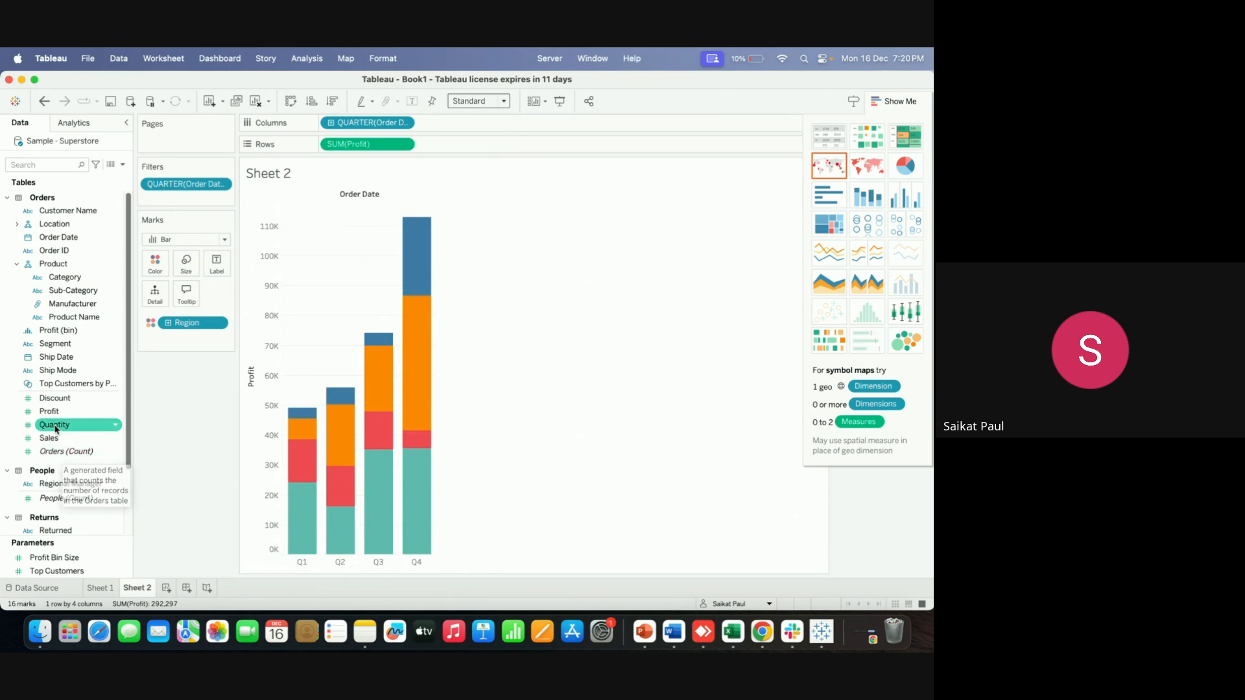
drag(57, 412, 216, 262)
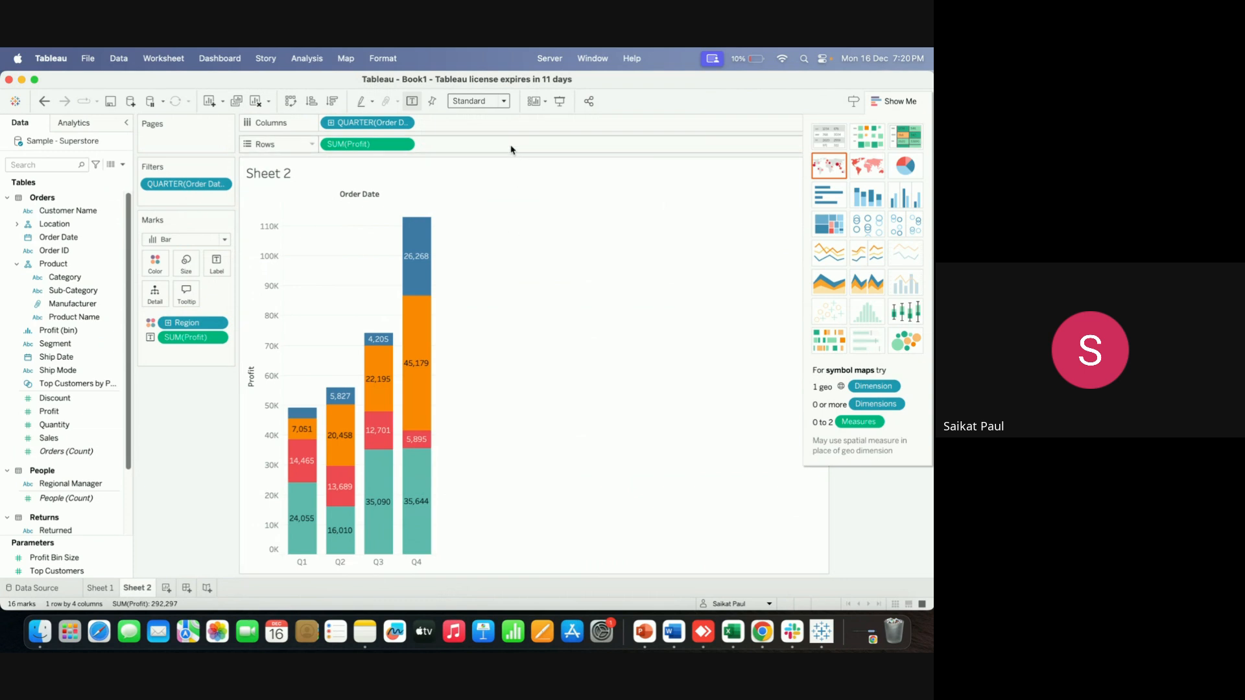
click(504, 100)
click(493, 143)
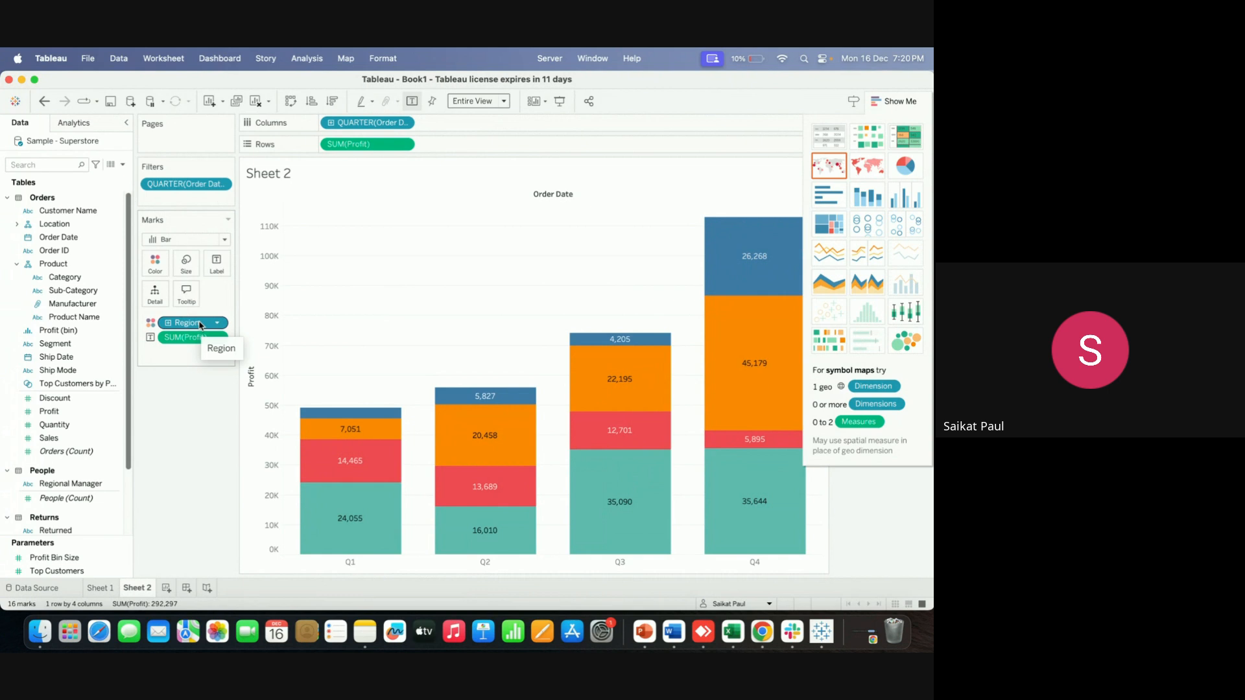
Remove Region from the bar colors, try Sub-Category, and color the bars by Category instead
drag(199, 325, 186, 411)
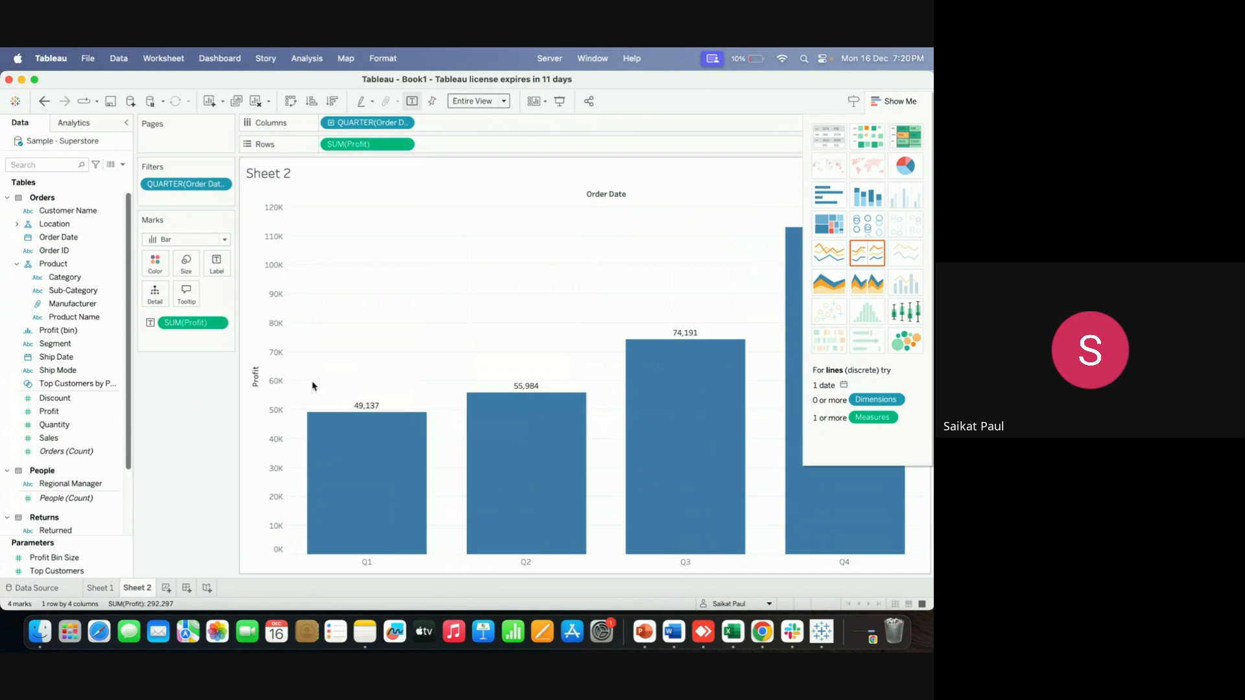
click(108, 412)
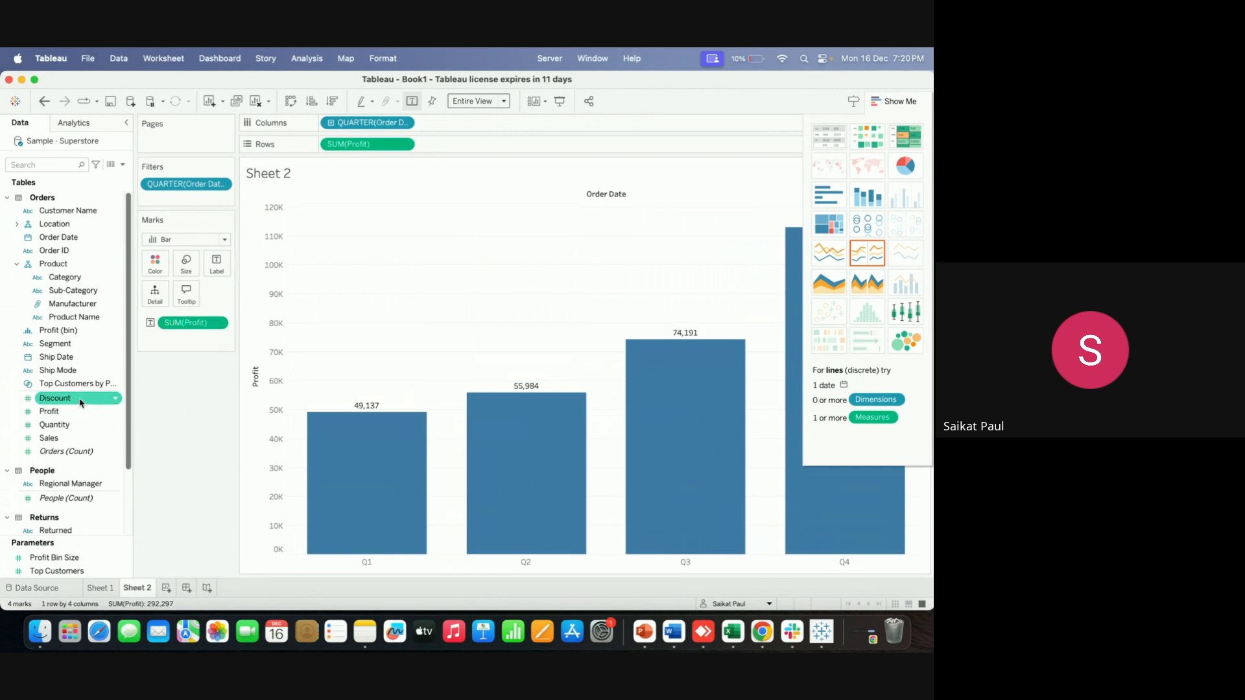
drag(70, 291, 153, 259)
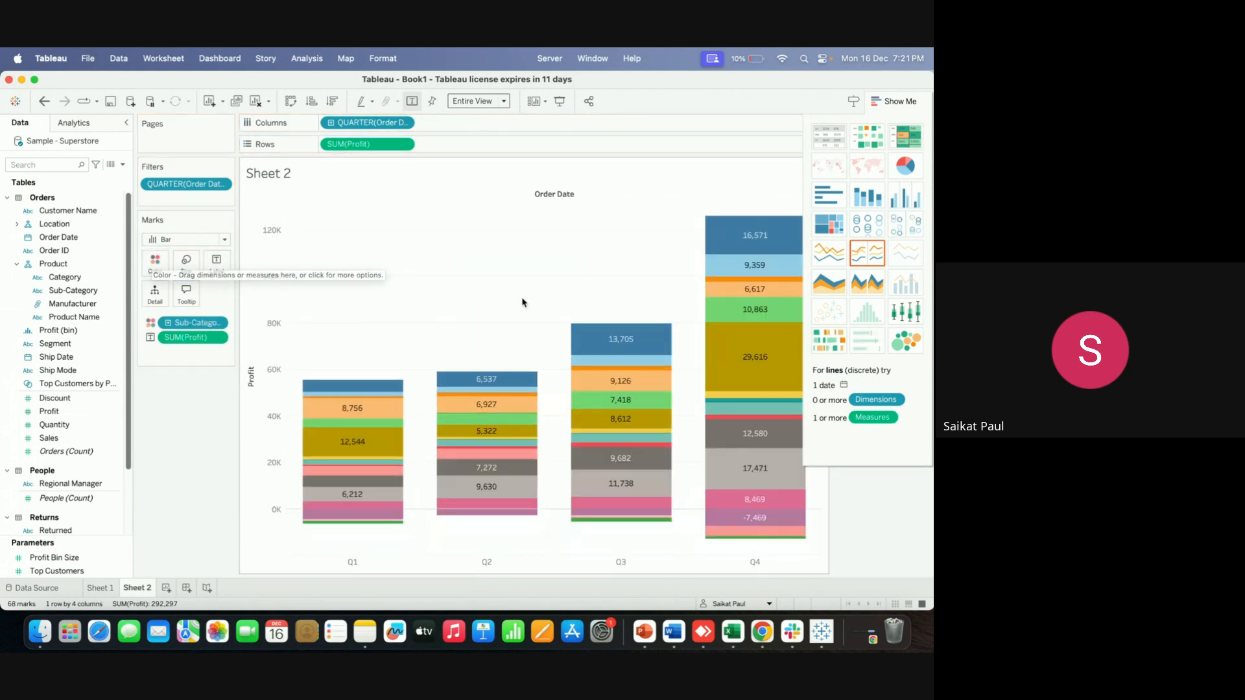
drag(185, 322, 172, 431)
drag(57, 279, 153, 260)
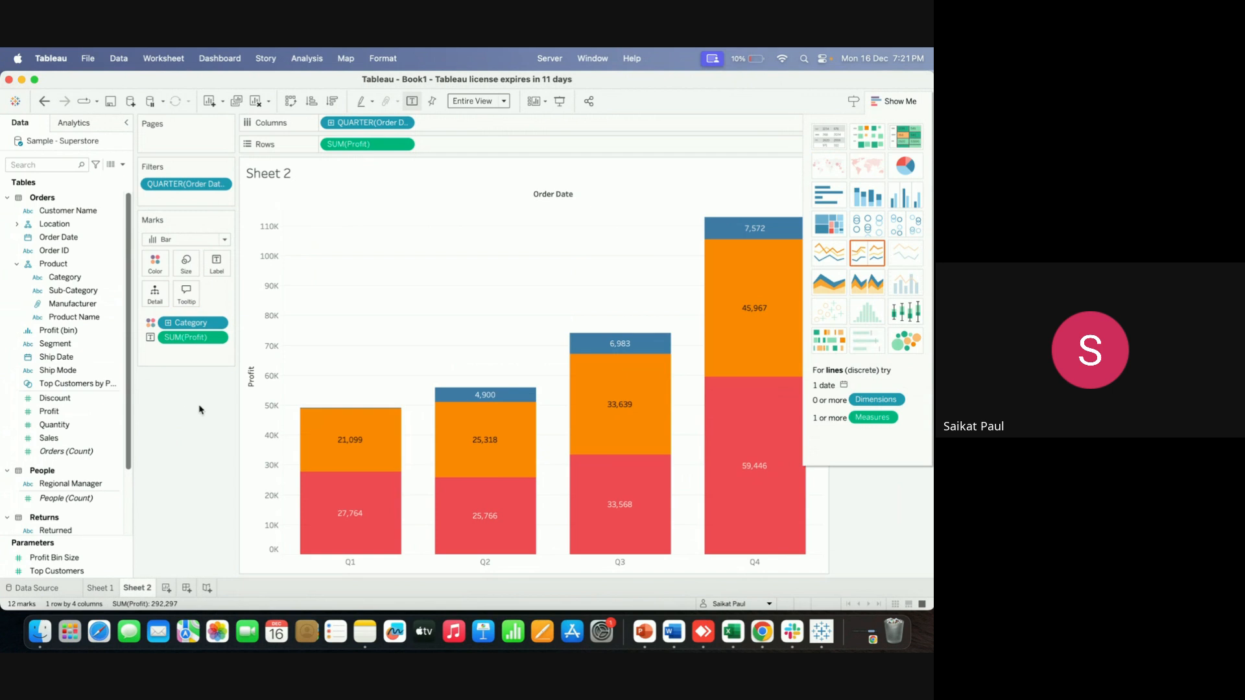
Try continuous lines, change the chart to side-by-side bars and label the bars with Profit
click(830, 257)
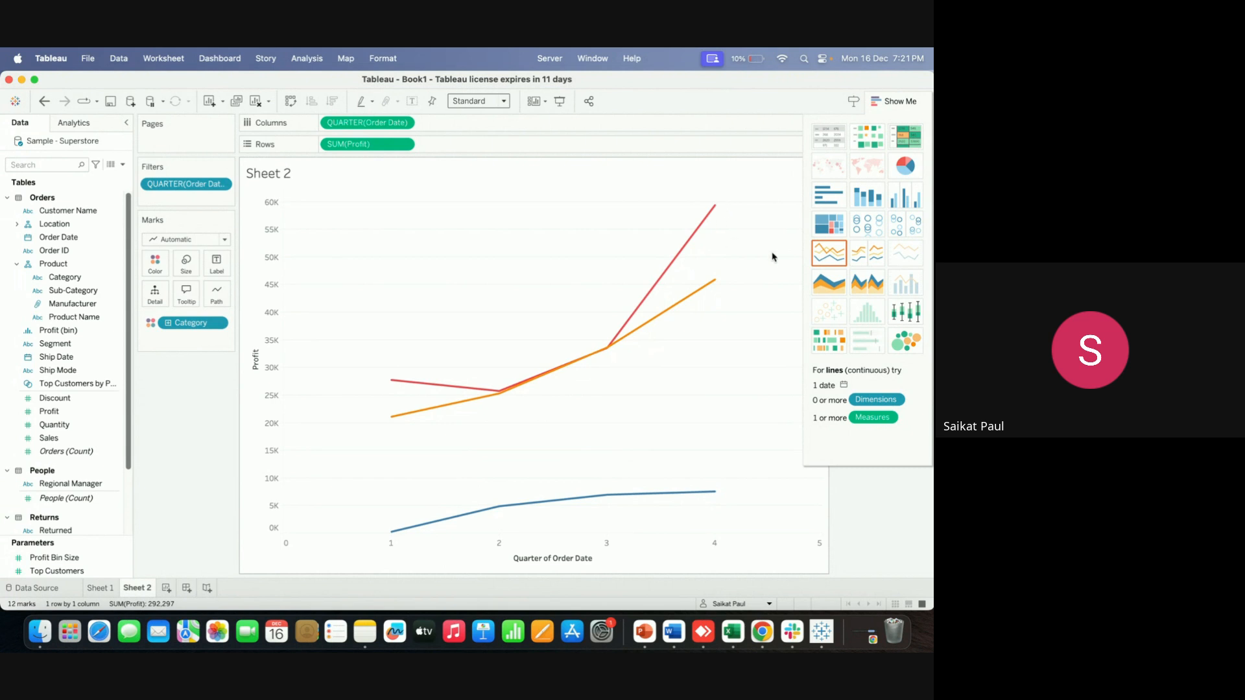
click(916, 204)
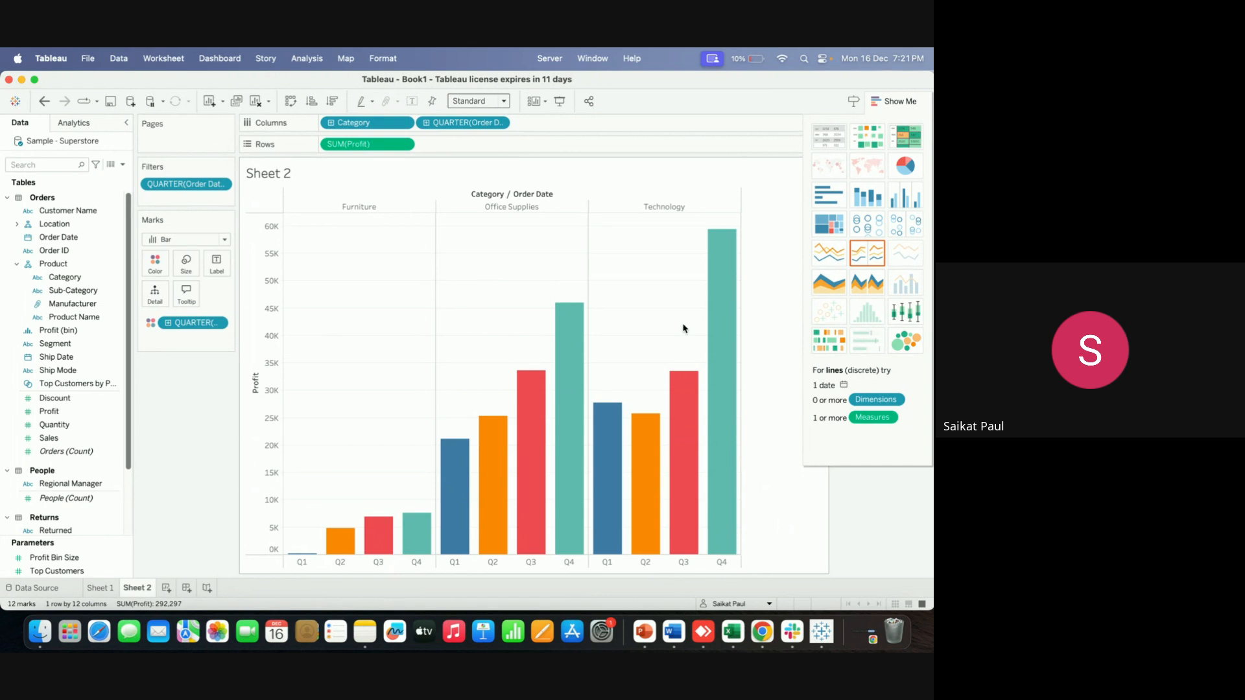
click(73, 437)
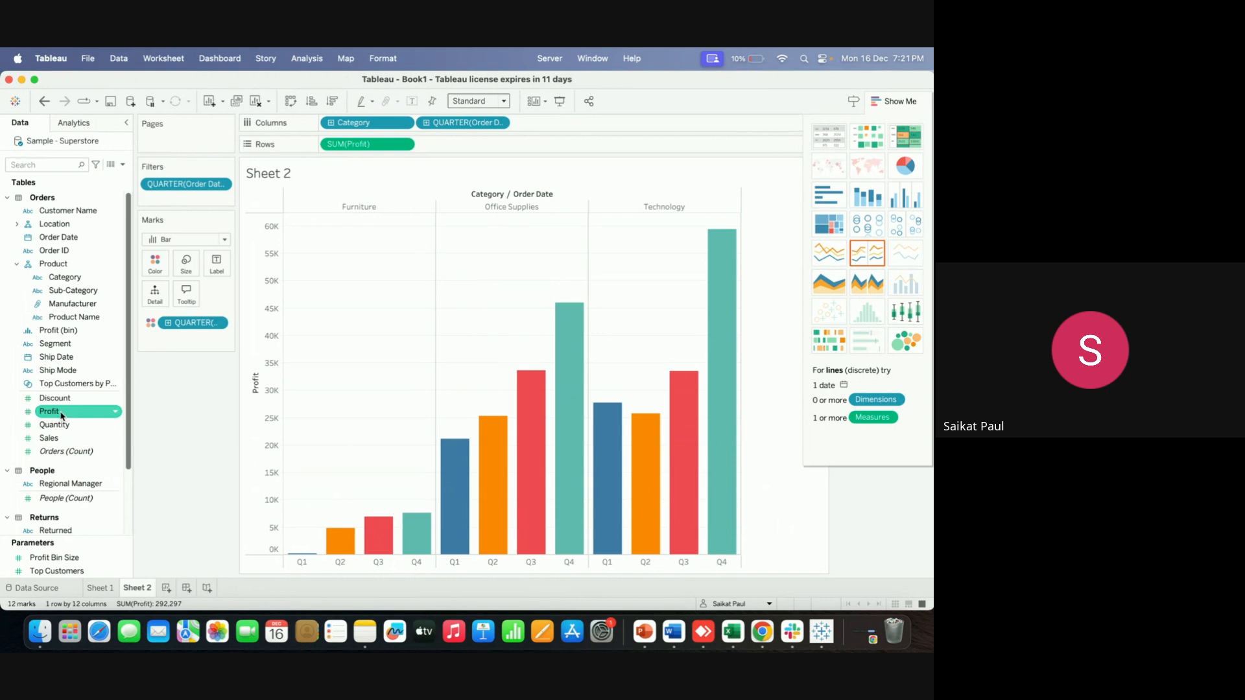
drag(63, 415, 217, 262)
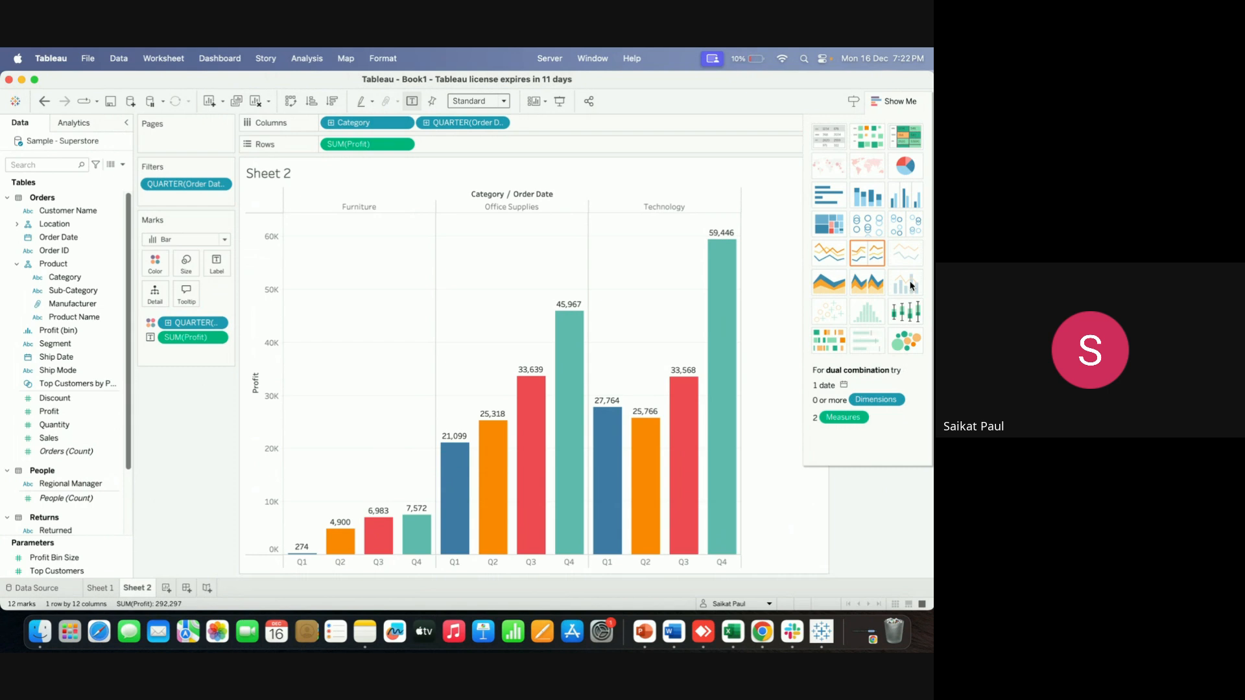
Add a new worksheet and place Order Date by year and Sub-Category on the columns
click(166, 588)
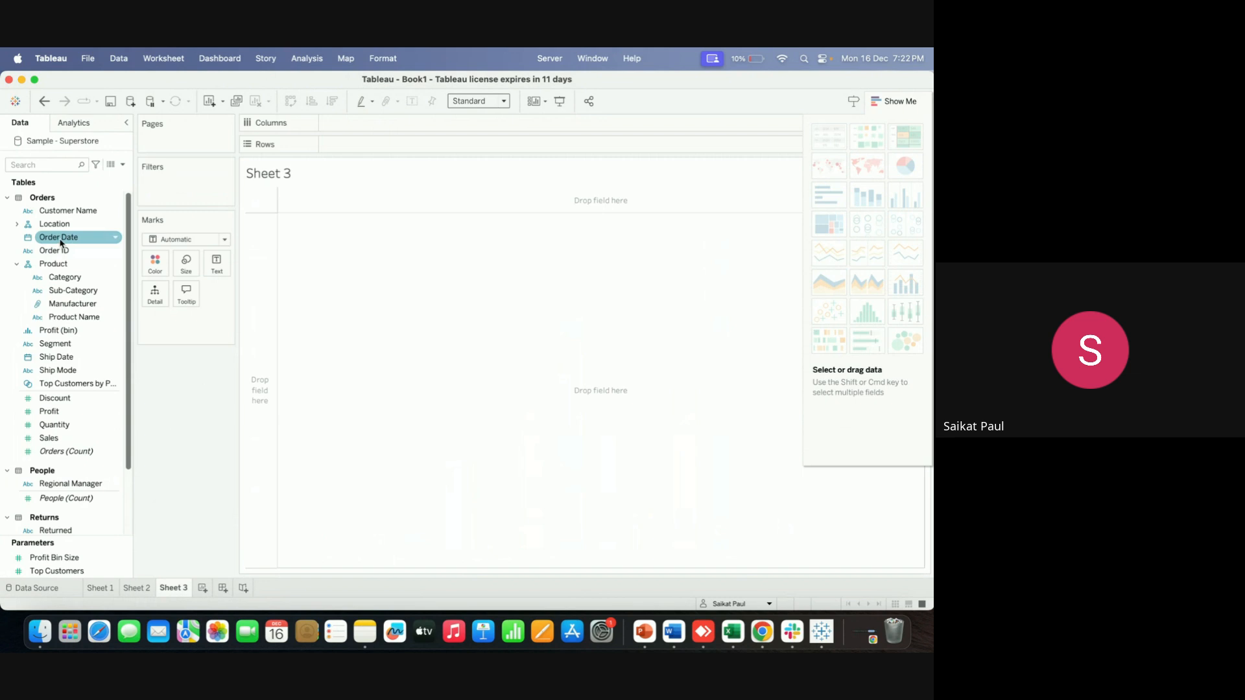
drag(62, 244, 291, 158)
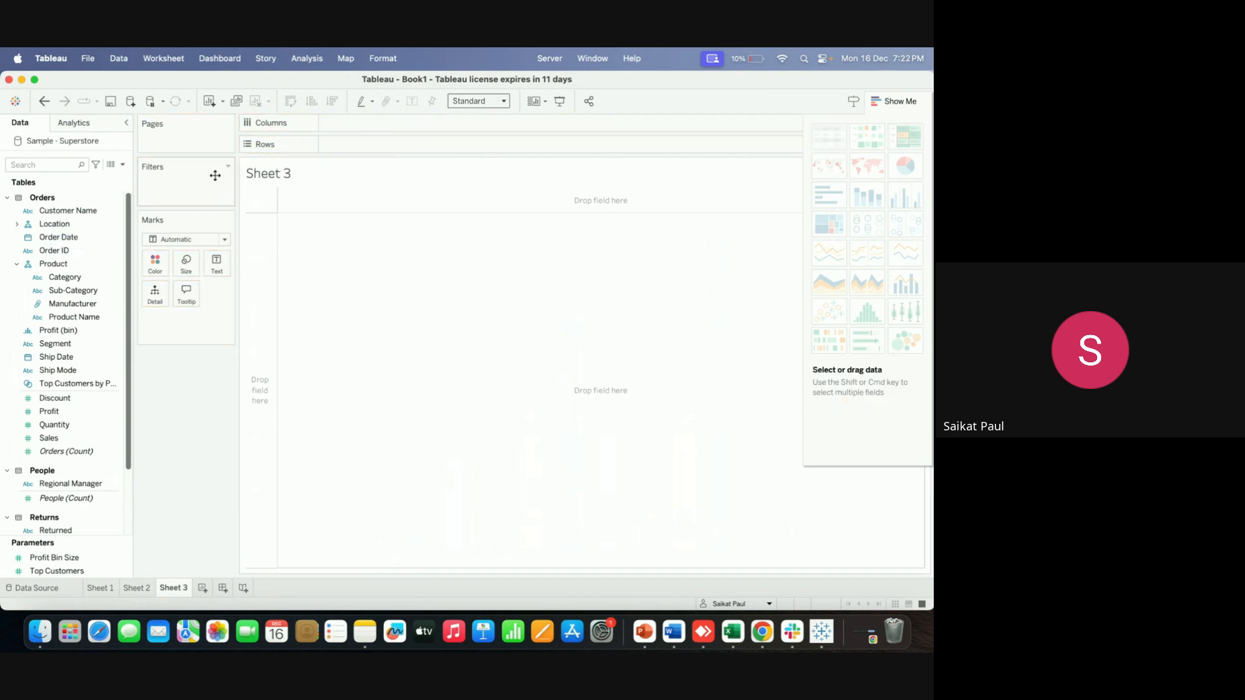
click(83, 305)
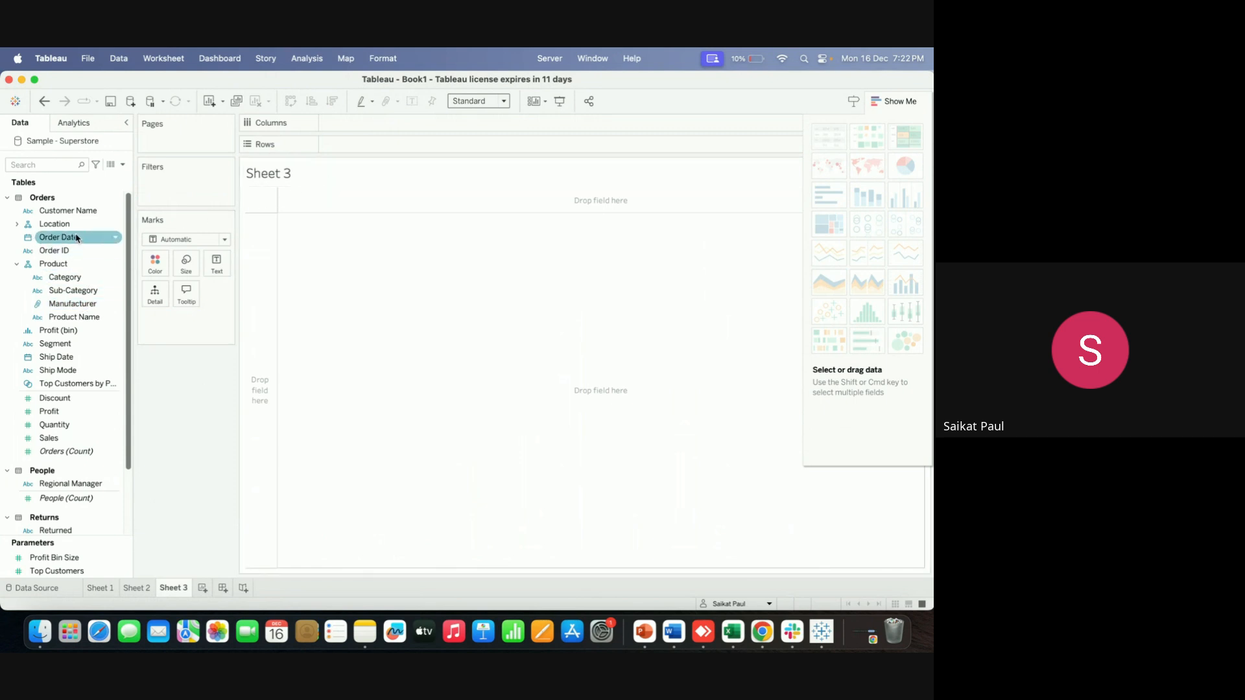
drag(74, 237, 367, 124)
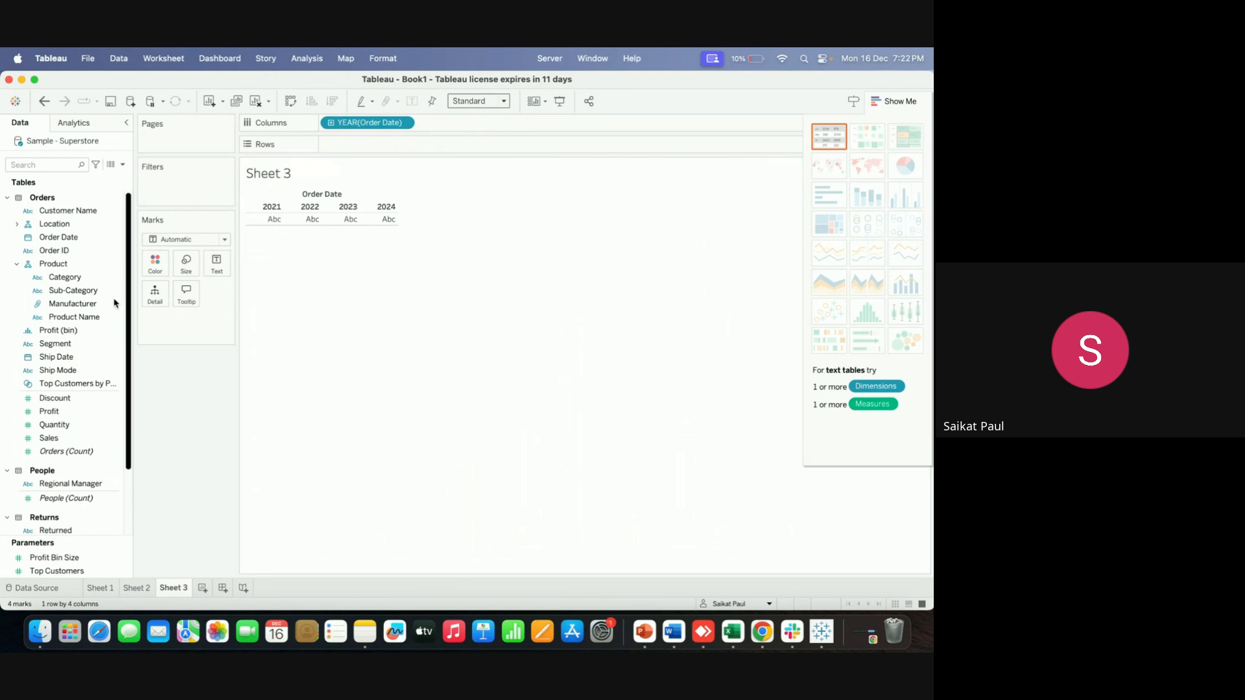
click(74, 291)
drag(76, 295, 458, 125)
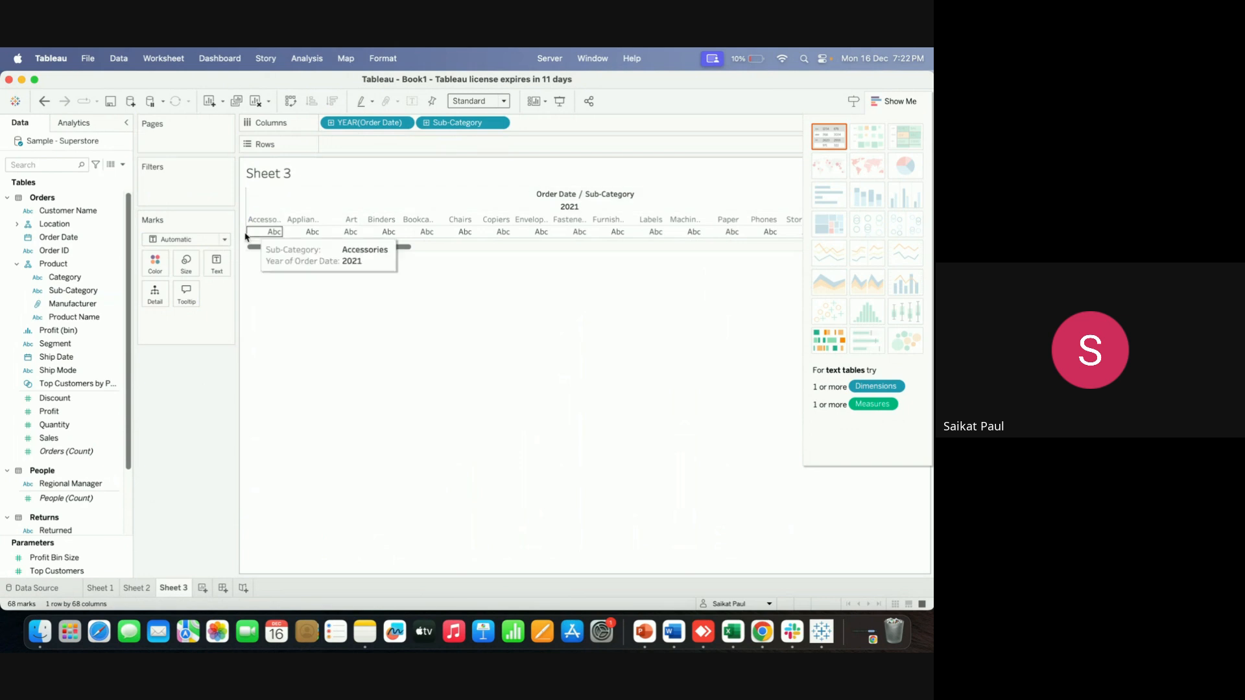
Add Sales and Profit to the rows of the new worksheet
click(77, 317)
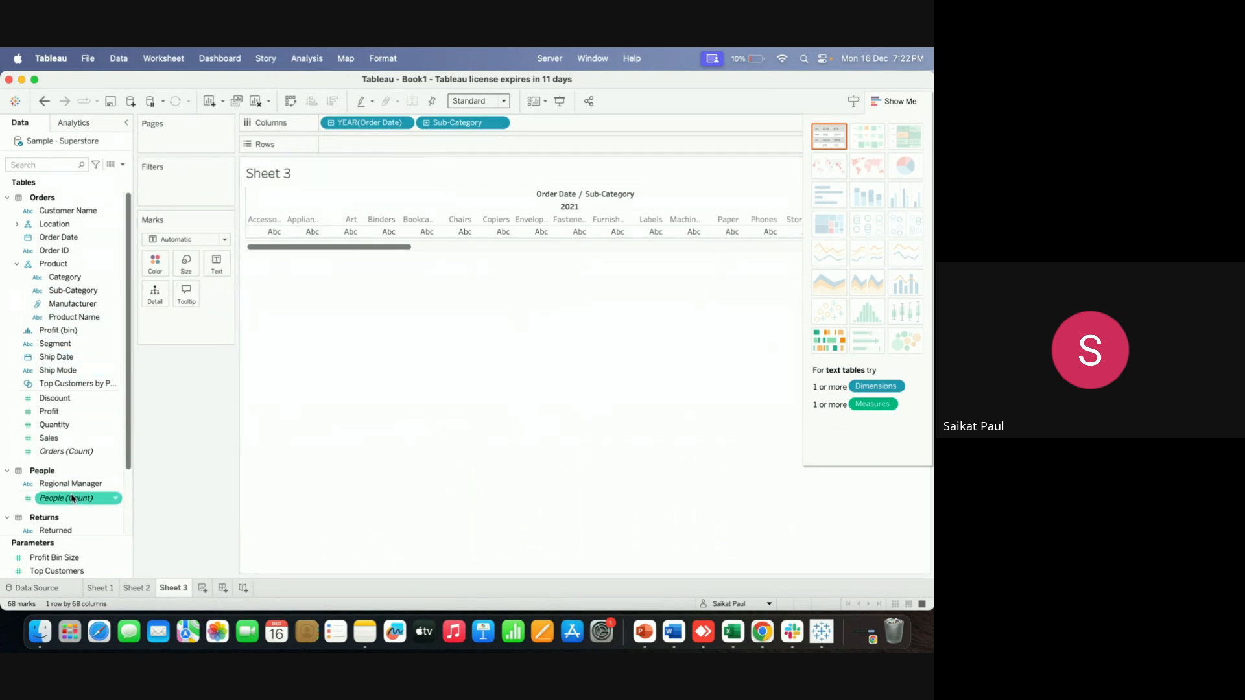
click(68, 441)
drag(67, 441, 408, 146)
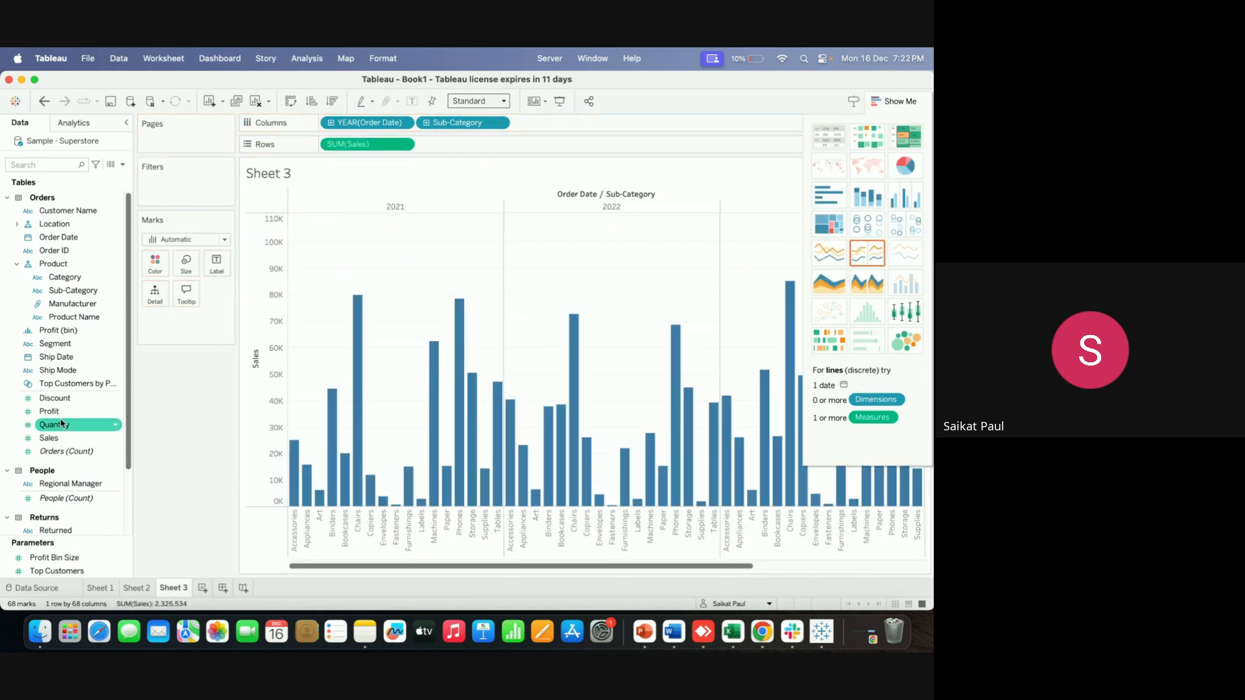
drag(48, 411, 447, 146)
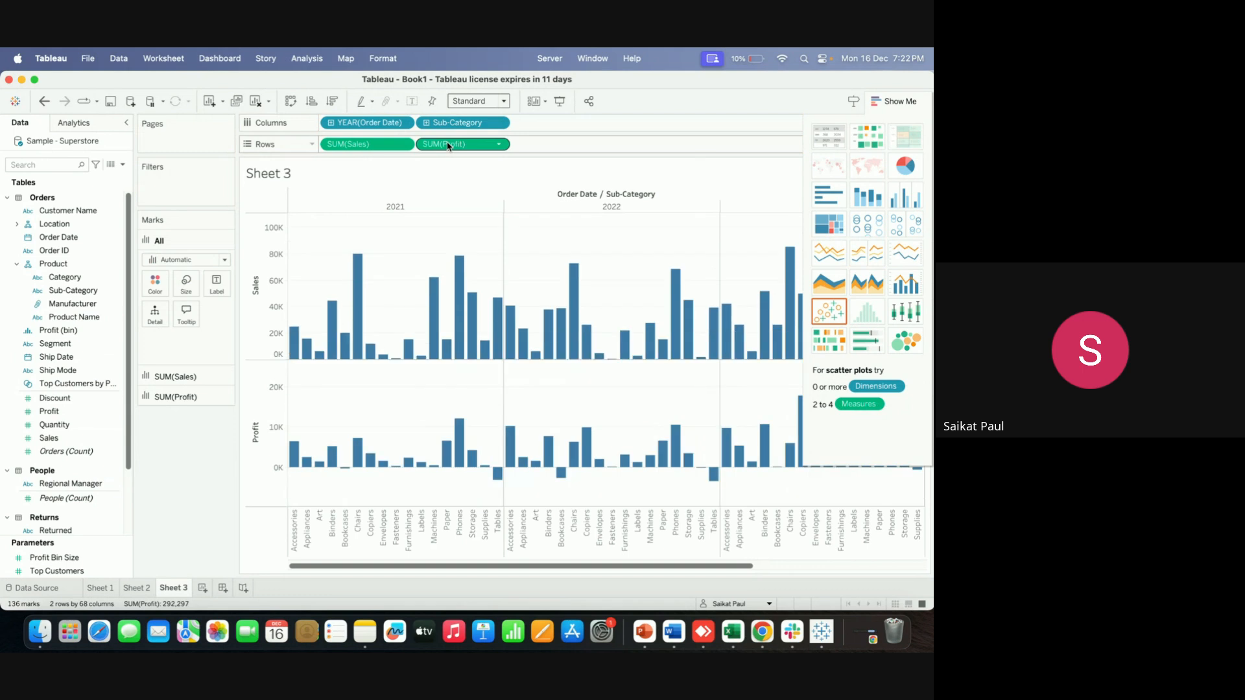
Change the chart to continuous lines, combine Profit and Sales on a dual axis and synchronize the axes
click(828, 254)
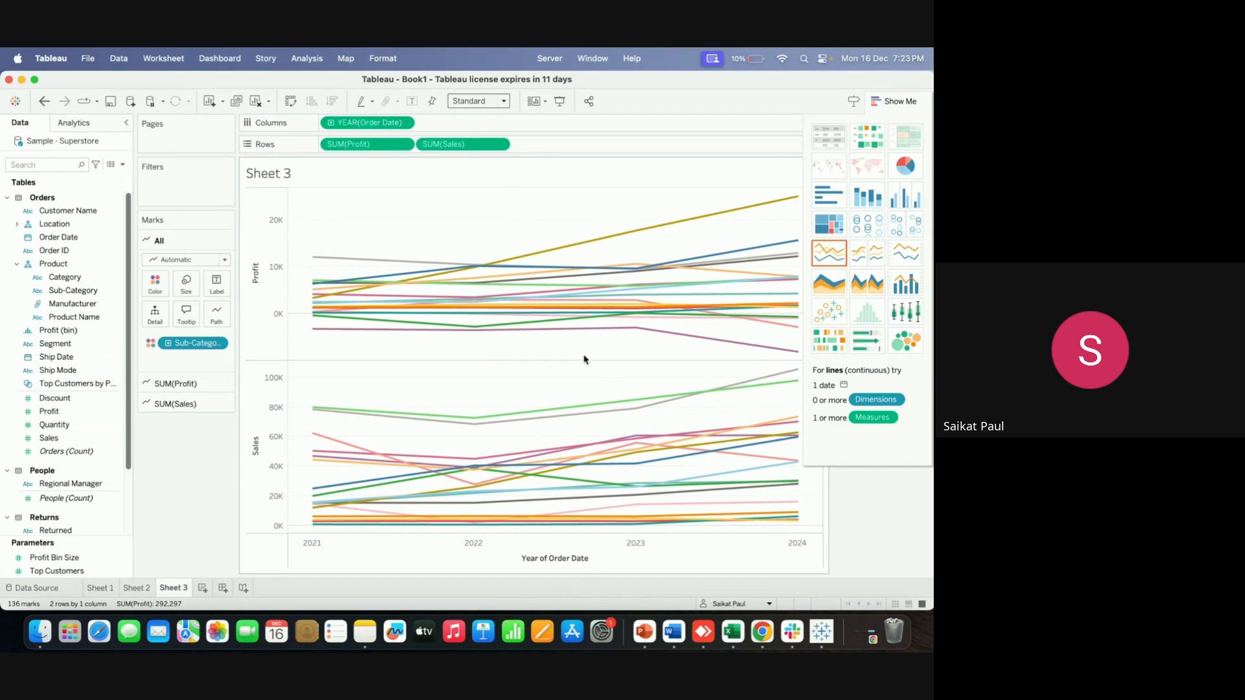
click(498, 145)
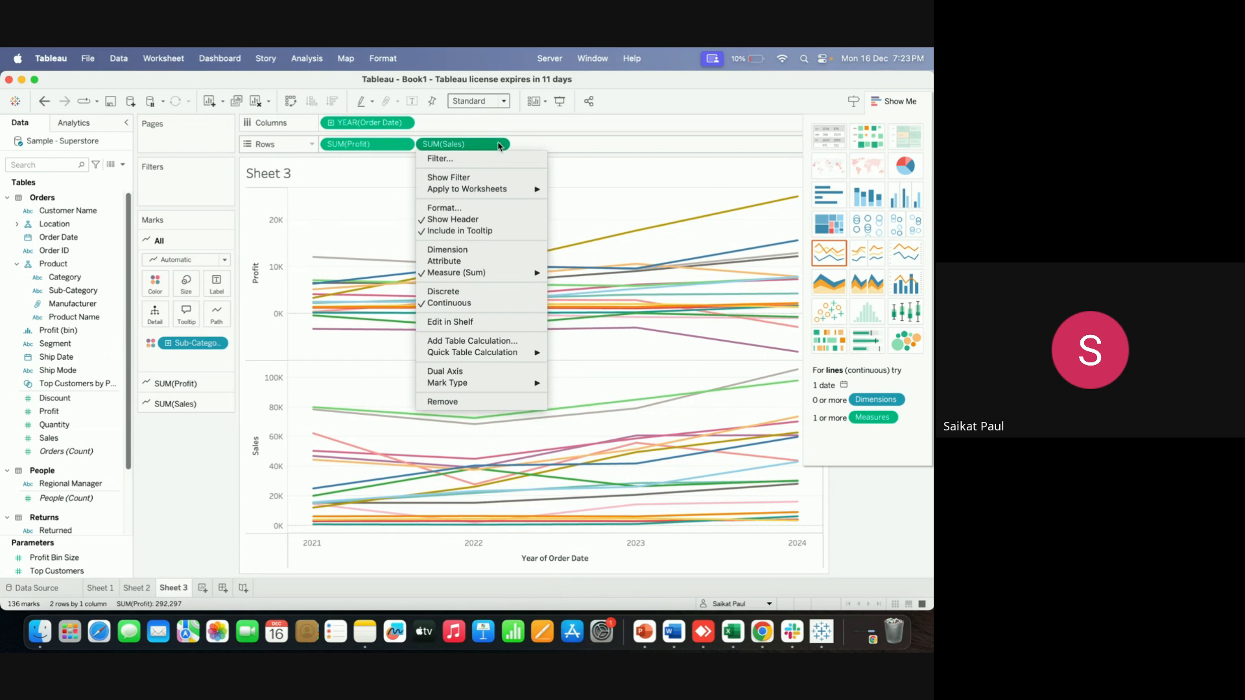
click(464, 371)
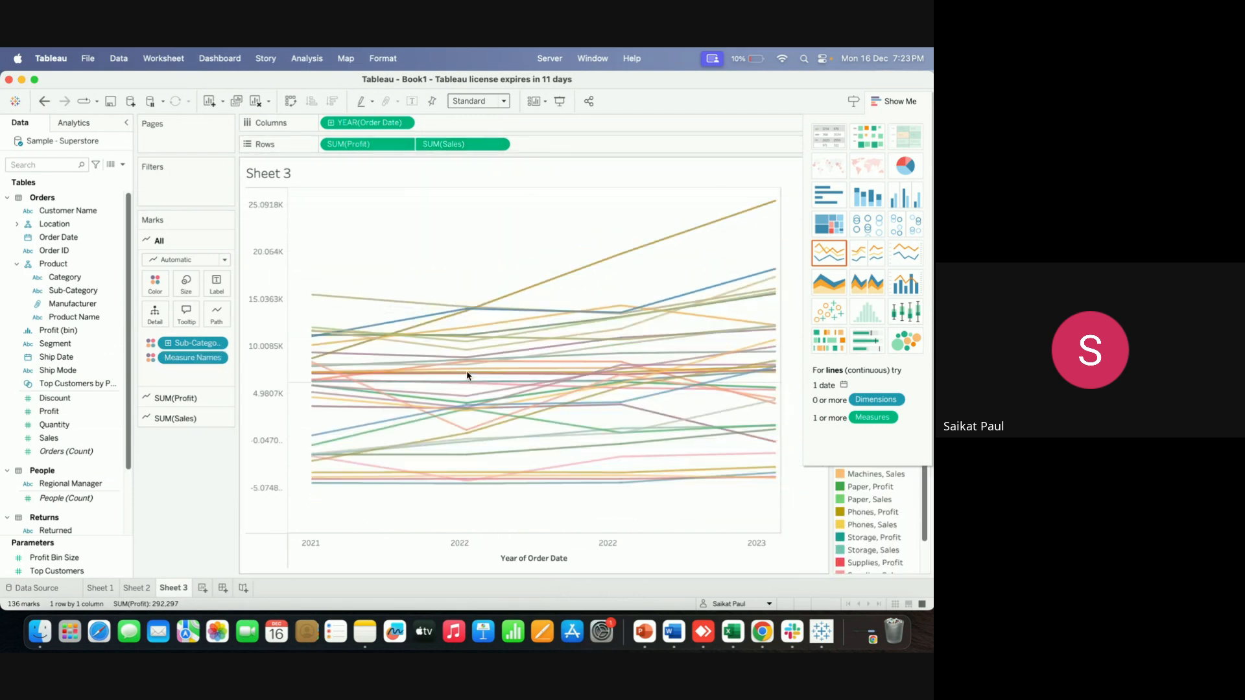
right_click(788, 269)
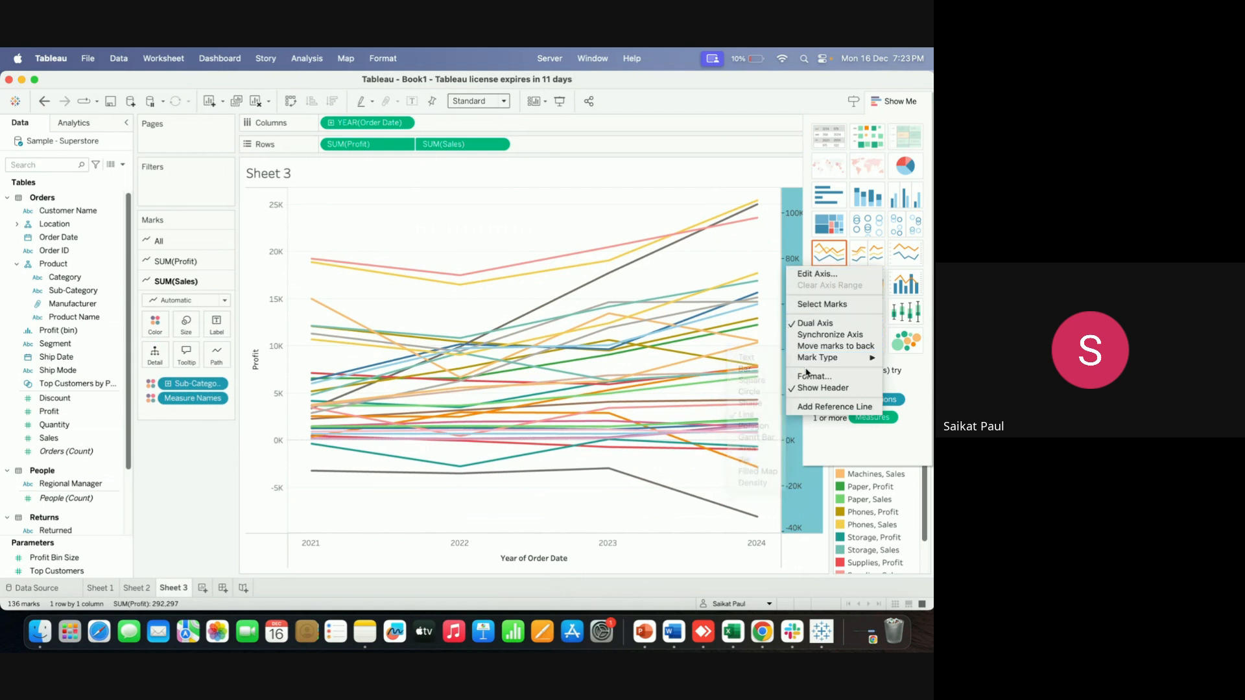
click(819, 334)
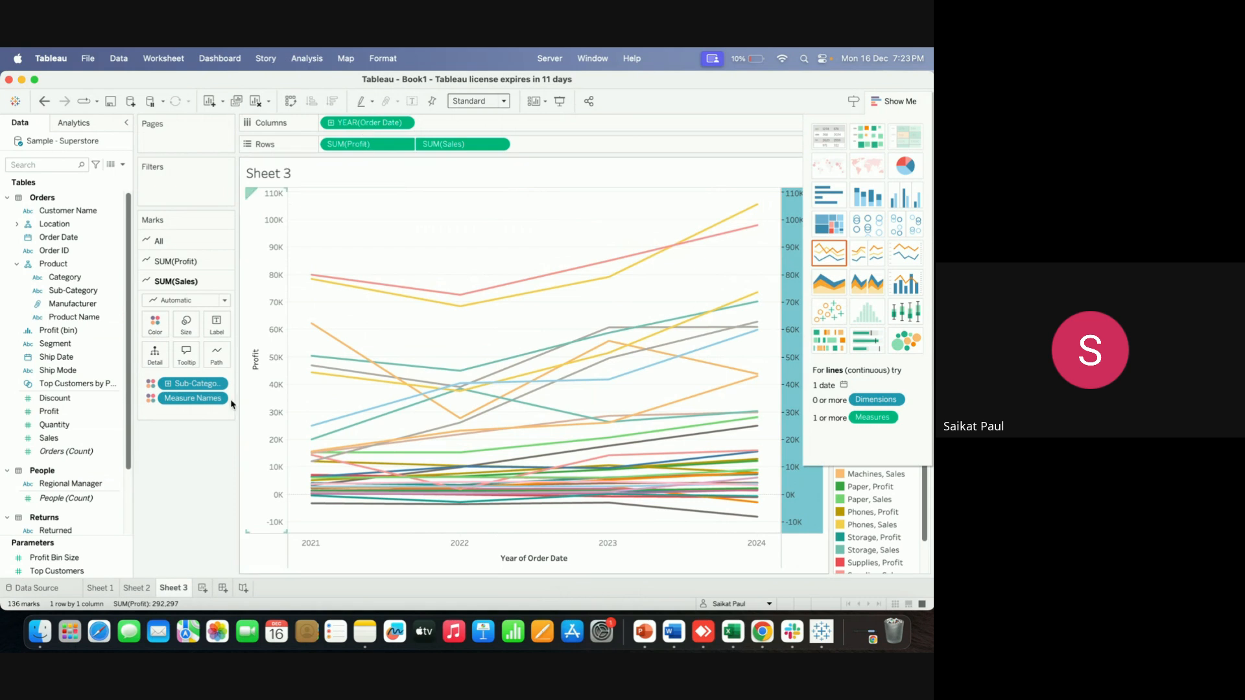
Move the Sales marks' Sub-Category to the rows and take Sales off the rows
drag(182, 386, 539, 144)
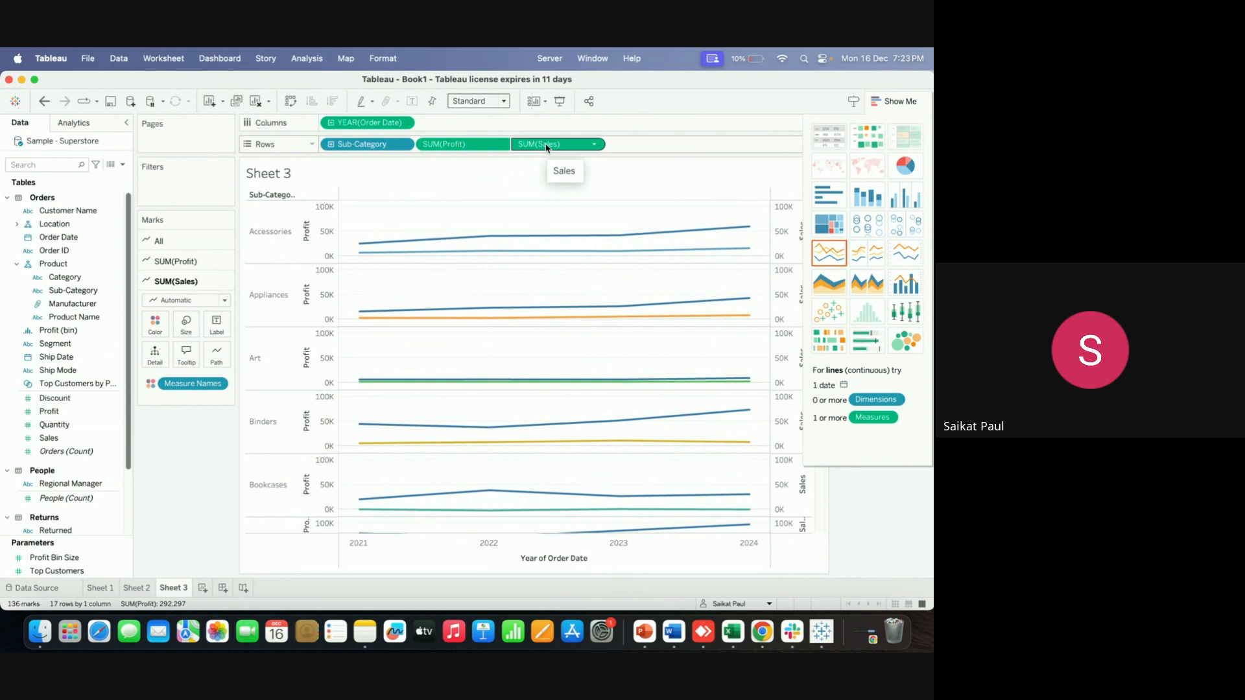
drag(546, 146, 180, 319)
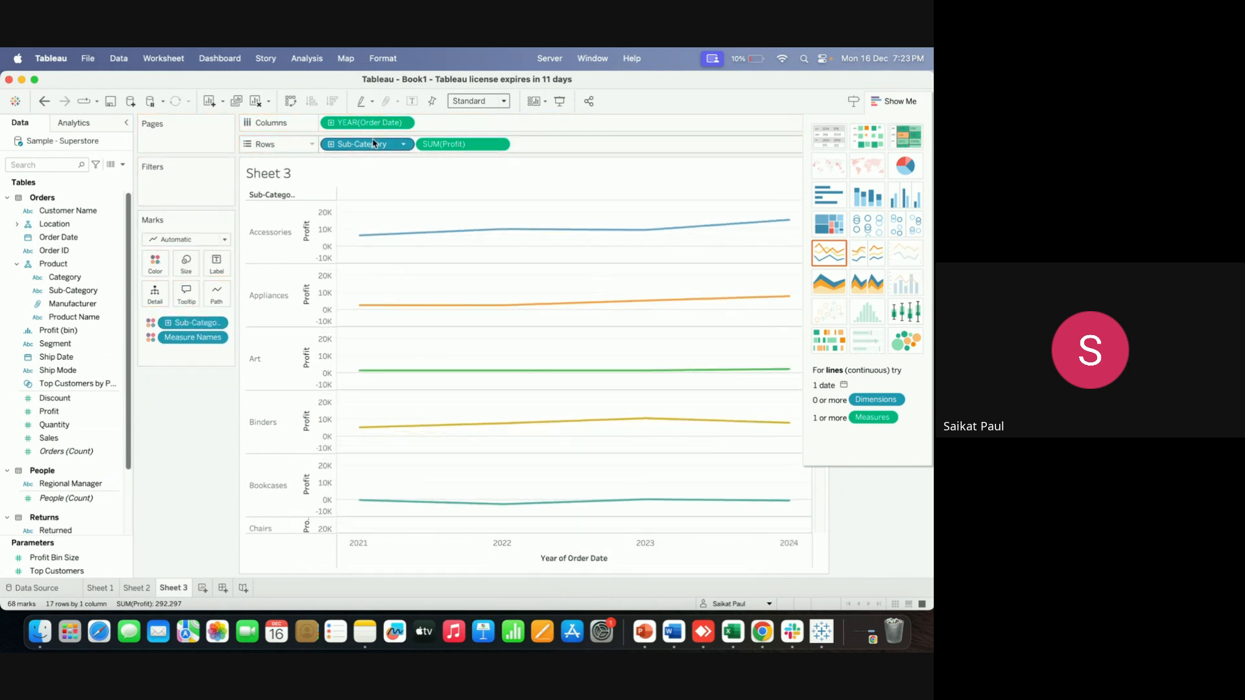
Try Sub-Category on mark size and on the columns, and rebuild the Profit chart as continuous lines
drag(371, 145, 186, 258)
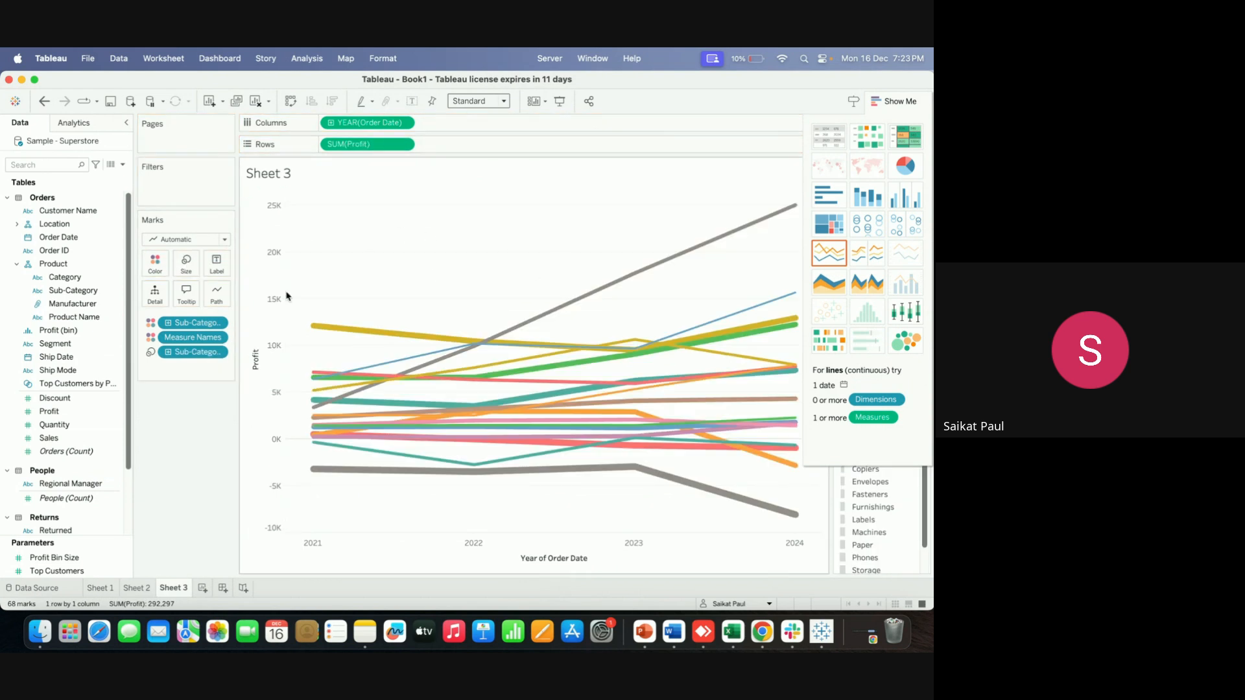
drag(192, 323, 502, 144)
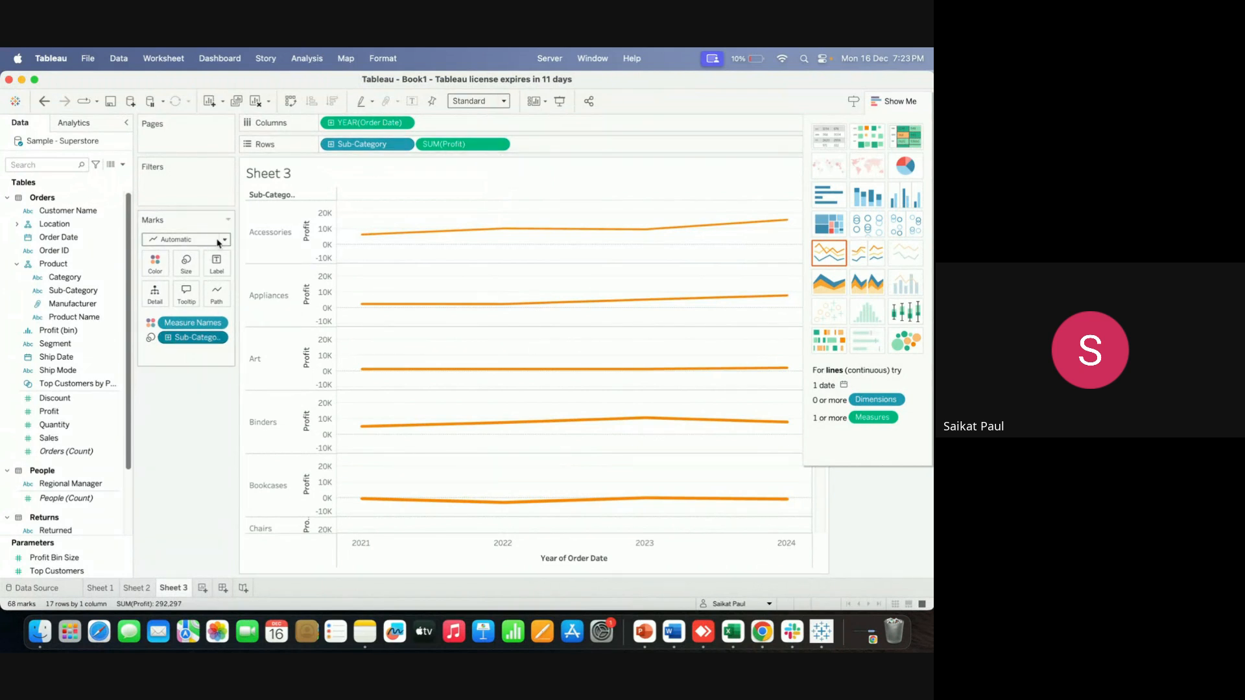
drag(363, 148, 486, 123)
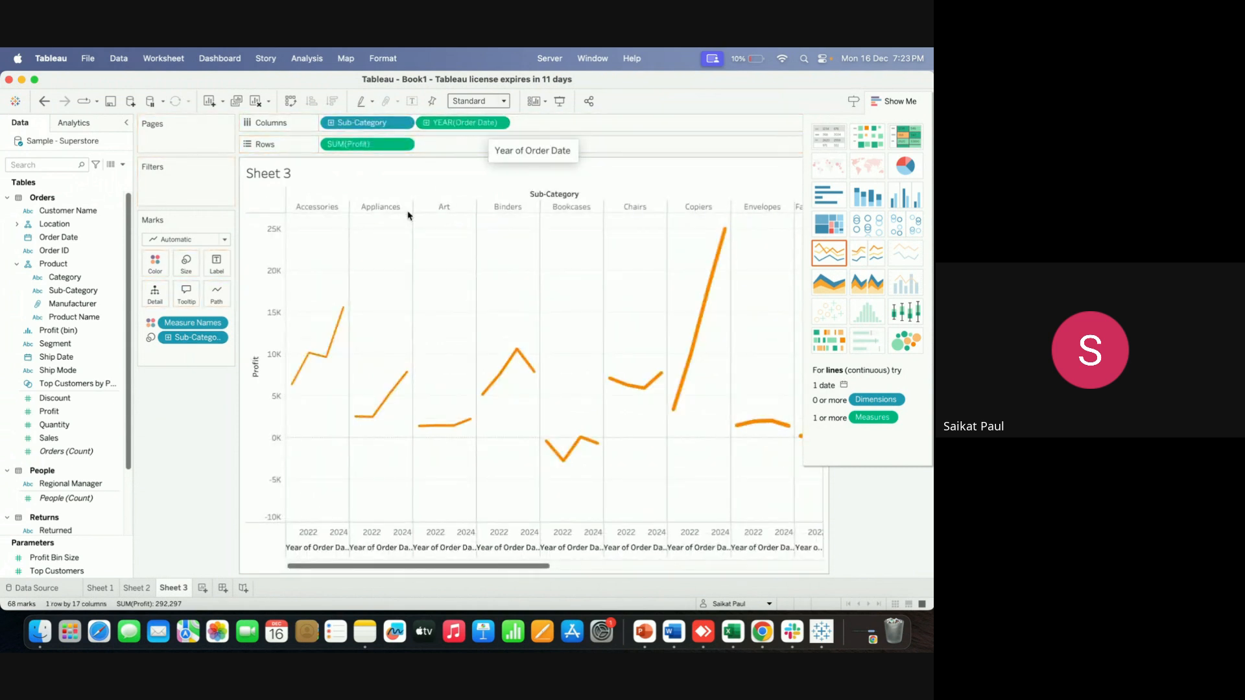
click(217, 337)
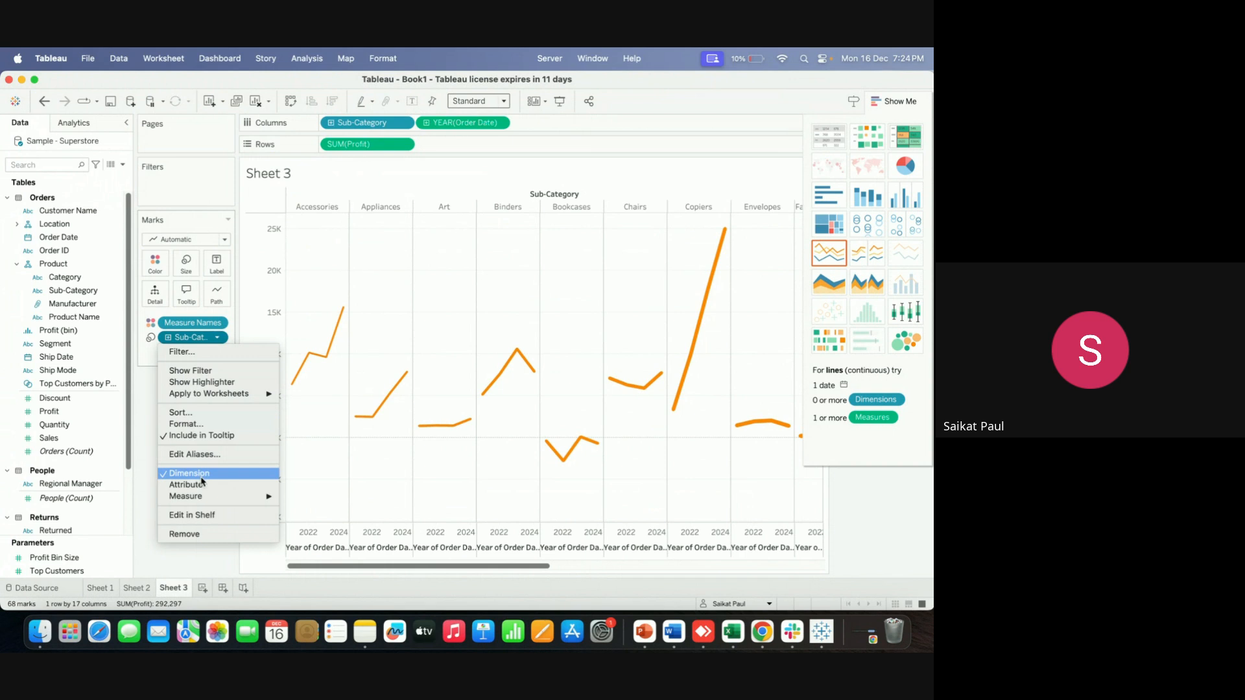
click(149, 527)
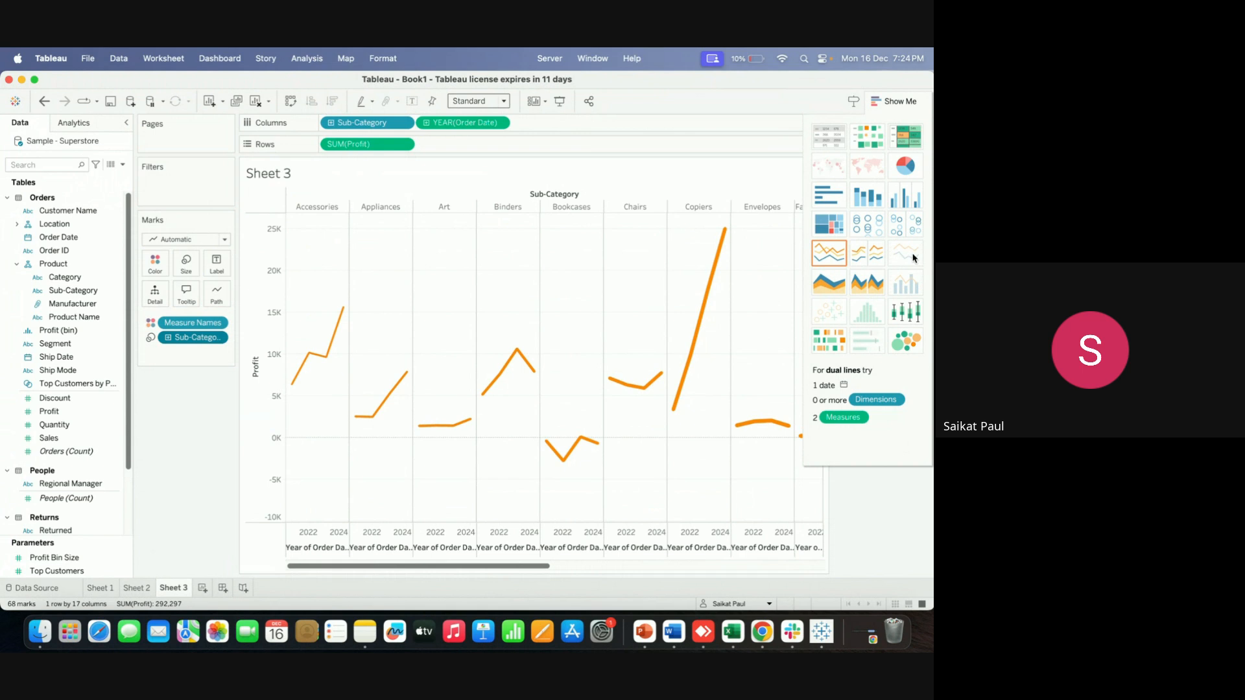
click(837, 258)
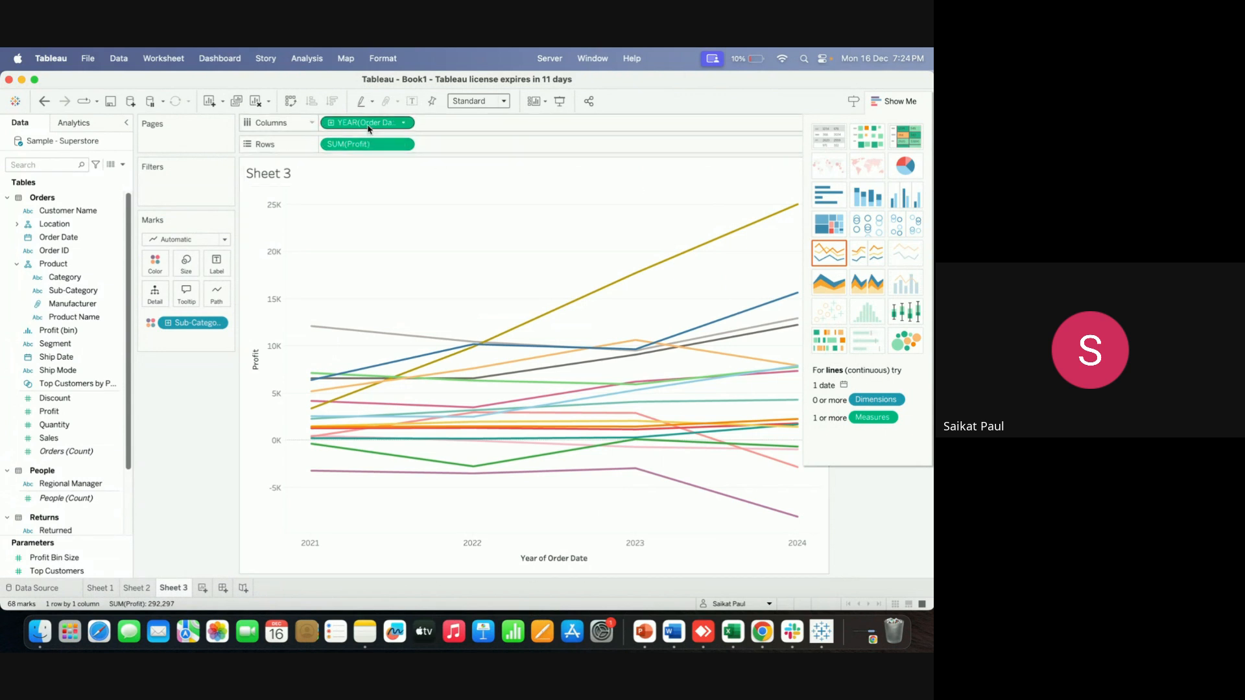
Try Order Date as a discrete field on the rows with Profit as an attribute
drag(368, 128, 484, 153)
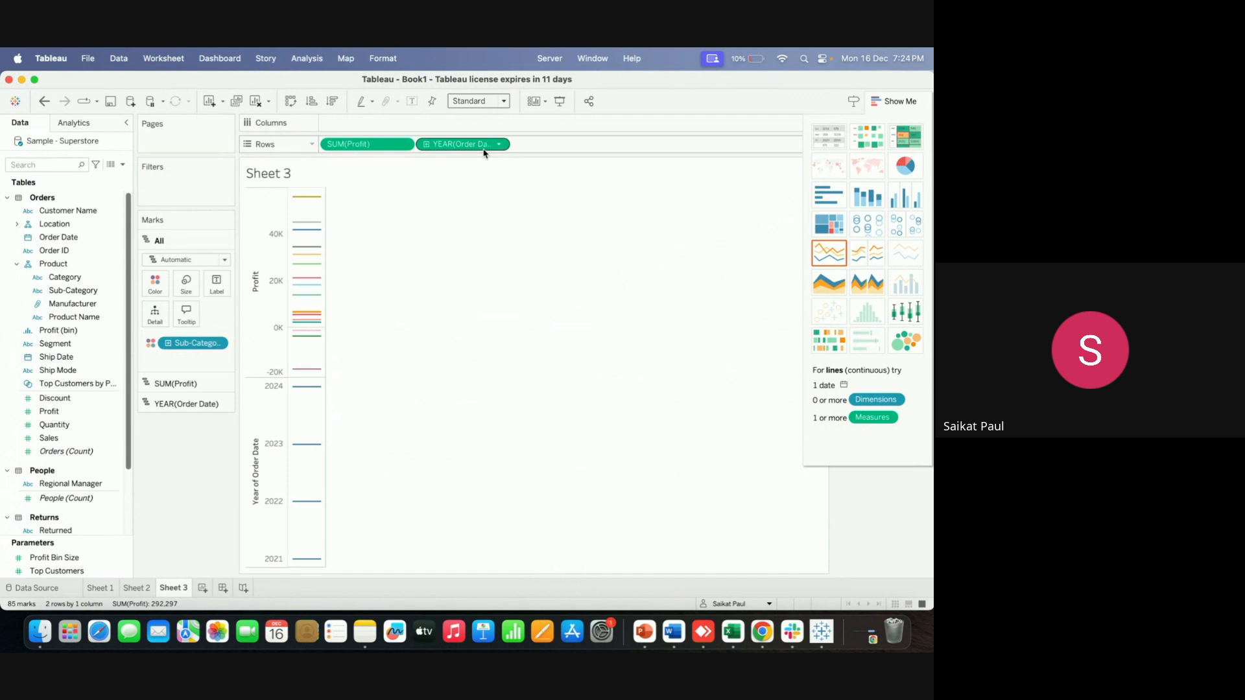
click(499, 145)
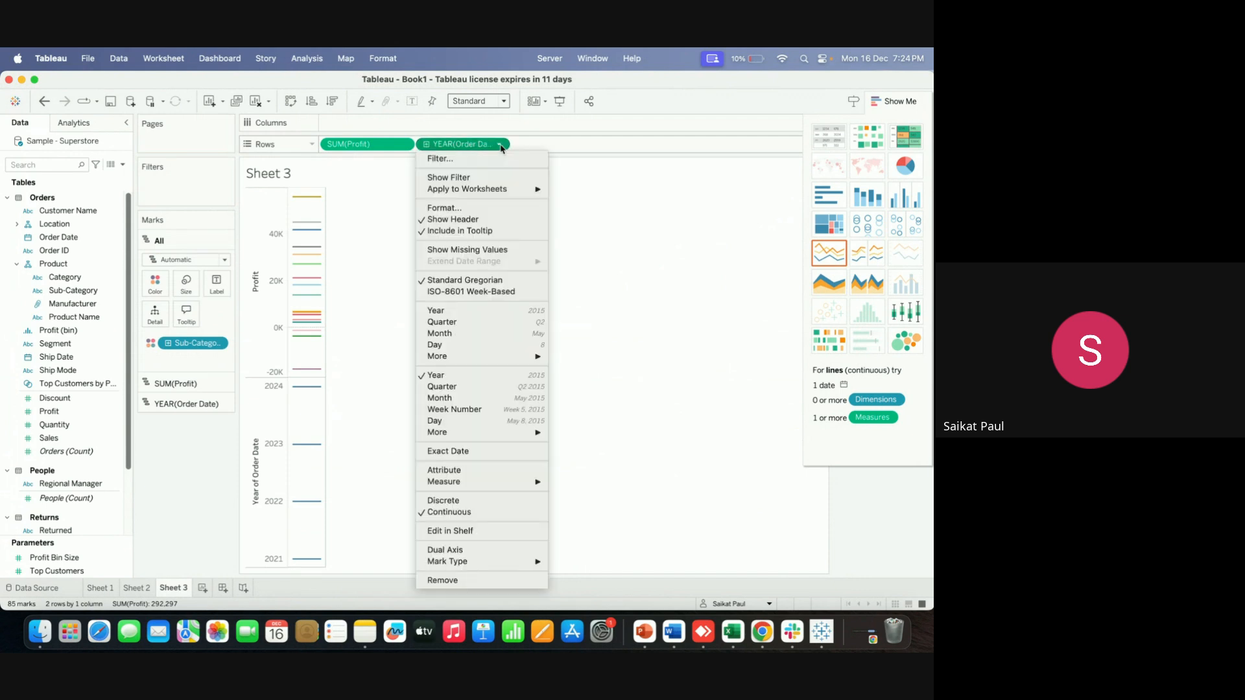
click(473, 501)
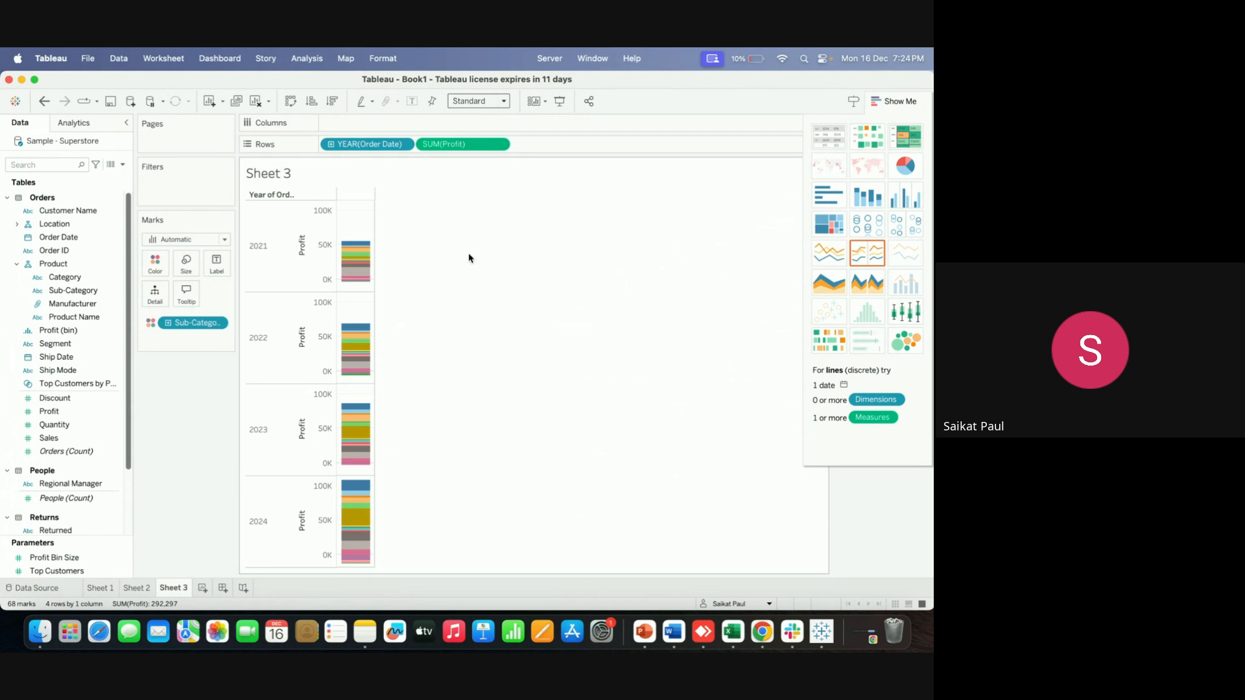
click(499, 144)
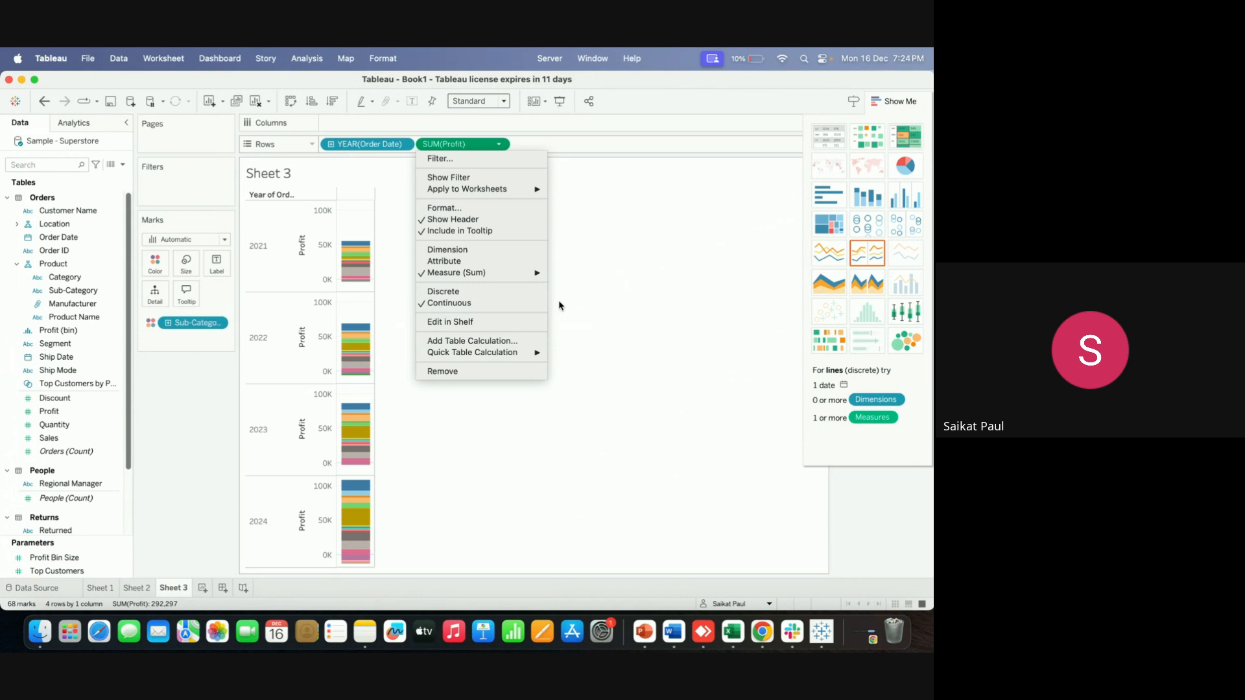
click(491, 262)
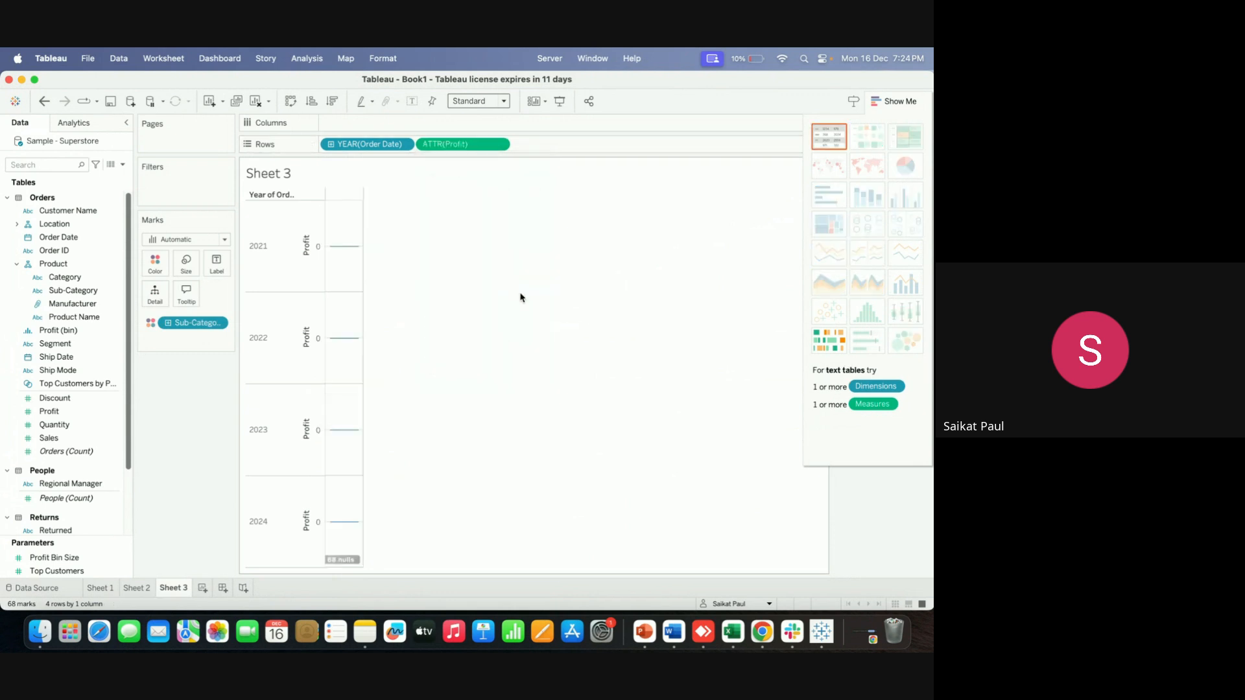
Clear the sheet and set up Order Date by year on the columns with Sales and Profit on the rows
click(256, 100)
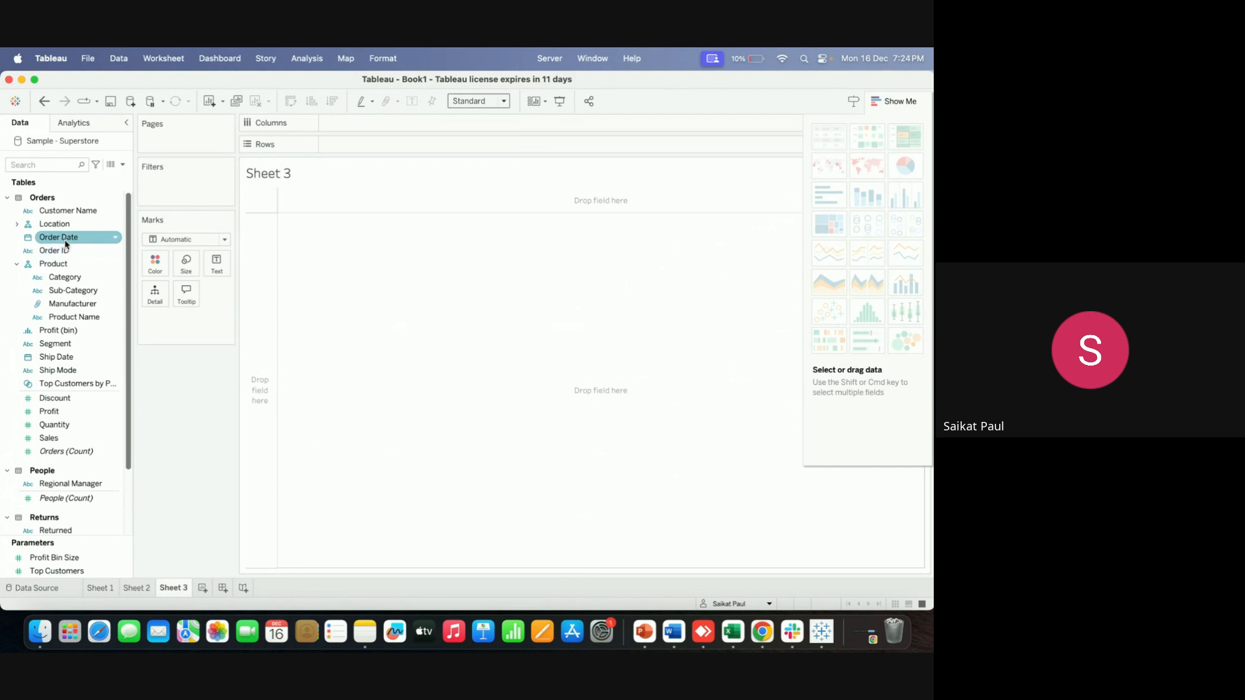
drag(66, 244, 379, 125)
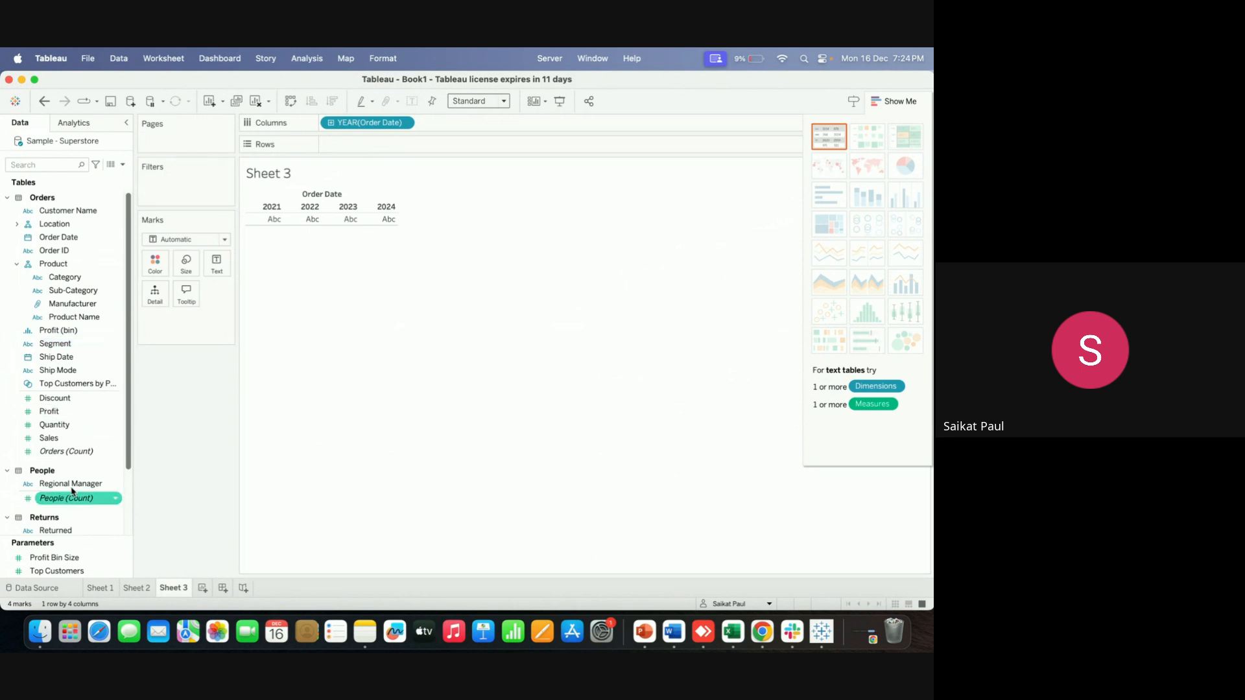
drag(73, 439, 357, 143)
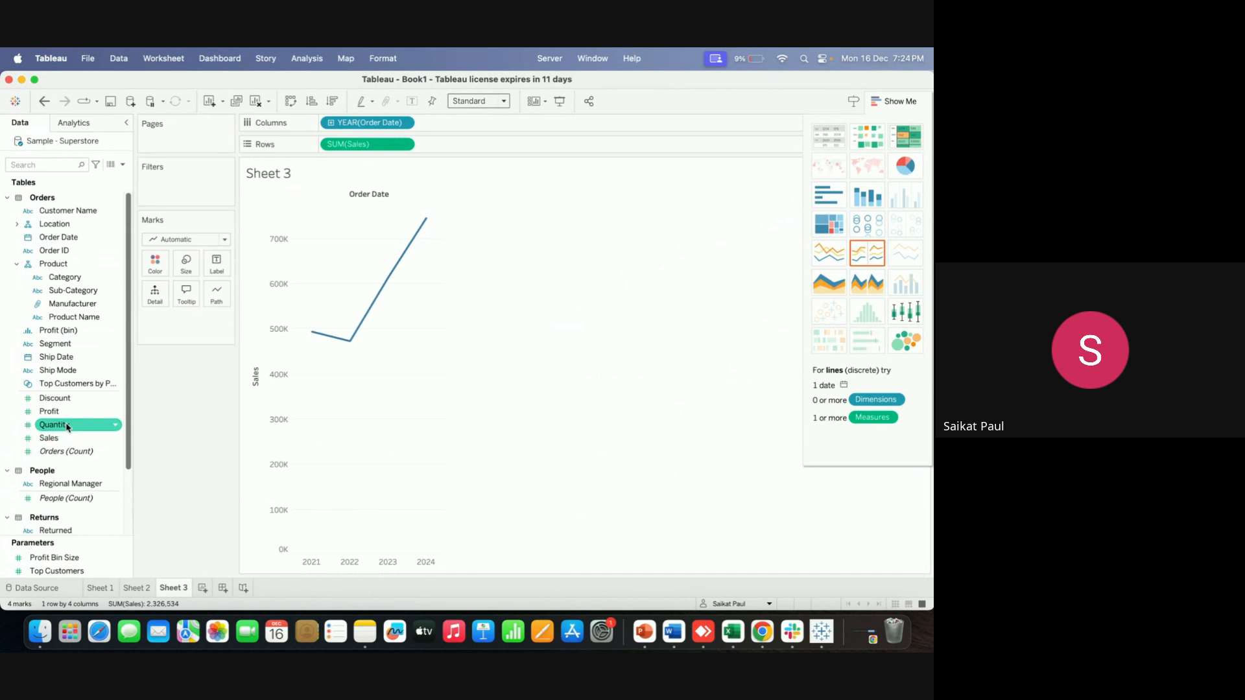
drag(52, 412, 481, 153)
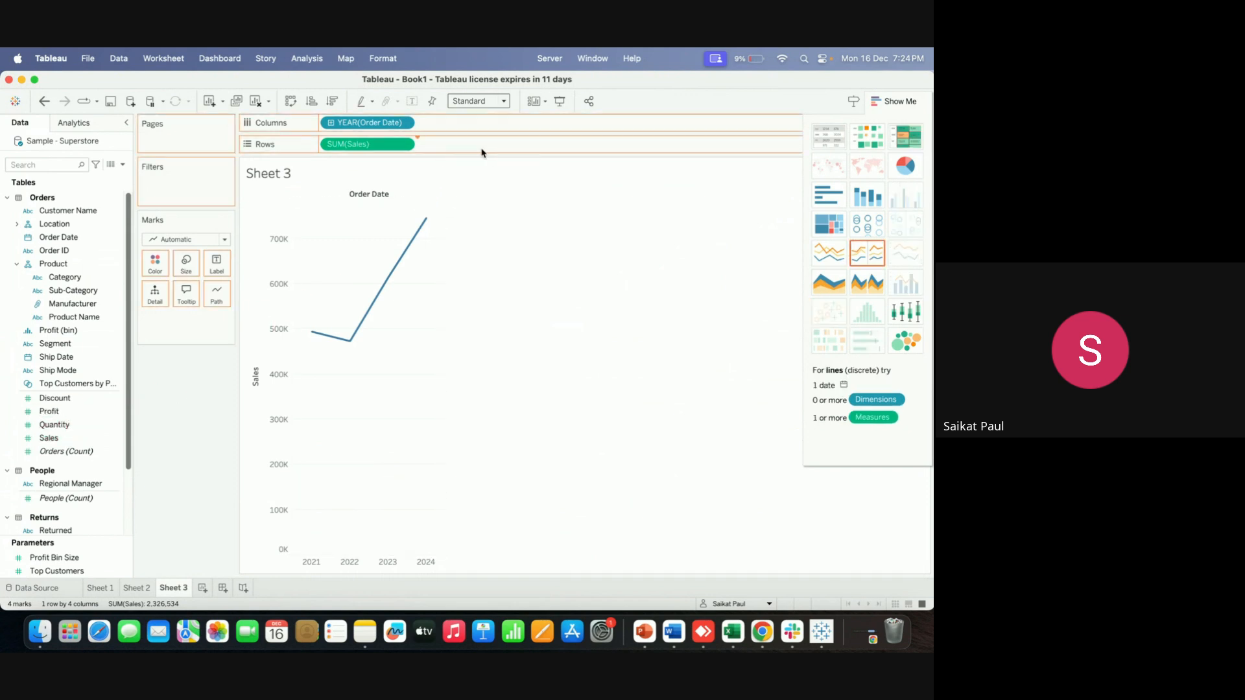
Combine Sales and Profit on a synchronized dual axis and fit the chart to Entire View
click(504, 149)
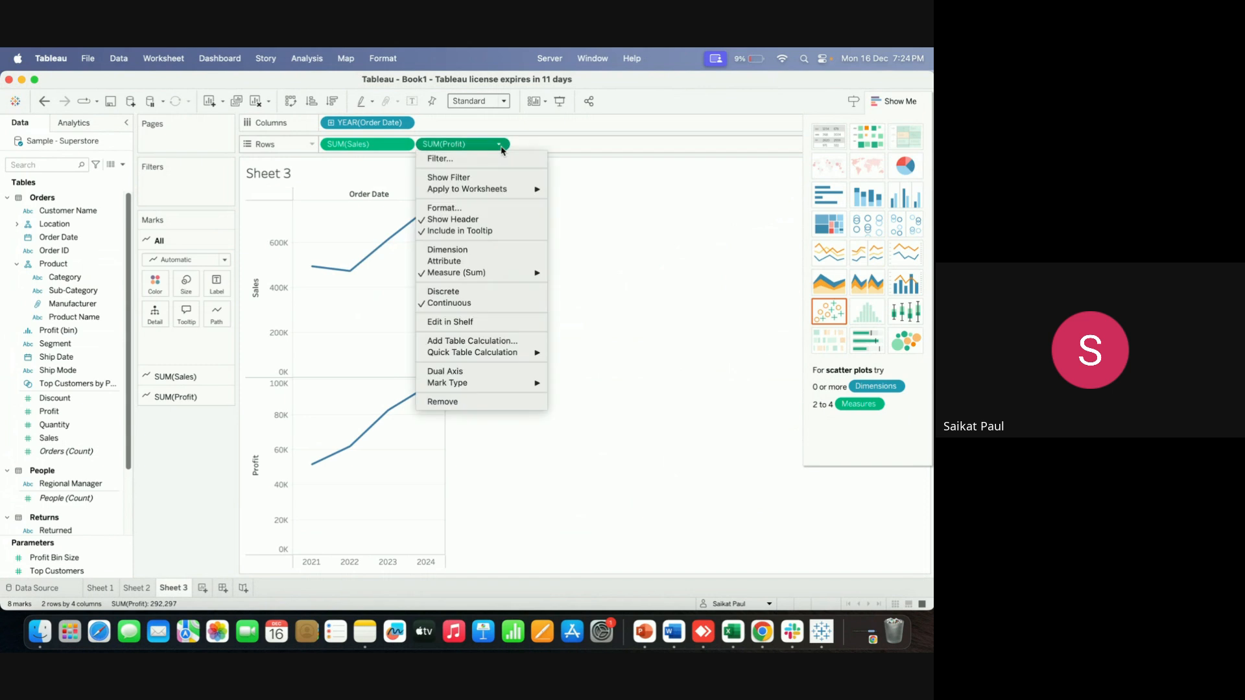
click(476, 374)
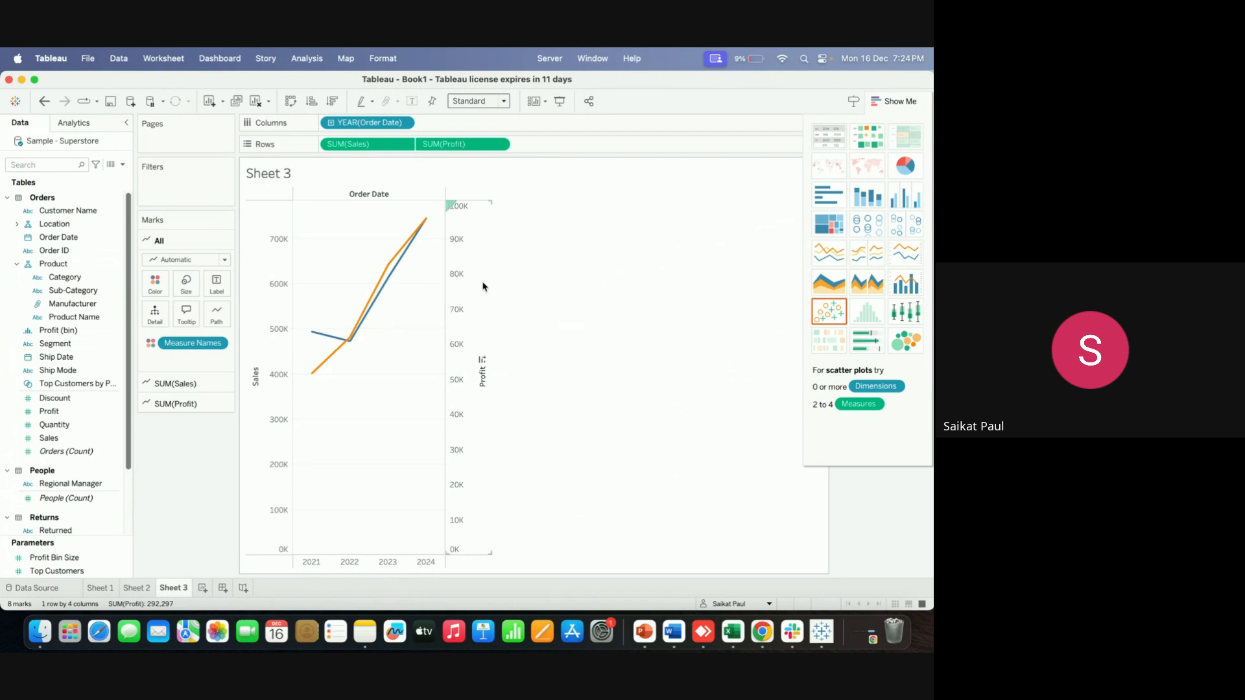
right_click(458, 265)
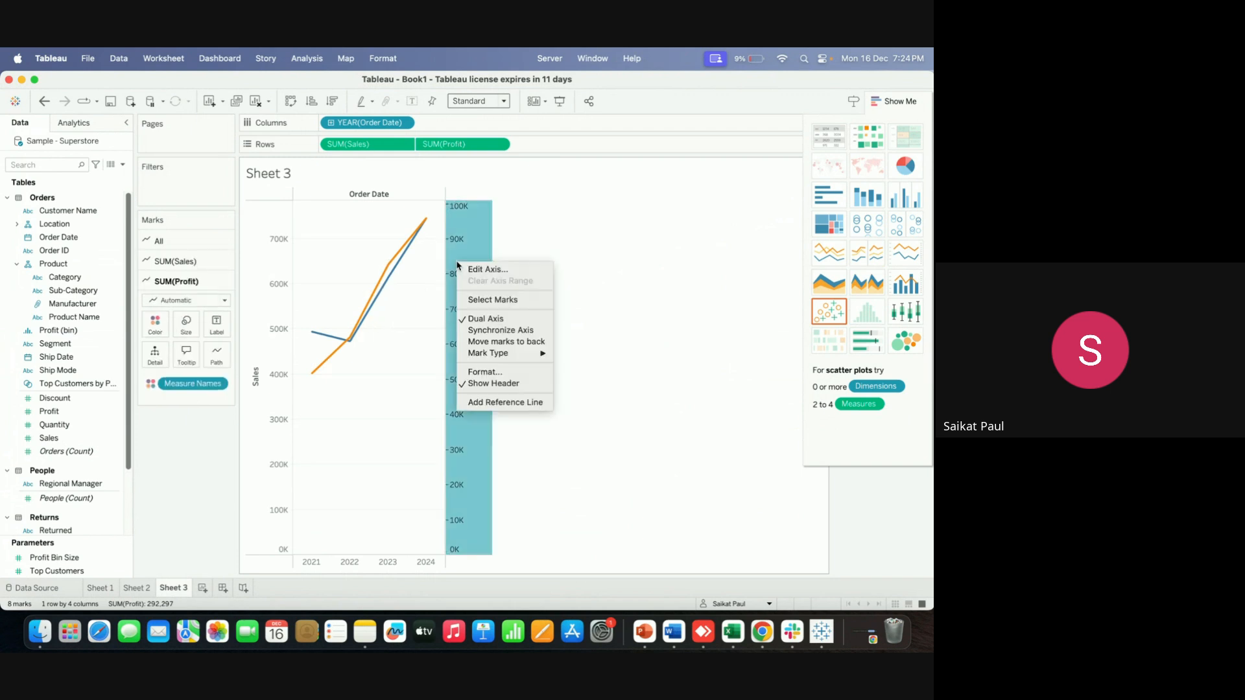
click(488, 330)
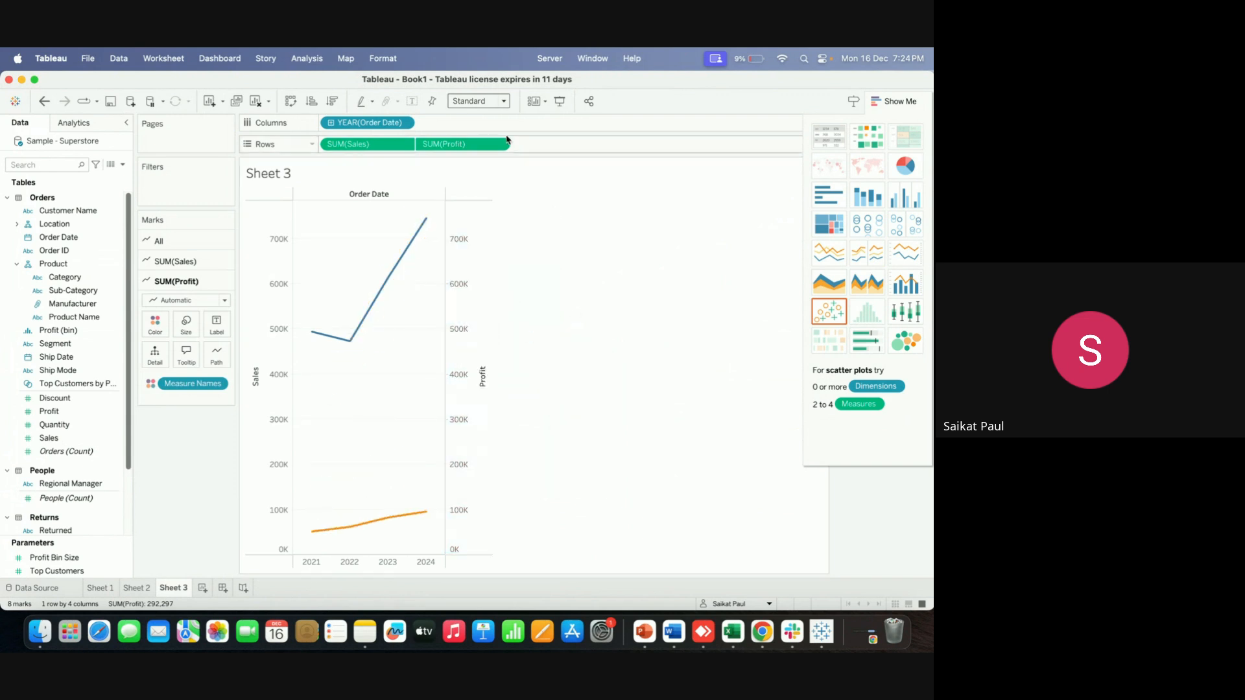
click(503, 101)
click(470, 143)
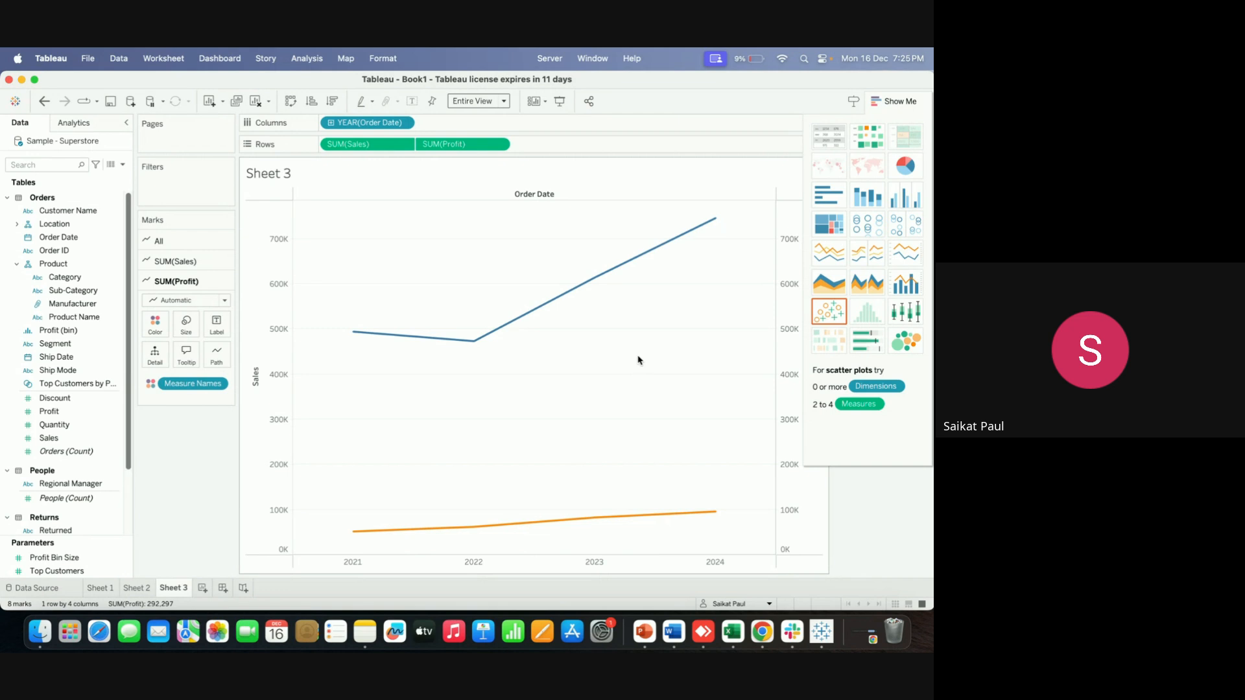
Try showing Order Date by quarter within each year, and by discrete quarter alone
click(332, 124)
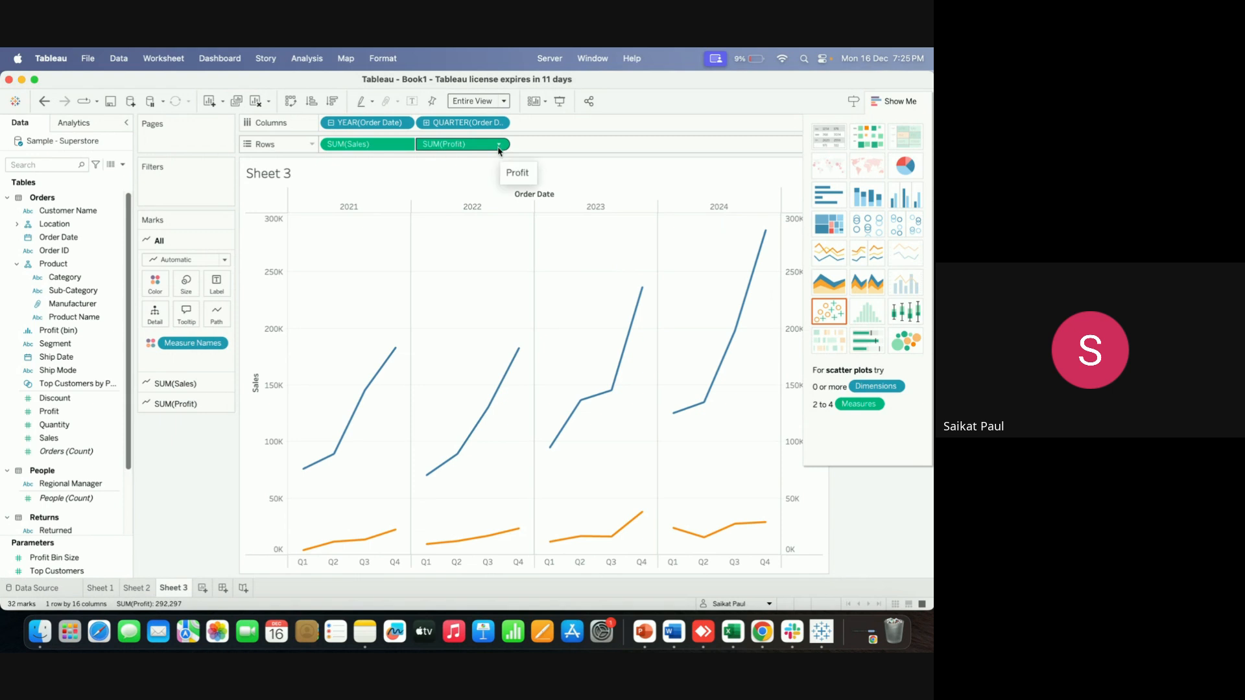
click(332, 123)
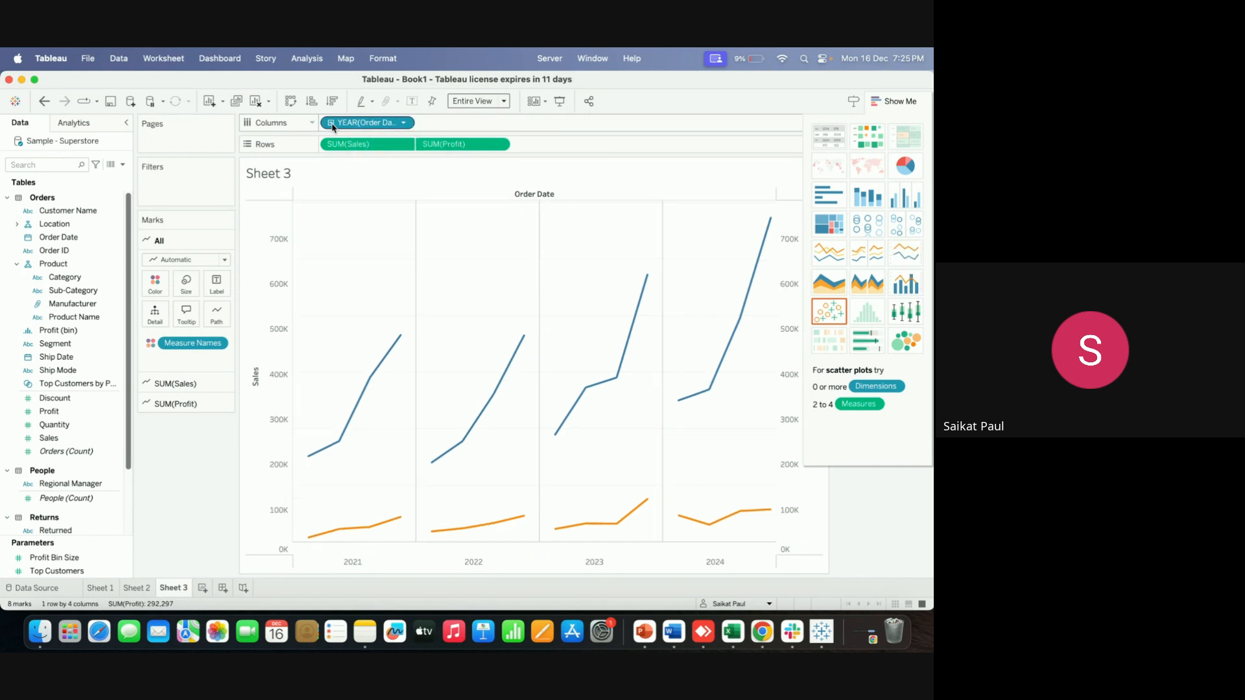
click(402, 122)
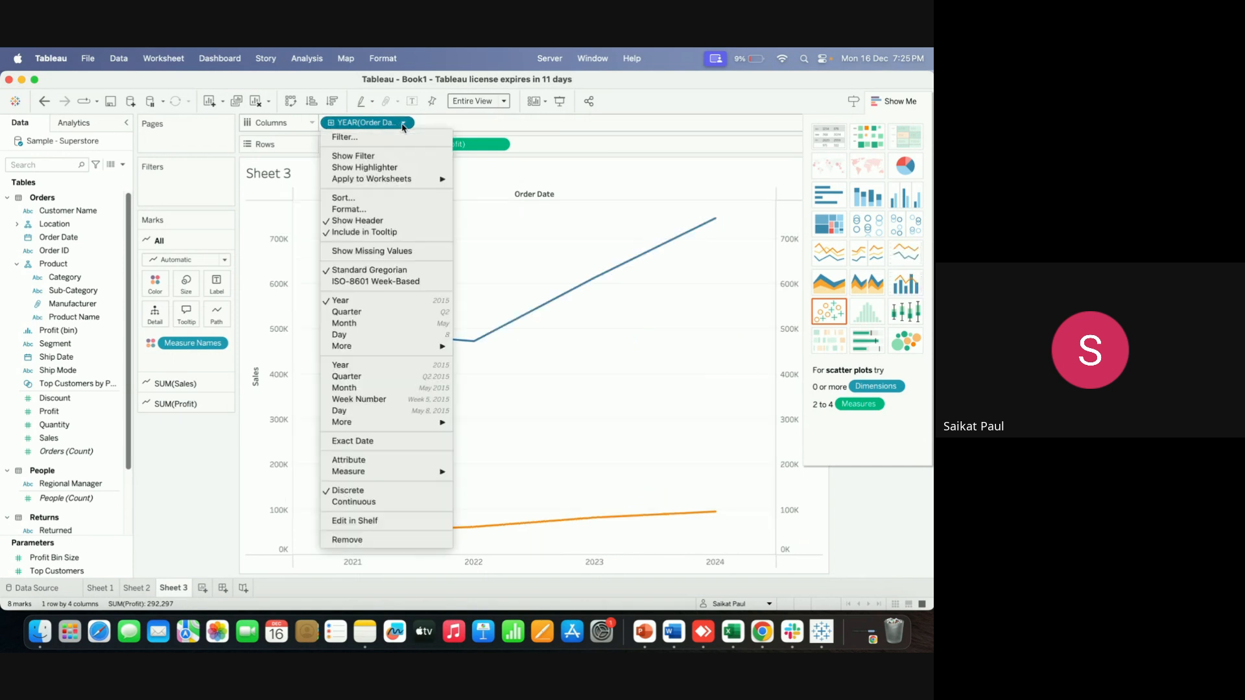
click(383, 312)
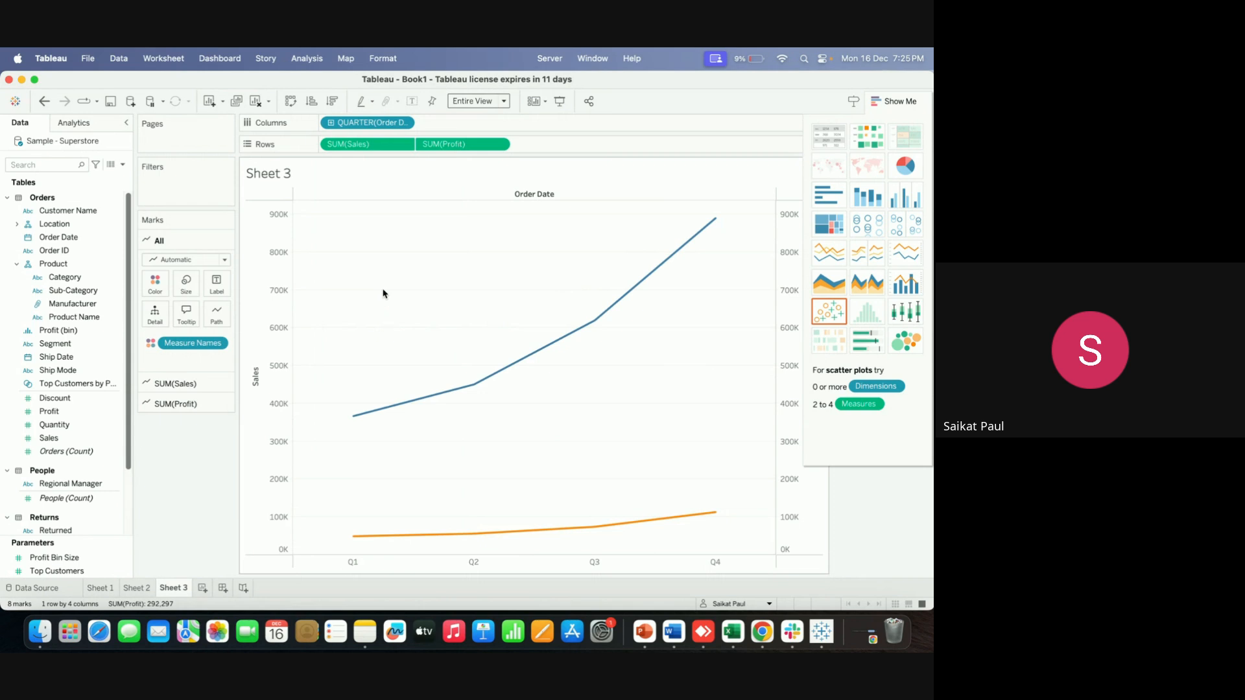
Make Order Date on the columns continuous at the quarter-and-year level, and hide the chart type suggestions
click(403, 122)
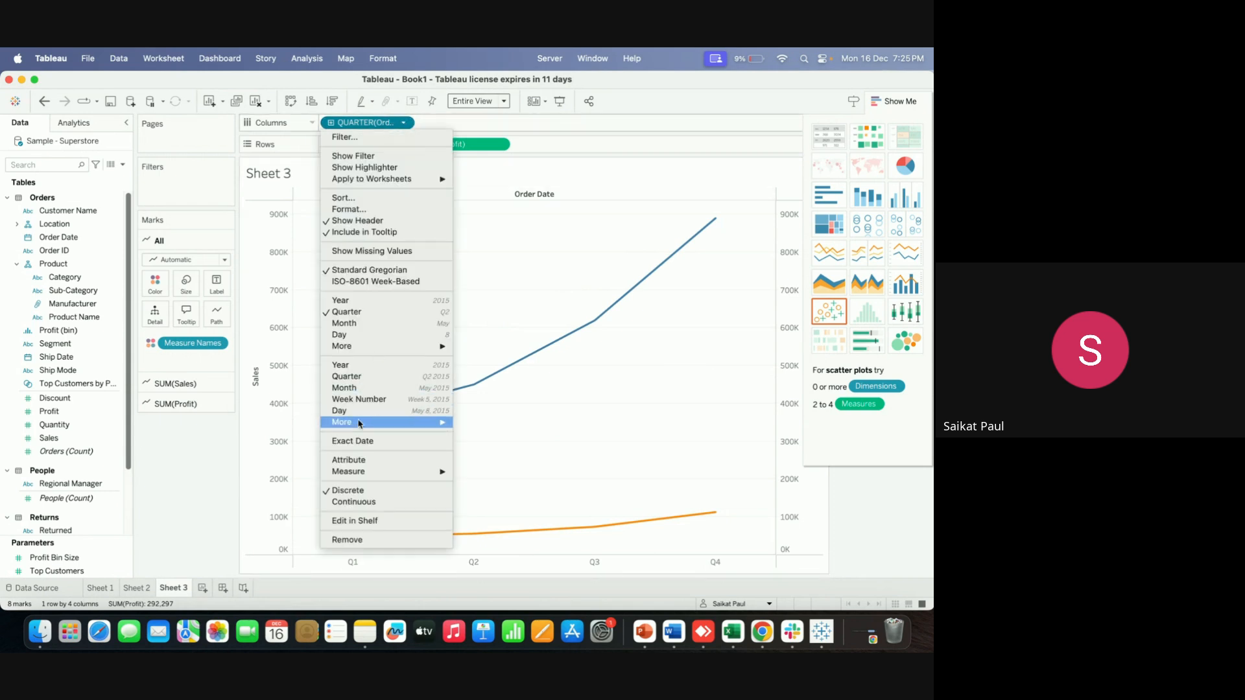
click(367, 503)
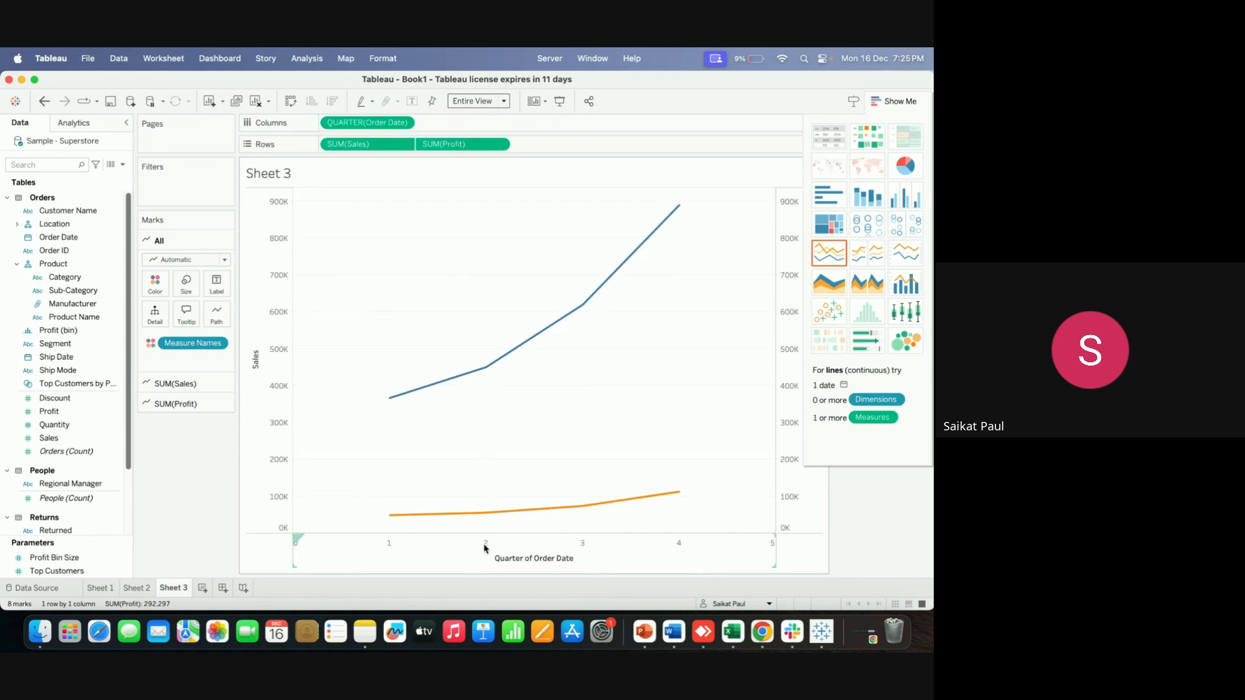
click(409, 127)
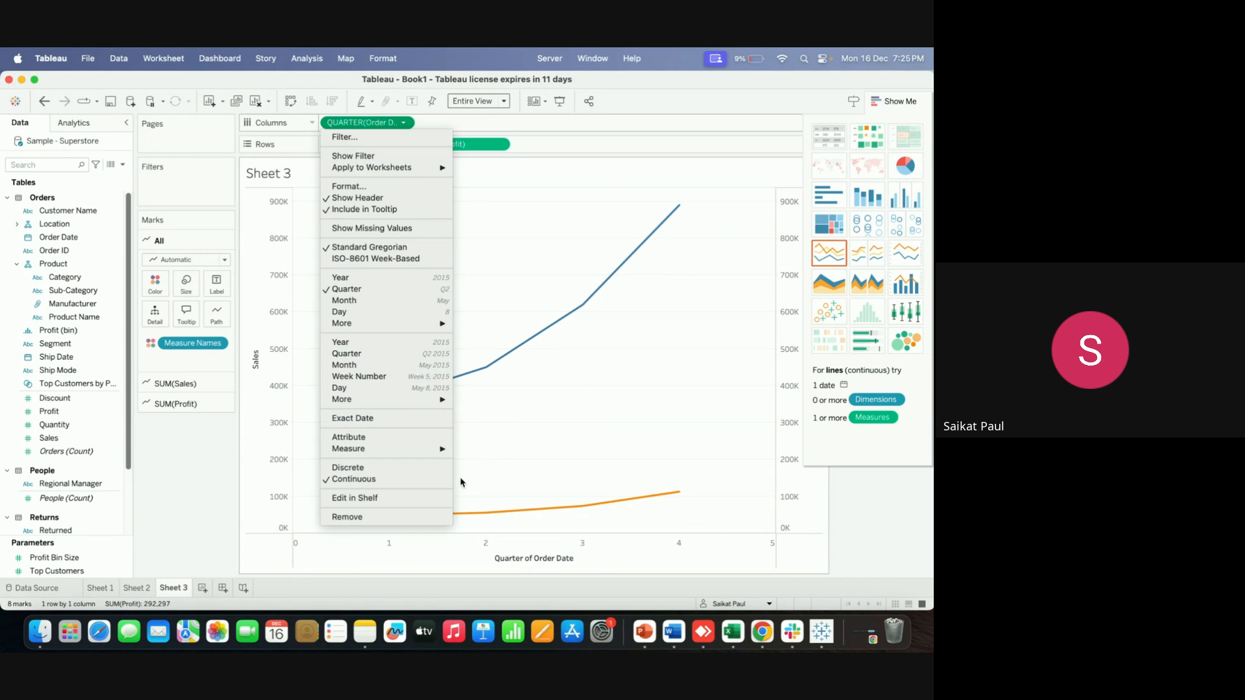
click(370, 355)
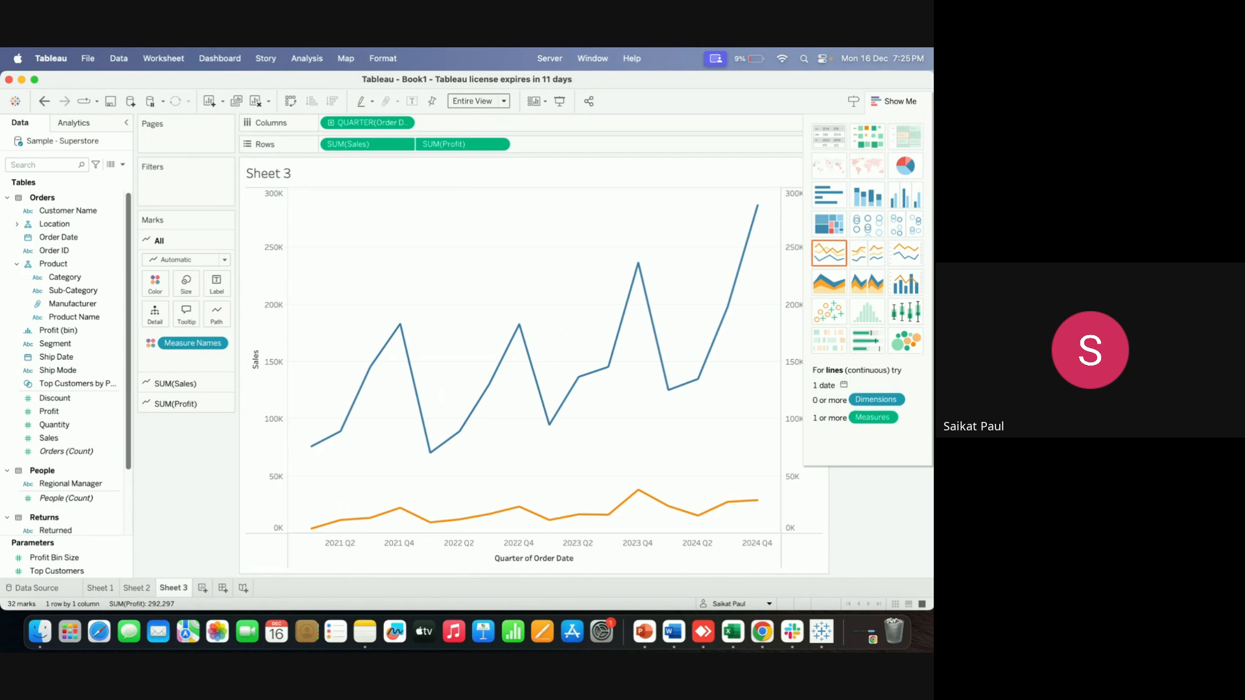
click(895, 102)
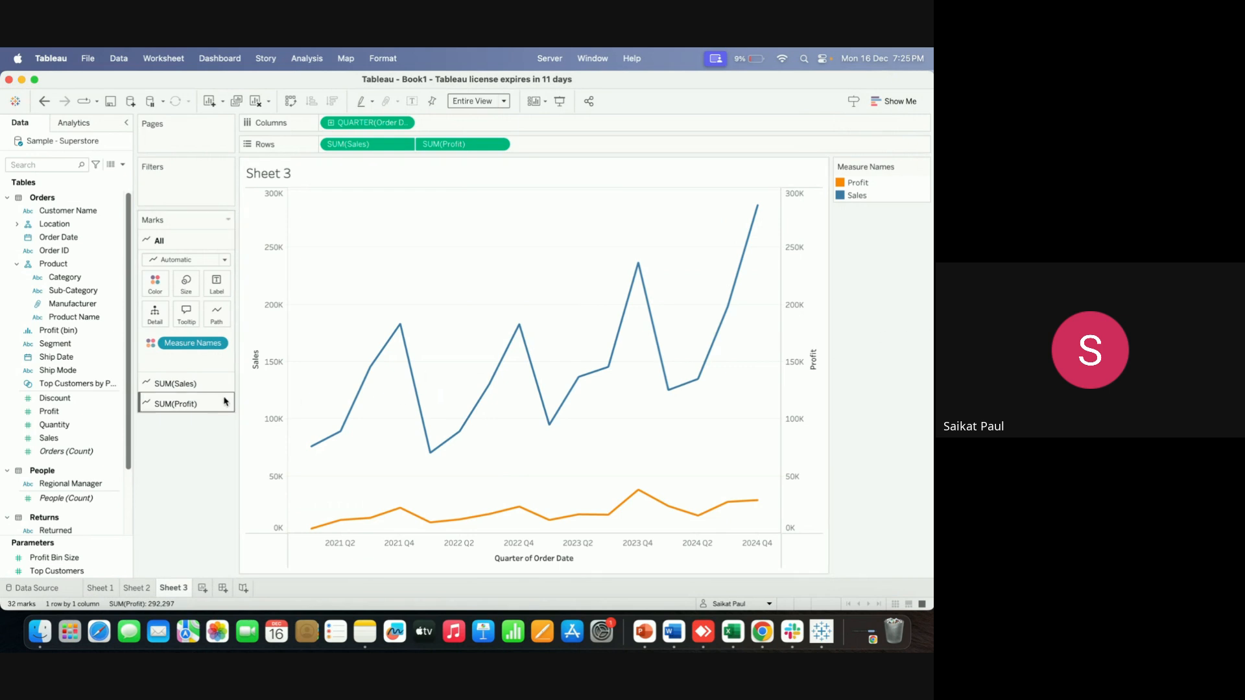
Label the Sales line's marks with the Sales values
click(200, 384)
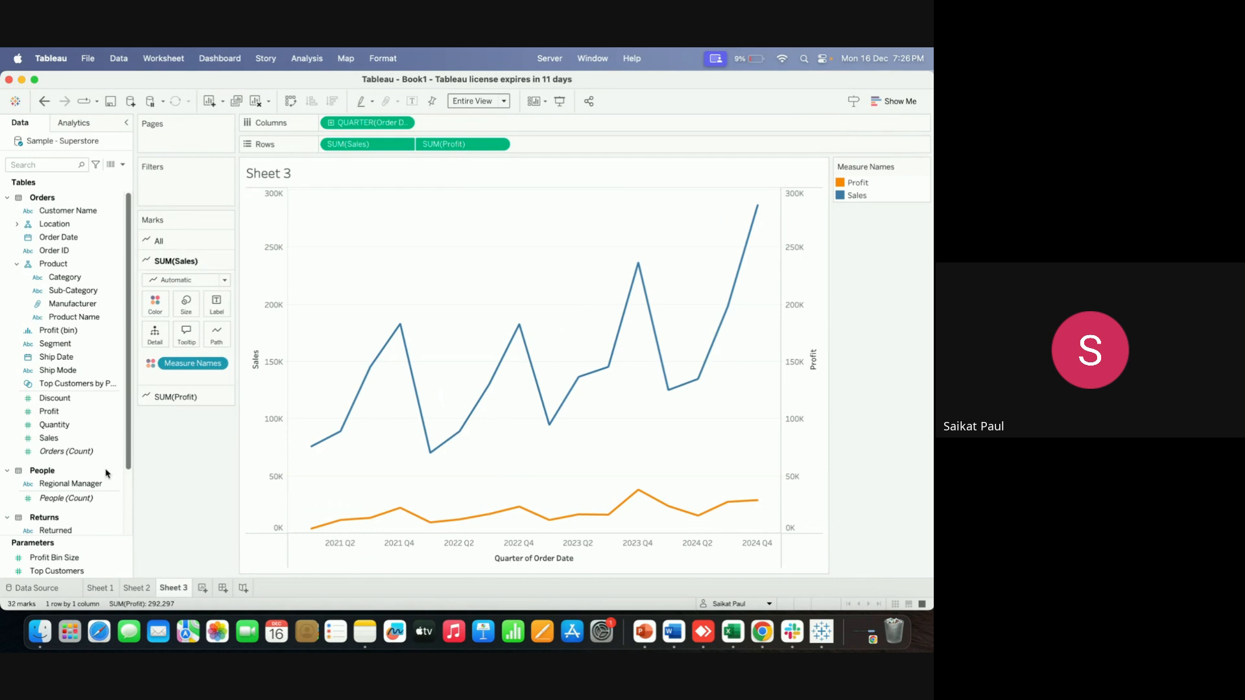
click(77, 436)
drag(77, 430, 216, 302)
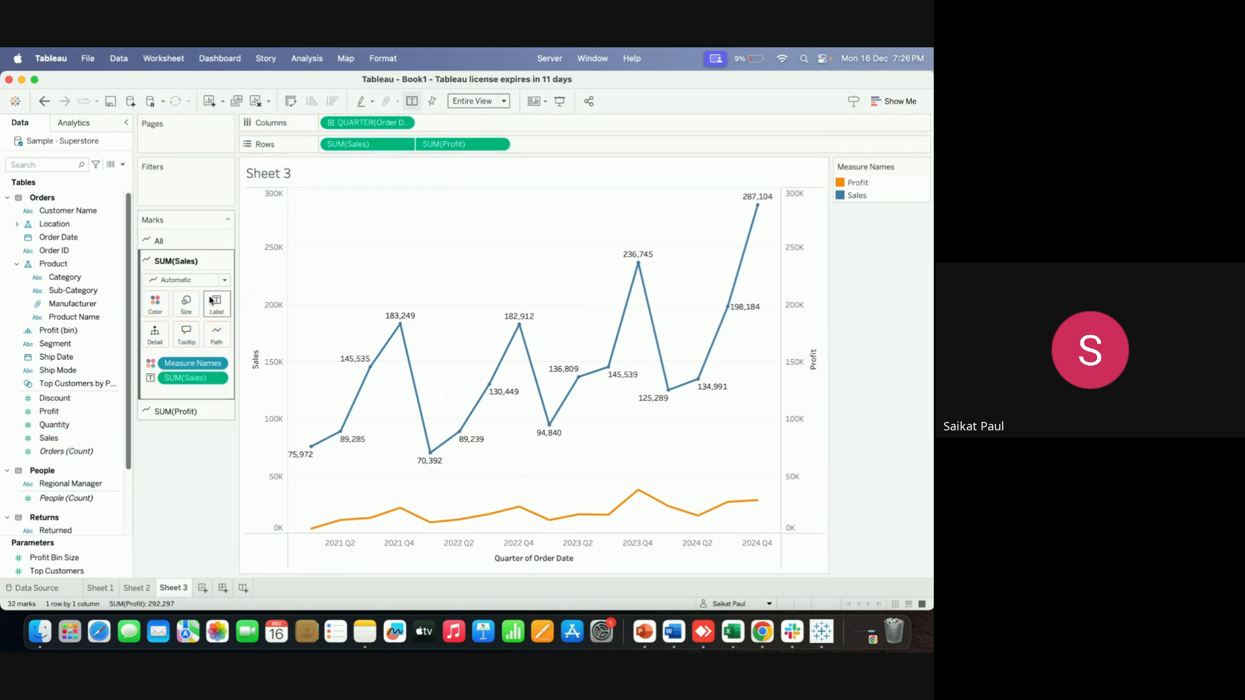
Label the Profit line's marks with the Profit values
click(188, 411)
click(107, 430)
click(77, 437)
drag(49, 411, 219, 322)
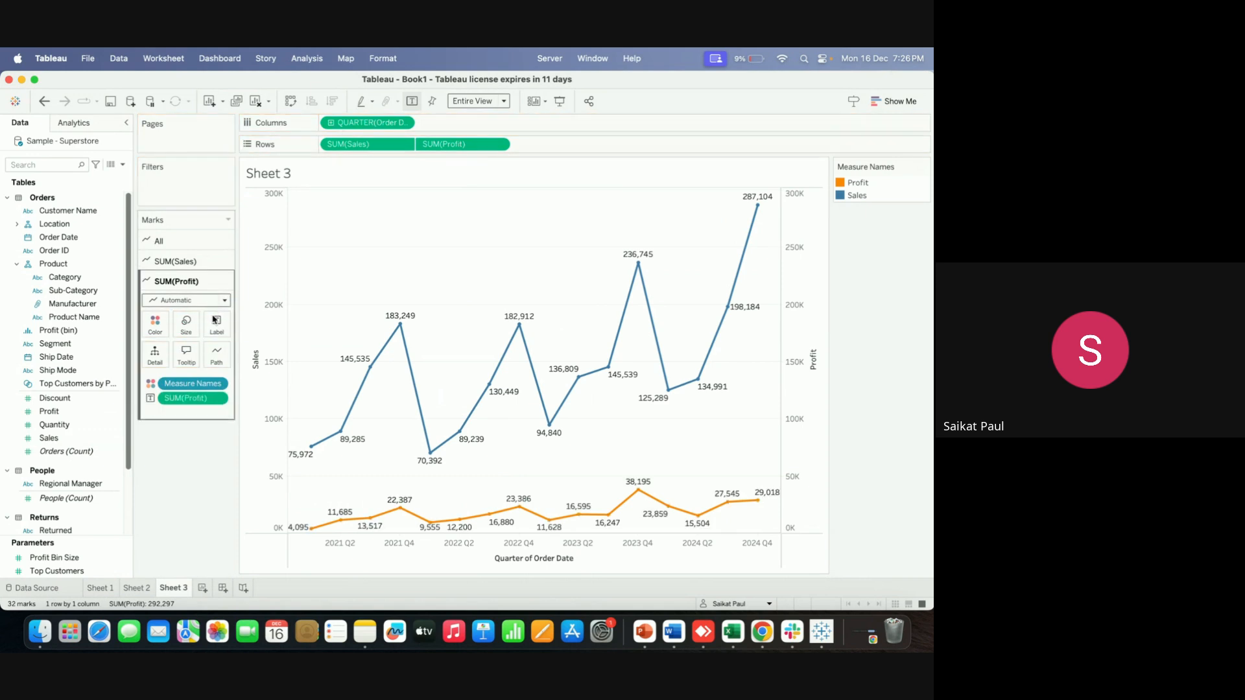
click(895, 102)
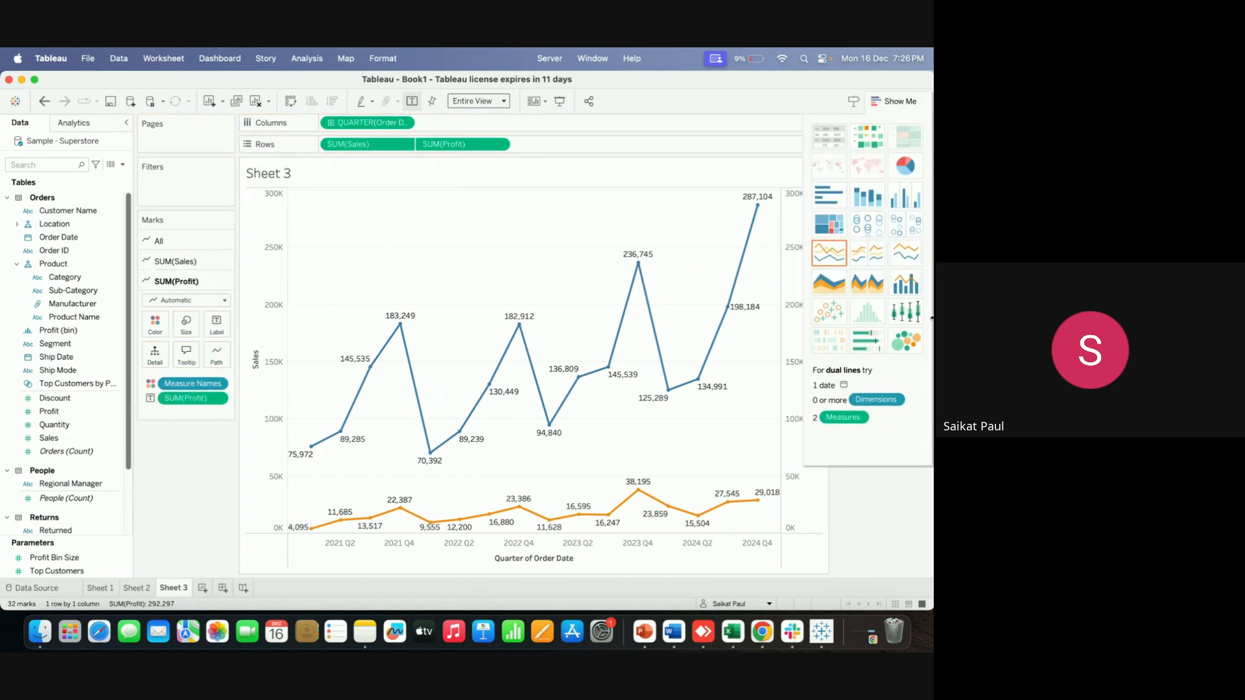
click(887, 98)
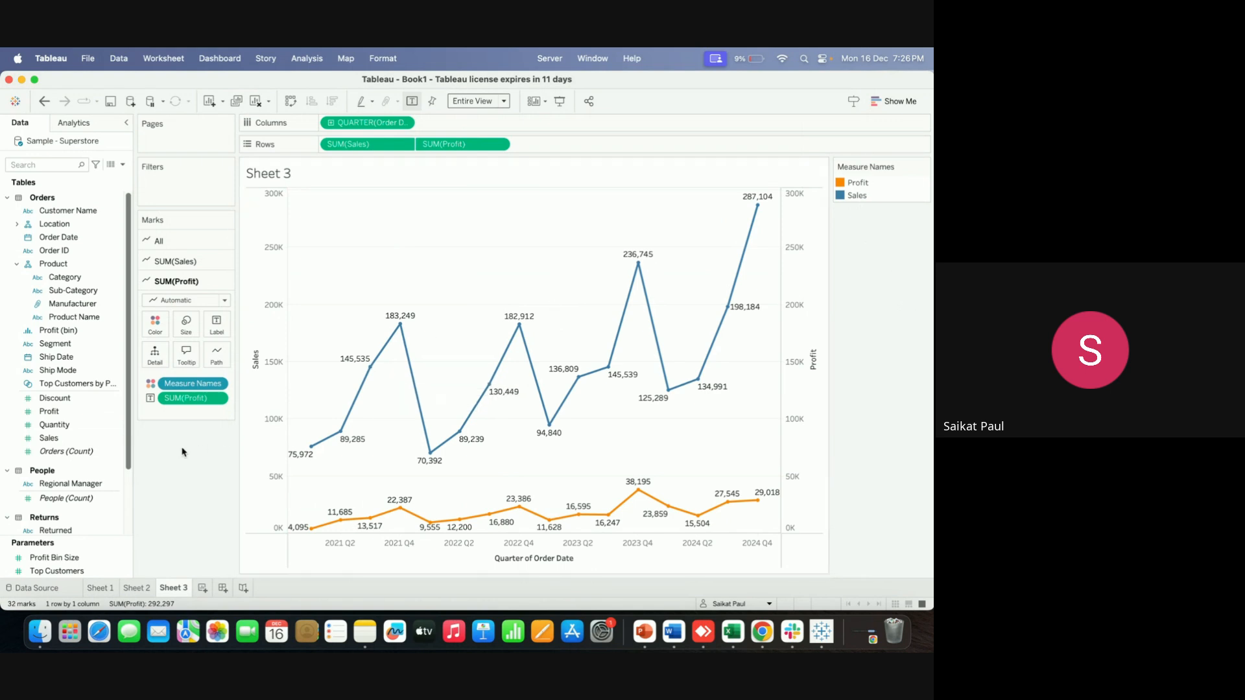
click(91, 440)
click(73, 425)
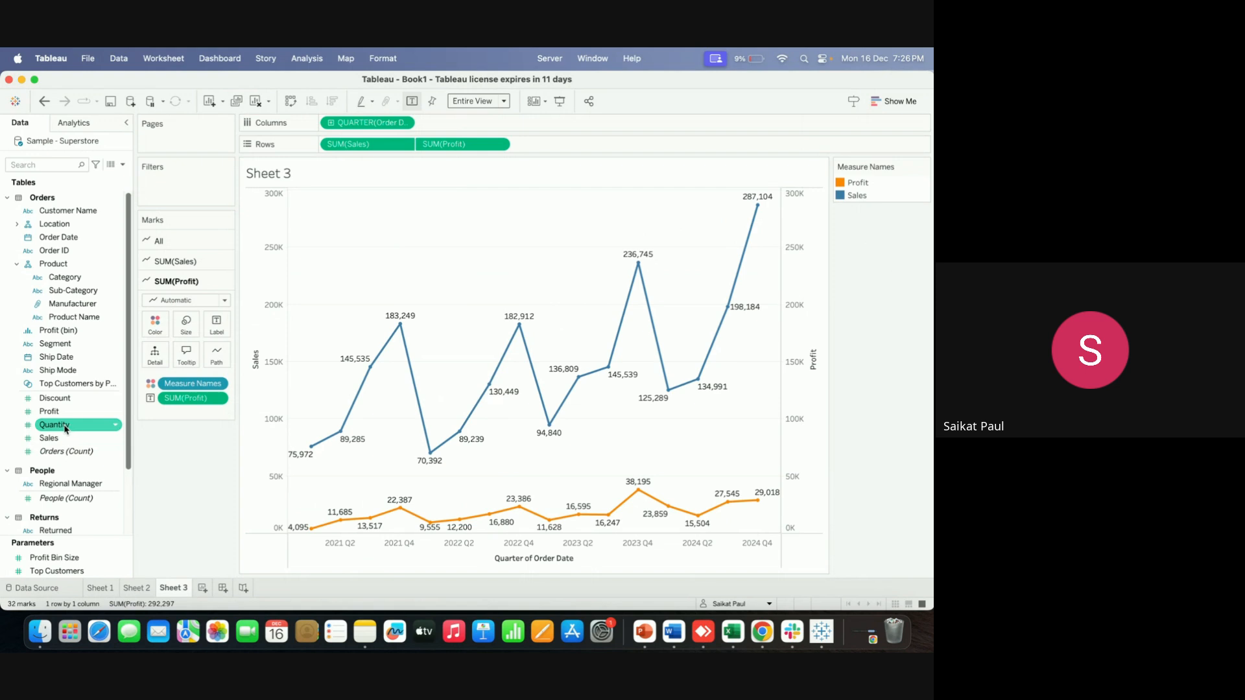
Add Quantity to the rows and combine it with Sales on the shared value axis
mouse_move(65, 428)
mouse_down()
mouse_move(252, 361)
mouse_move(556, 190)
mouse_move(565, 144)
mouse_up()
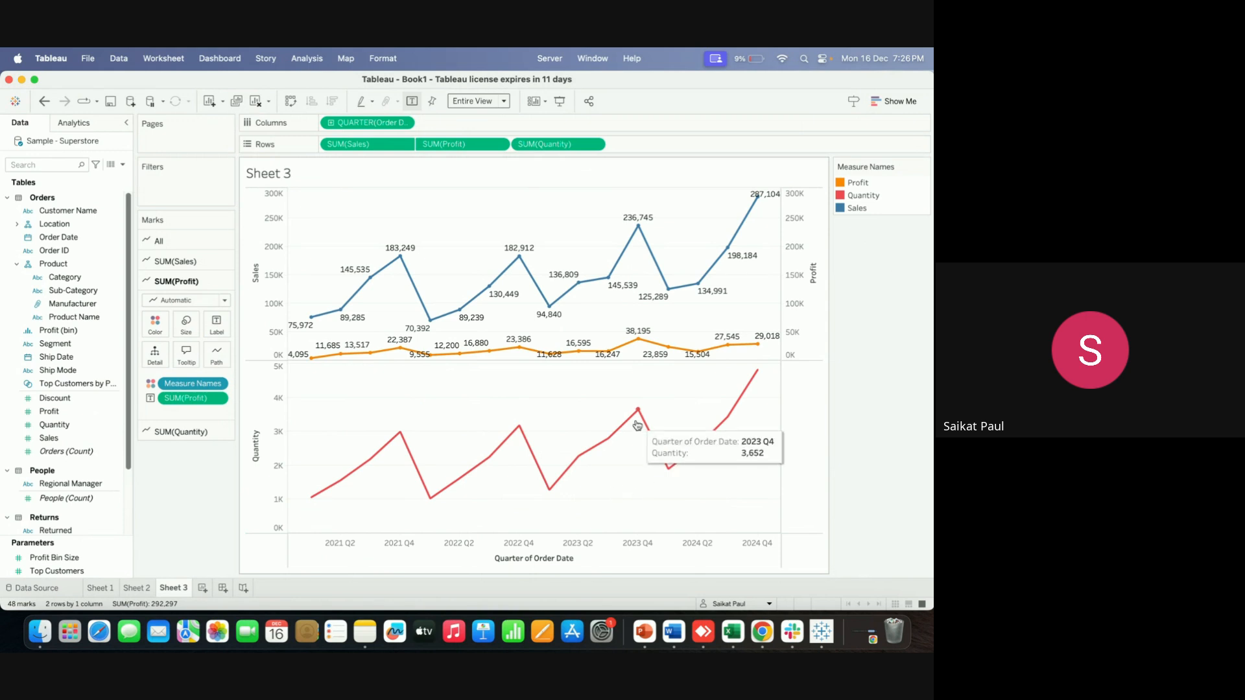
drag(553, 144, 270, 261)
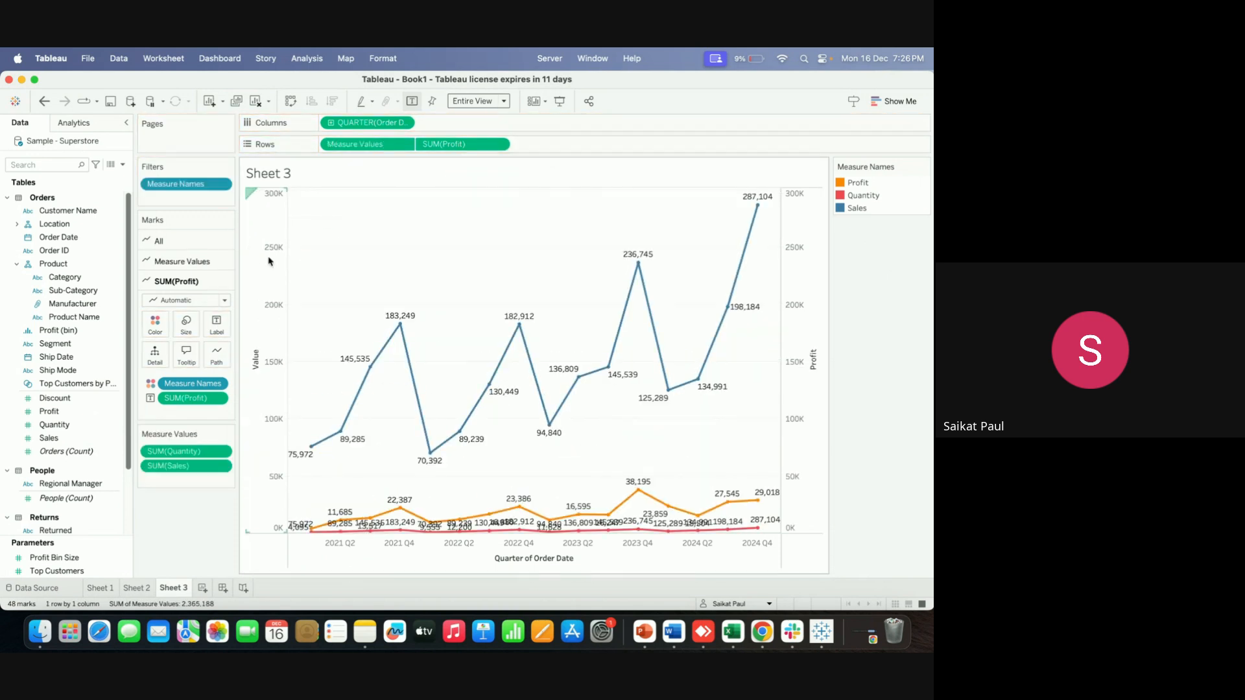
right_click(799, 354)
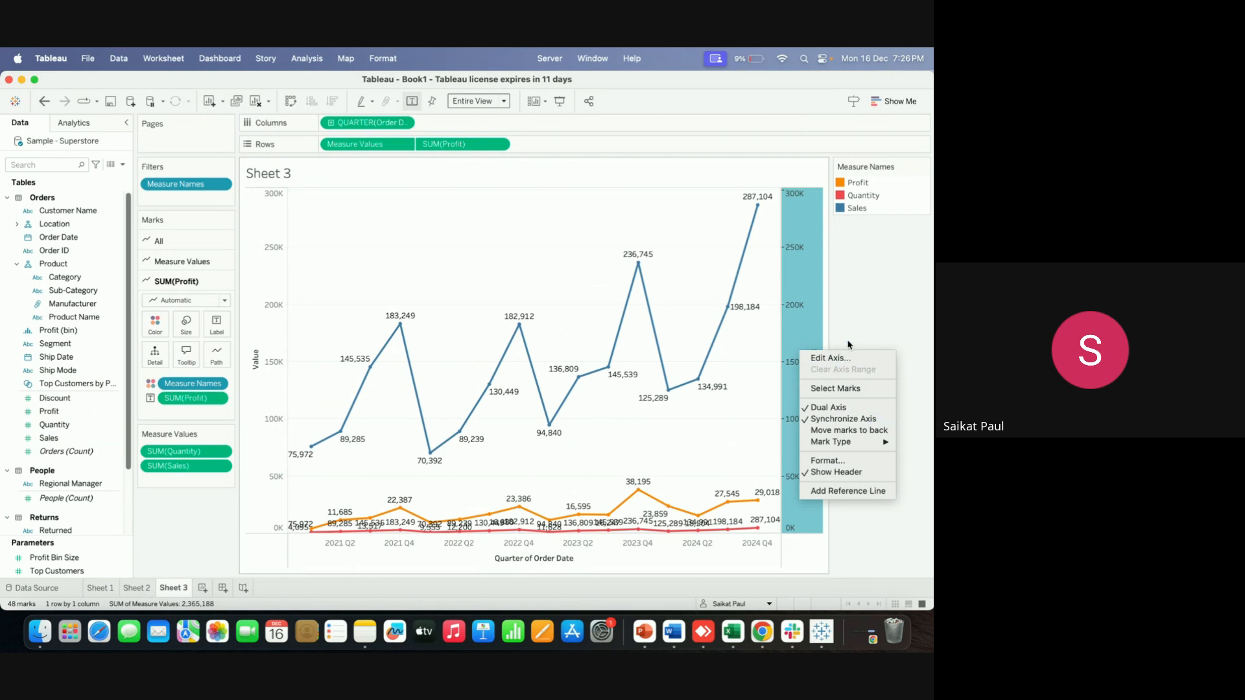
click(858, 299)
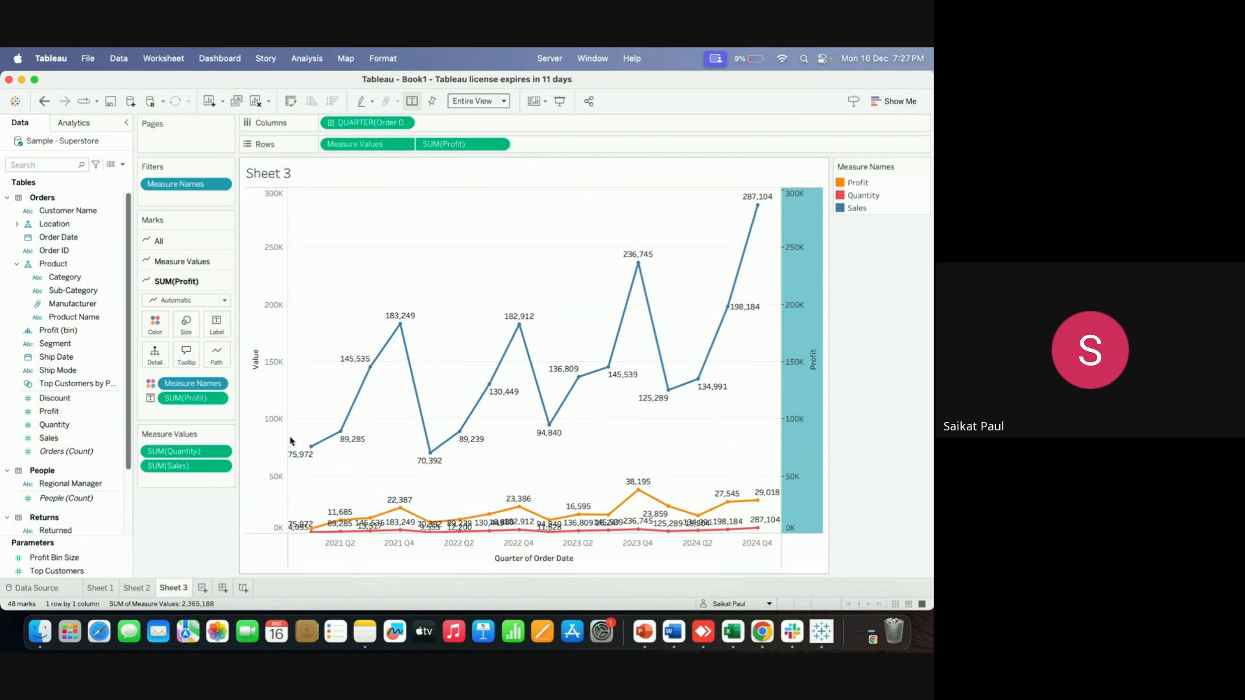
Bring the marks of the combined Value axis in front of the Profit marks
right_click(269, 308)
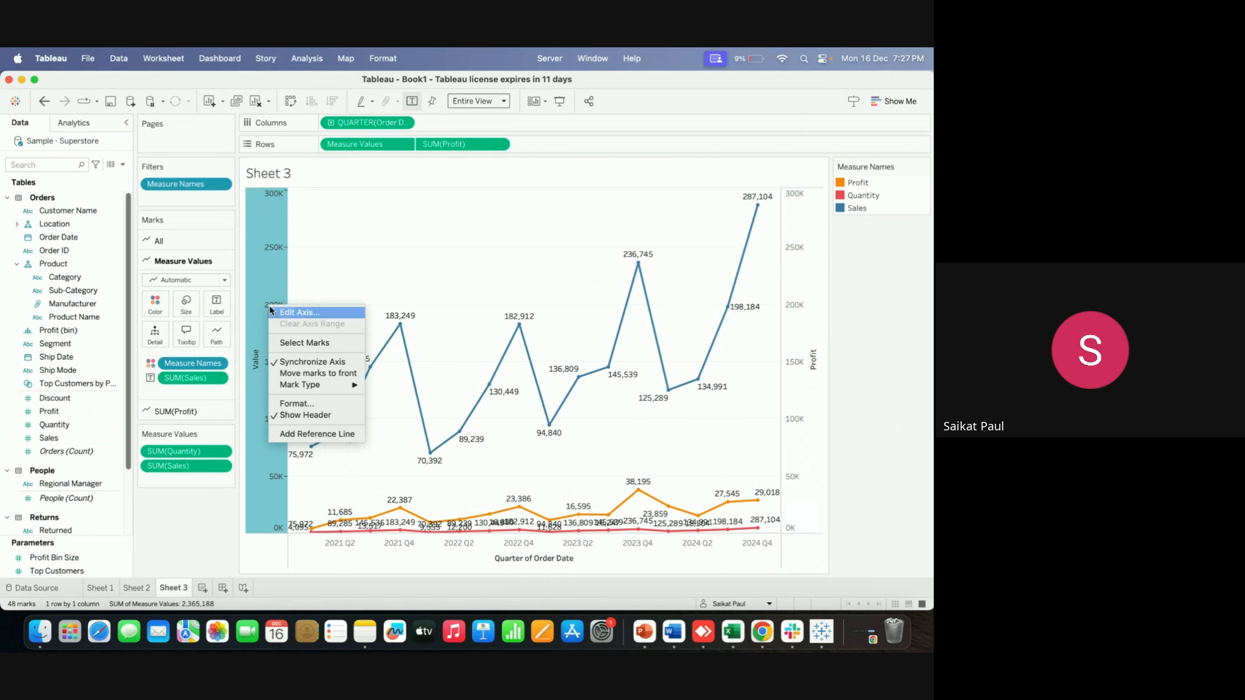
click(306, 375)
right_click(275, 338)
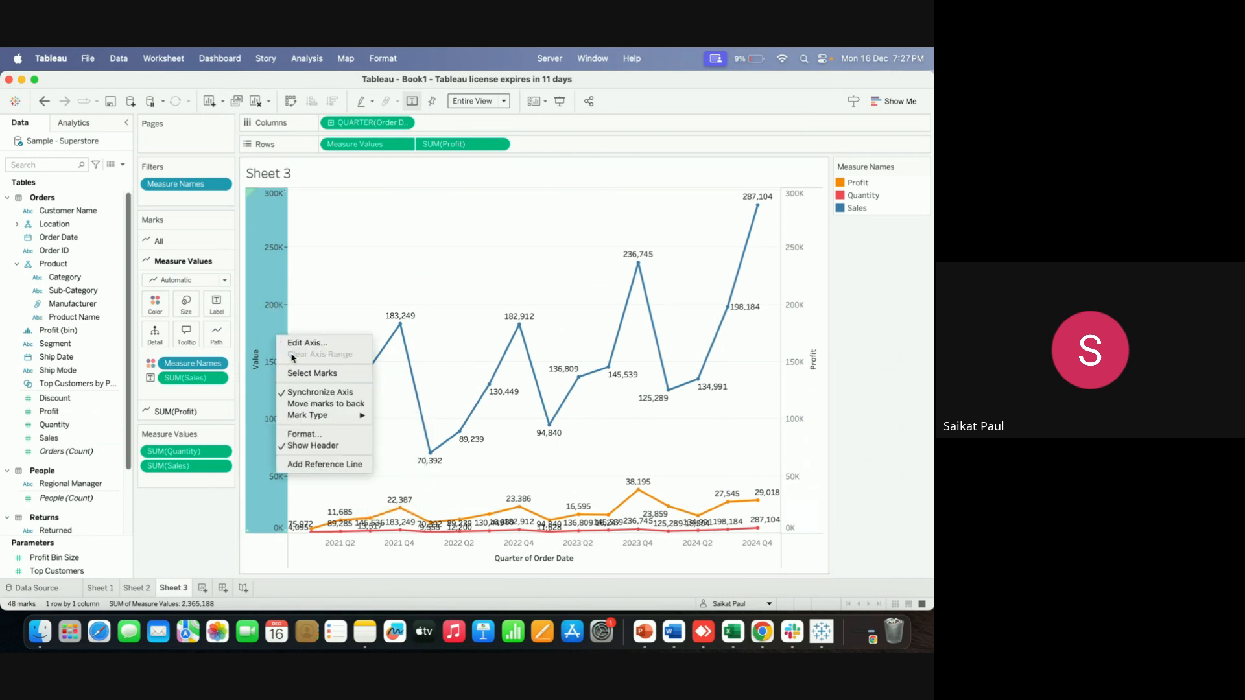
mouse_move(340, 422)
click(206, 519)
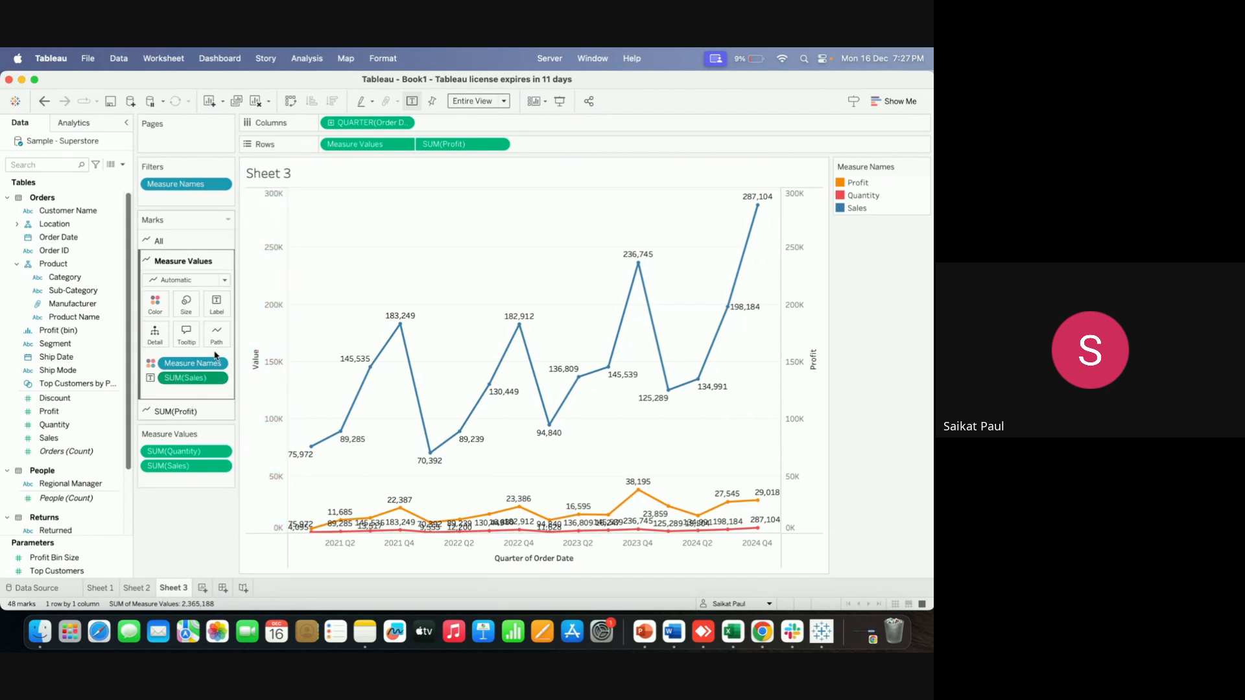
Remove the Sales labels from the Measure Values marks and the Profit labels from the Profit line
drag(199, 382, 189, 528)
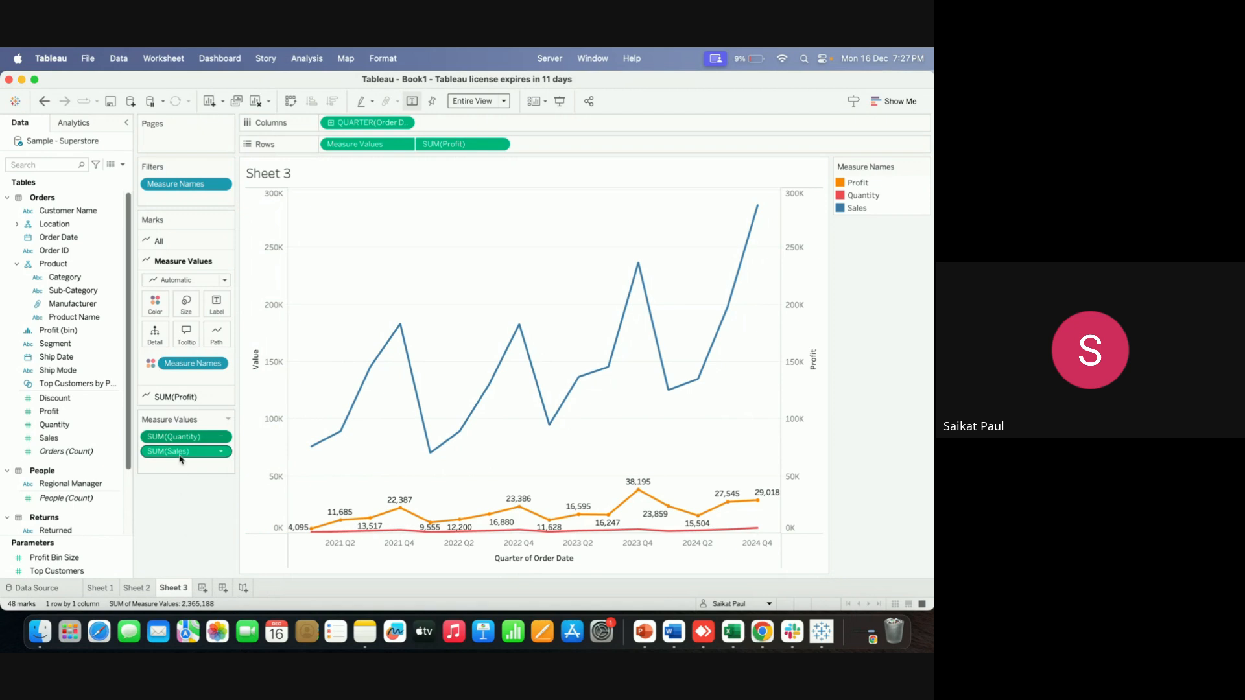
click(185, 398)
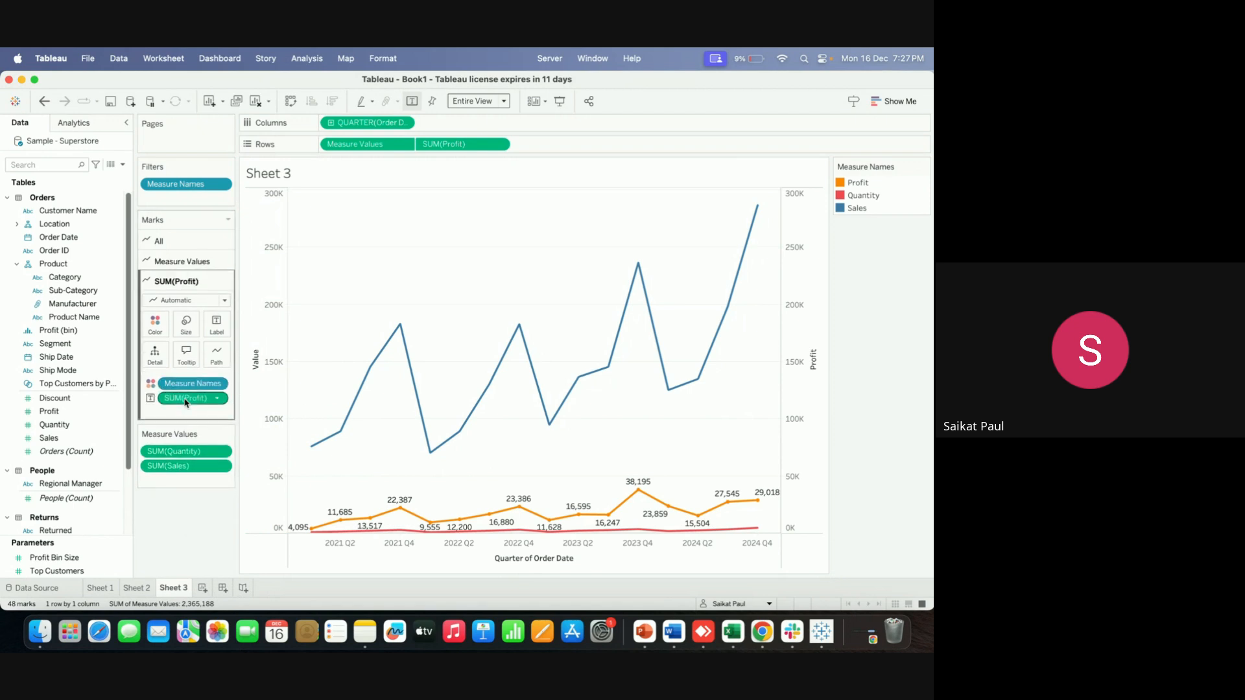
drag(196, 403, 185, 516)
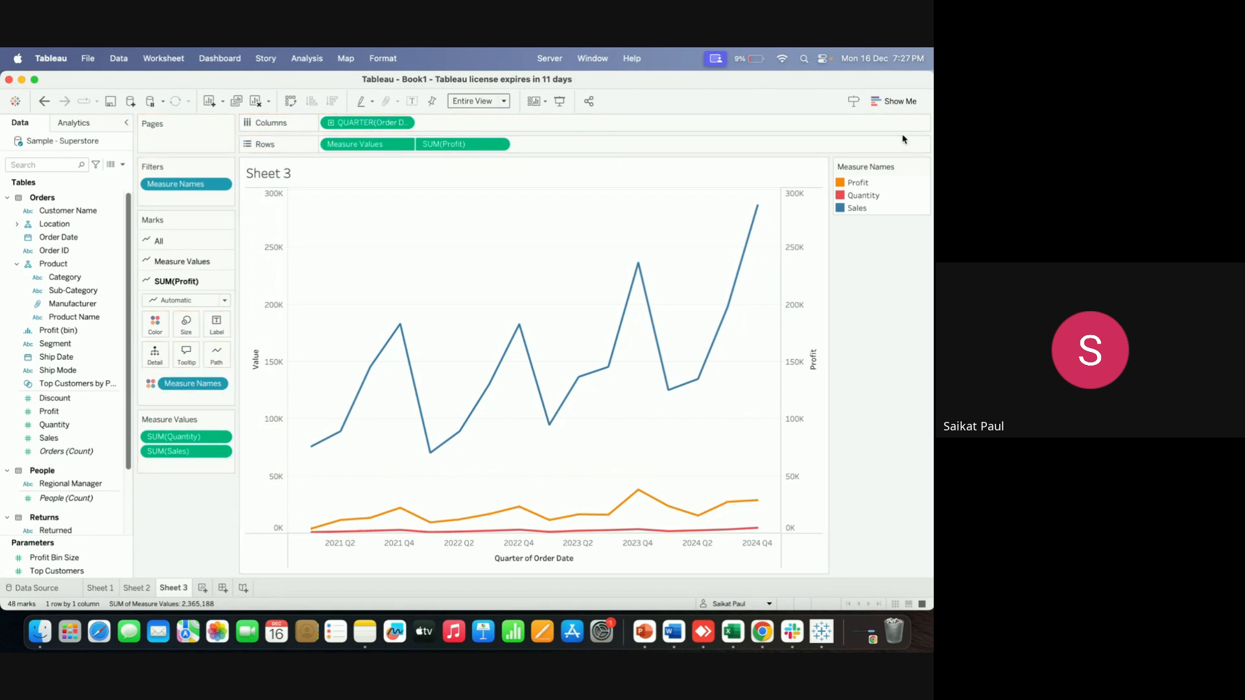
Examine the chart type suggestions and the editing options available for the Profit axis
click(908, 105)
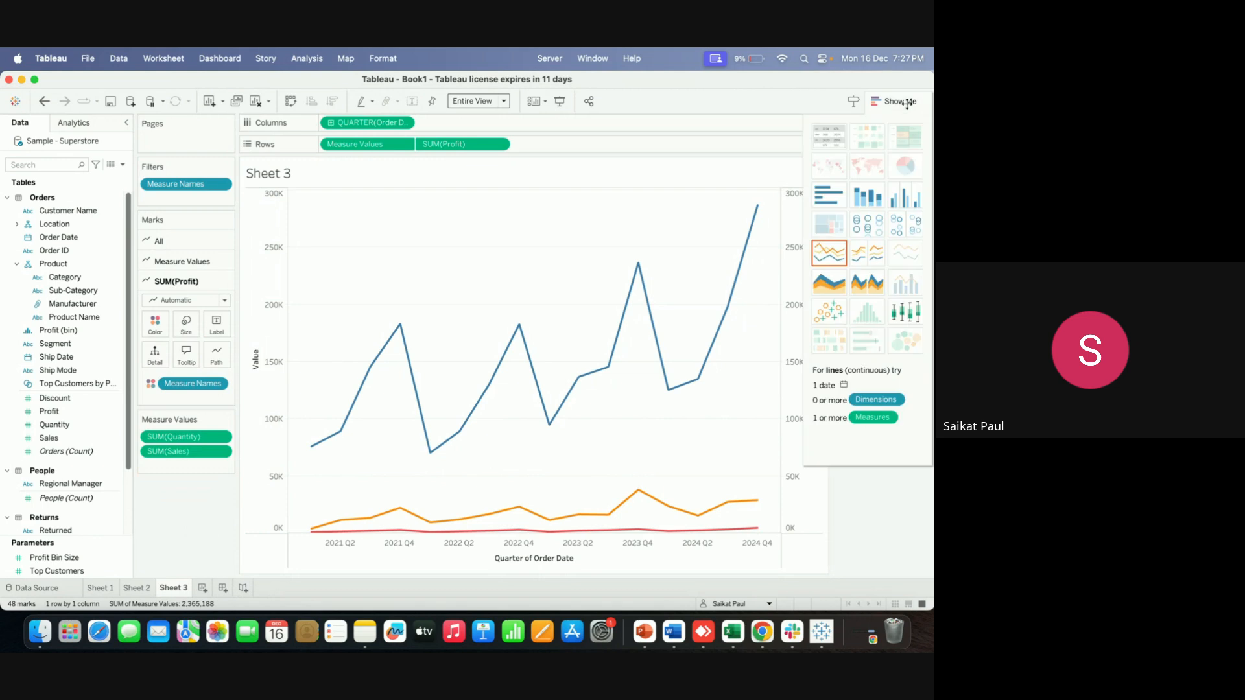
click(910, 103)
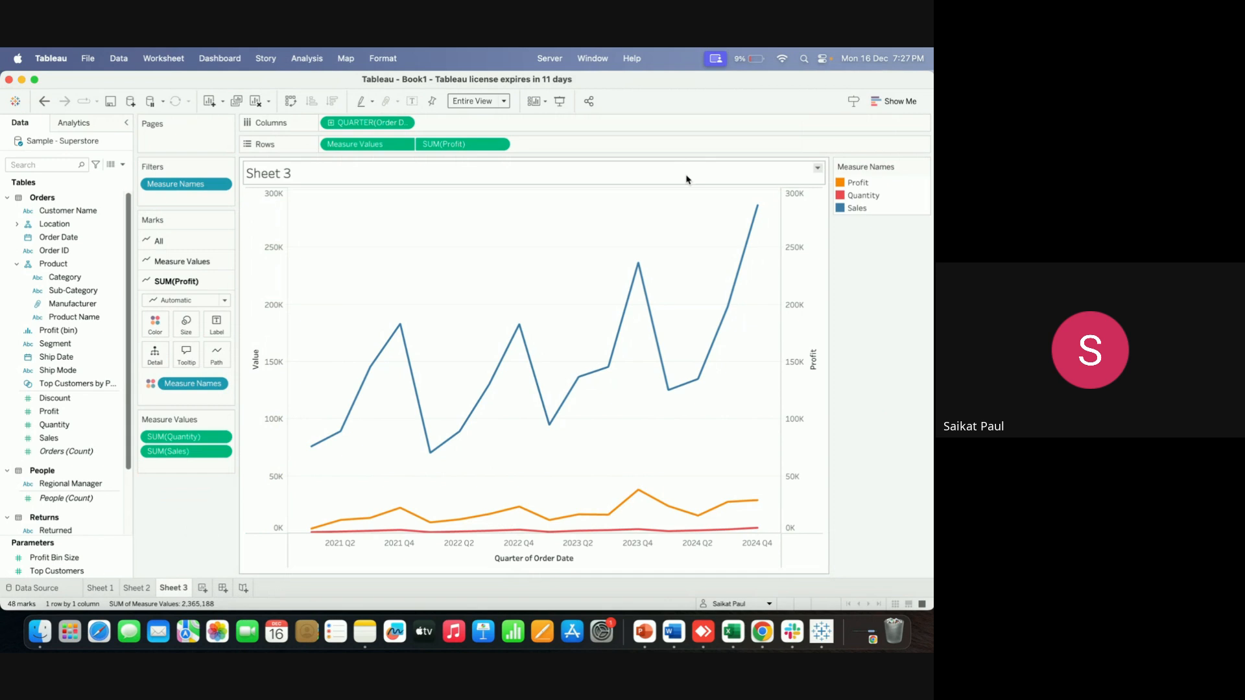
right_click(798, 227)
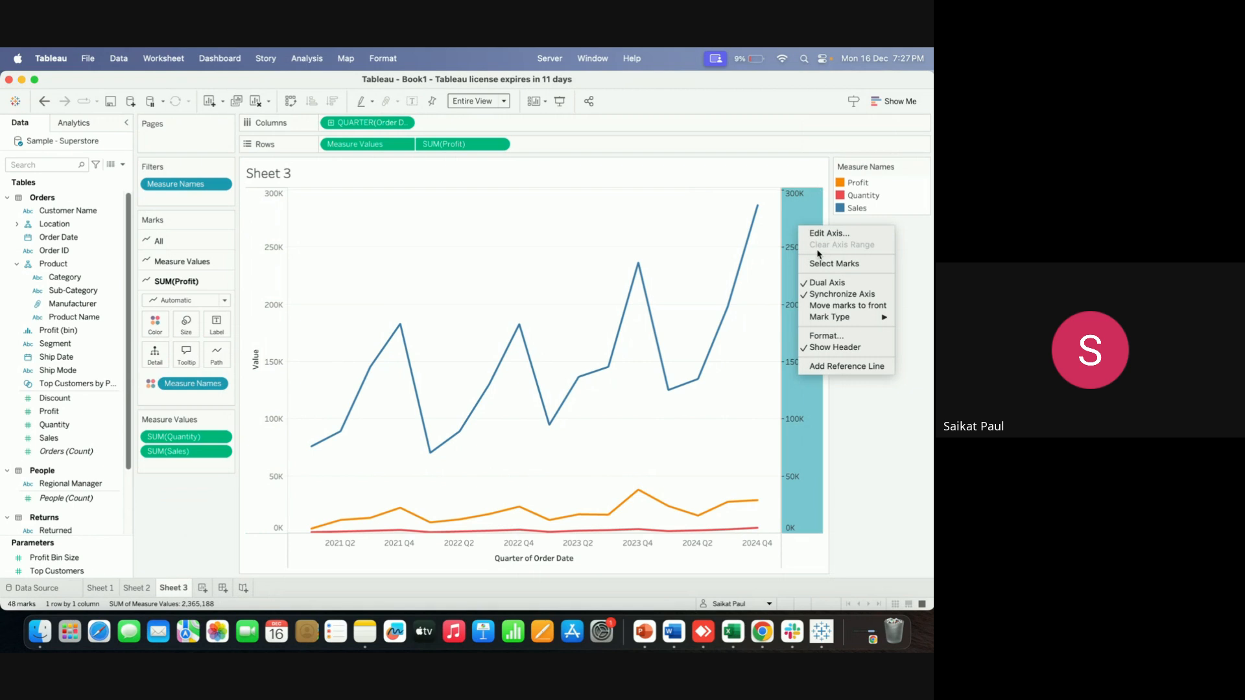
click(707, 214)
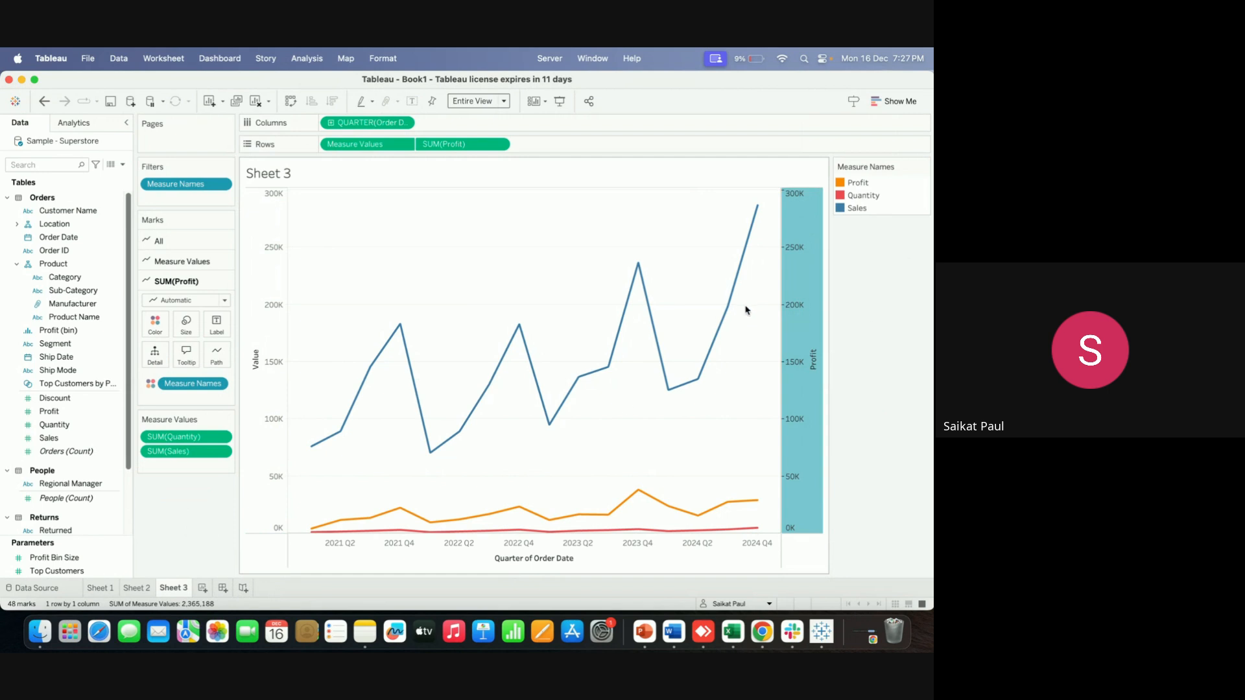
right_click(806, 308)
click(792, 252)
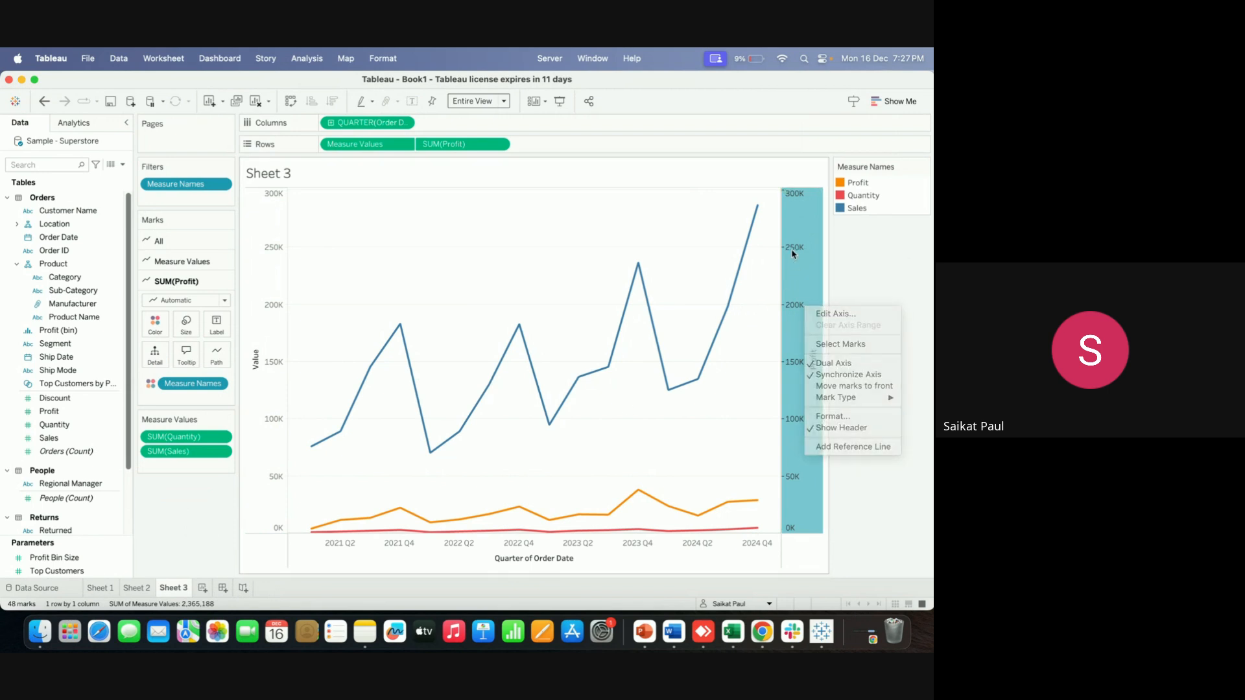
click(797, 214)
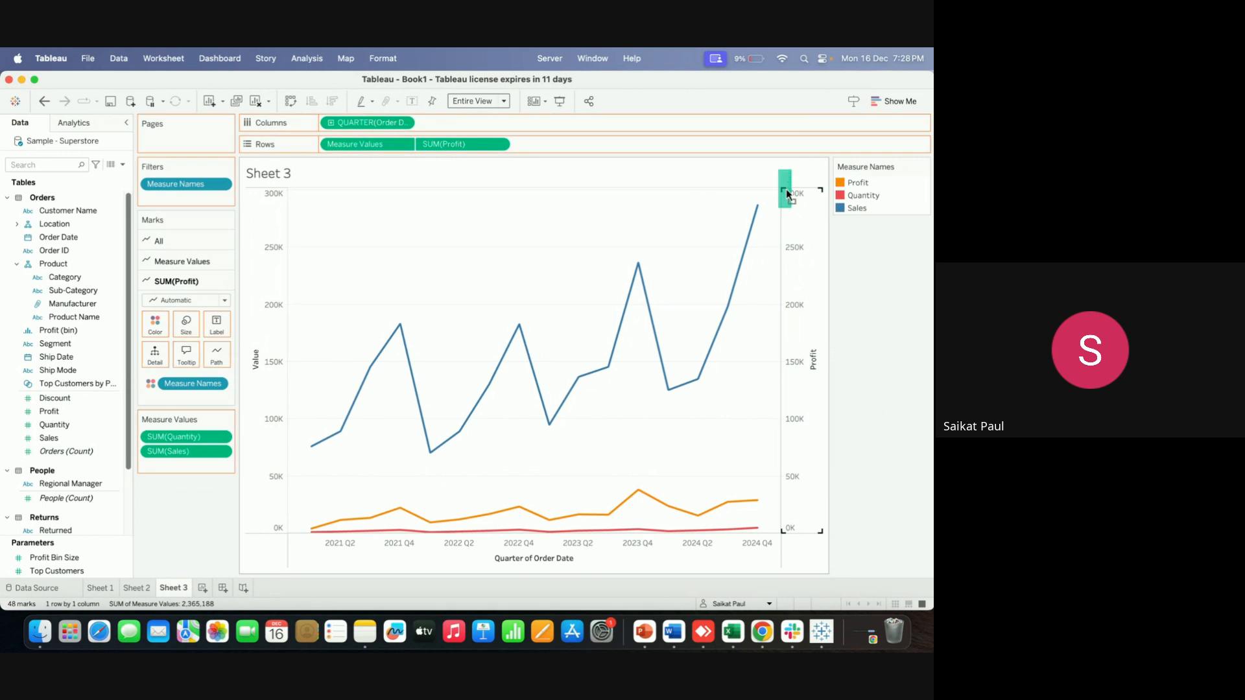
right_click(800, 199)
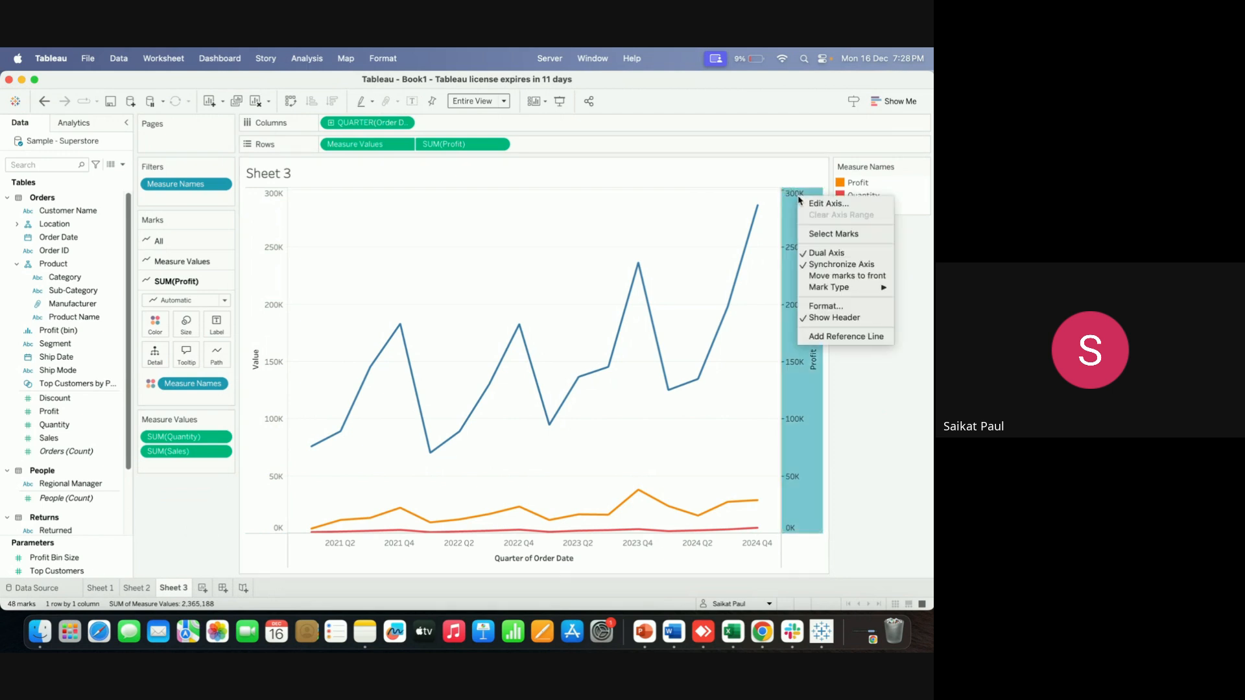
click(811, 203)
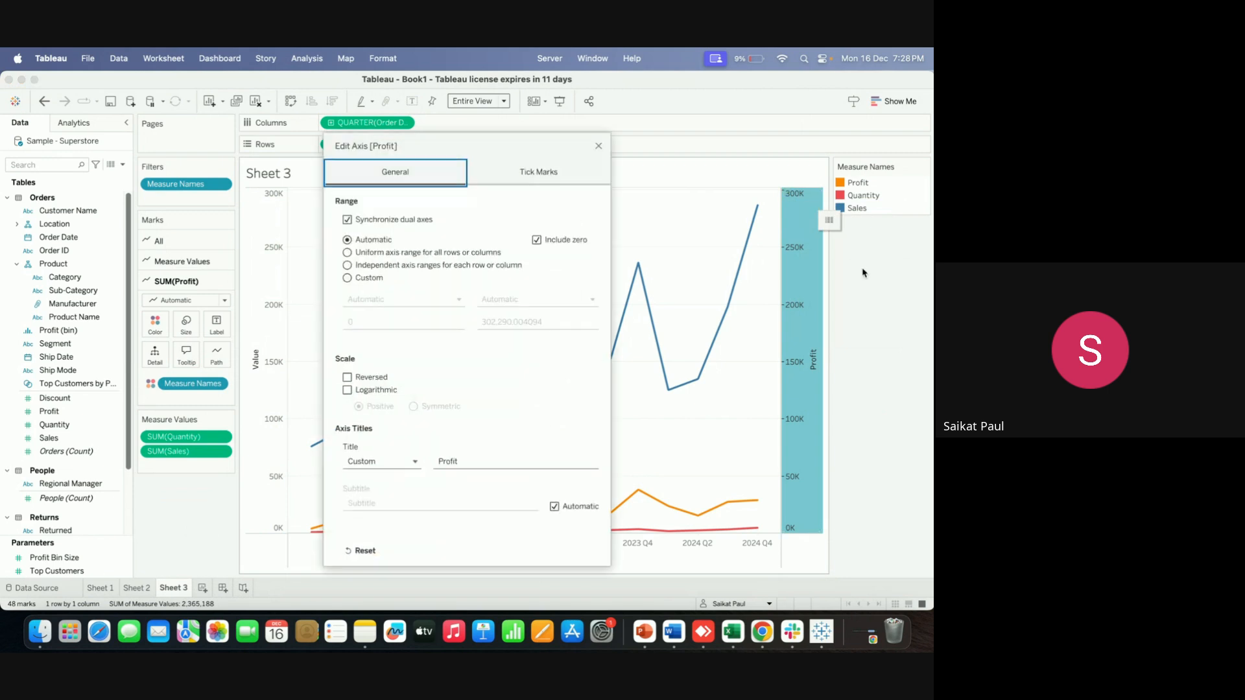
click(598, 146)
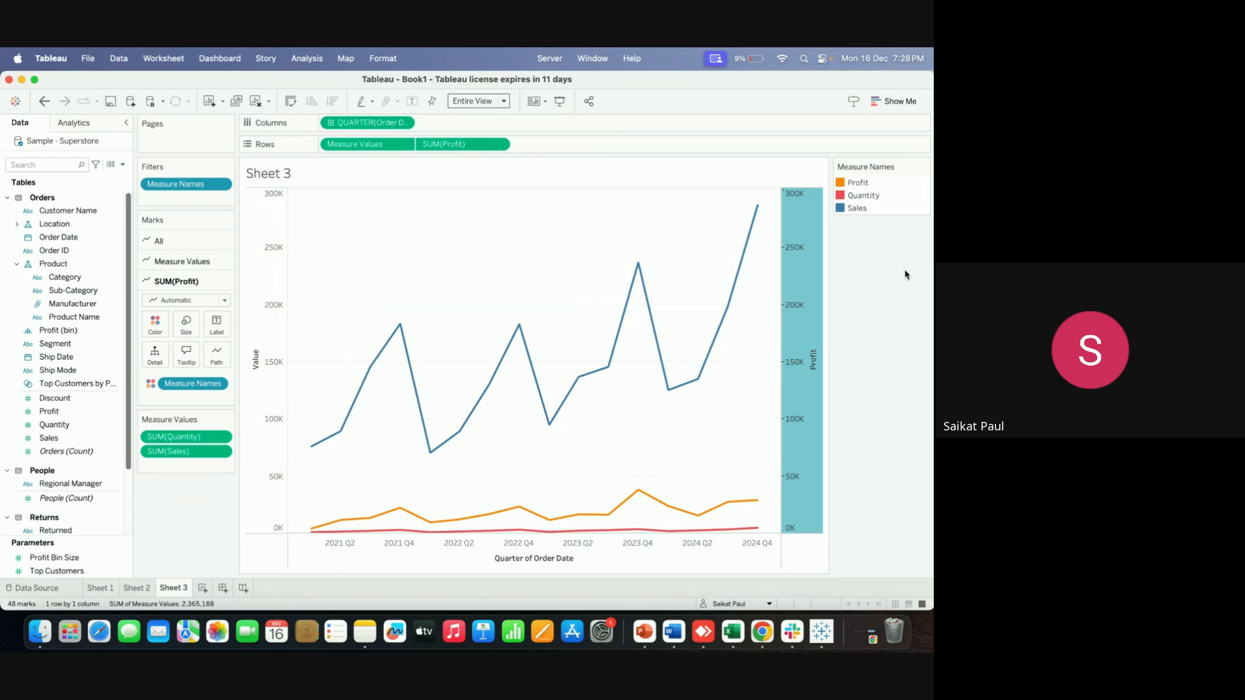
Give the Profit axis fixed major tick marks with a tick interval of 10000
right_click(799, 194)
click(822, 199)
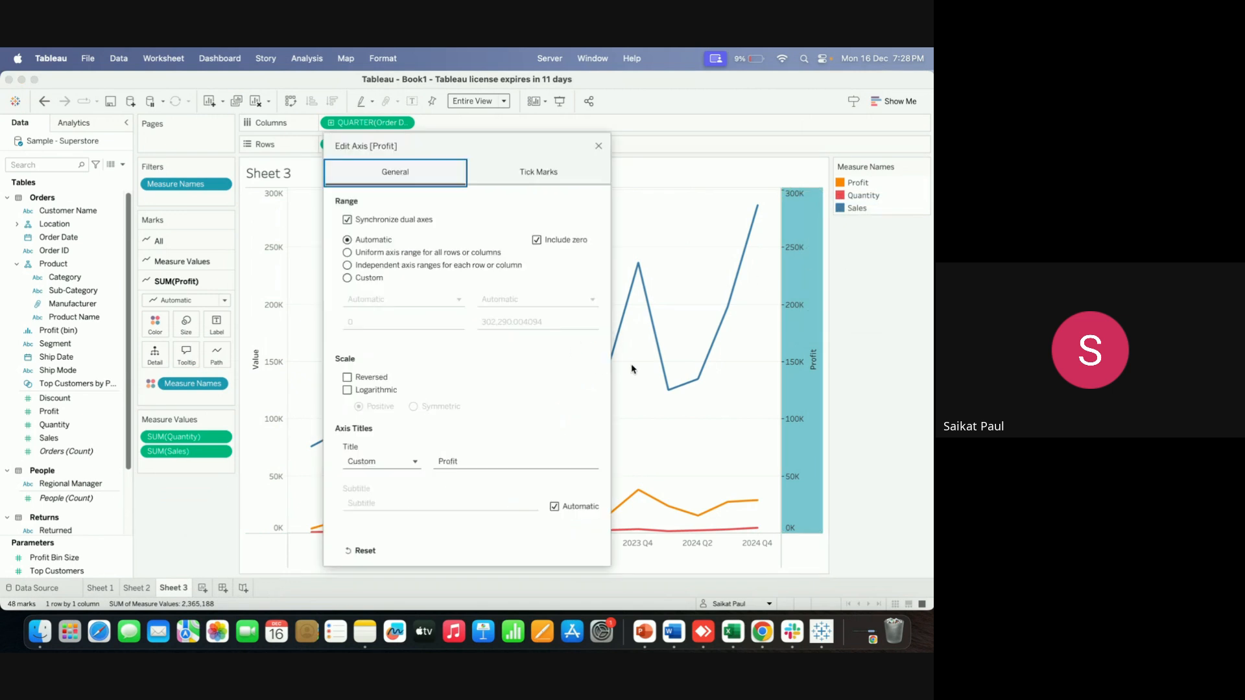
drag(529, 144, 415, 242)
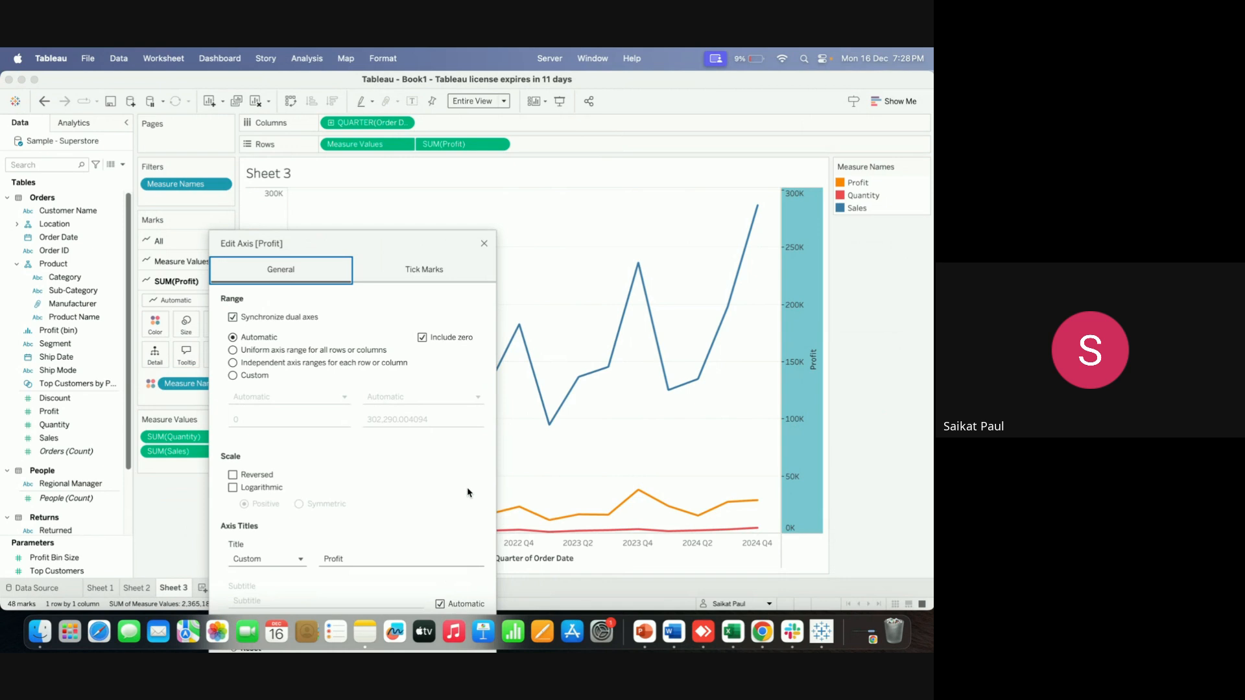
click(434, 268)
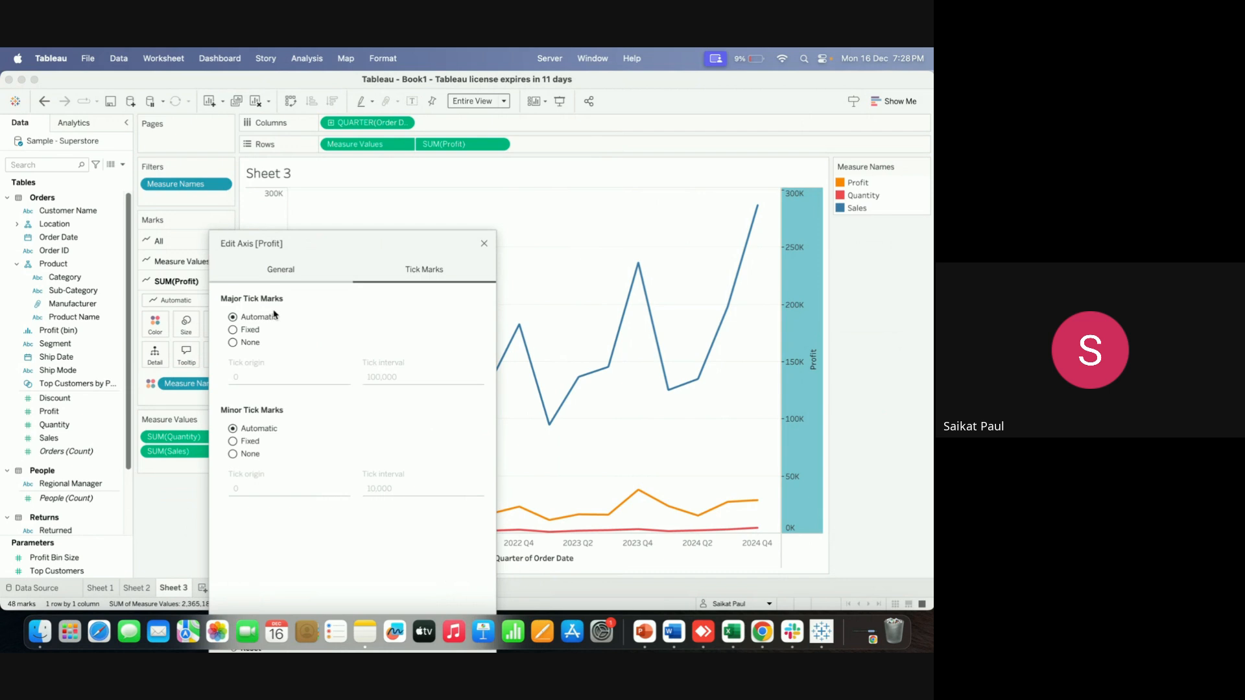
click(234, 330)
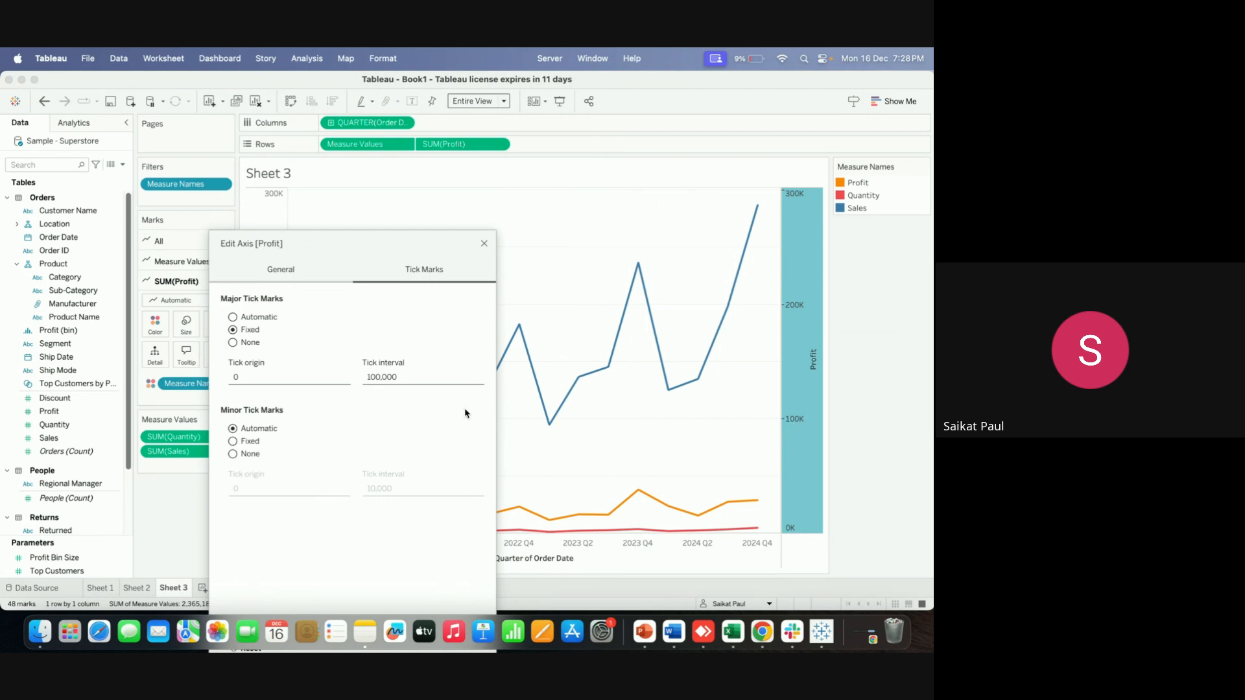
click(424, 379)
key(BackSpace)
key(BackSpace)
key(BackSpace)
key(BackSpace)
key(BackSpace)
key(BackSpace)
text(1000000)
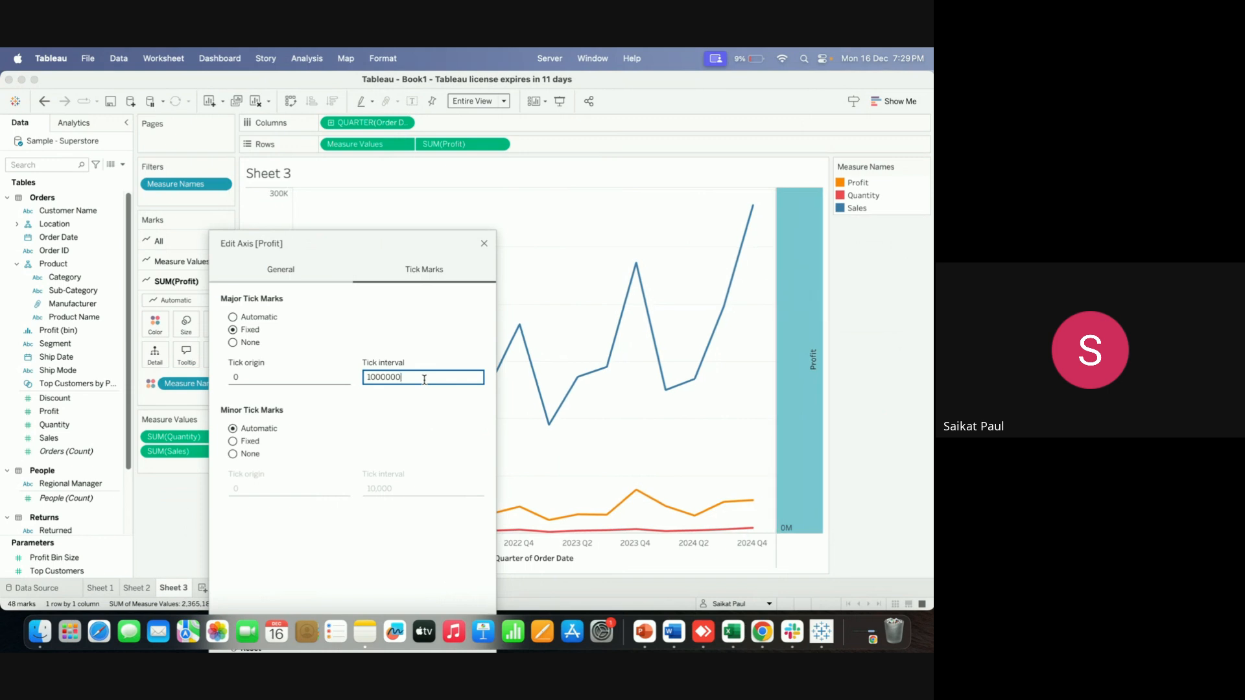
key(BackSpace)
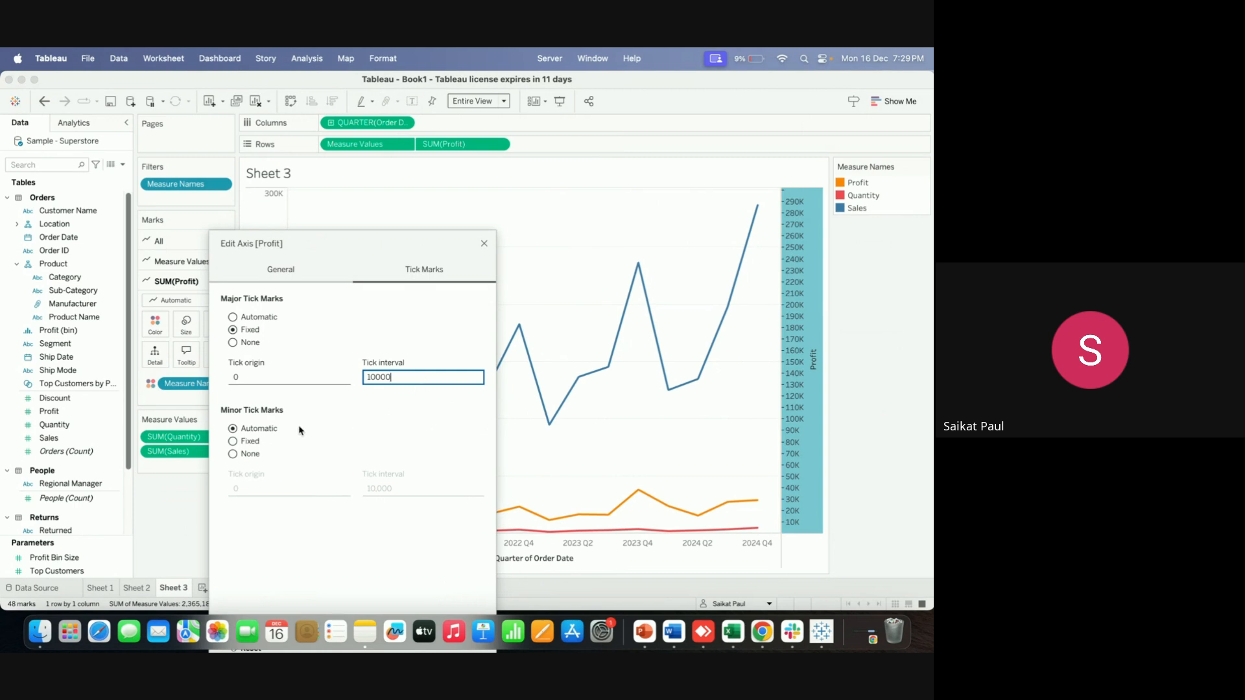
Give the Profit axis fixed minor tick marks with a tick interval of 5000, and close the axis settings
click(234, 442)
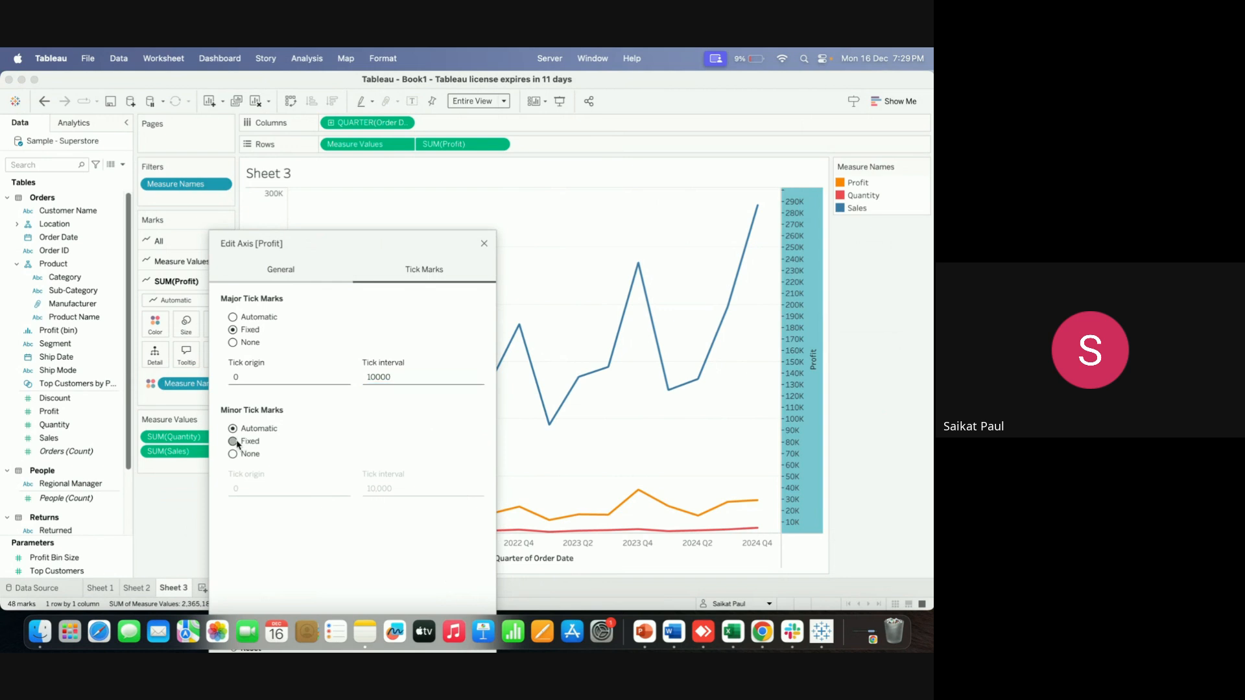
click(409, 490)
key(BackSpace)
key(BackSpace)
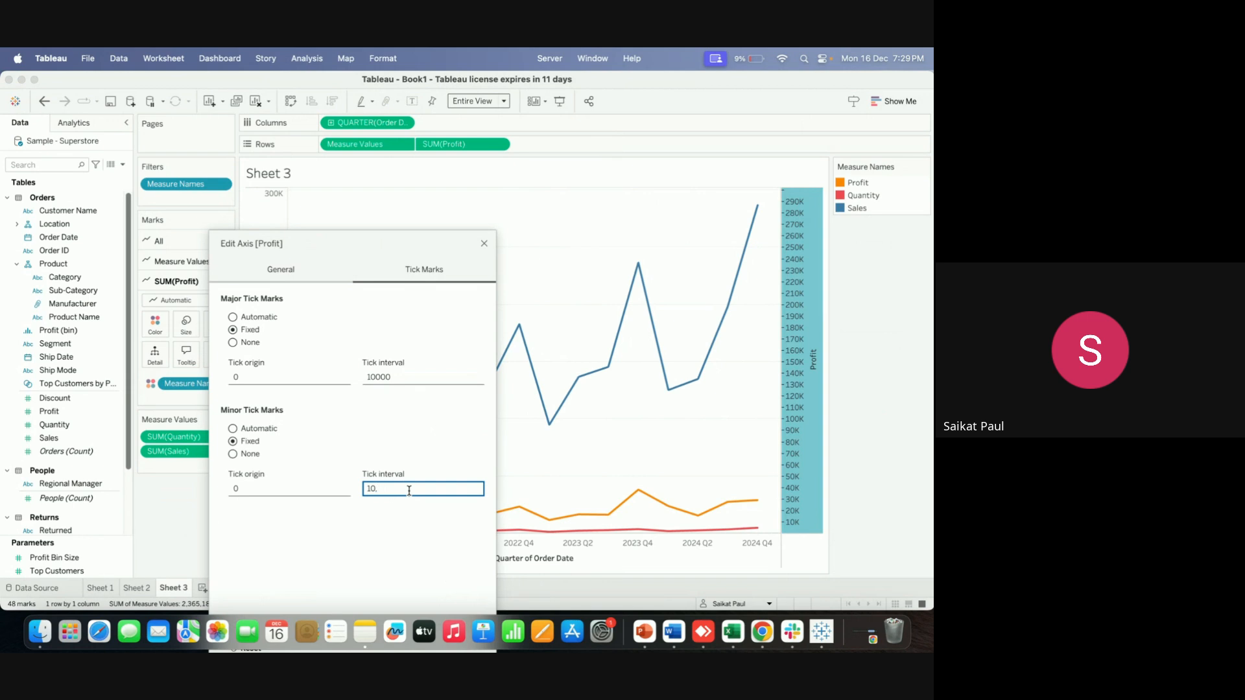
text(5000)
key(Tab)
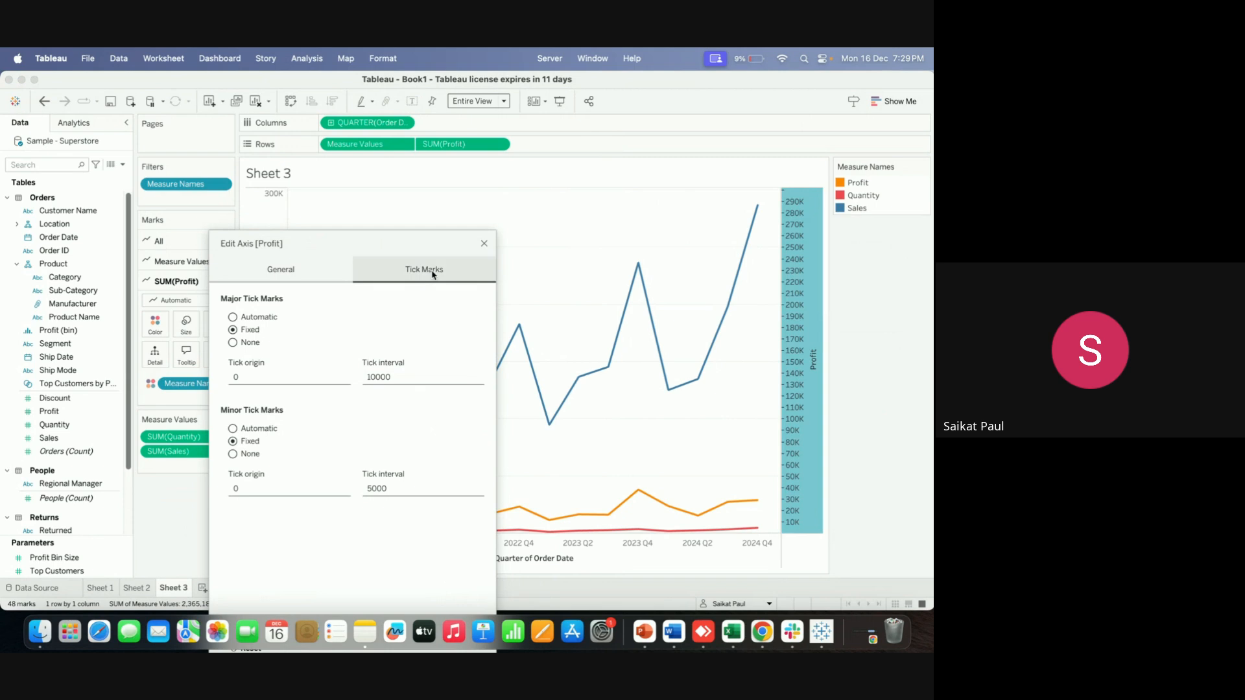
drag(416, 236, 551, 148)
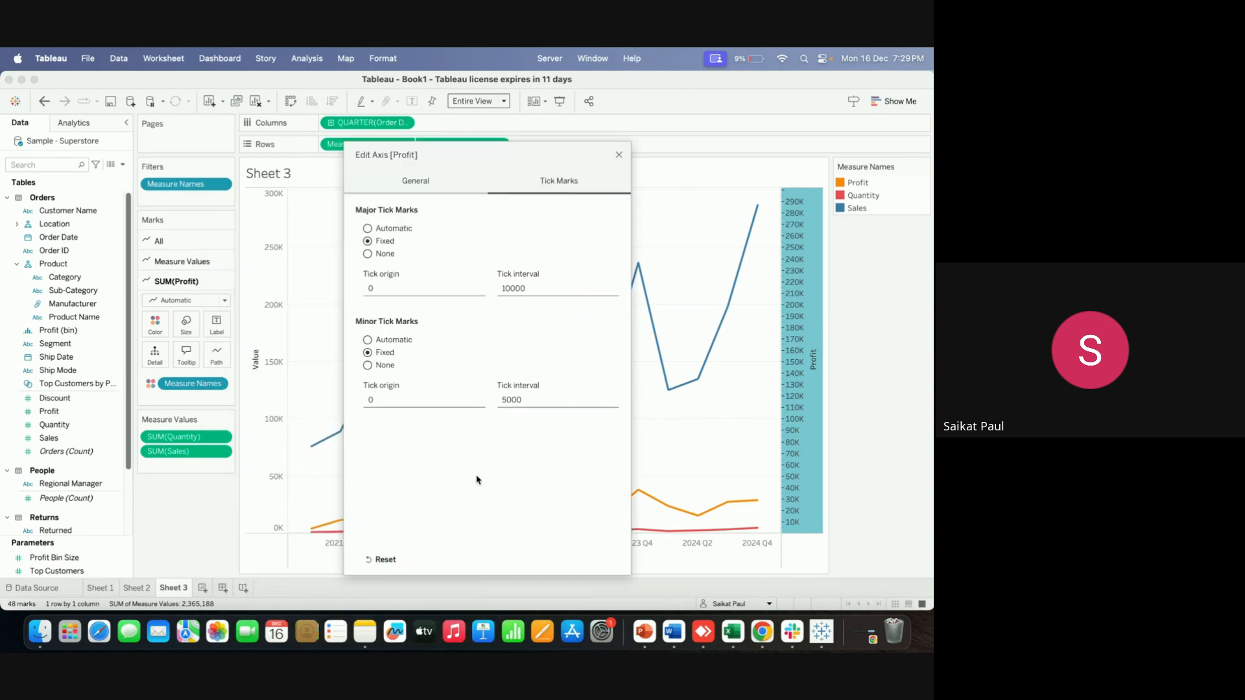
click(426, 183)
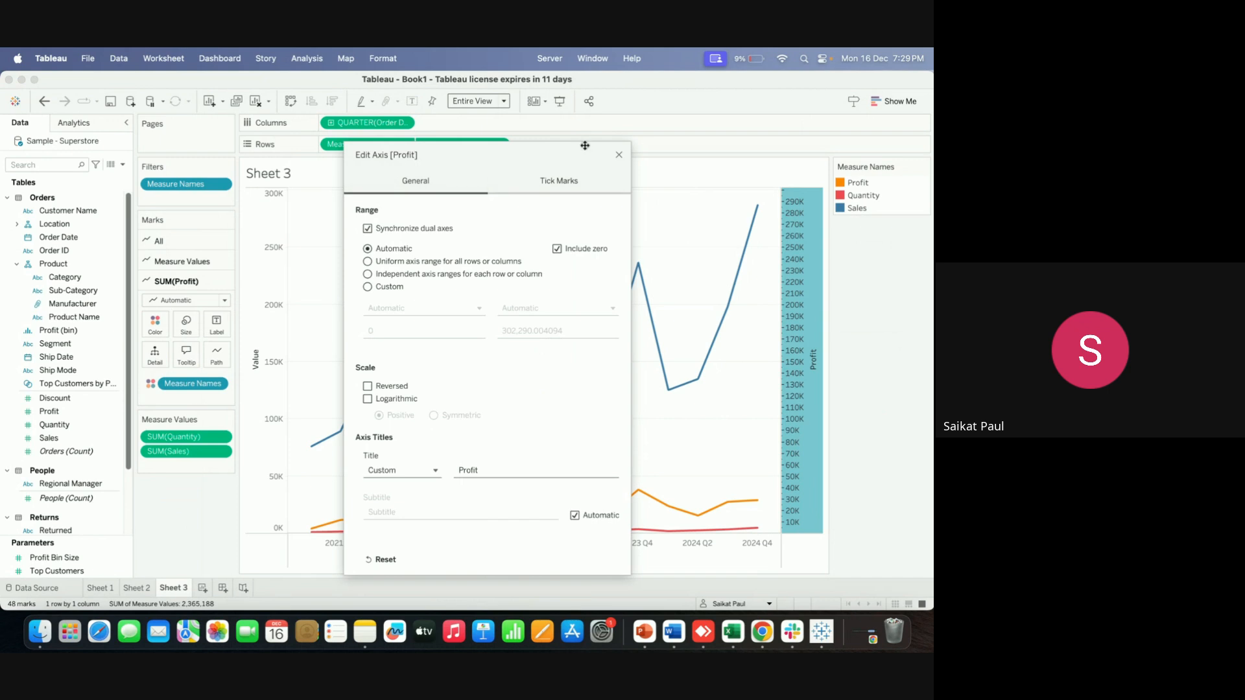
click(619, 154)
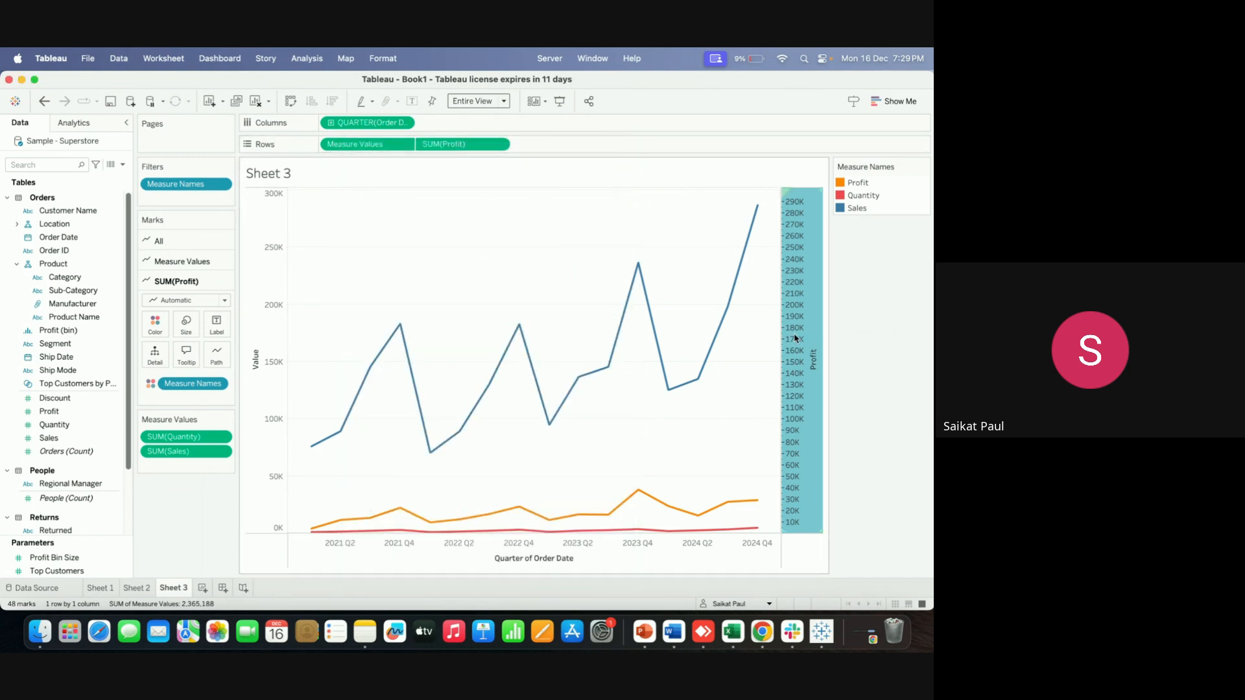
Turn off synchronization between the Profit axis and the Value axis
click(801, 317)
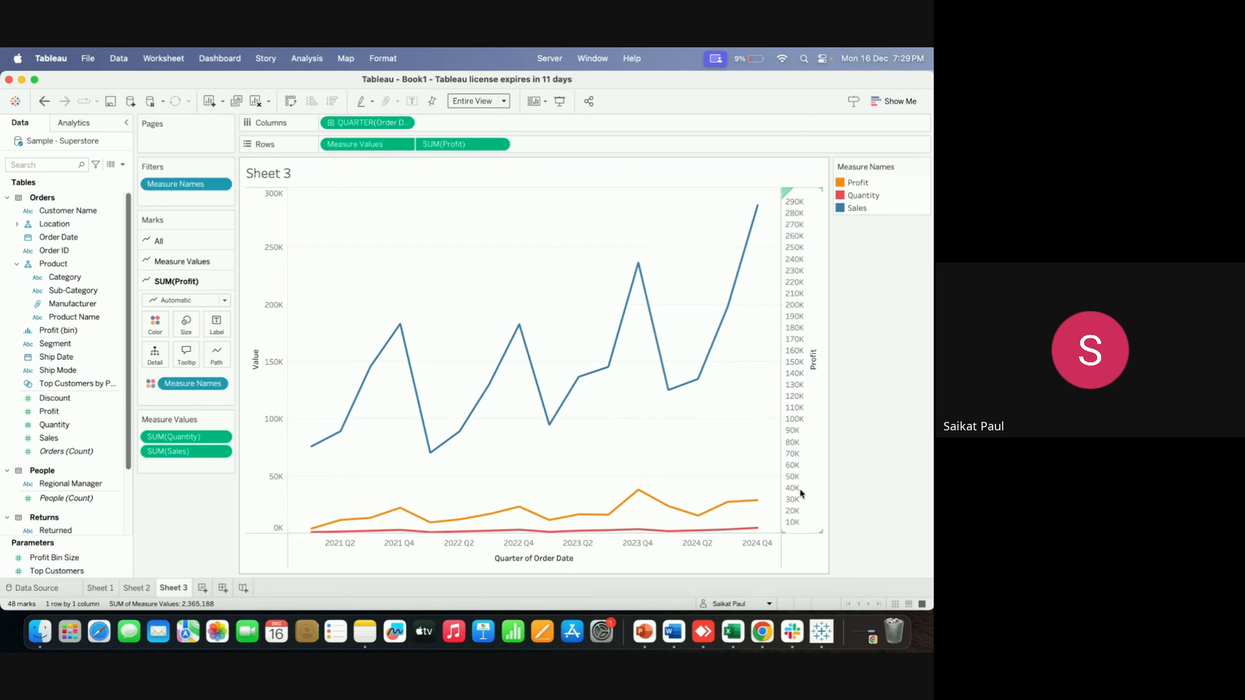
click(790, 352)
click(870, 391)
right_click(262, 347)
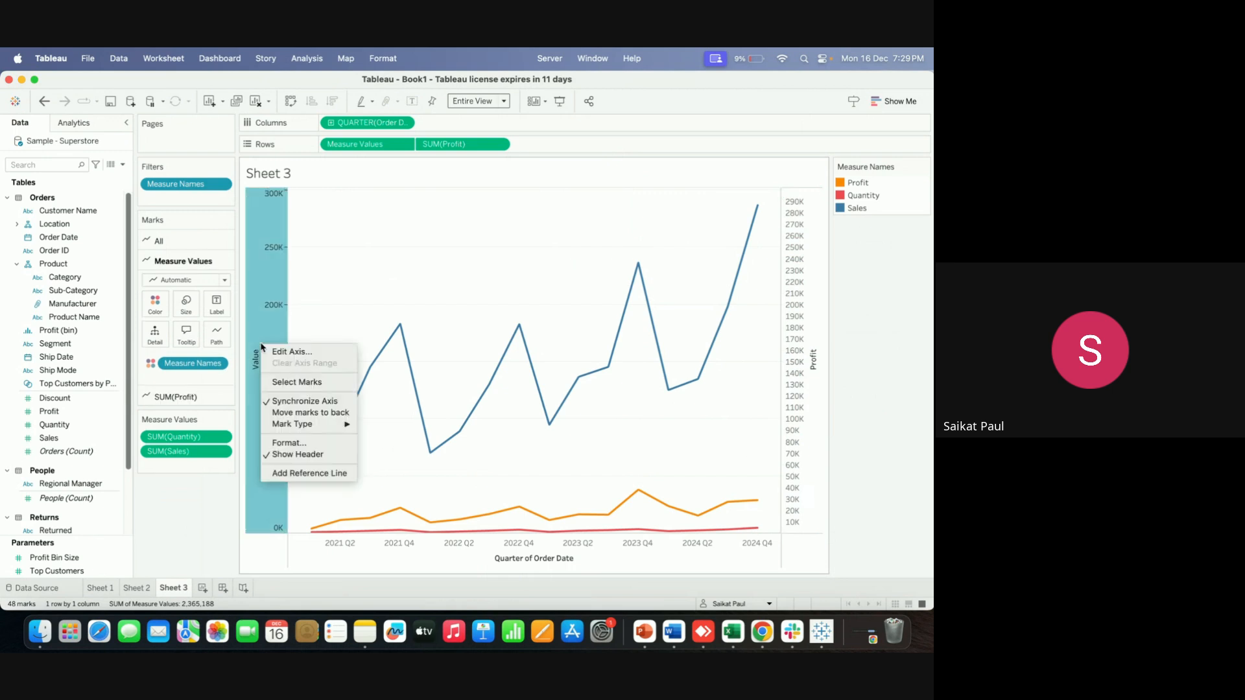
right_click(813, 375)
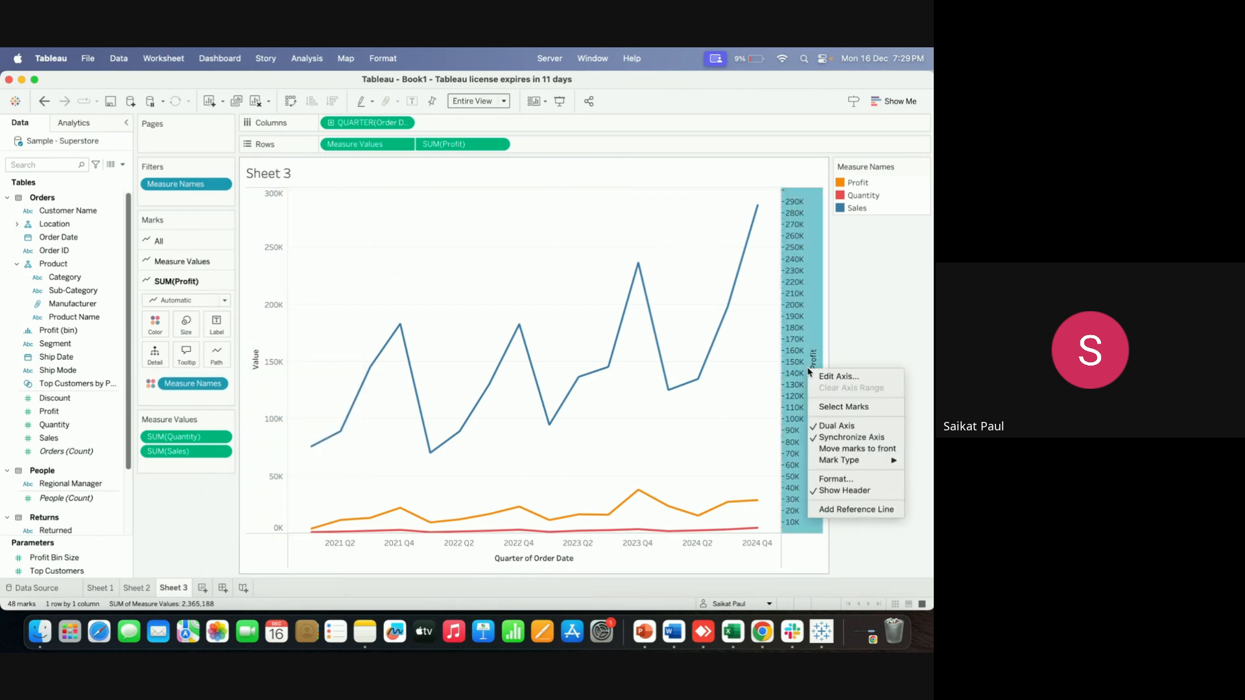
click(840, 437)
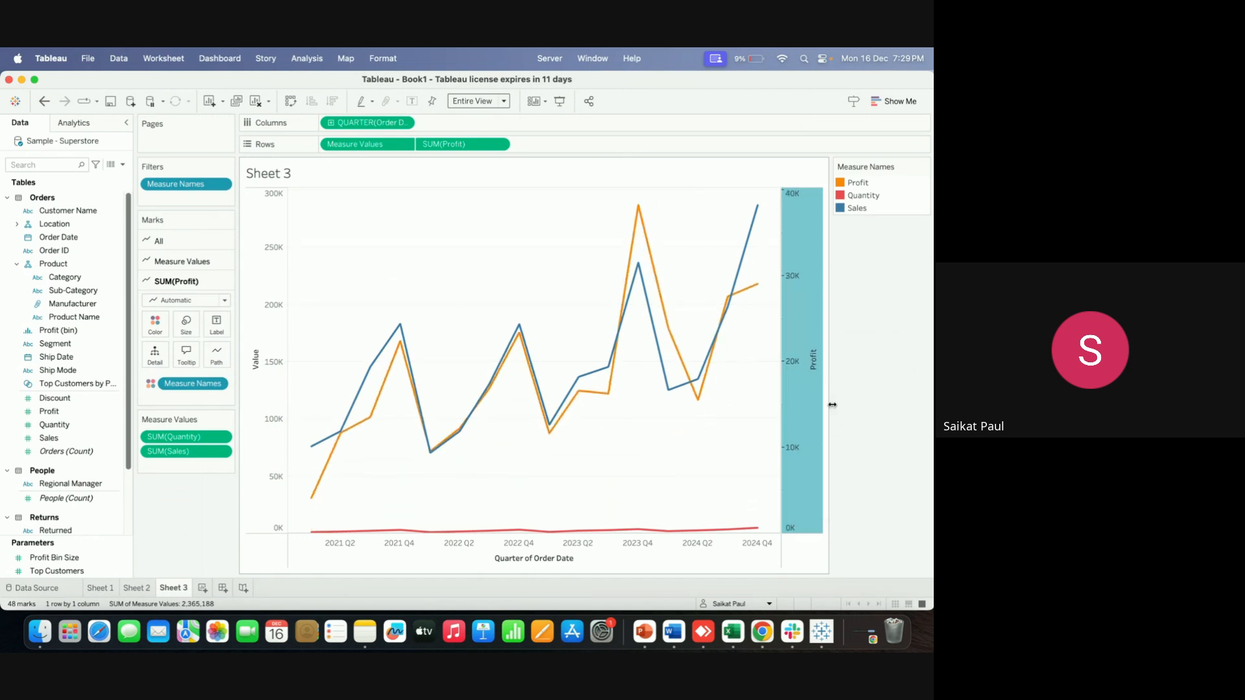
Try synchronizing the Profit axis with the Value axis, and undo it
right_click(810, 341)
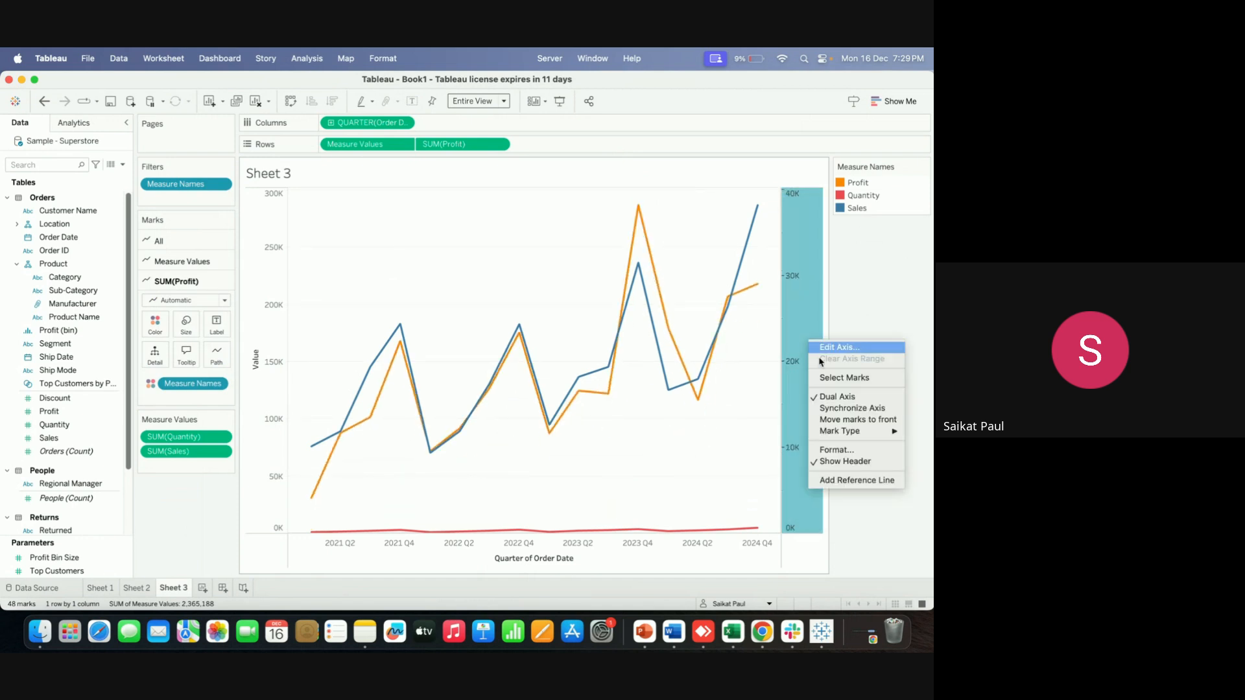
click(832, 408)
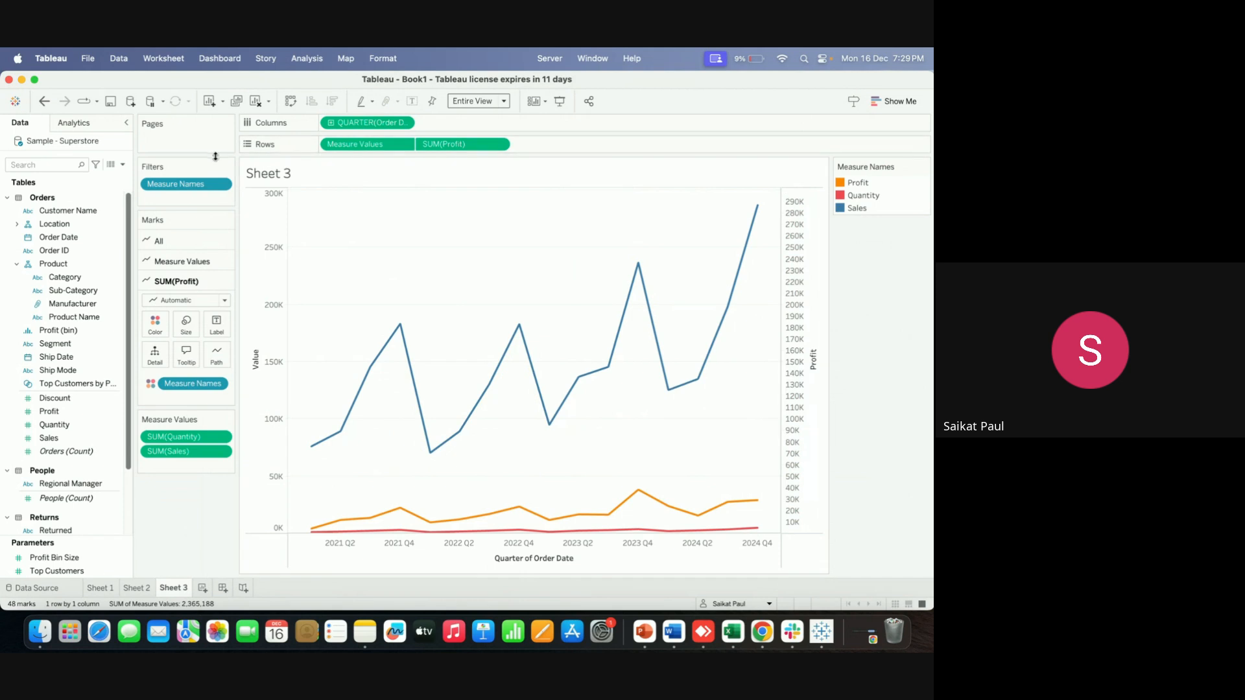
click(43, 102)
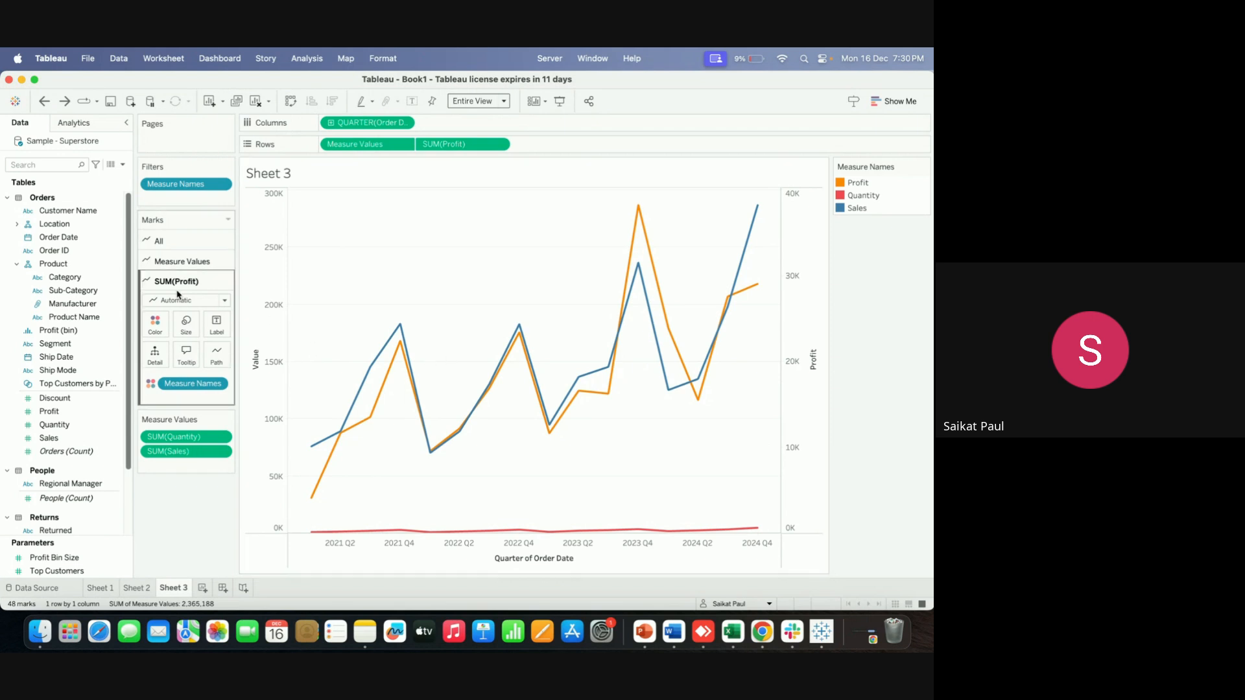
Try splitting the line chart by Category in Columns, and undo it
click(83, 291)
click(69, 279)
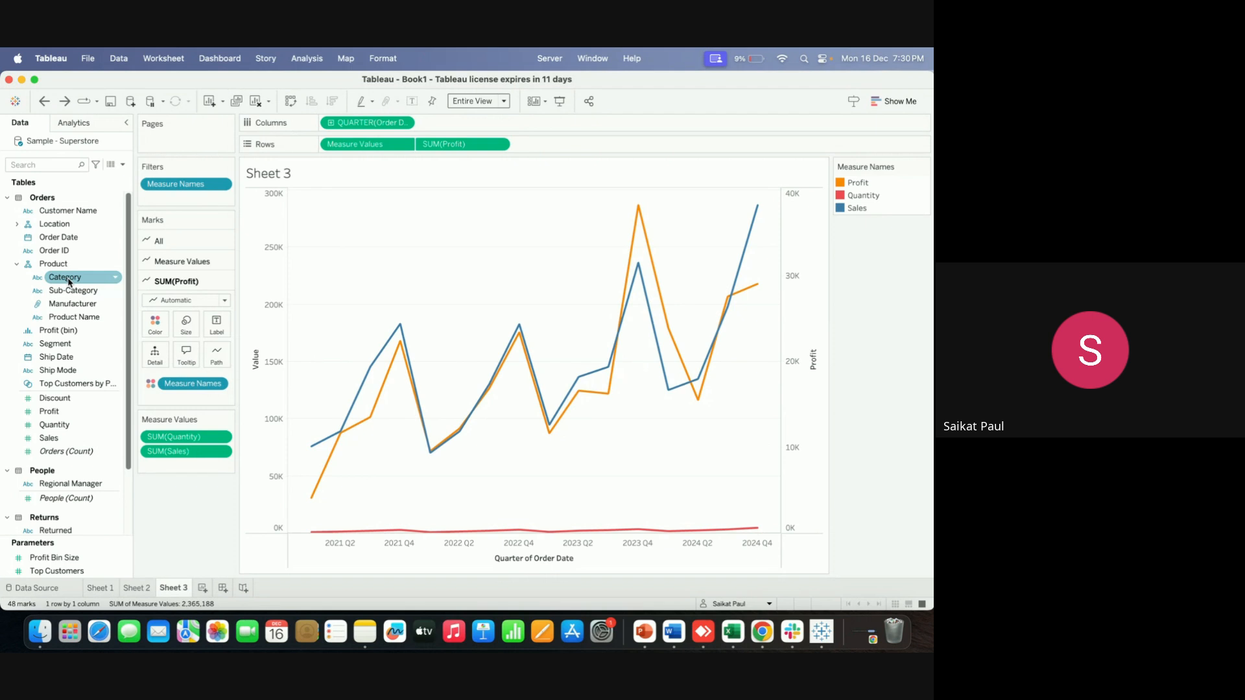
drag(68, 282, 477, 128)
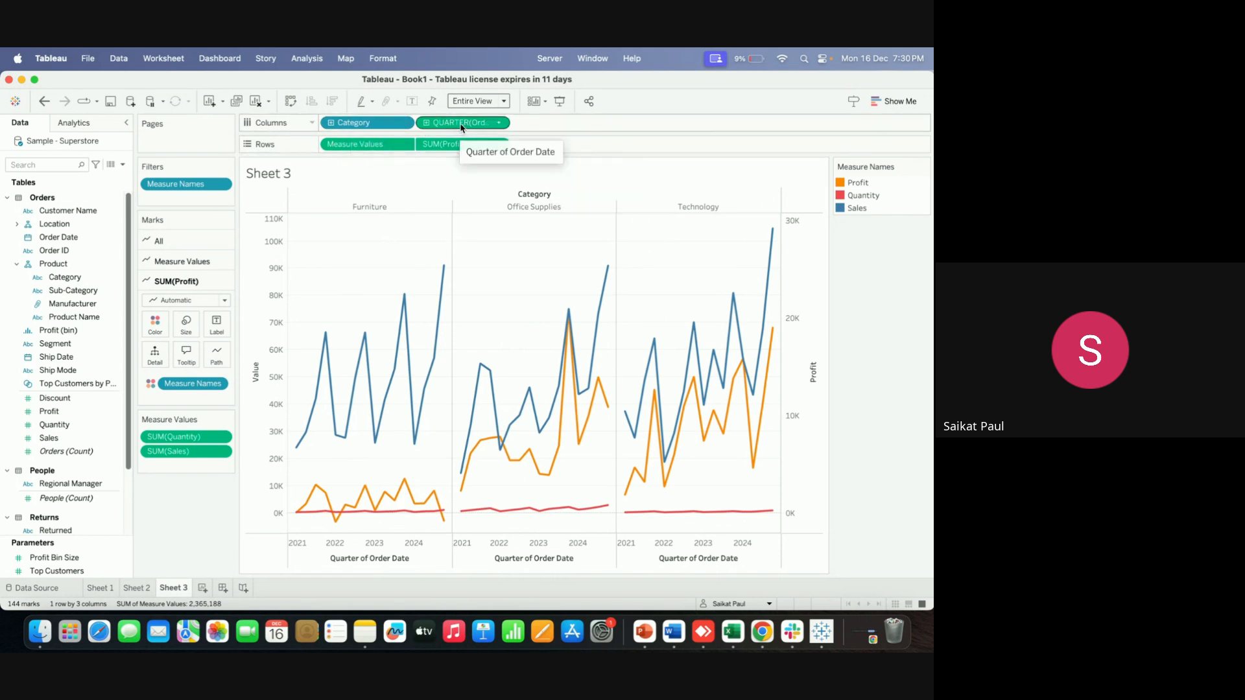
click(45, 101)
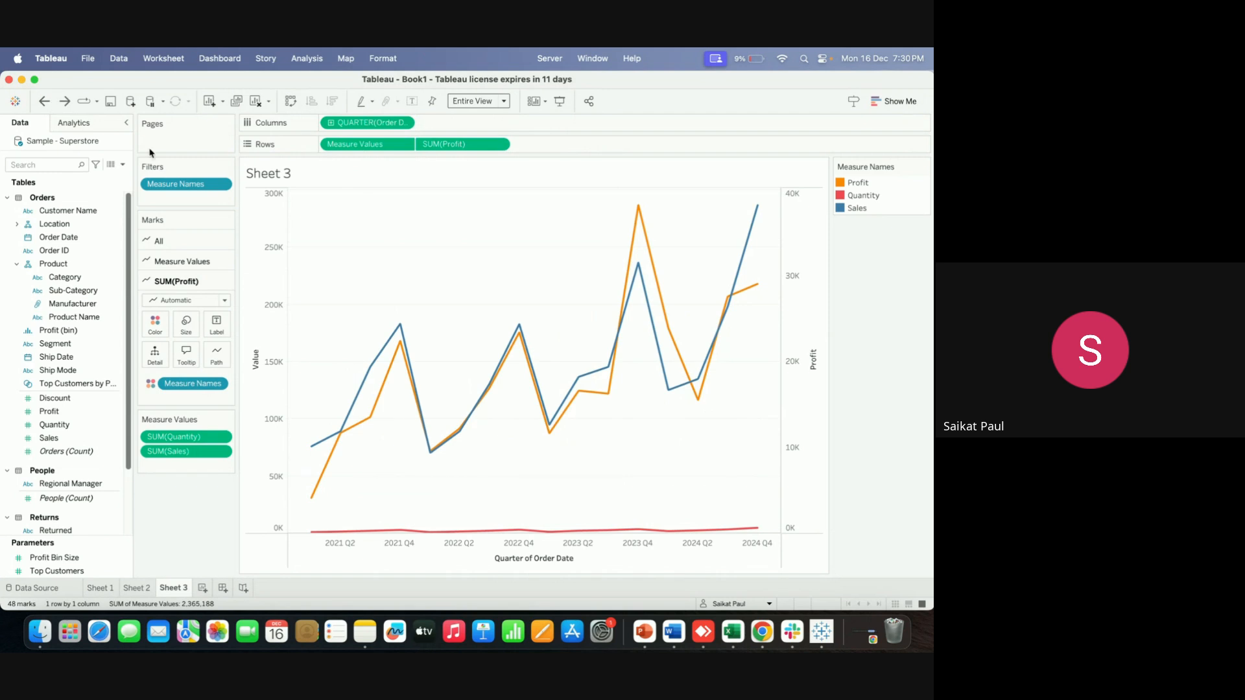
Split the line chart into rows by placing Category ahead of the measures in Rows
drag(65, 277, 576, 151)
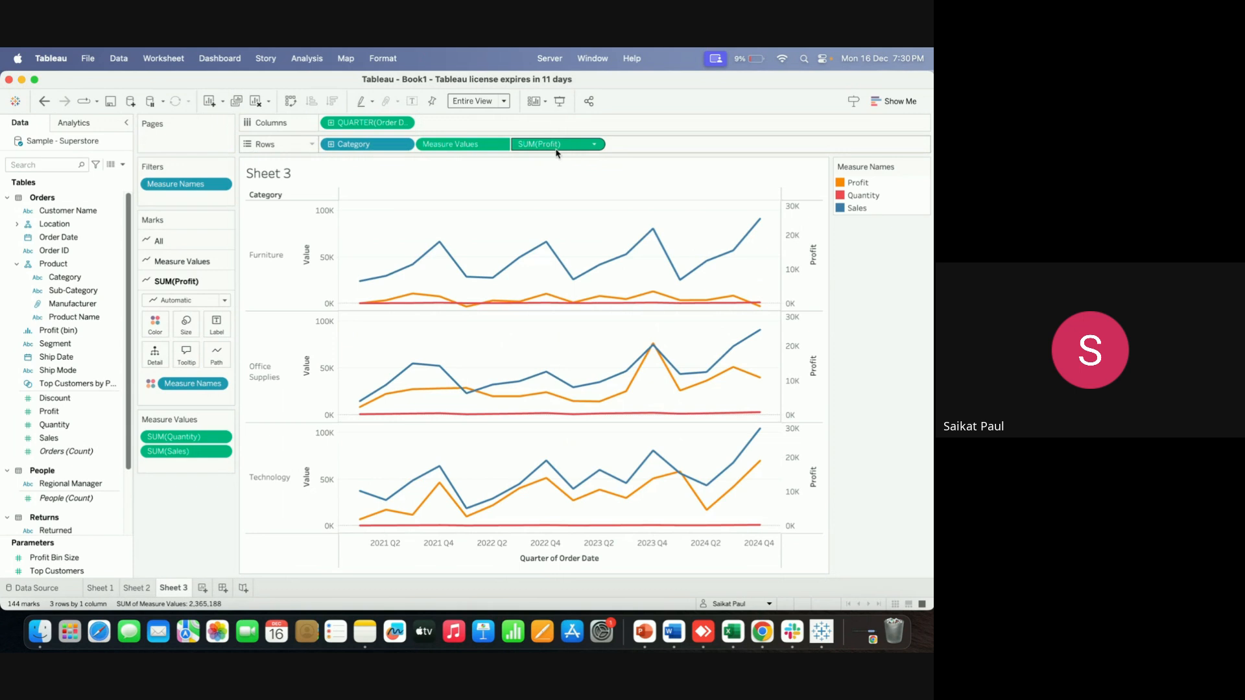
drag(350, 147, 291, 236)
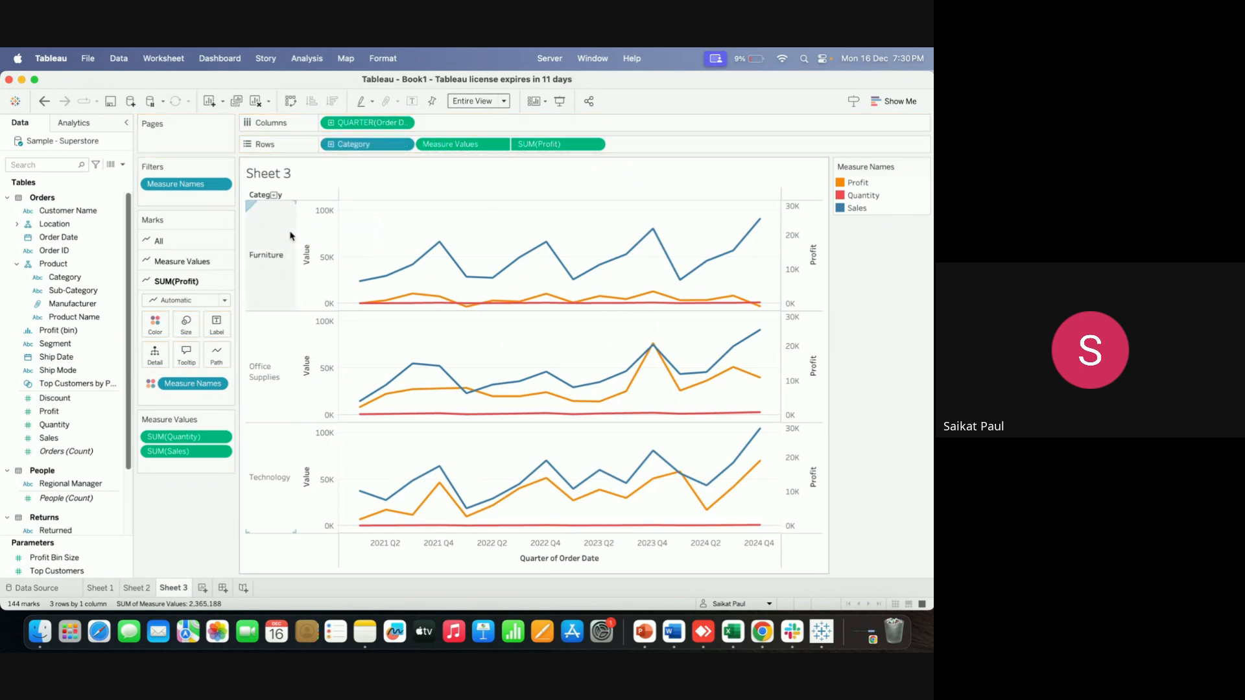
Turn off the dual axis for SUM(Profit) to compare separate charts, and turn it on again
click(596, 145)
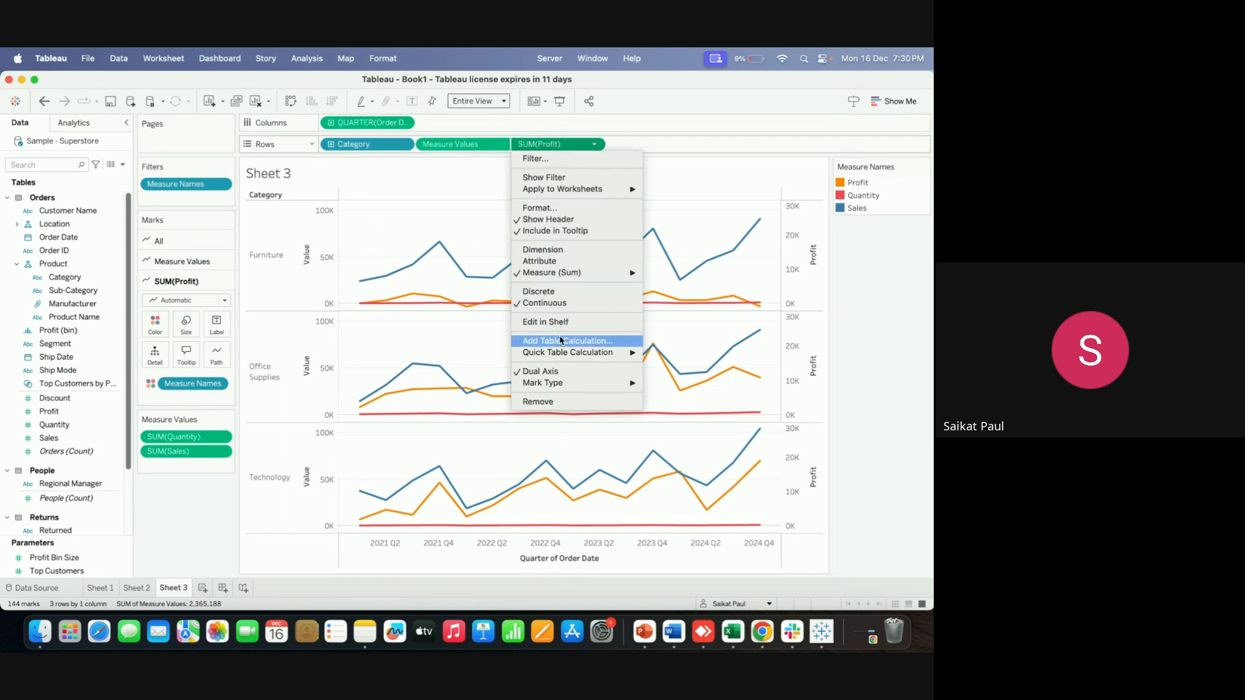
click(556, 372)
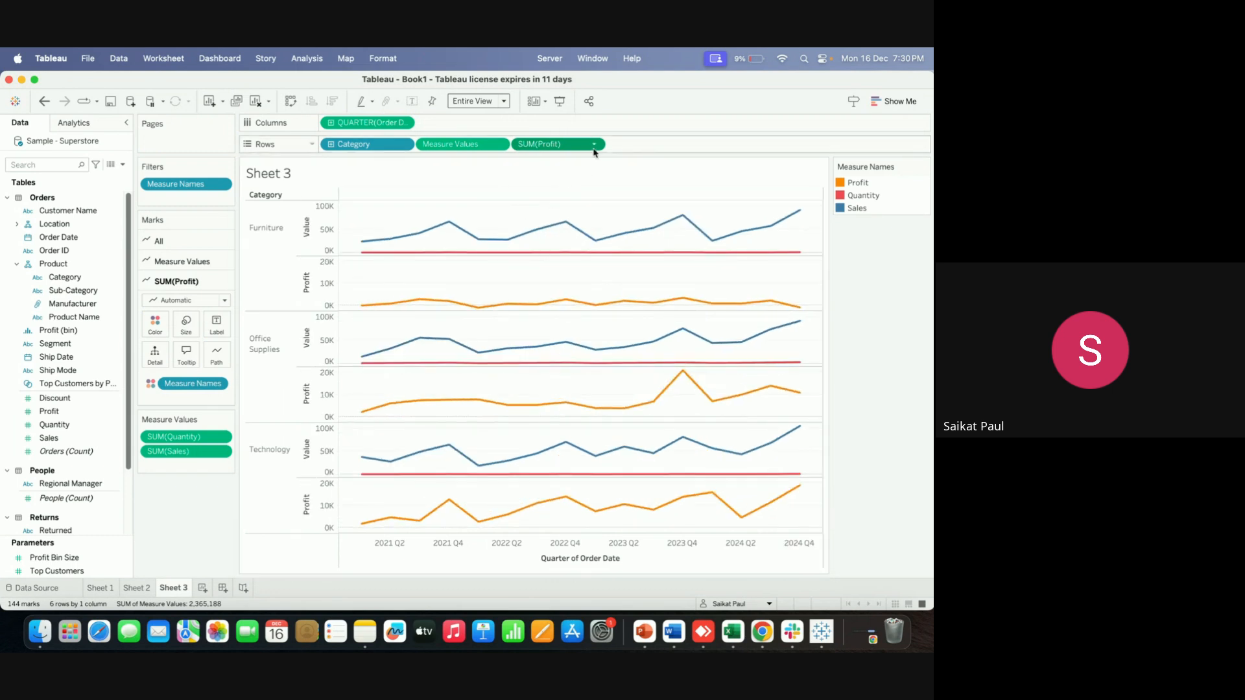
click(594, 144)
click(571, 371)
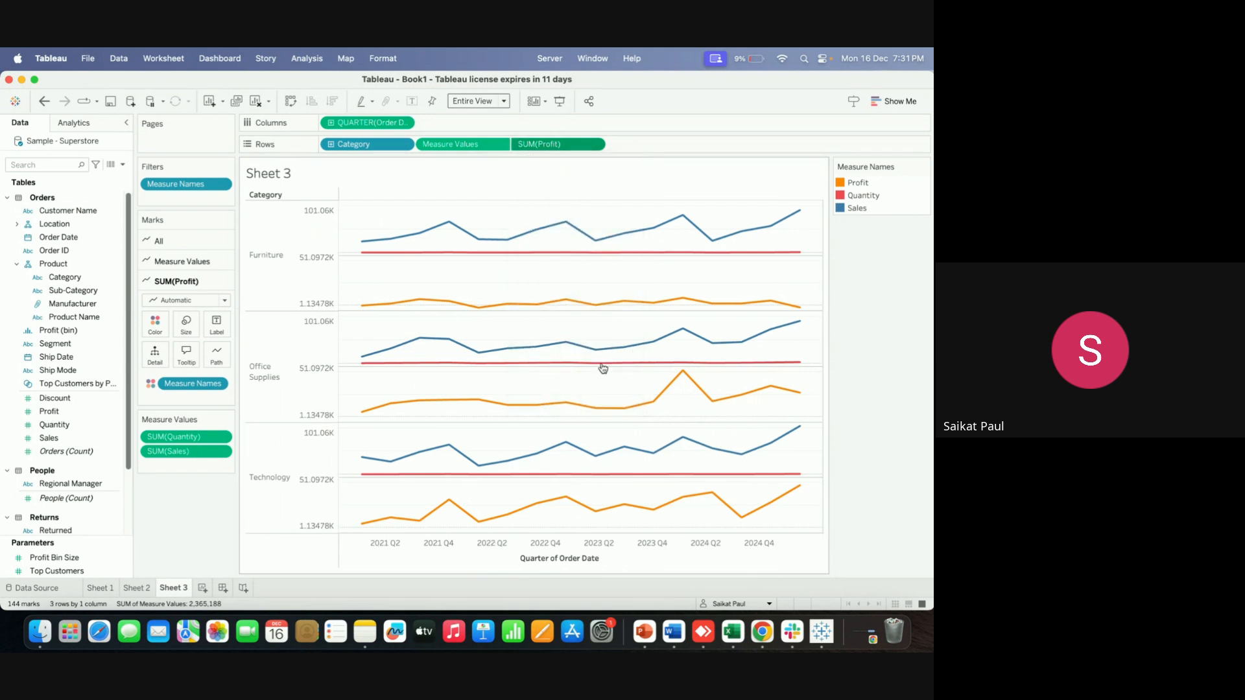
Synchronize the Profit axis with the Value axis in the chart split by Category
right_click(796, 280)
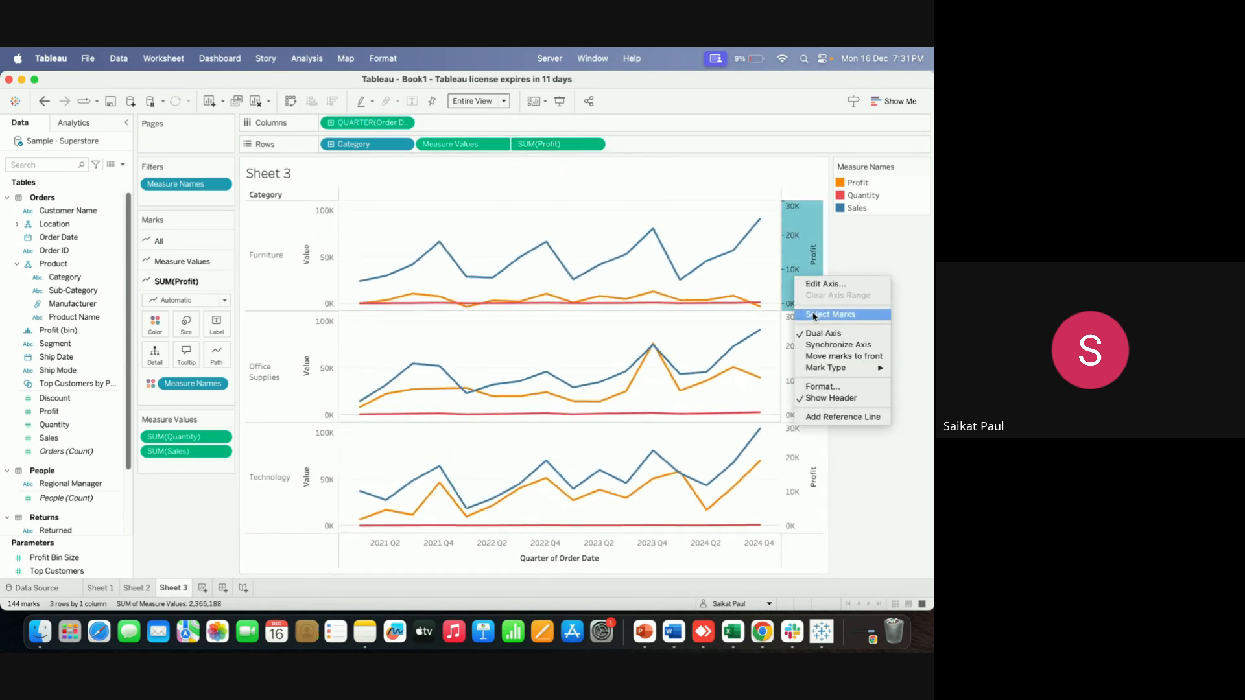
click(819, 349)
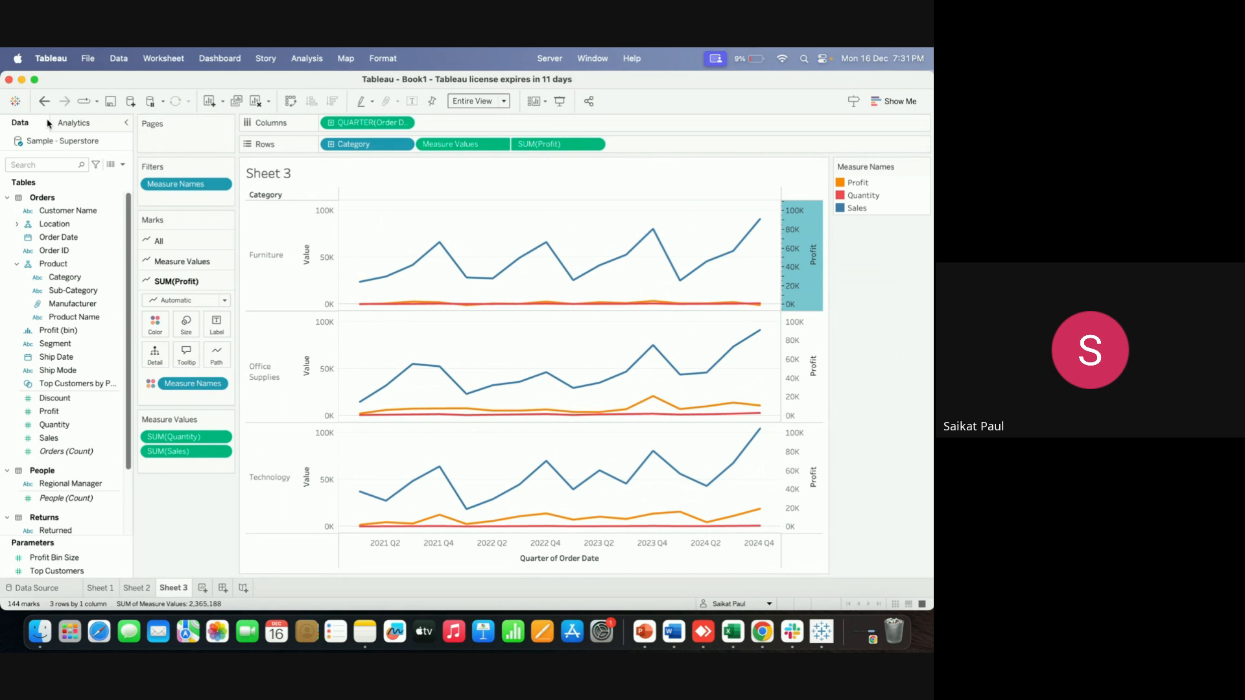
Open the Salesforce Sales Pipeline workbook from the start page, continue the trial, and expand its window to full screen
click(15, 102)
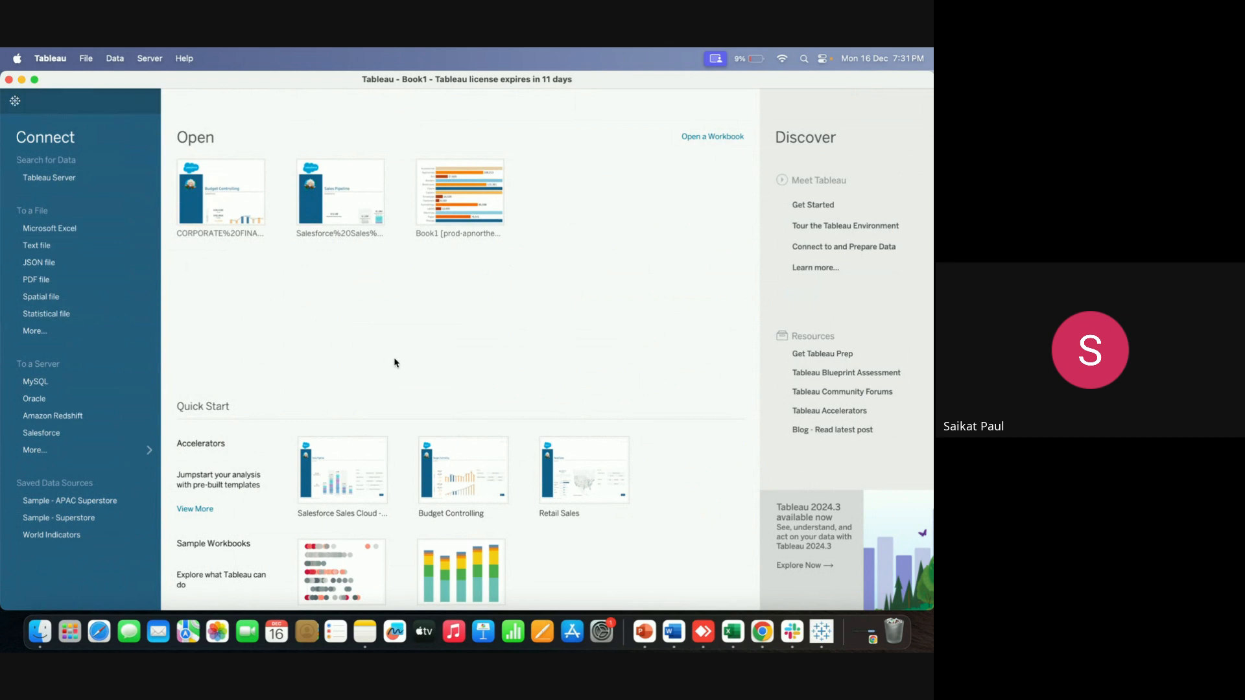
click(351, 216)
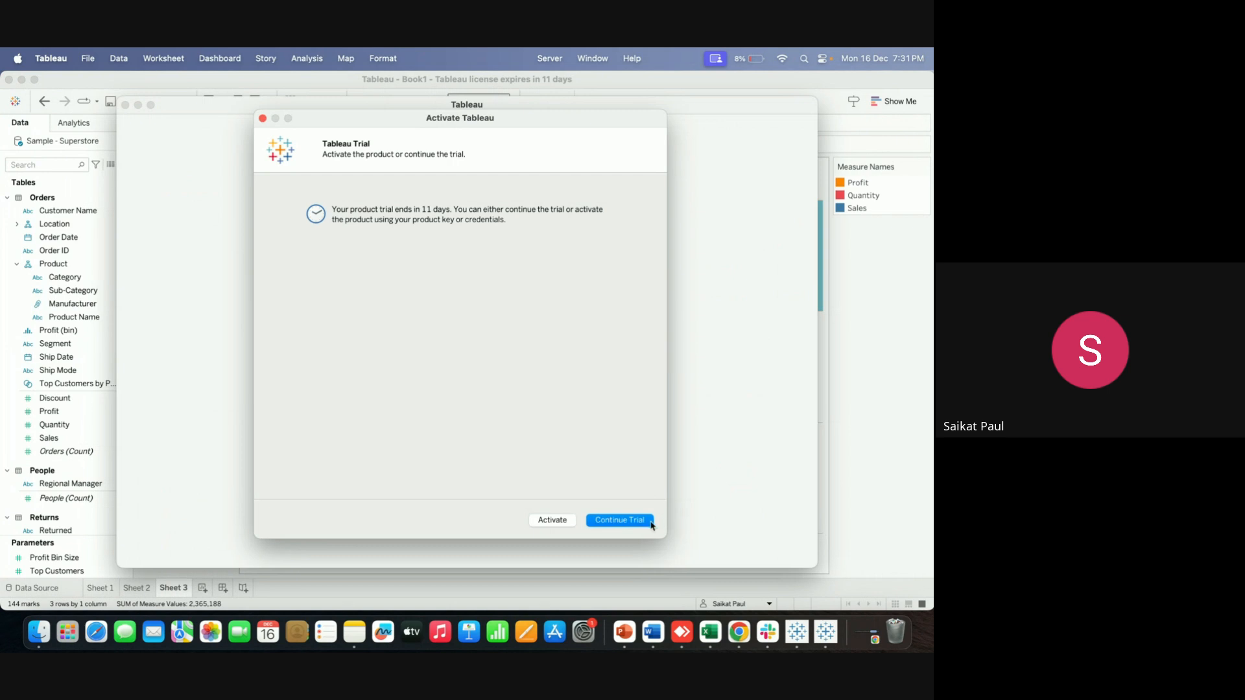
click(651, 524)
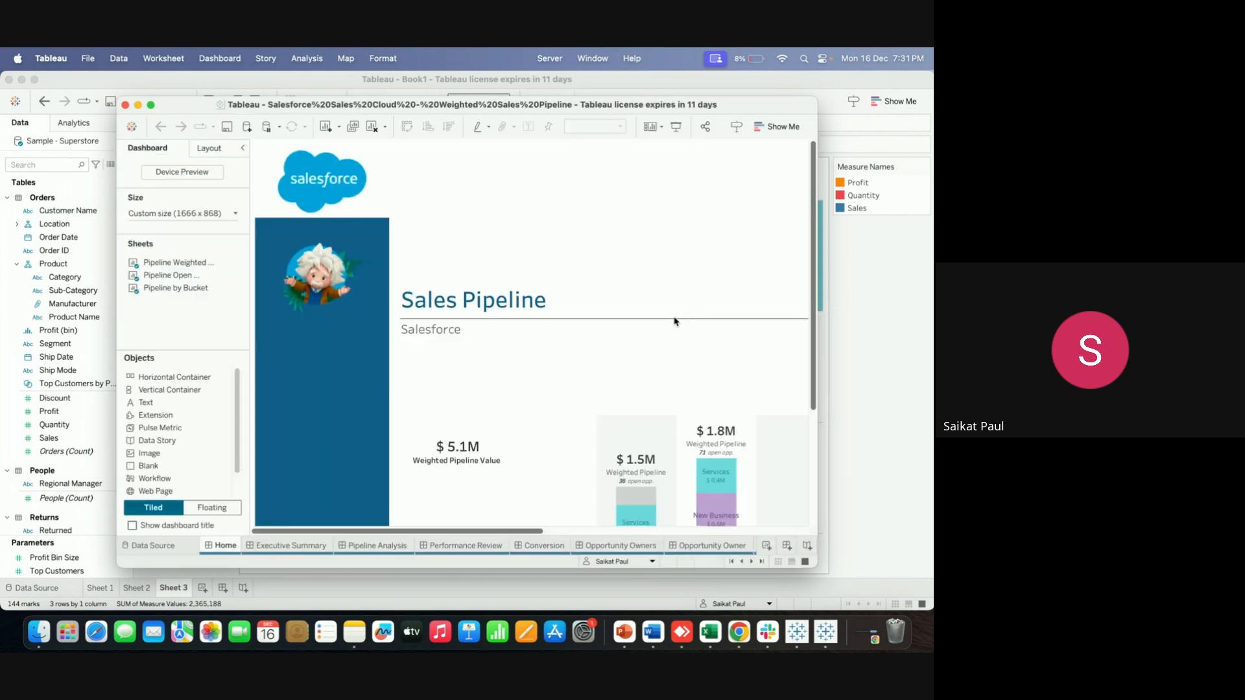
click(150, 104)
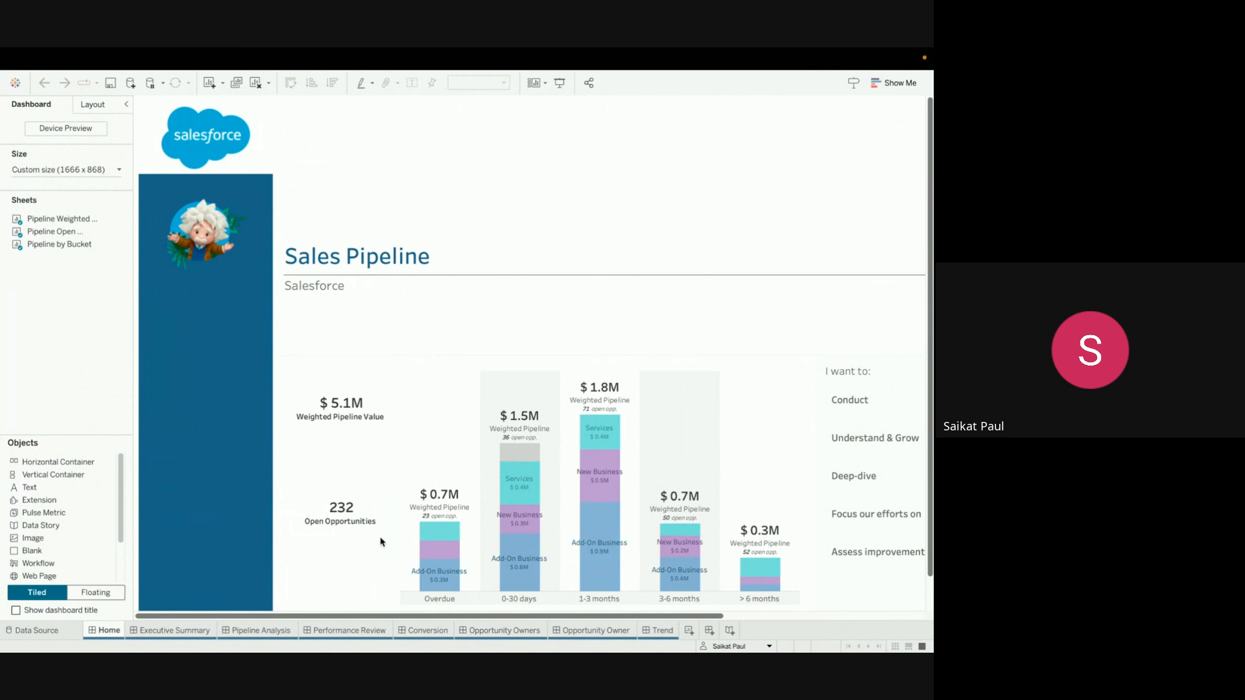
Examine the Executive Summary dashboard, including the pipeline values by opportunity stage and by time bucket
click(197, 631)
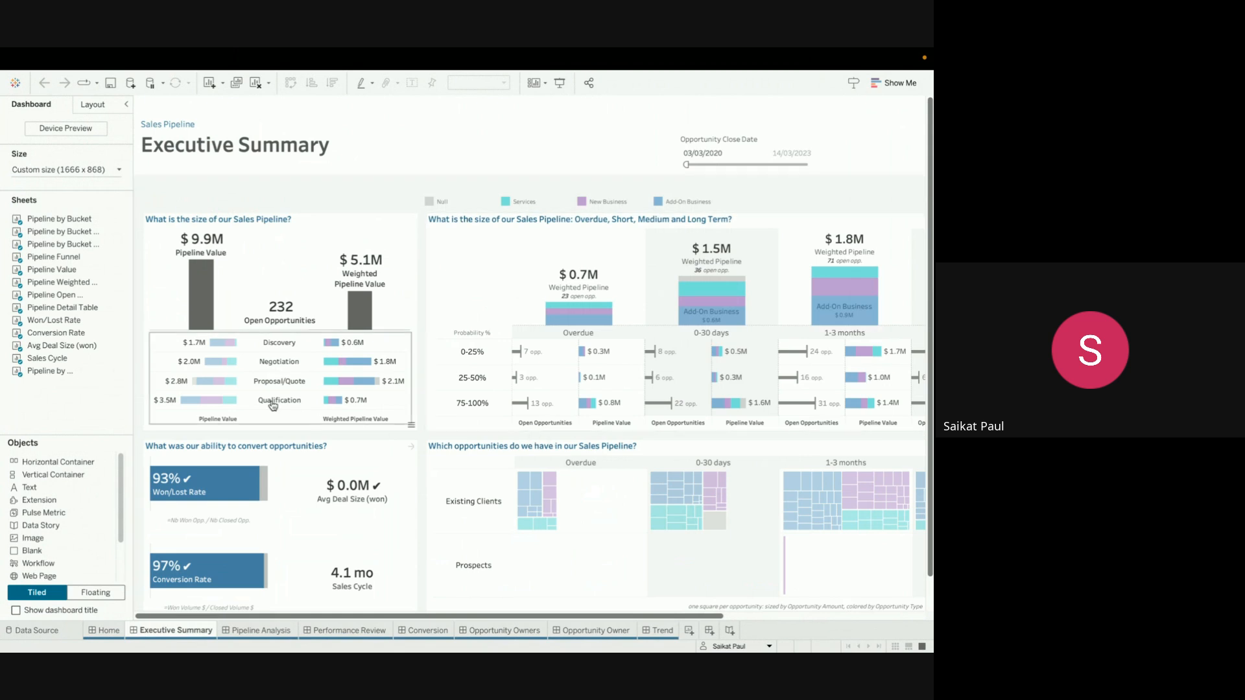
mouse_move(217, 347)
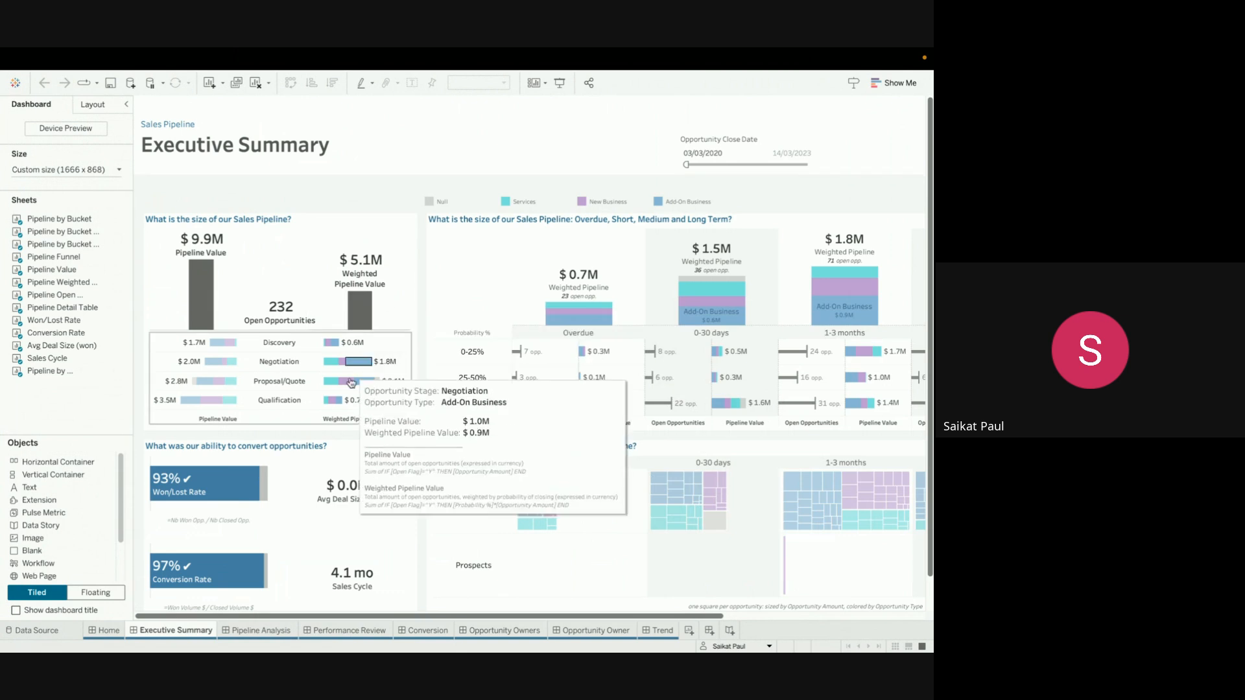
mouse_move(283, 375)
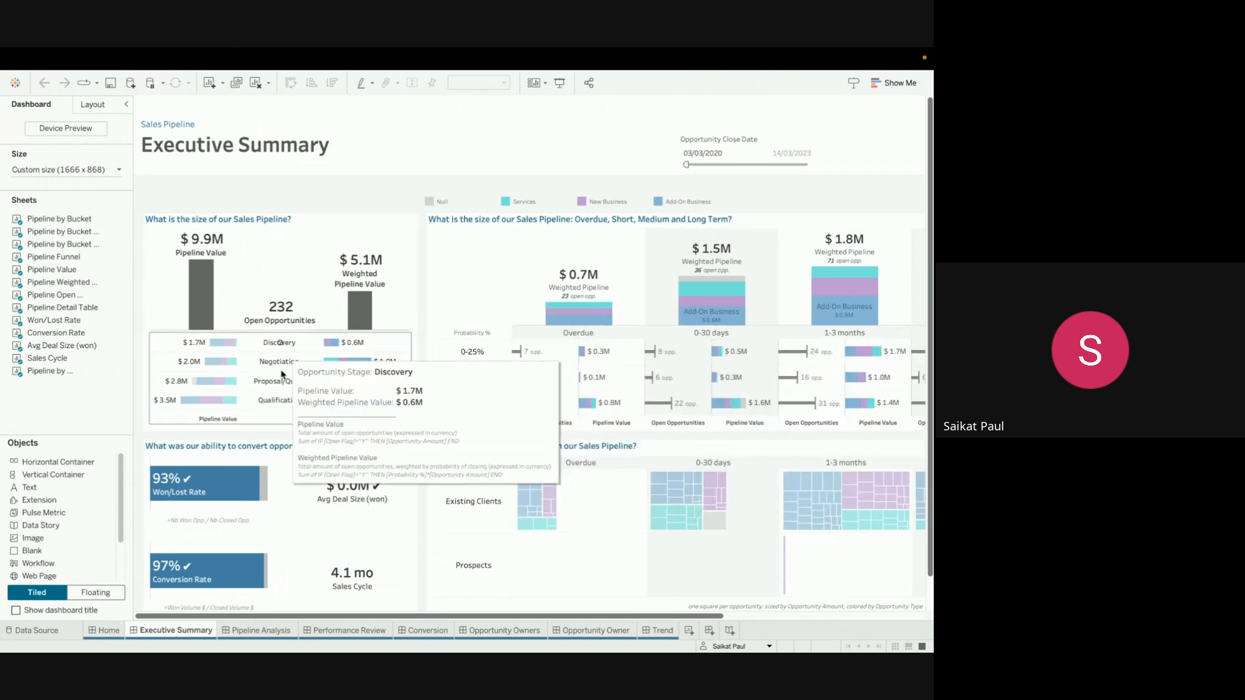
click(247, 339)
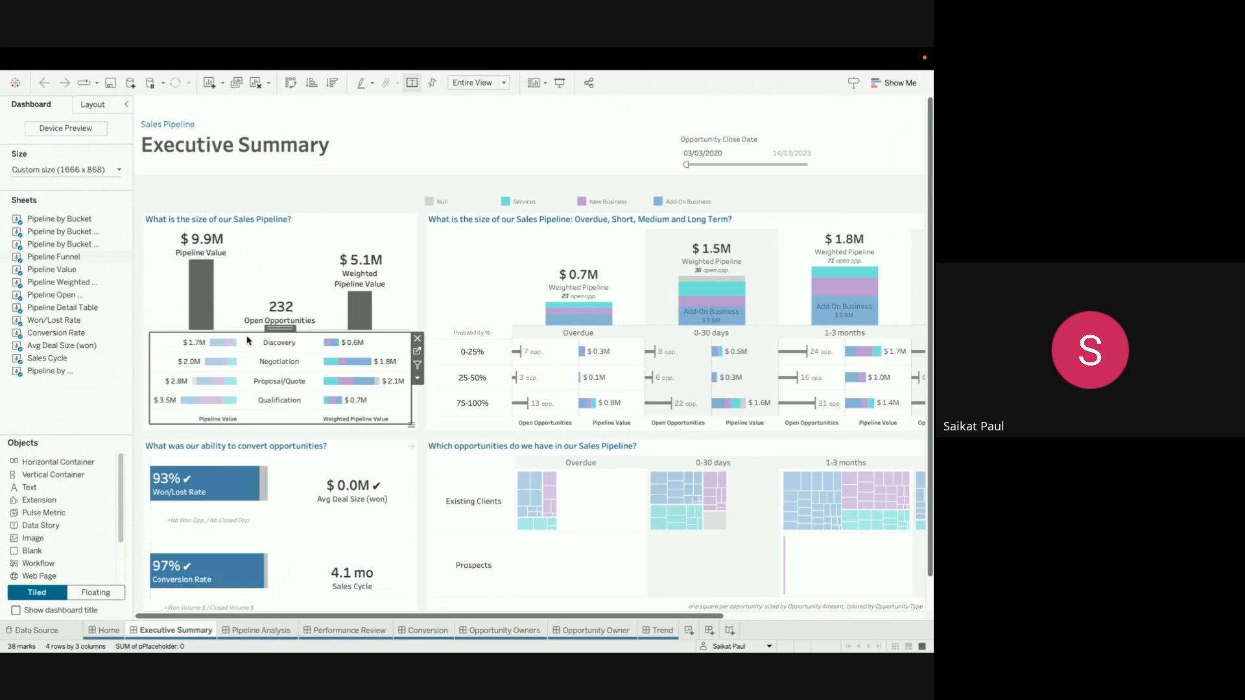
mouse_move(367, 342)
mouse_move(559, 327)
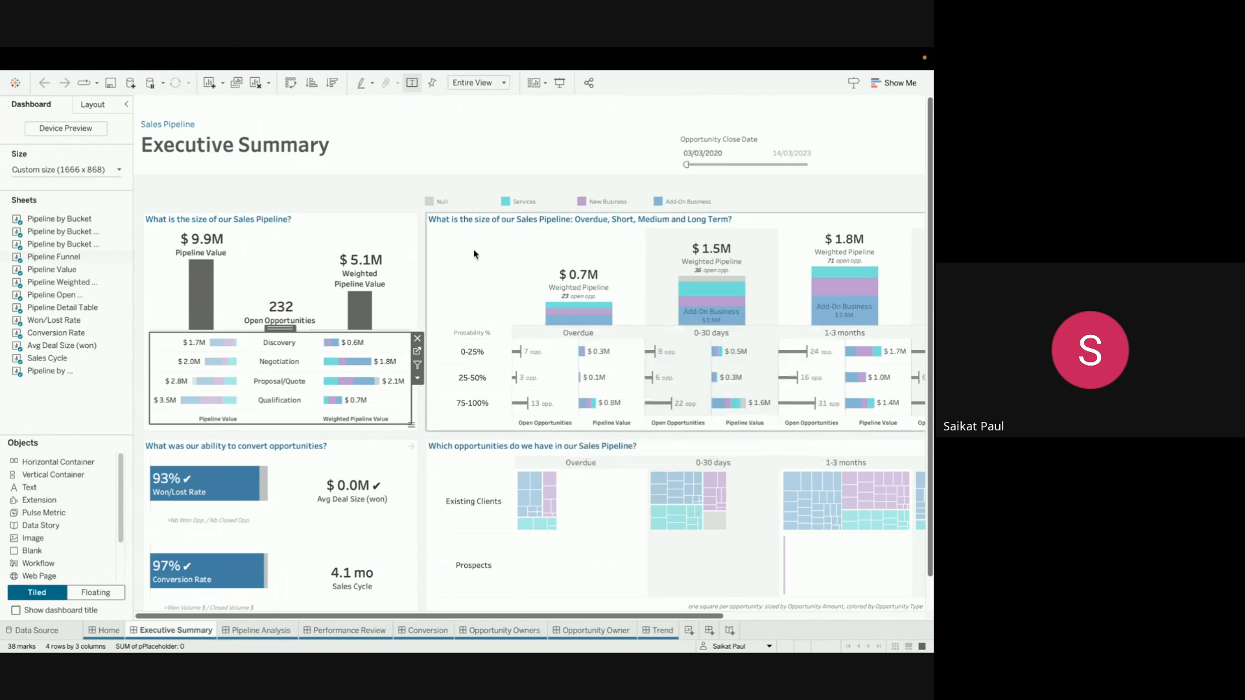
mouse_move(561, 293)
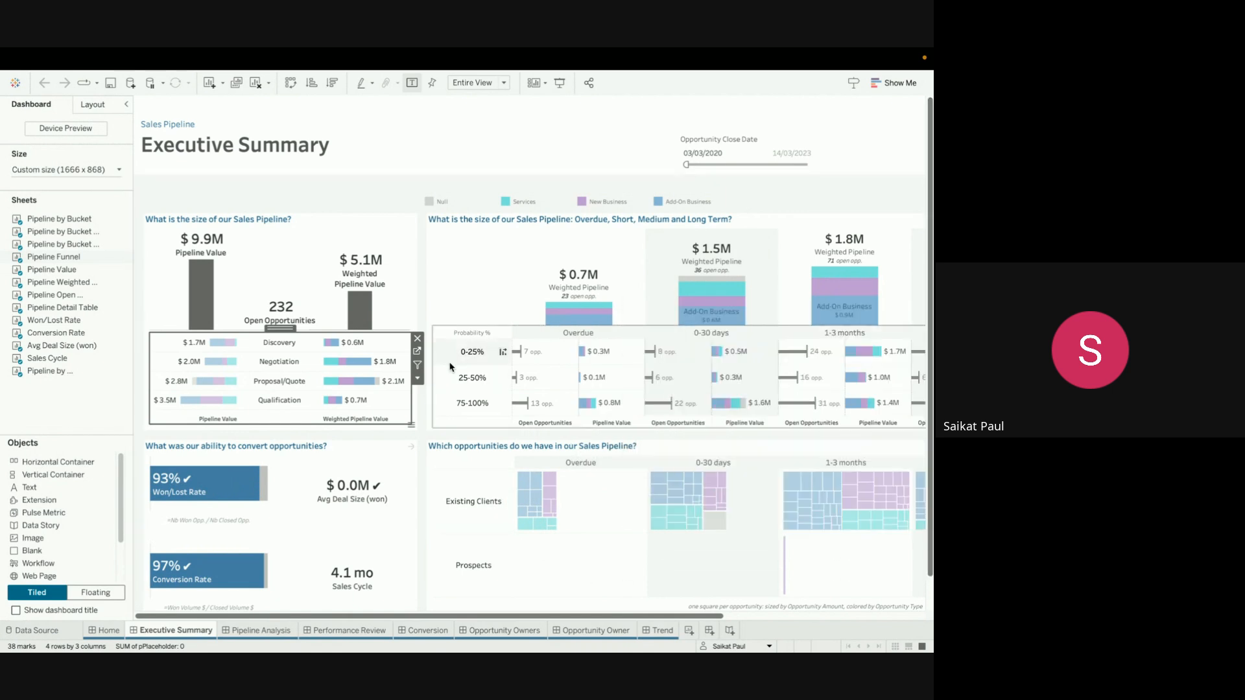
Return to Book1 and create a dashboard with Sheet 3, Sheet 2 beside it, and Sheet 1 below Sheet 3
key(ctrl+Left)
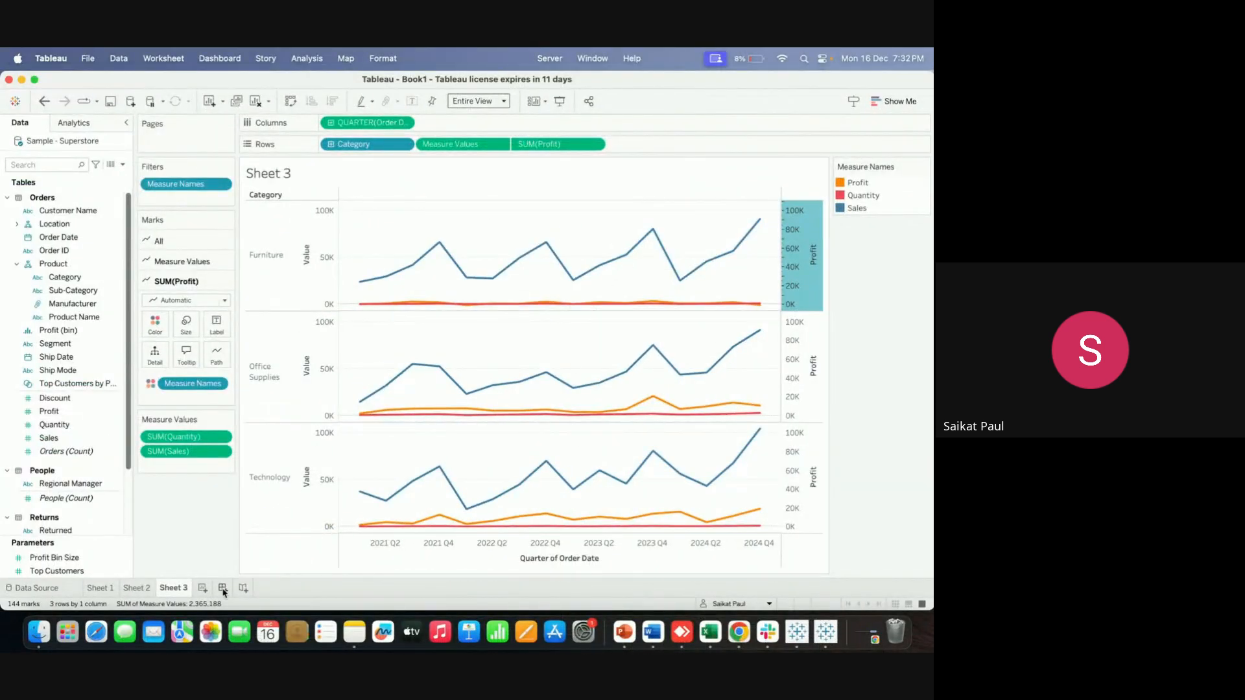
click(223, 588)
drag(43, 294, 225, 261)
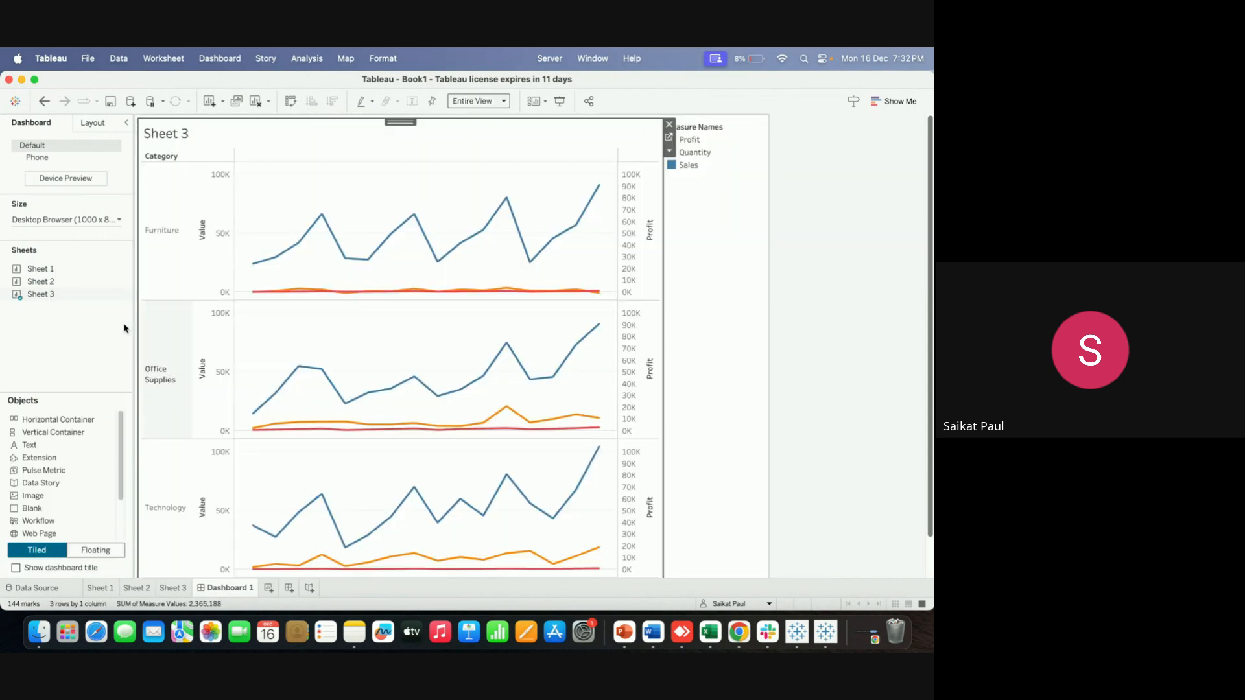
mouse_move(47, 282)
drag(48, 282, 587, 321)
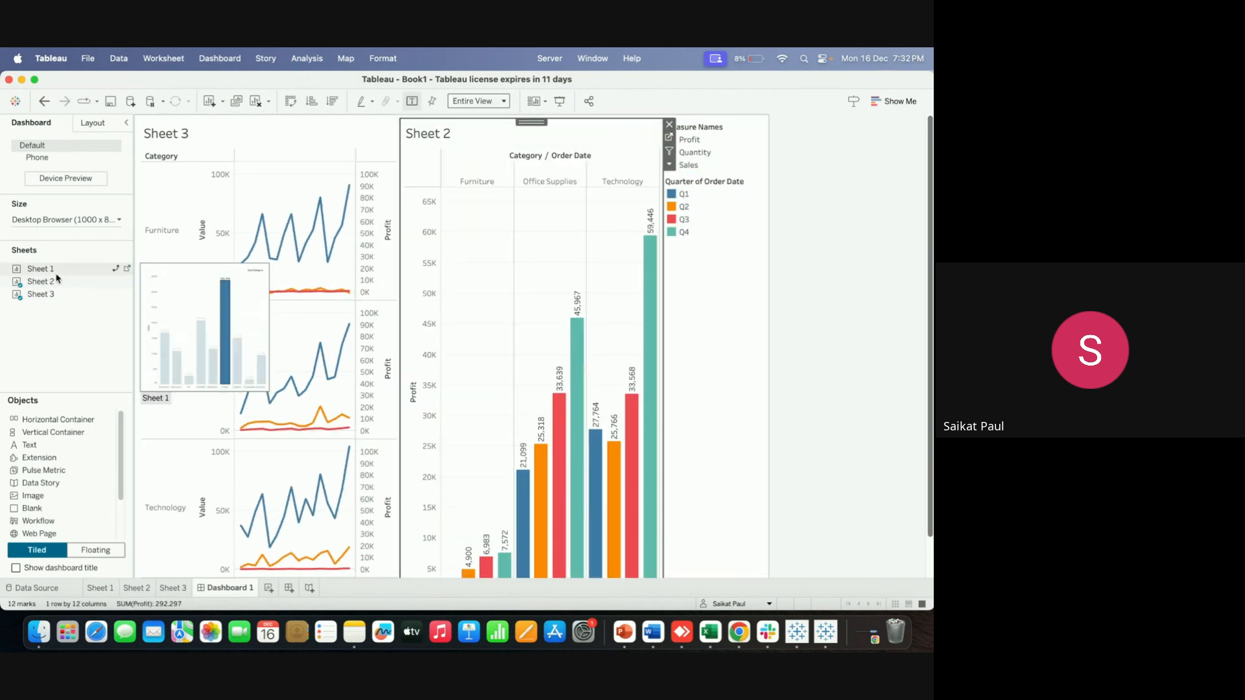
drag(56, 272, 304, 463)
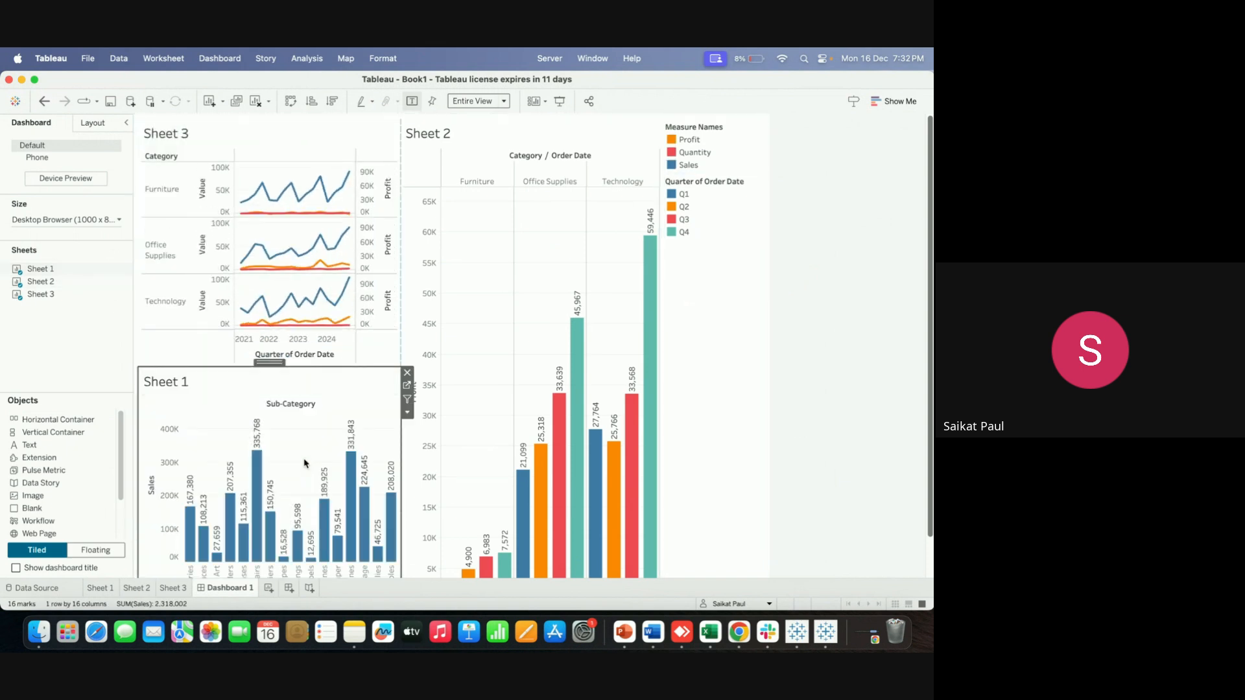
Try to reduce the height of Sheet 2 from its lower edge on the dashboard
click(530, 302)
scroll(541, 376, down, 2)
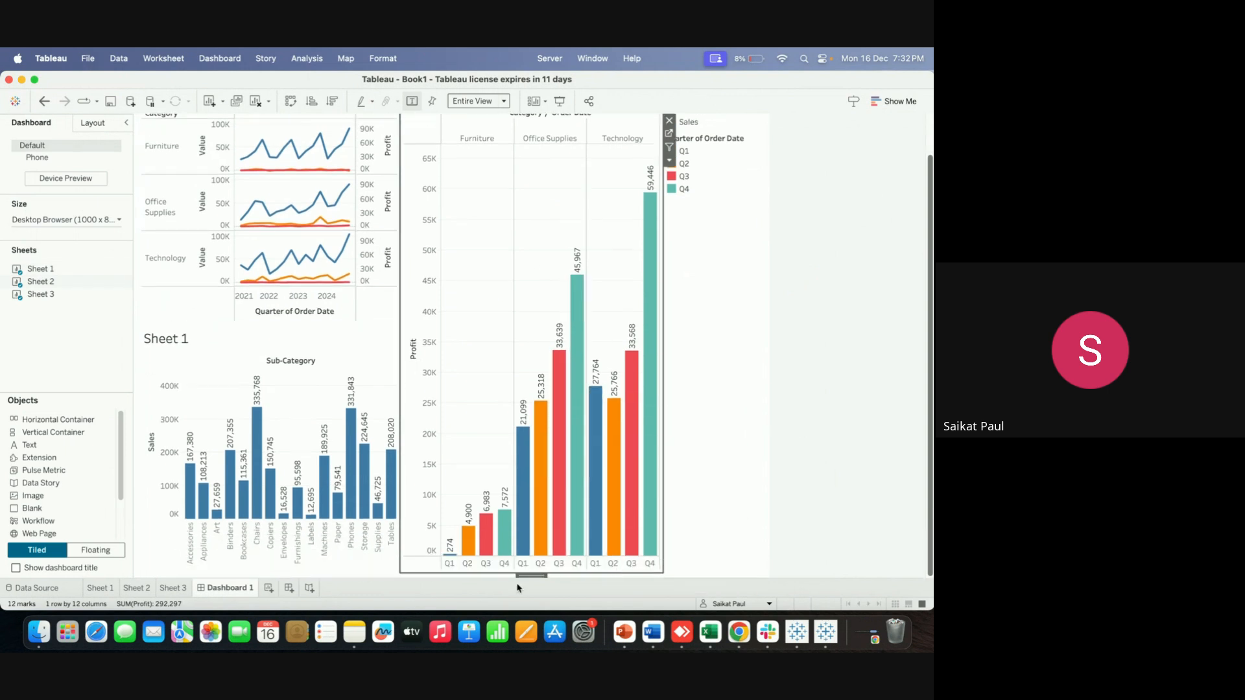
drag(526, 576, 532, 483)
scroll(551, 454, up, 2)
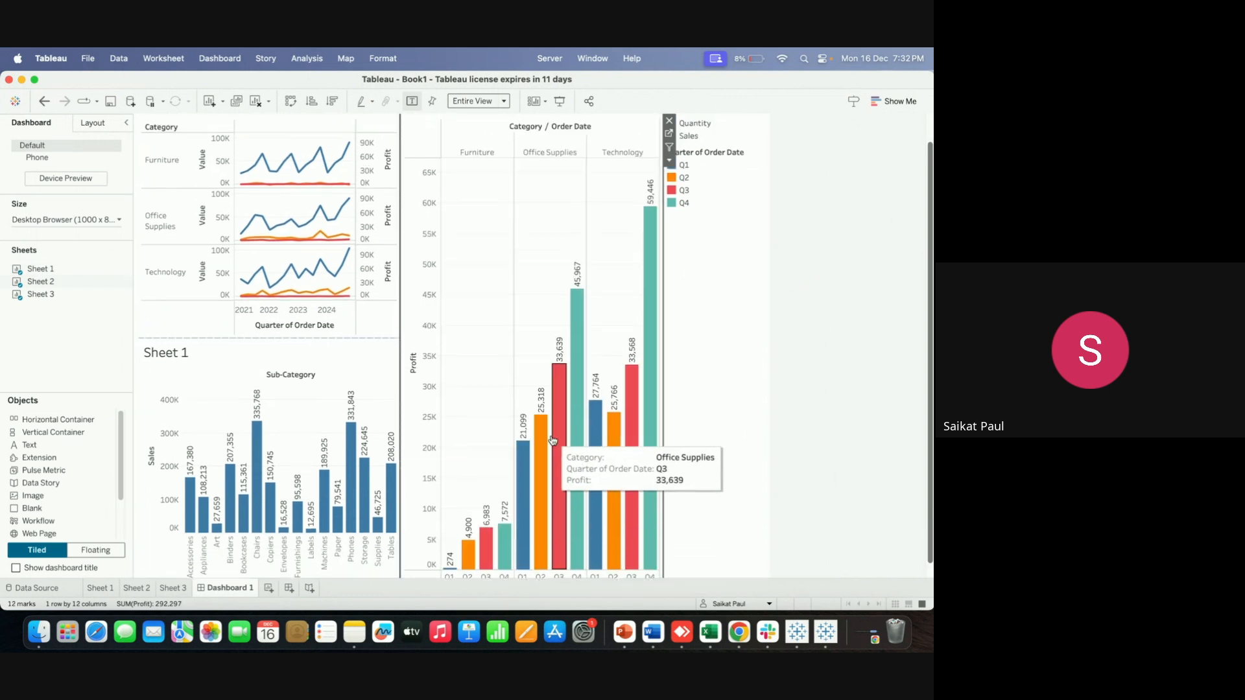
View the finished dashboard in presentation mode, and return to editing
click(711, 333)
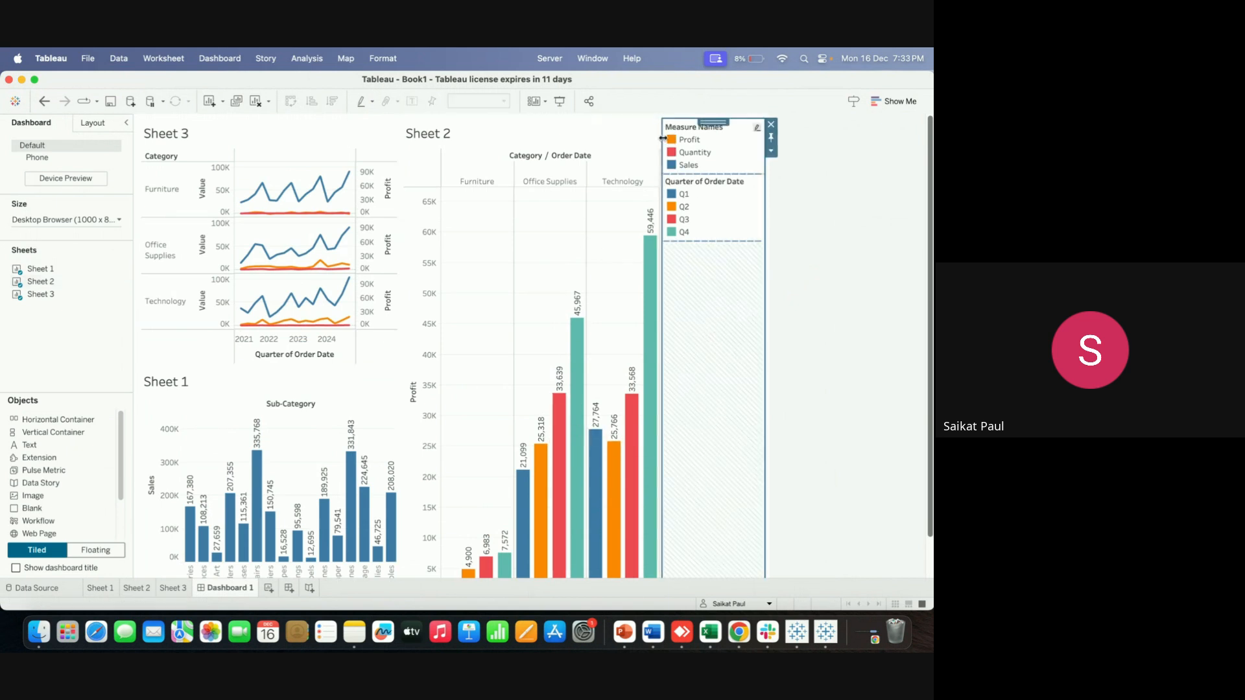
click(560, 102)
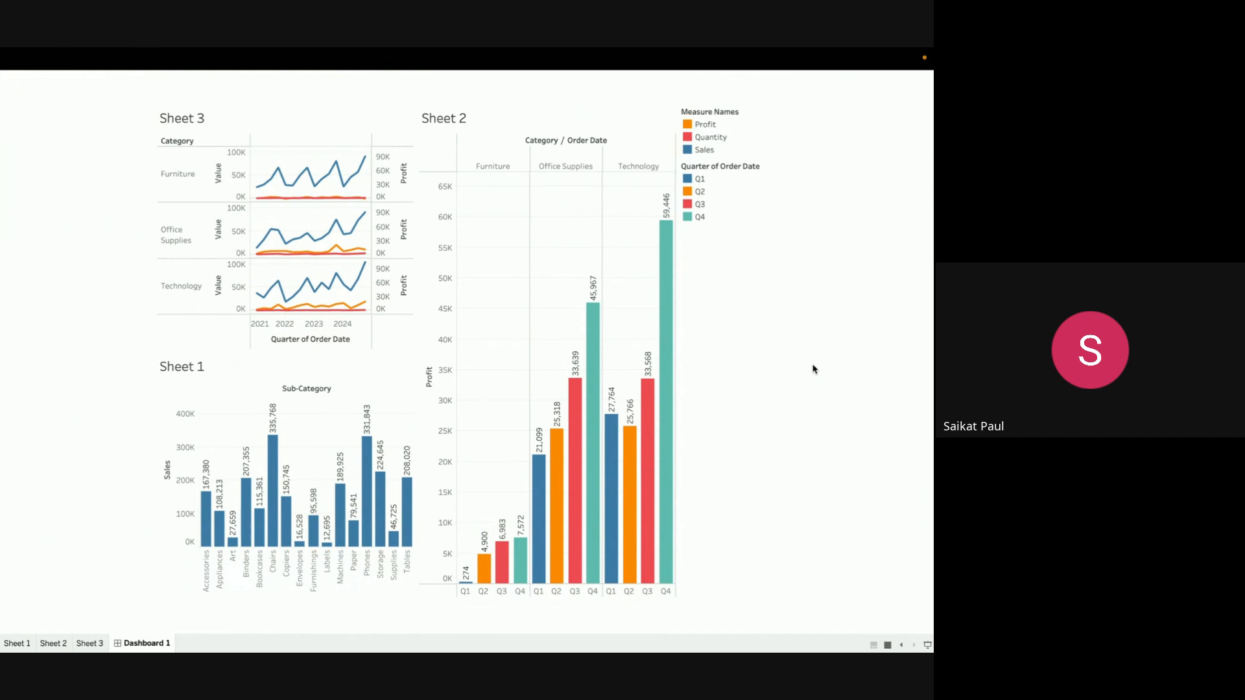
key(Escape)
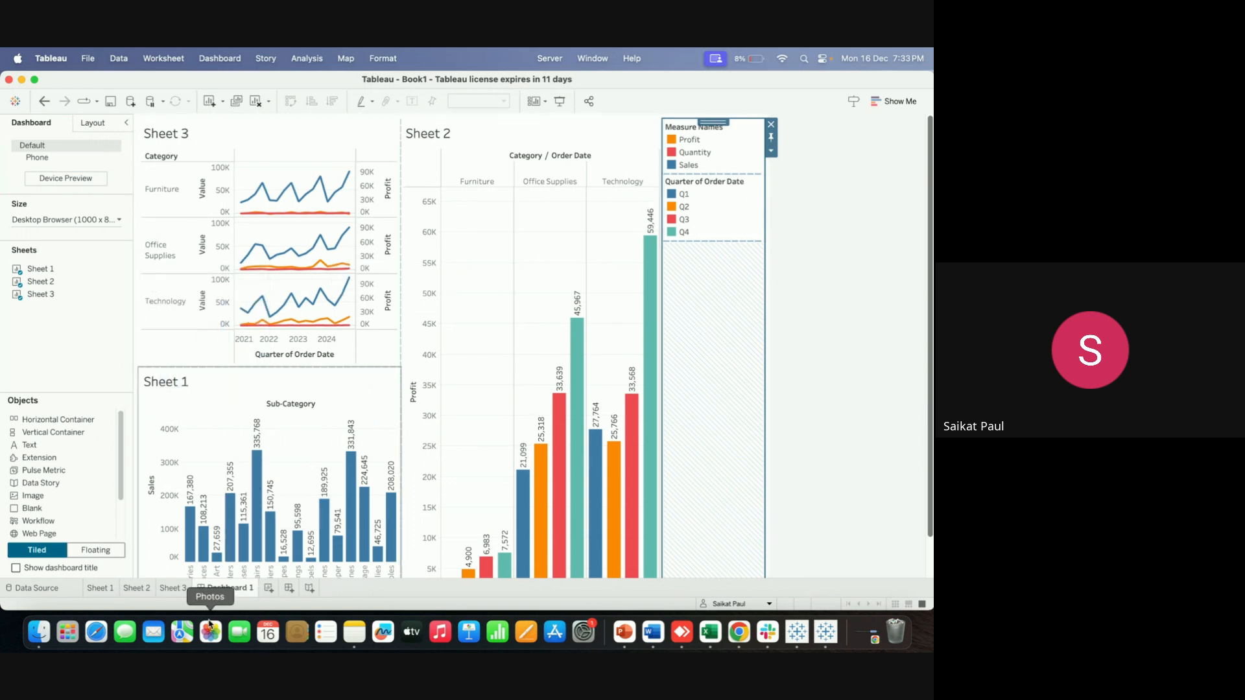
Return to Sheet 3 and examine the quarterly lines for each category and the fields that build the chart
click(170, 588)
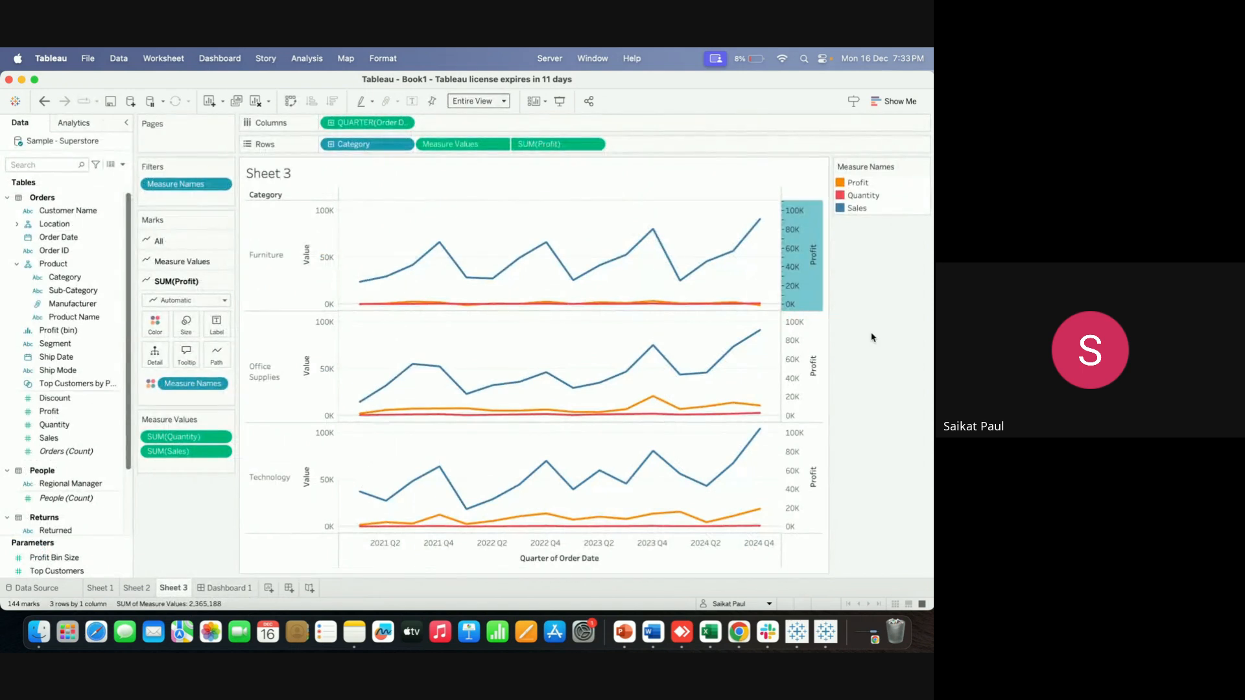
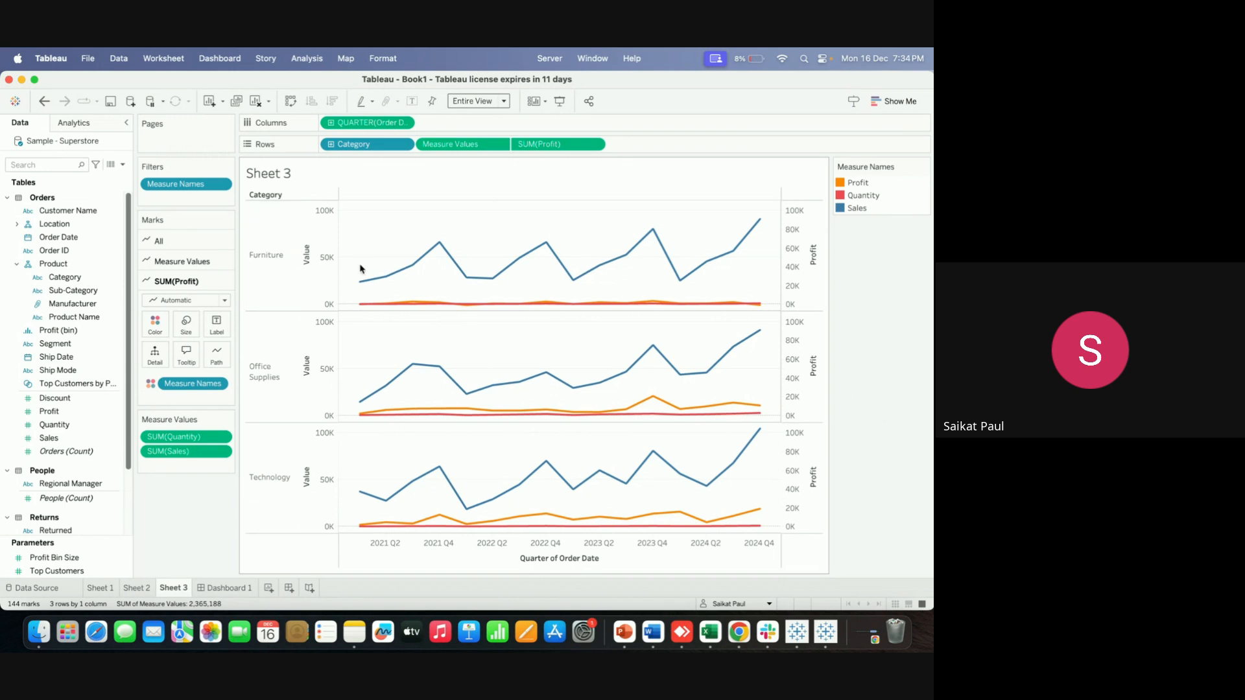
mouse_move(520, 257)
mouse_move(743, 314)
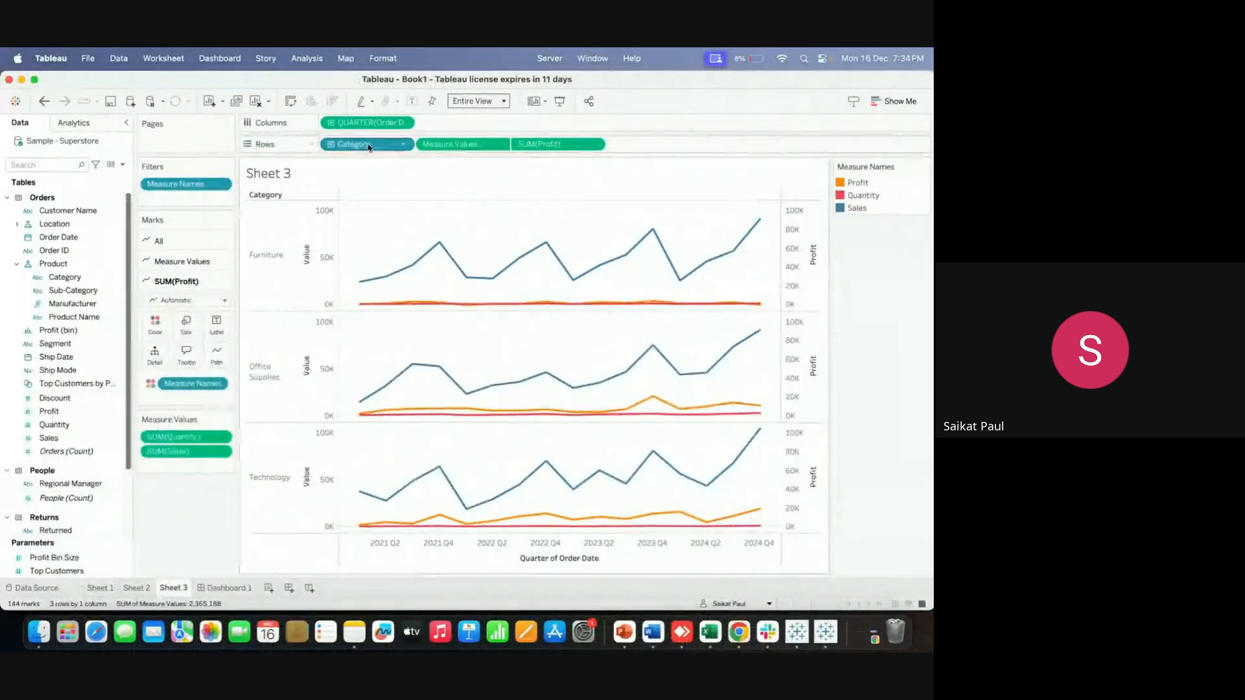
Open the Top Customers by Profit set for editing, examine its General, Condition and Top definitions, and close it
mouse_move(376, 409)
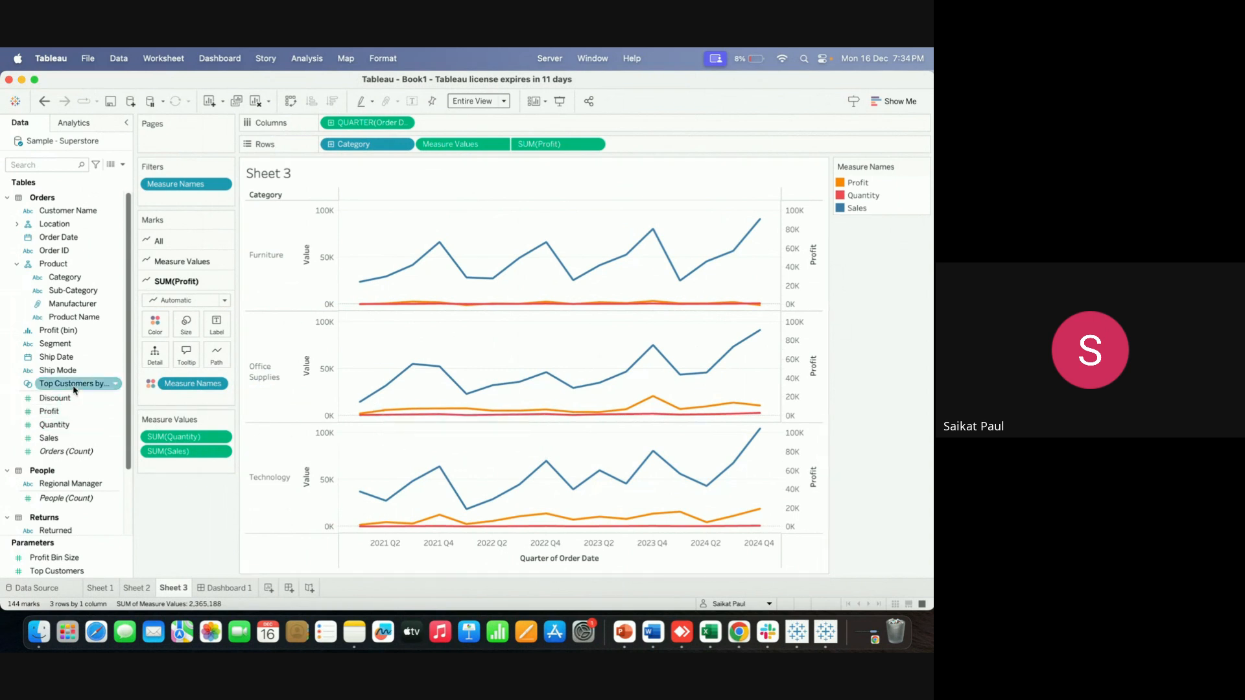
click(100, 386)
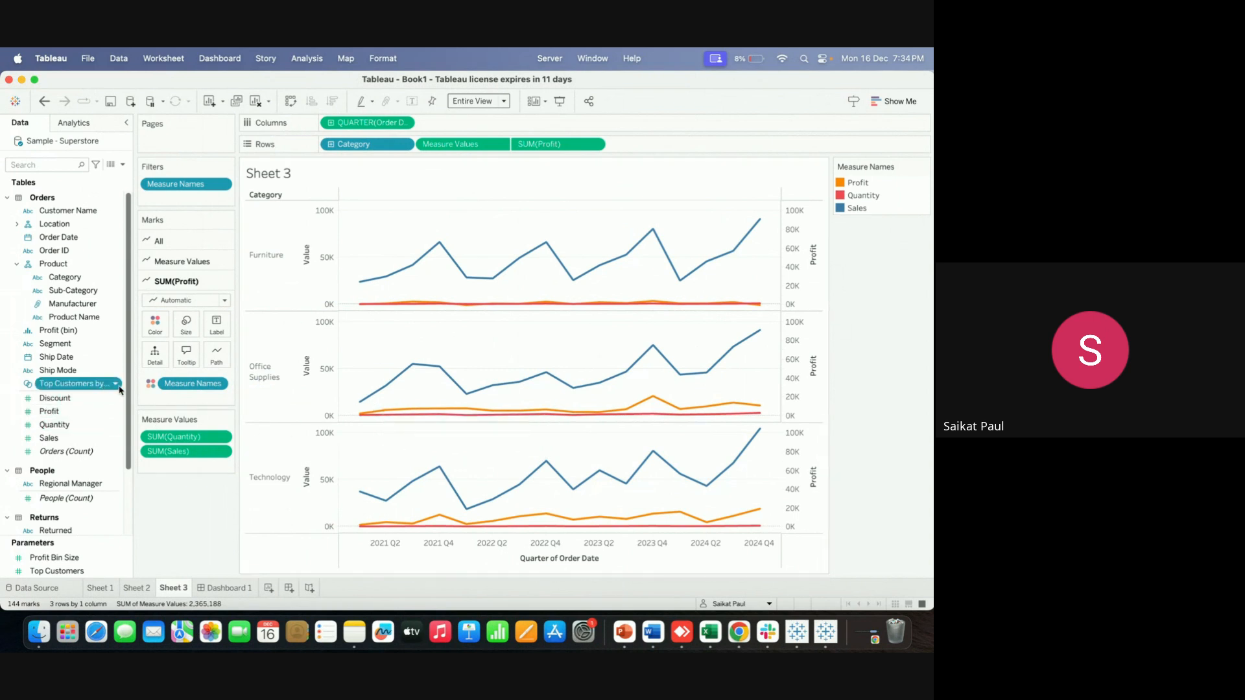
click(116, 385)
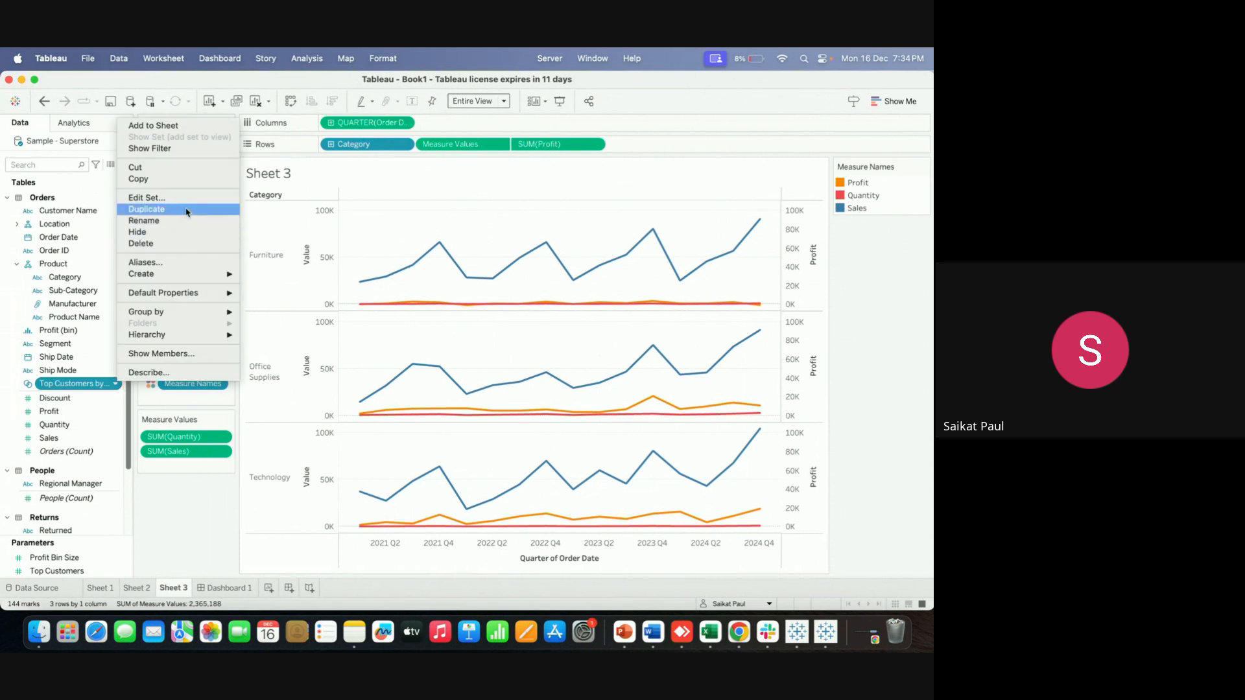
click(146, 198)
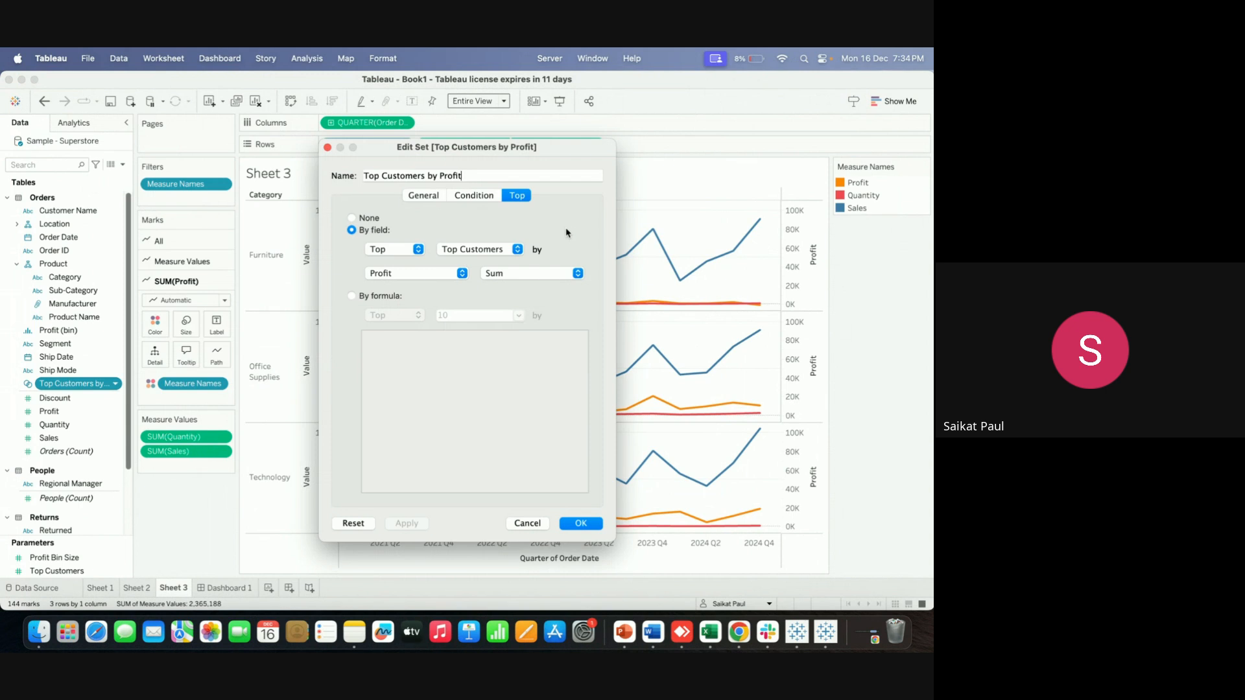
click(490, 196)
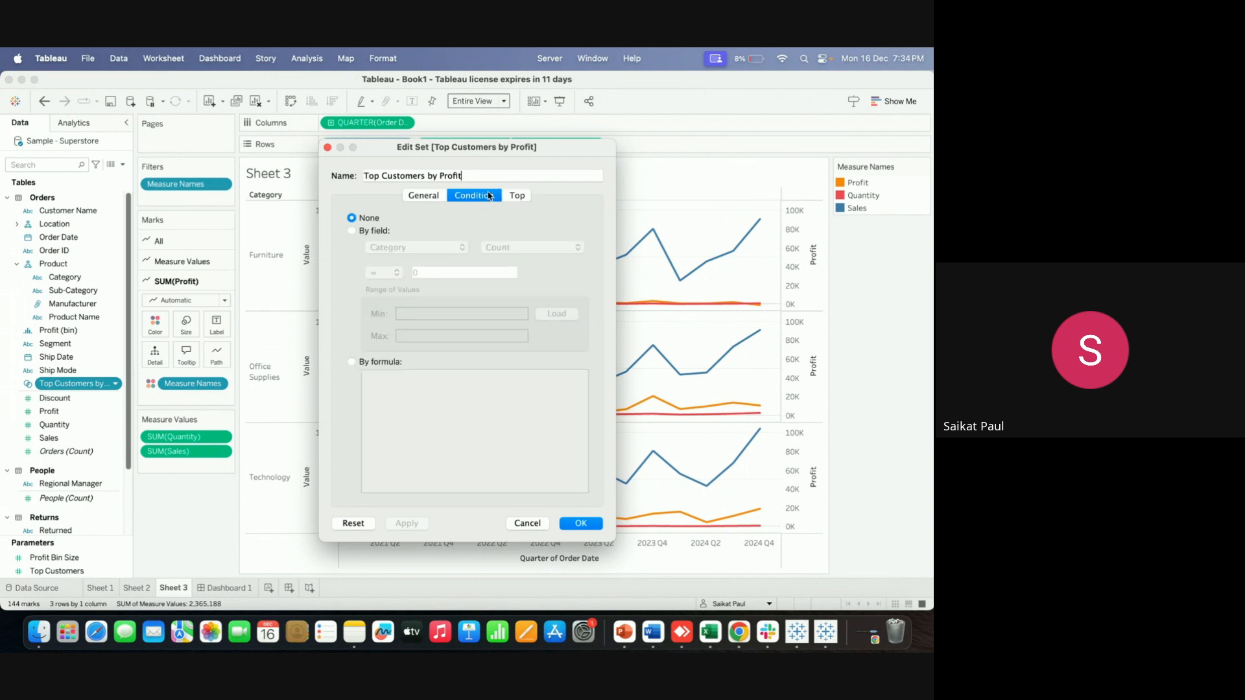
click(433, 198)
click(516, 198)
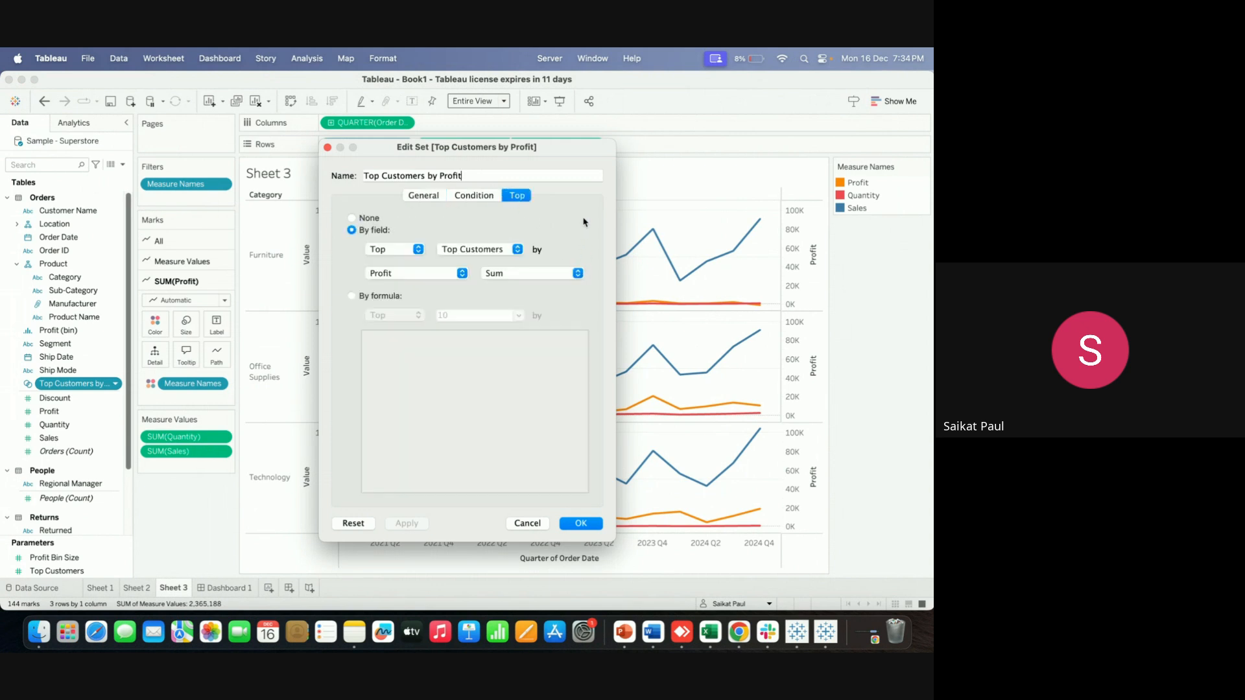
key(Return)
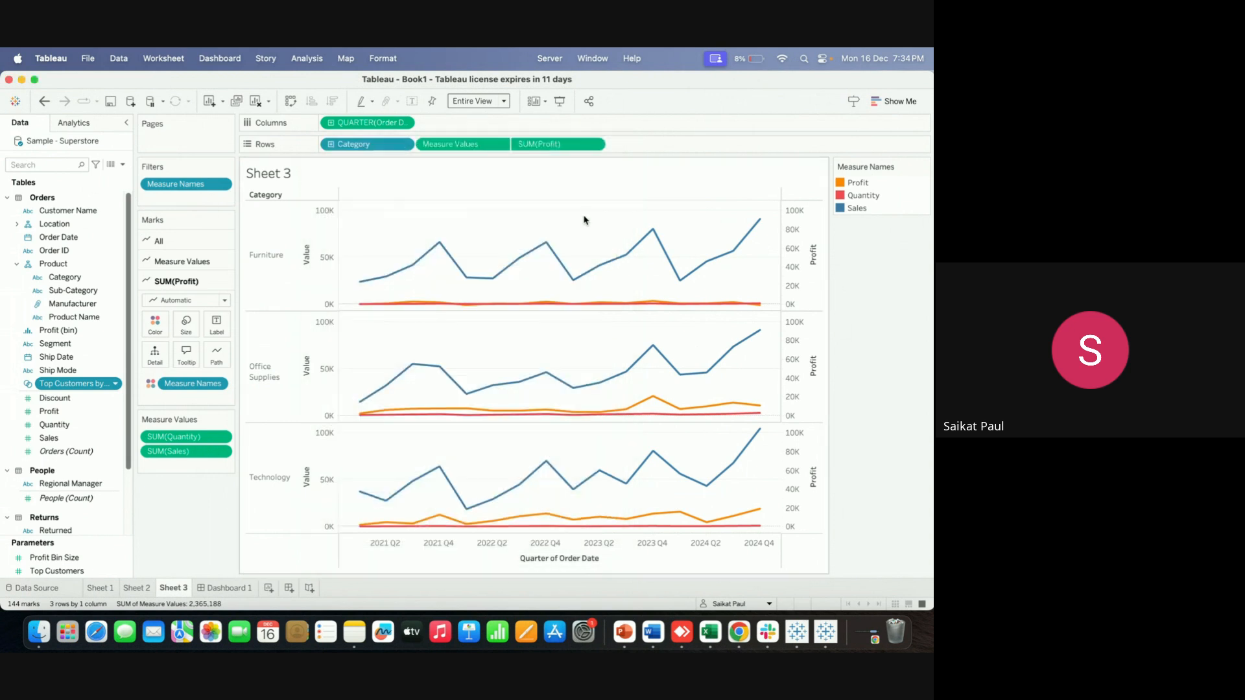
Add a new blank worksheet and view the field-list options for creating calculated fields and parameters
click(270, 589)
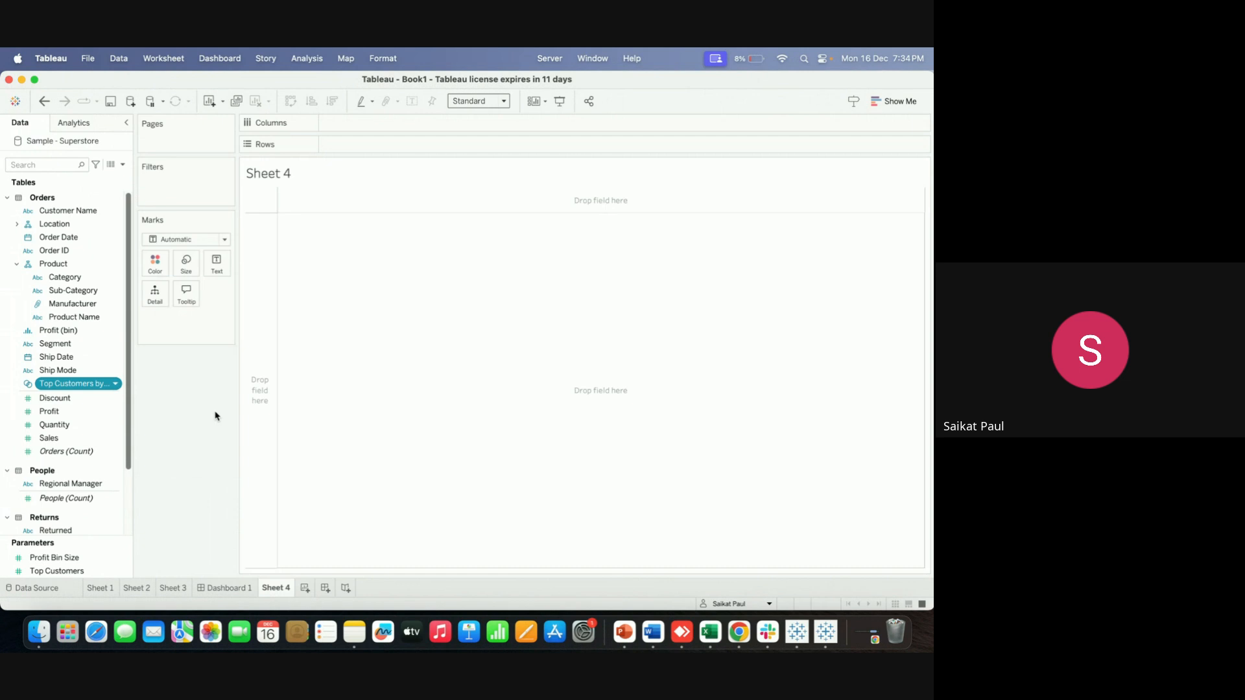
click(123, 166)
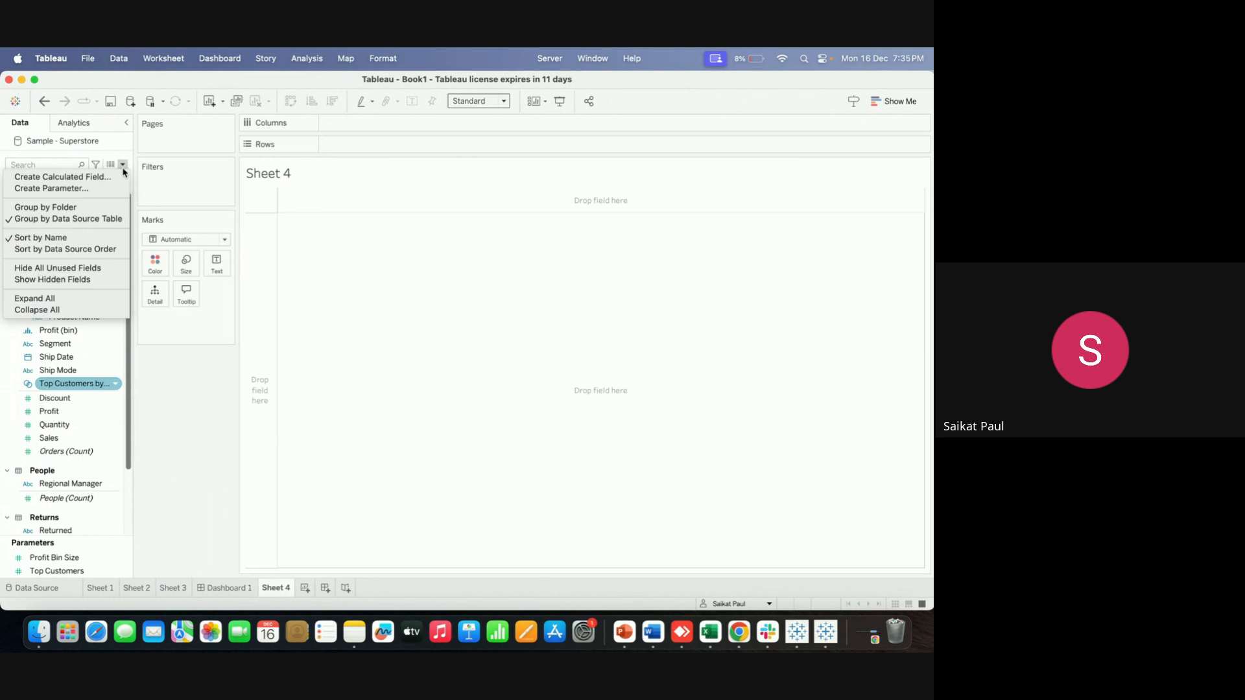
click(198, 446)
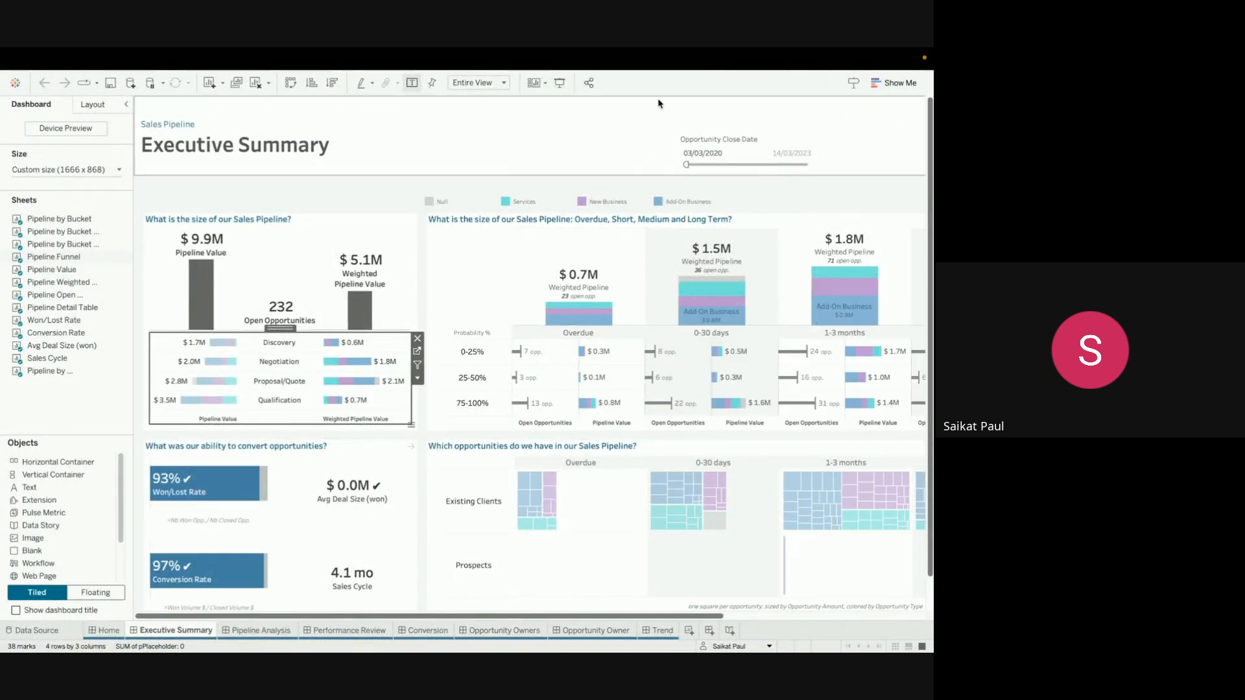
Close the Salesforce Sales Cloud - Weighted Sales Pipeline workbook
mouse_move(53, 69)
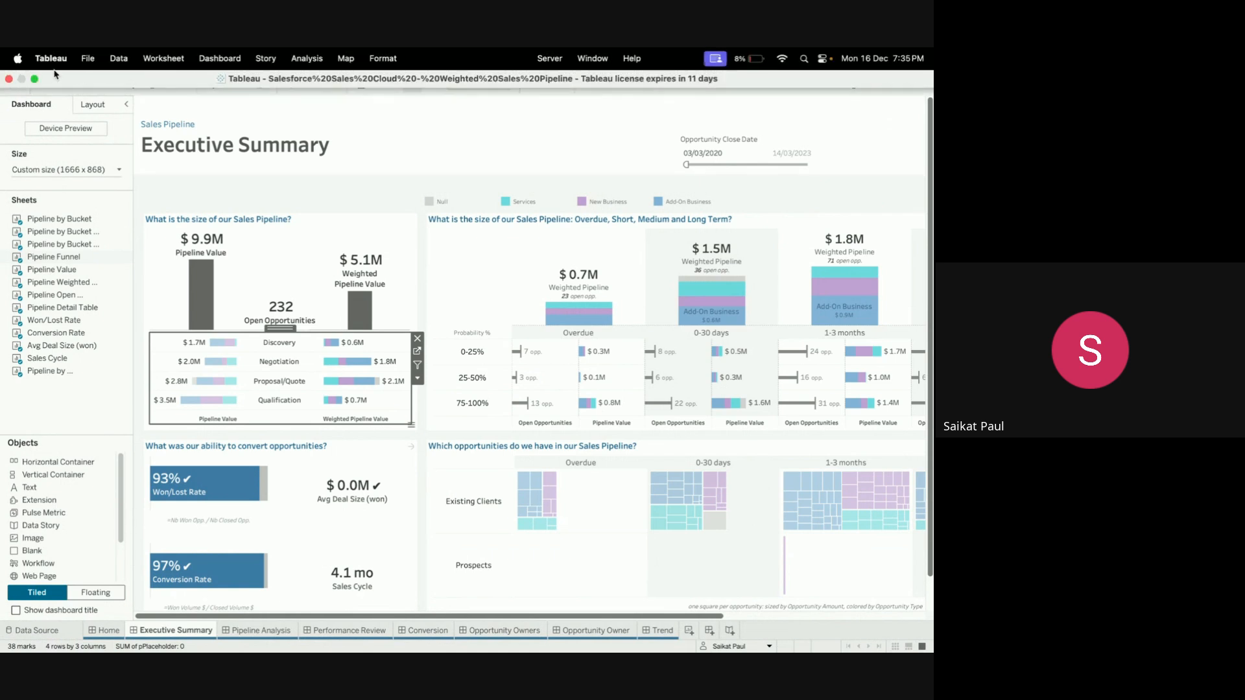
click(10, 81)
click(427, 370)
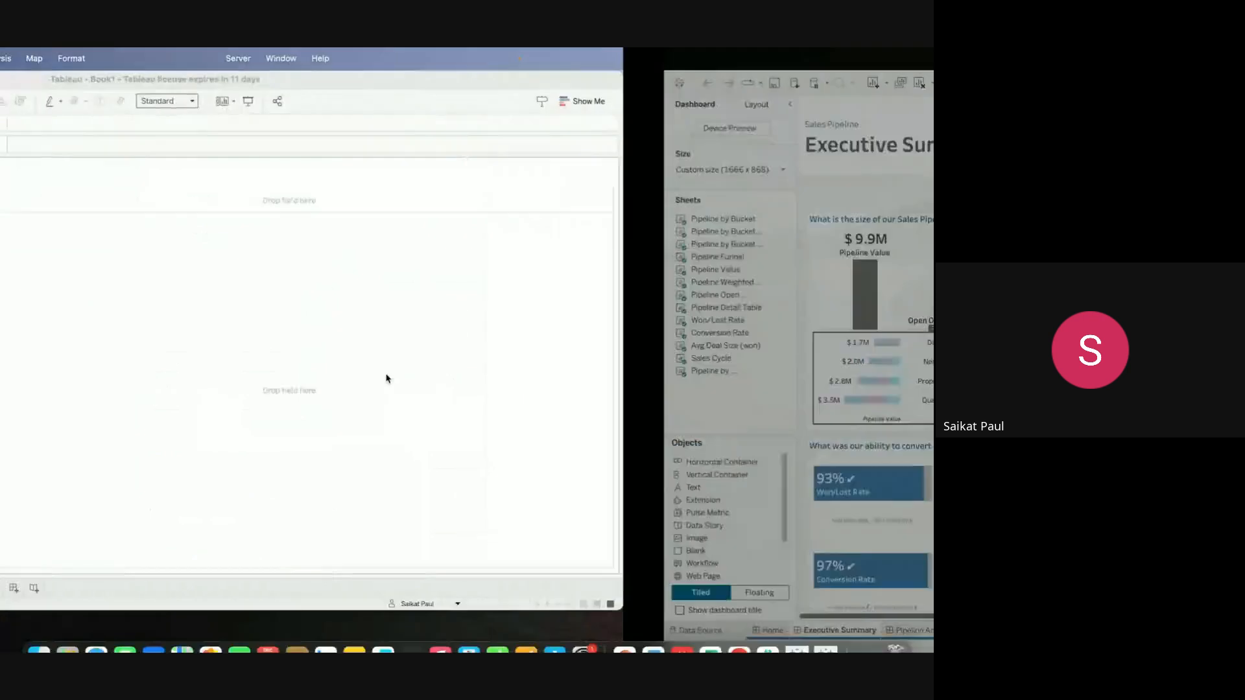
Review Sheets 1, 2 and 3 in Book1 and clear the Chairs bar selection on Sheet 1
click(111, 590)
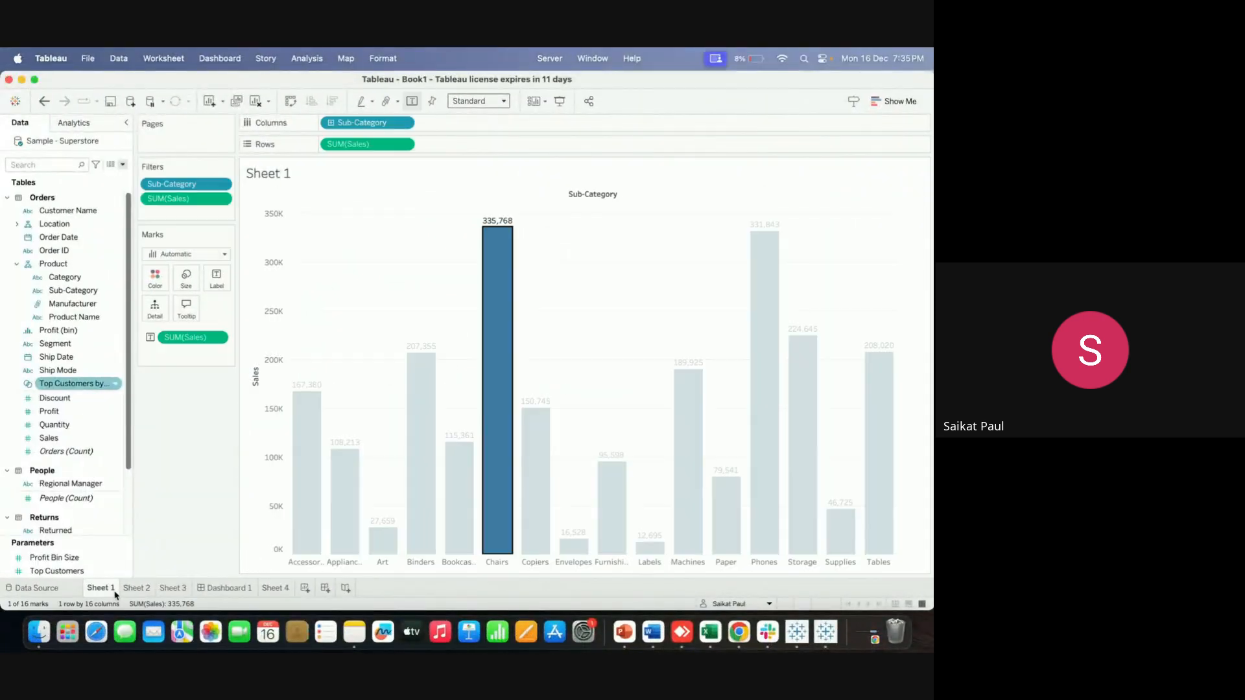
click(139, 590)
click(172, 590)
click(148, 591)
click(109, 590)
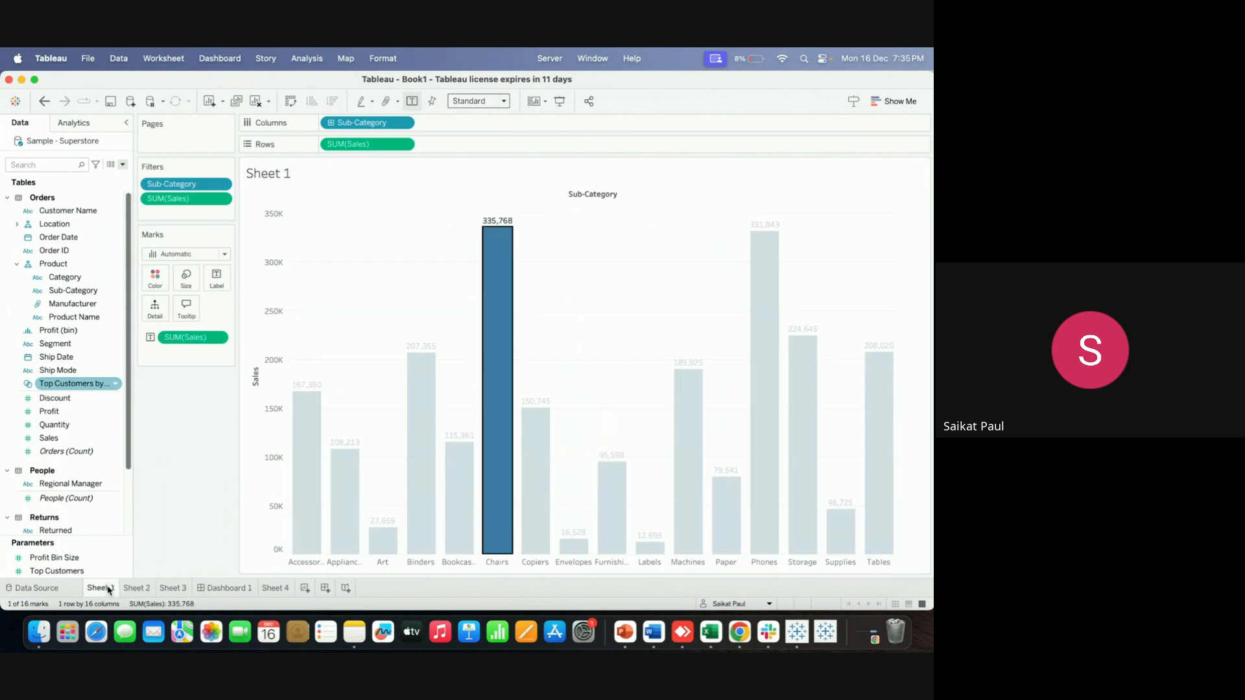
click(642, 257)
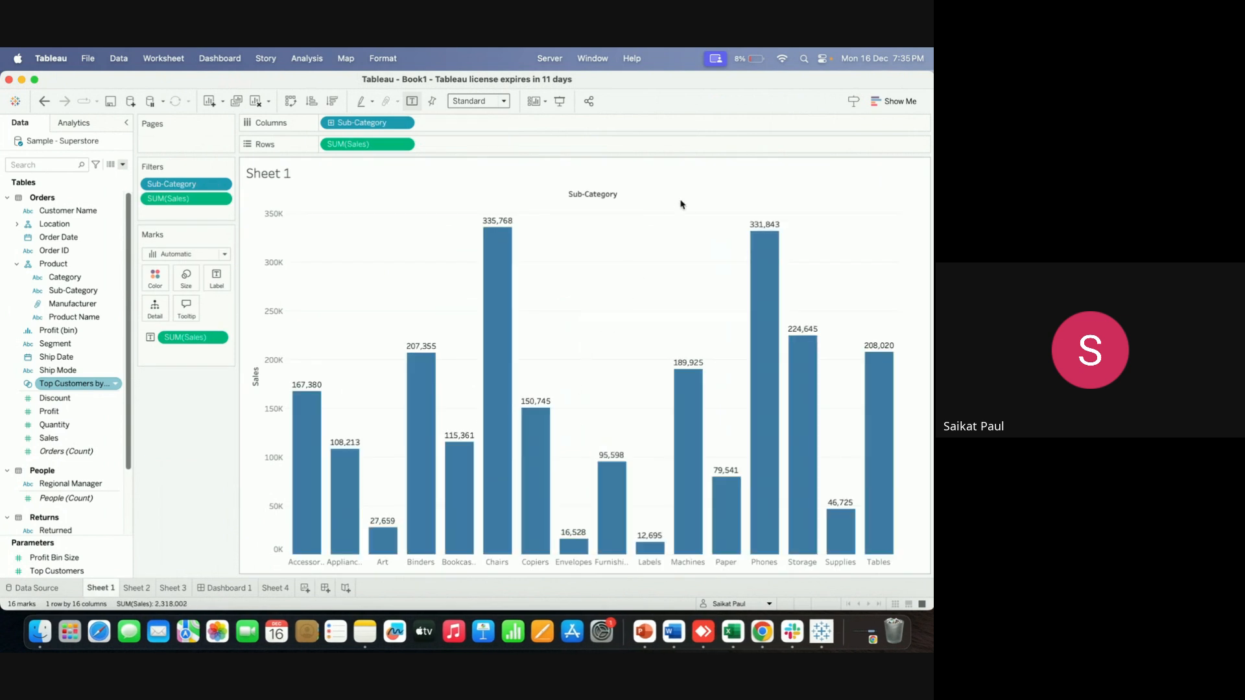
Switch the Sample - Superstore data source connection to Extract and go to Sheet 1 to start creating the extract
click(68, 589)
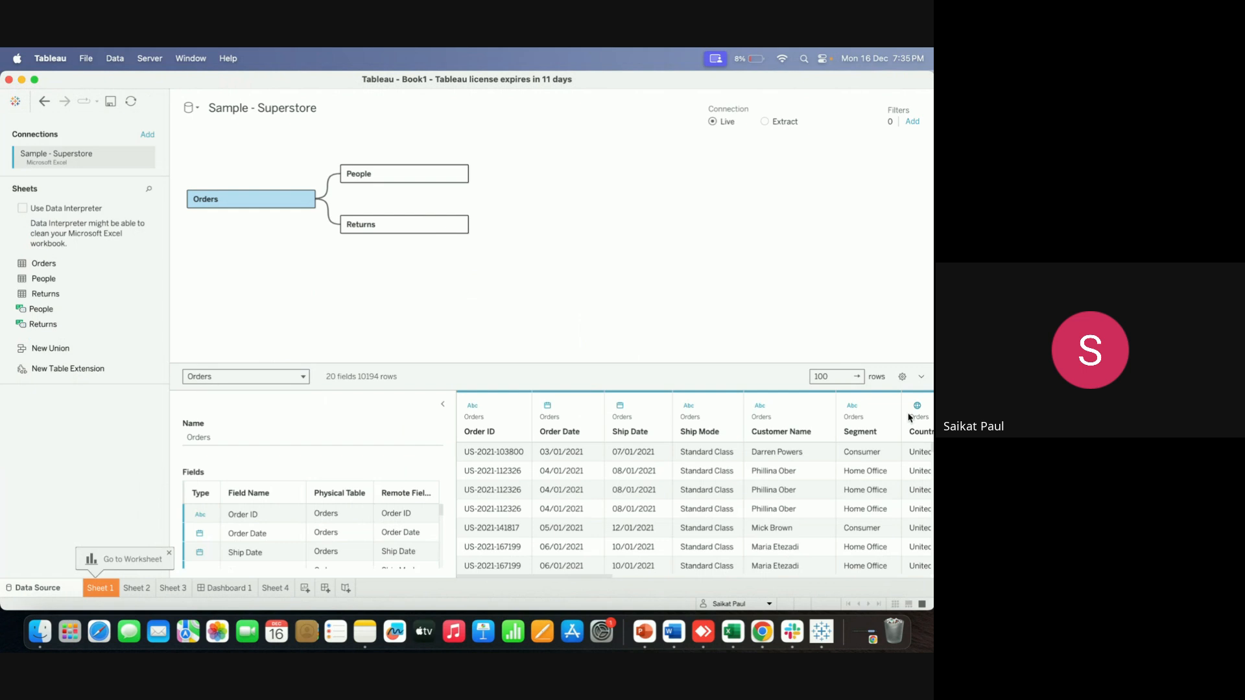
click(766, 121)
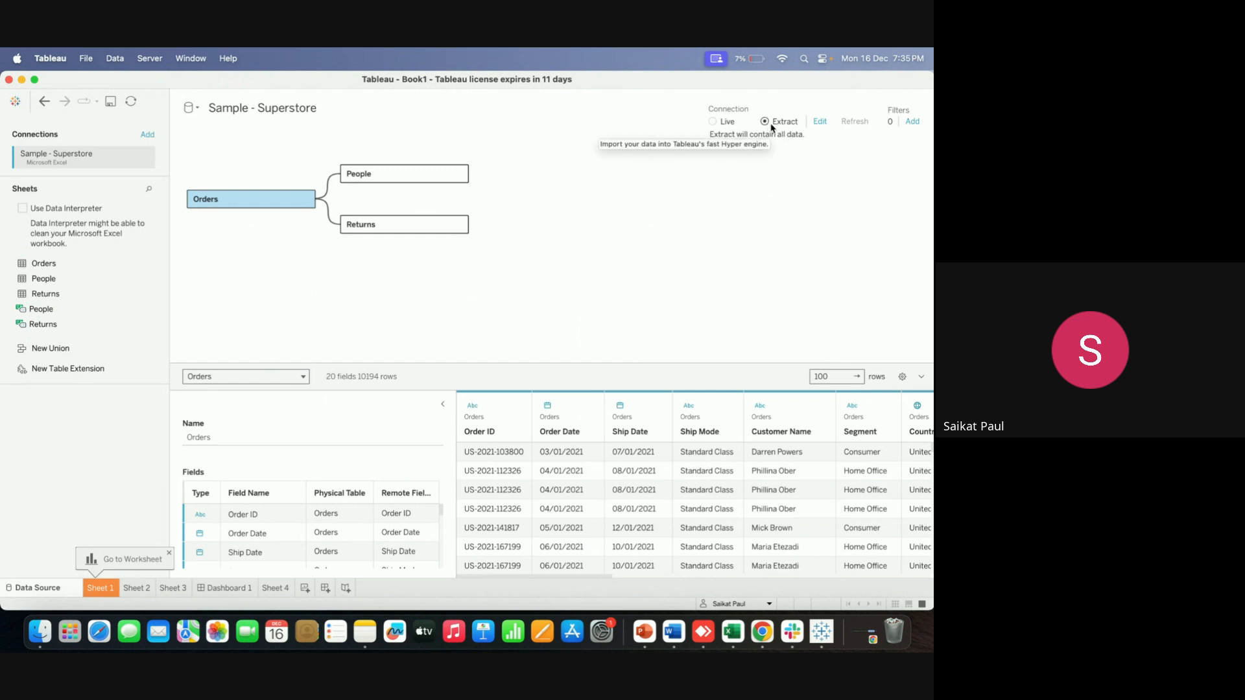
click(96, 589)
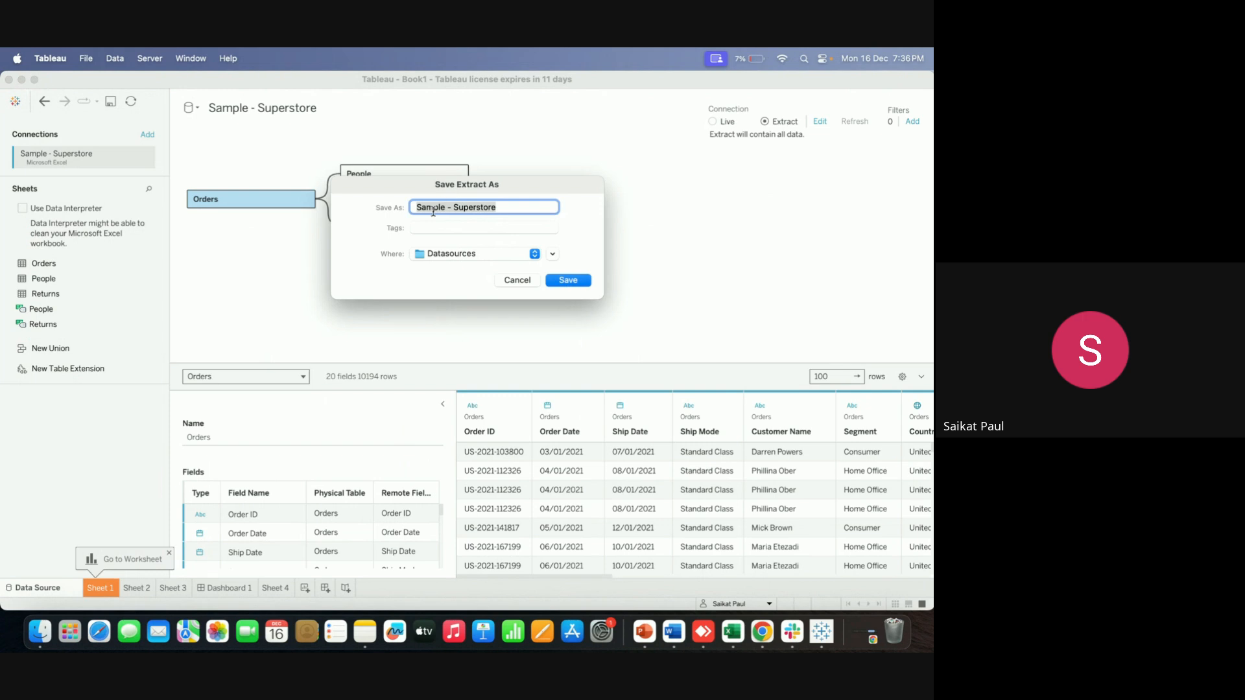
Save the extract as Sample - Superstore in the Desktop folder and answer the folder access request
click(535, 255)
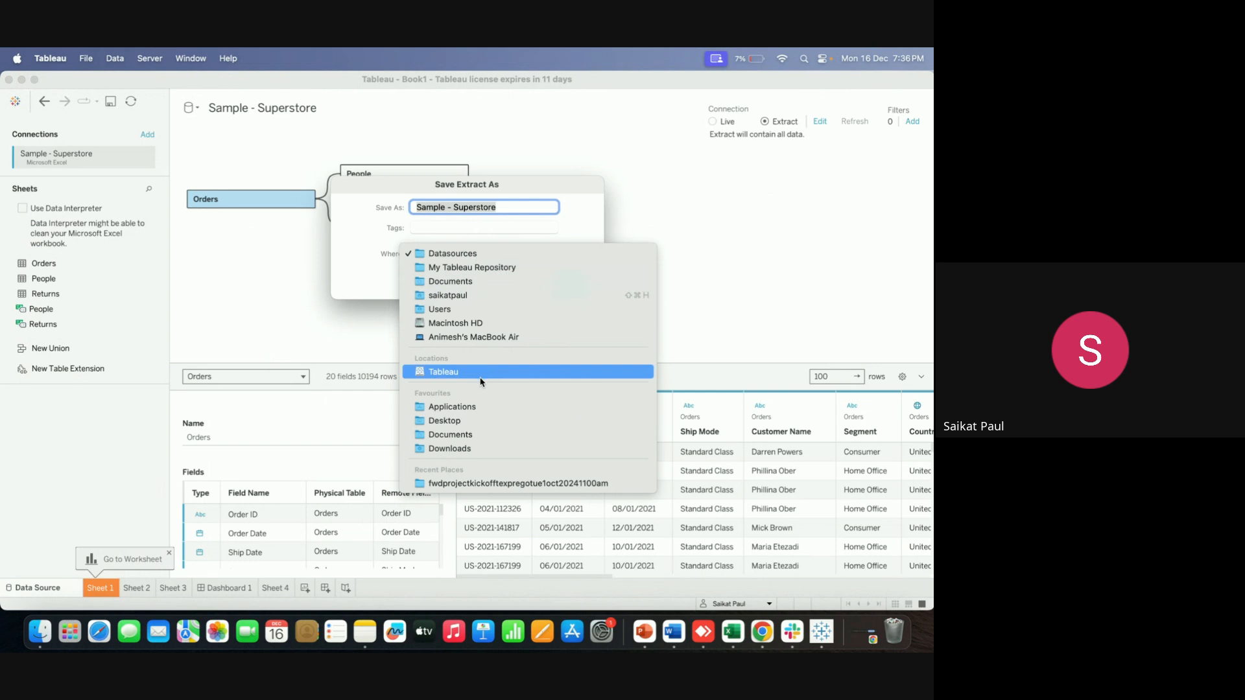
click(457, 421)
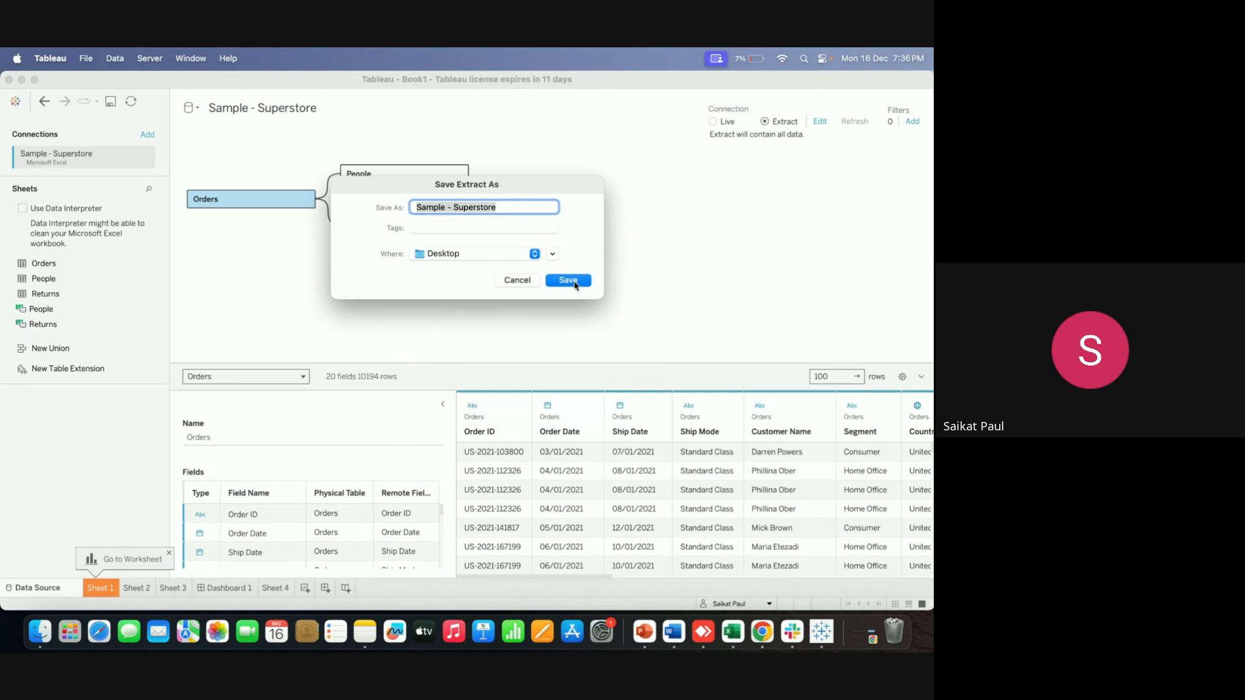
click(568, 281)
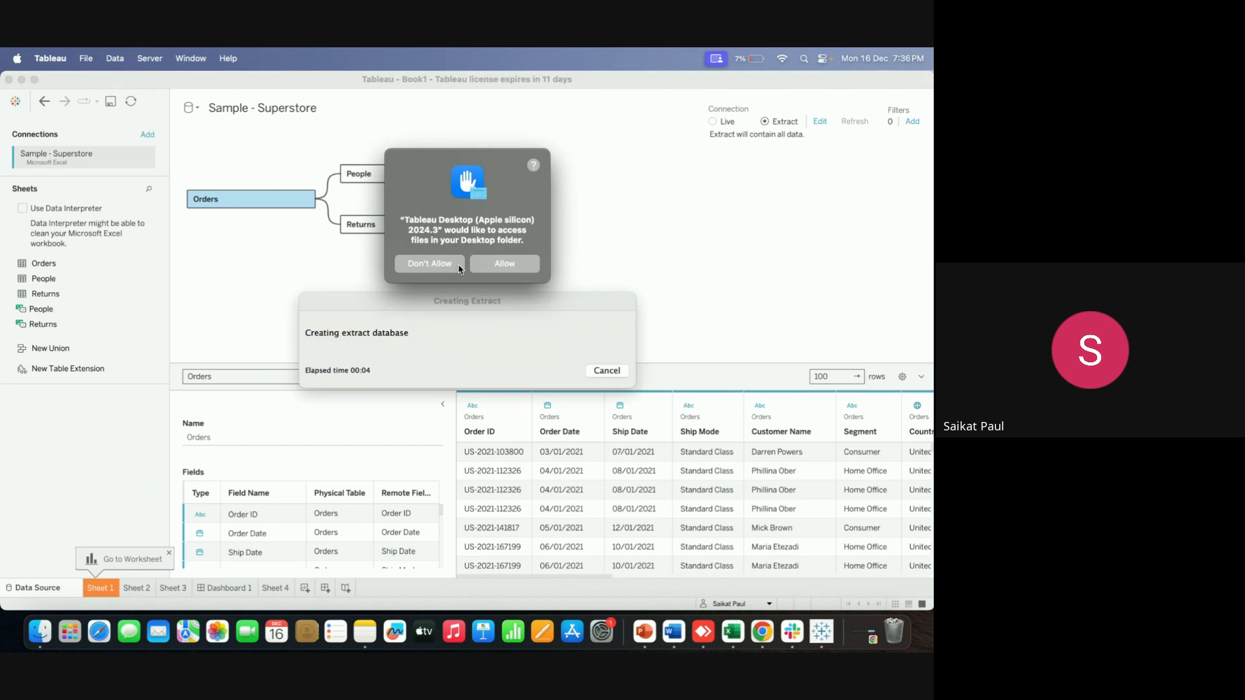
click(459, 265)
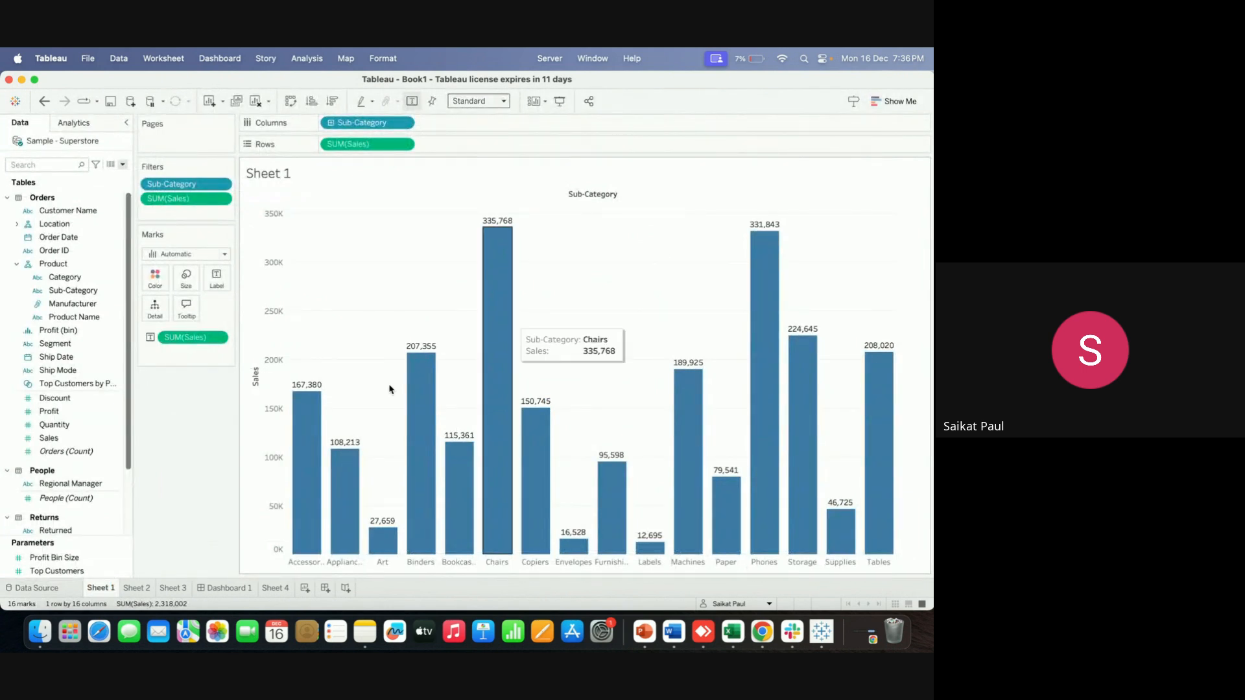
Return to the data source page to check the extract, and minimize the workbook window to reach the desktop
click(37, 588)
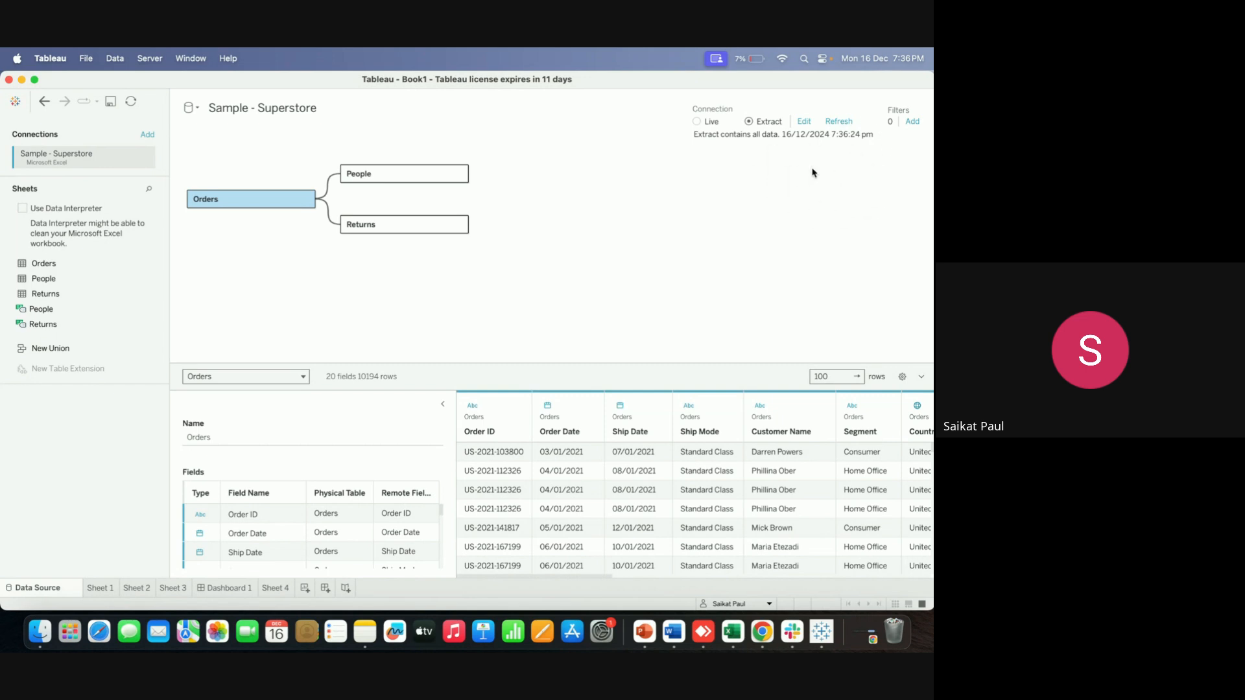
key(super+Tab)
key(super+Tab)
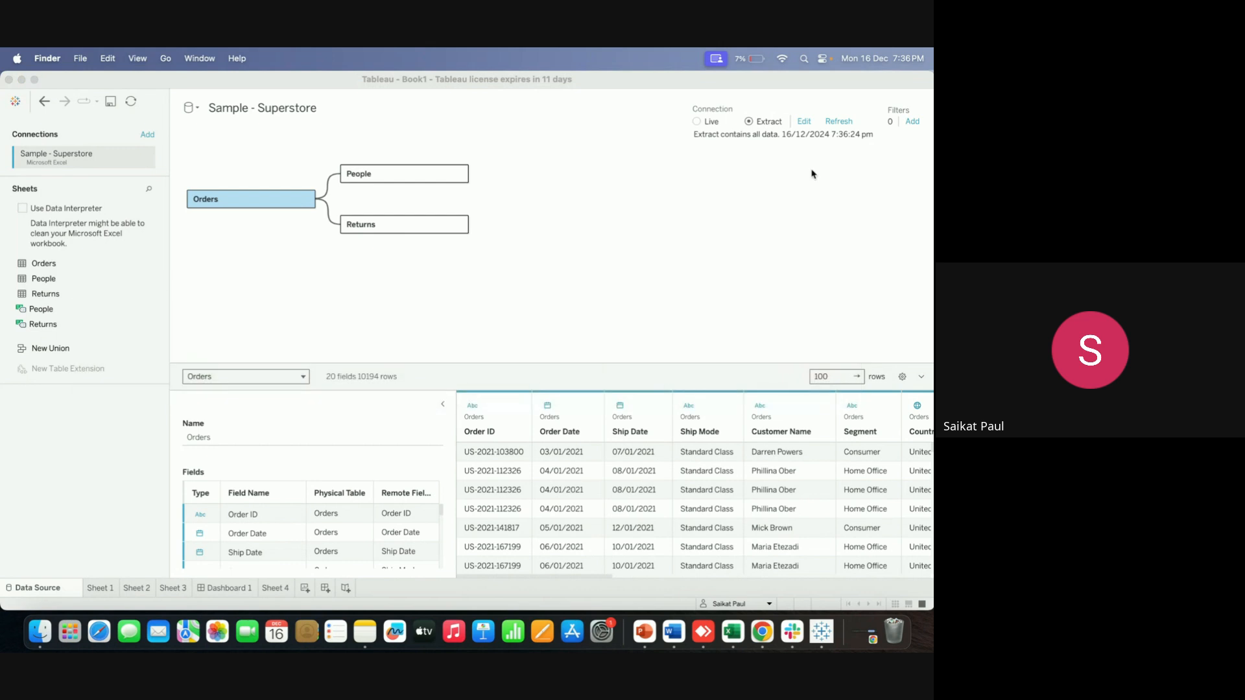
key(super+Tab)
key(super+Tab)
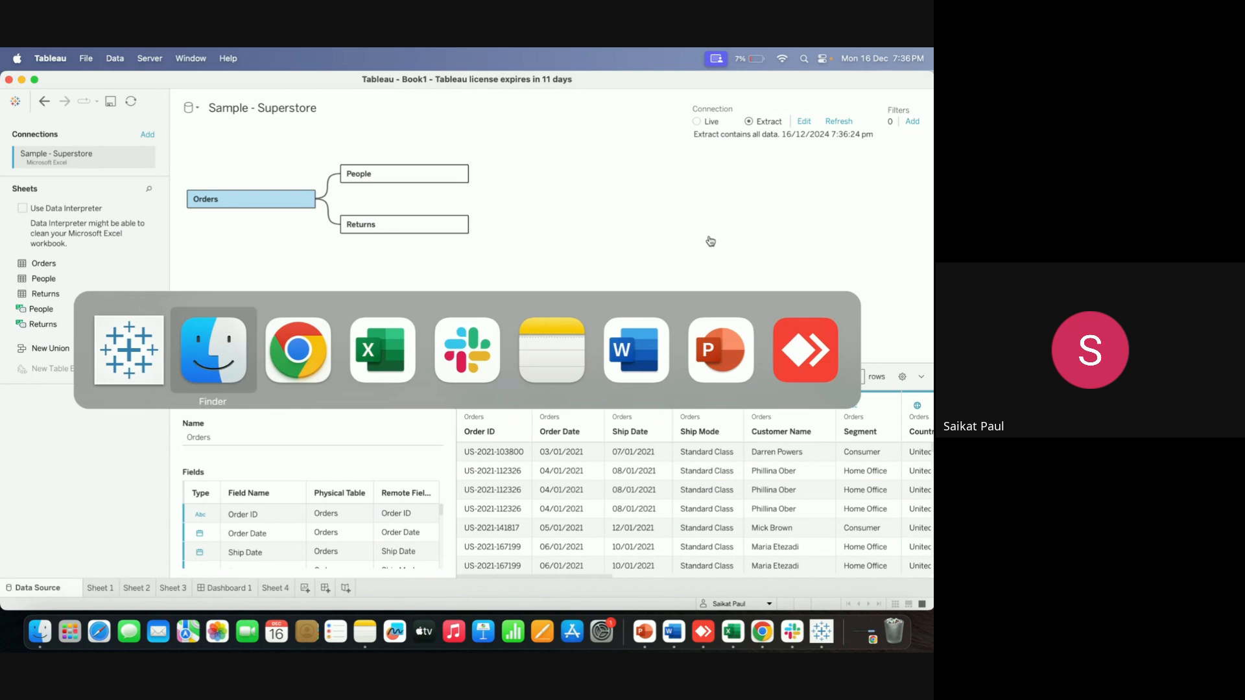
key(super+Tab)
key(super+Tab)
key(super+Tab)
key(super+Tab)
key(super+Tab)
key(super+Tab)
key(super+Tab)
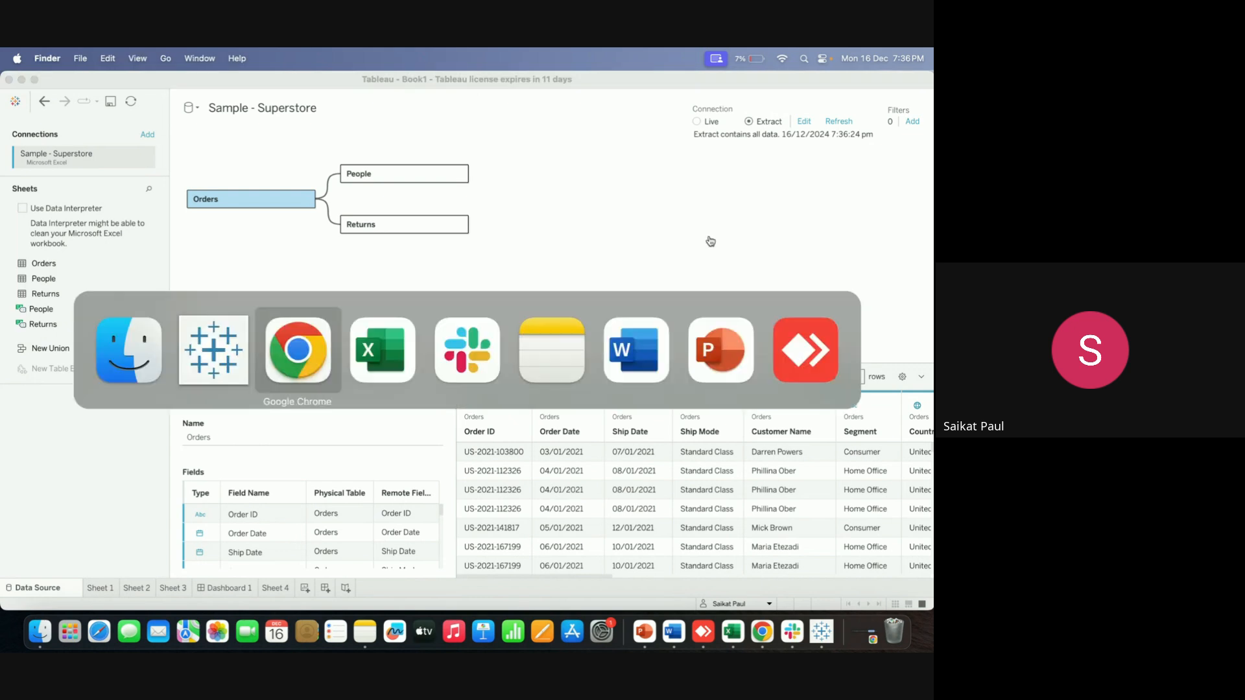
key(super+Tab)
key(super+Tab)
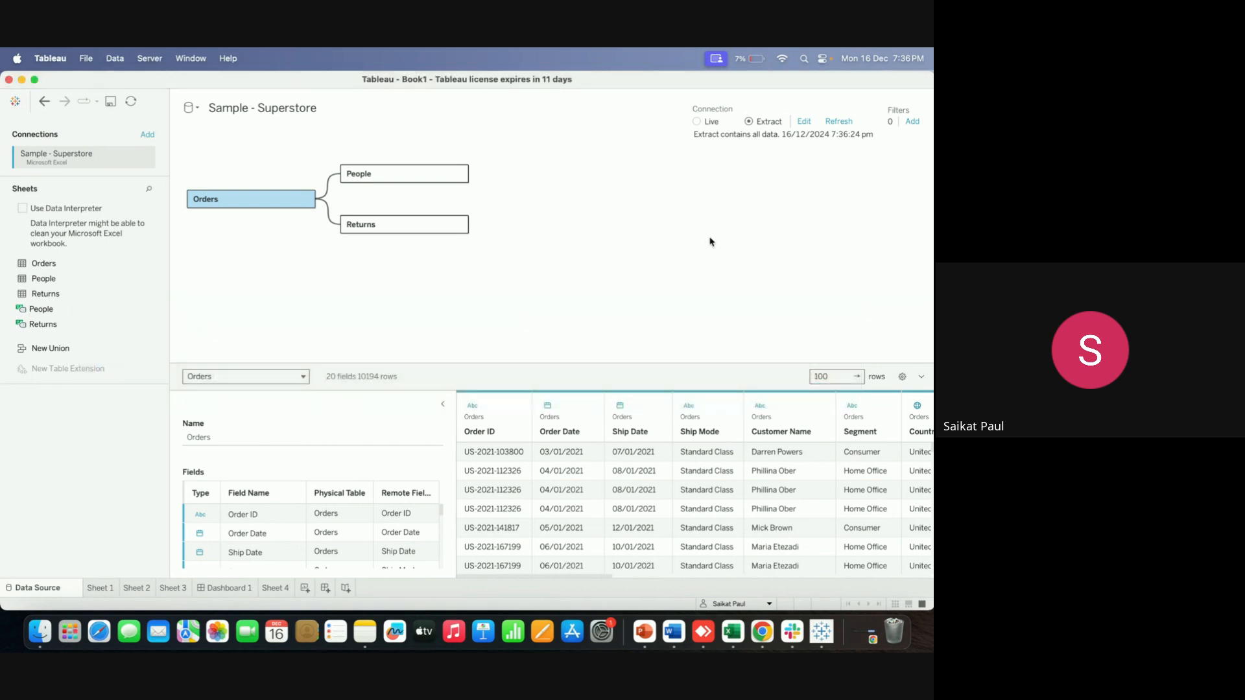
click(22, 80)
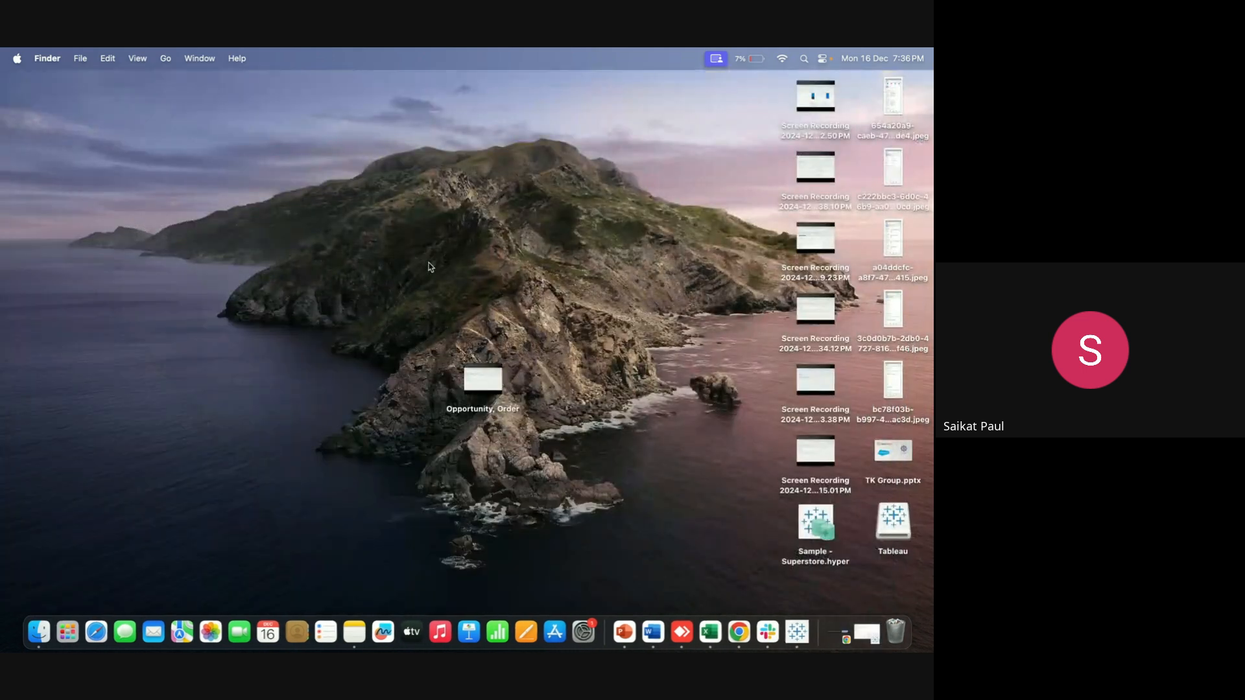
Move the Sample - Superstore.hyper file to an empty area of the desktop, away from the other files
right_click(491, 159)
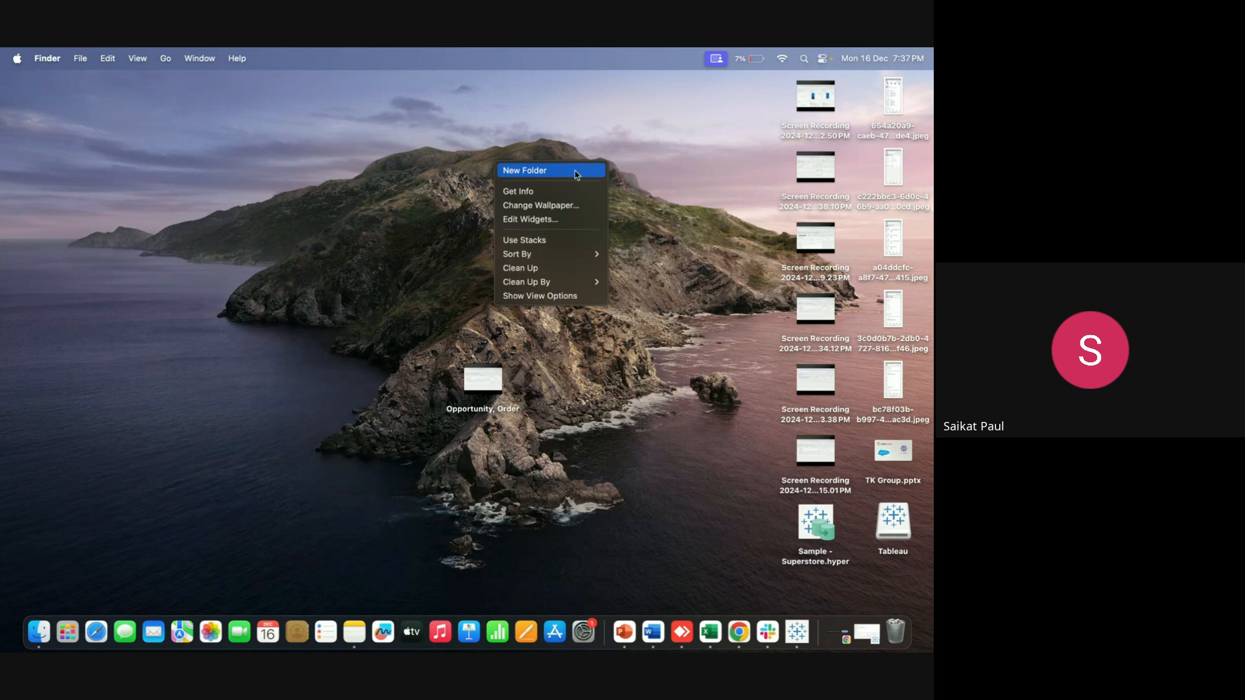
click(671, 234)
drag(816, 526, 337, 202)
click(482, 287)
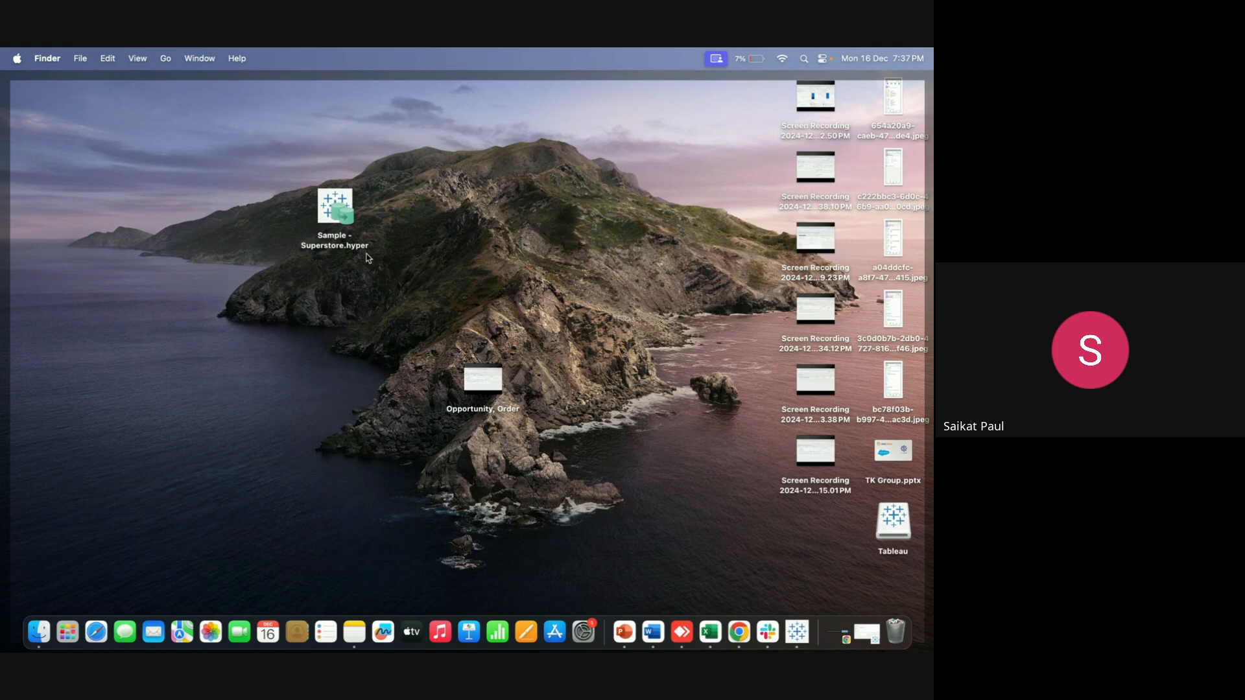
Highlight the Sample - Superstore.hyper file on the desktop to point it out, and clear the selection
drag(241, 150, 457, 291)
drag(267, 173, 444, 292)
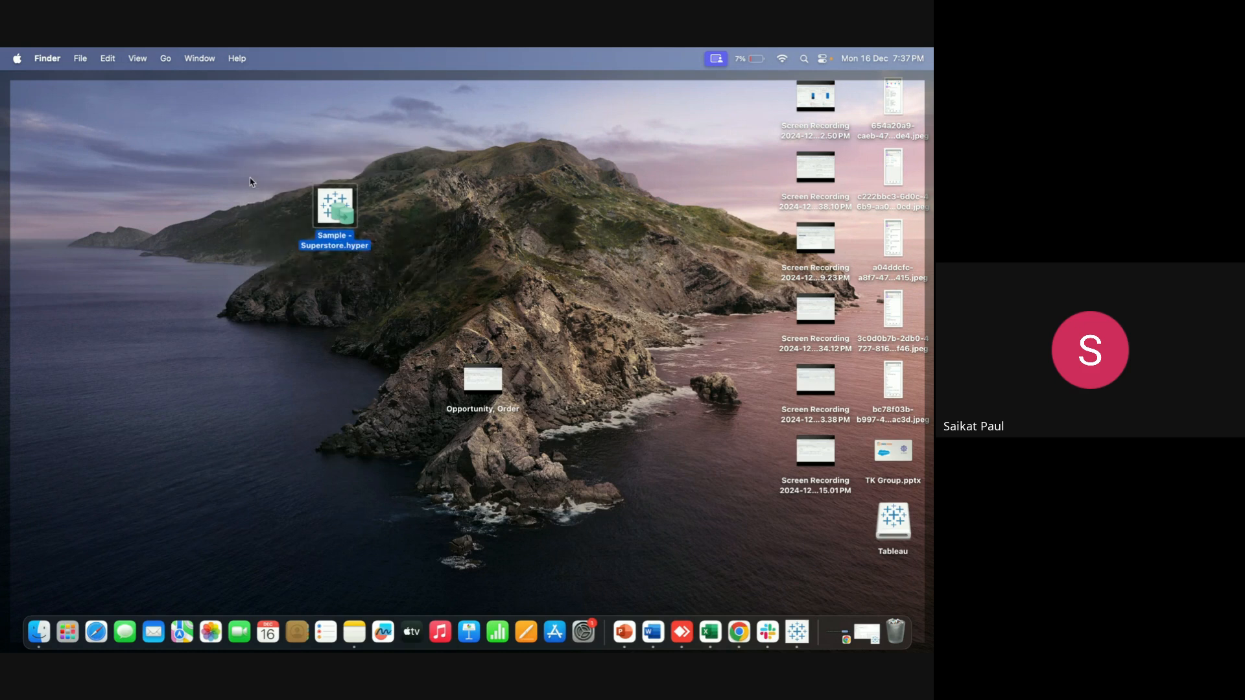
drag(251, 174, 396, 265)
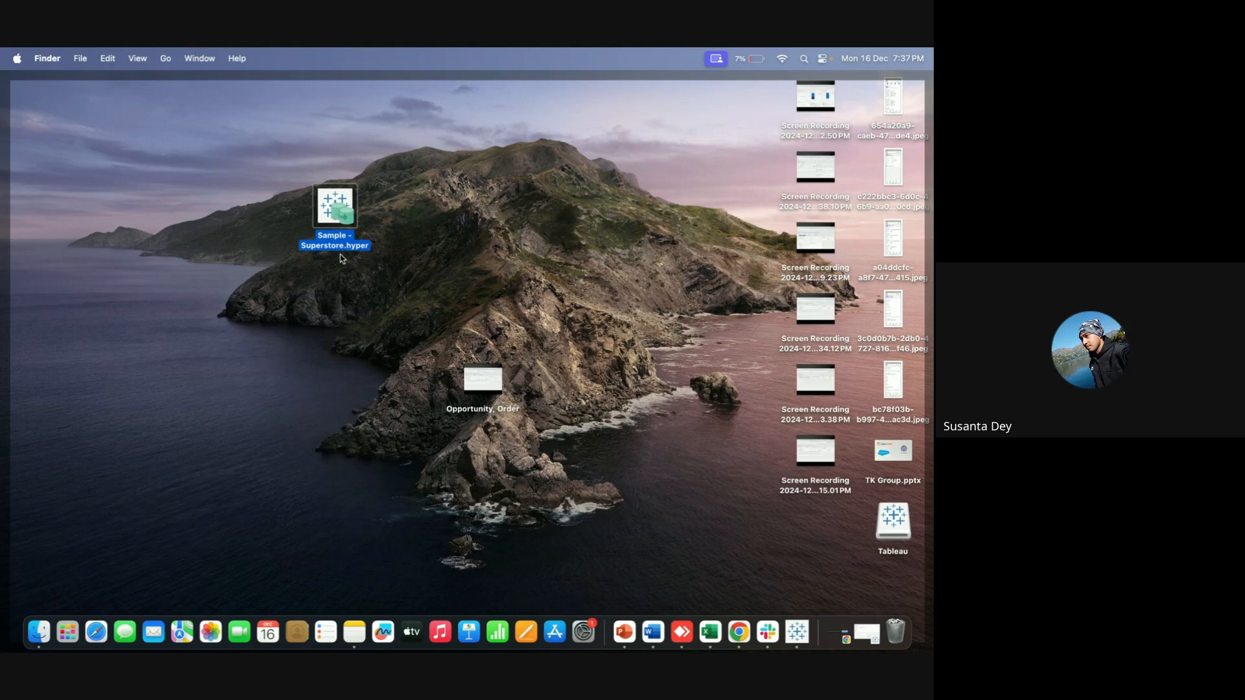
drag(237, 157, 450, 309)
click(513, 268)
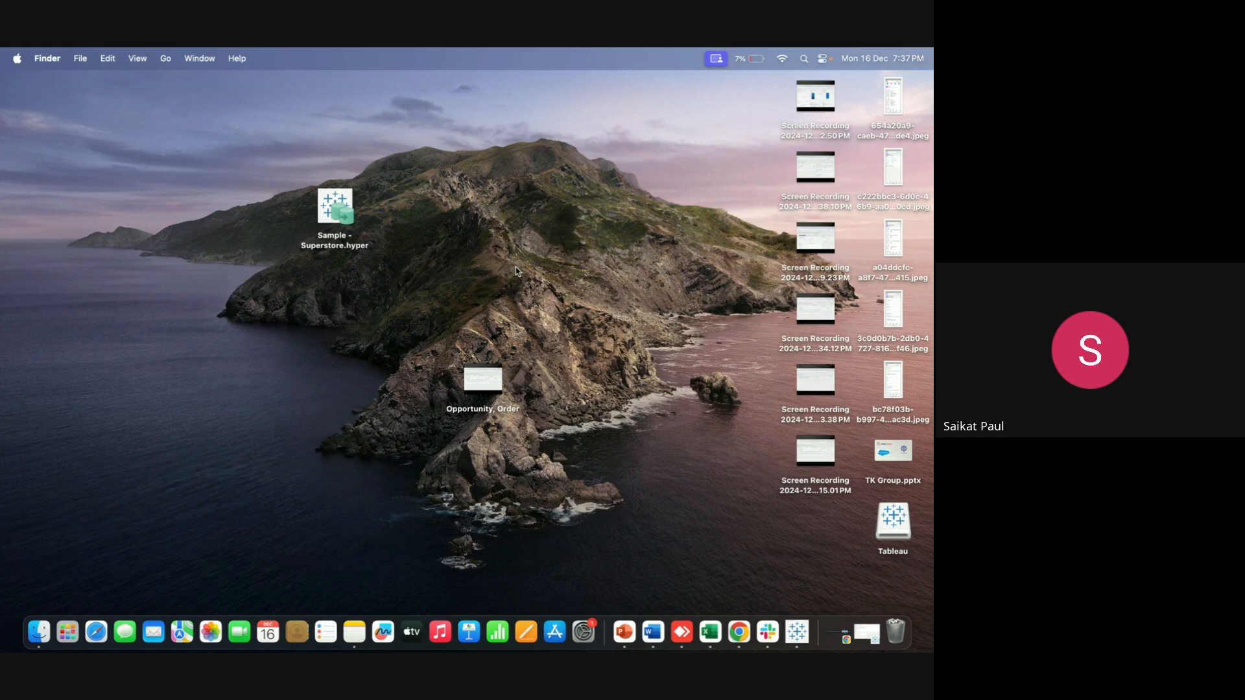
Bring back the minimized Tableau workbook and close it without saving the changes
click(802, 635)
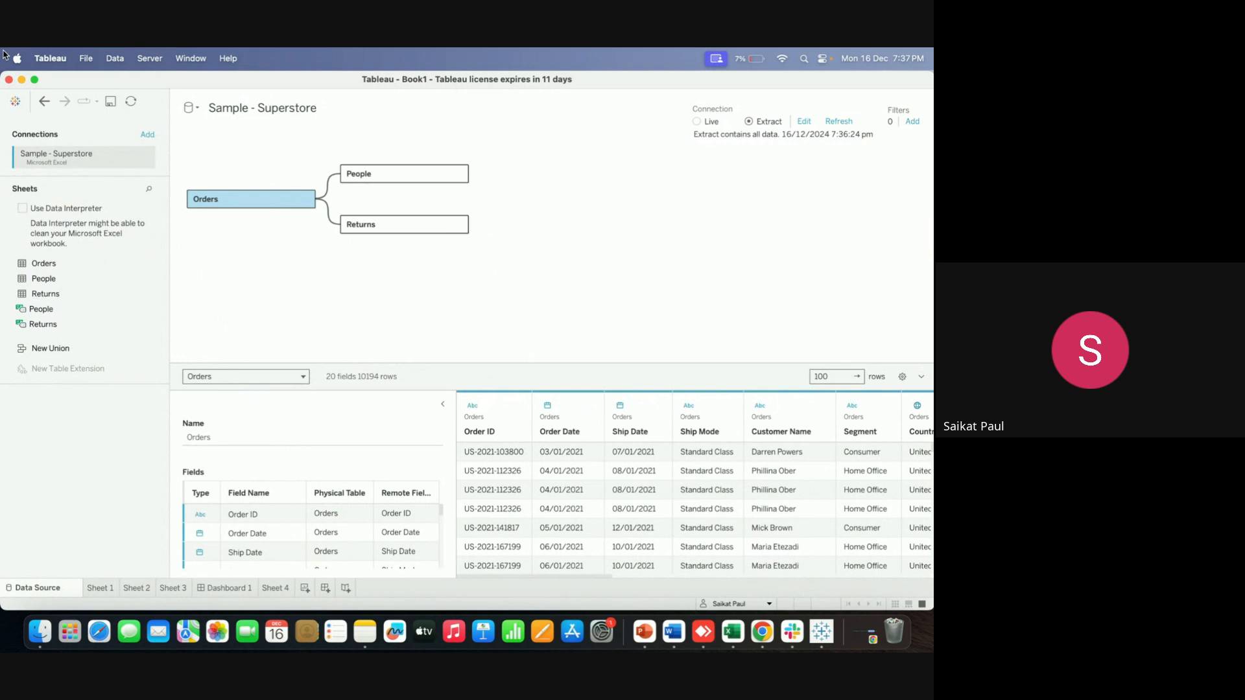
click(8, 79)
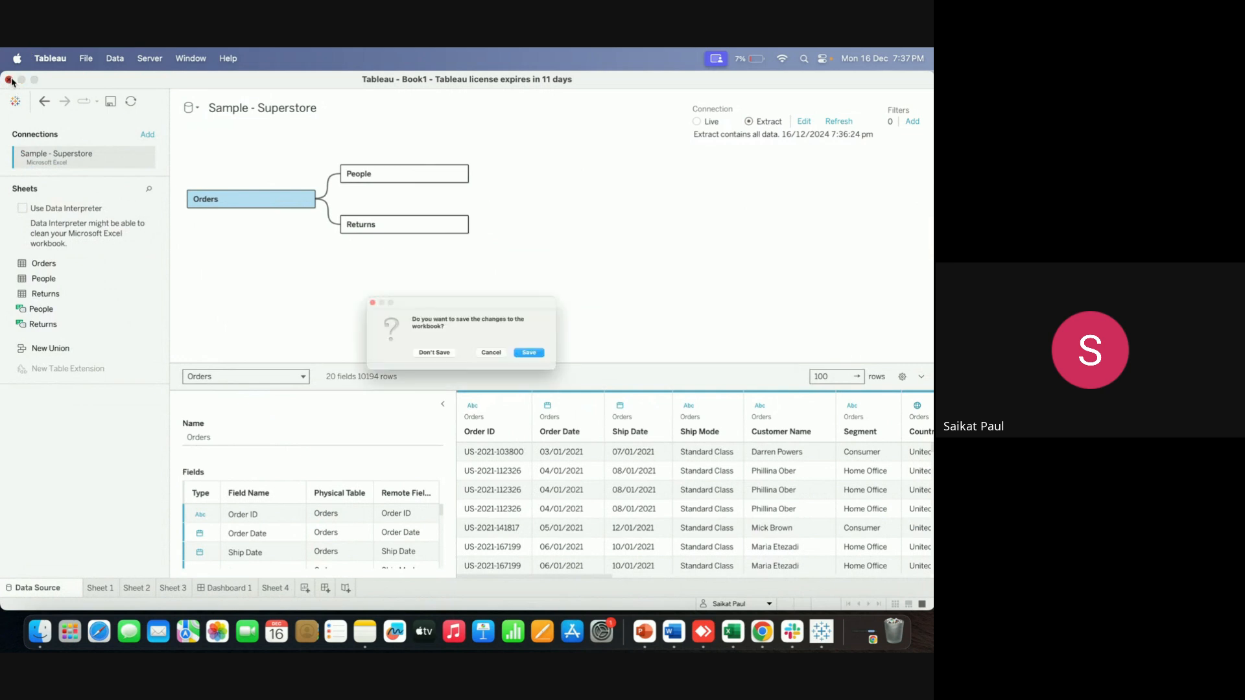
click(424, 361)
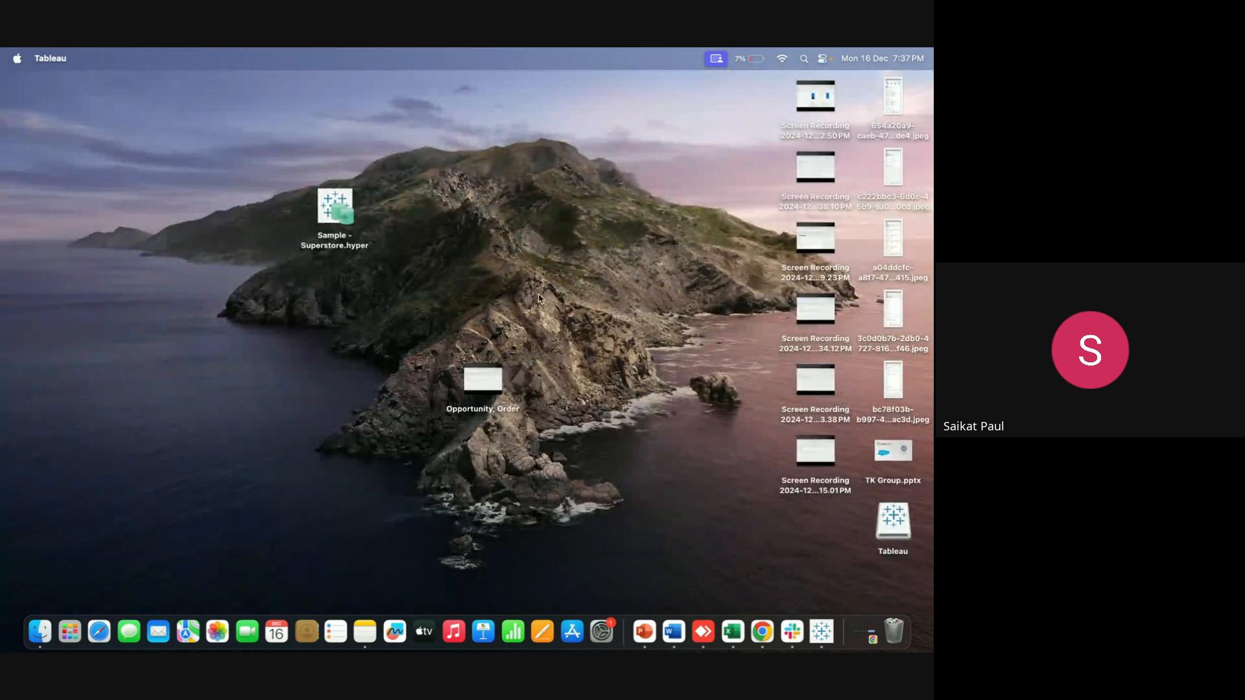
Open the Sample - Superstore.hyper file from the desktop in Tableau and continue the trial
double_click(355, 223)
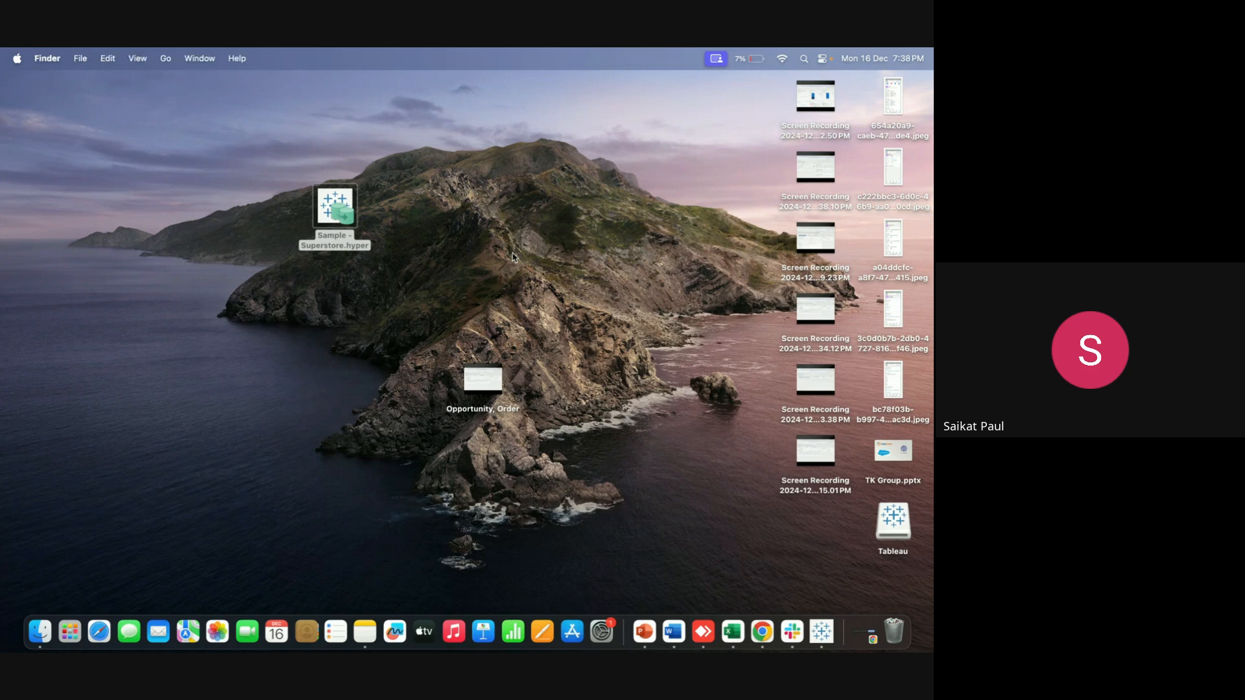
click(546, 244)
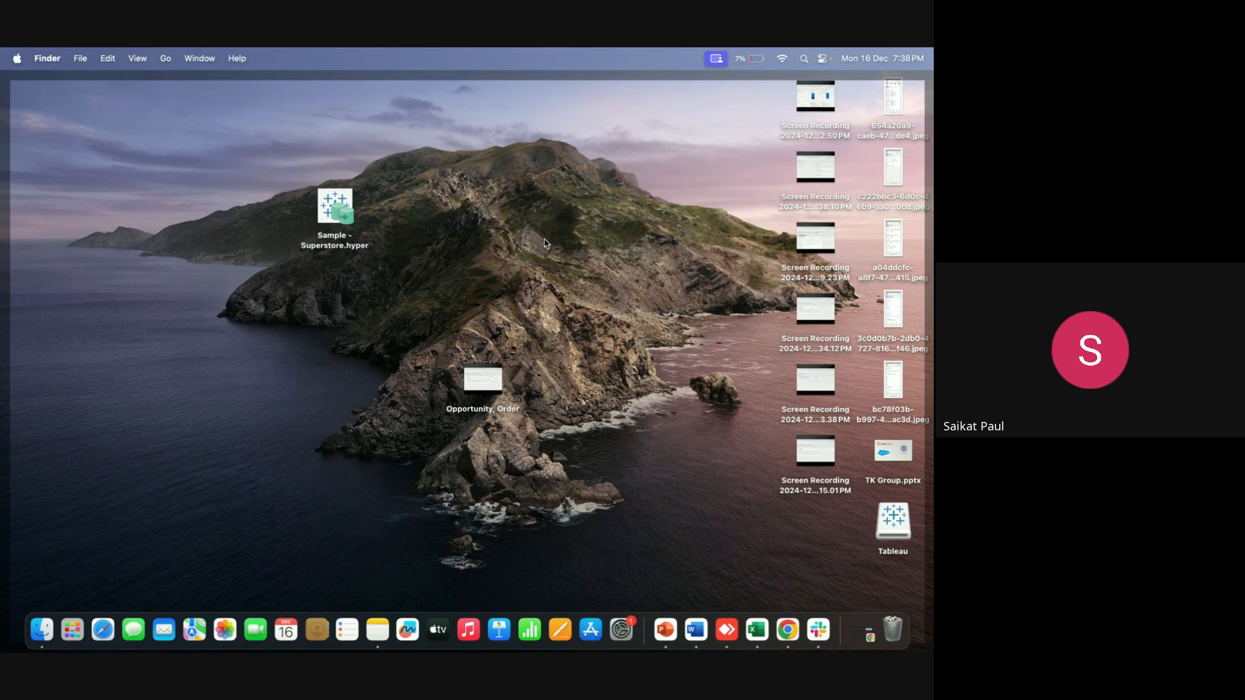
double_click(347, 209)
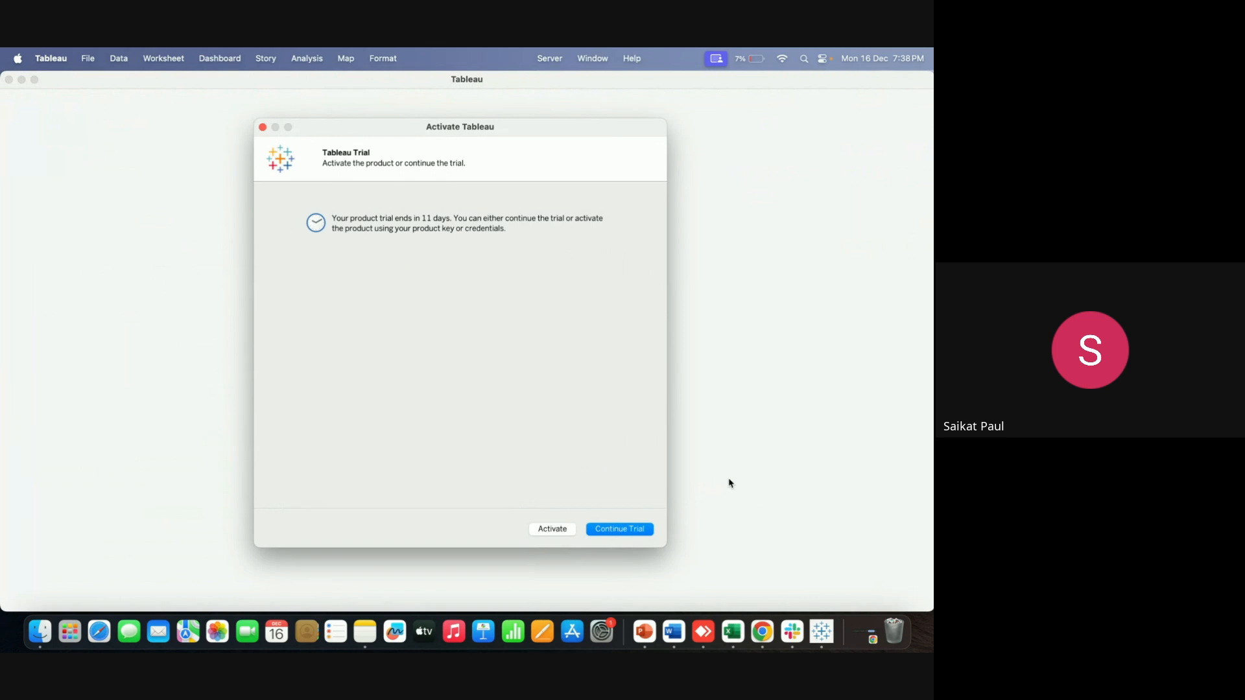
click(635, 528)
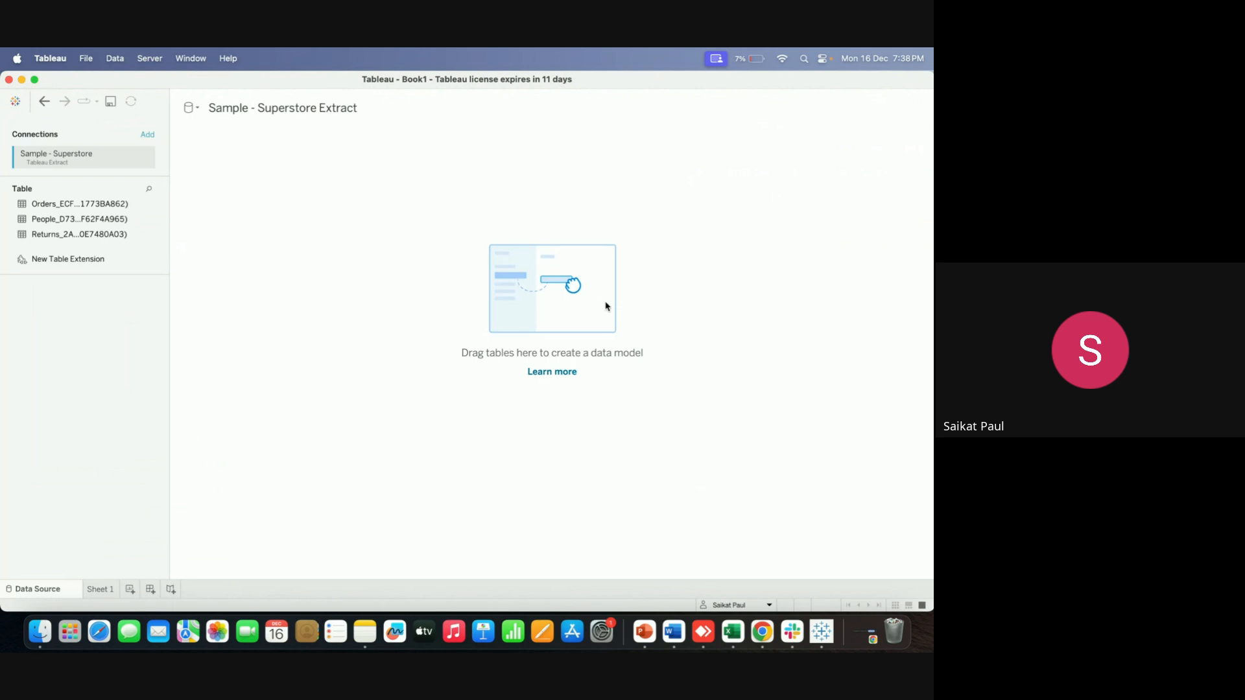
Build the extract's data model by adding the Orders table and relating the People and Returns tables to it
click(104, 589)
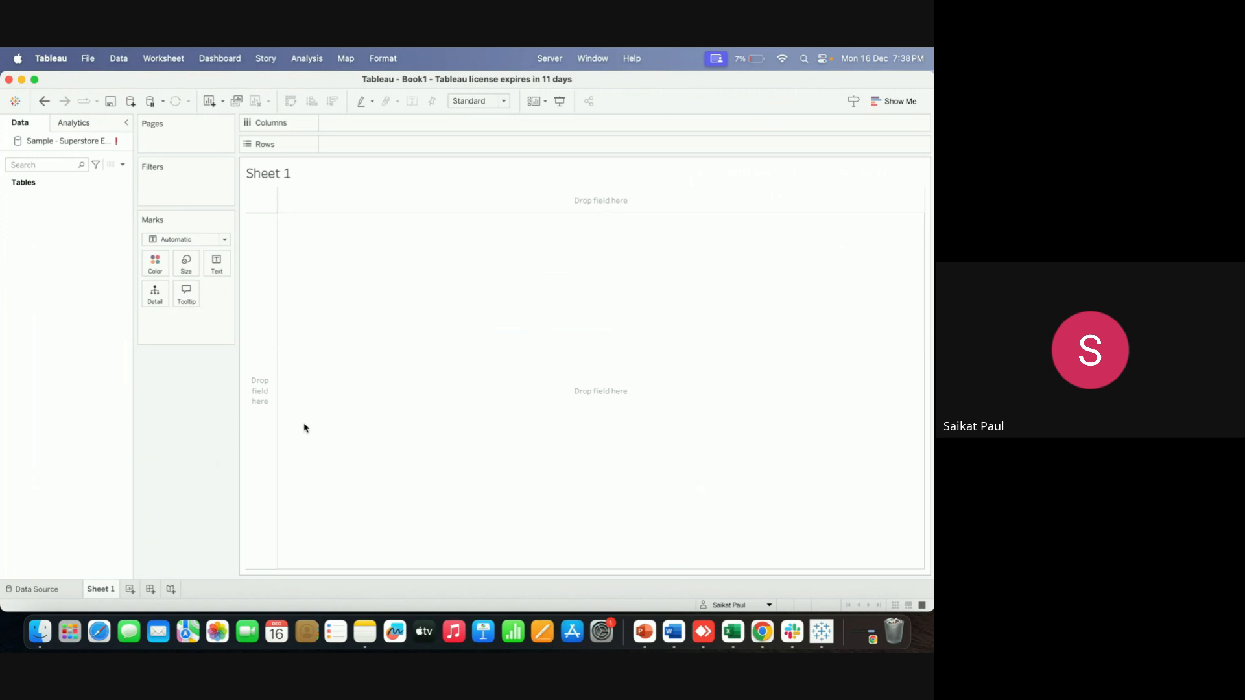
click(38, 589)
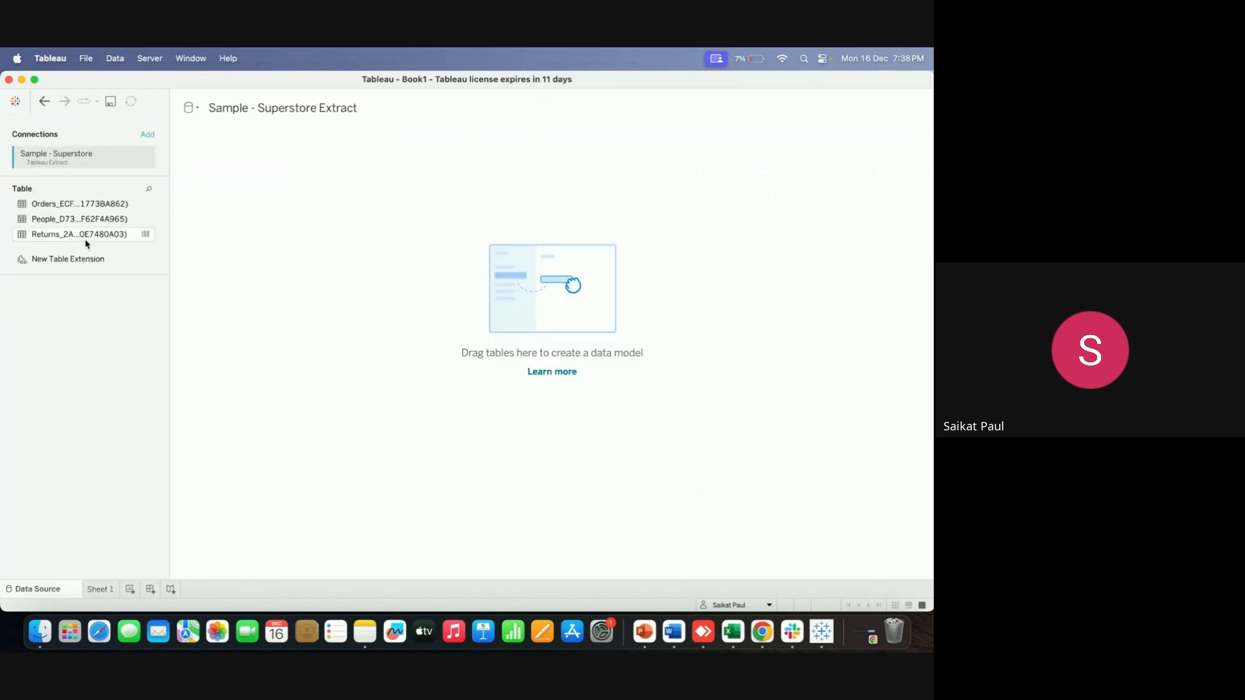
drag(83, 206, 326, 209)
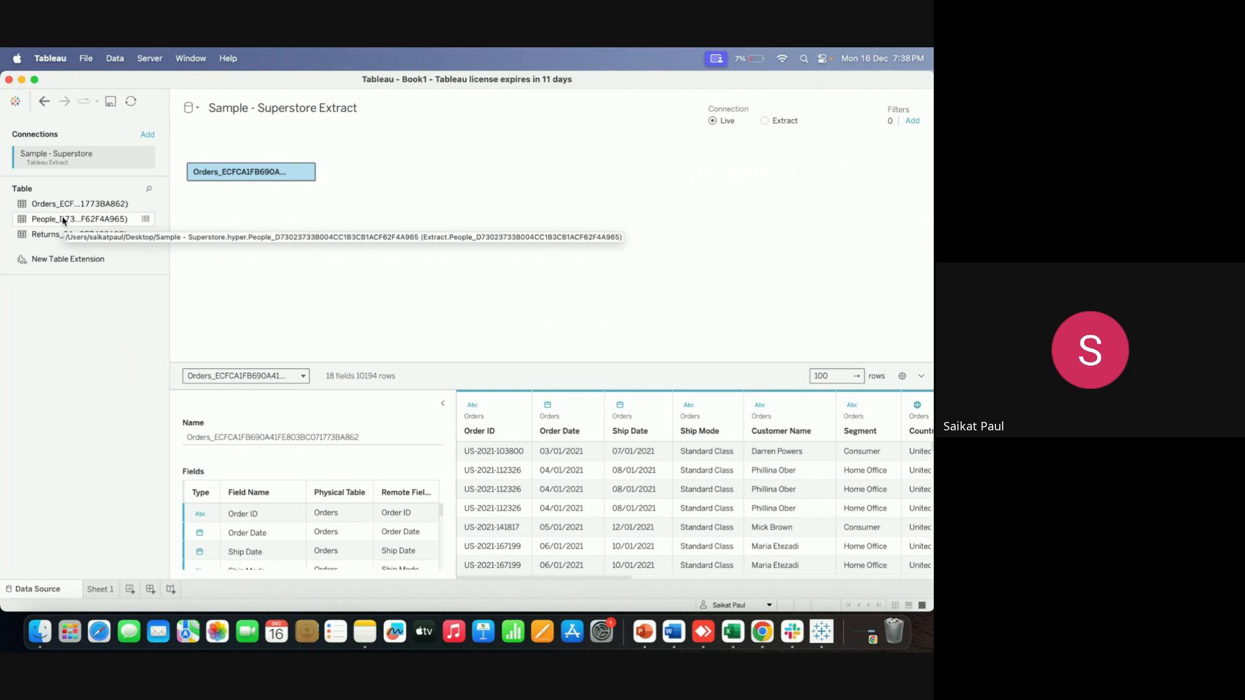
click(145, 159)
click(289, 257)
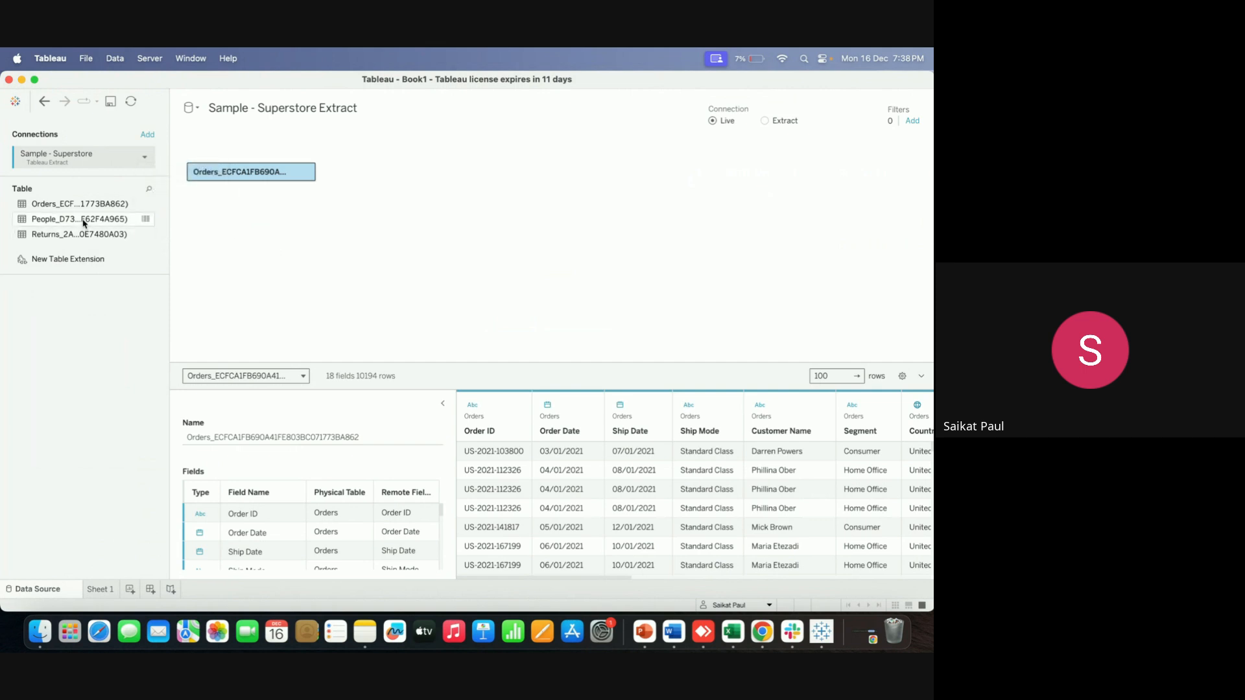
drag(83, 220, 315, 239)
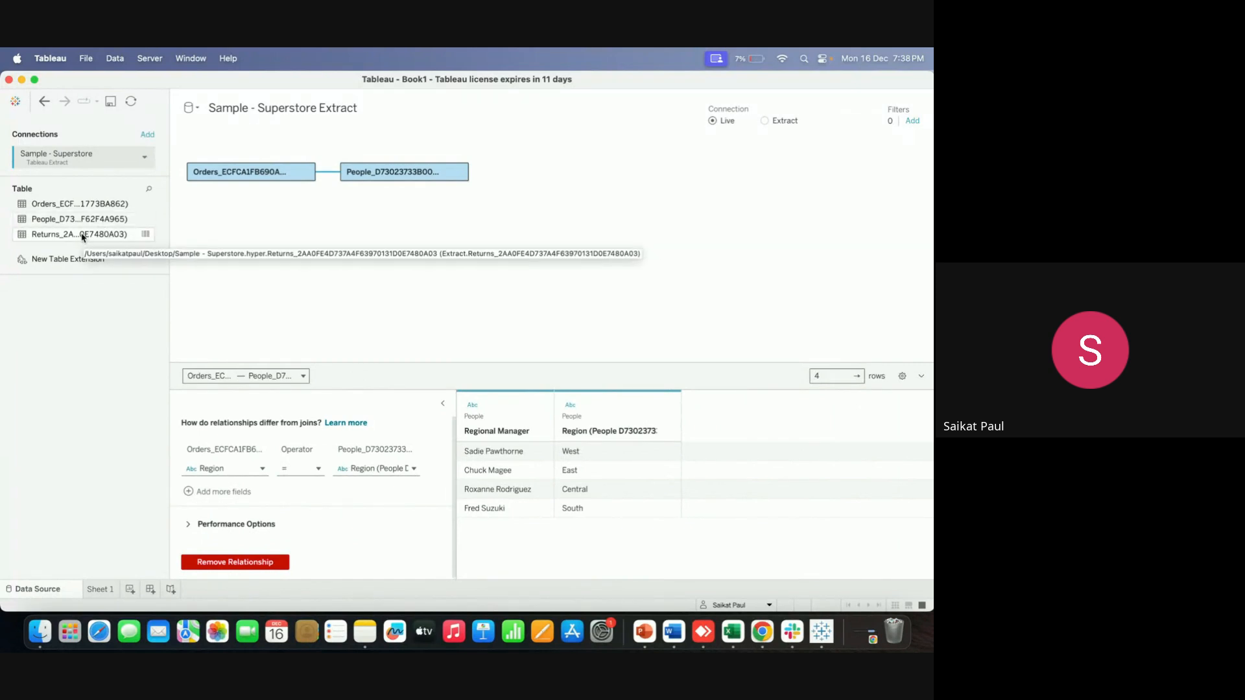
drag(84, 234, 277, 242)
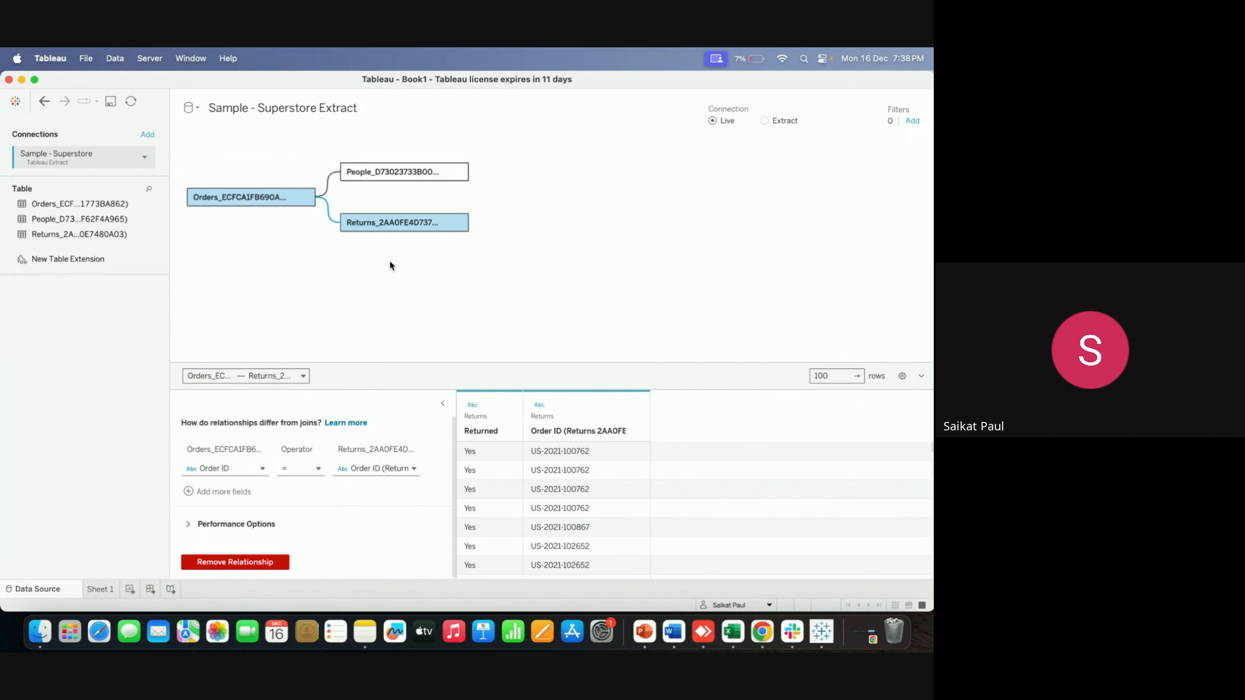
Check the matching fields of the Orders–Returns relationship, keeping Order ID on the Orders side
click(249, 473)
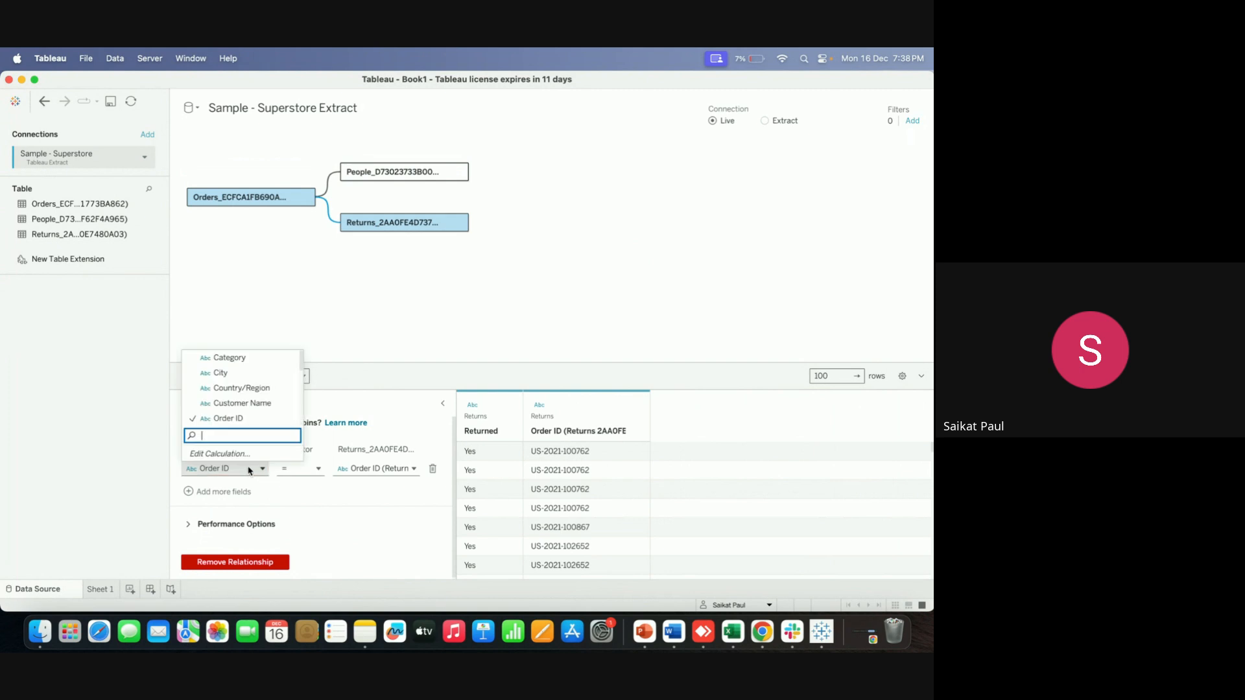
click(237, 420)
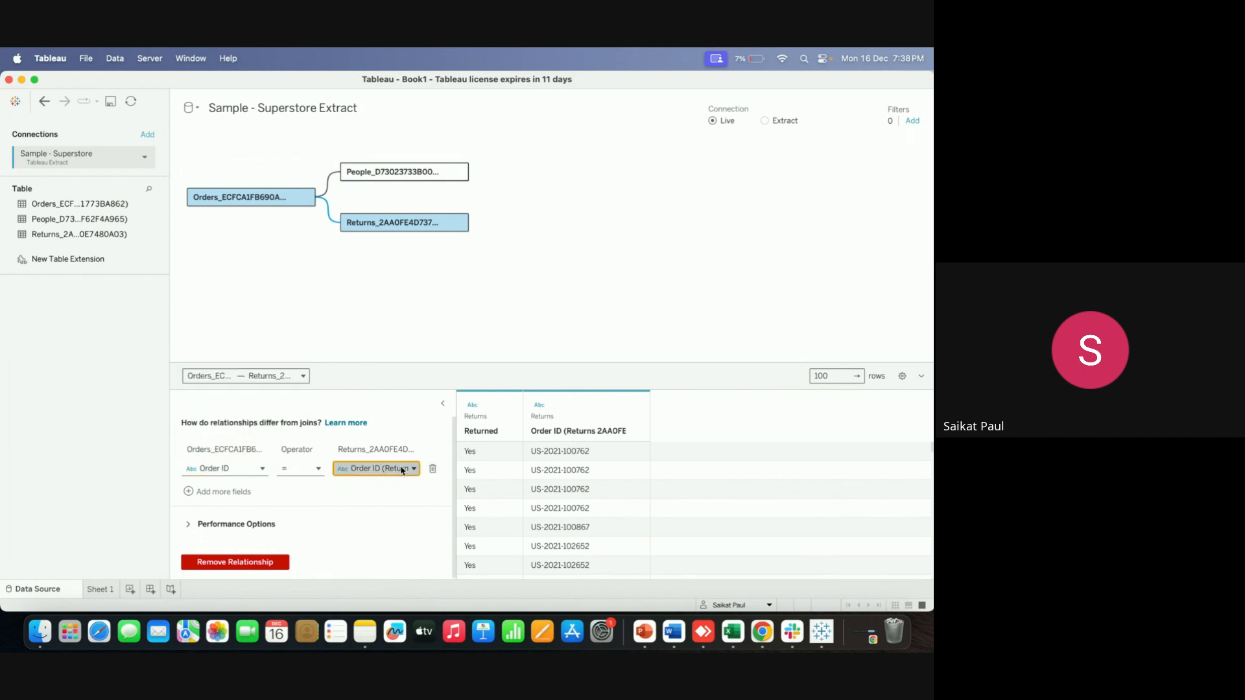
click(402, 470)
click(399, 506)
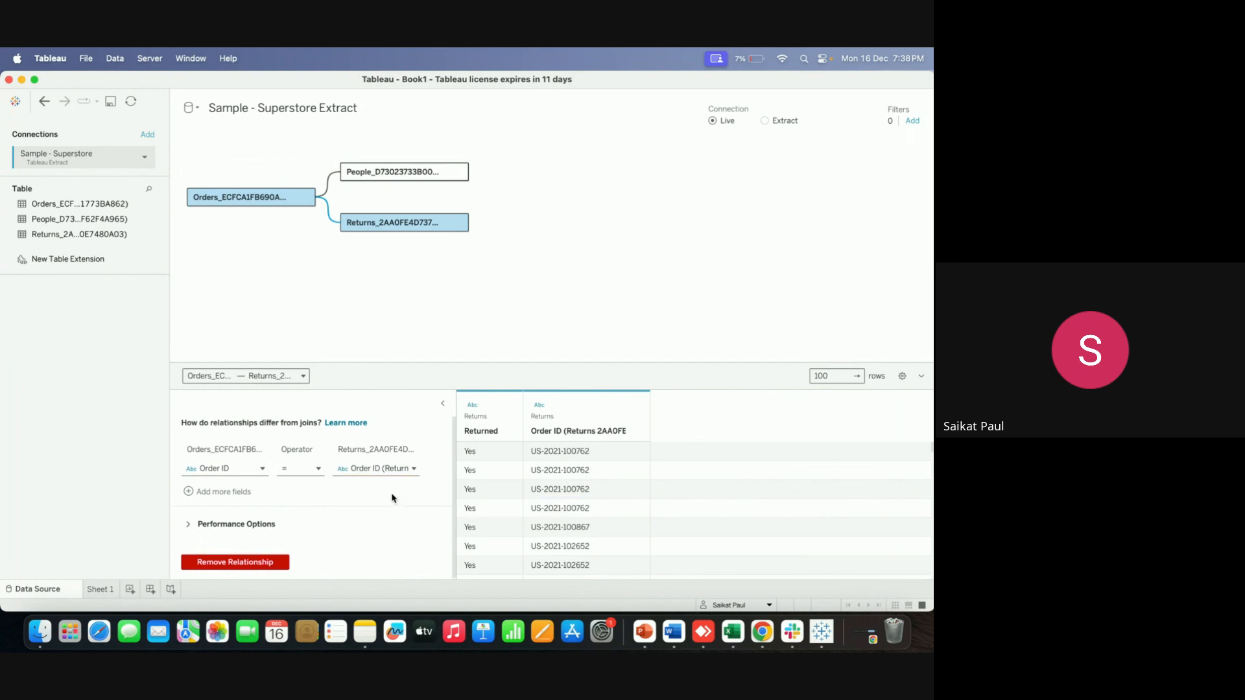
Review the Orders, People and Returns fields available in Sheet 1, with a brief visit to the start page
click(100, 590)
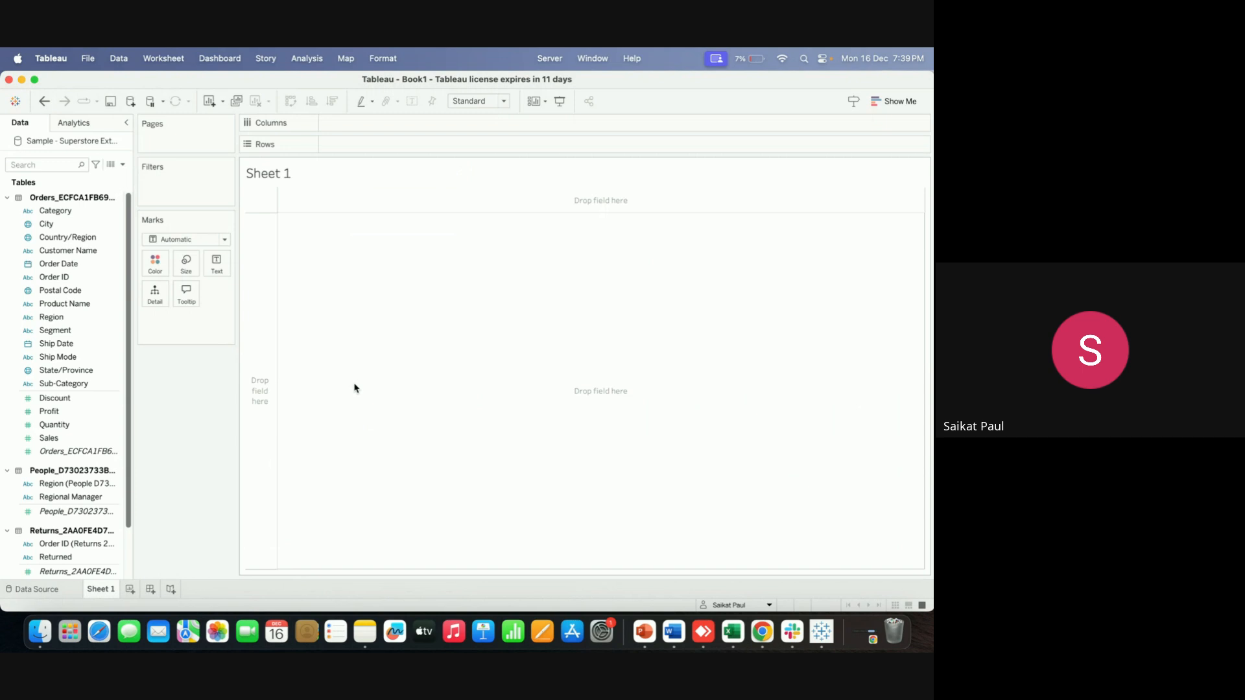
scroll(60, 532, down, 3)
scroll(68, 529, up, 3)
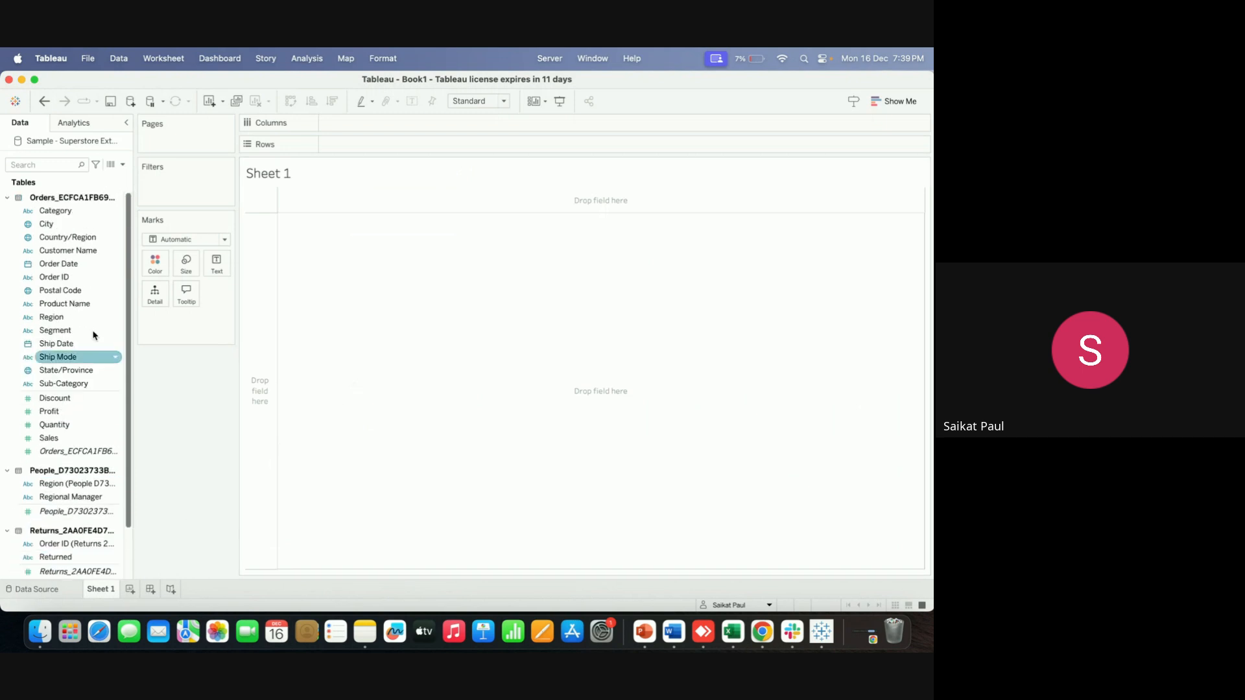
click(15, 101)
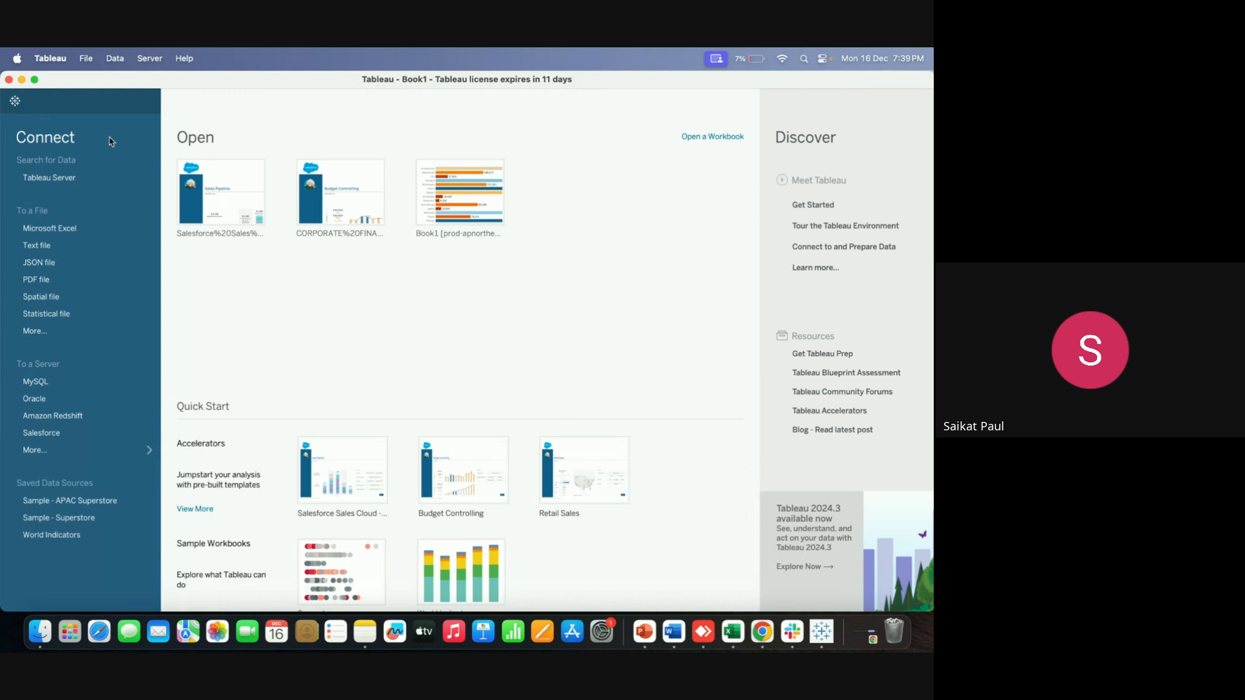
click(15, 101)
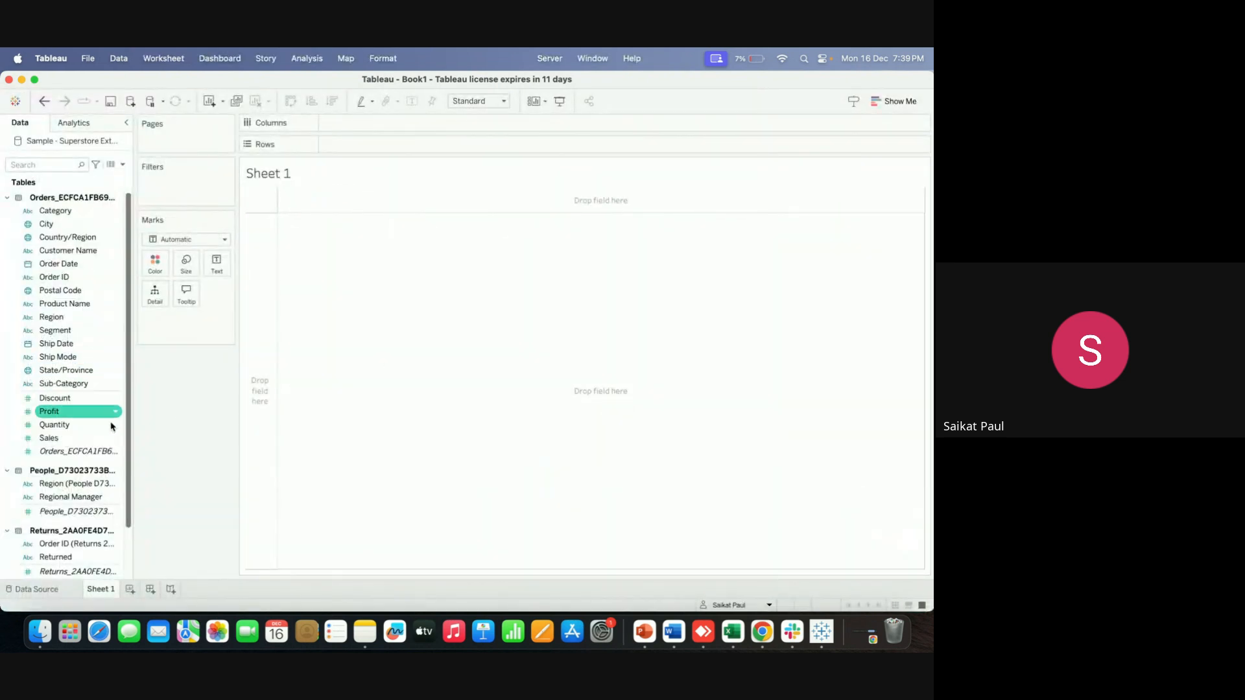
scroll(98, 463, down, 3)
scroll(97, 463, up, 3)
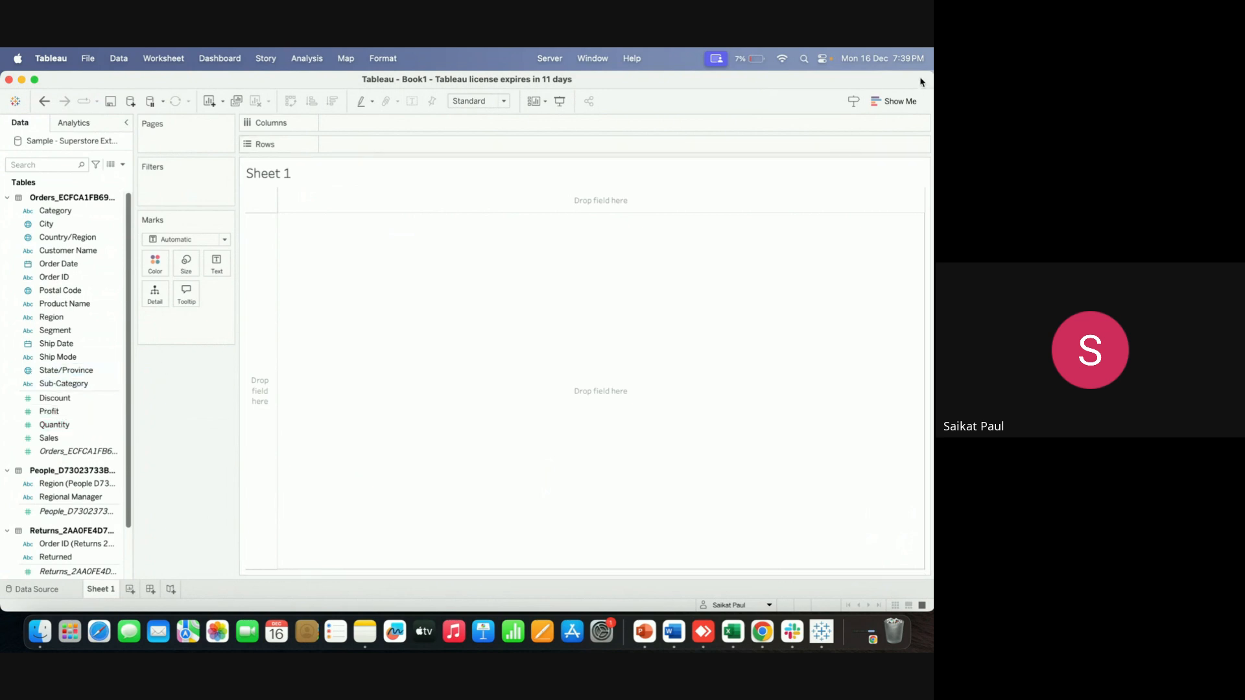
Close the workbook built on the extract, discarding its changes, to return to the desktop
click(8, 79)
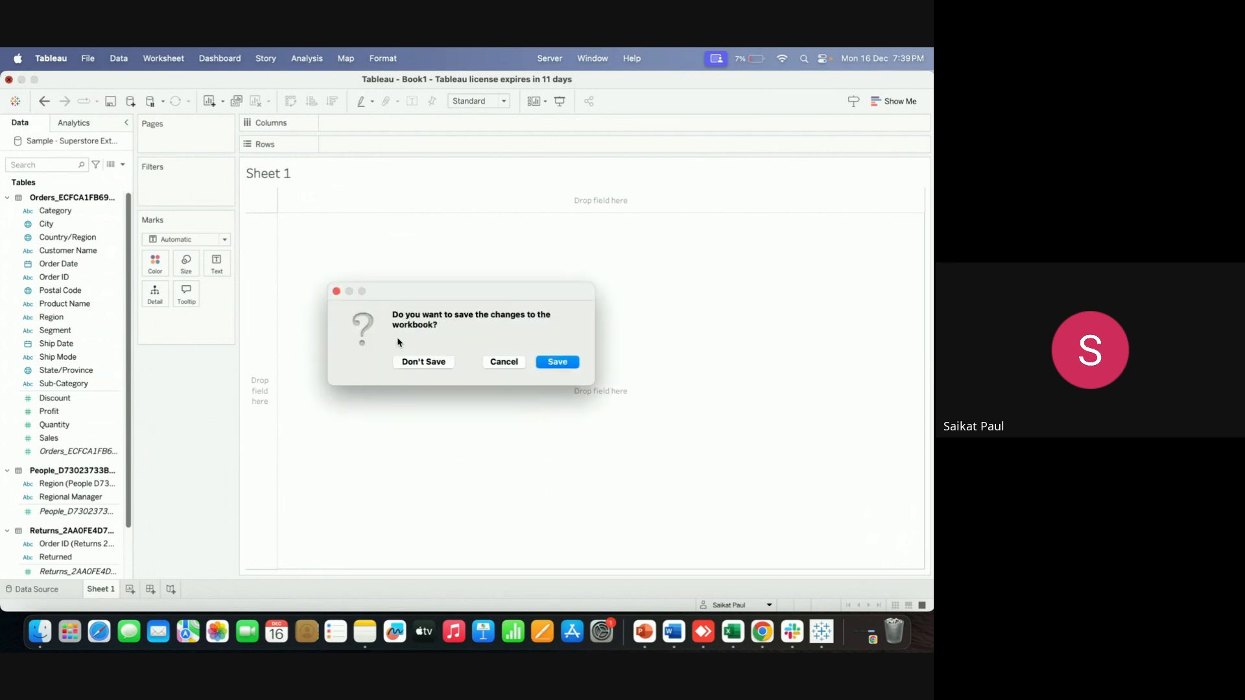
click(436, 366)
click(434, 270)
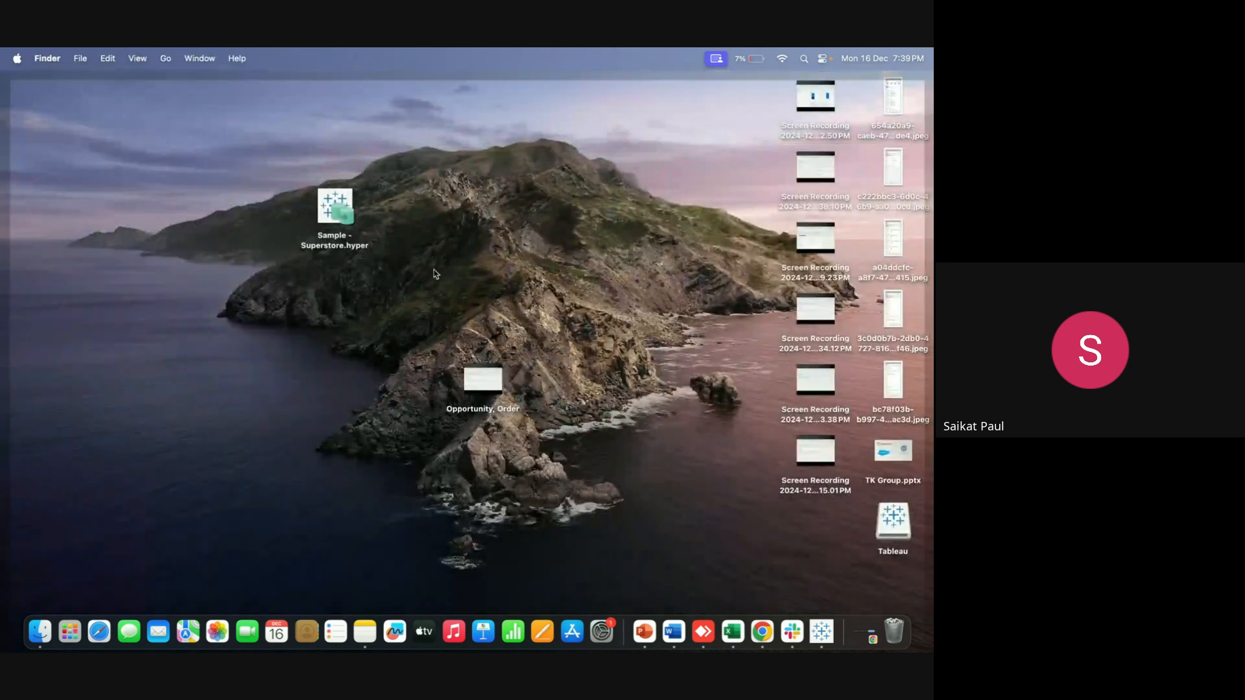
Reopen Sample - Superstore.hyper from the desktop and continue the Tableau trial
double_click(342, 214)
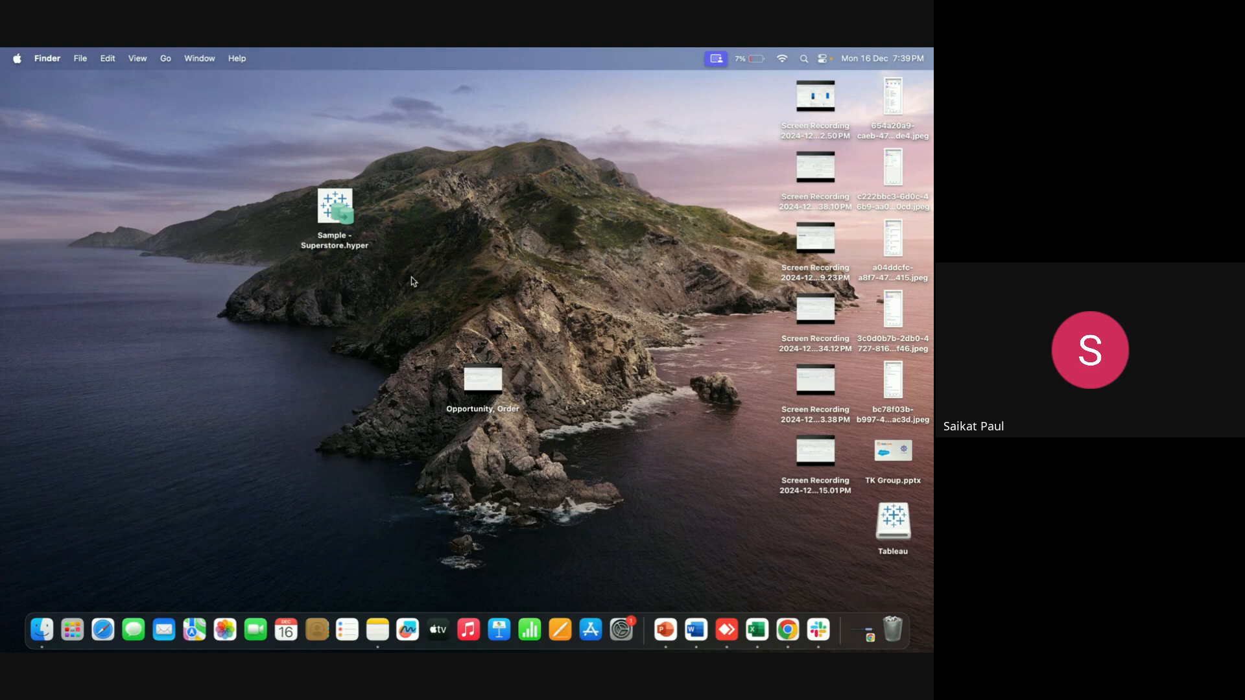
double_click(343, 216)
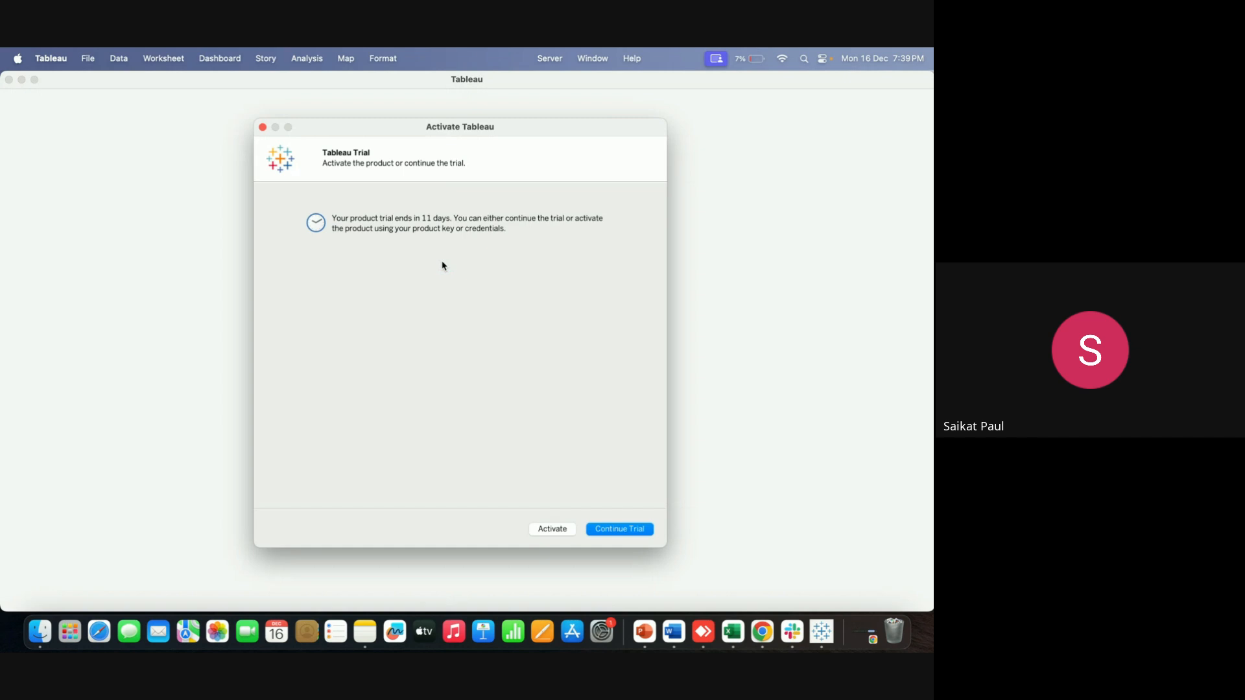
click(637, 530)
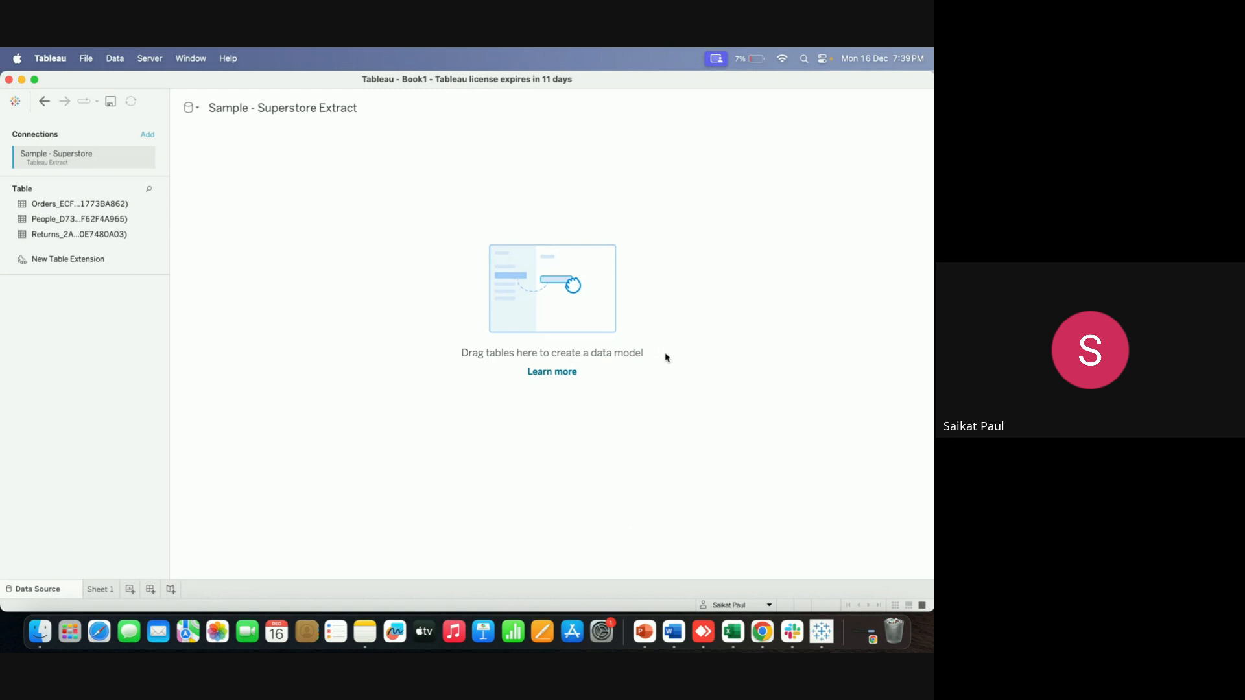
click(243, 109)
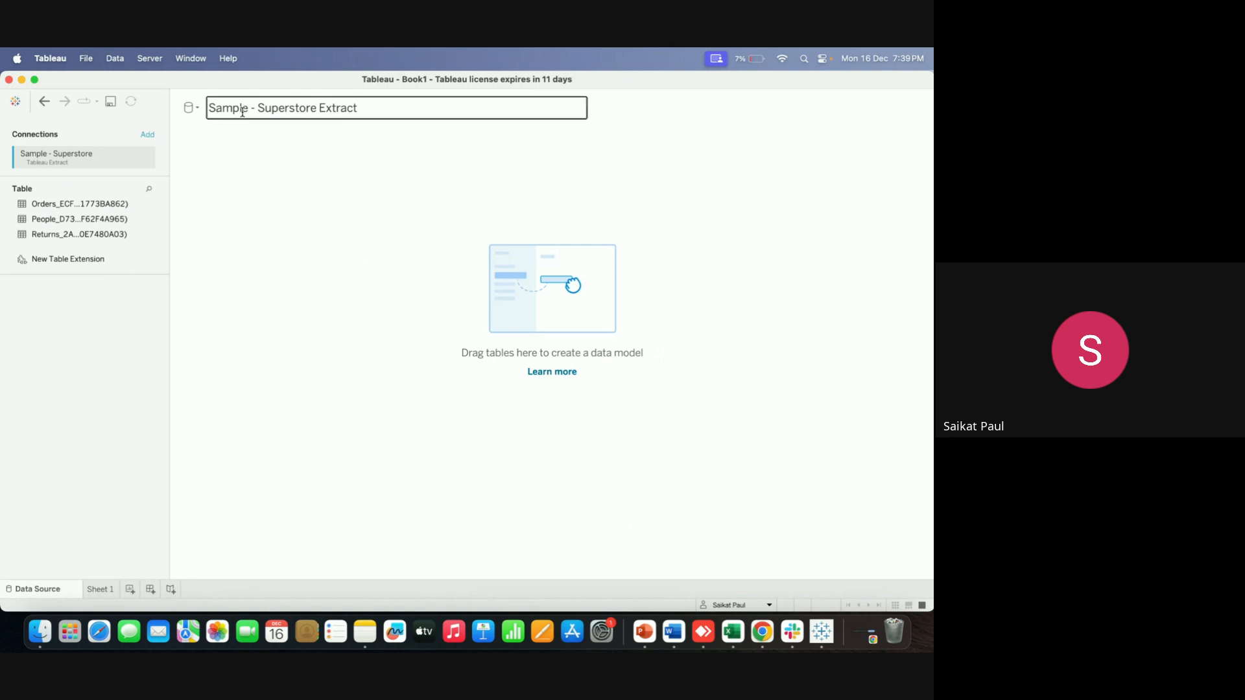
click(197, 114)
click(274, 247)
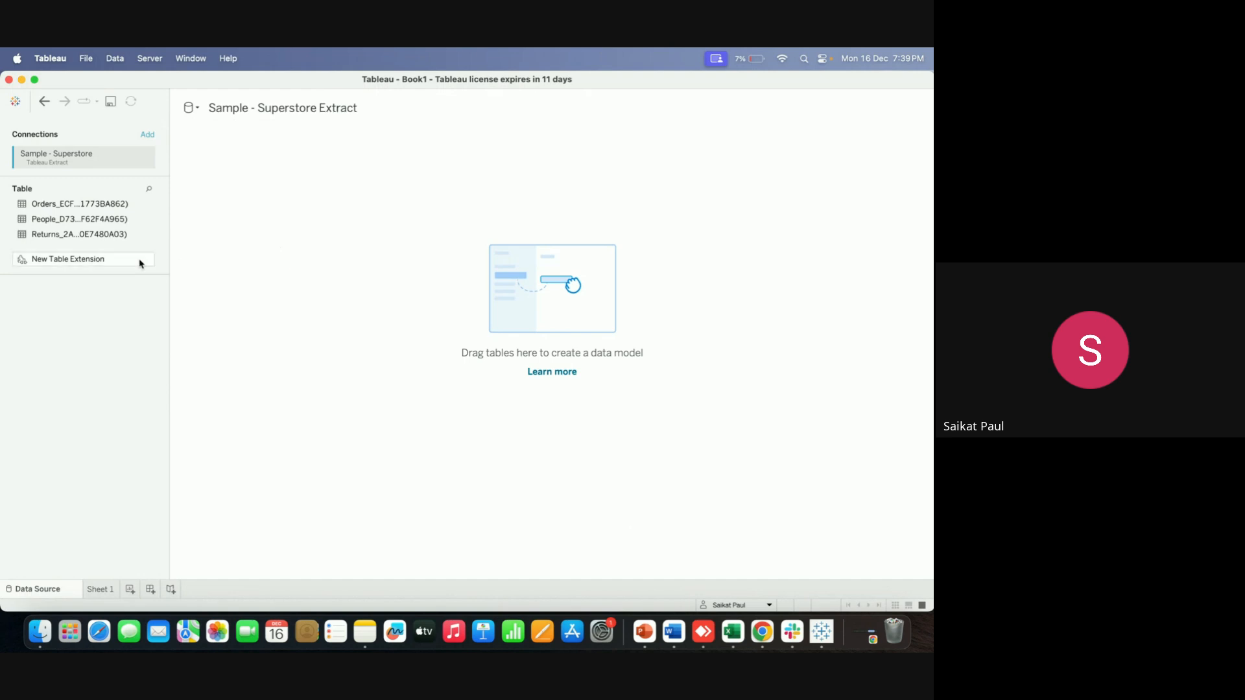
click(67, 260)
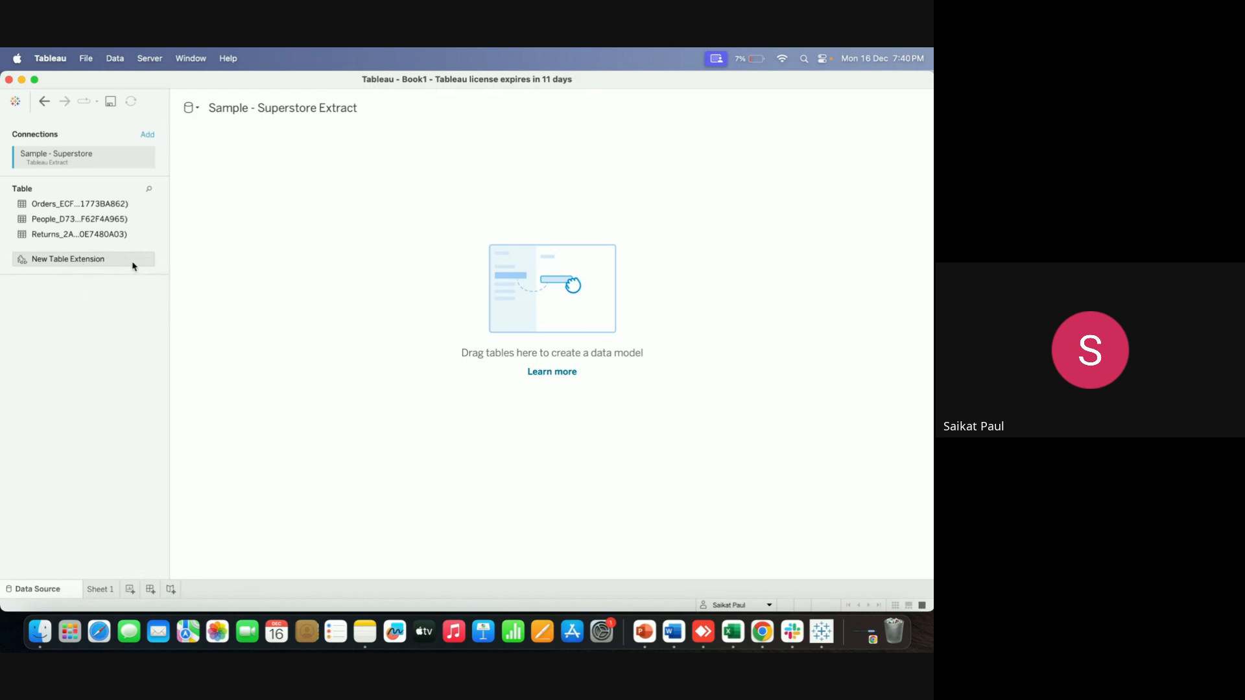
Preview the rows of the extract's Returns table and close the preview
click(144, 236)
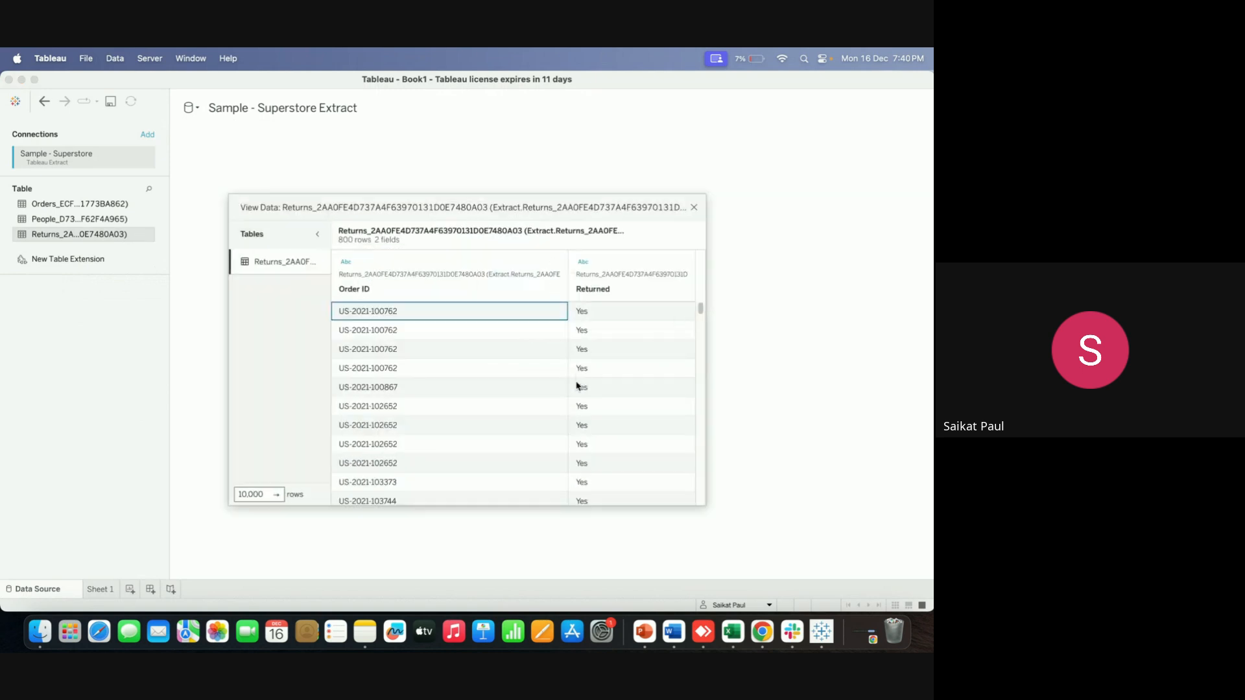
scroll(579, 402, down, 5)
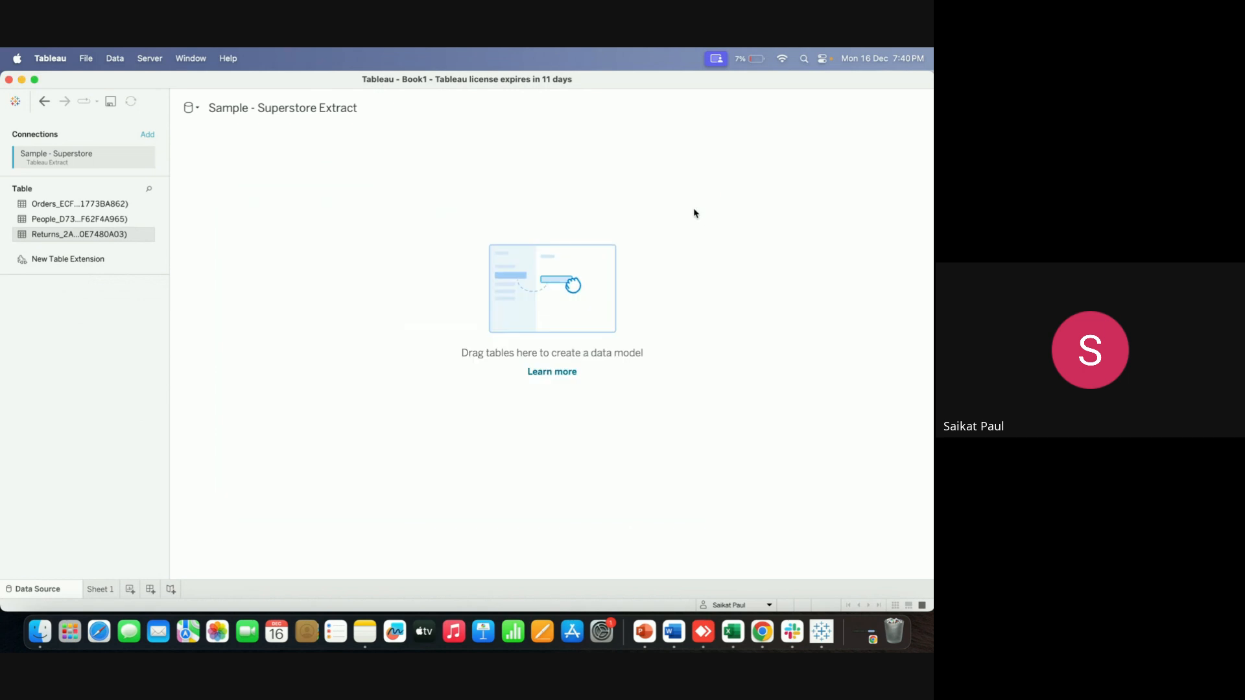
click(694, 207)
Switch to Chrome and search Google in a new tab for "tableau. hyper file"
key(super+Tab)
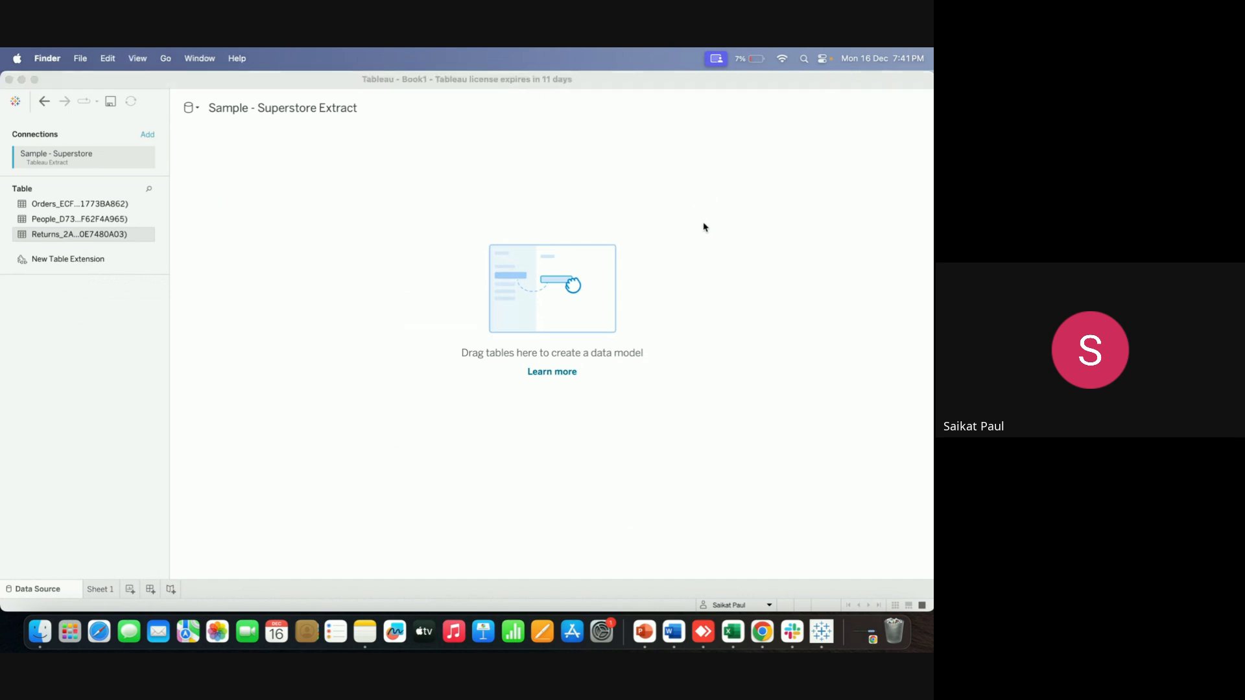
click(764, 637)
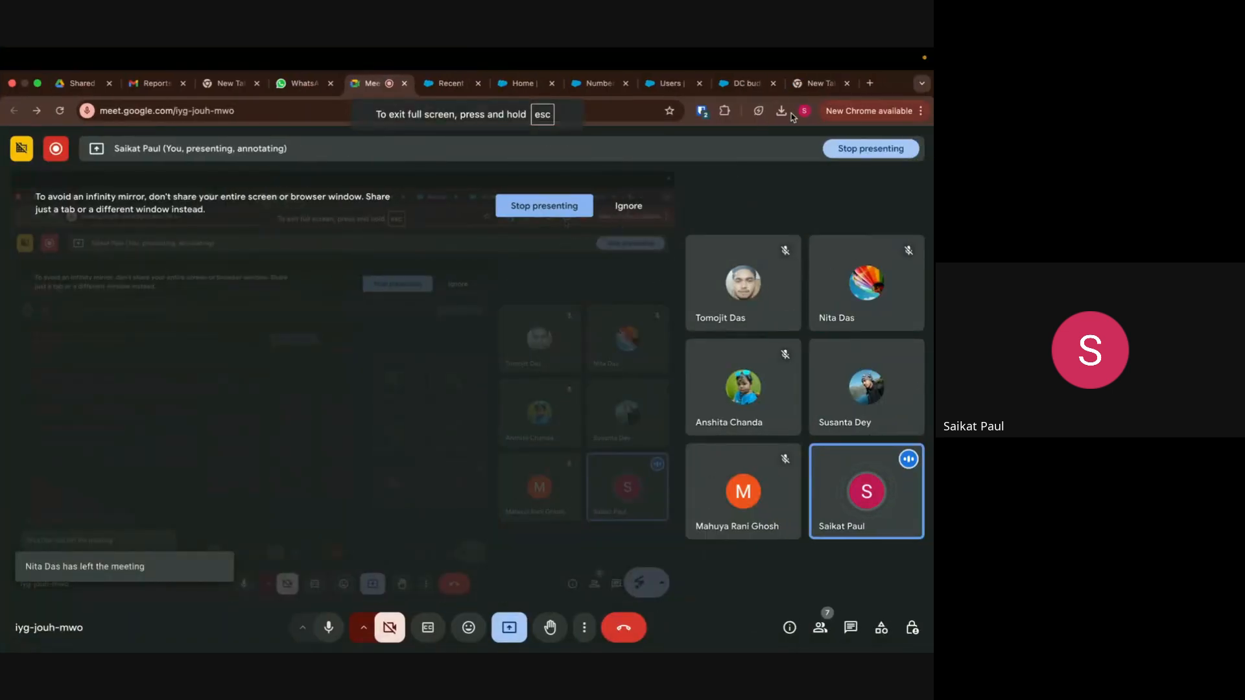
click(869, 83)
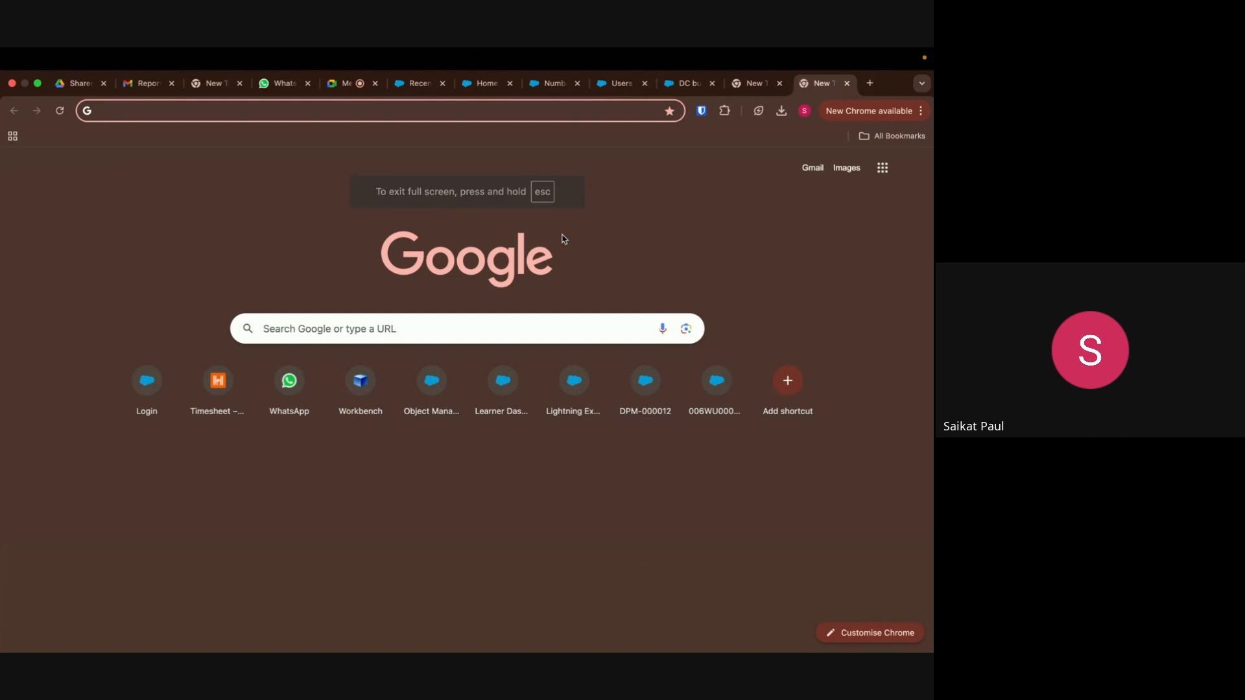
text(tableau)
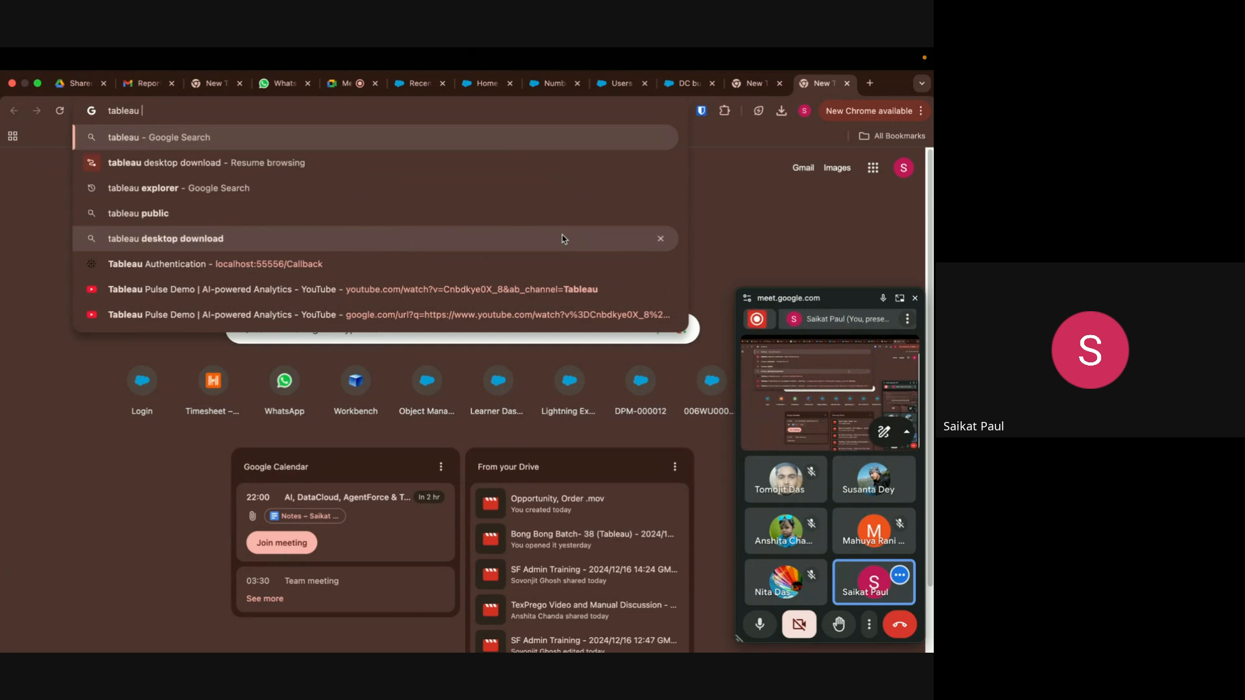
text(. hyper file)
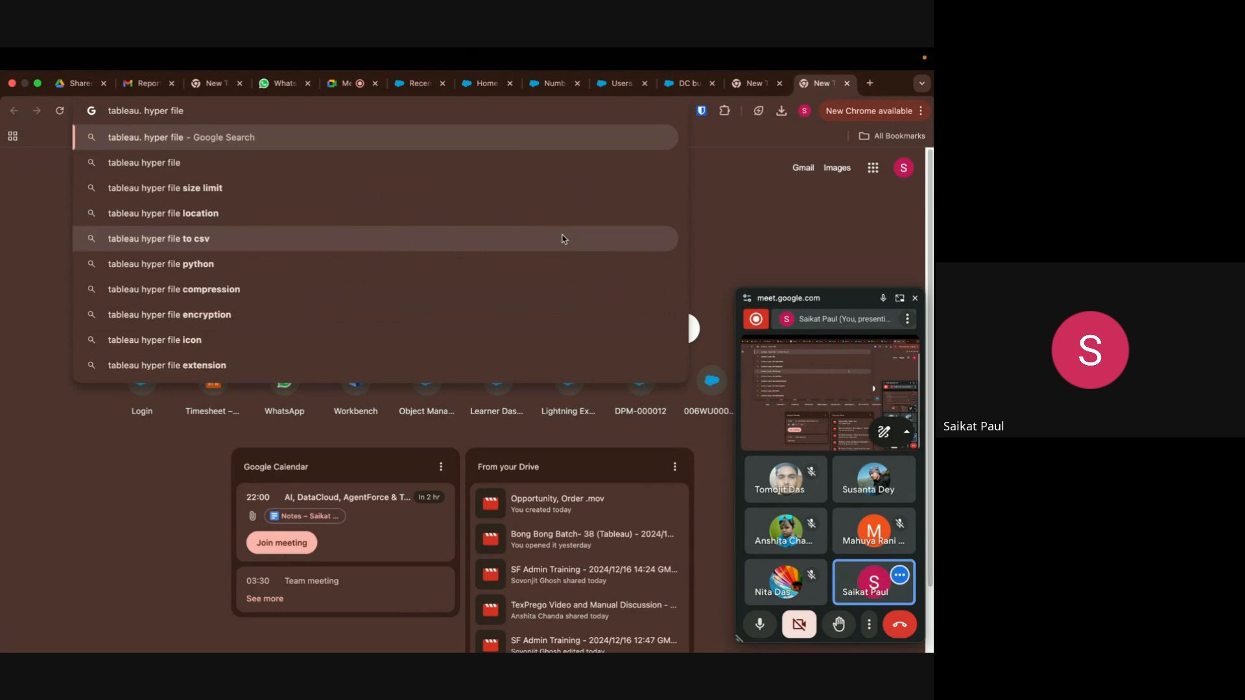
key(Return)
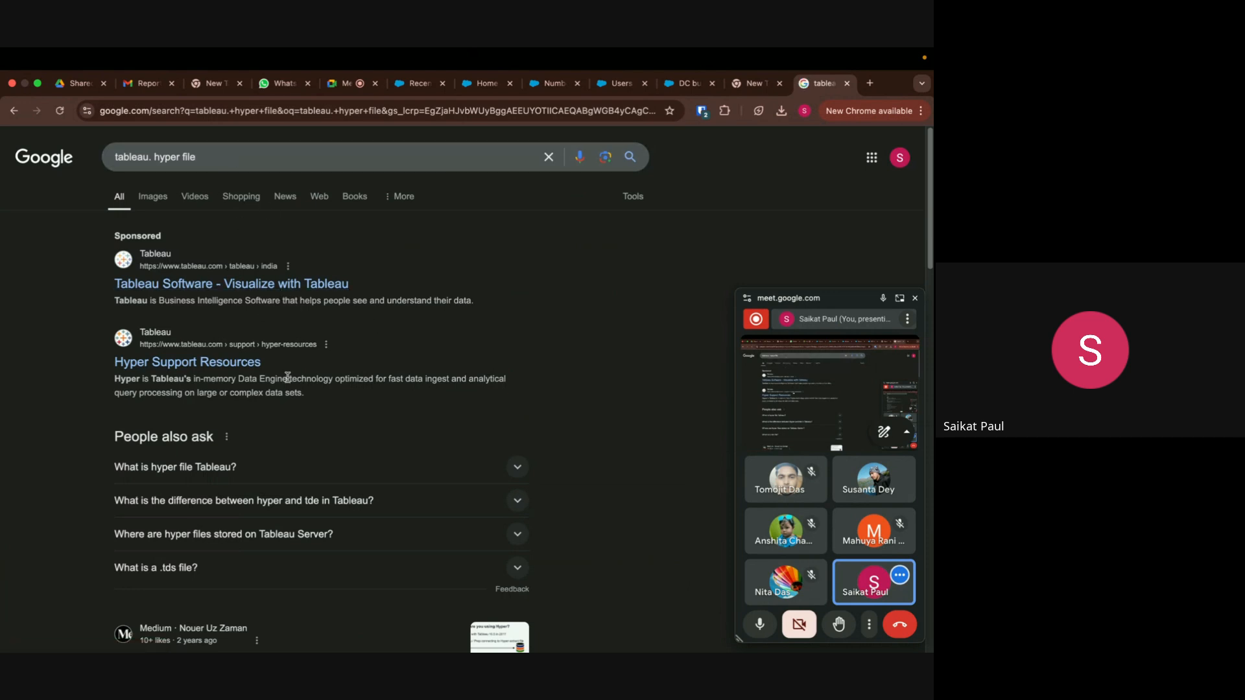
Read the search results on hyper files, expanding the questions about what a hyper file is and how hyper differs from tde
scroll(295, 381, down, 2)
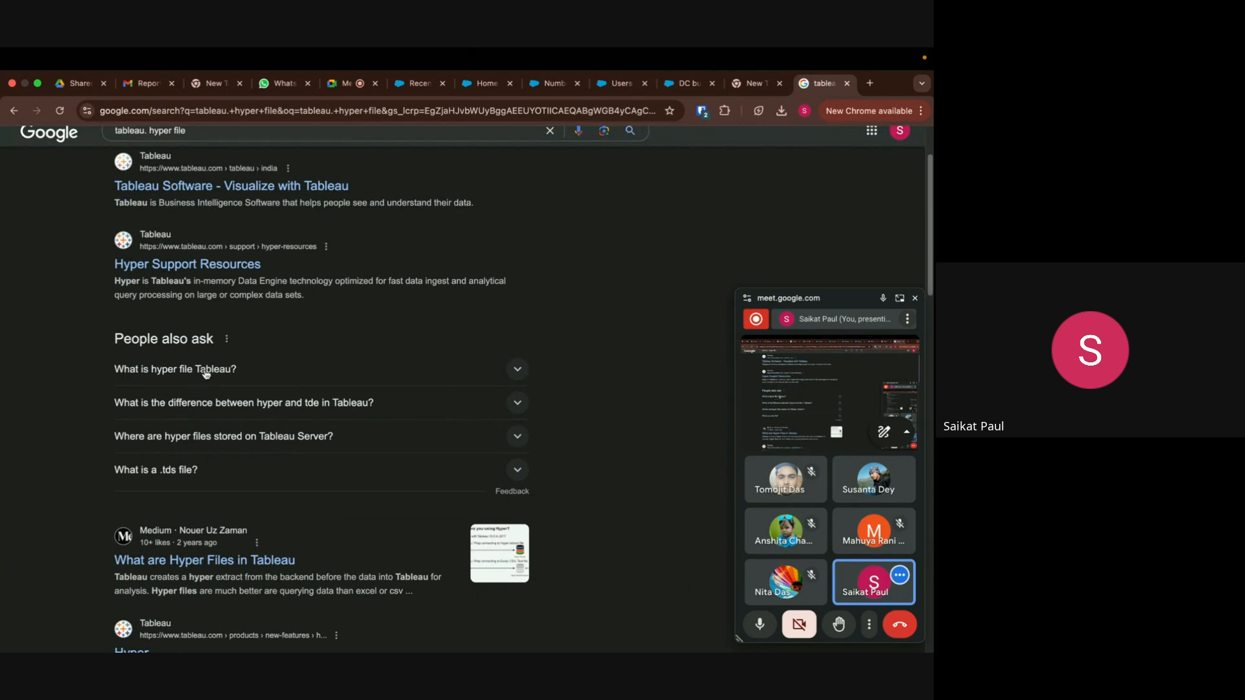
click(205, 374)
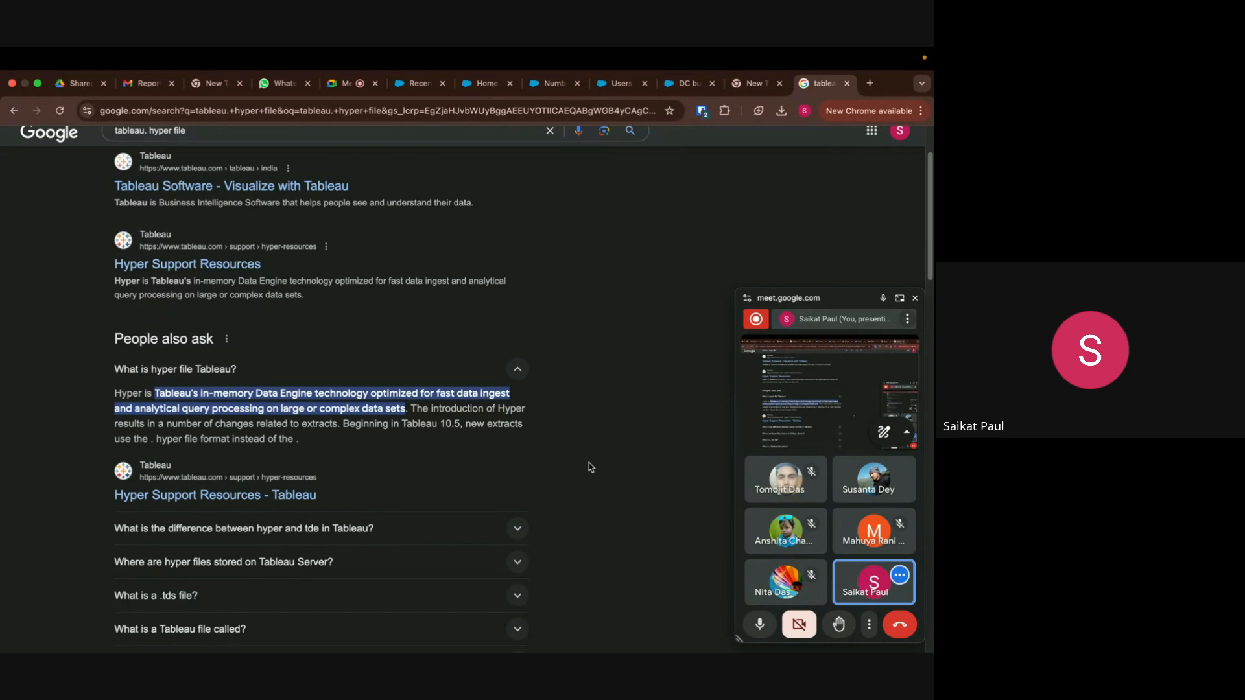
scroll(590, 467, down, 2)
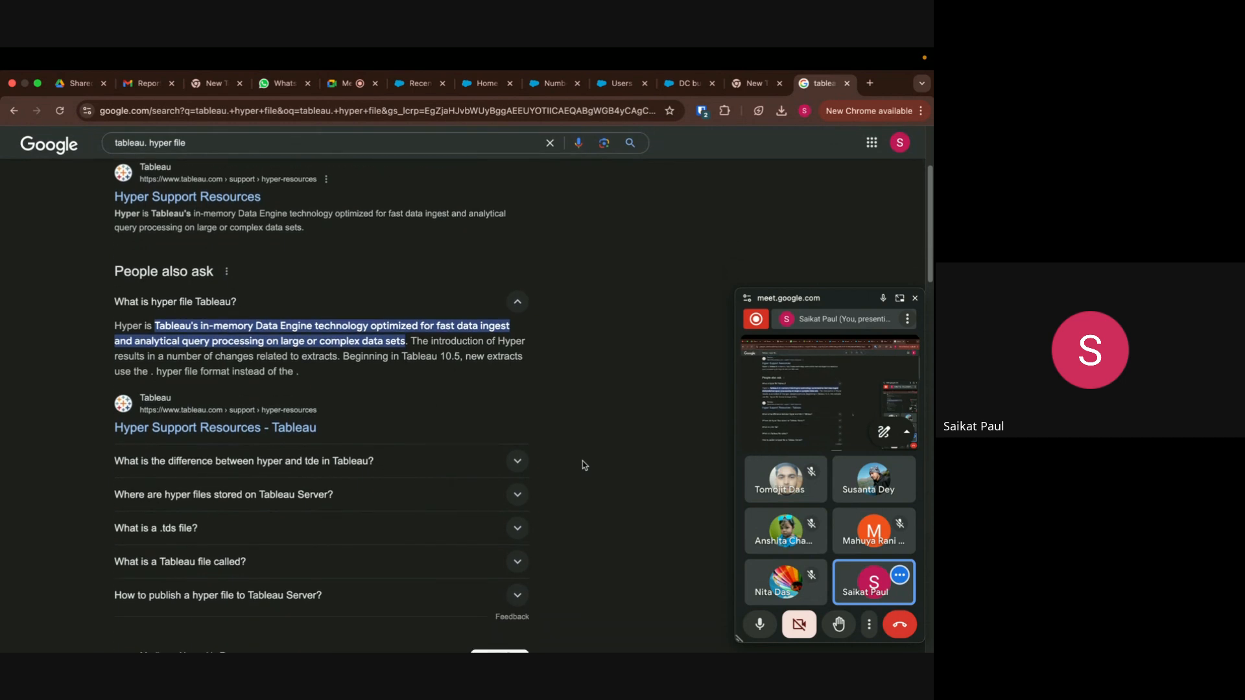
click(517, 461)
scroll(611, 473, down, 3)
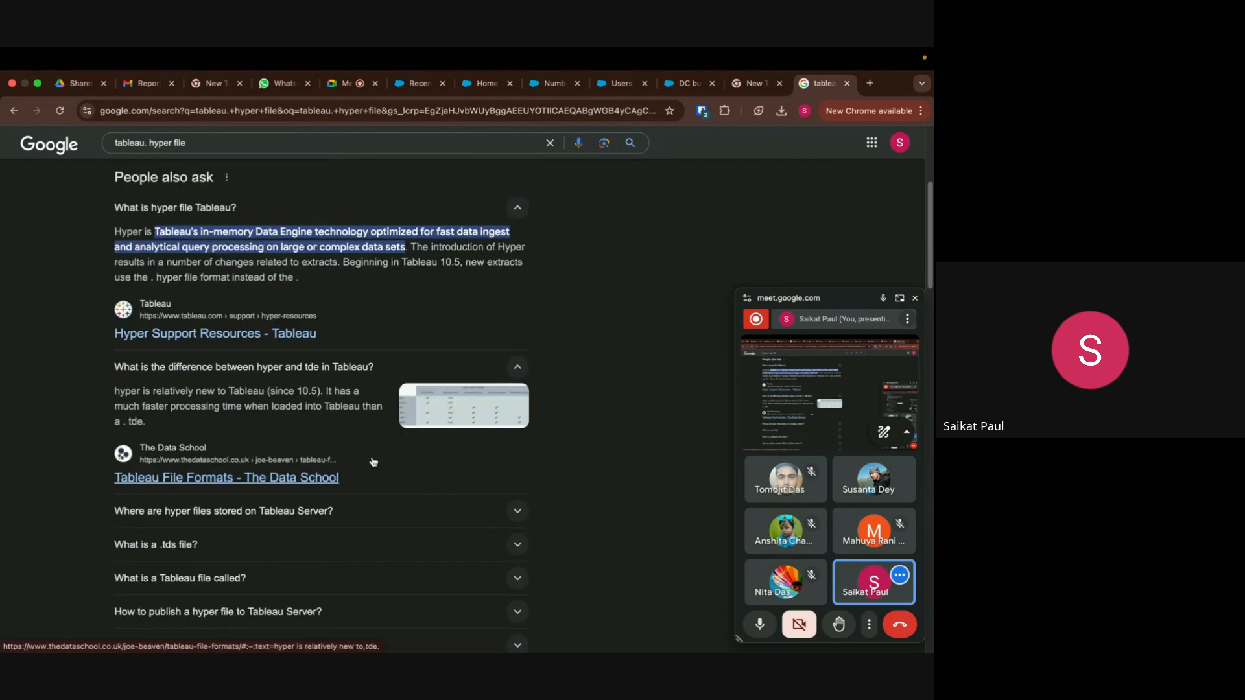
scroll(373, 462, down, 5)
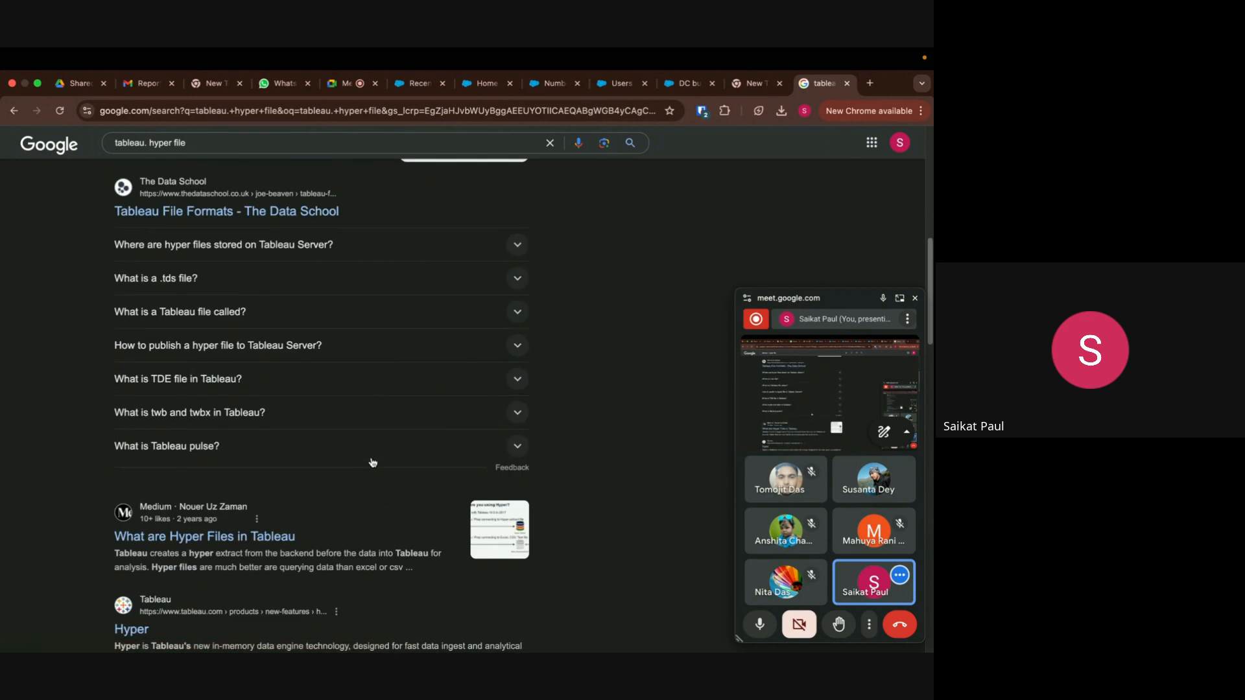
scroll(370, 464, down, 2)
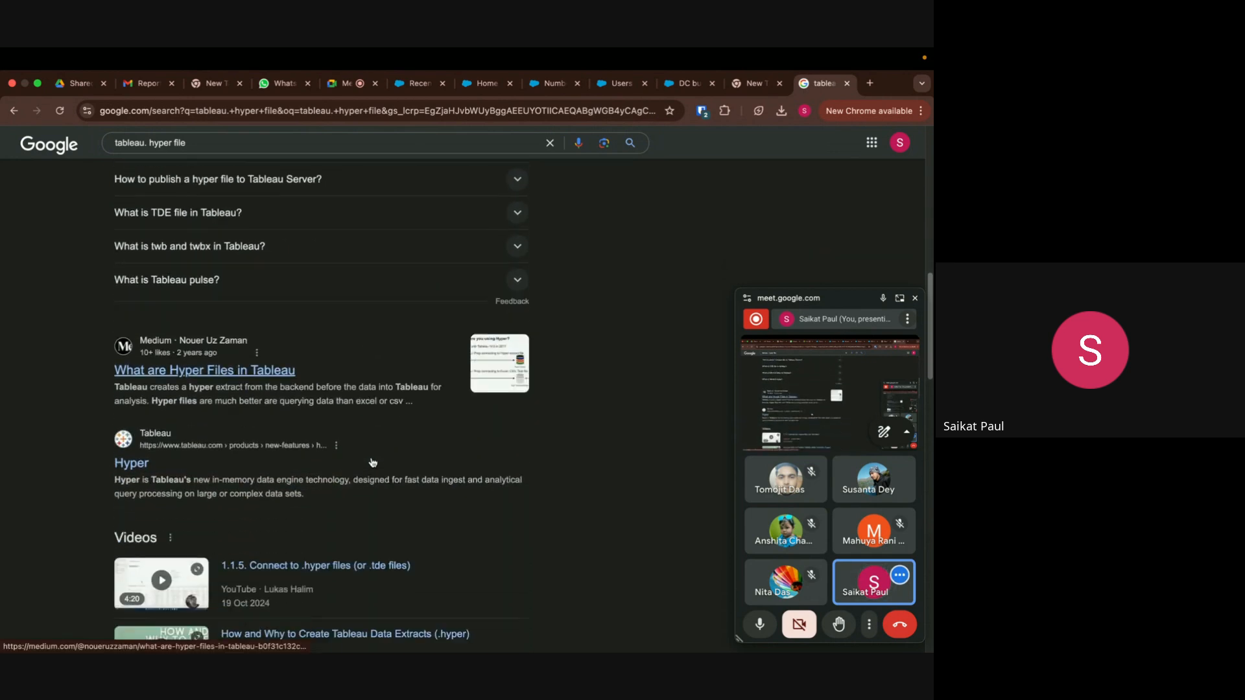
scroll(453, 472, down, 1)
scroll(452, 471, down, 8)
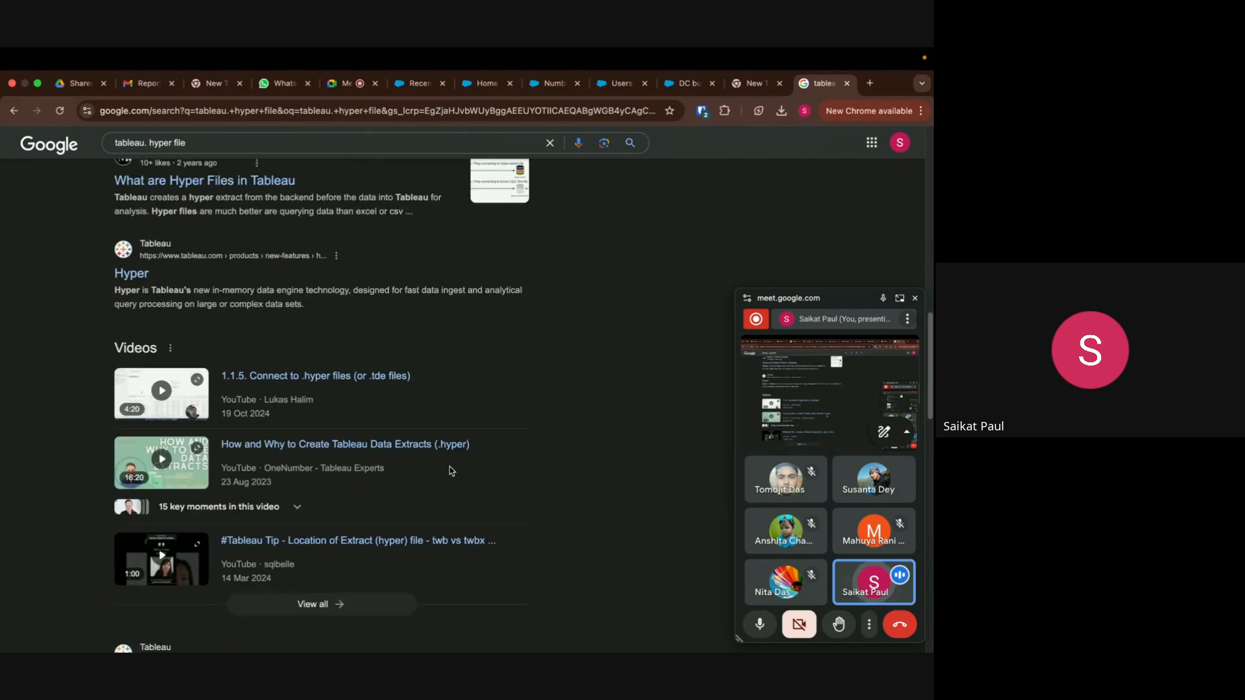
scroll(450, 468, up, 20)
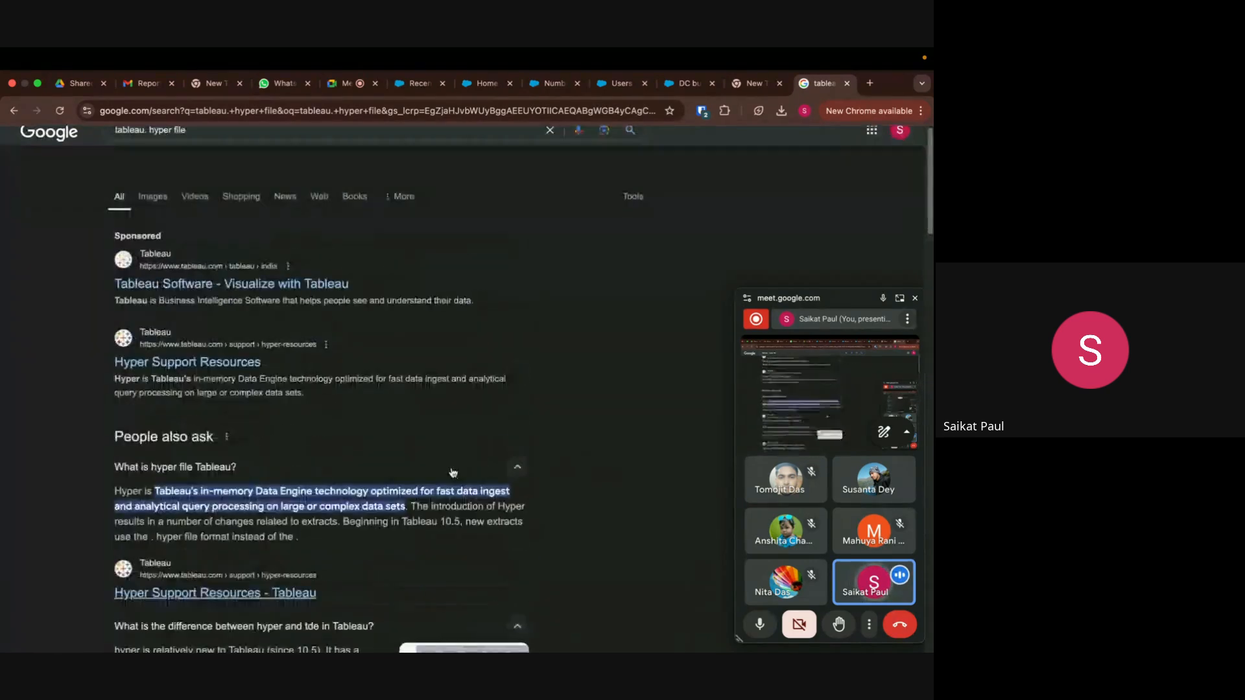
Return to Tableau, close the extract workbook without saving, and move Sample - Superstore.hyper from the desktop to the Trash
key(ctrl+Left)
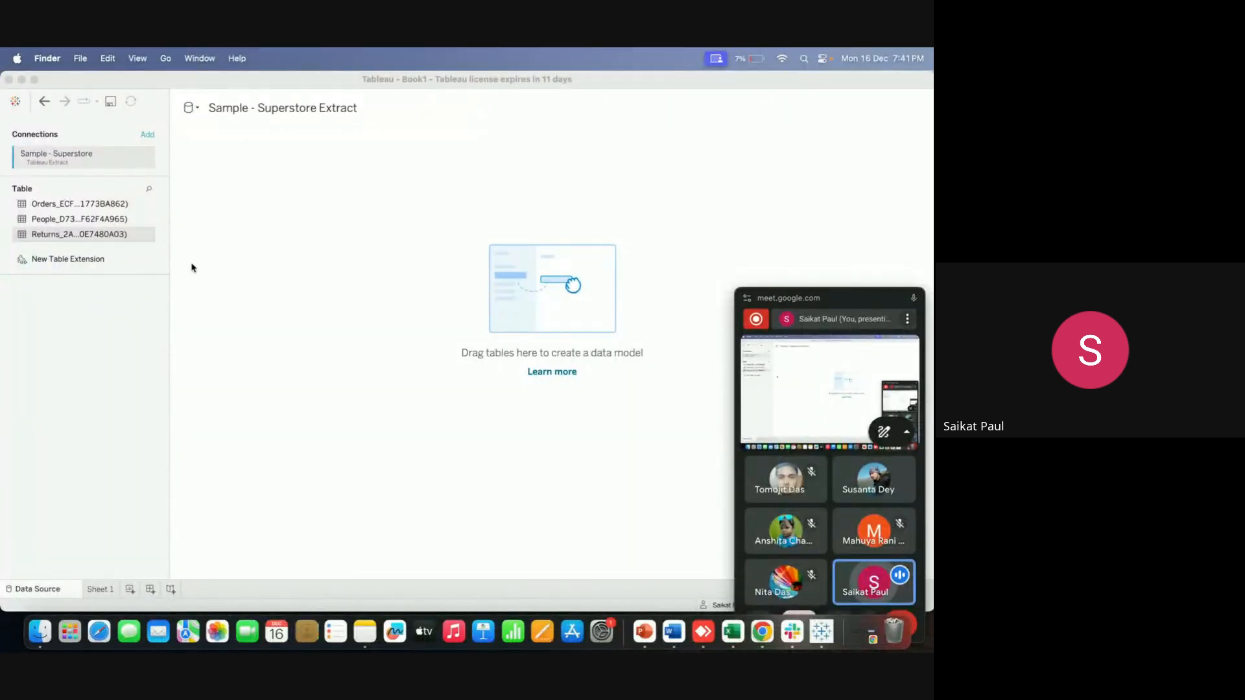
click(289, 238)
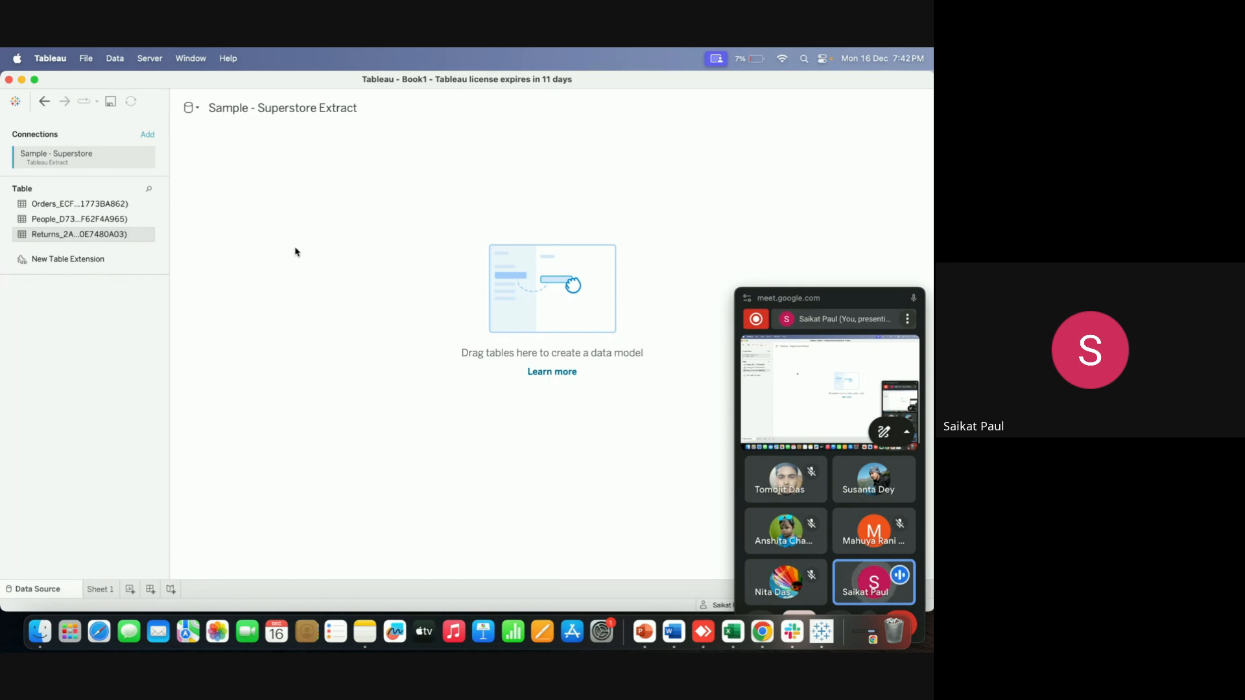
click(8, 79)
click(415, 363)
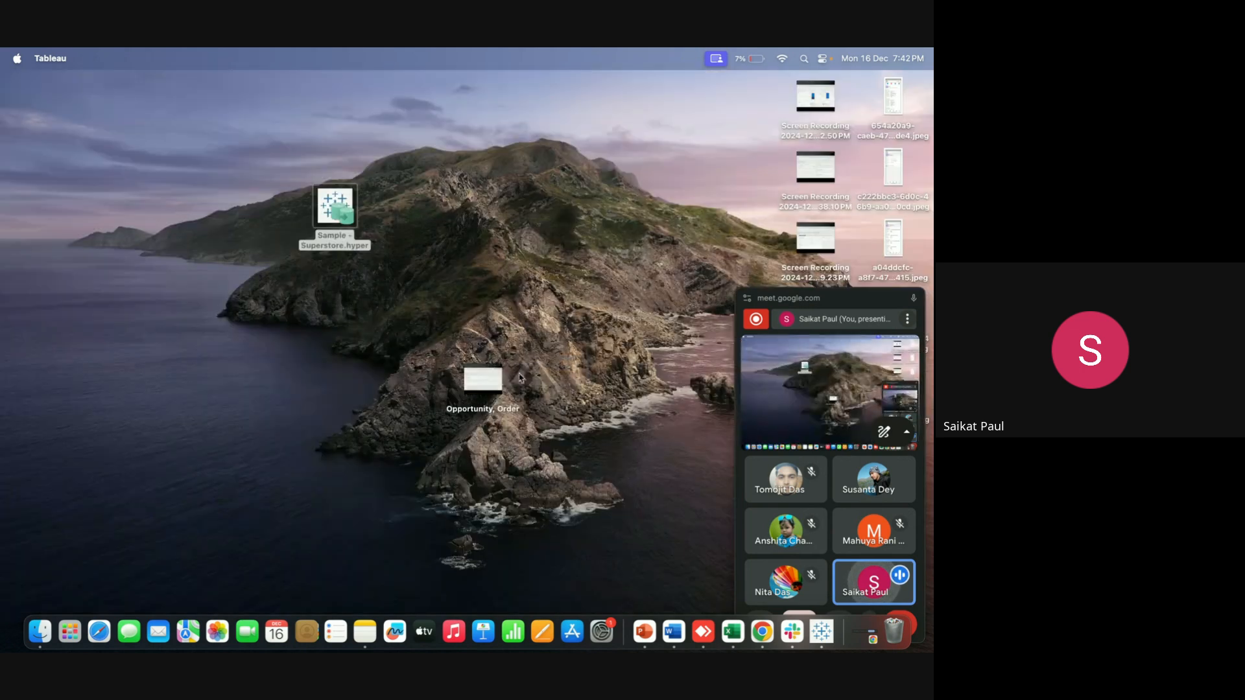
drag(360, 213, 907, 620)
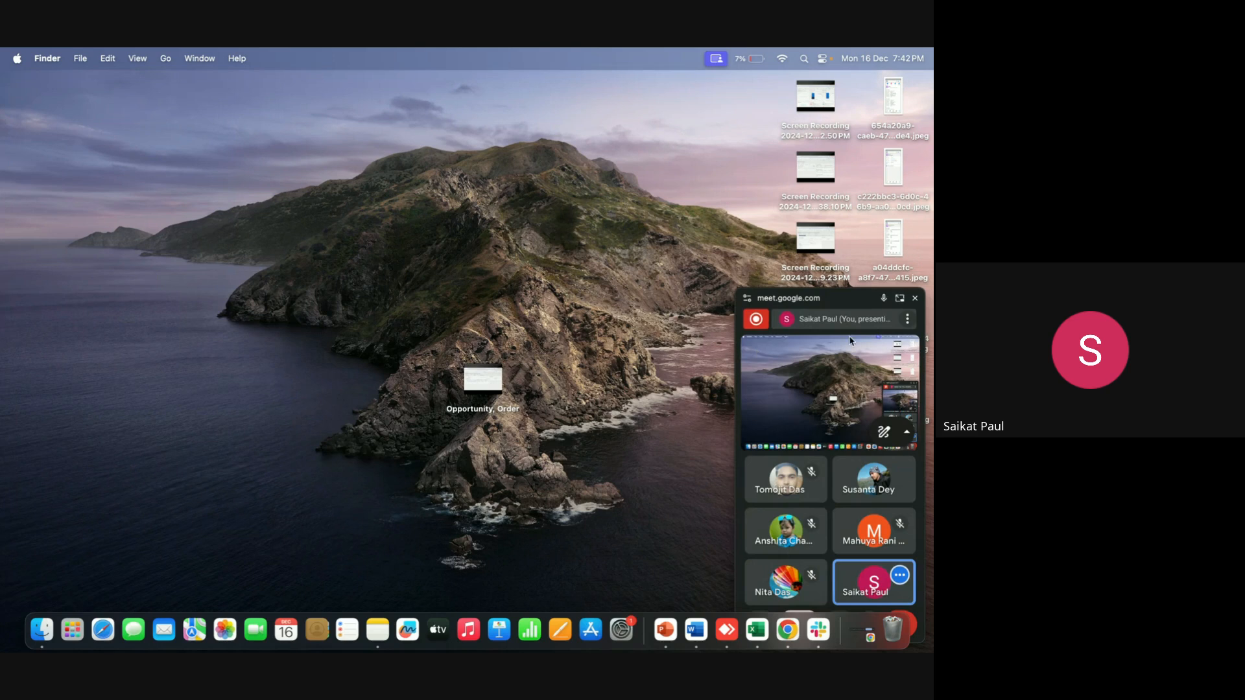
Move the floating meeting window aside, launch Tableau Desktop 2024.3 and continue the trial
drag(850, 303, 253, 200)
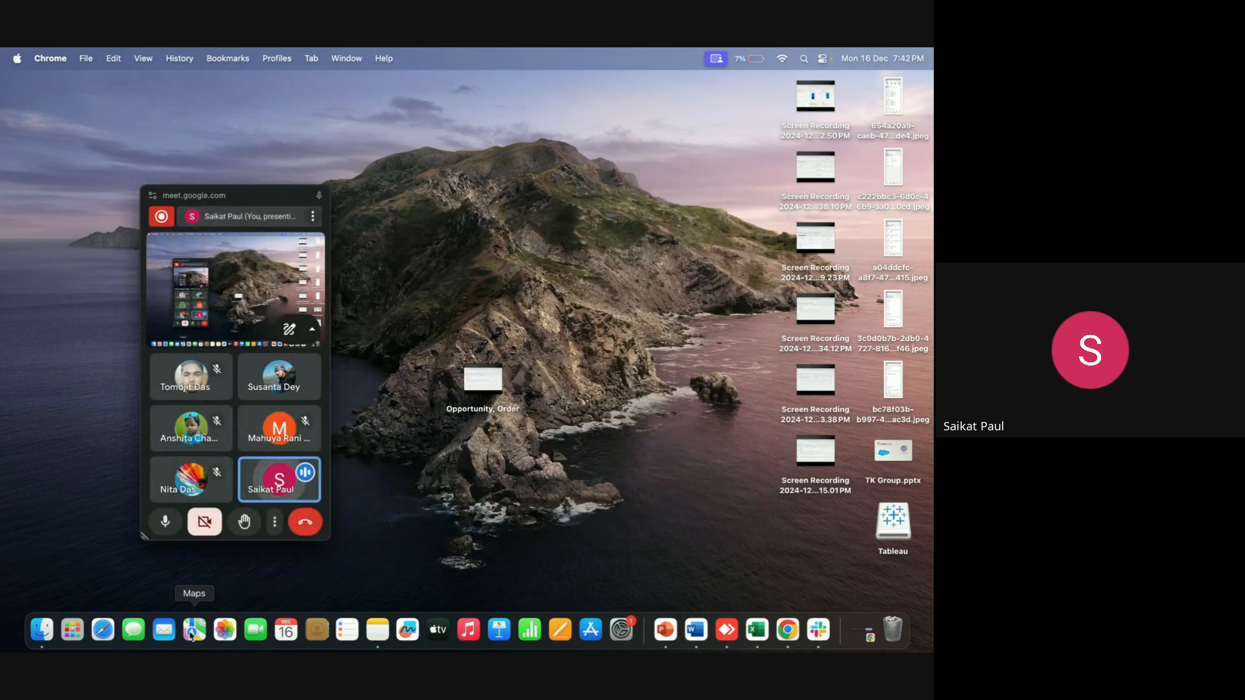
click(73, 629)
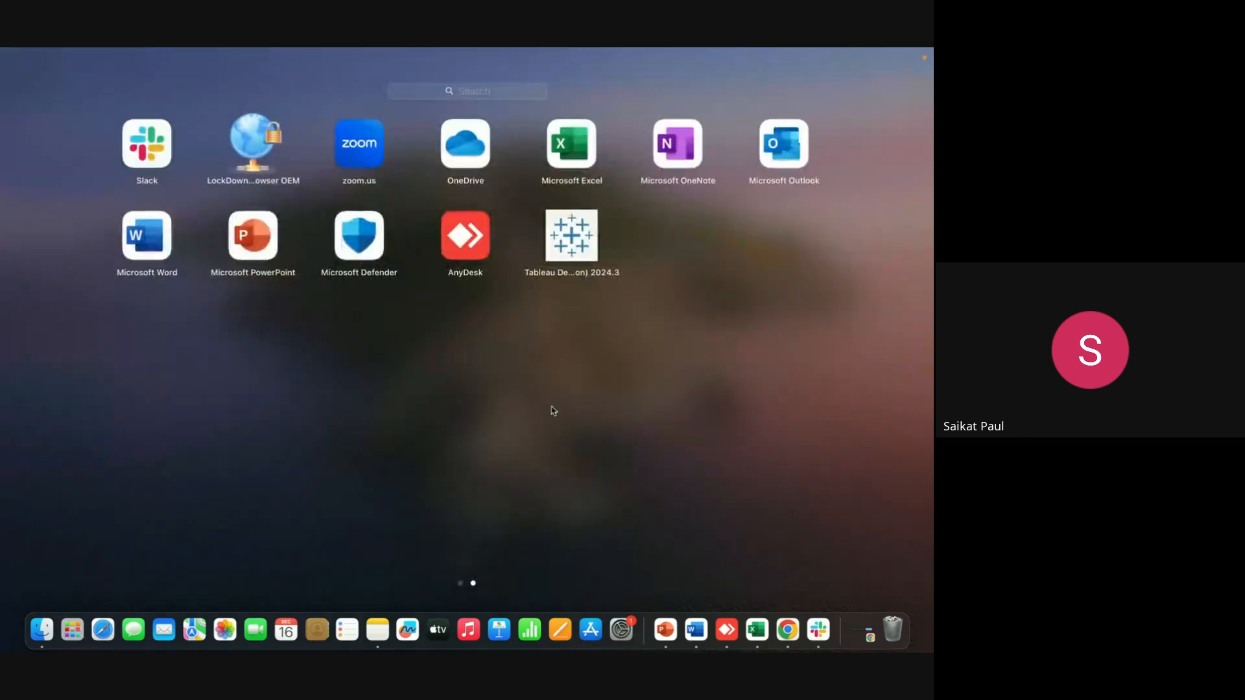
click(573, 239)
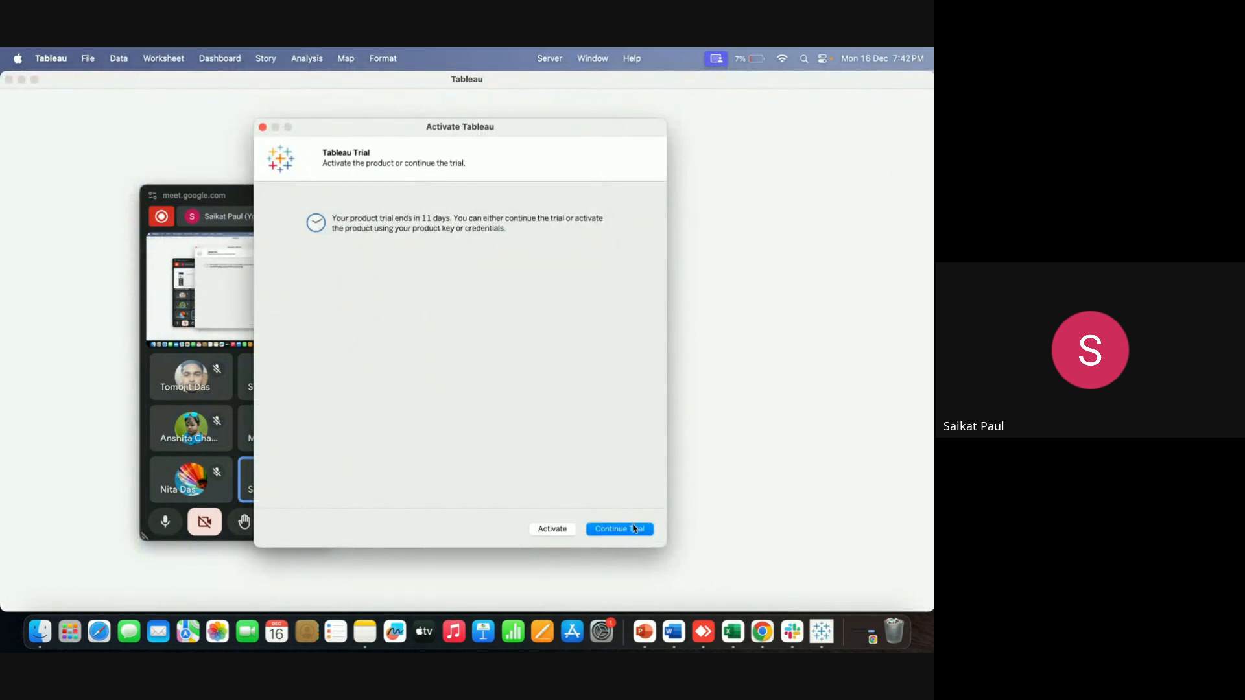
click(633, 528)
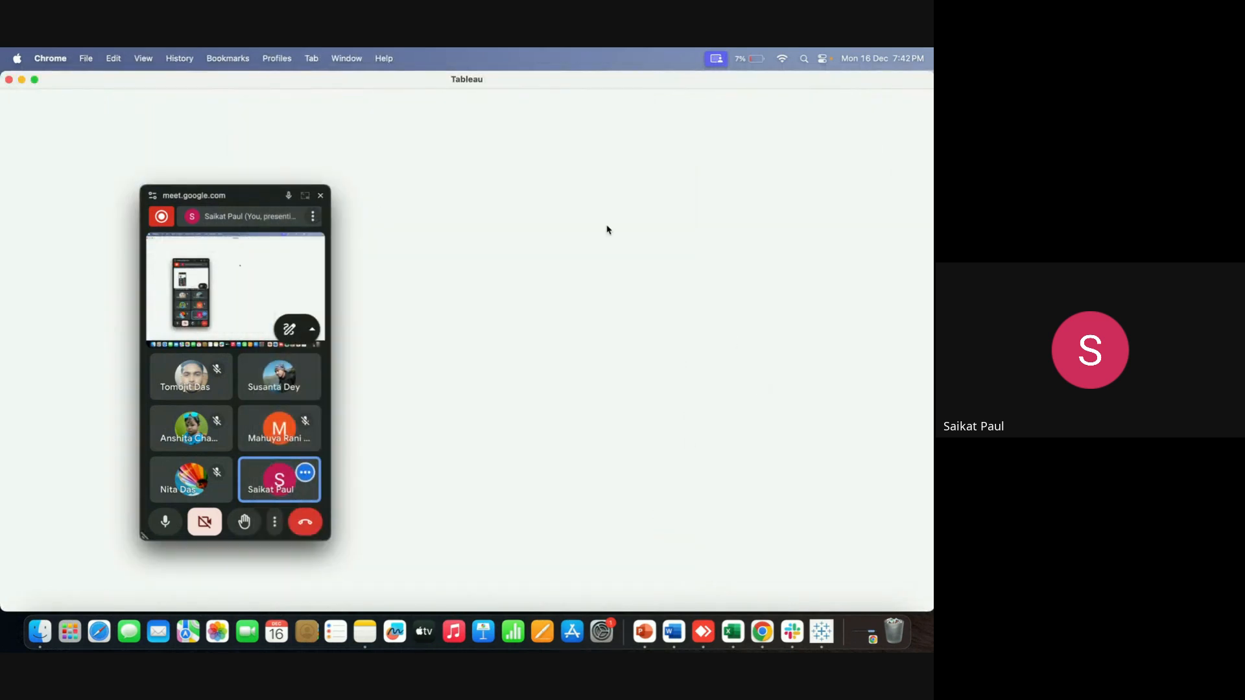
Clear the floating meeting window away and connect to the saved data source Sample - Superstore
drag(266, 204, 873, 291)
click(925, 282)
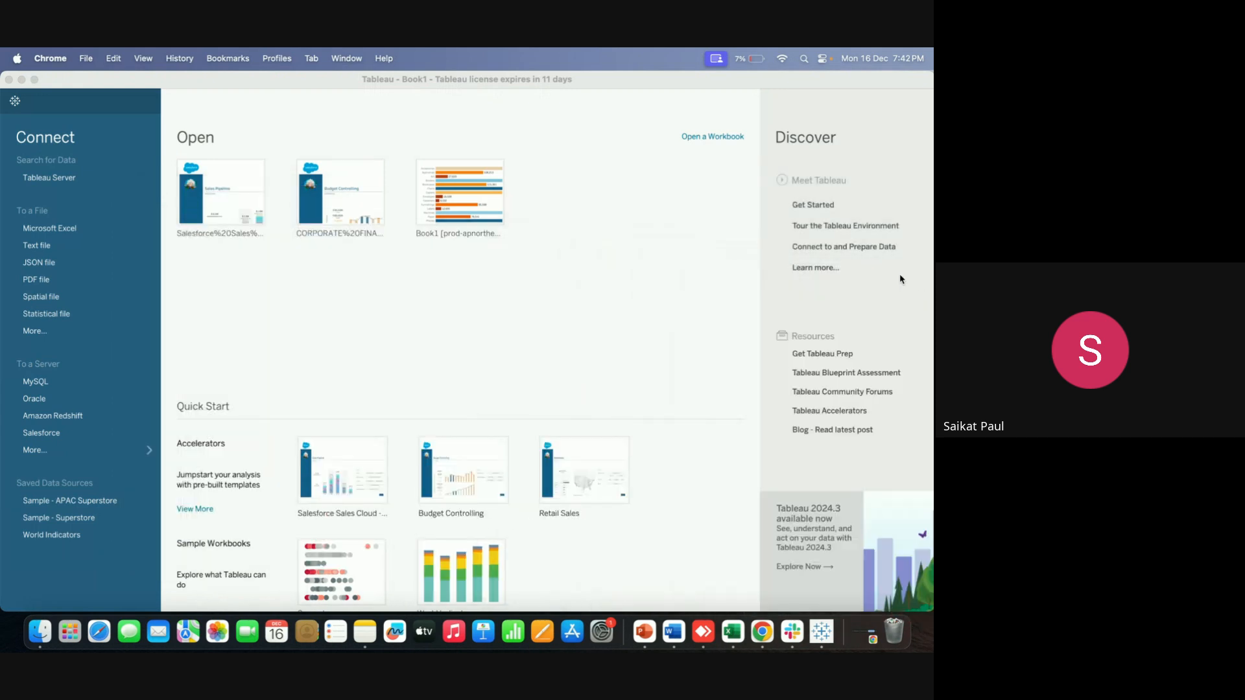
click(76, 524)
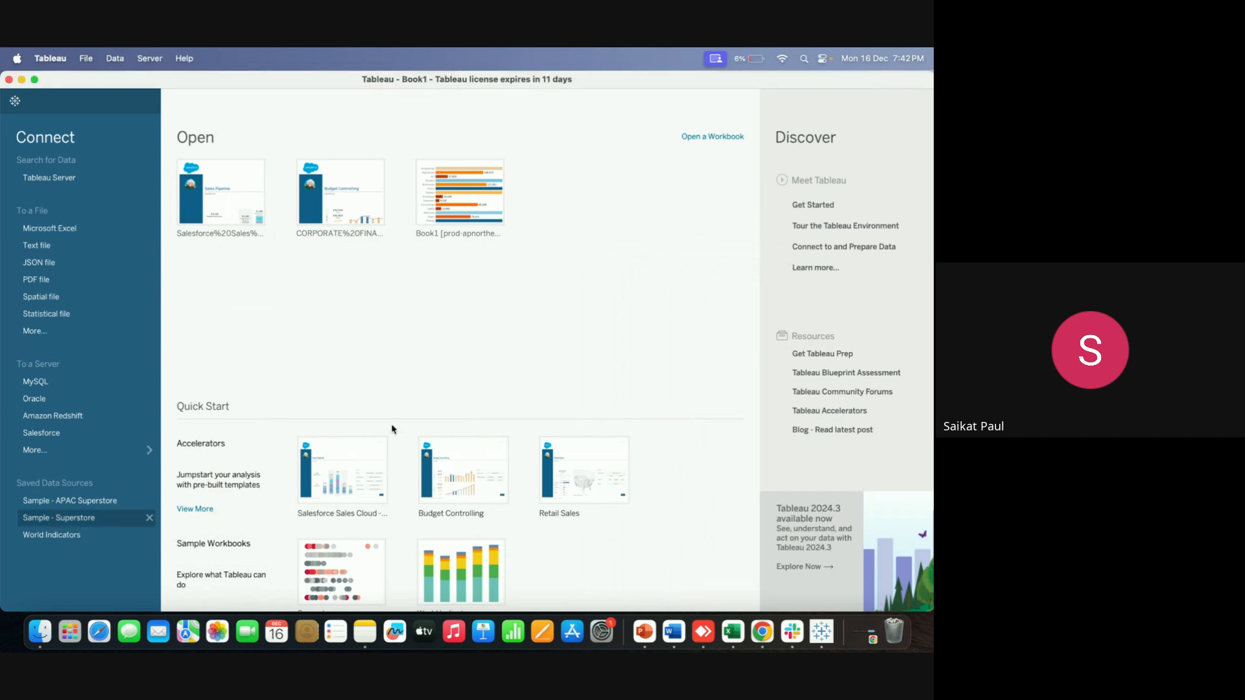
click(111, 527)
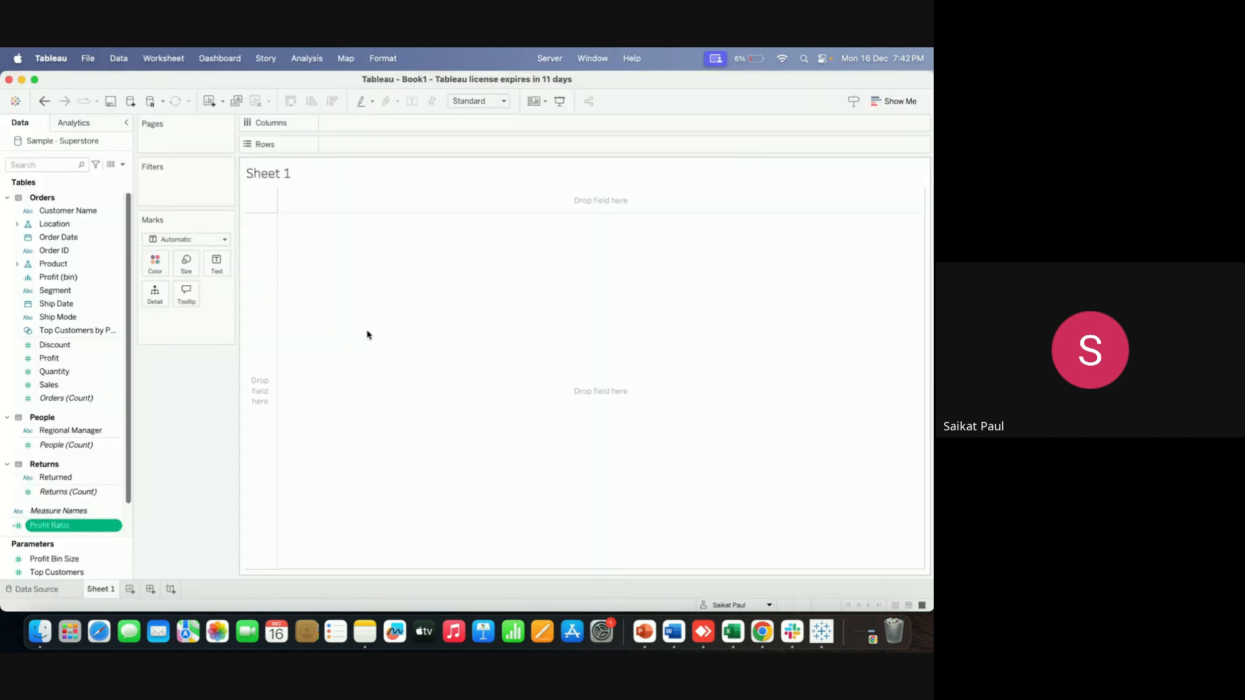
click(38, 589)
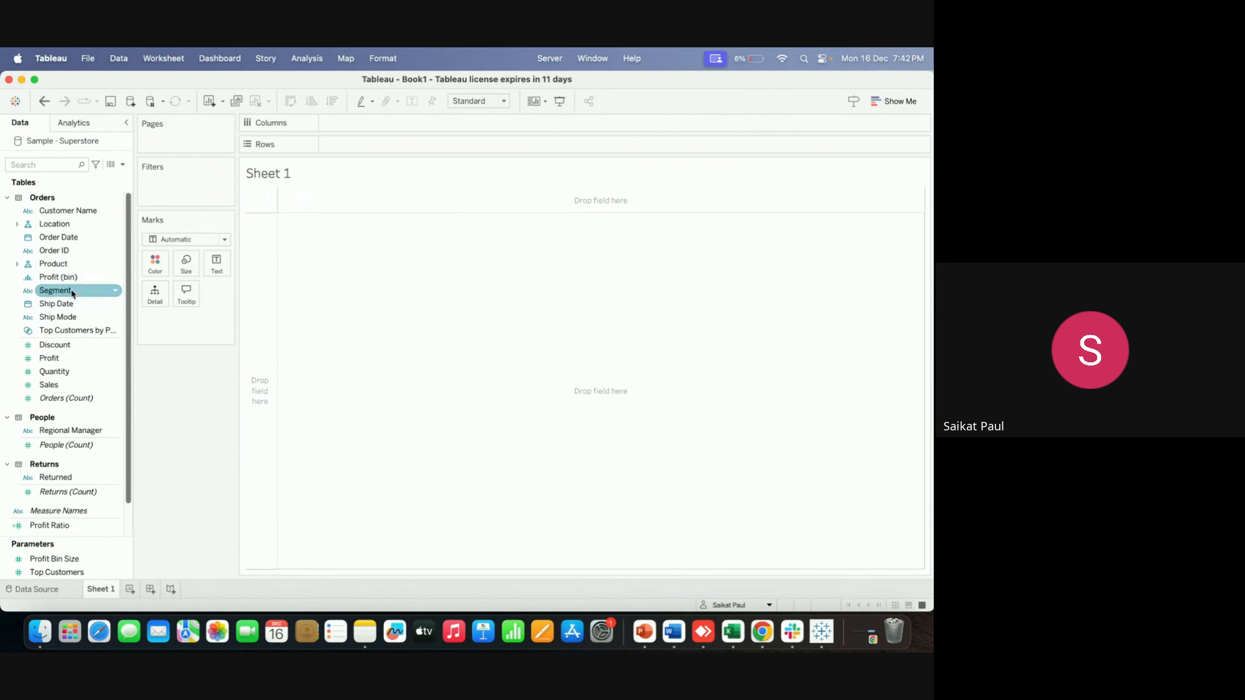
Build a vertical bar chart of Sales by Segment with Sales labels on the bars, fitted to Entire View
drag(70, 290, 395, 145)
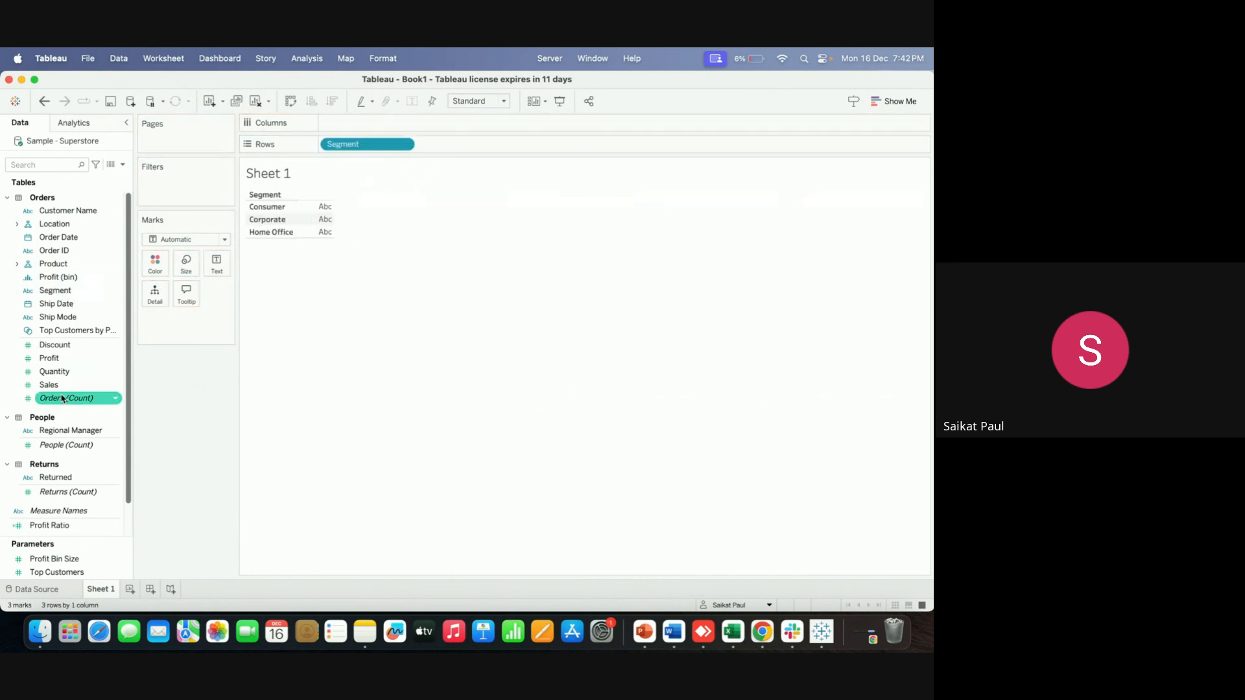
drag(48, 385, 416, 128)
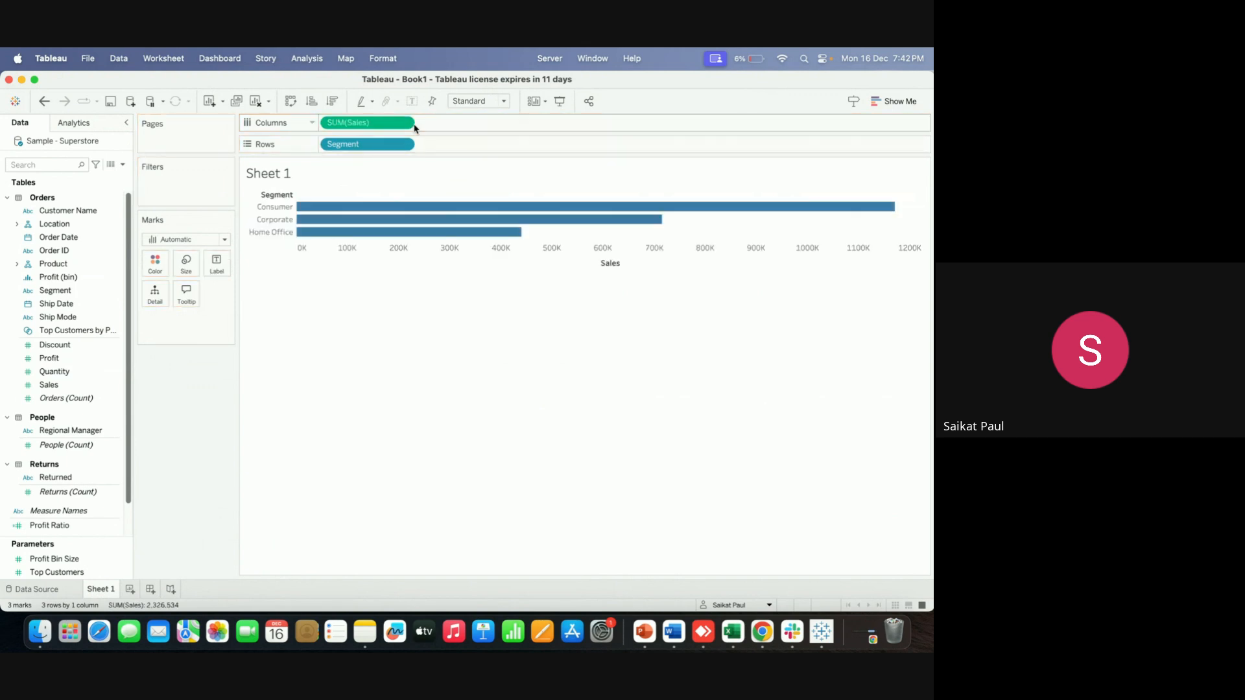
click(293, 103)
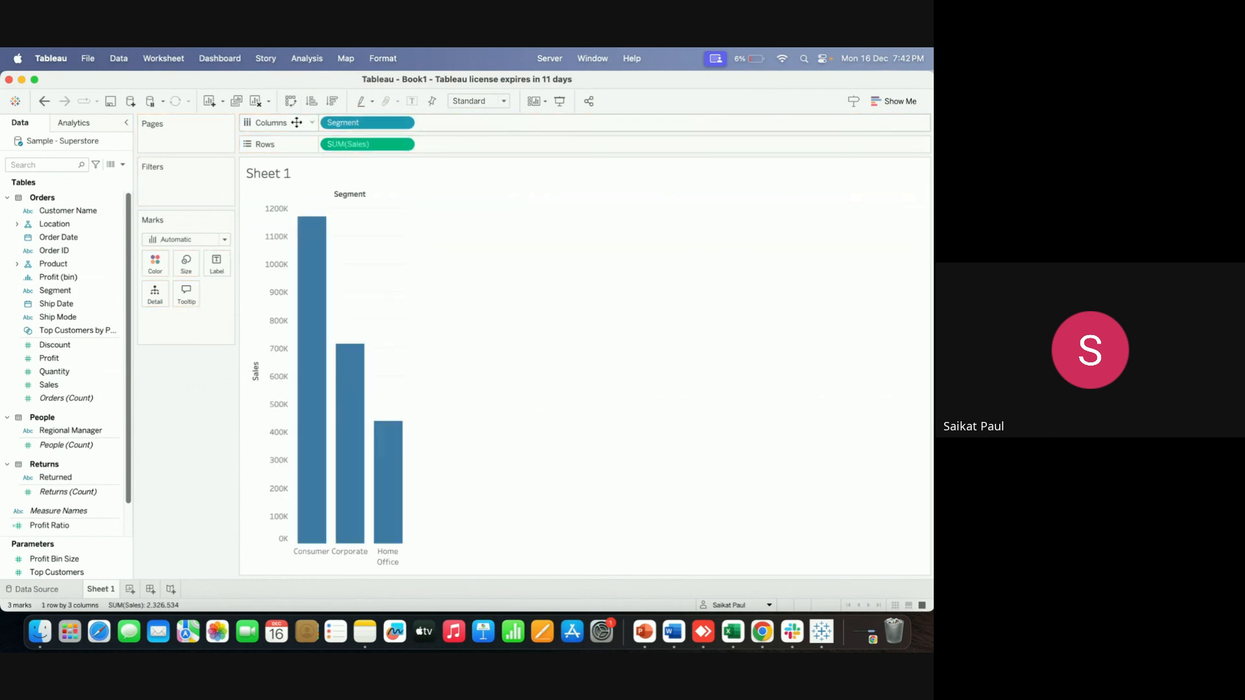
drag(65, 386, 215, 264)
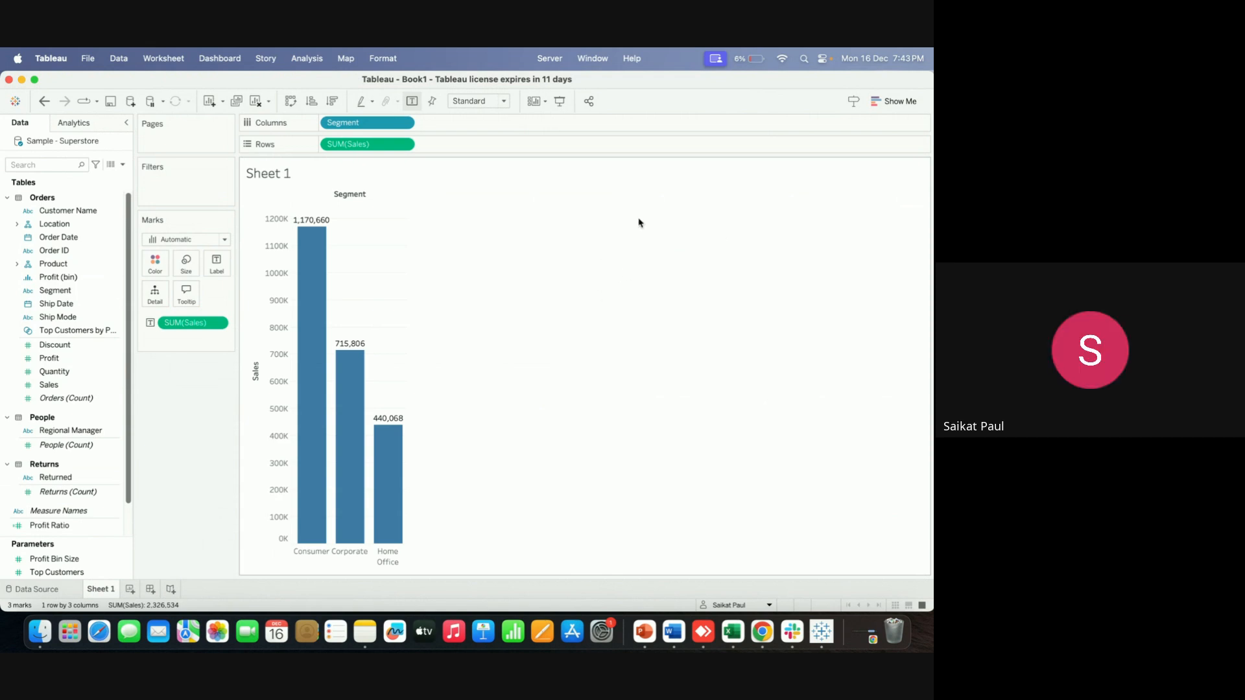
click(504, 103)
click(496, 144)
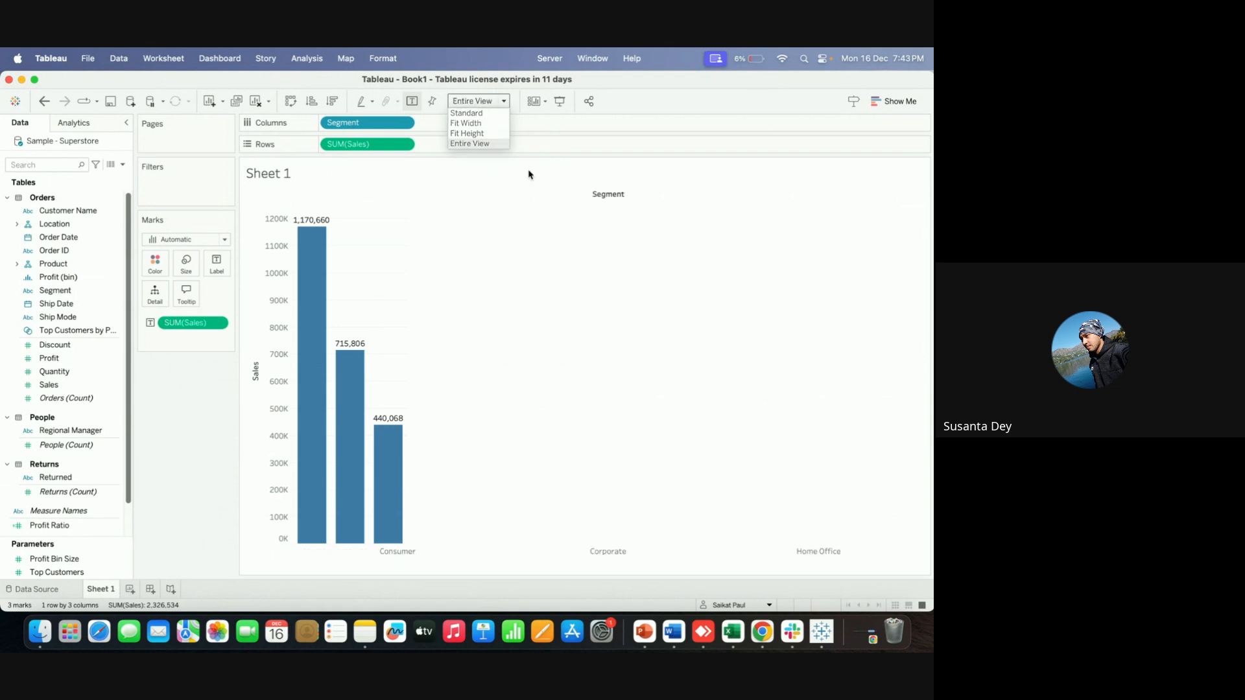
Switch the Superstore data source connection to Extract and save the extract as Sample - Superstore on the Desktop
click(58, 590)
click(766, 122)
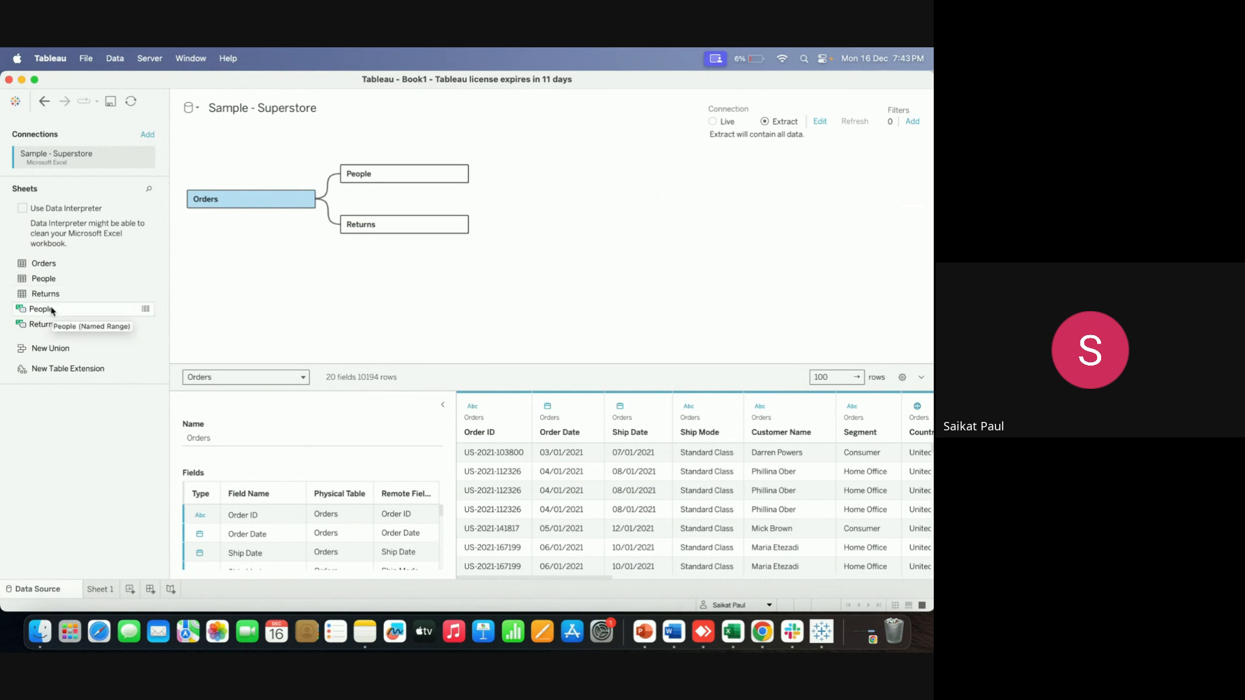
click(100, 590)
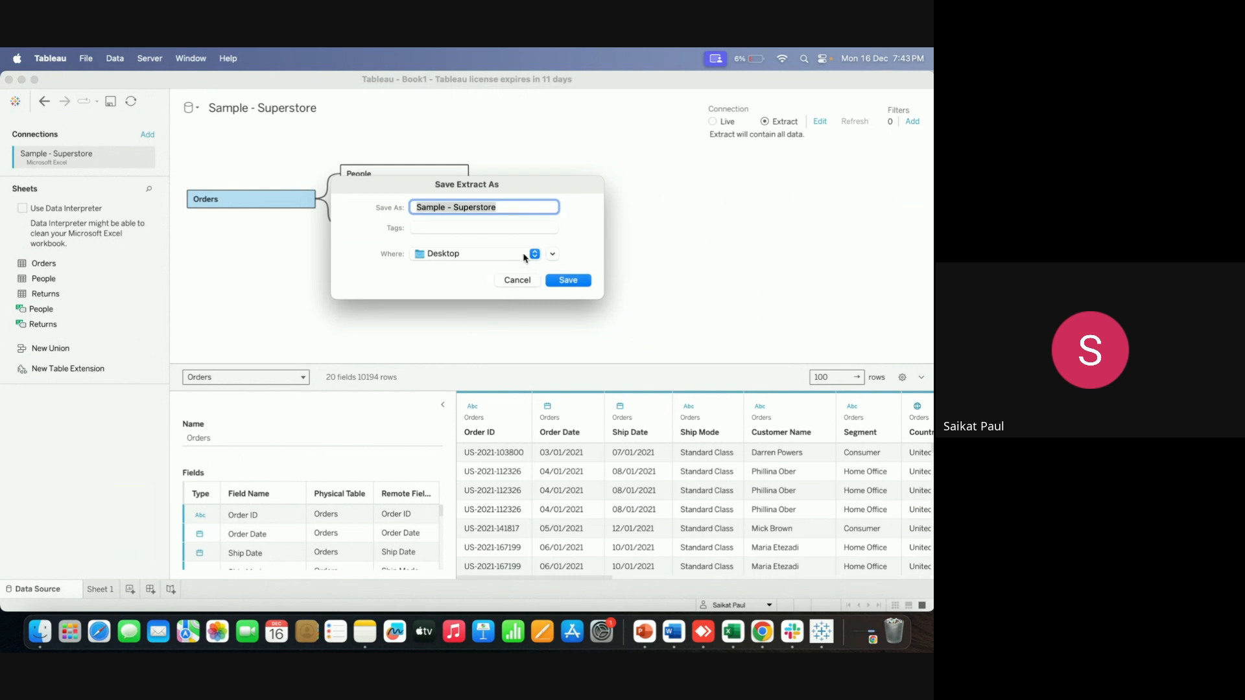
click(534, 254)
click(526, 254)
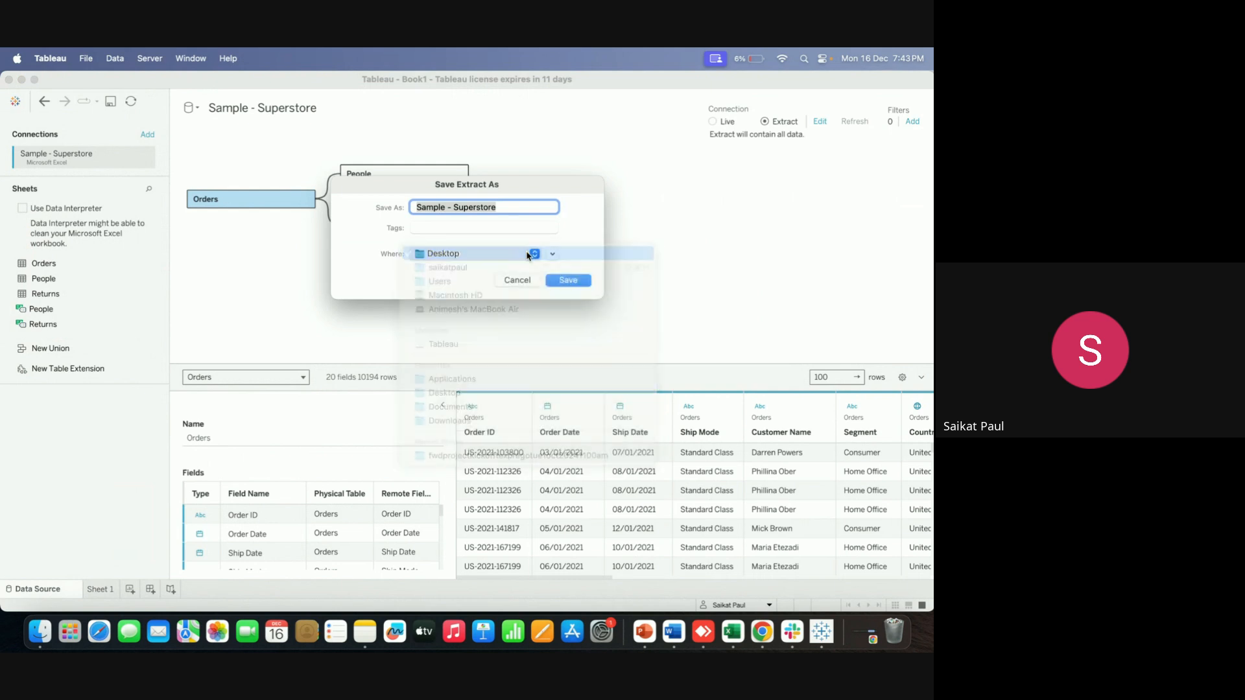
click(575, 285)
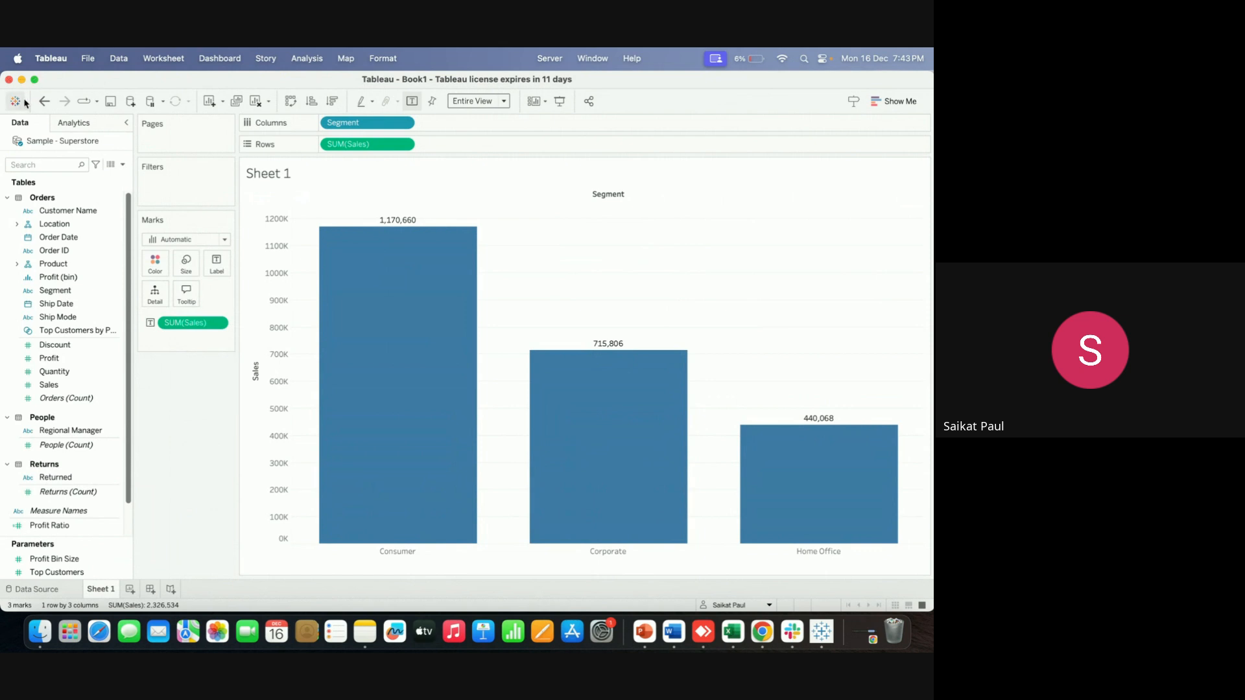
click(89, 59)
click(96, 129)
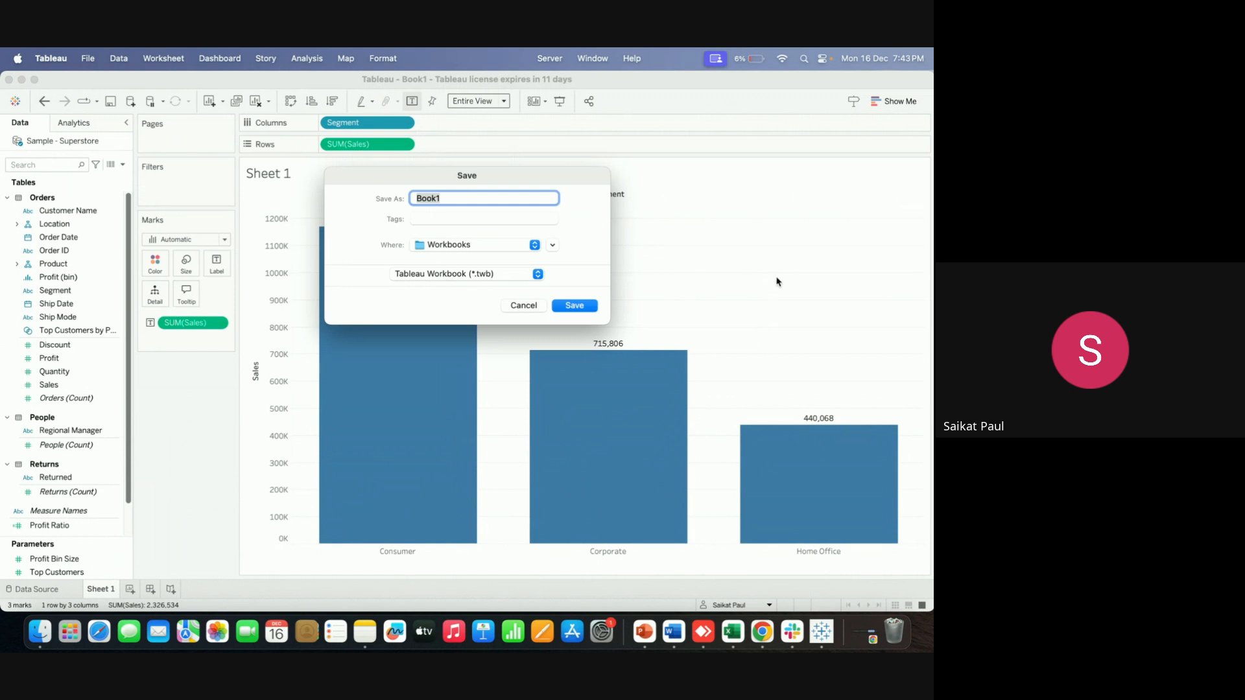
click(524, 307)
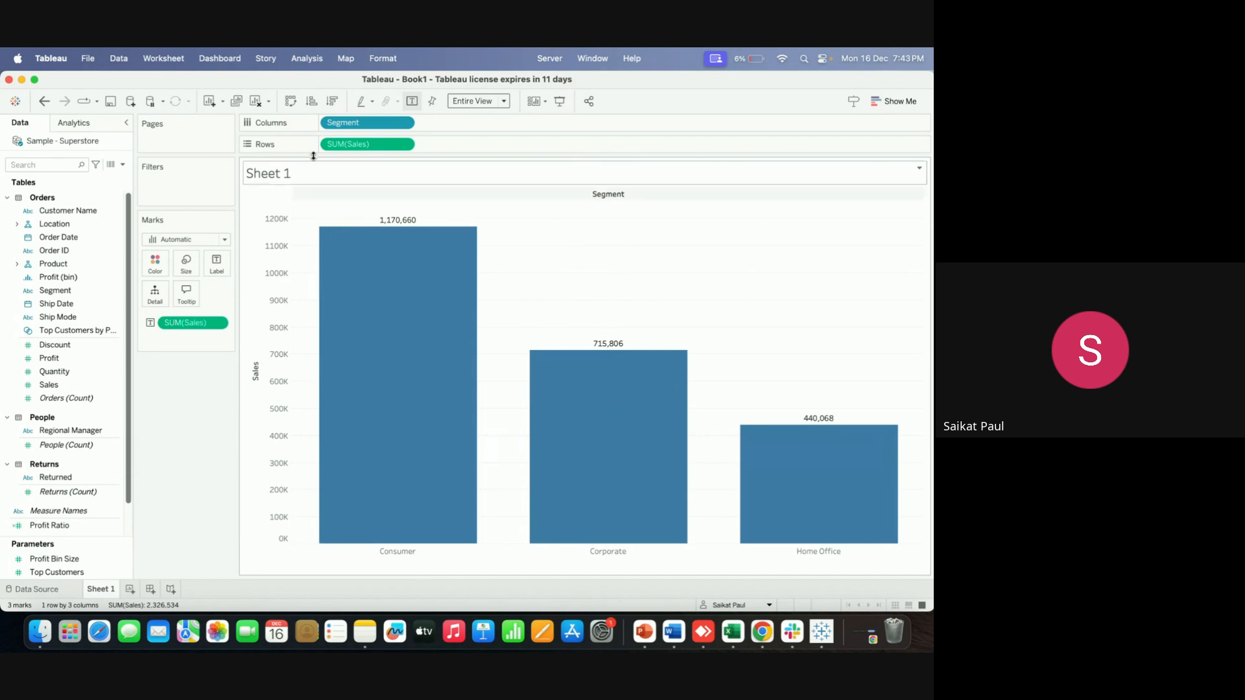
Save the workbook as Book1 in Tableau Packaged Workbook (*.twbx) format on the Desktop
click(90, 59)
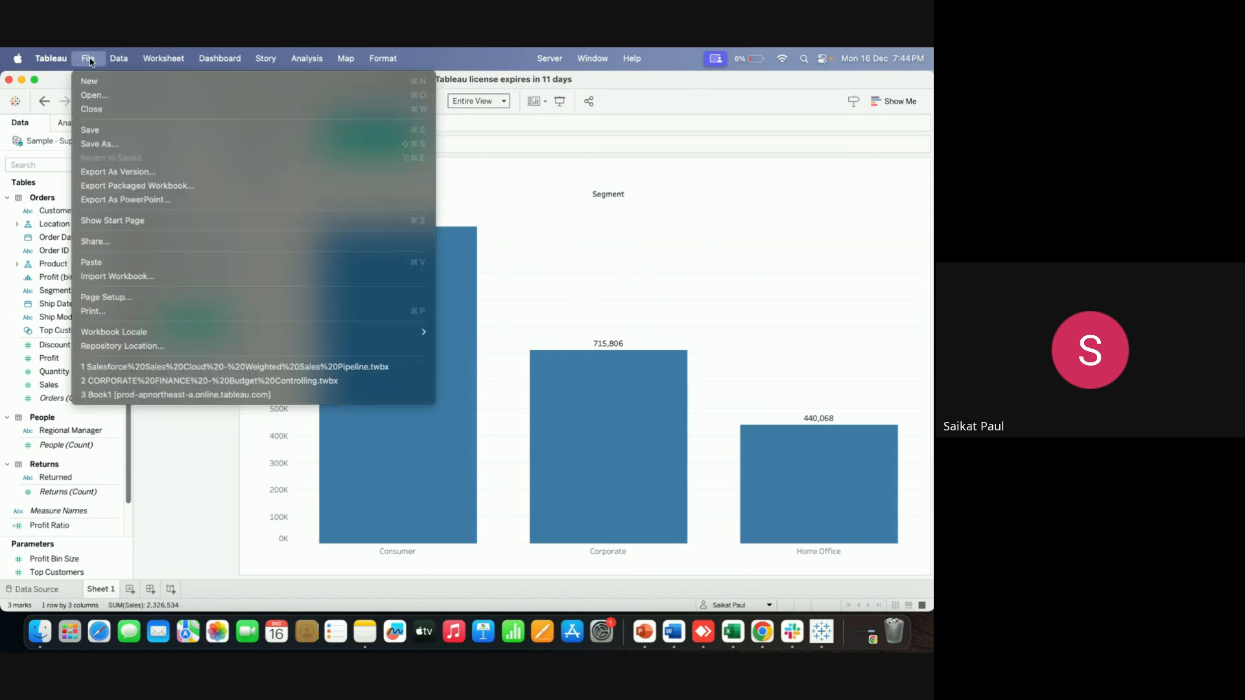
click(129, 144)
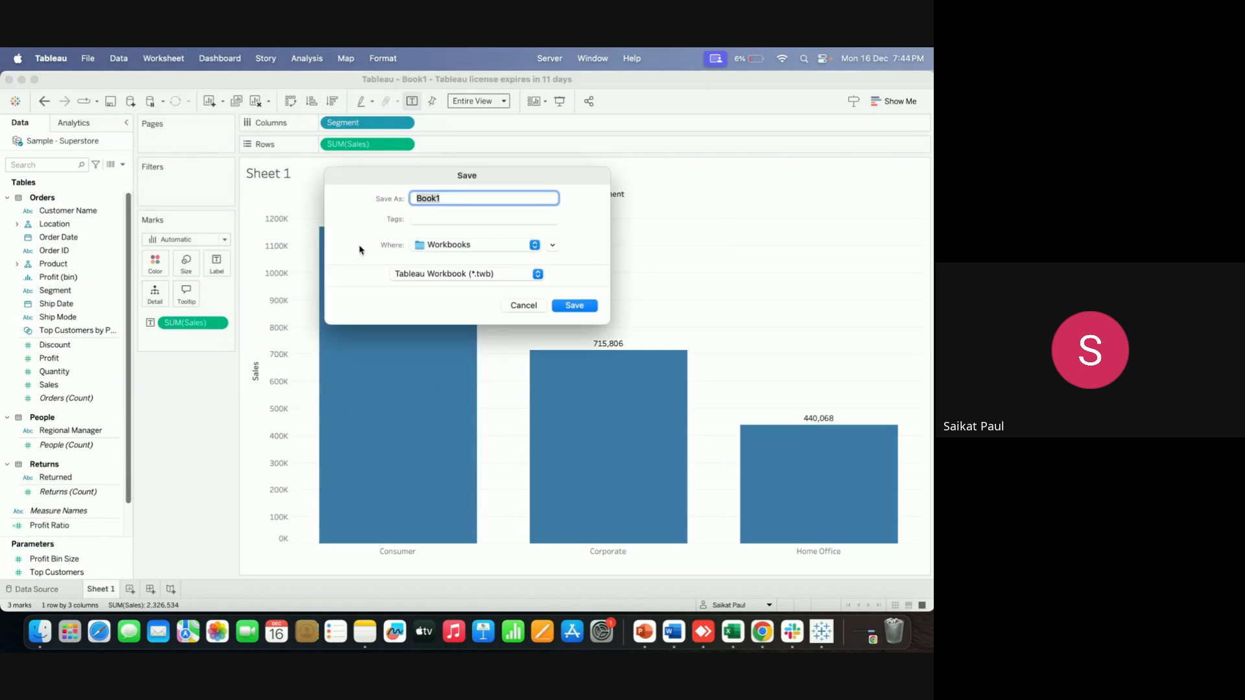
click(533, 275)
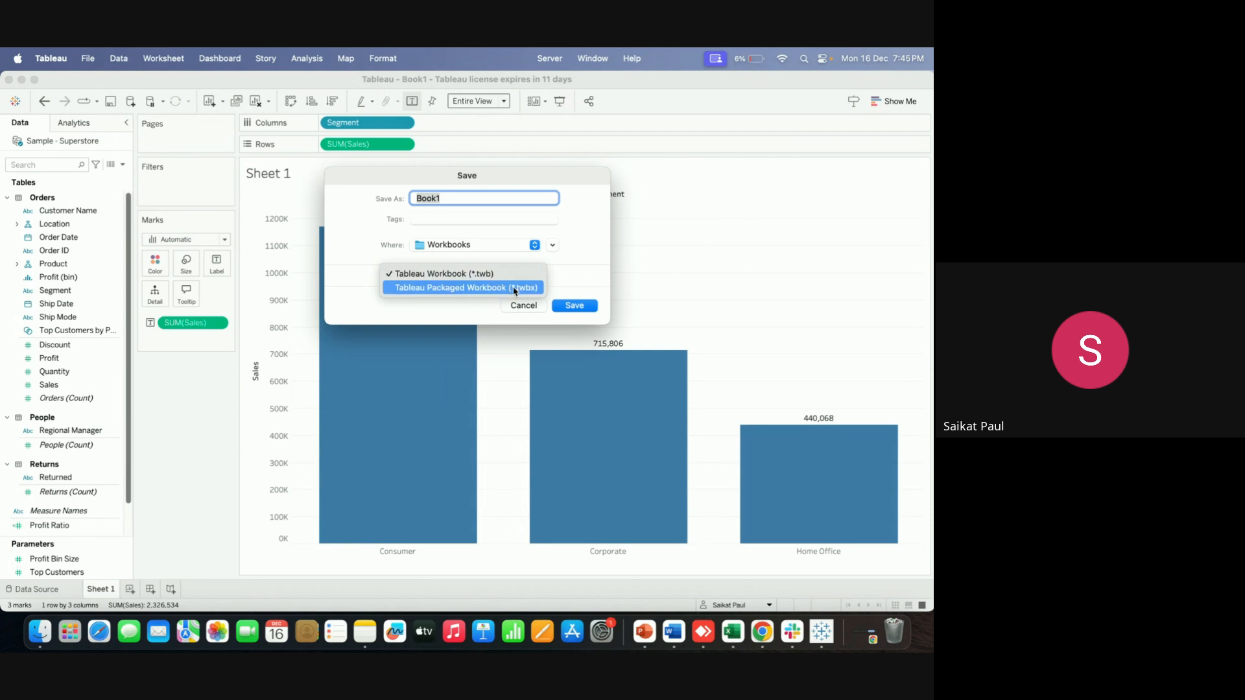
click(515, 288)
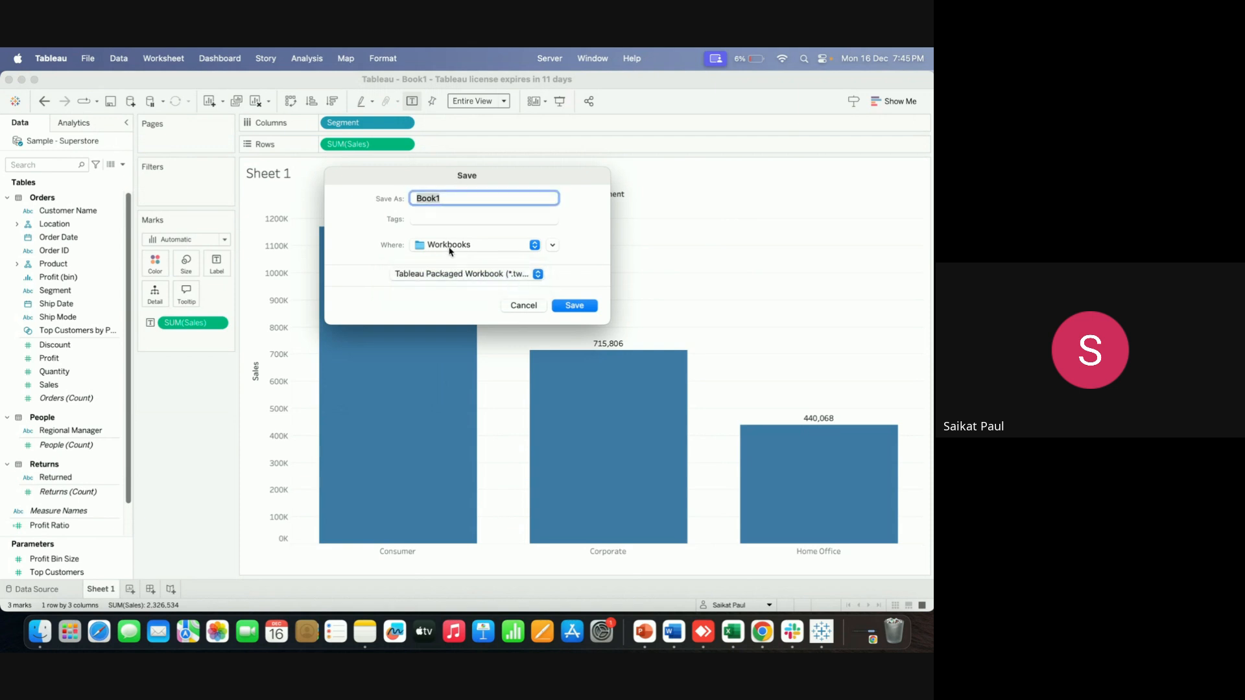
click(534, 246)
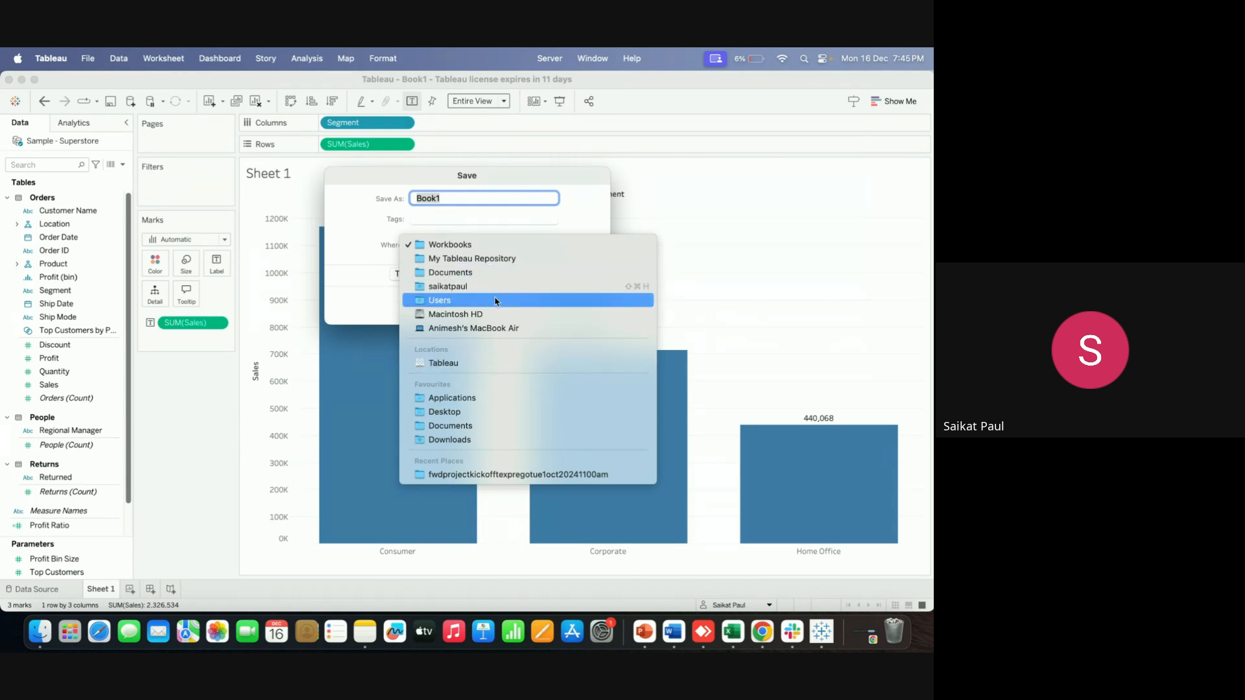
click(492, 412)
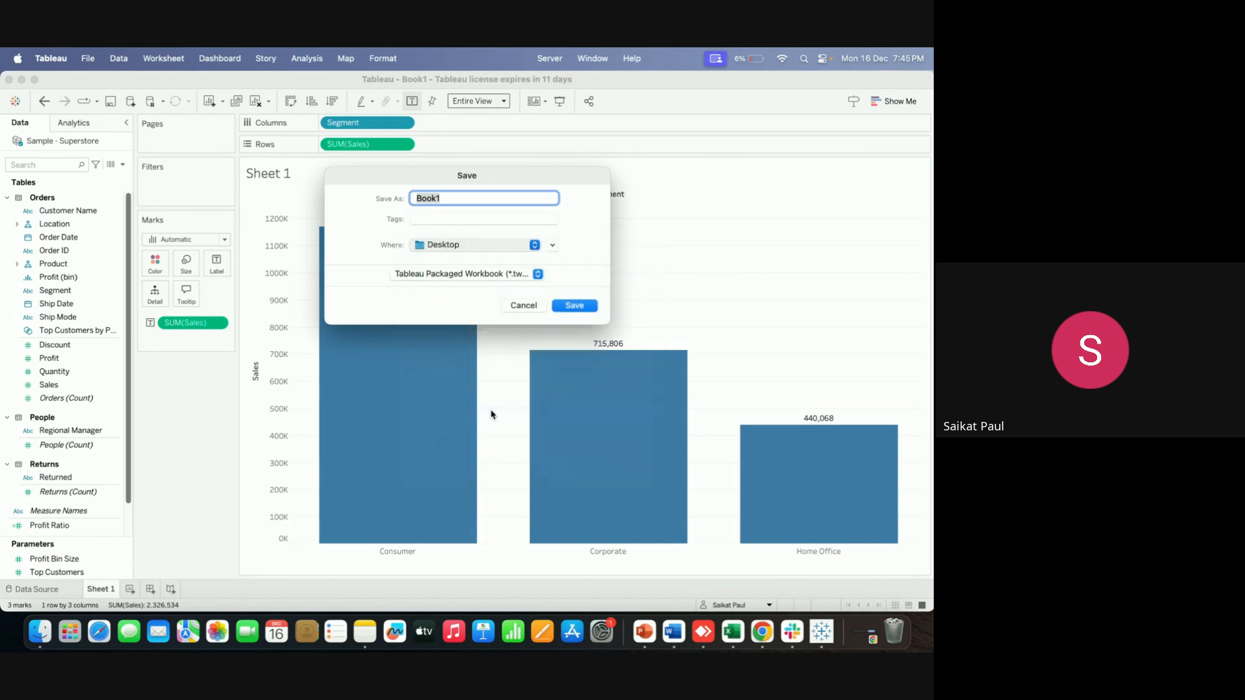
click(584, 308)
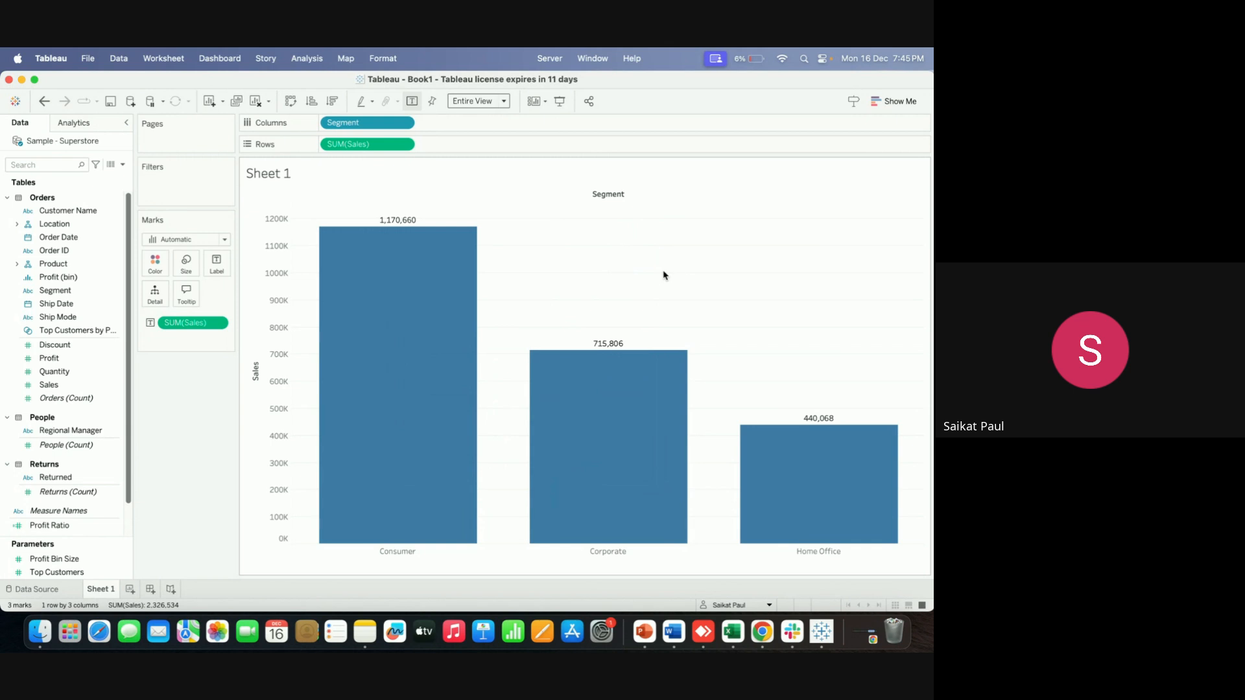
key(super+Tab)
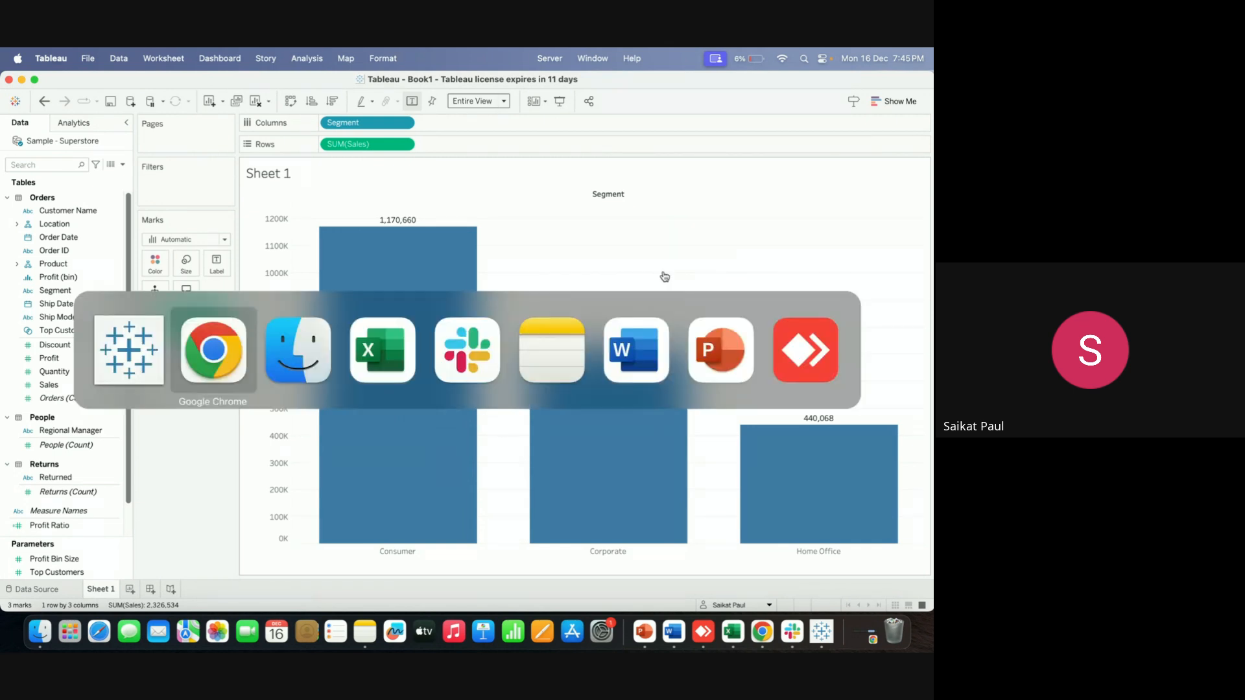
key(super+Tab)
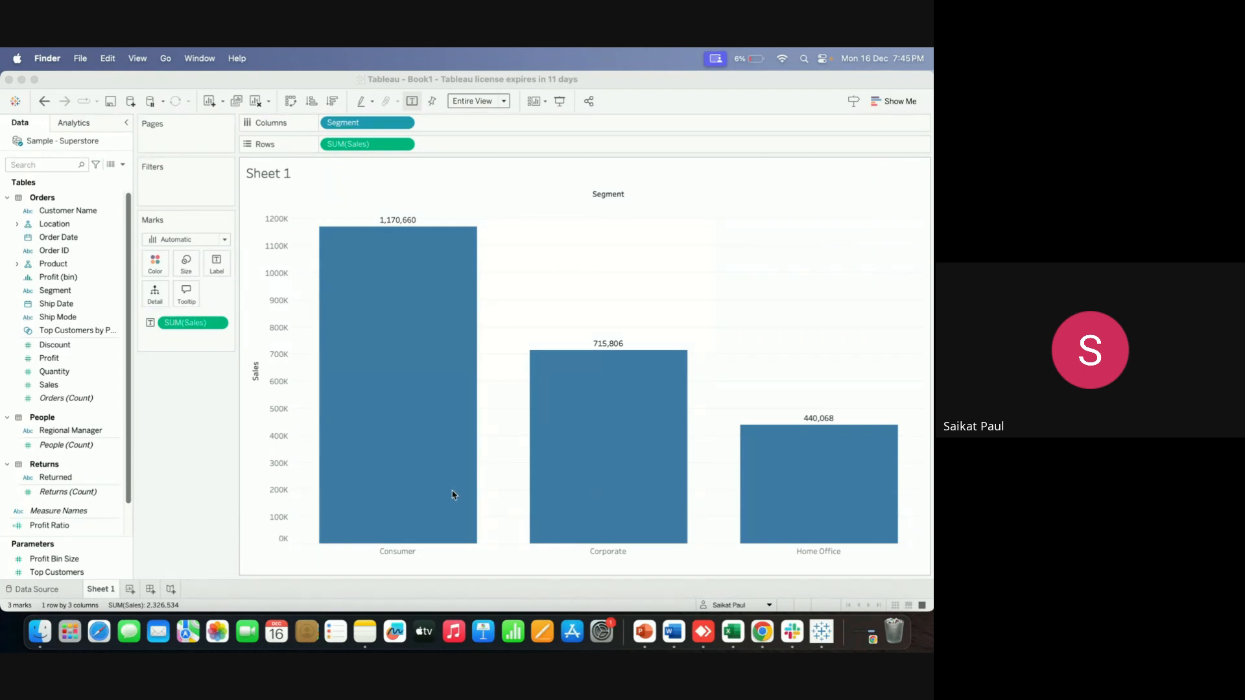
click(465, 475)
key(super+Tab)
key(super+Tab)
key(super+Tab)
key(super+Tab)
key(super+Tab)
key(super+Tab)
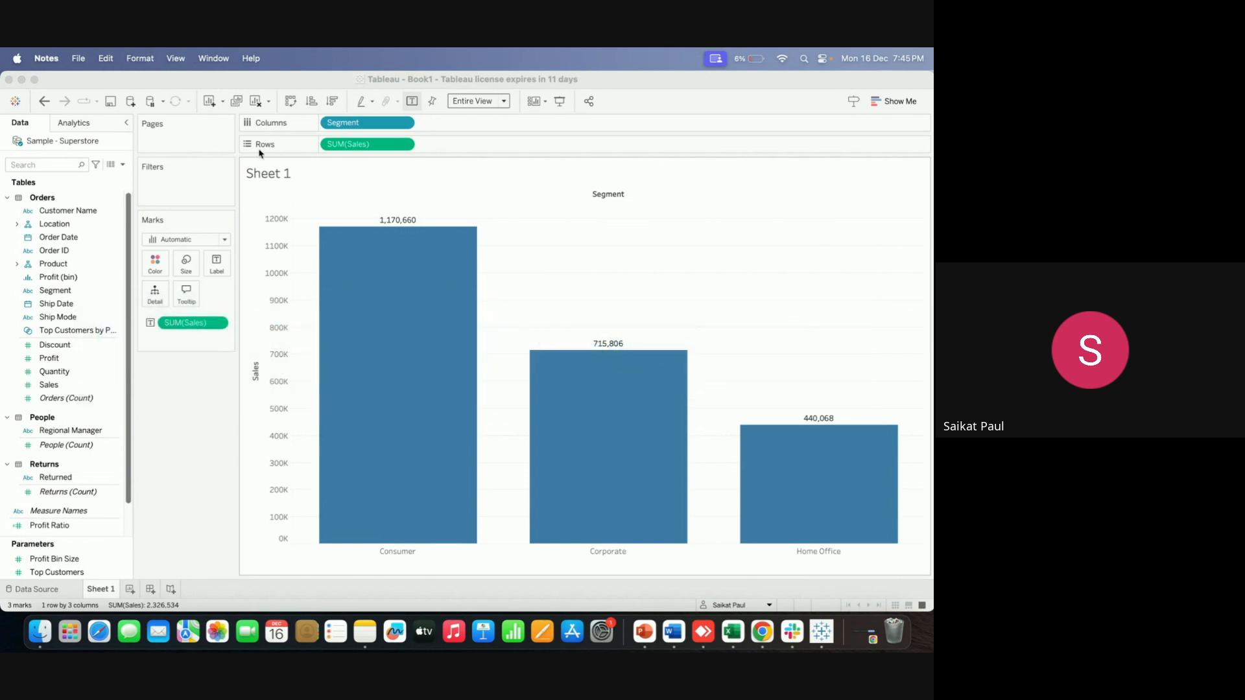
Minimize the workbook window, then move Book1.twbx to a clear area of the desktop and inspect its file information
click(22, 80)
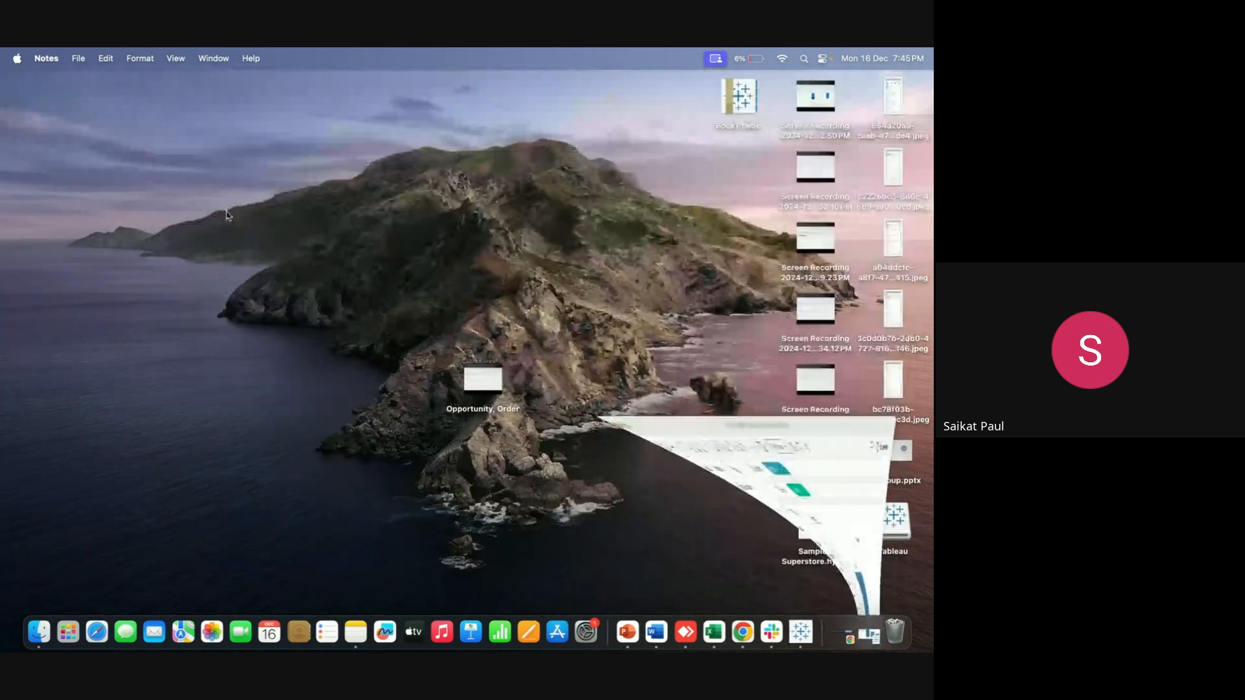
click(519, 265)
drag(746, 104, 302, 135)
right_click(302, 135)
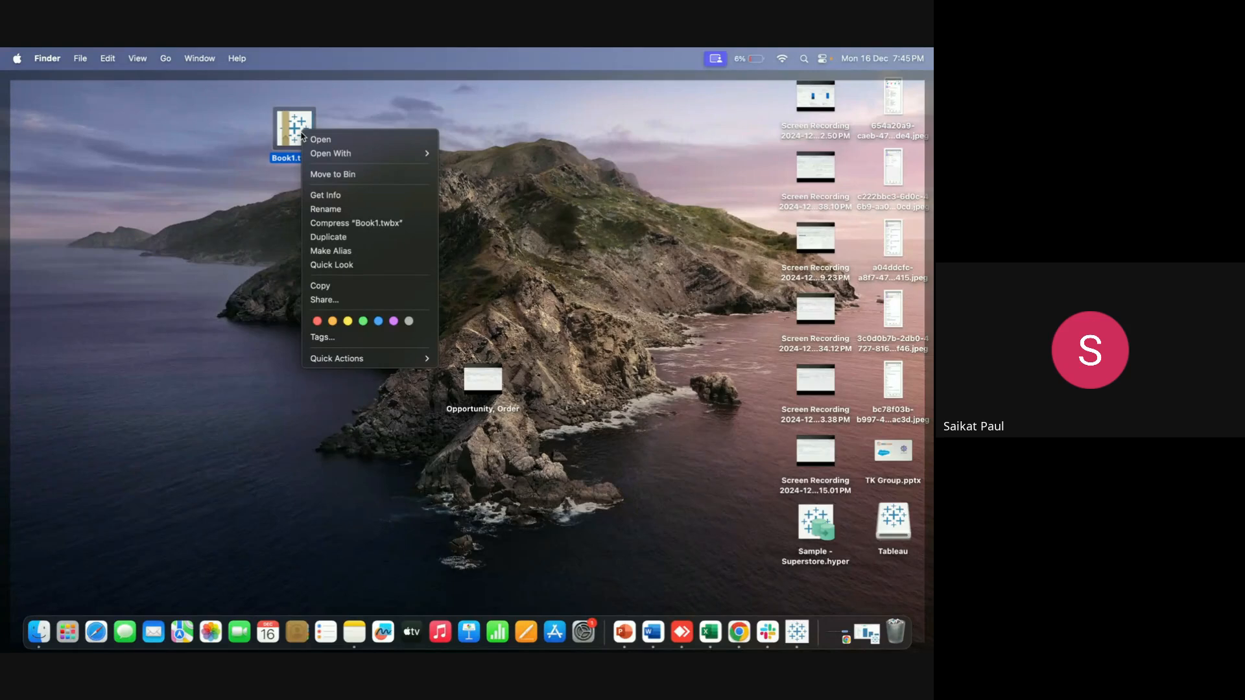
click(334, 194)
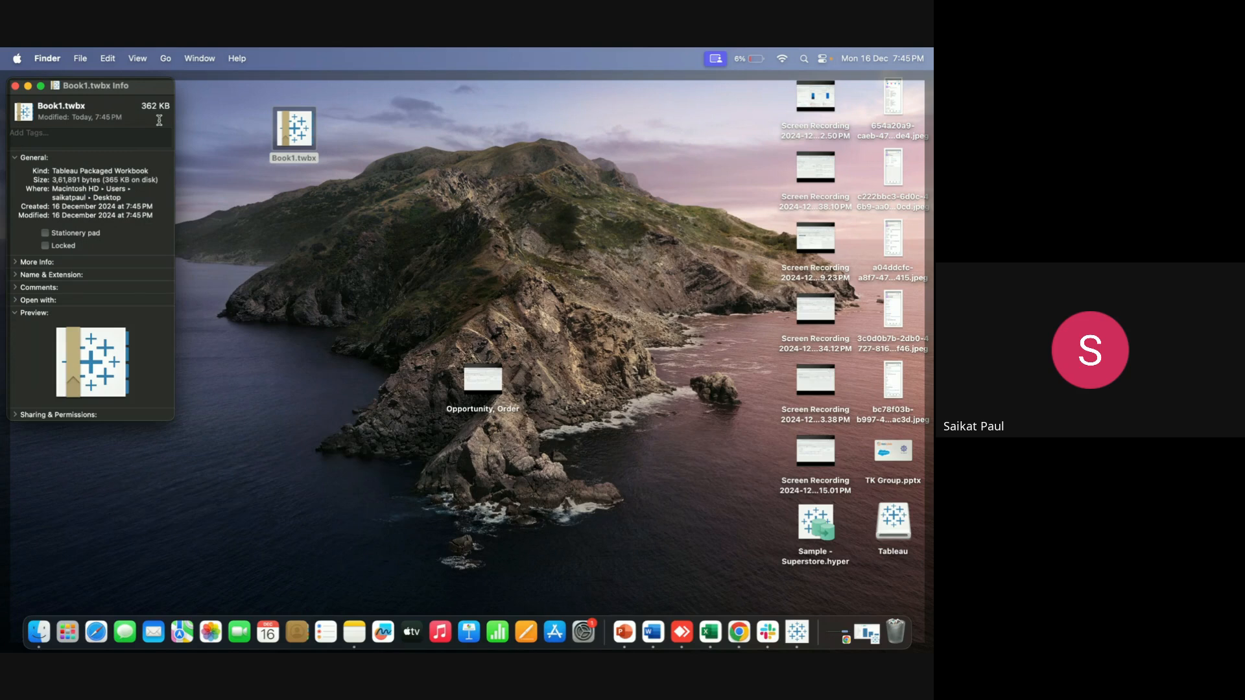
click(17, 88)
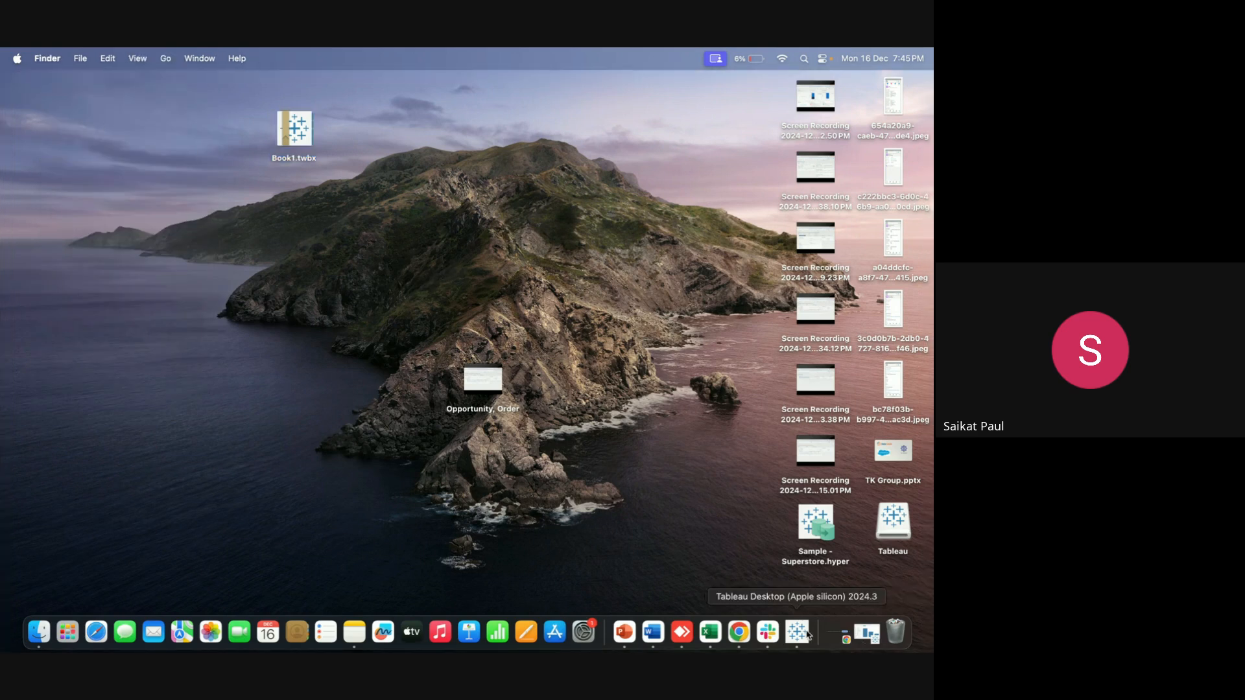
Return to Tableau and save the workbook as Book2 in Tableau Workbook (*.twb) format on the Desktop
click(867, 632)
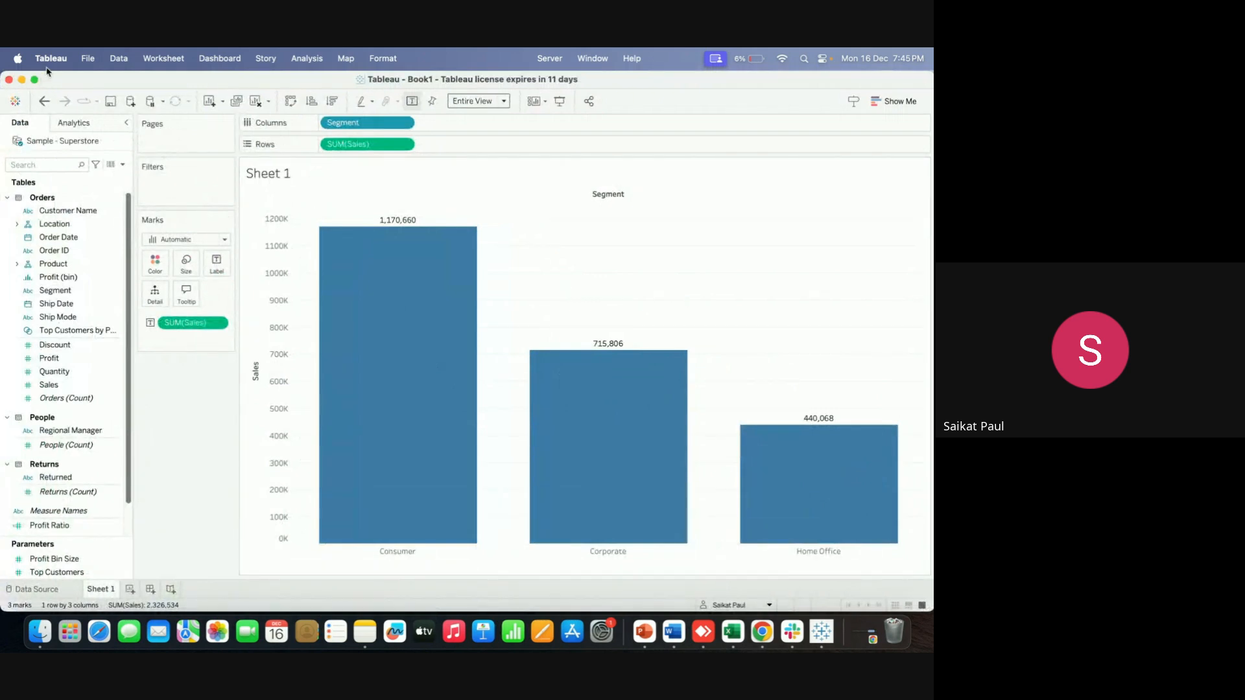
click(117, 59)
click(87, 58)
click(87, 58)
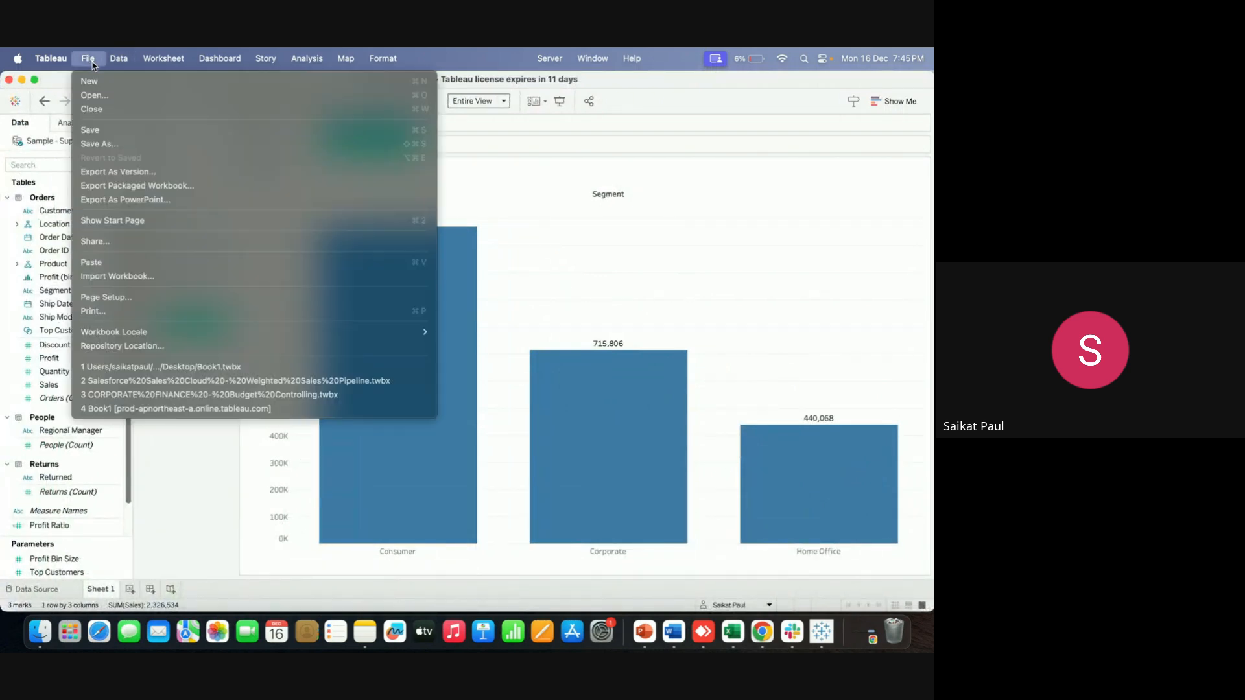
click(110, 131)
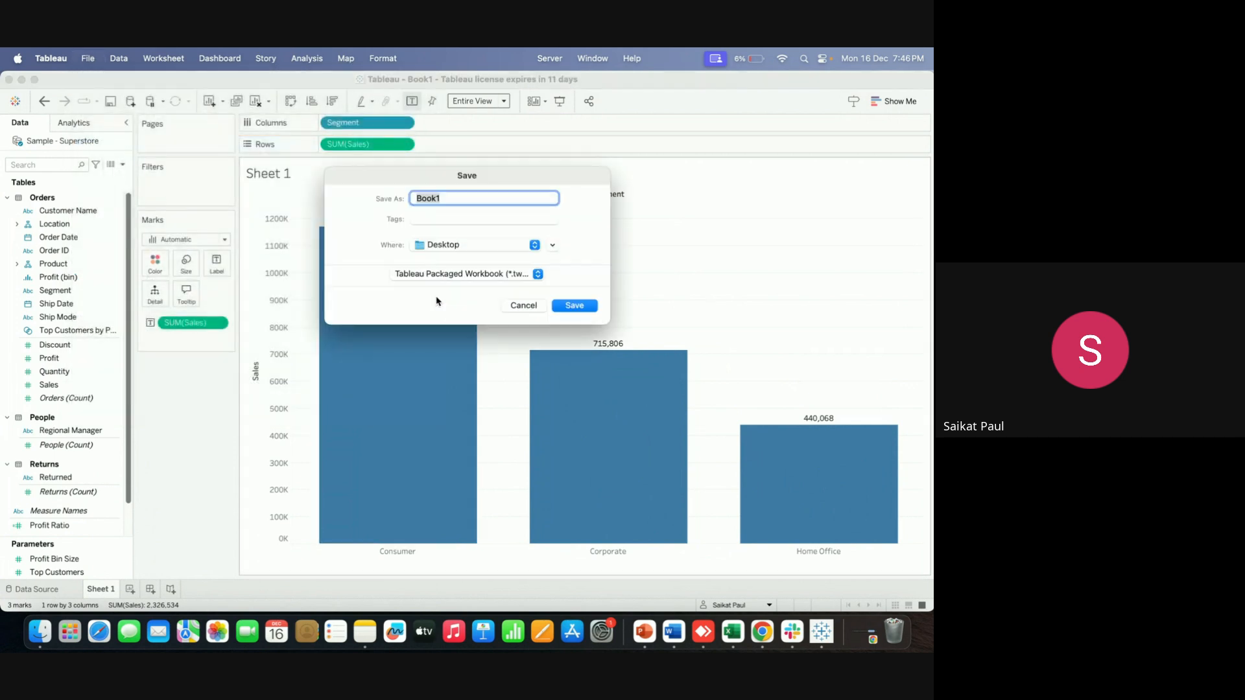
click(517, 275)
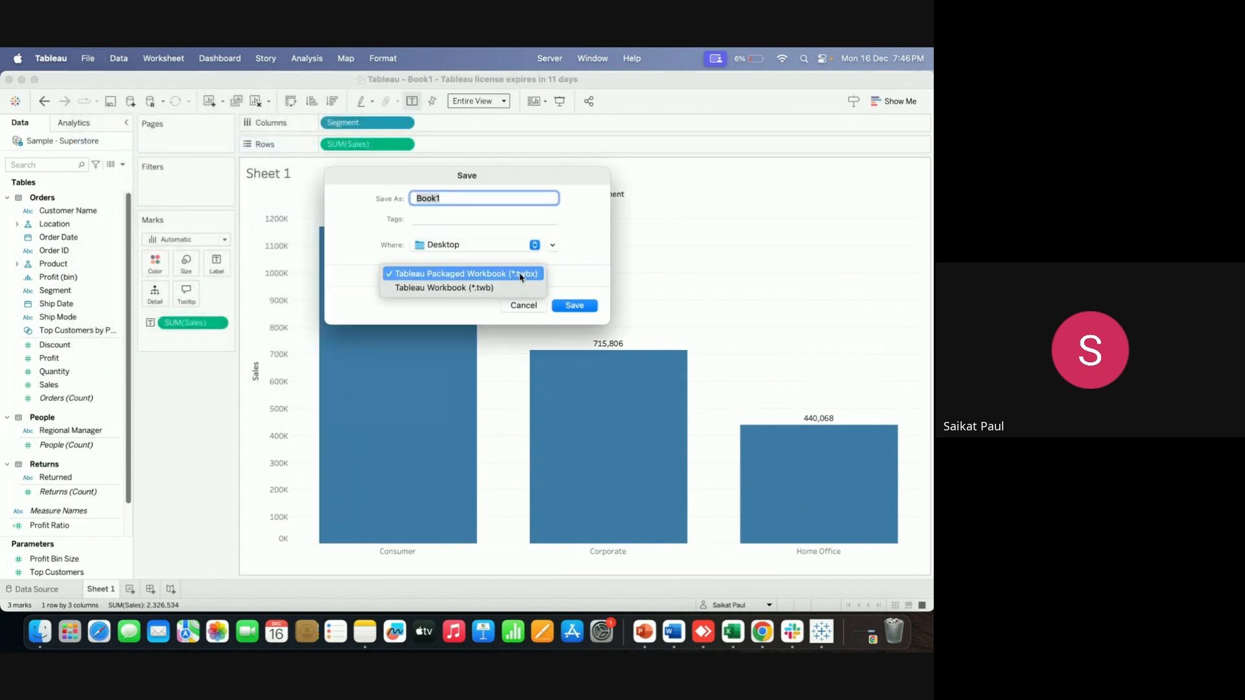
click(505, 288)
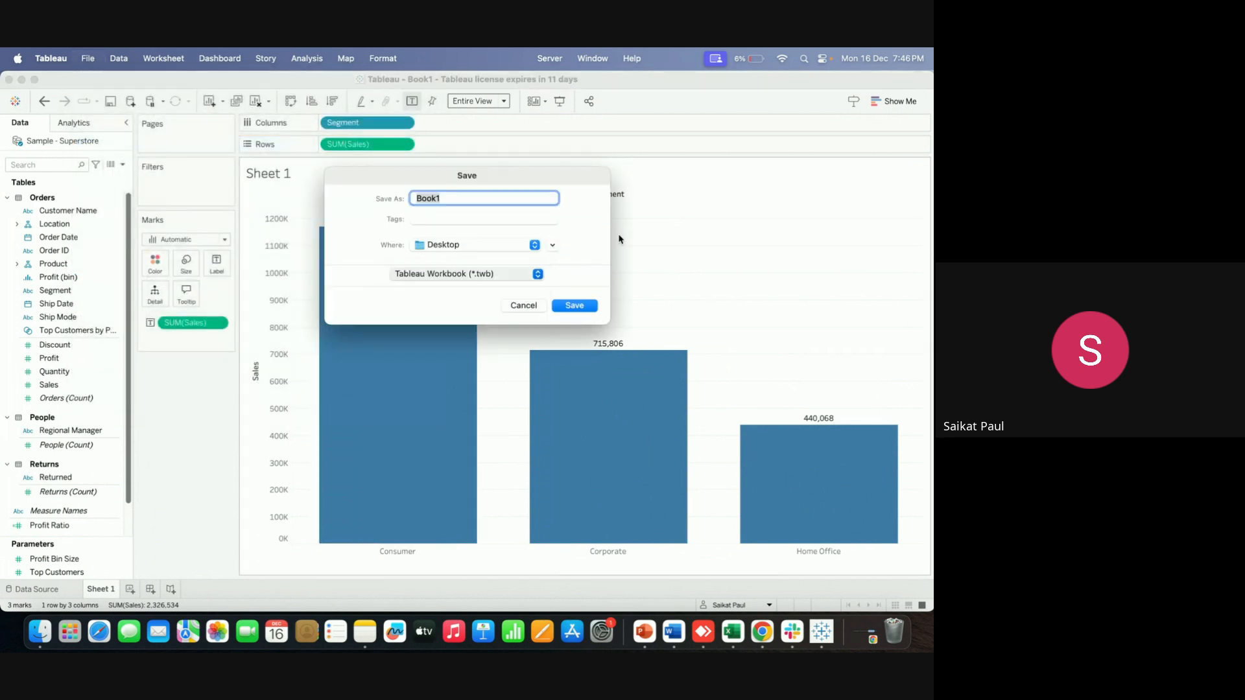
click(499, 198)
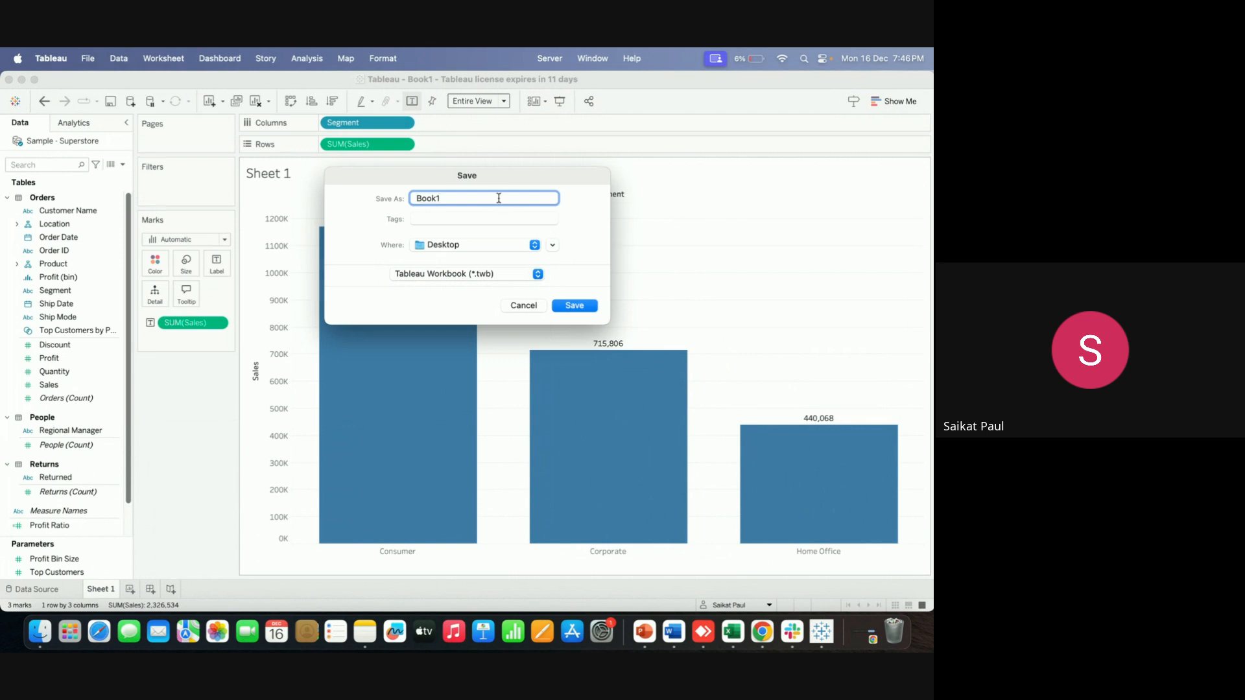
key(BackSpace)
text(2)
click(570, 306)
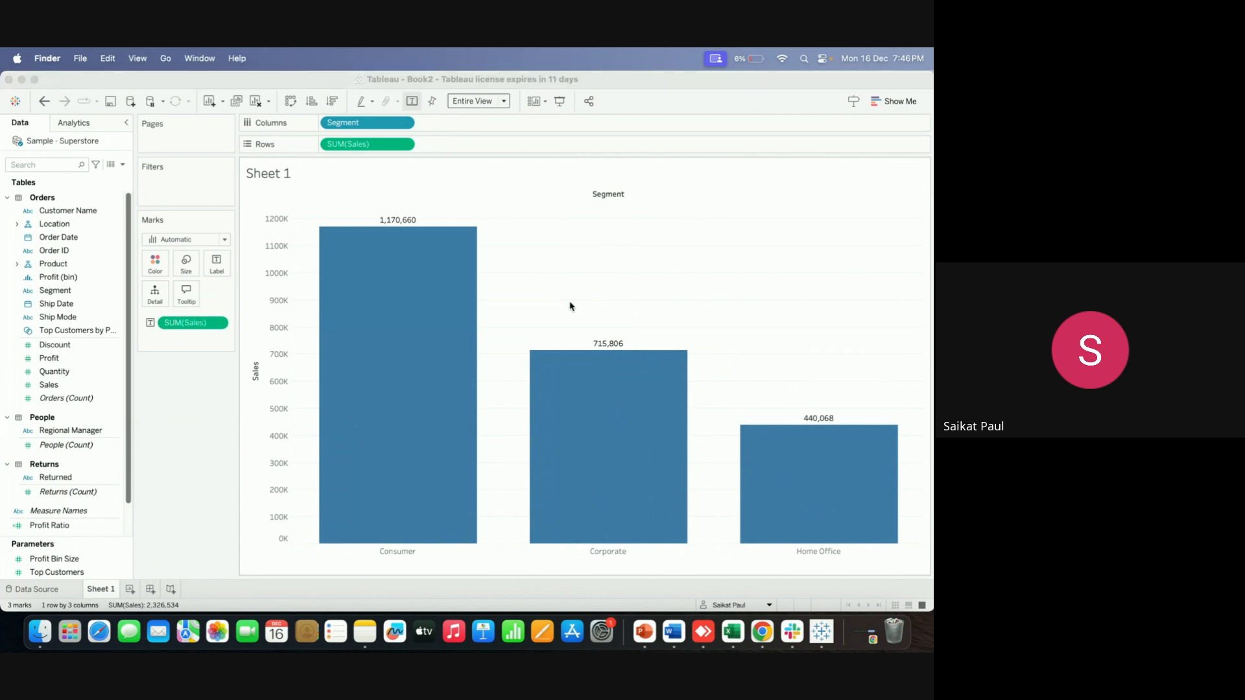
Move Book2.twb beside Book1.twbx on the desktop and open its file information to check the size
click(21, 79)
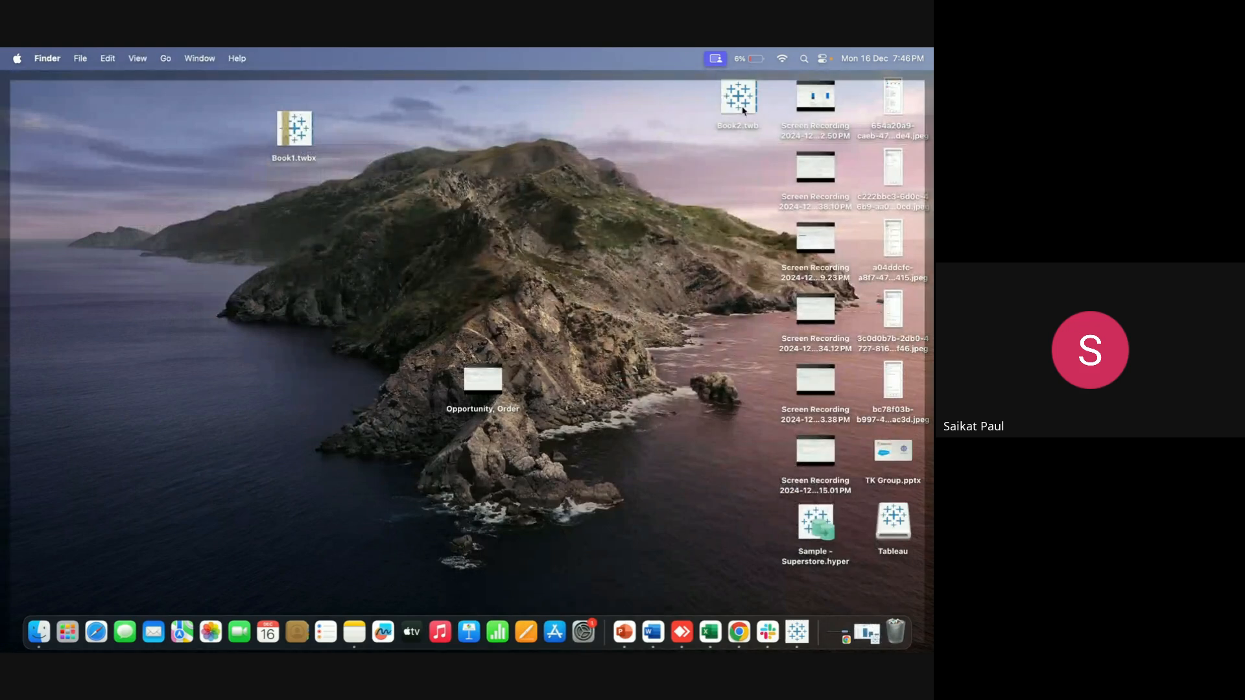
drag(741, 105, 426, 147)
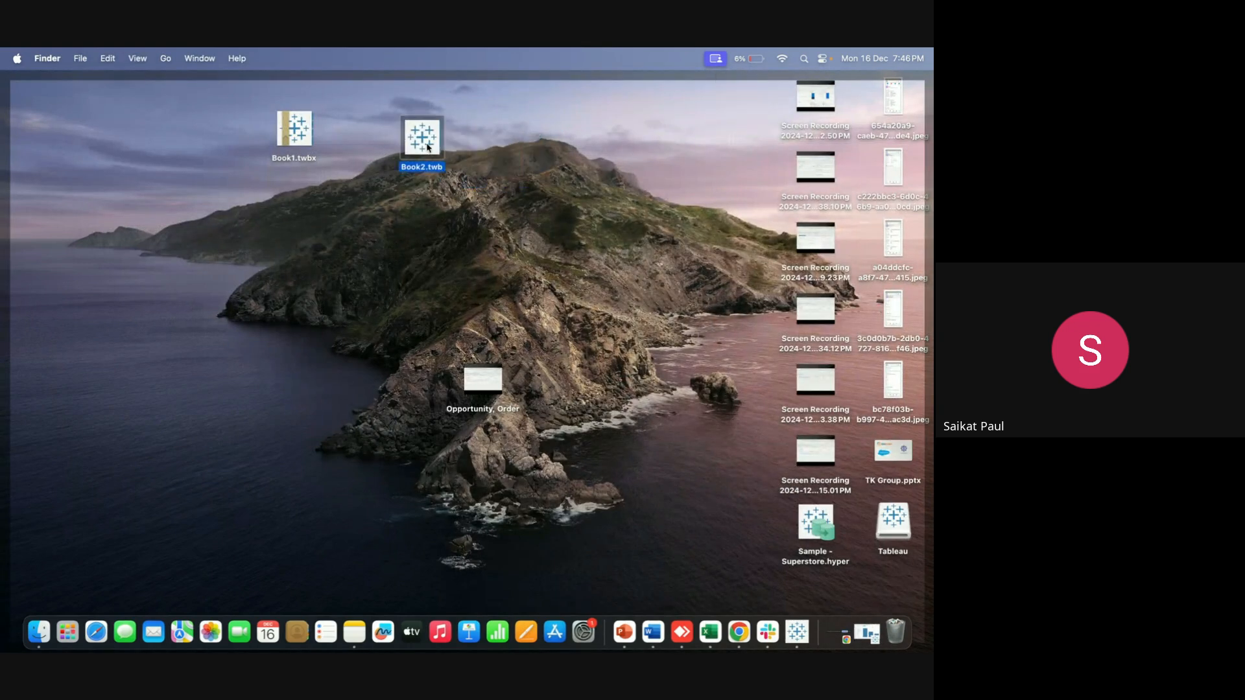
right_click(426, 145)
click(452, 205)
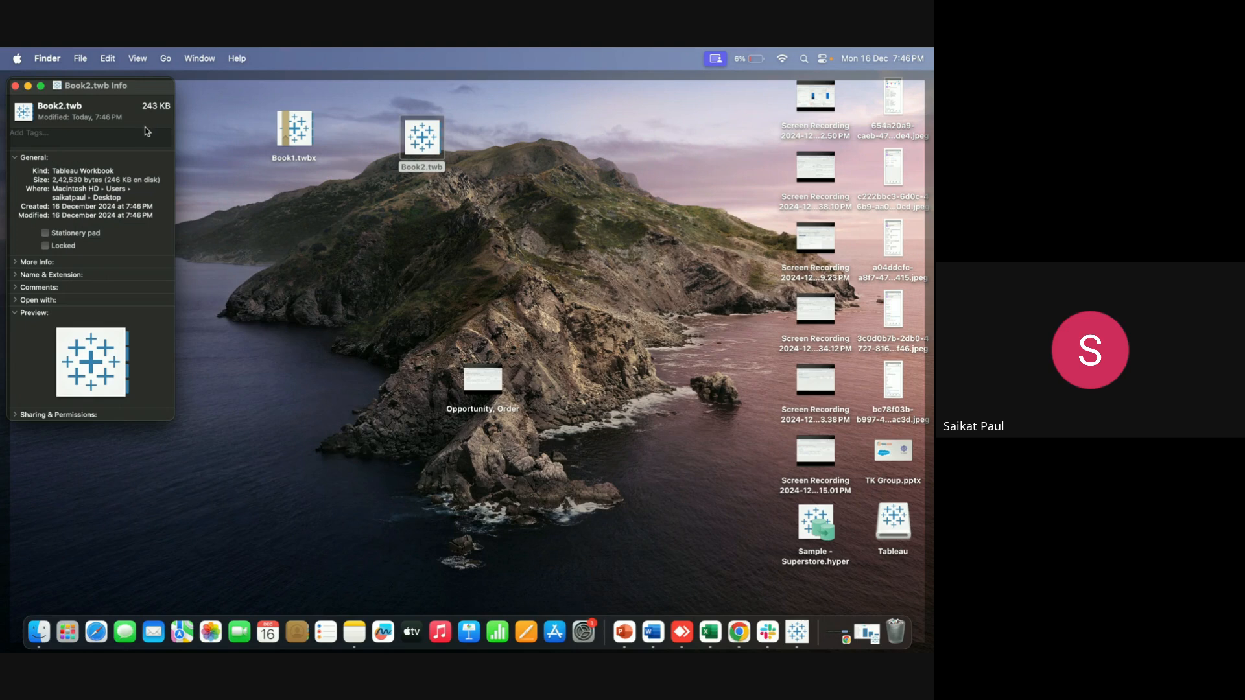
Switch to Tableau to review the Sample - Superstore data source page, and close the Book2.twb information window
drag(120, 99, 618, 145)
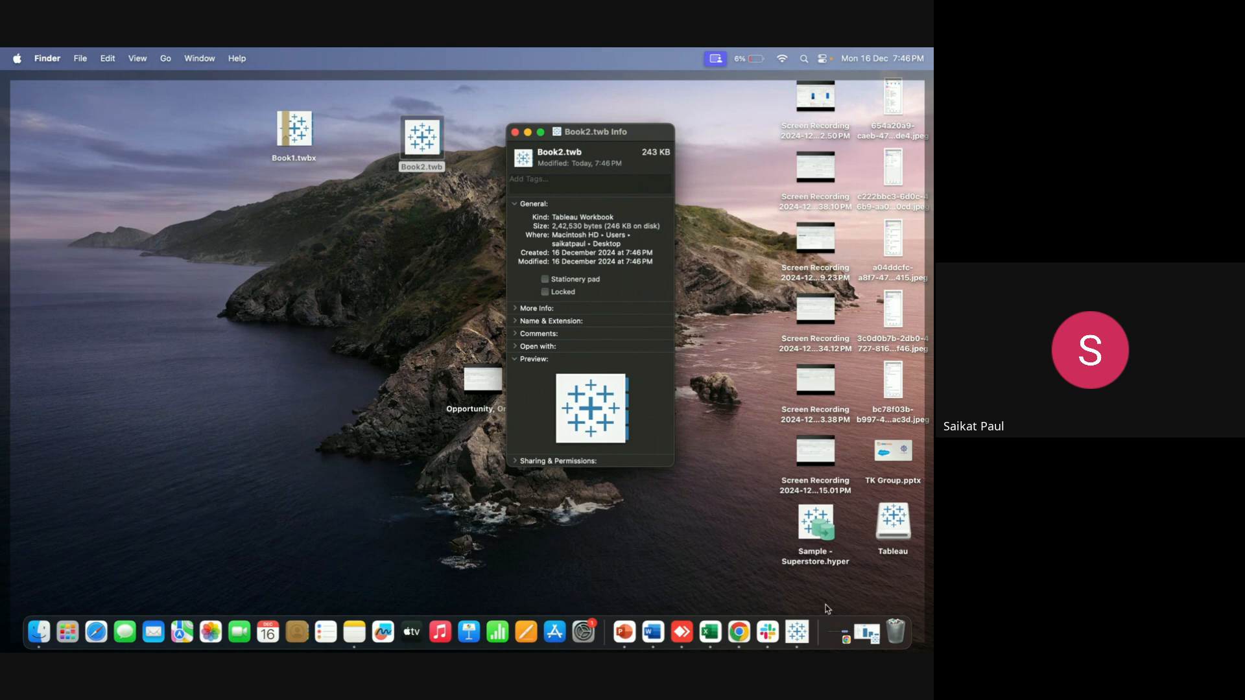
click(797, 632)
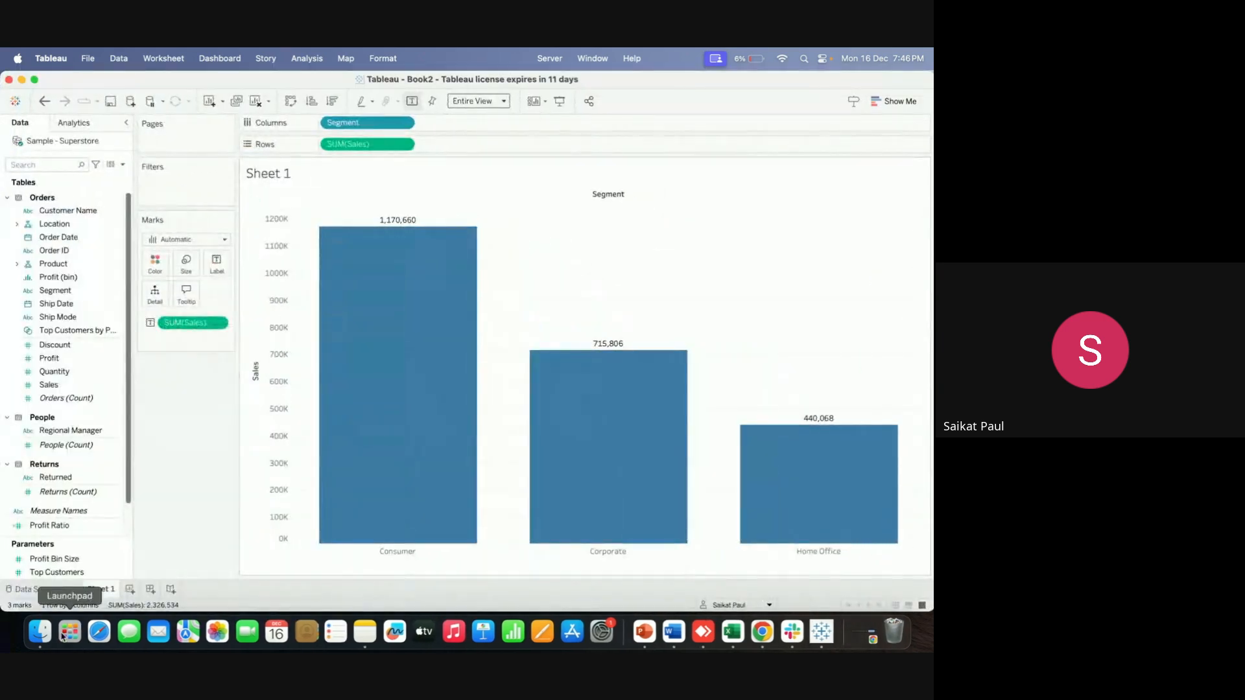
click(37, 589)
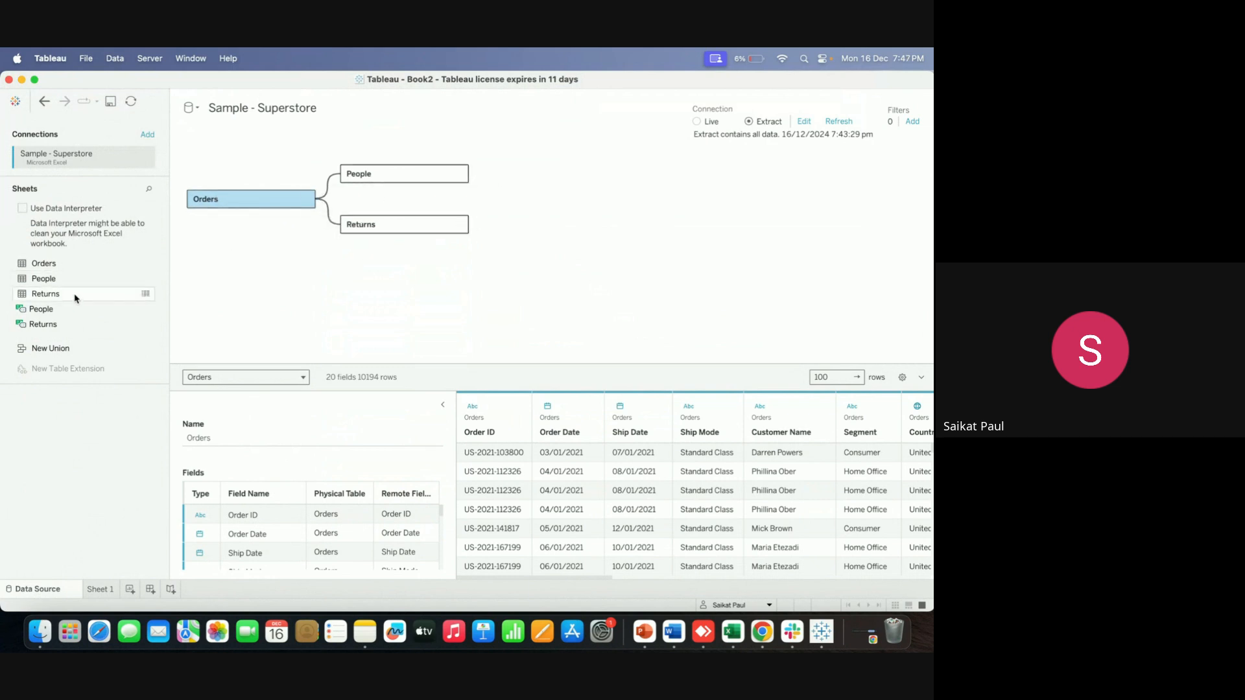
key(super+Tab)
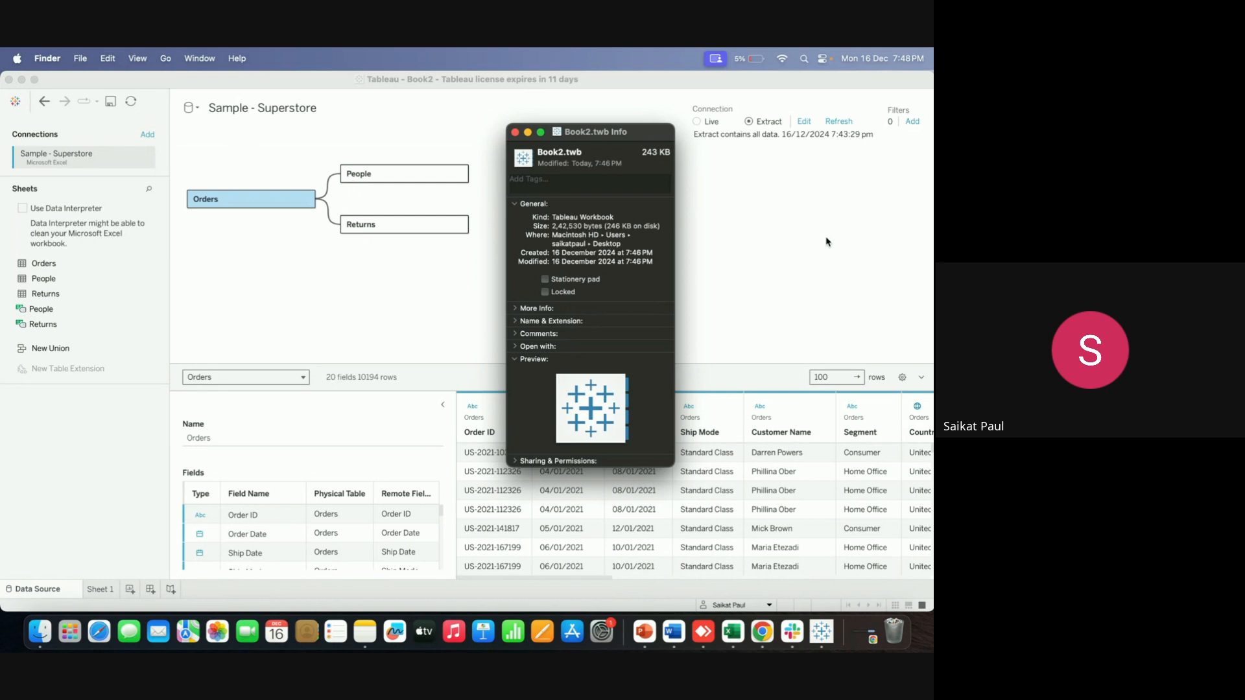
click(515, 132)
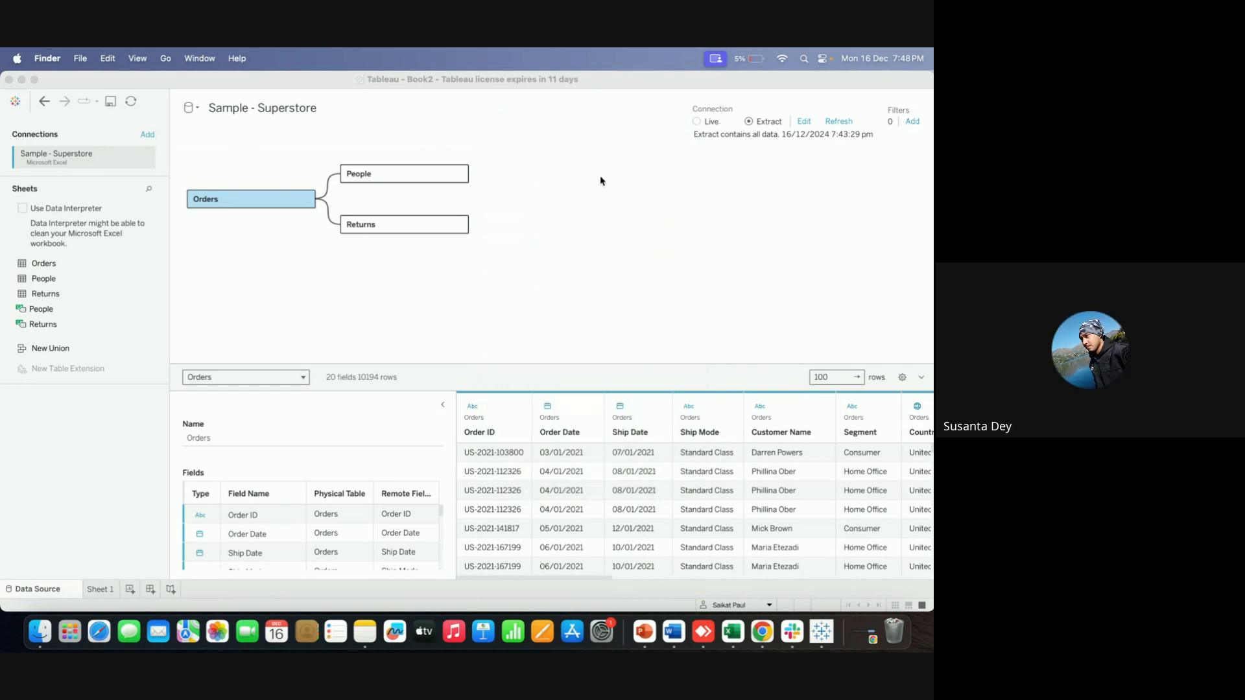
Open Sheet 1 and look through the options for its fields, its sheet and the Sample - Superstore data source
click(104, 588)
click(105, 590)
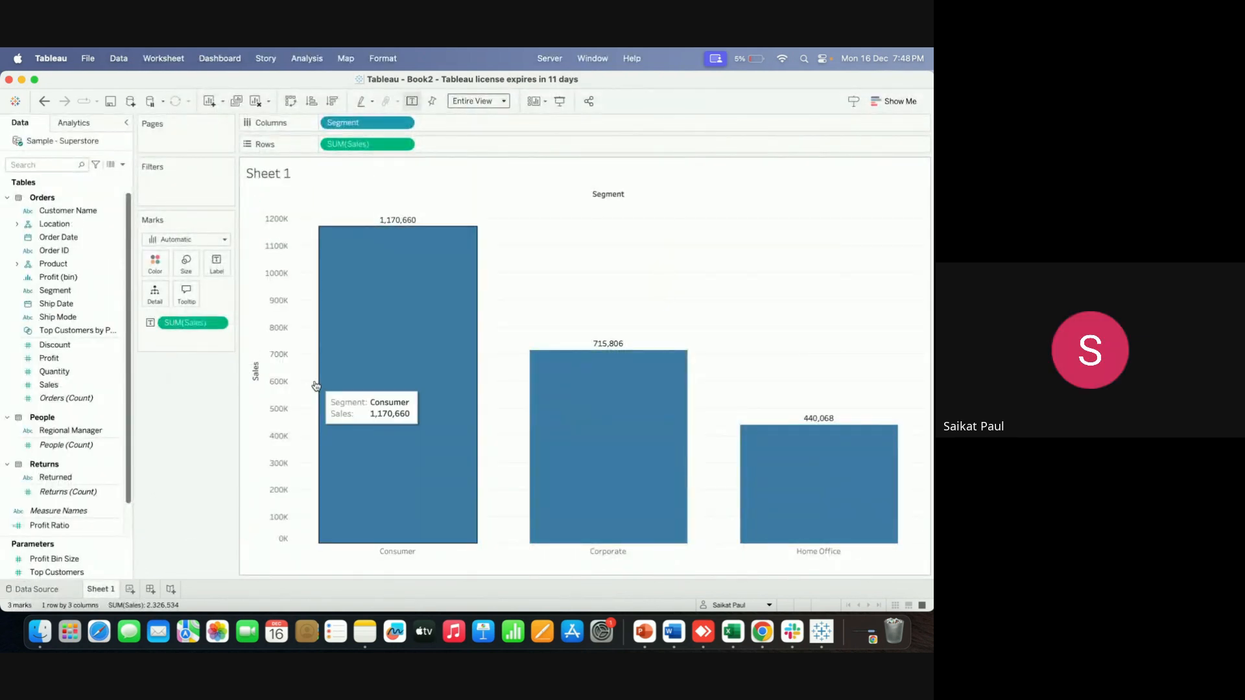
click(36, 590)
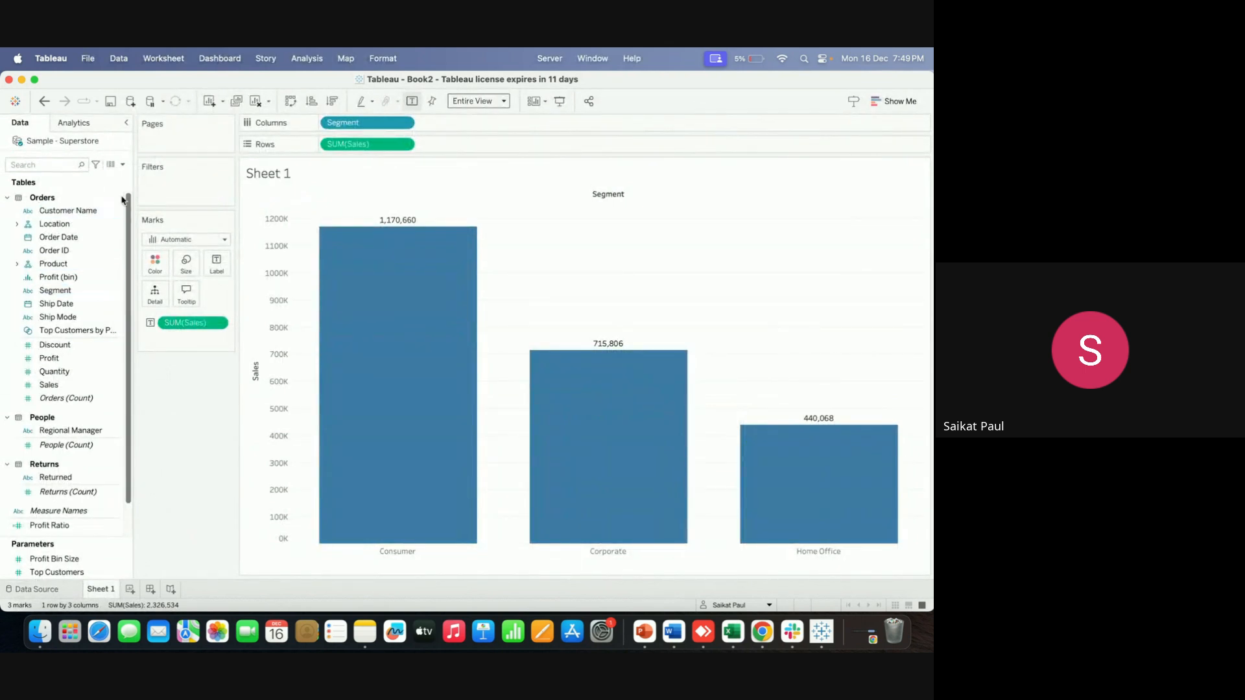
click(122, 165)
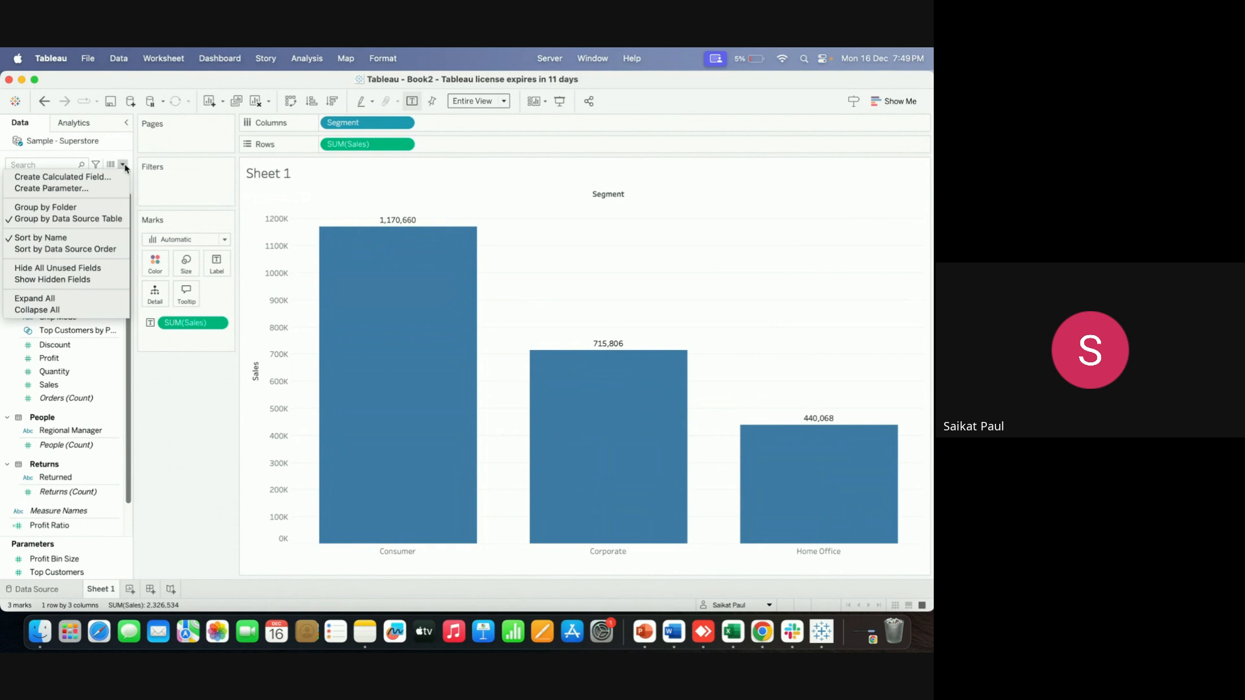
right_click(104, 595)
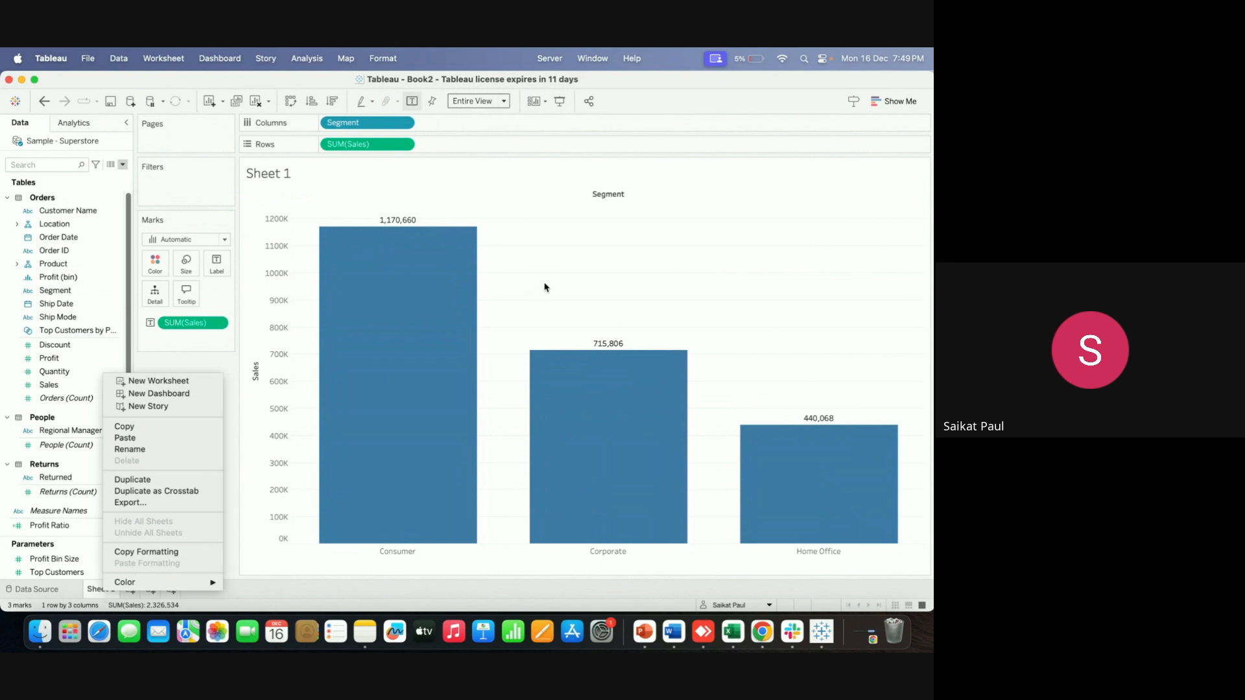
click(547, 195)
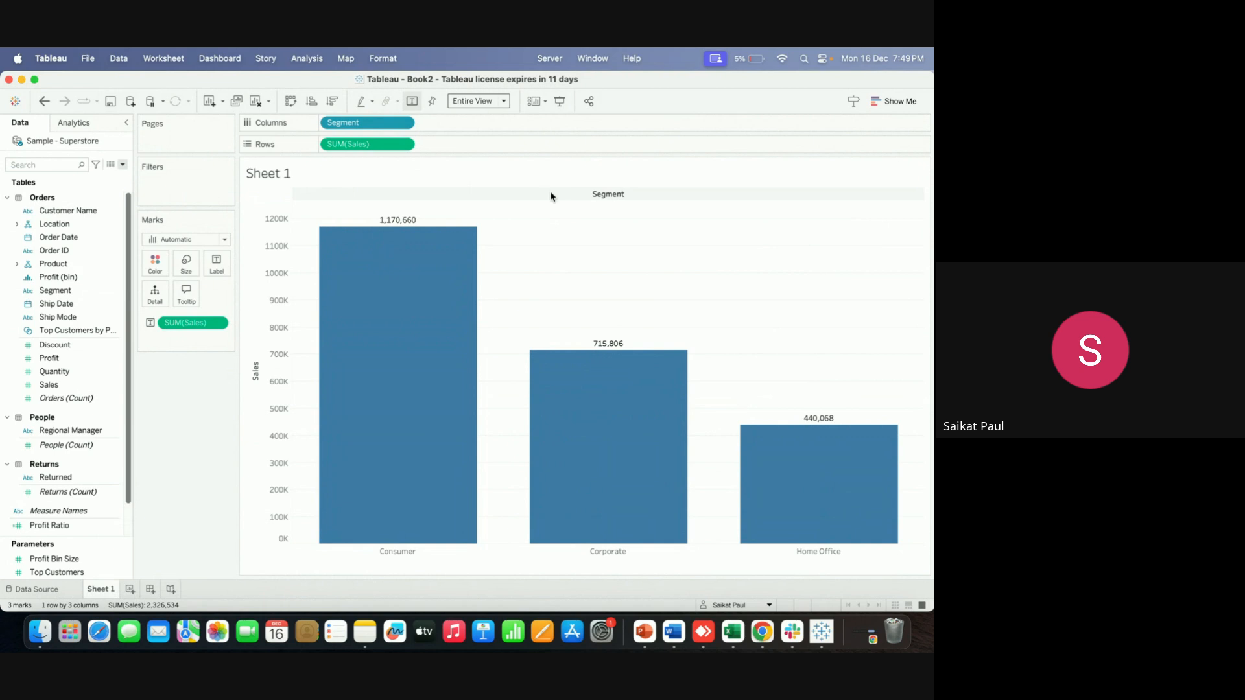
right_click(93, 144)
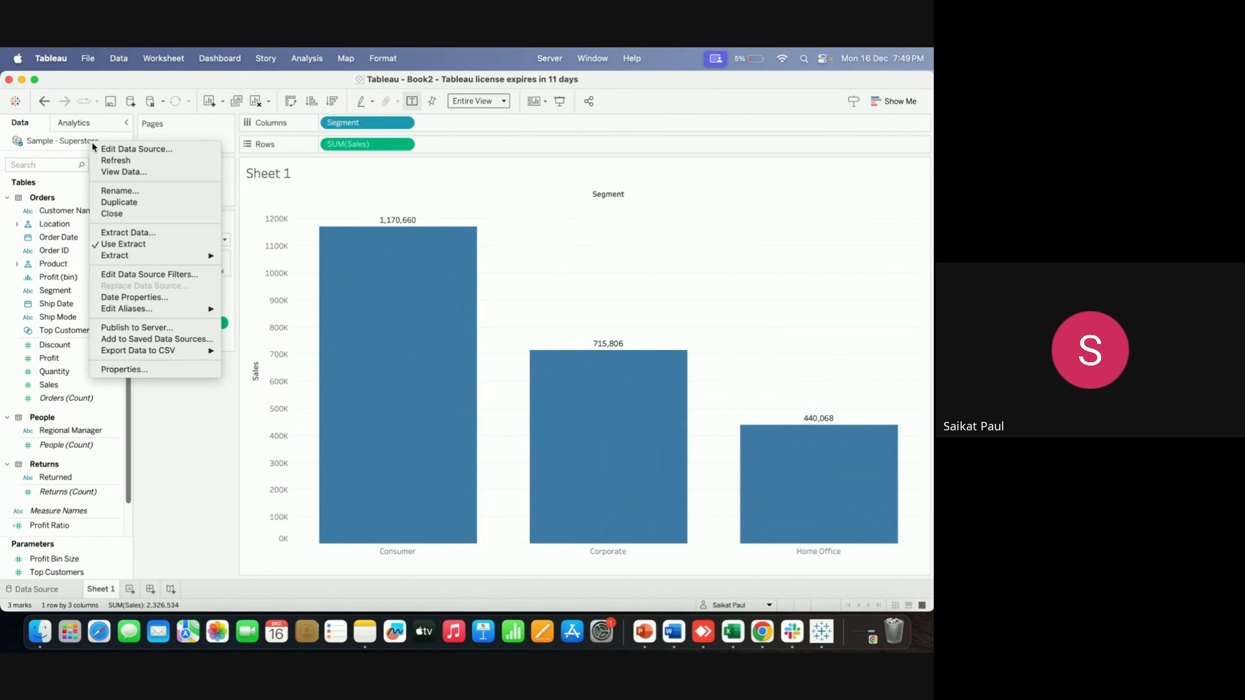
mouse_move(182, 313)
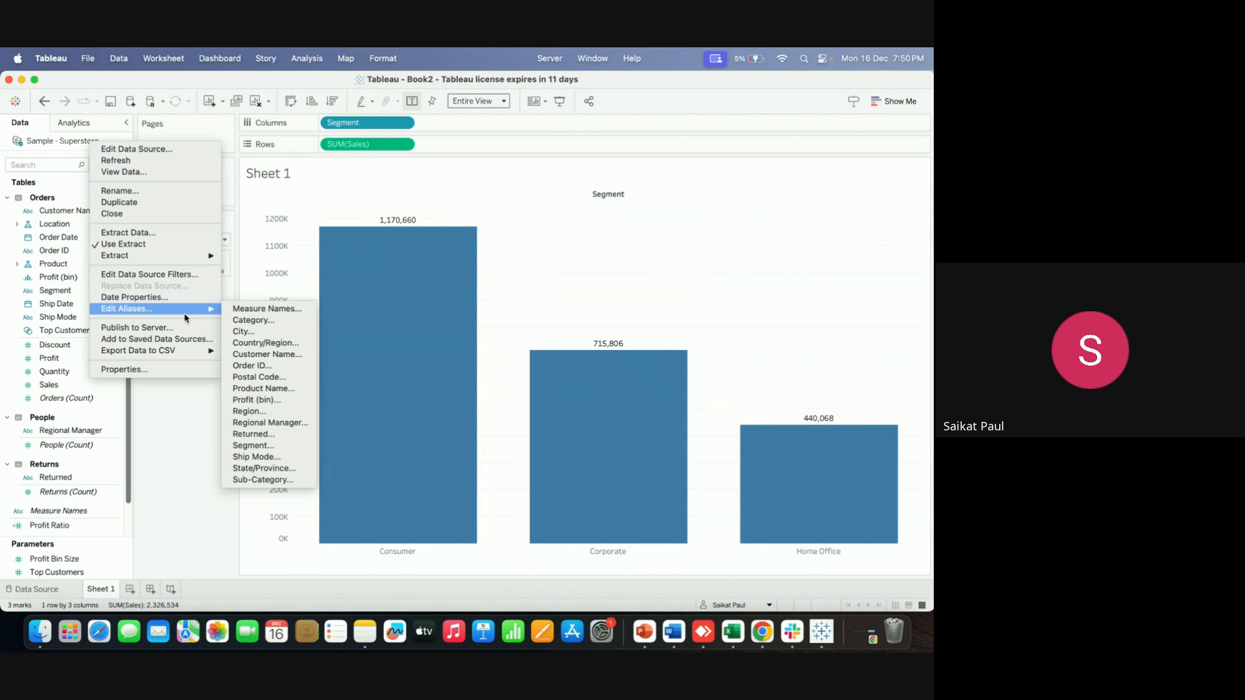
click(716, 112)
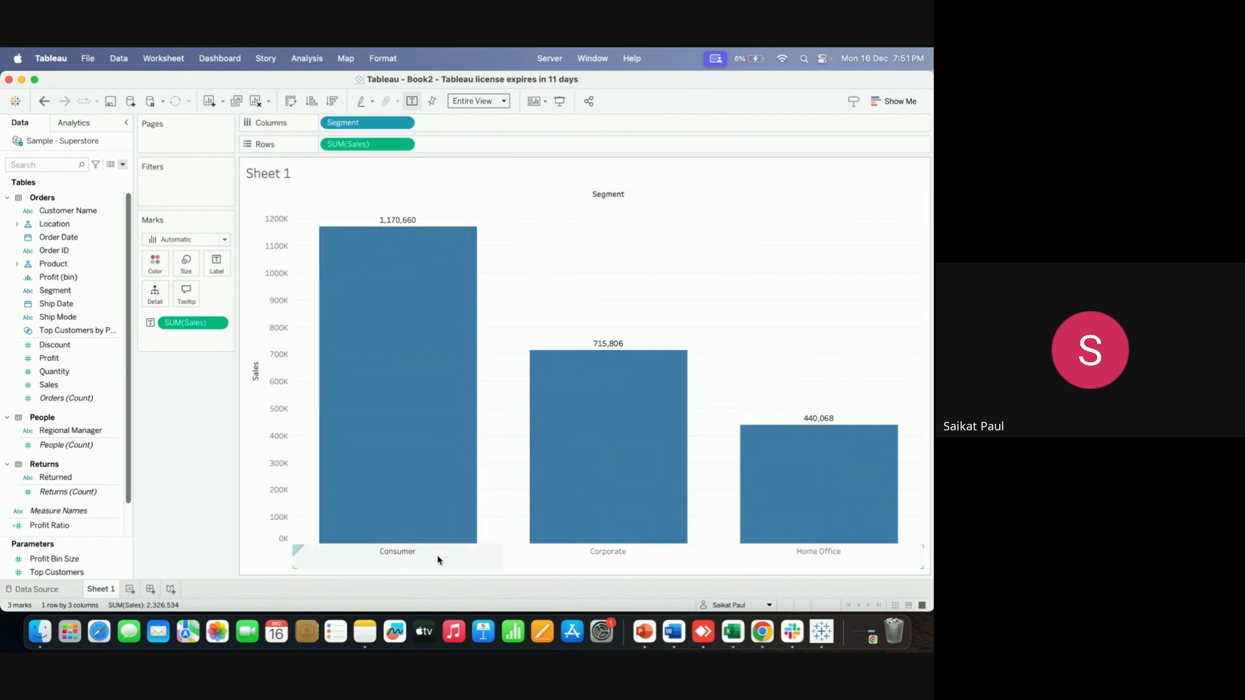
Return to the data source page and browse the connectors offered for a new data source
click(43, 588)
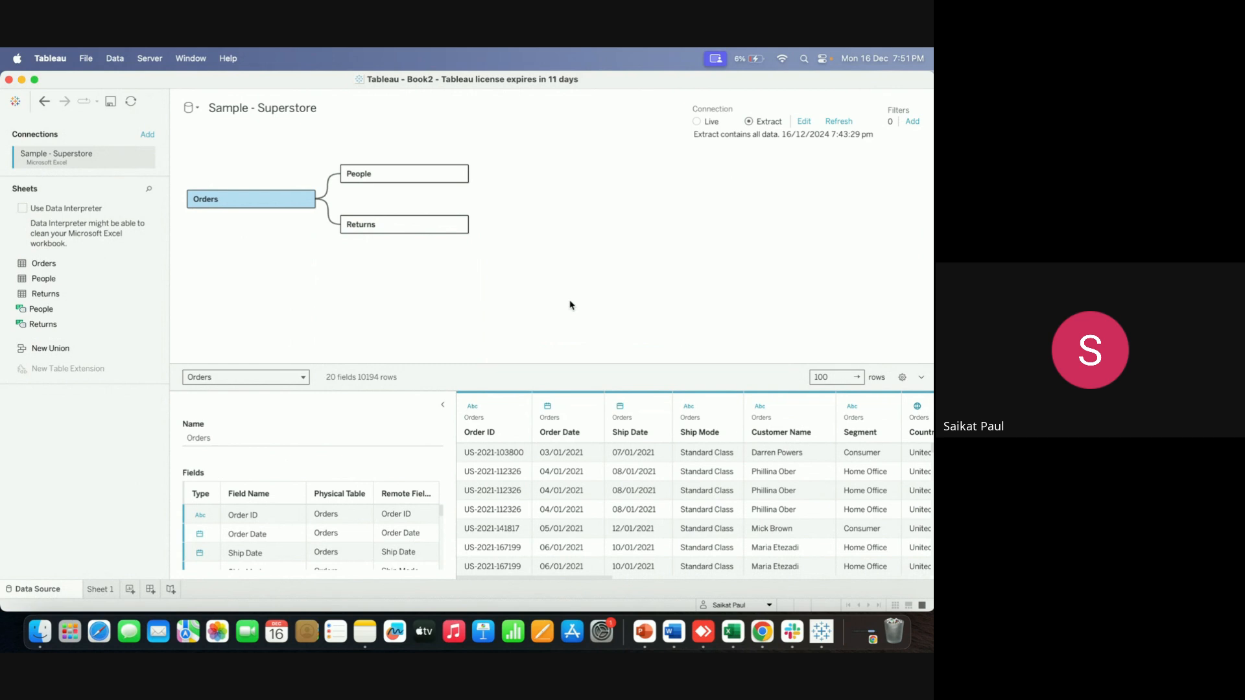
click(117, 60)
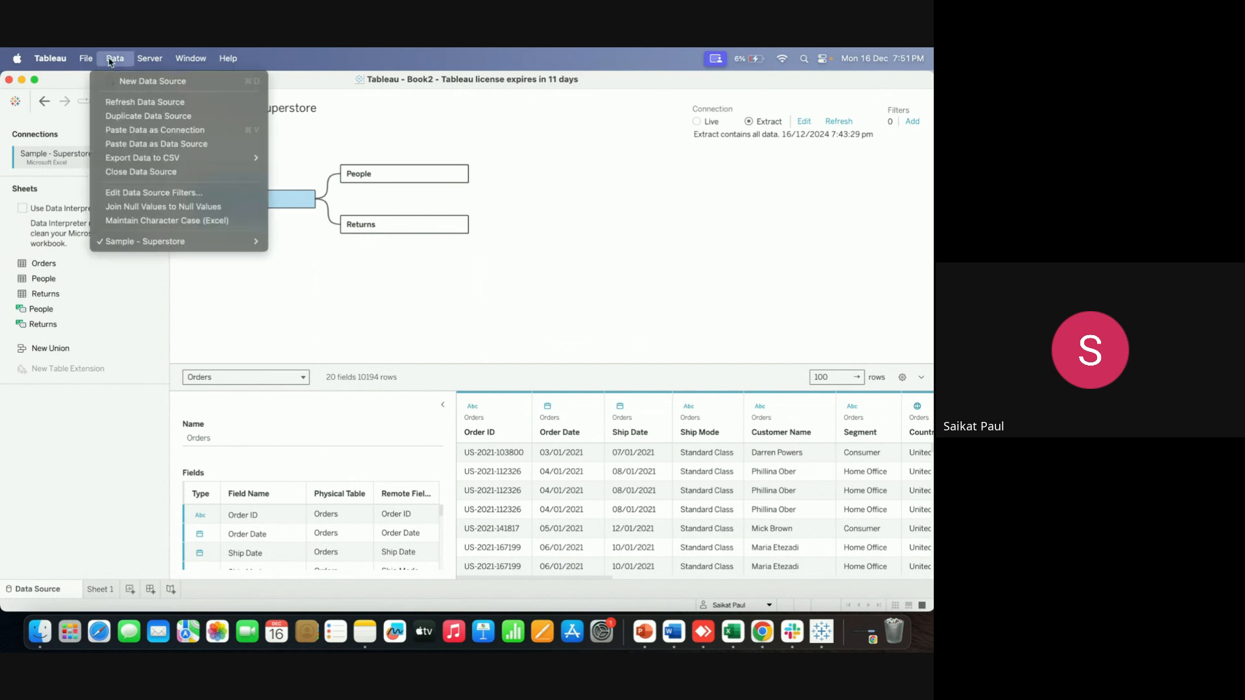
click(127, 83)
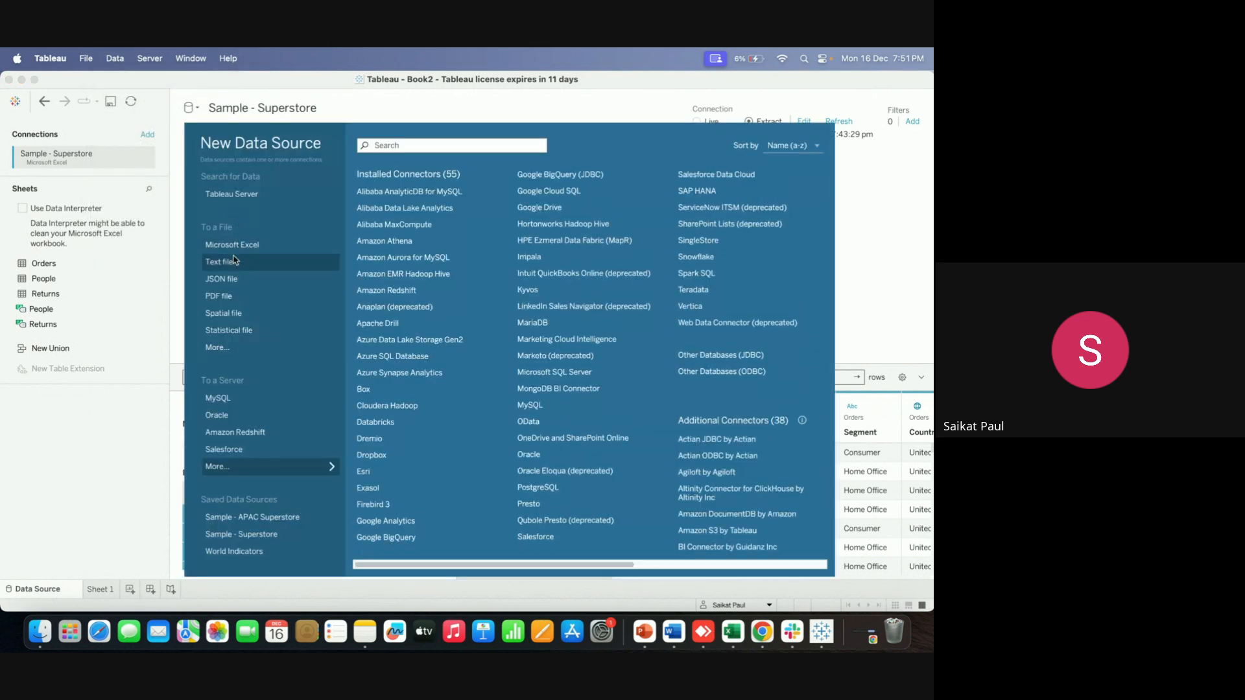
click(624, 115)
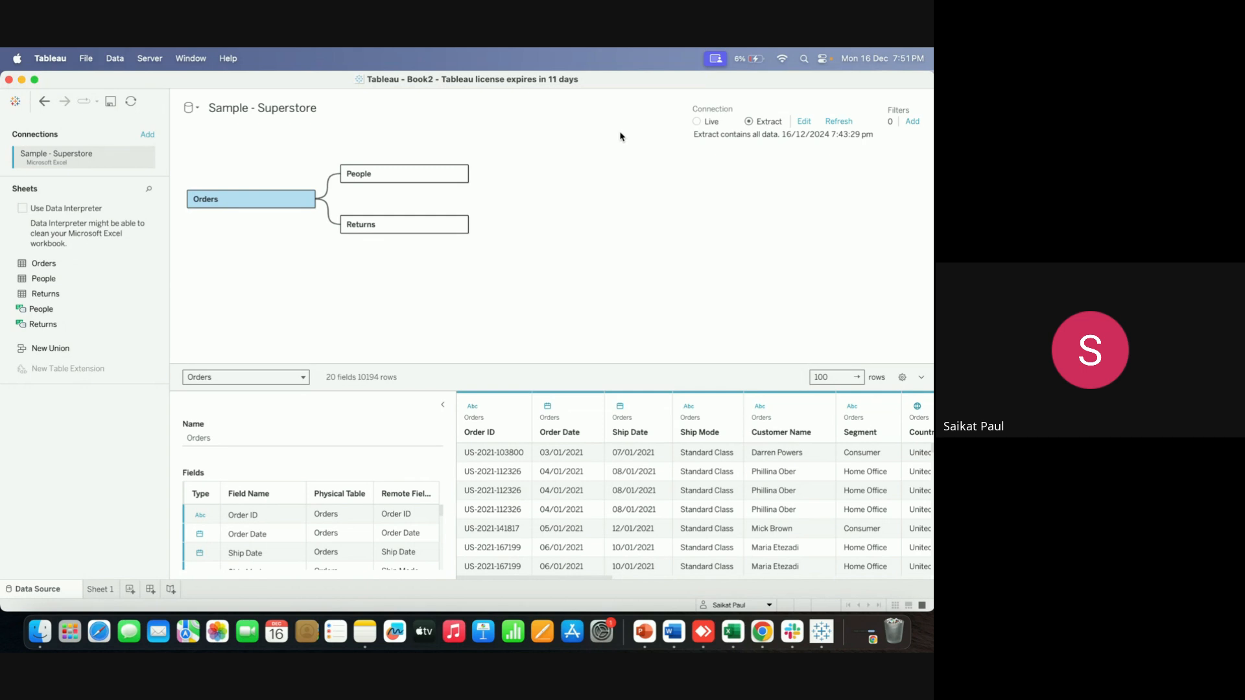
Try Data Interpreter on the Sample - Superstore sheets and switch it off again
click(22, 208)
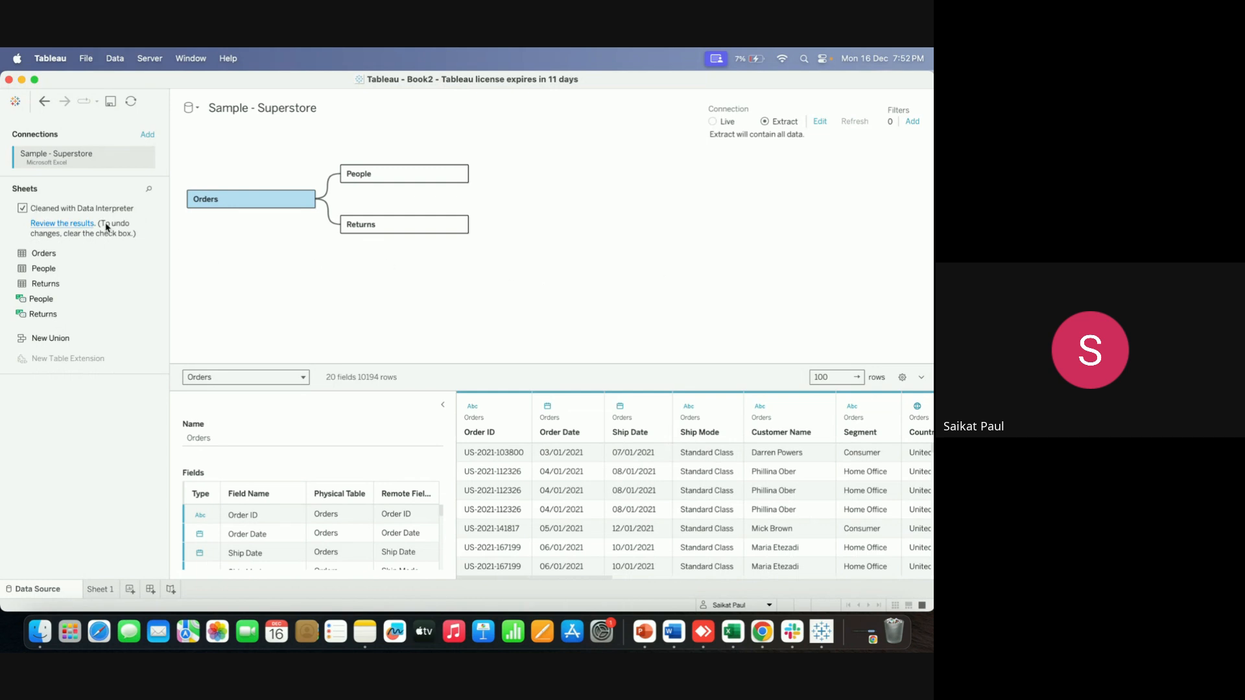
click(22, 208)
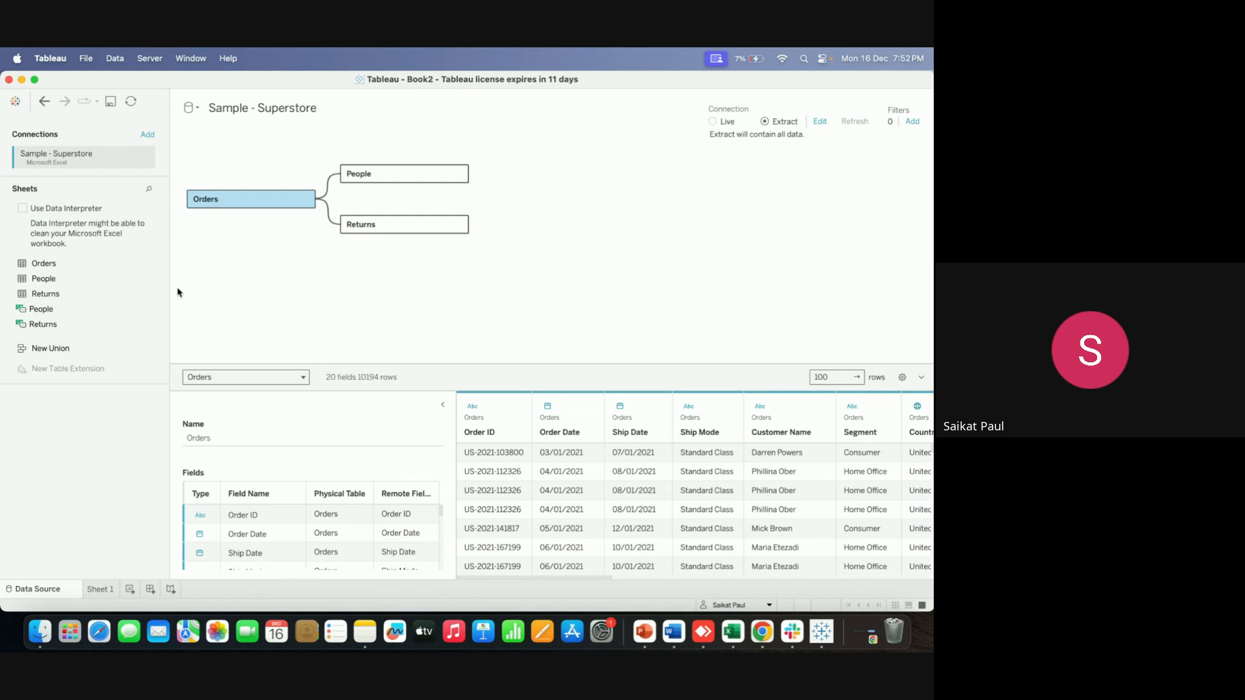
Set up a PowerPoint export of Sheet 1 with This View included and Desktop as the save location, and cancel it
click(100, 589)
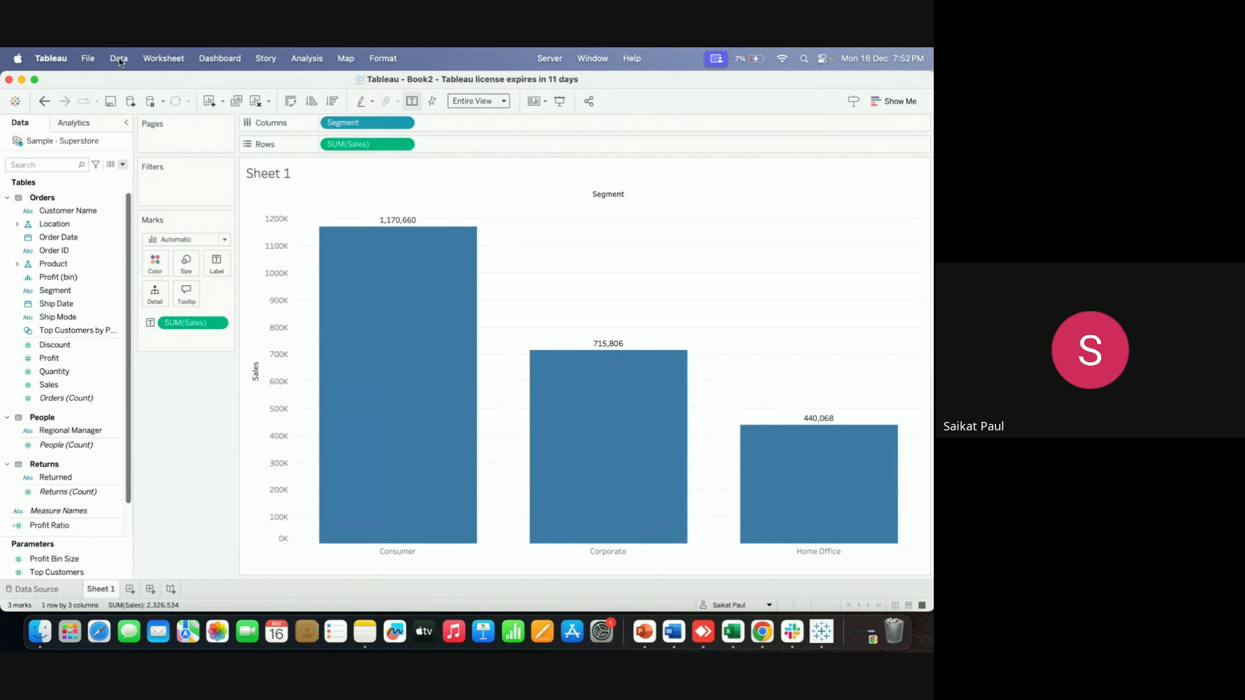
click(87, 59)
click(86, 61)
click(87, 62)
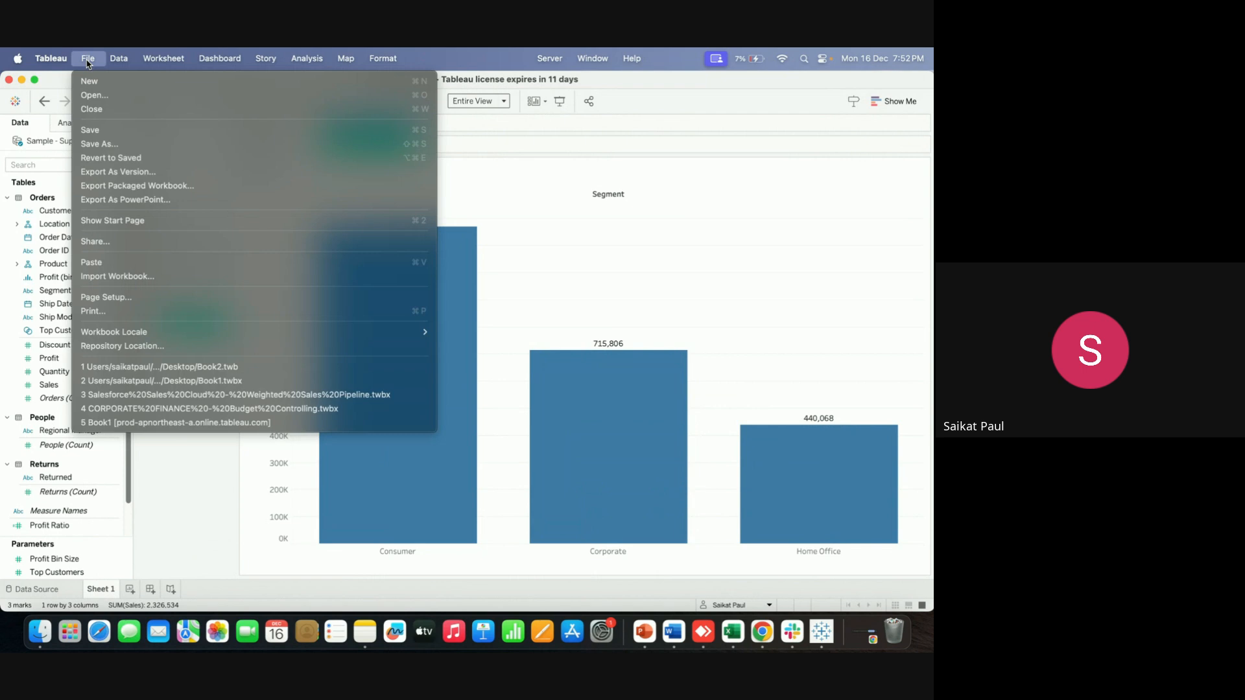
click(153, 205)
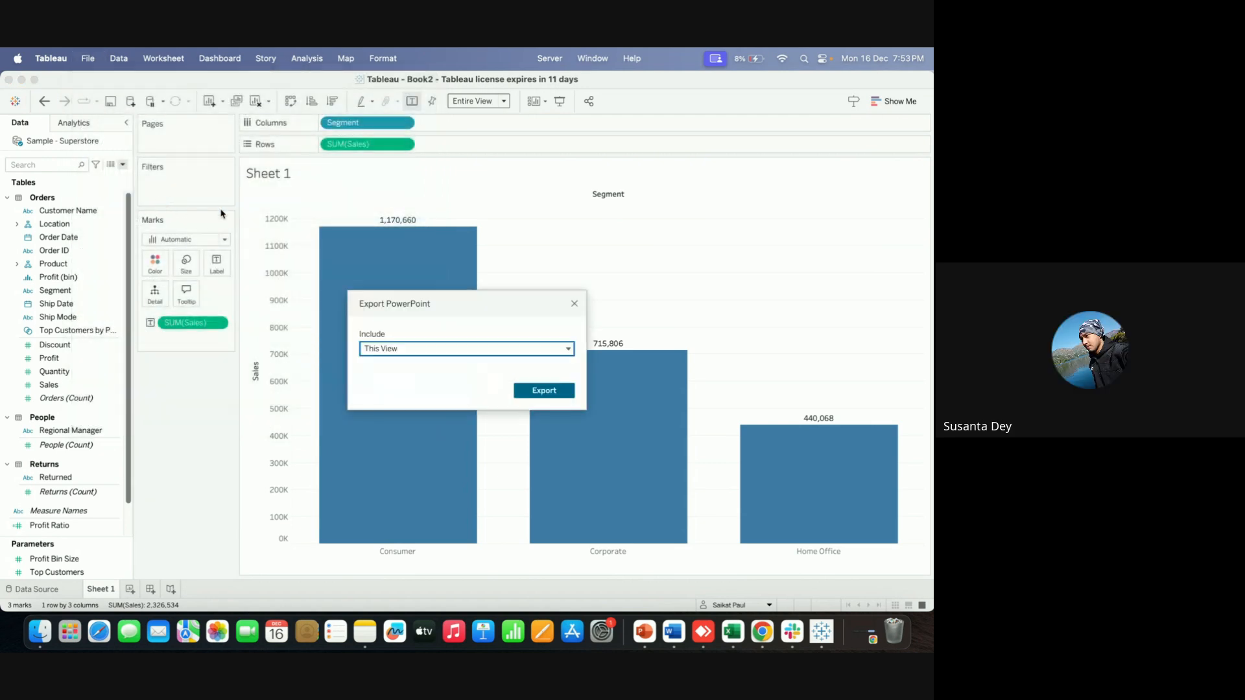
click(566, 350)
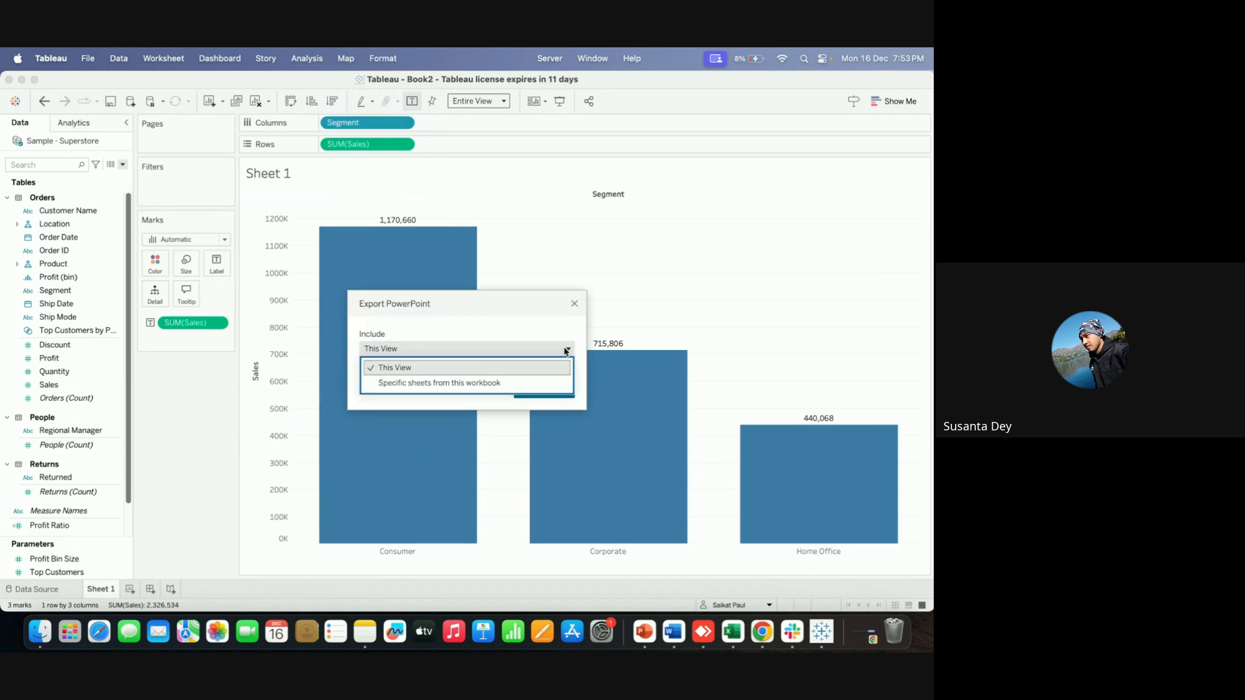
click(500, 370)
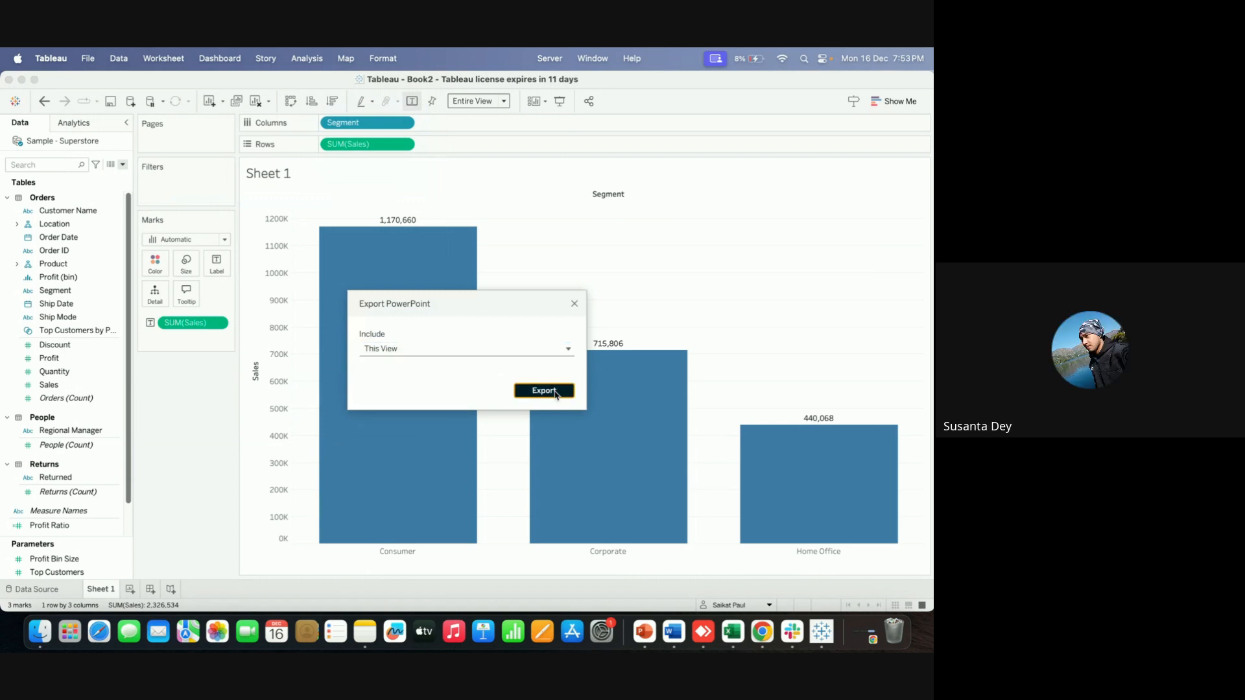
click(557, 394)
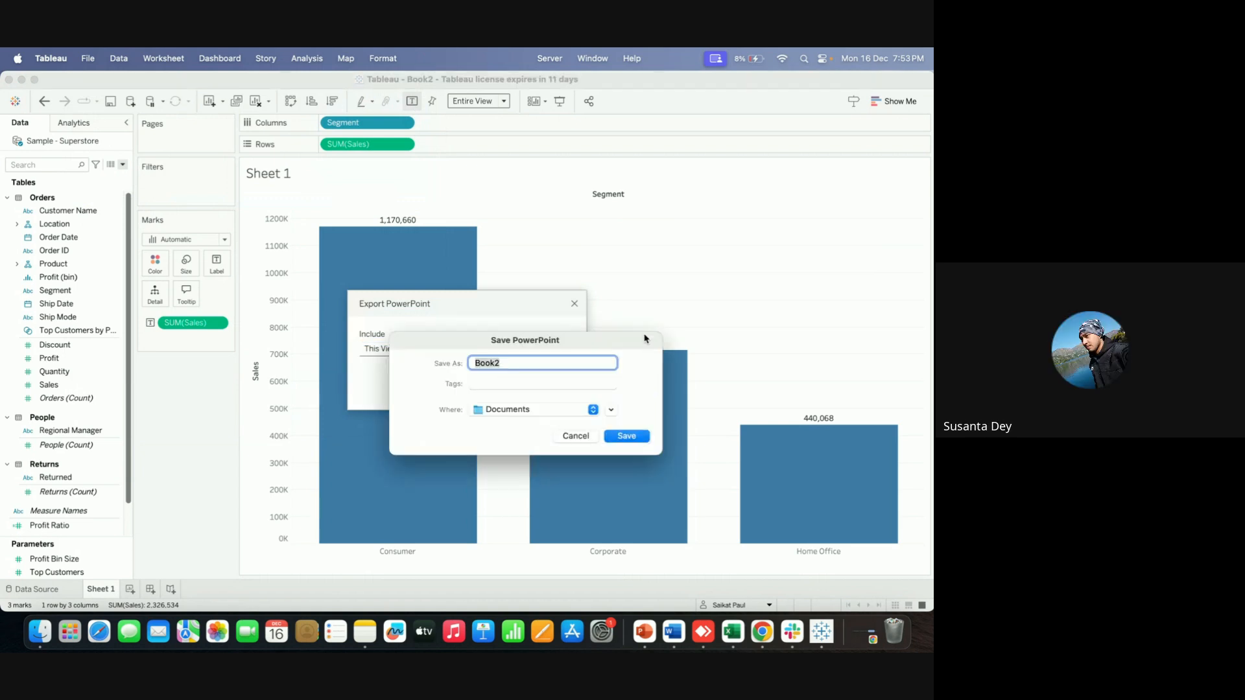
click(593, 410)
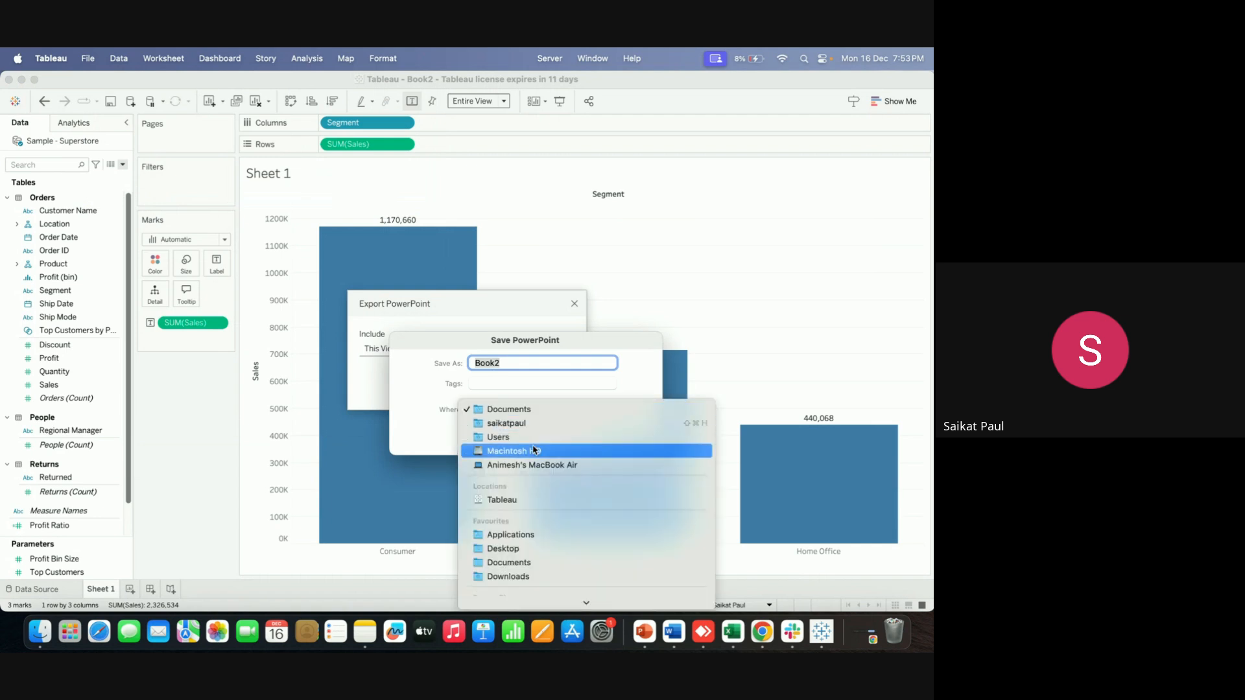
click(513, 549)
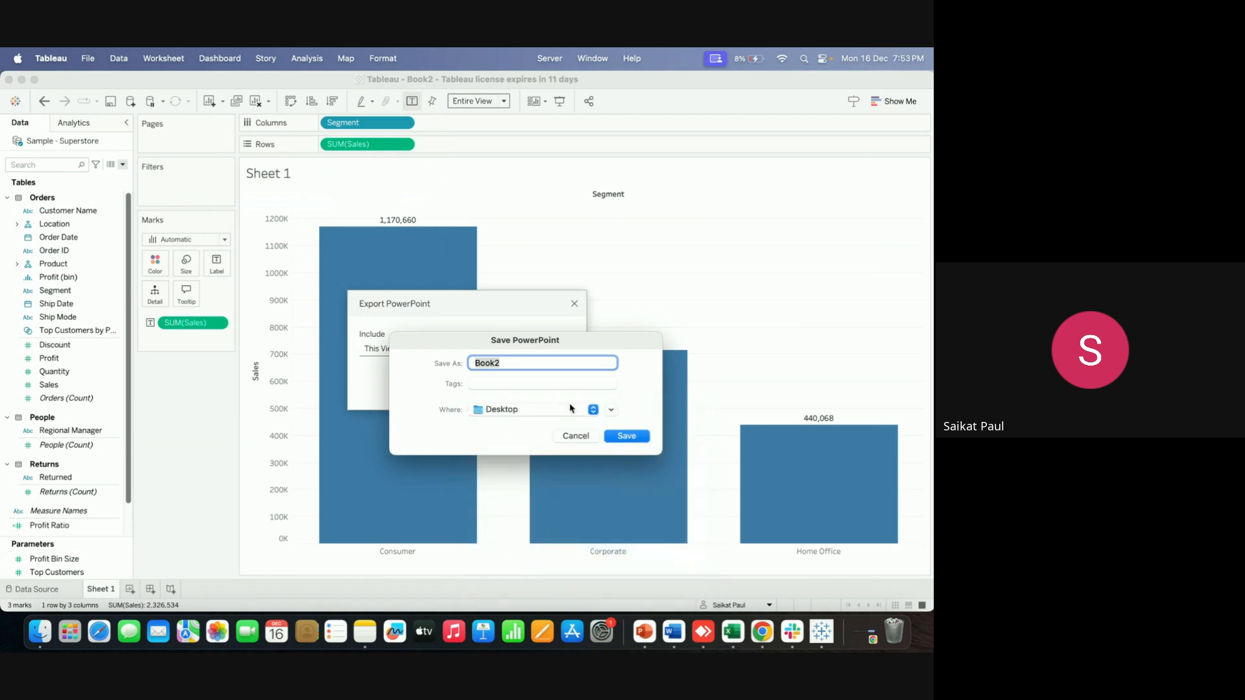
drag(457, 340, 427, 431)
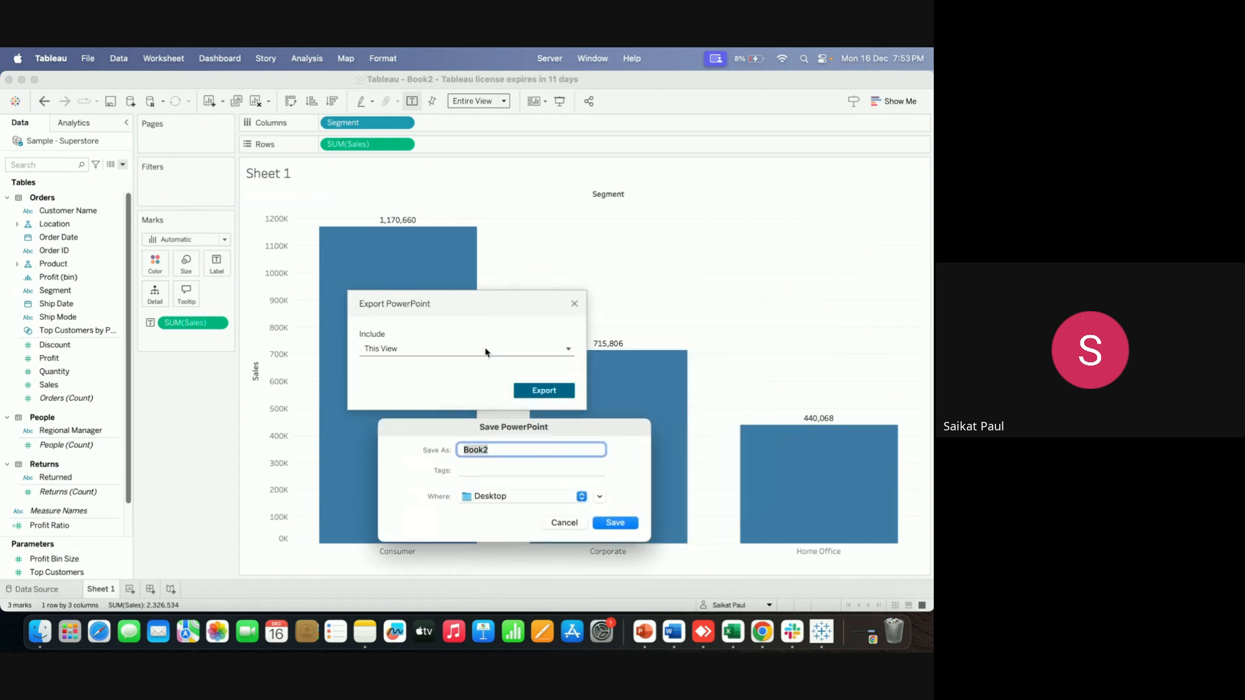
click(564, 523)
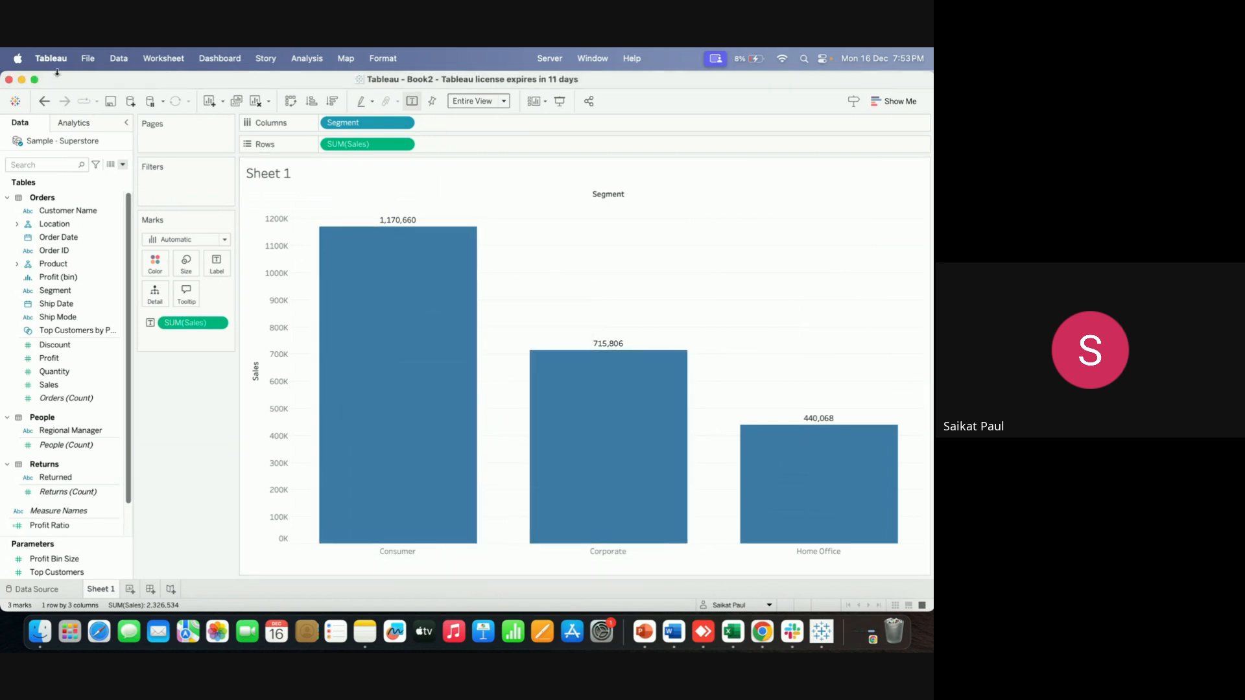
Build a vertical bar chart of Sales by Ship Mode on a new worksheet, and return to Sheet 1
click(119, 59)
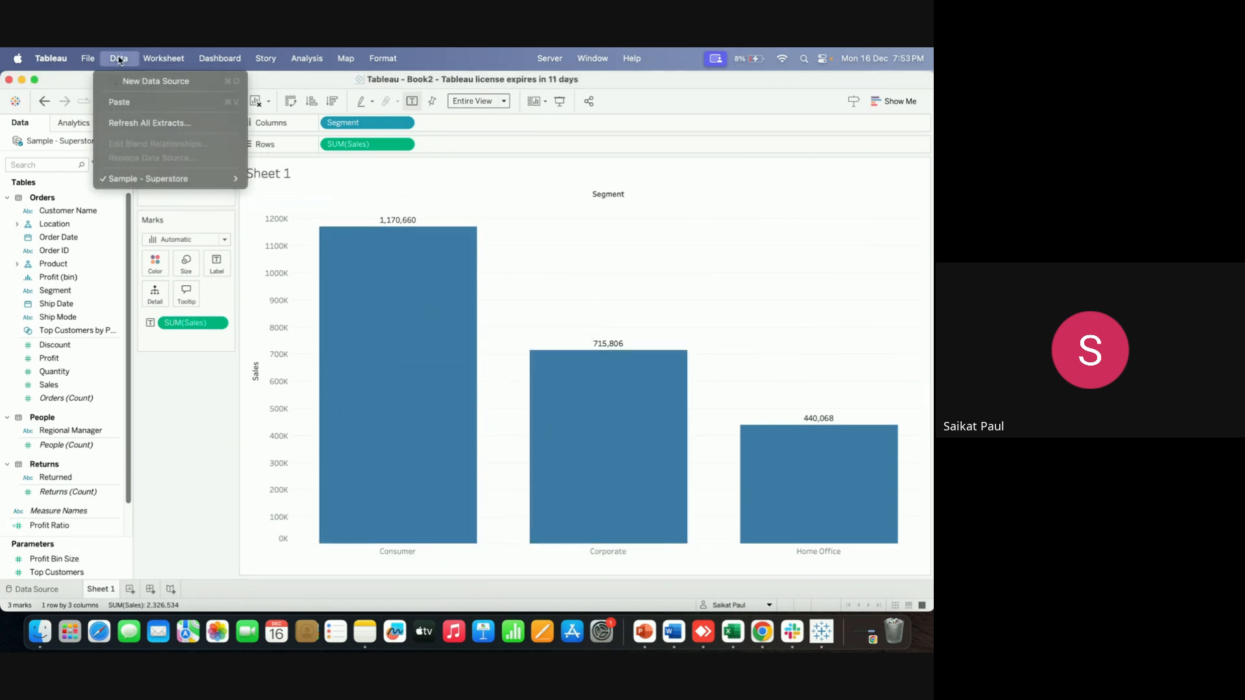
click(743, 266)
click(131, 589)
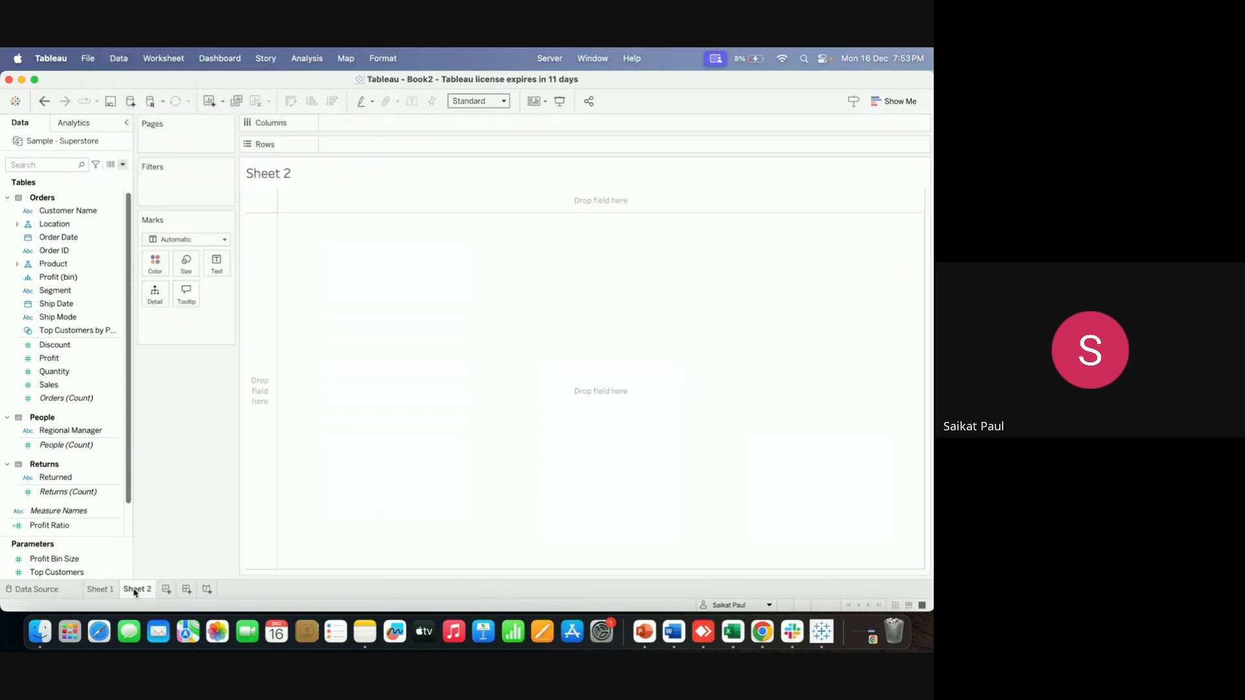
click(97, 293)
drag(77, 323, 373, 149)
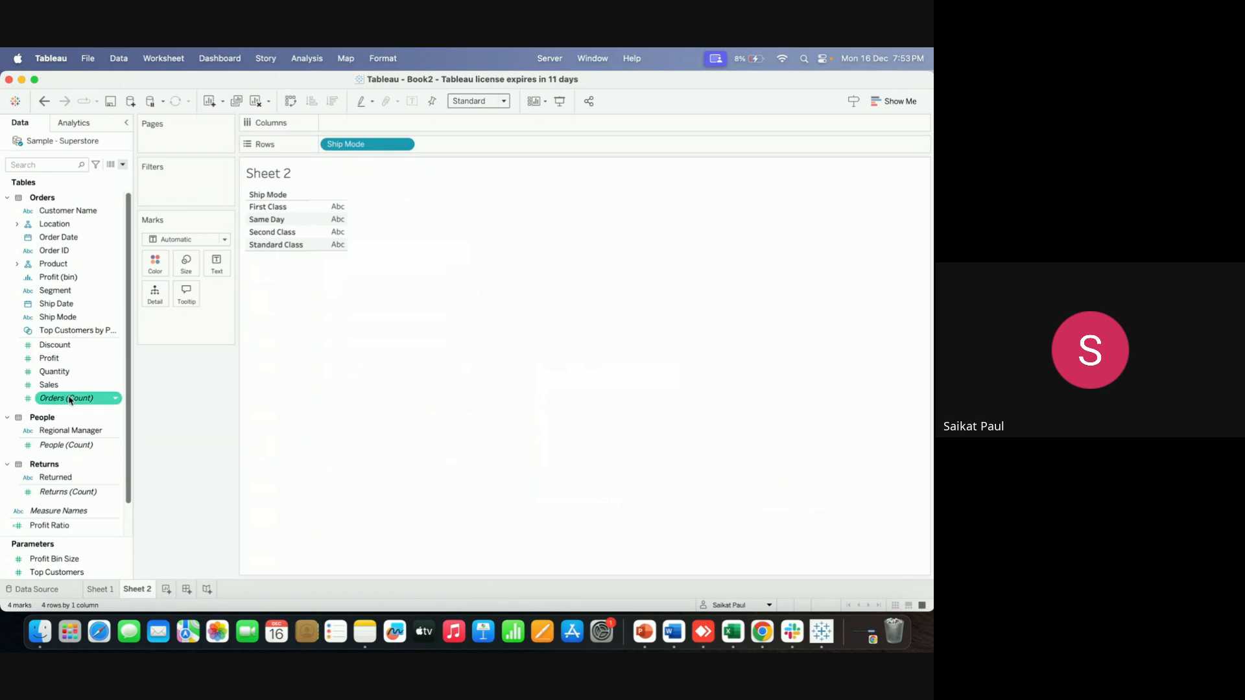
drag(57, 385, 399, 123)
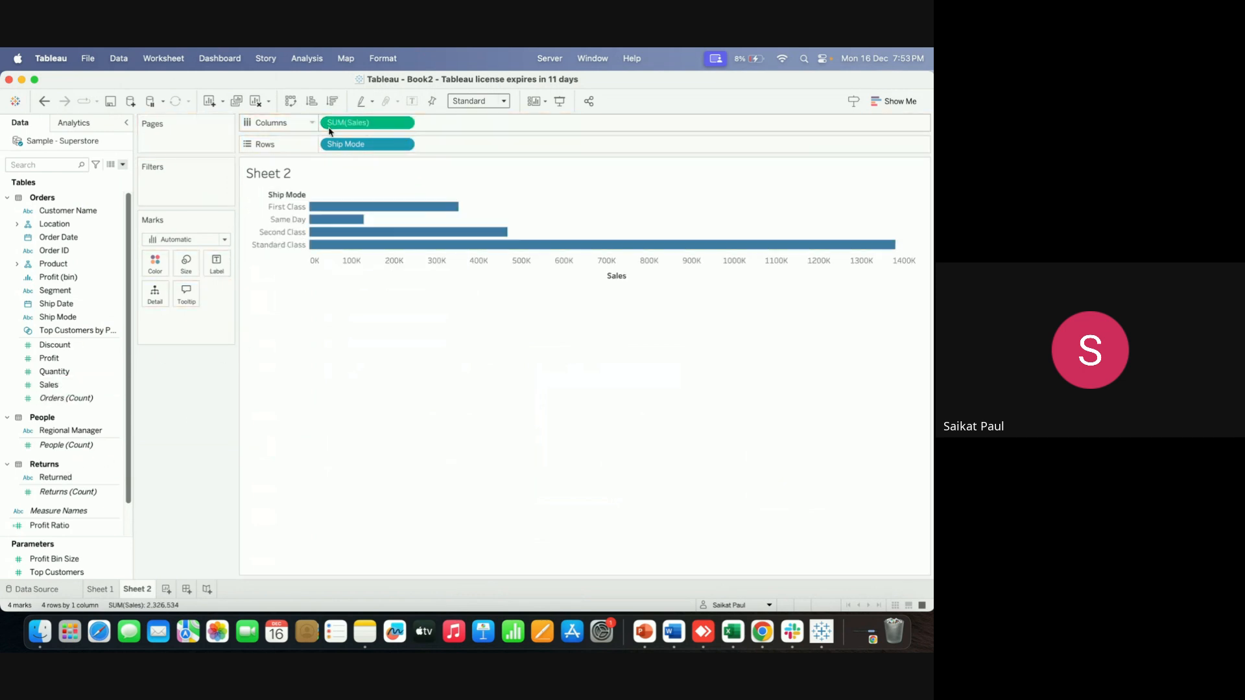
click(290, 101)
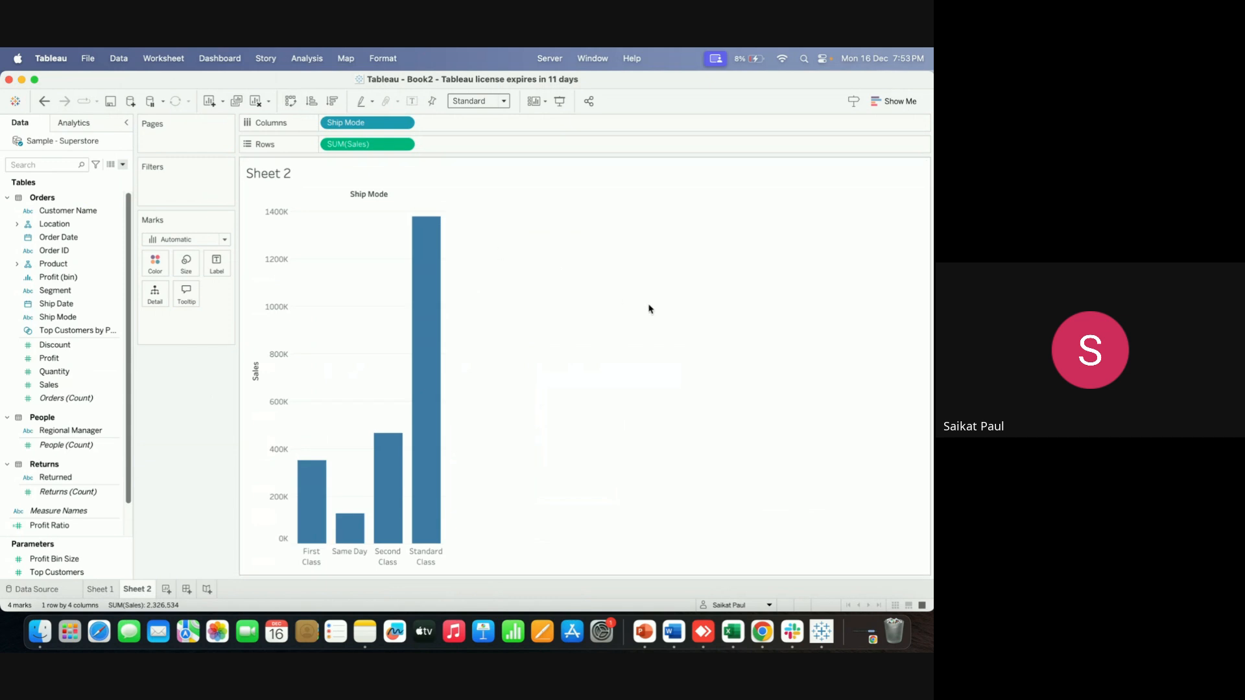
click(117, 590)
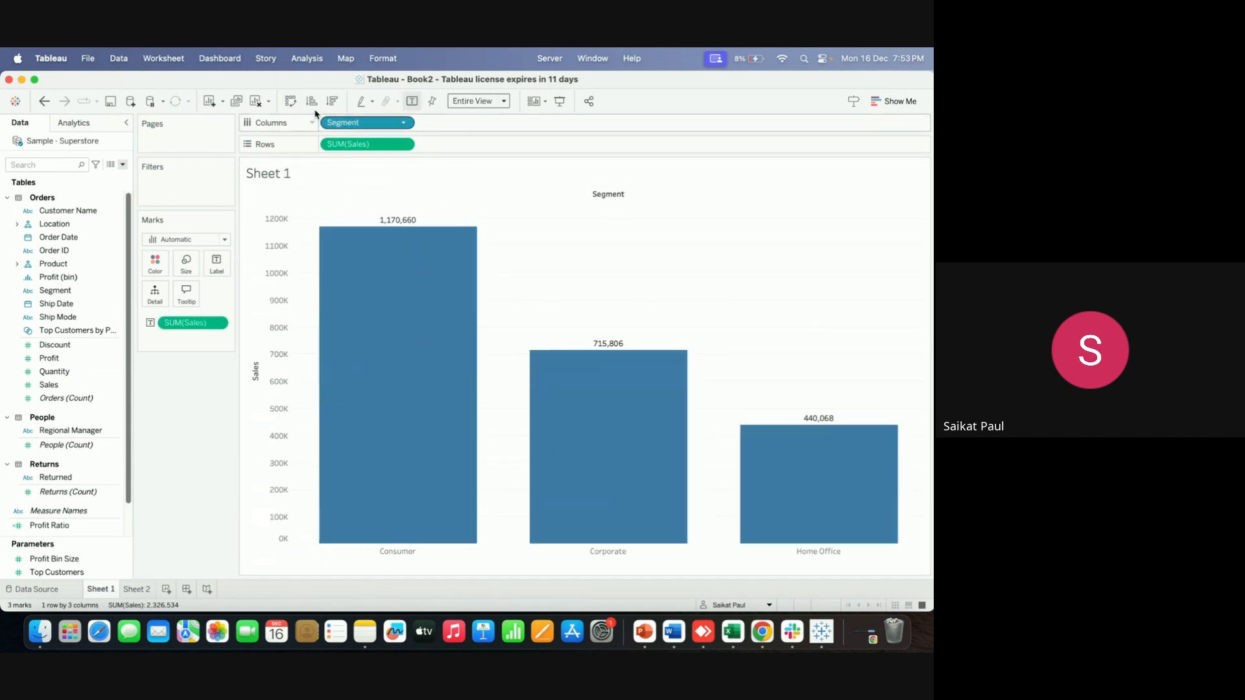
Set up a PowerPoint export of specific sheets from this workbook, including both Sheet 1 and Sheet 2
click(120, 58)
click(88, 59)
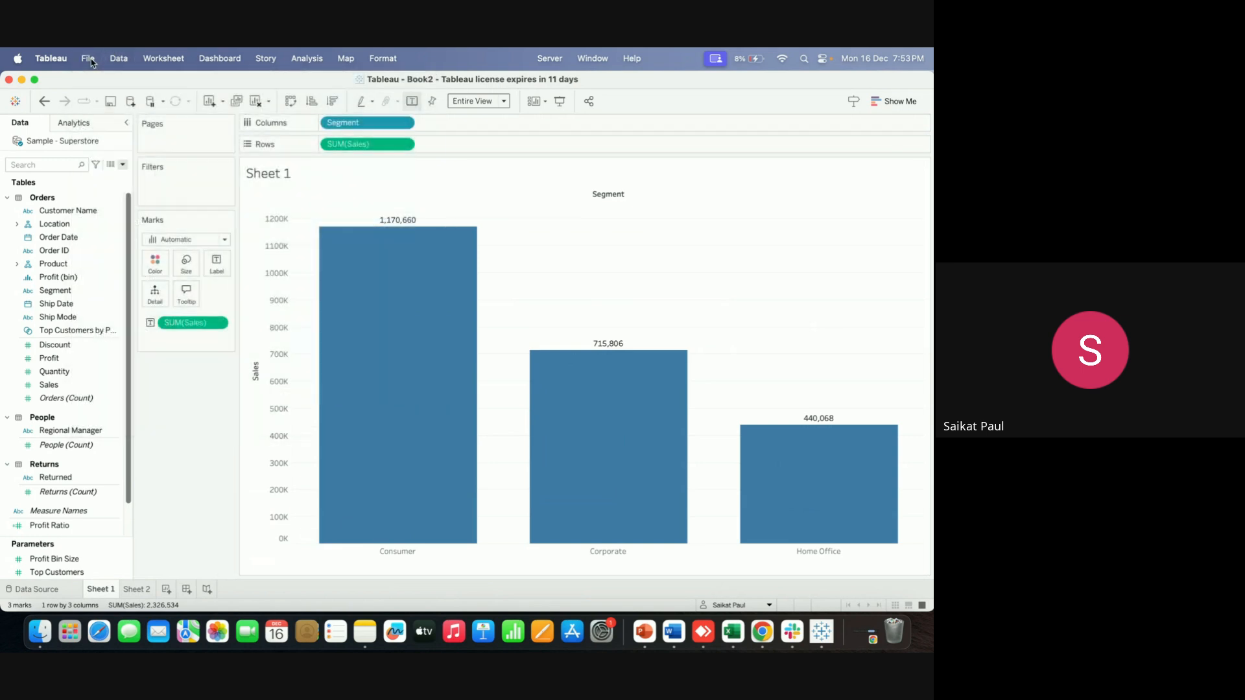
click(88, 58)
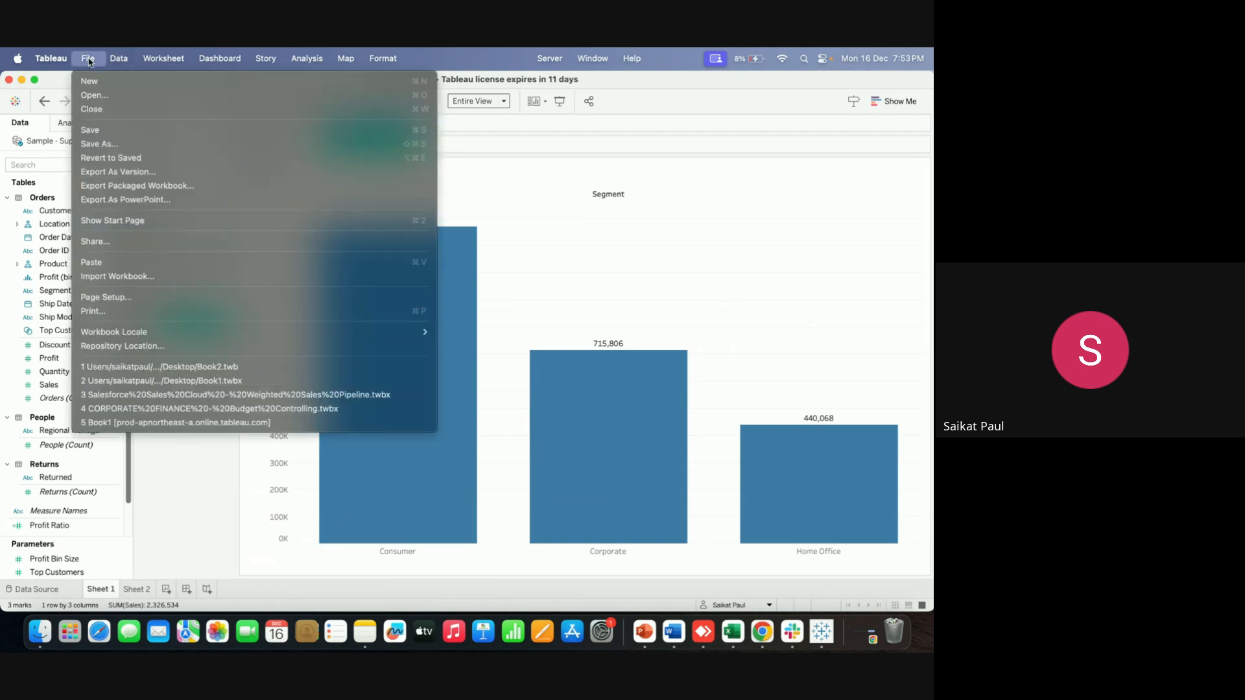
click(149, 200)
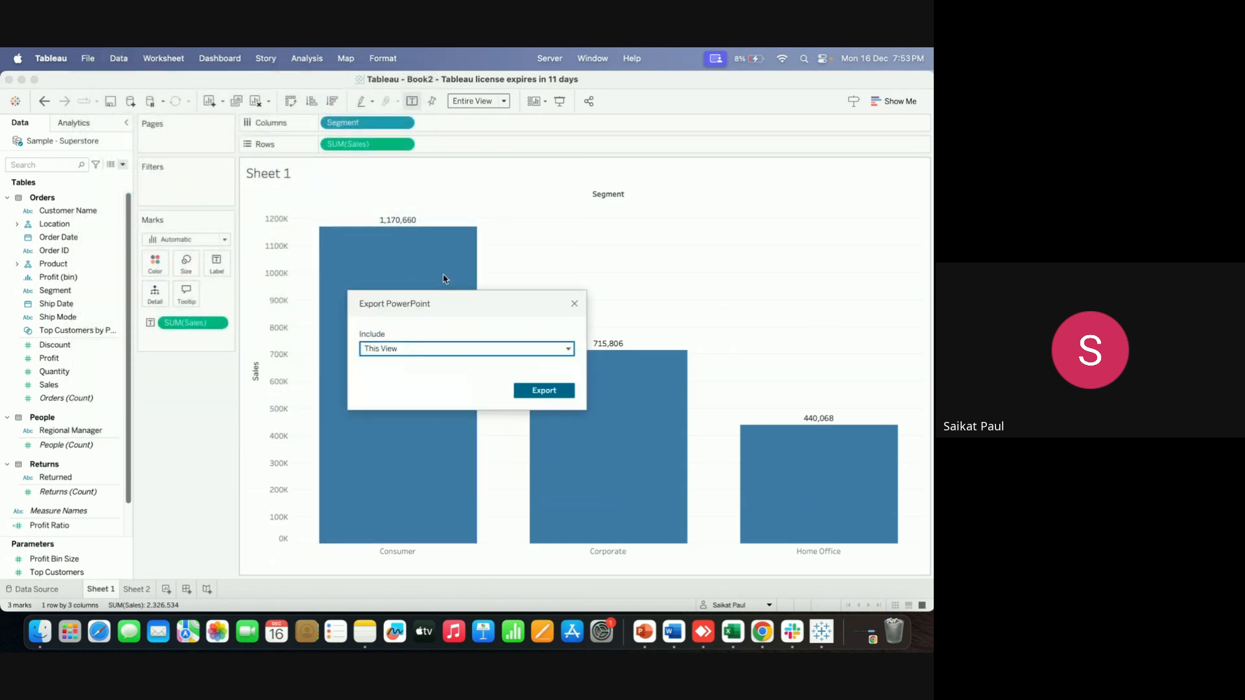
click(504, 350)
click(460, 385)
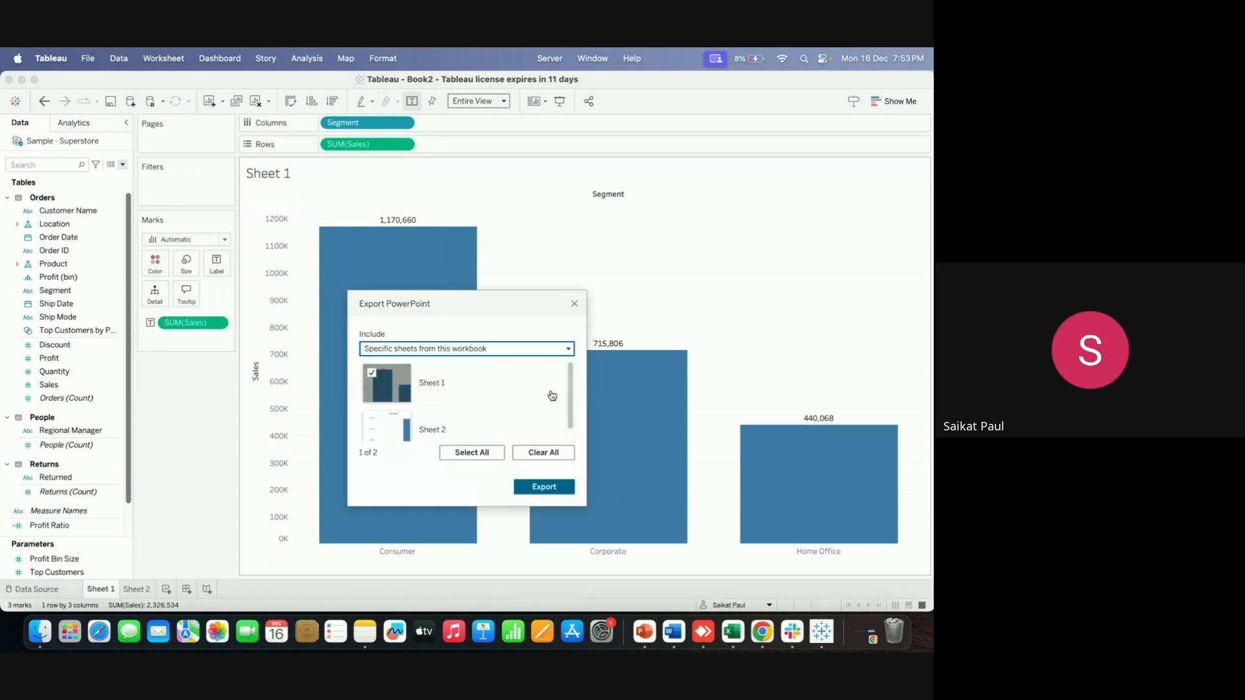
click(390, 427)
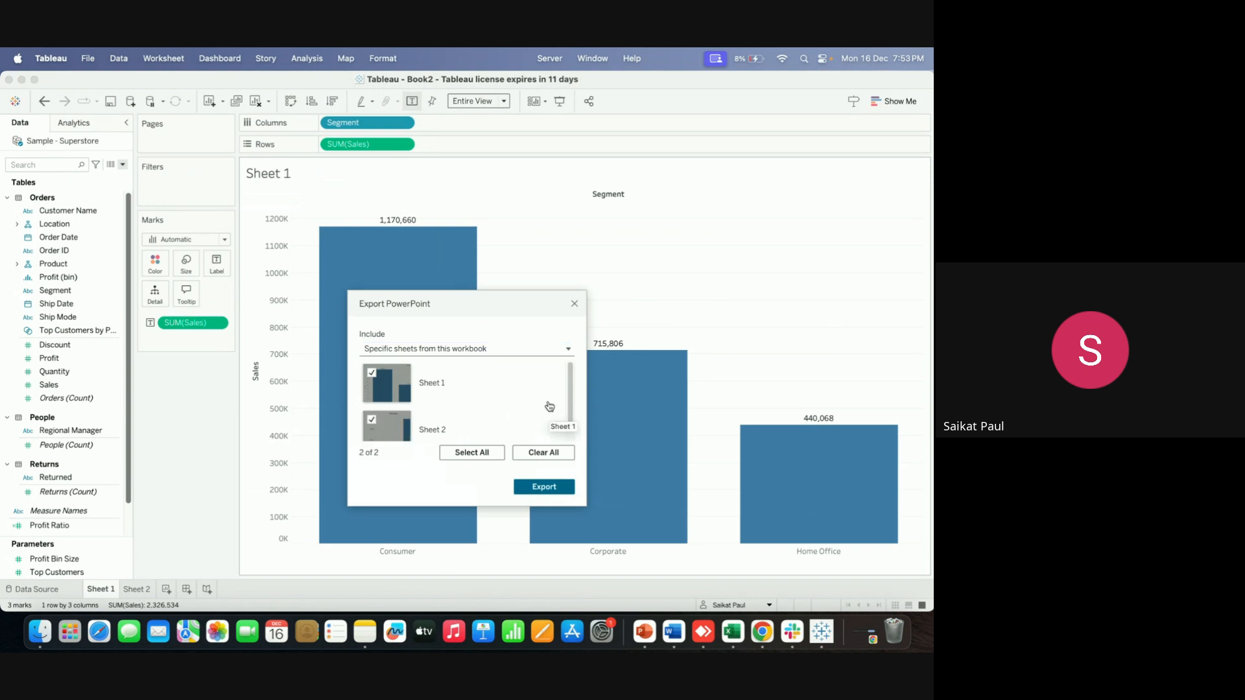
Export the selected sheets to the Desktop as a PowerPoint file named Book3
click(551, 490)
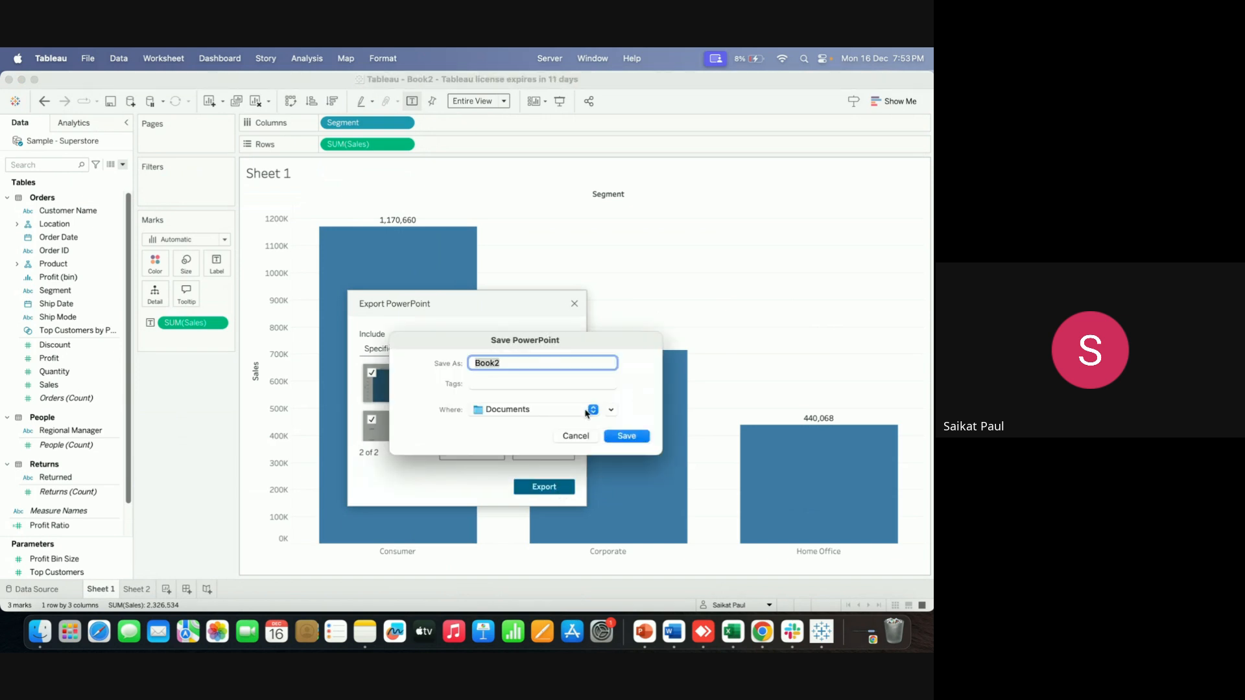
click(585, 411)
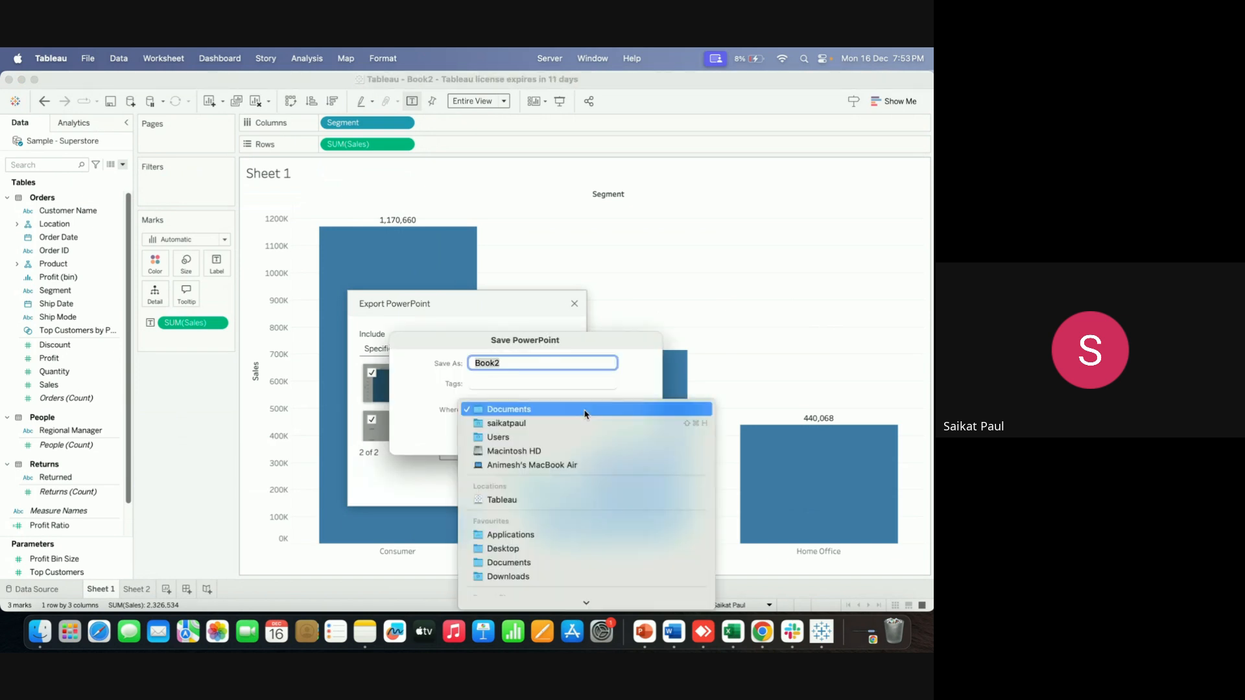
click(517, 550)
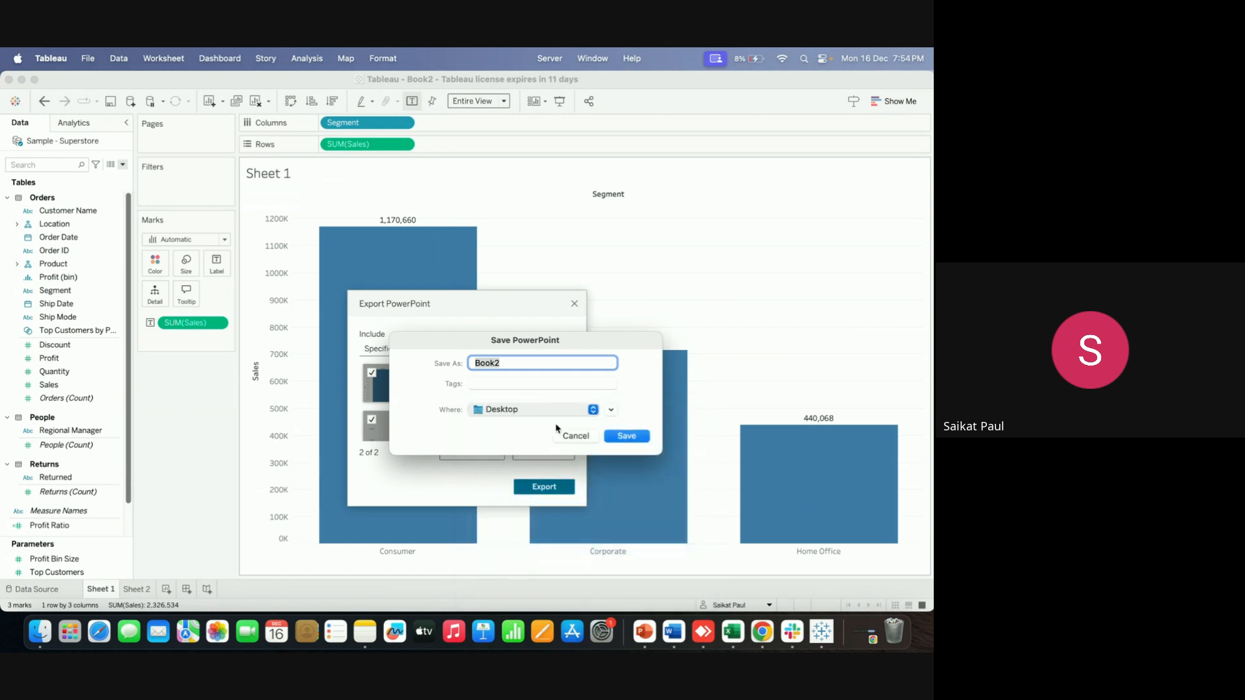
click(540, 362)
key(BackSpace)
text(3)
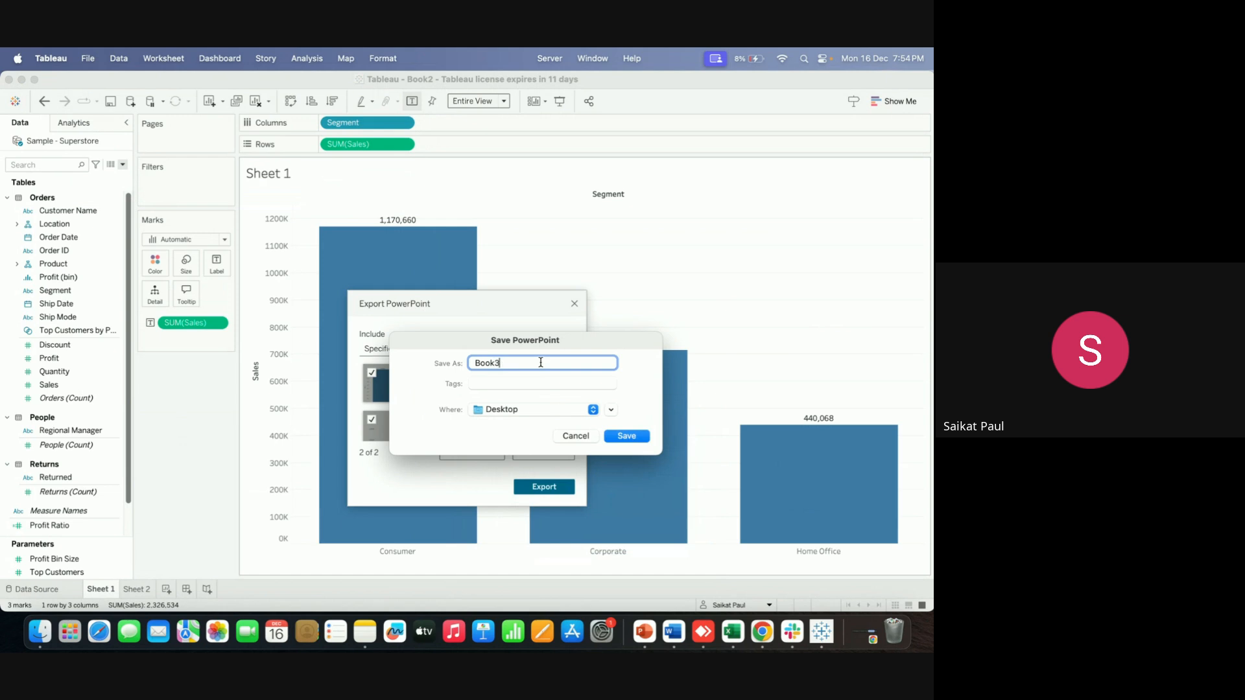
click(626, 437)
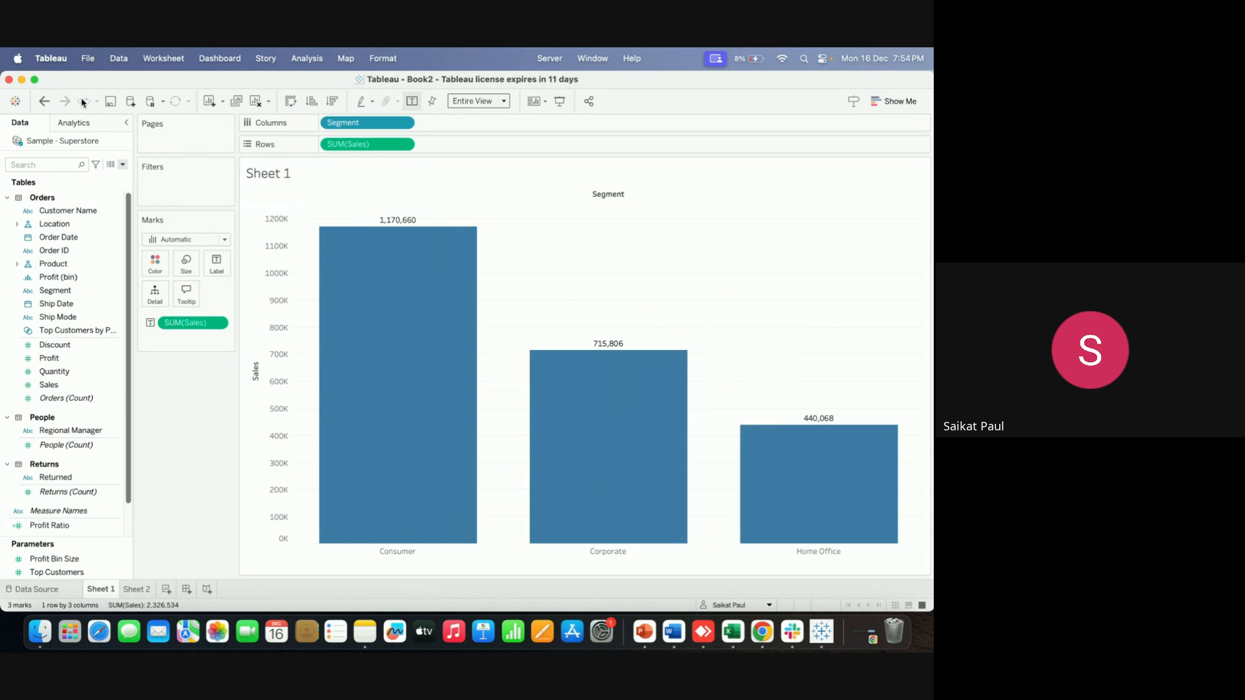
Minimize Tableau, move Book3.pptx to a clear area of the desktop, and open it in PowerPoint
click(22, 80)
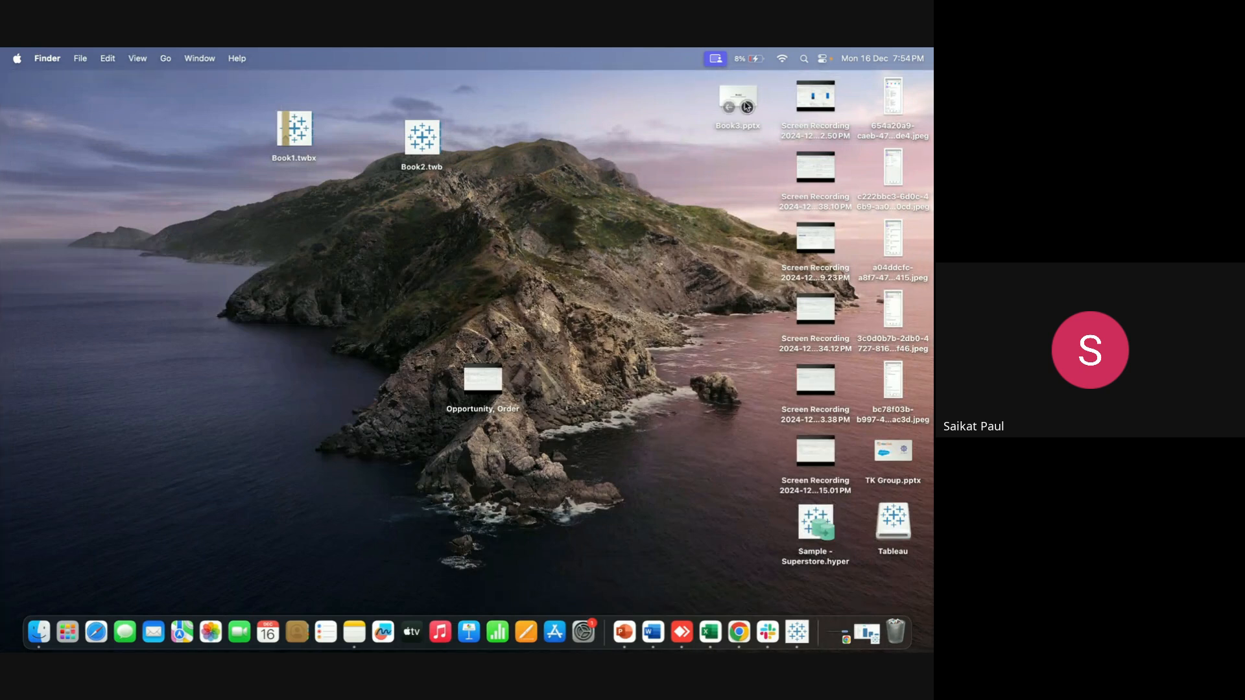
drag(739, 100, 589, 173)
double_click(587, 175)
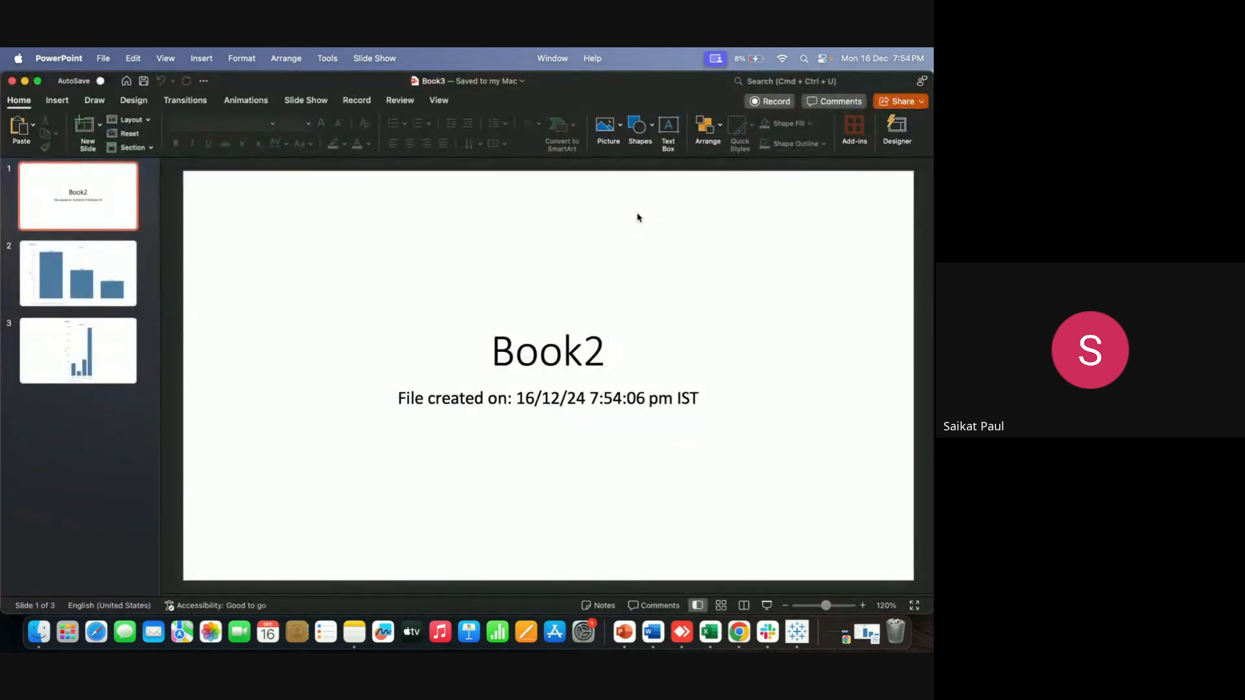
Review the title slide and the Segment and Ship Mode chart slides in the Book3 presentation
click(56, 282)
click(65, 344)
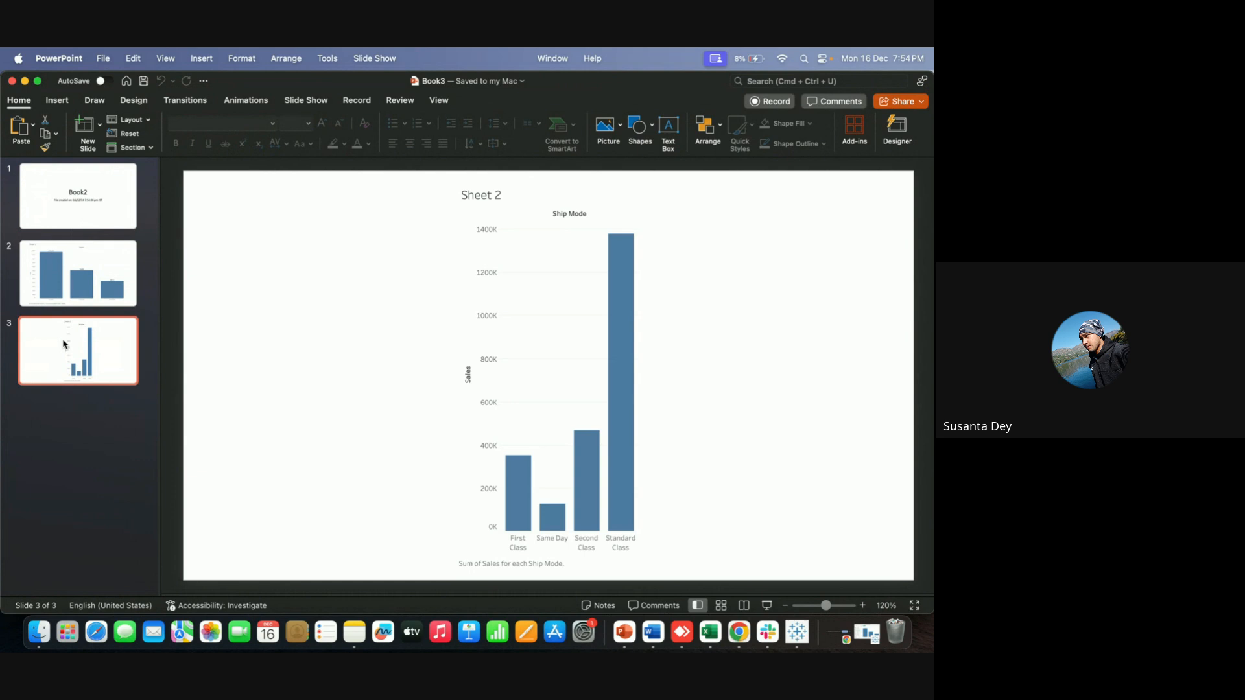
click(81, 263)
click(109, 200)
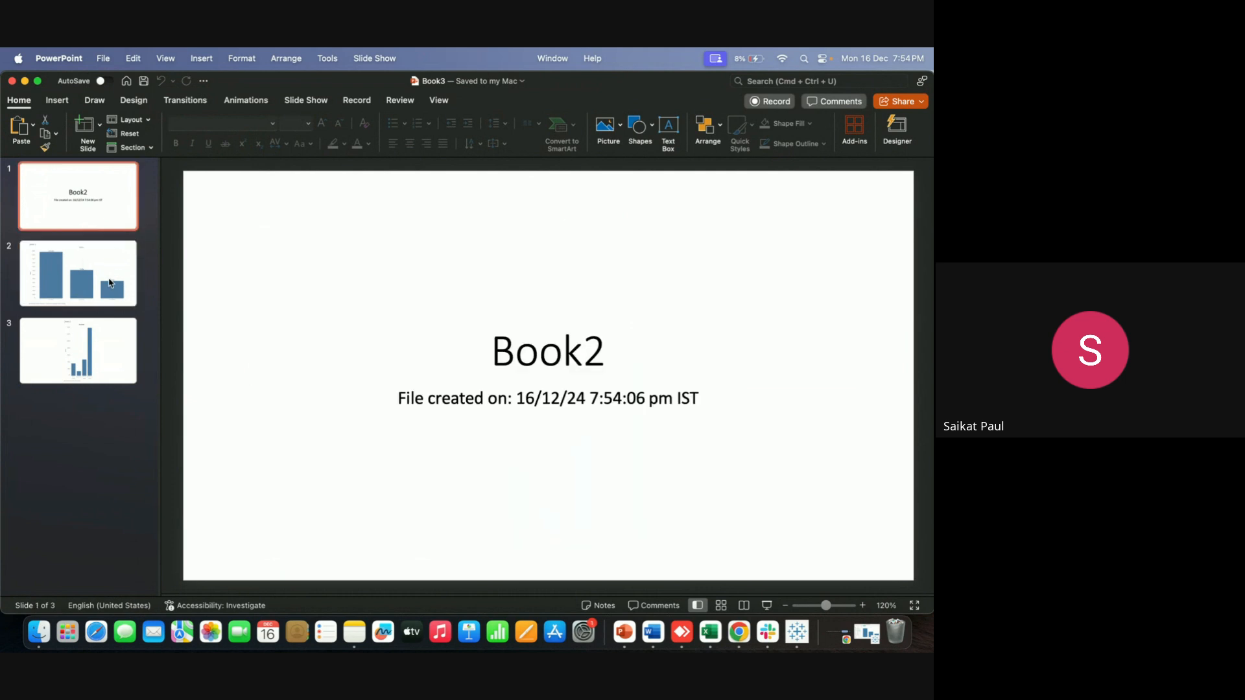
click(112, 279)
click(110, 196)
key(super+Tab)
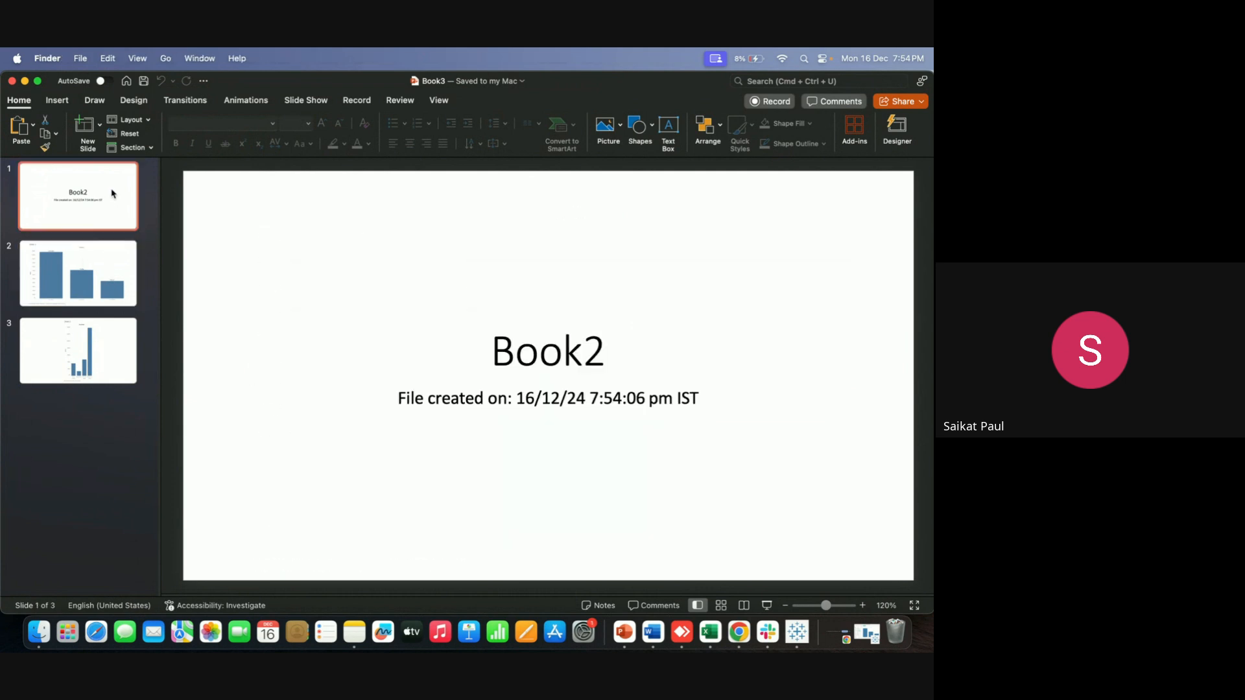
Switch back to Tableau and compare Sheet 1 and Sheet 2 with the exported slides
click(798, 647)
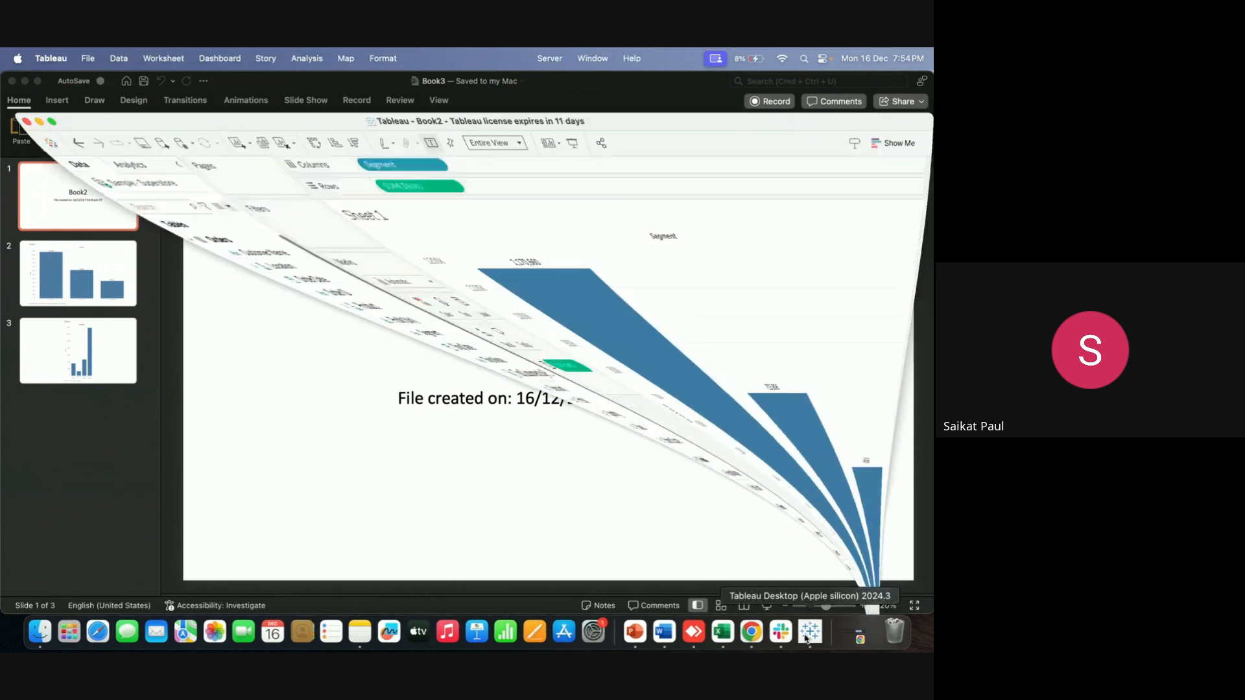
click(137, 589)
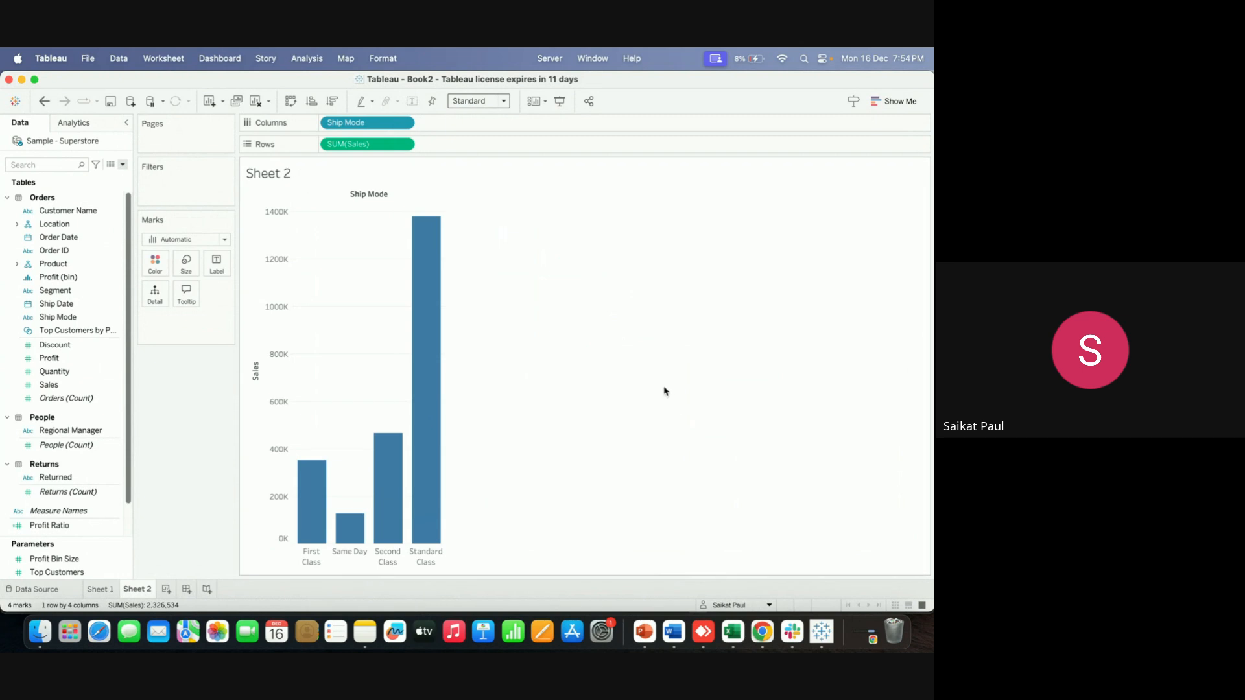
click(96, 592)
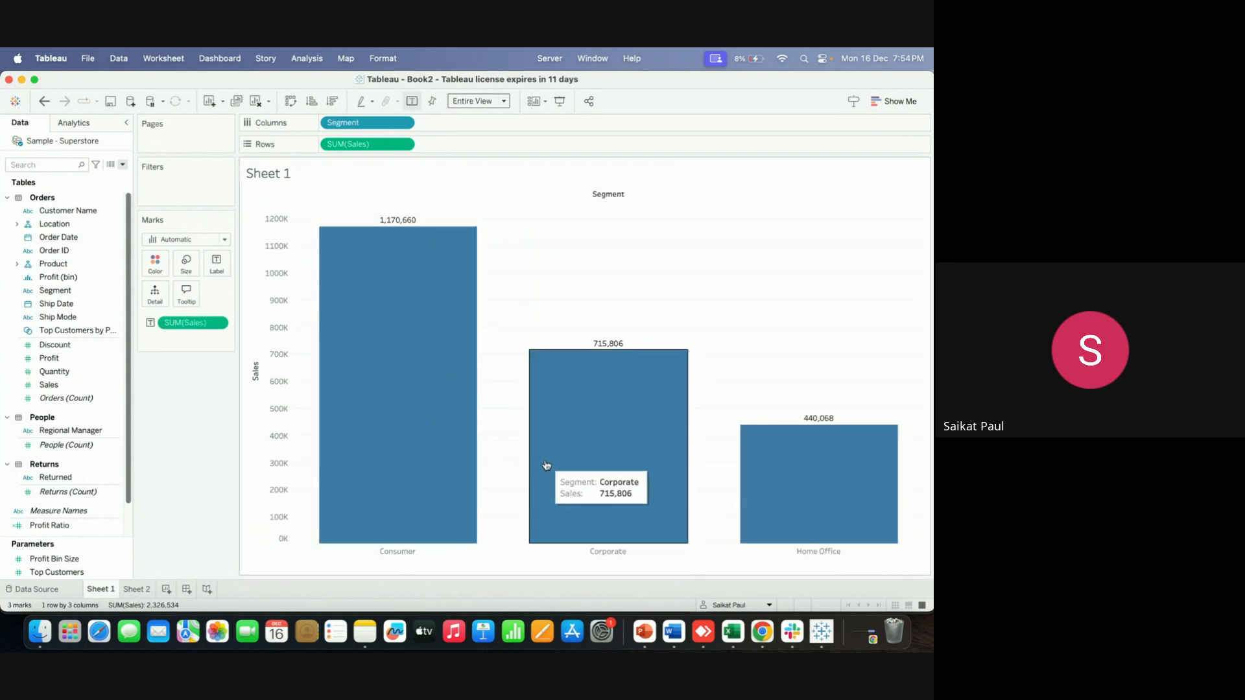
click(137, 590)
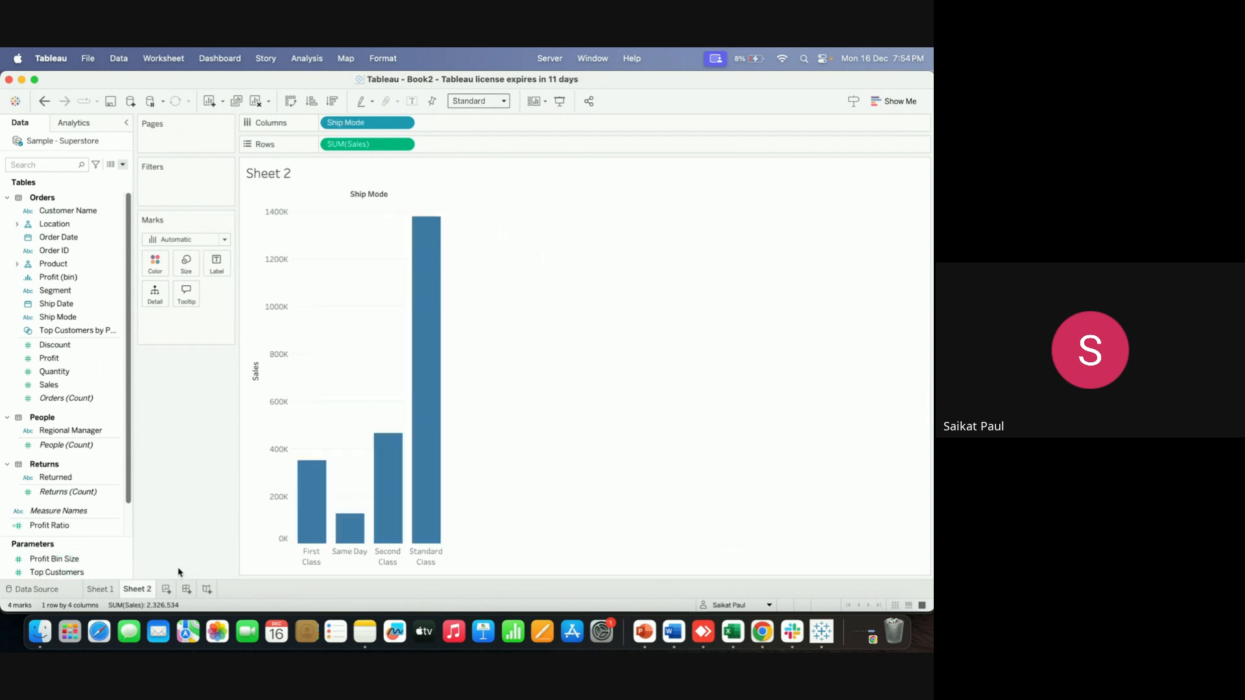
click(102, 589)
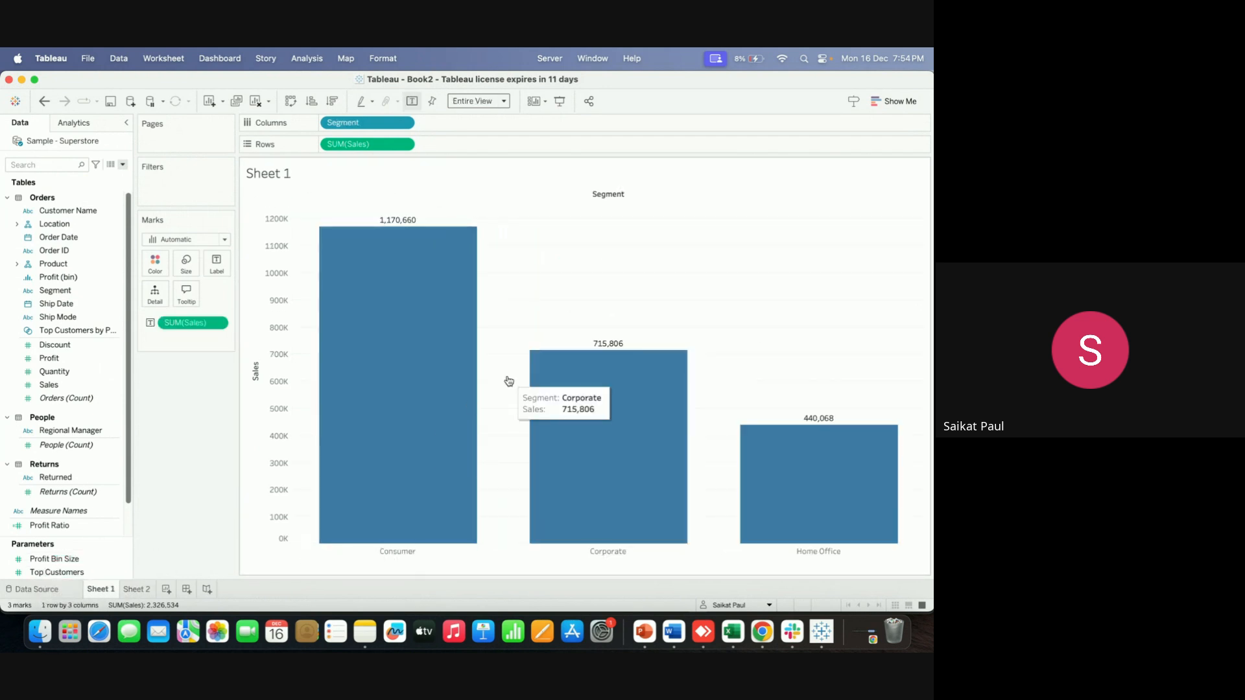
Export only This View of Sheet 1 to the Desktop as a PowerPoint file named Book4
click(118, 59)
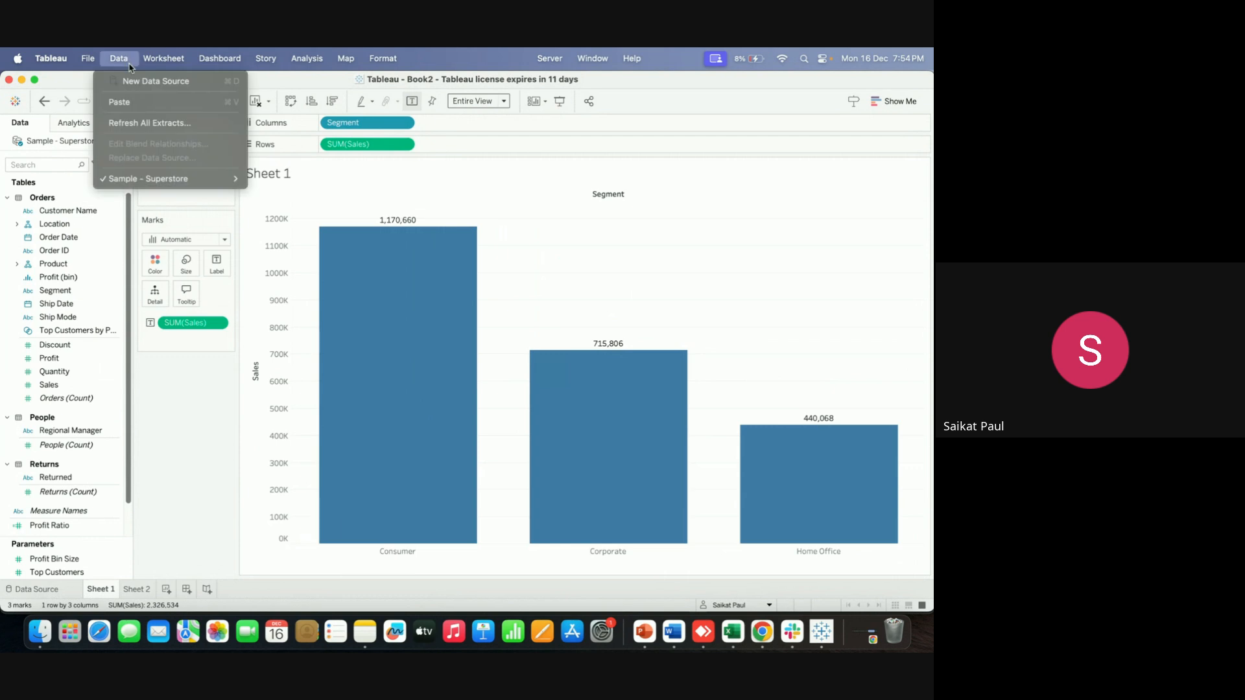
mouse_move(91, 59)
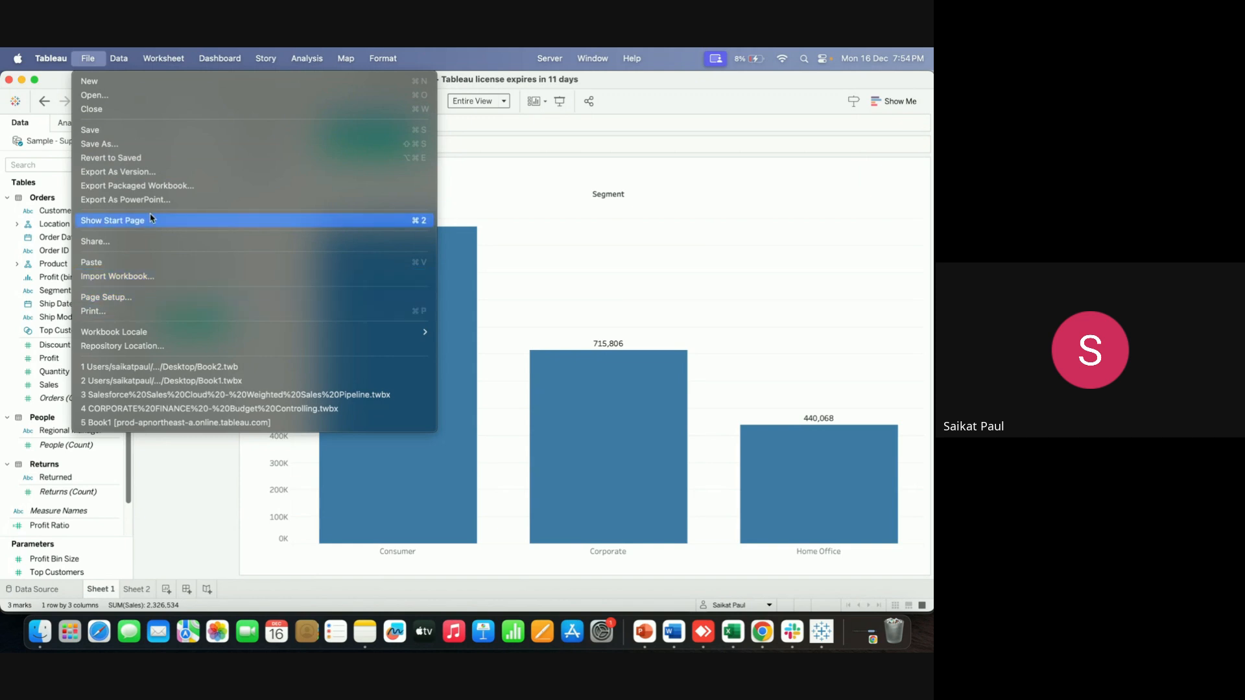
key(Escape)
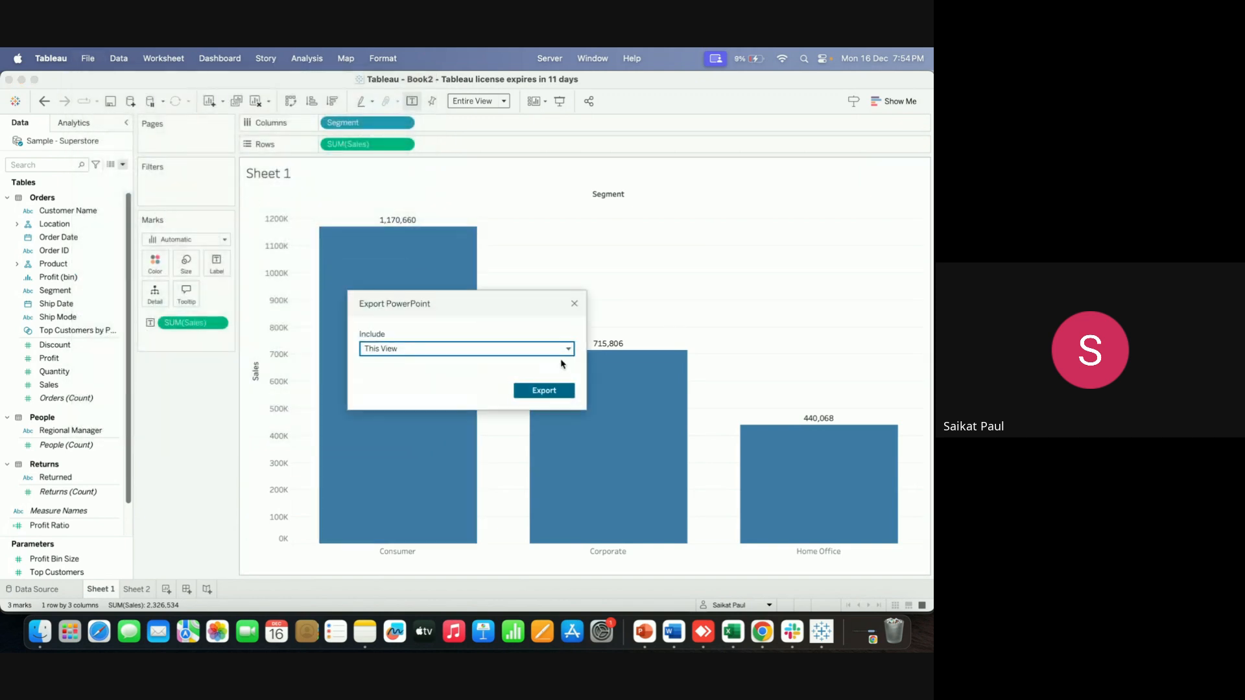
click(543, 391)
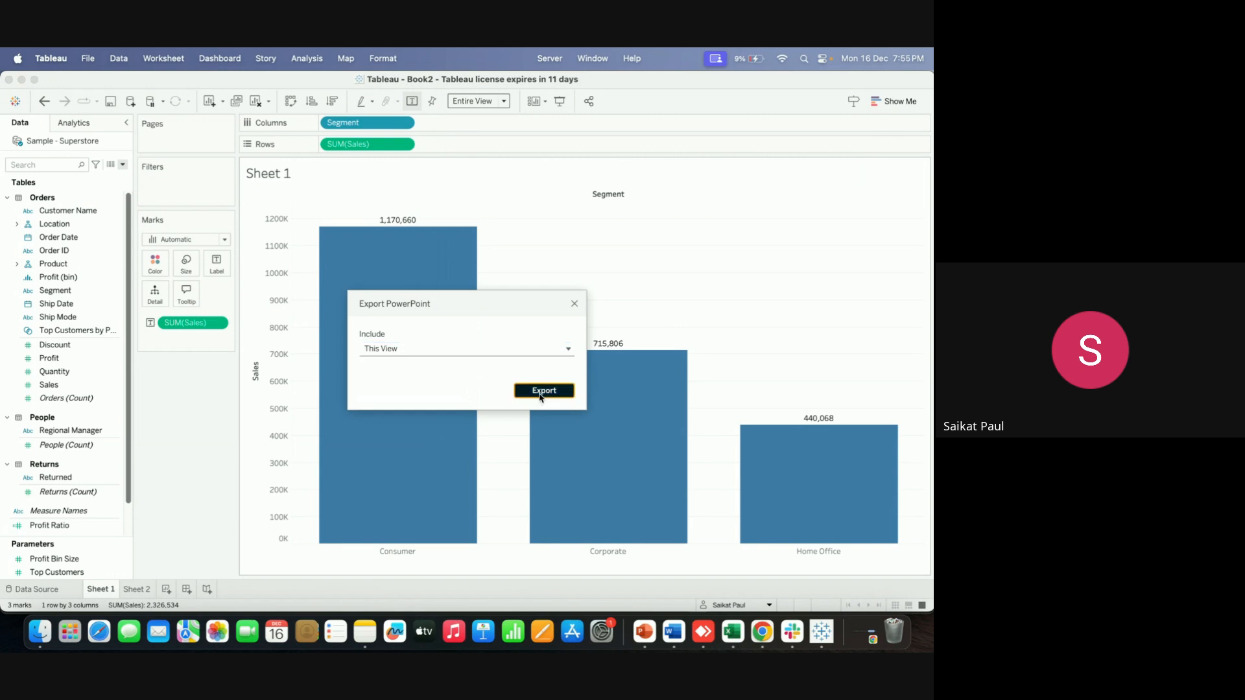
click(533, 361)
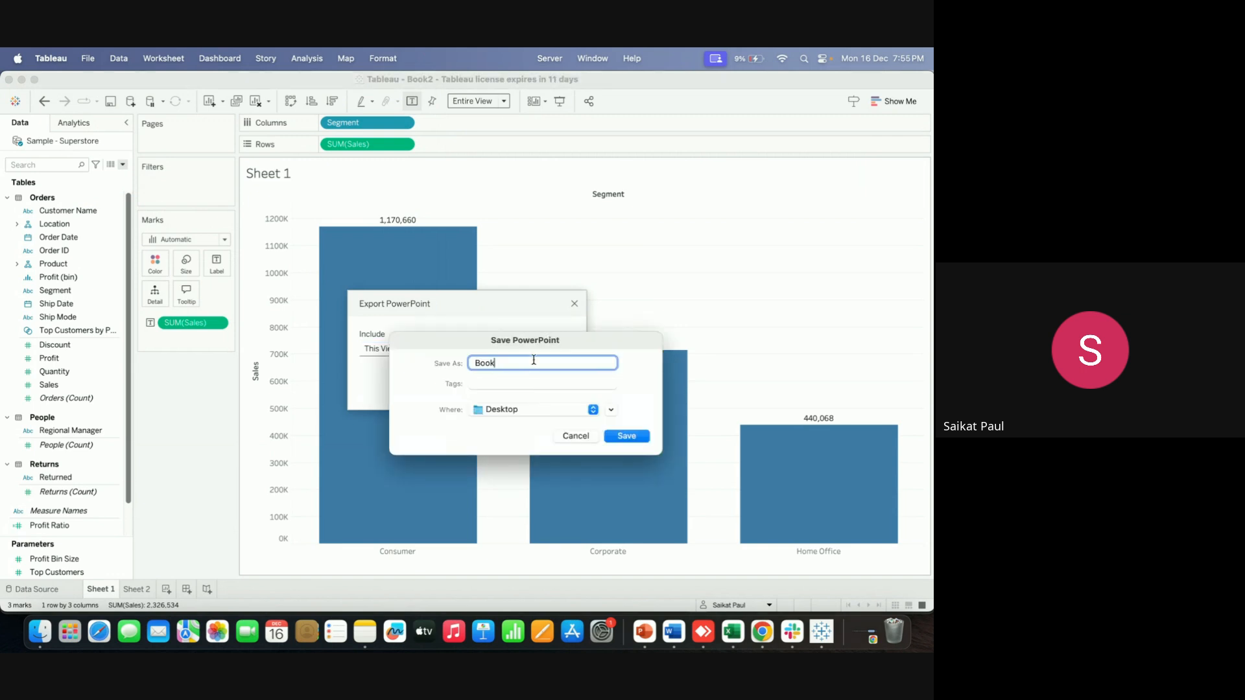
click(593, 410)
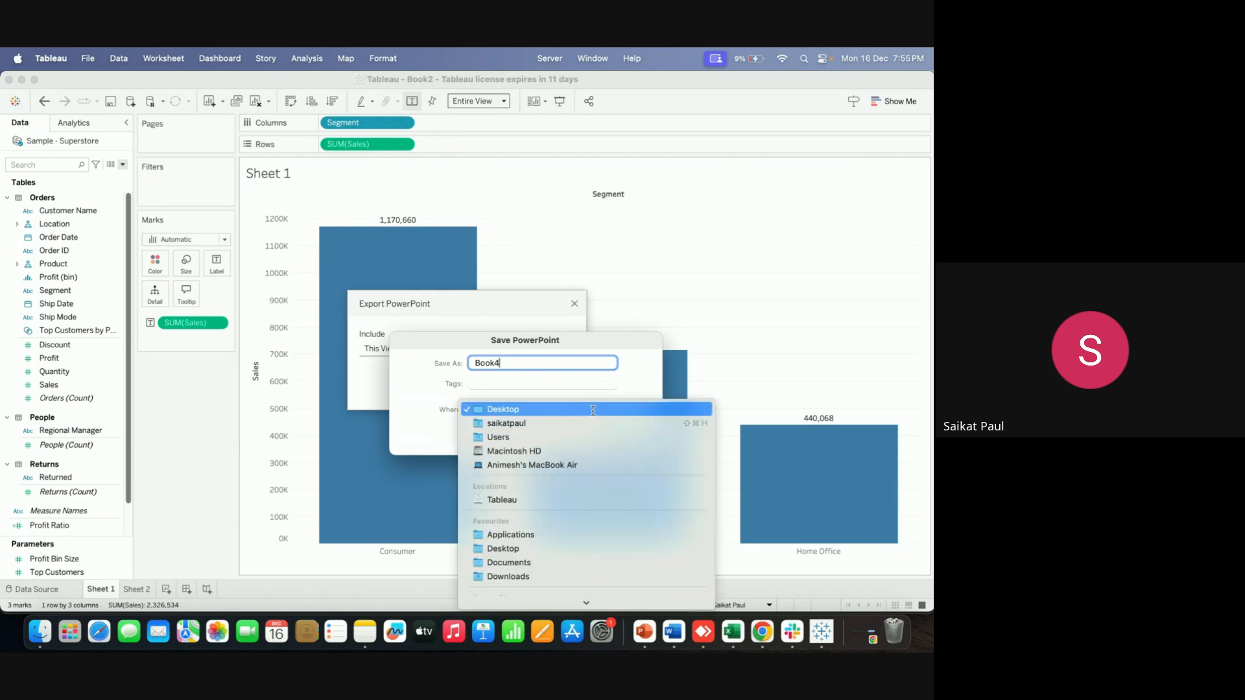
click(527, 549)
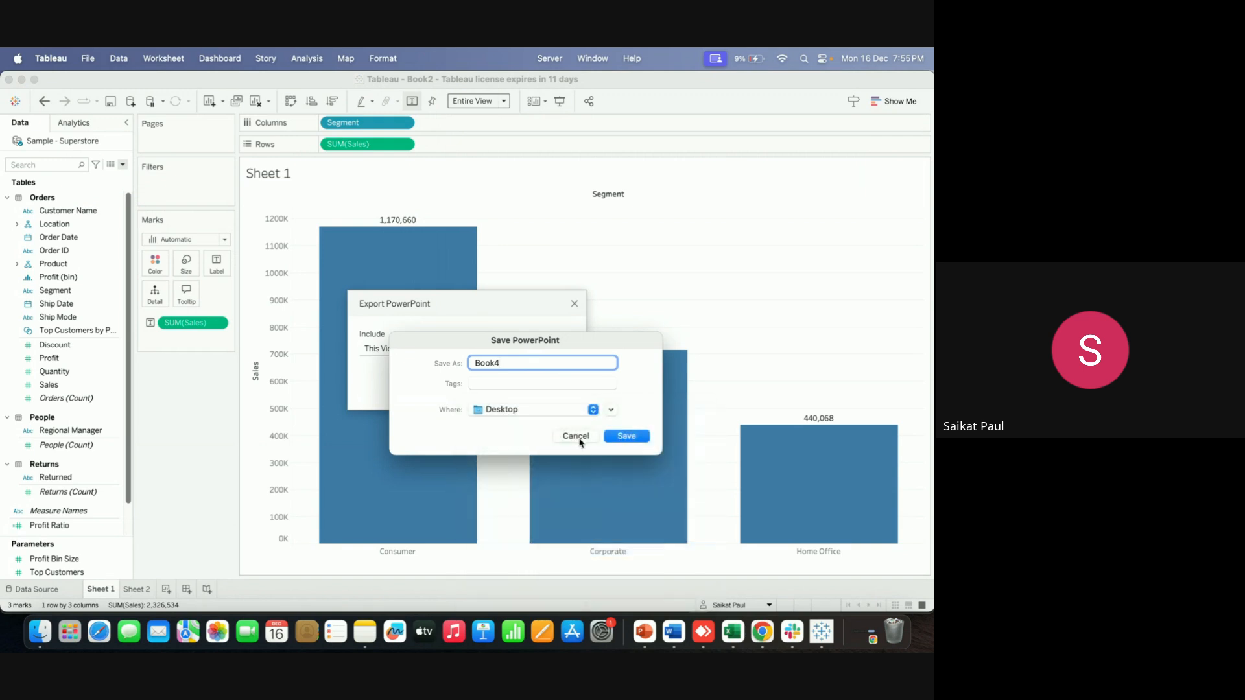
click(638, 440)
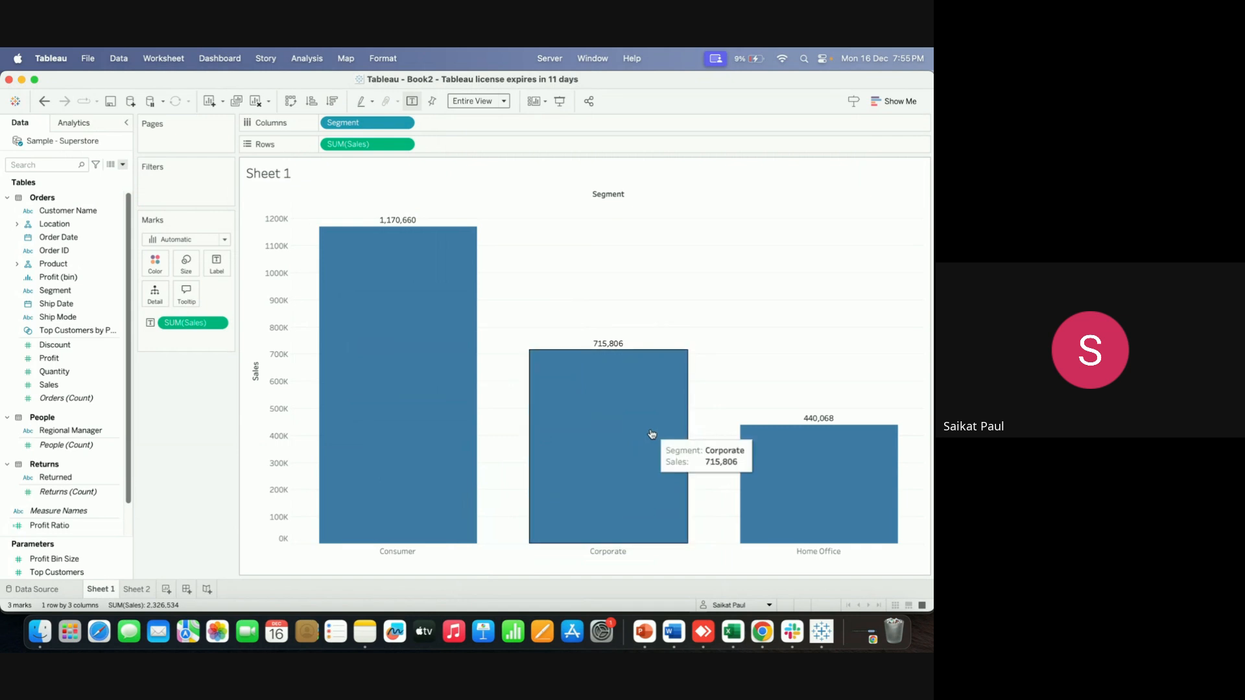
Minimize the open windows, open Book4.pptx from the desktop, and view its Sheet 1 slide
click(22, 79)
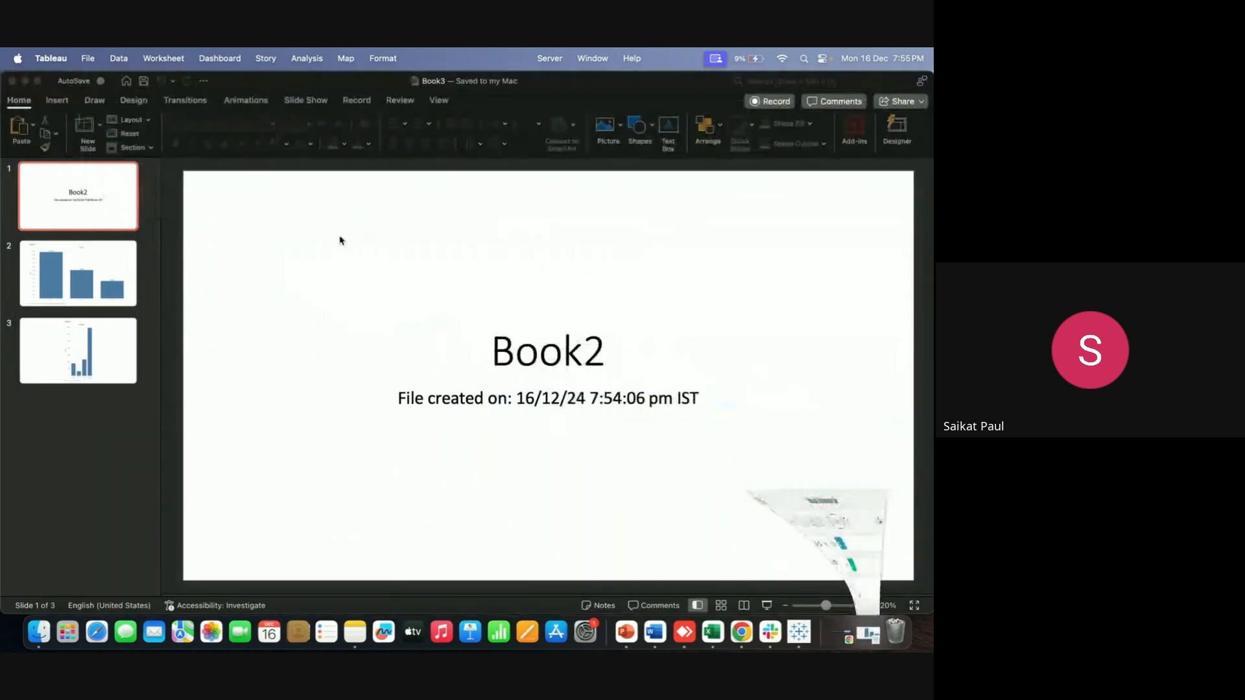
click(26, 81)
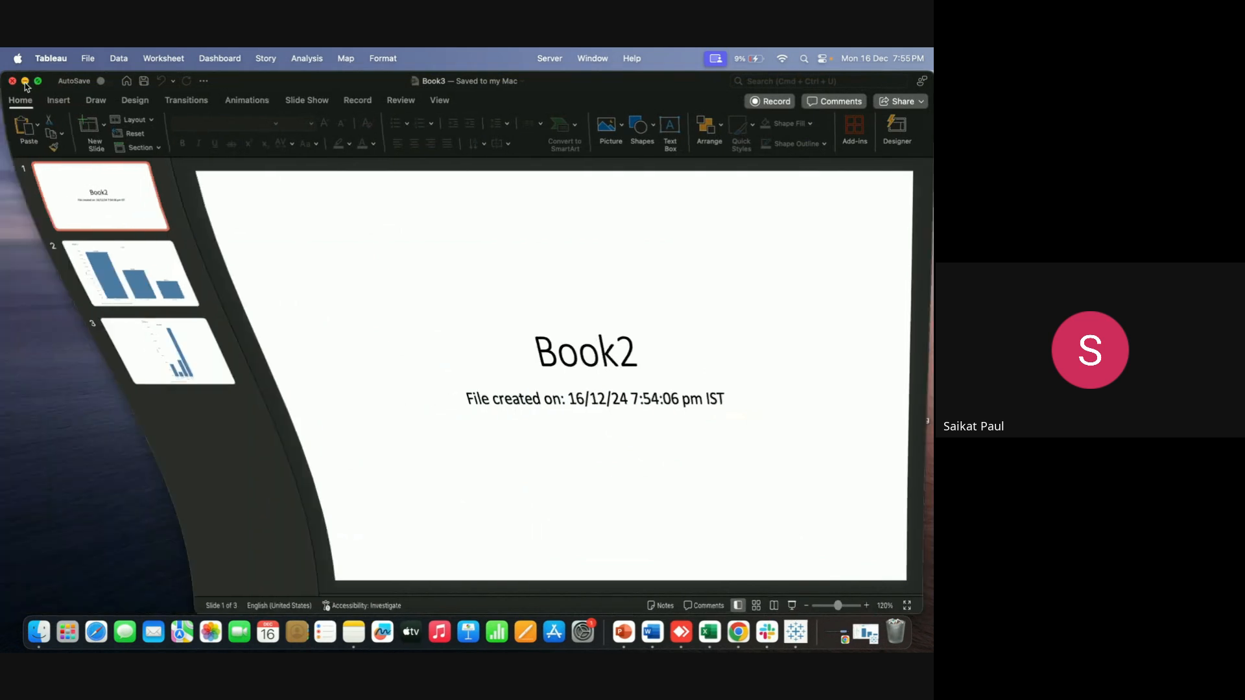
click(266, 246)
double_click(736, 99)
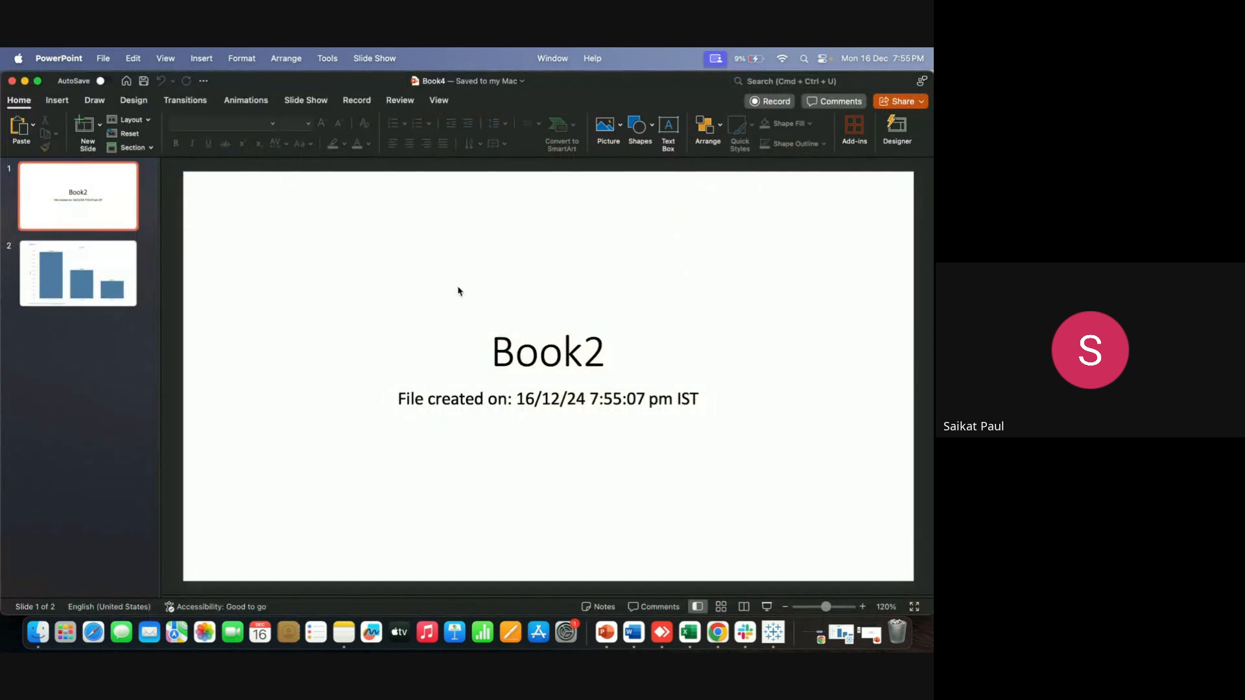
click(129, 288)
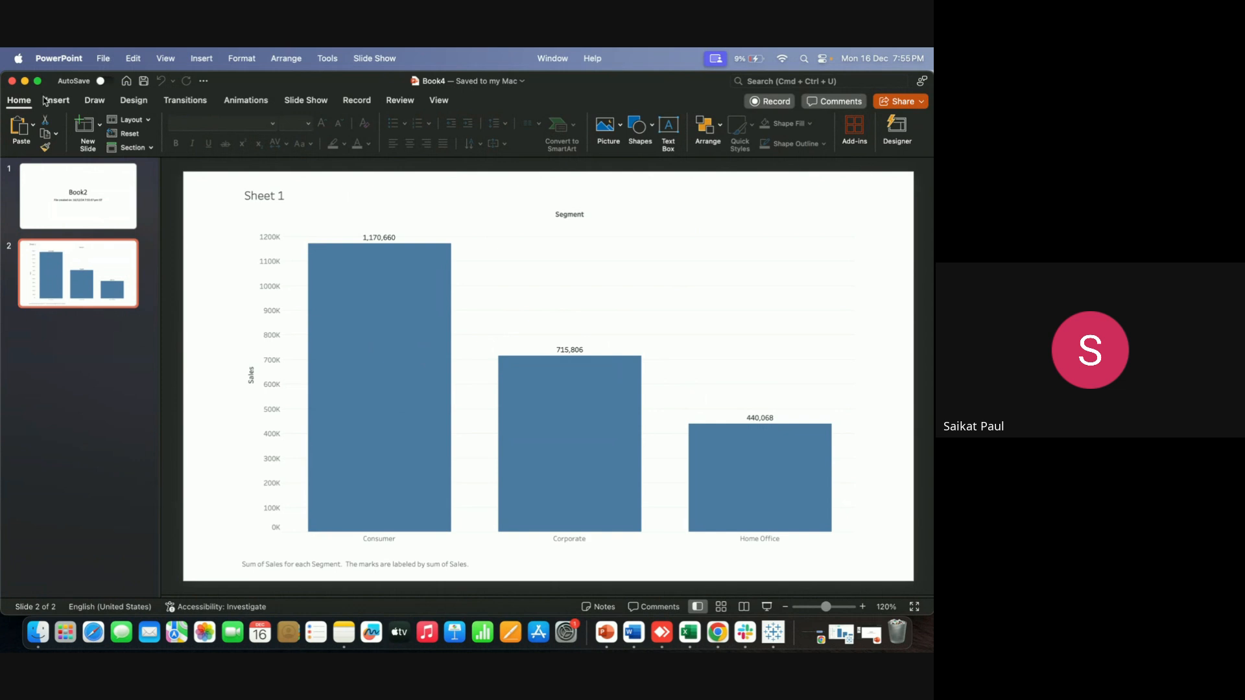
Minimize the Book4 presentation and switch back to the Tableau workbook
click(25, 81)
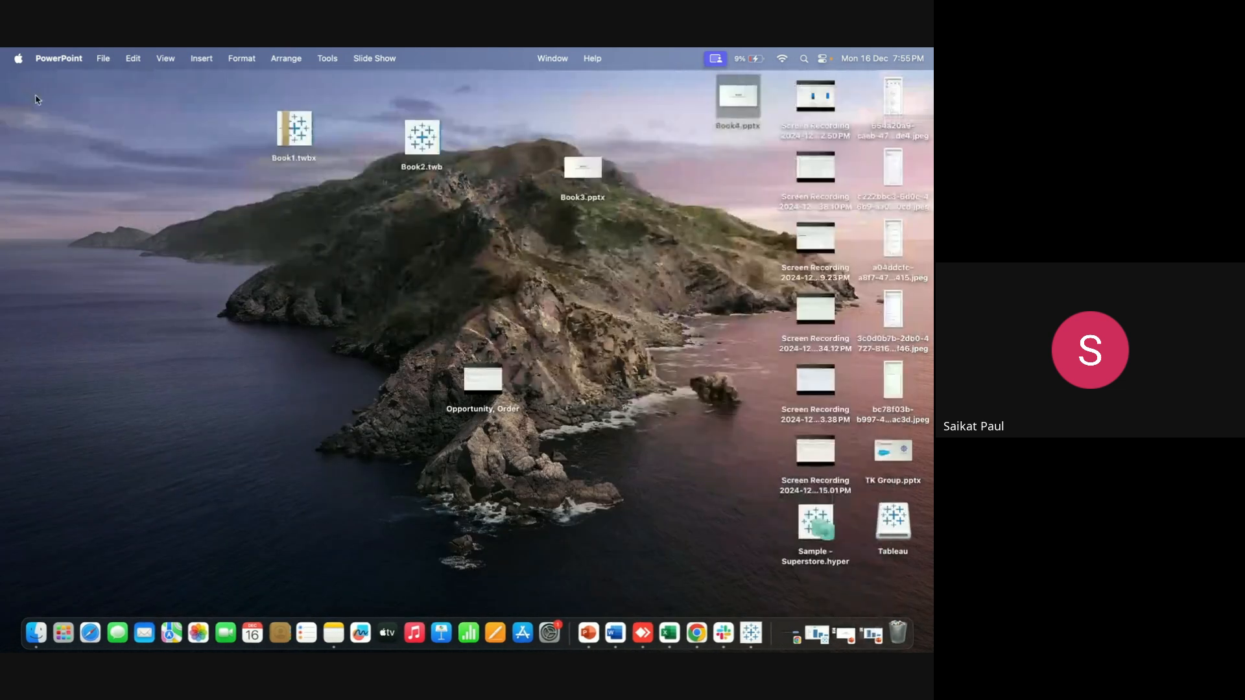
click(751, 633)
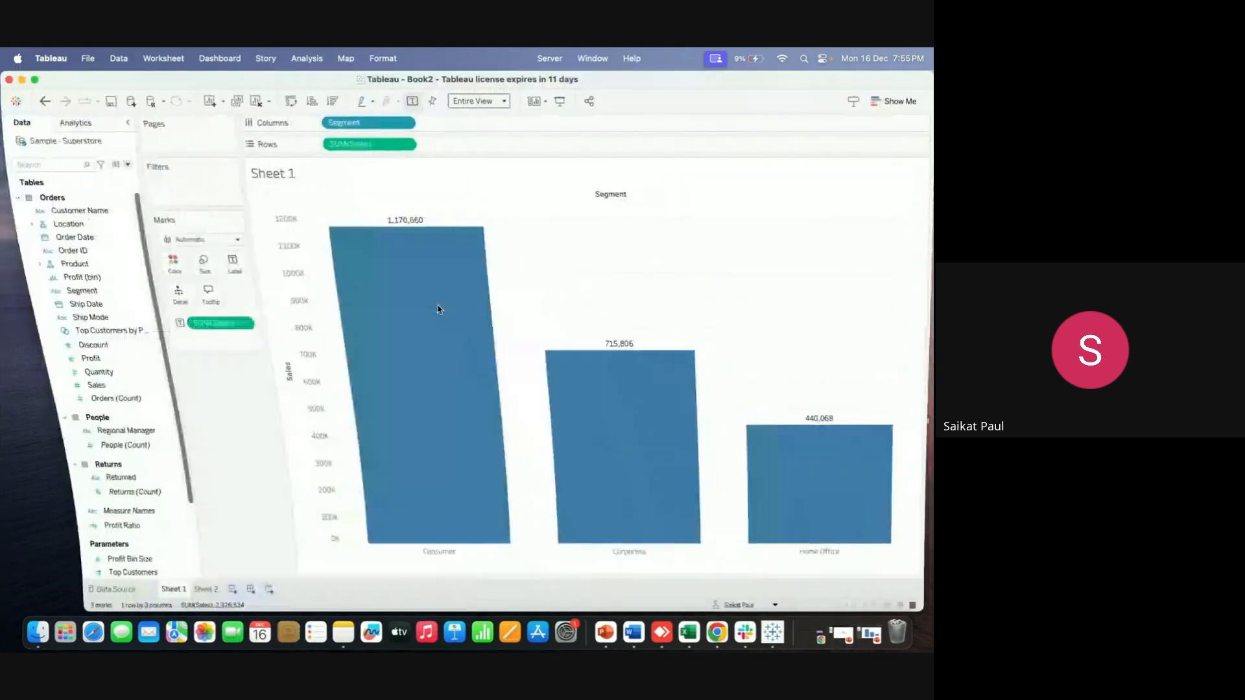
click(130, 61)
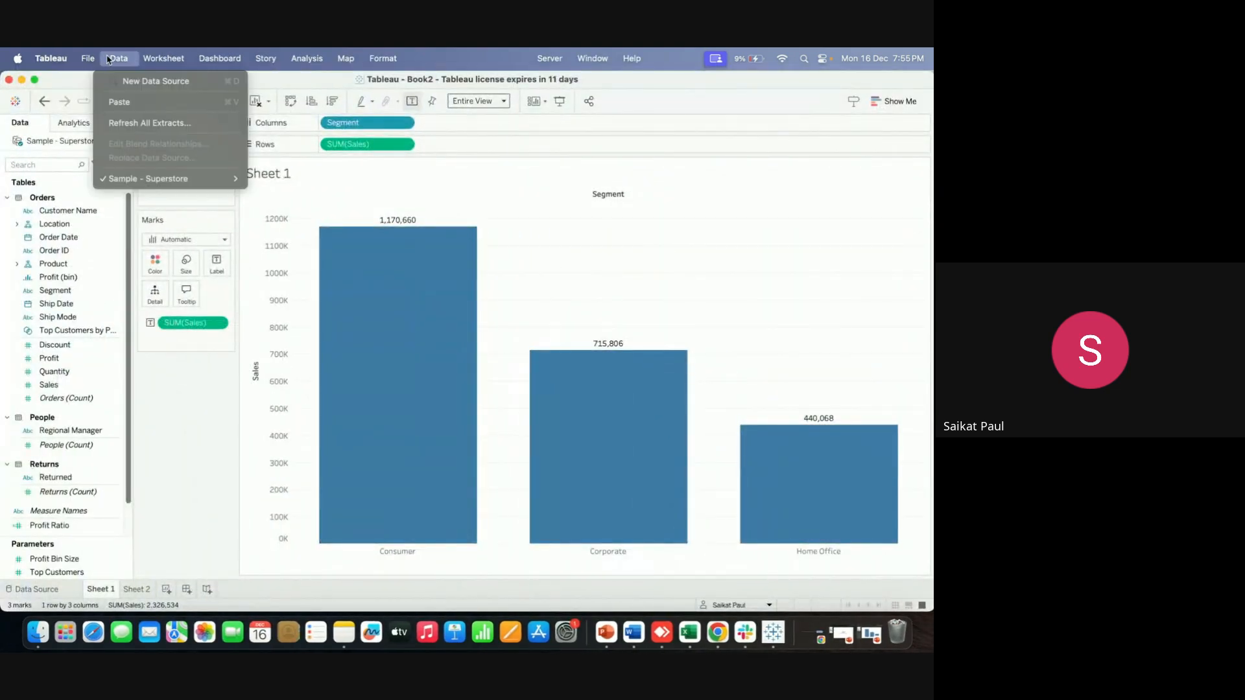
Try to print the Sheet 1 view and dismiss the message
click(84, 61)
click(84, 62)
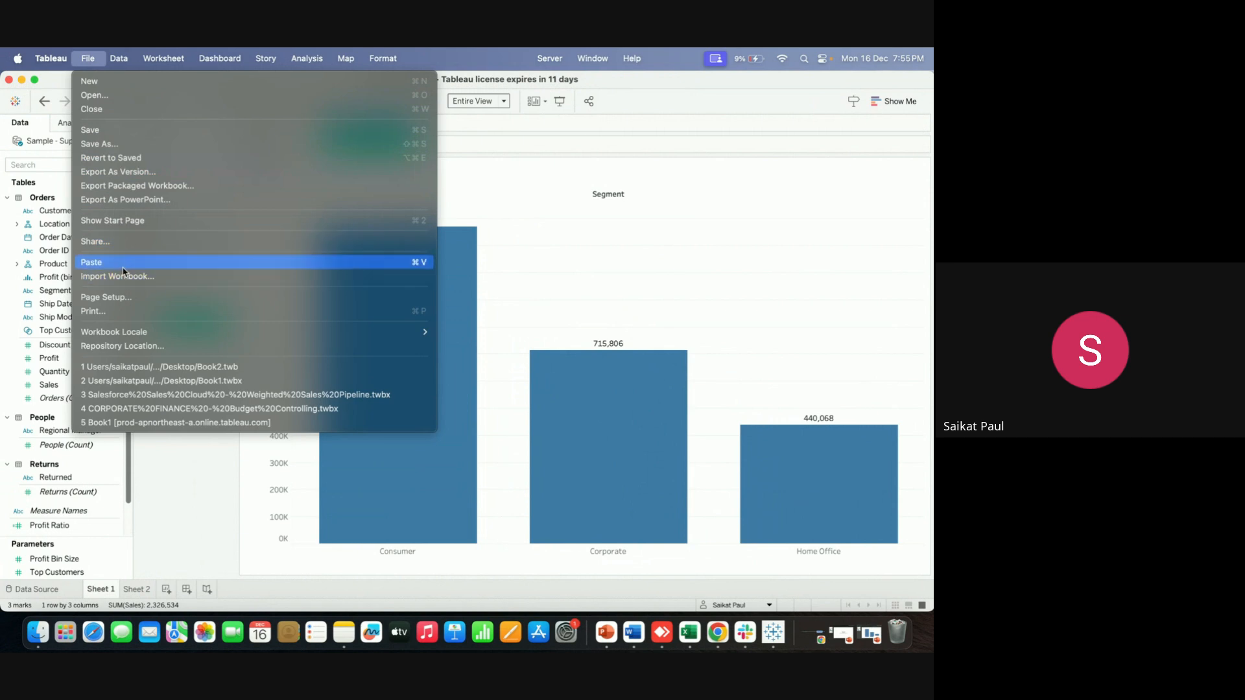
click(123, 312)
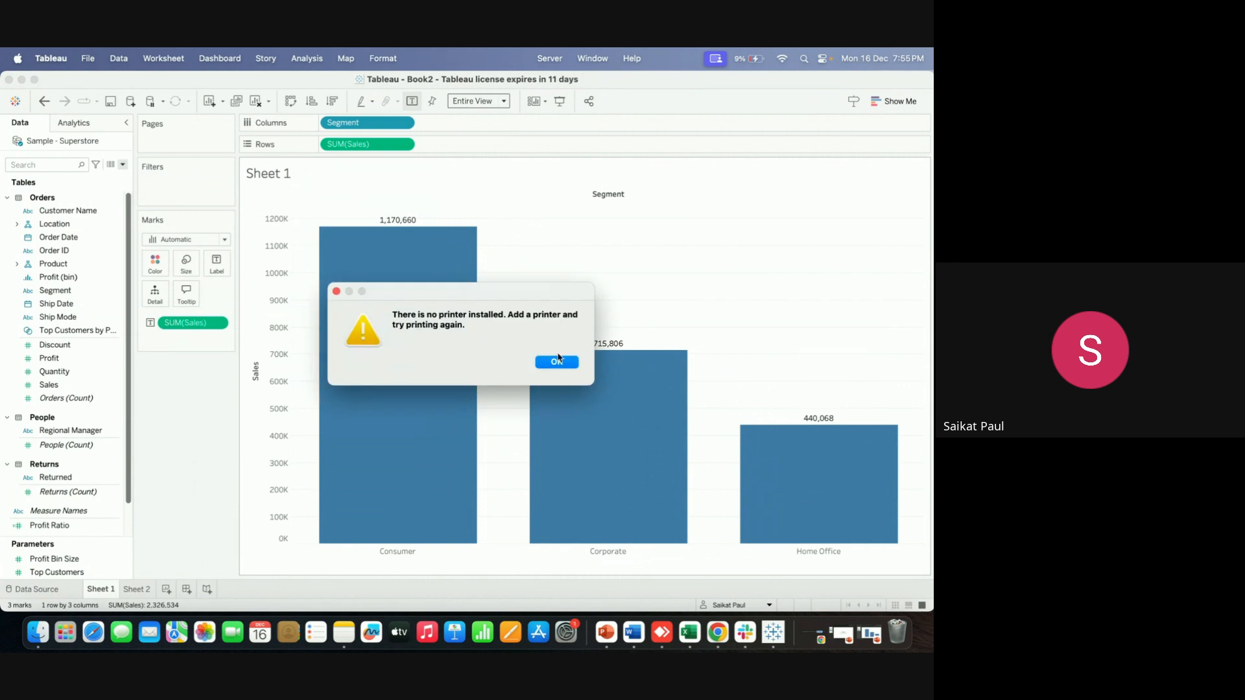
click(557, 363)
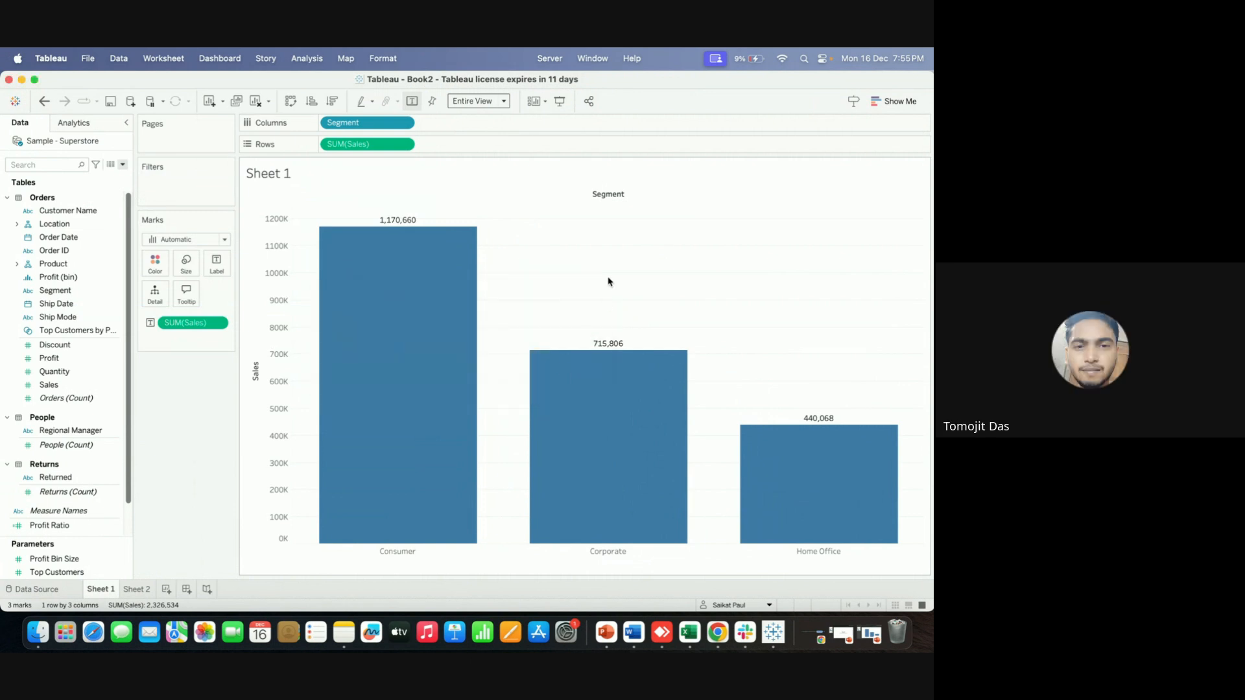
View the file formats offered for saving a copy of the workbook, then cancel without saving
click(88, 60)
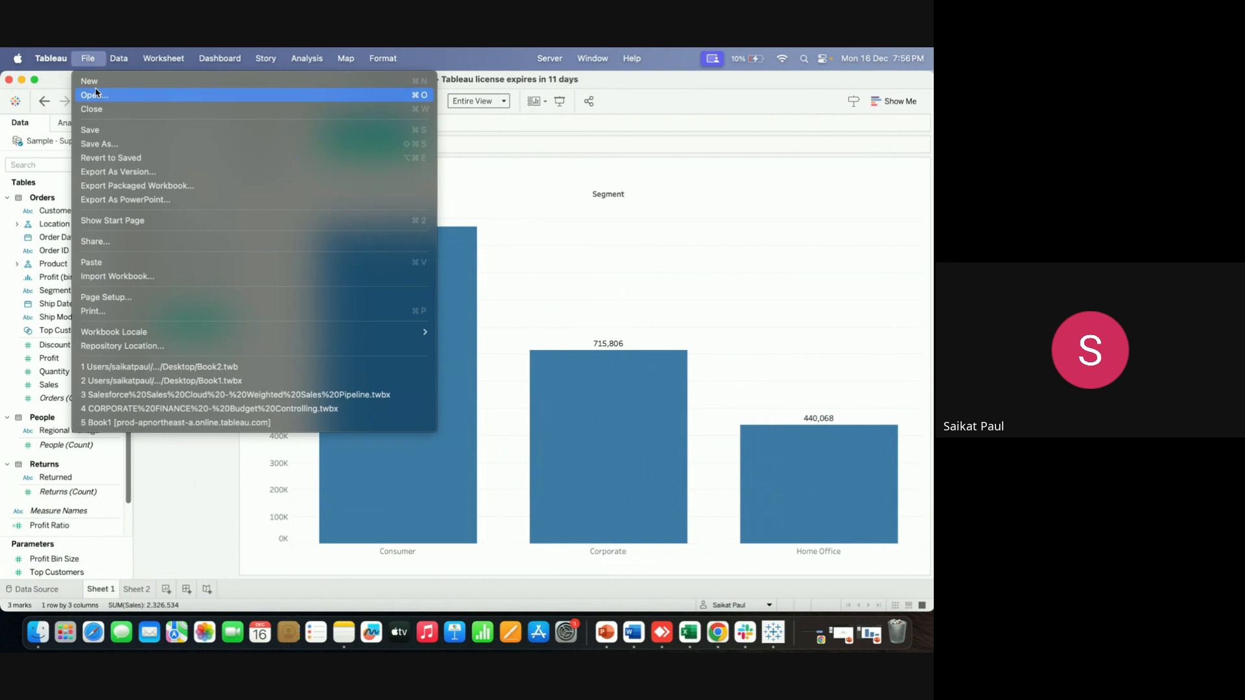
click(98, 144)
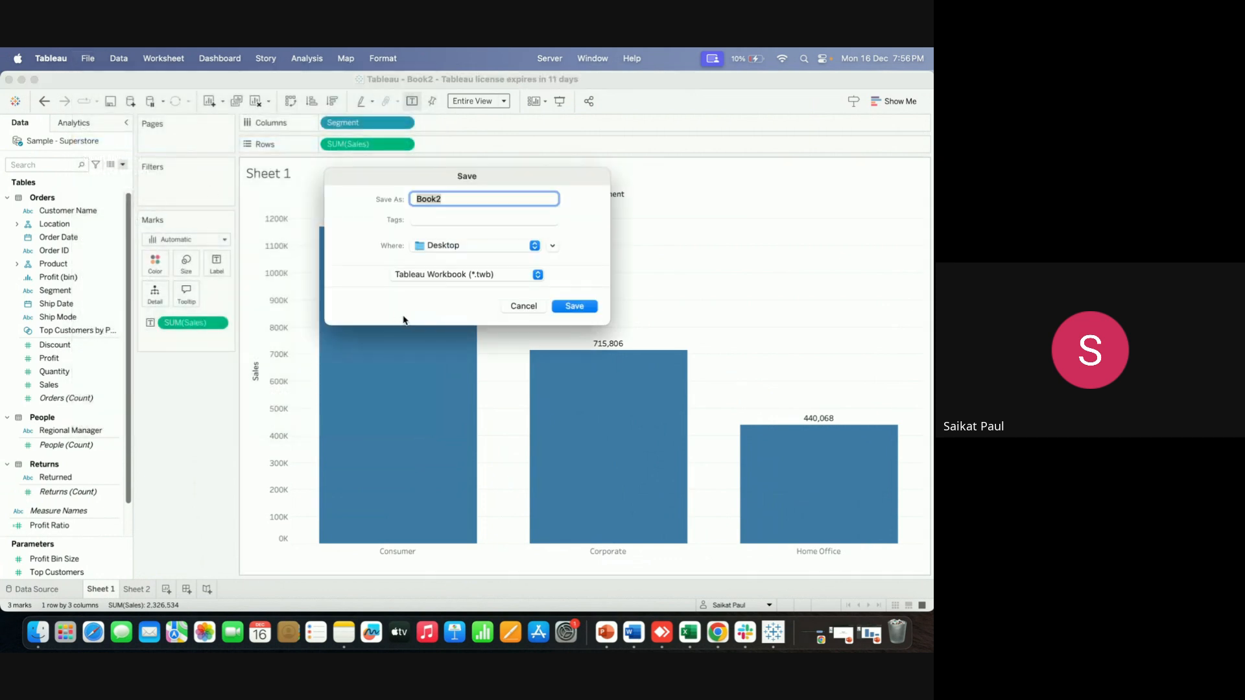
click(519, 280)
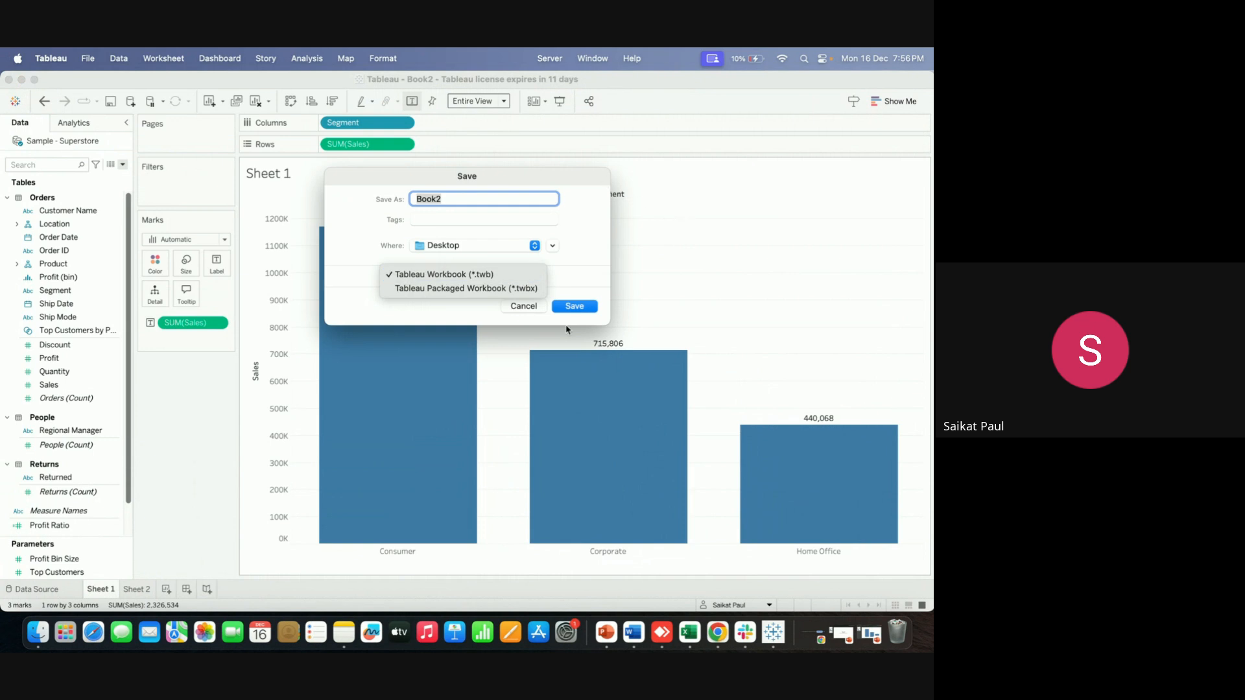
click(534, 310)
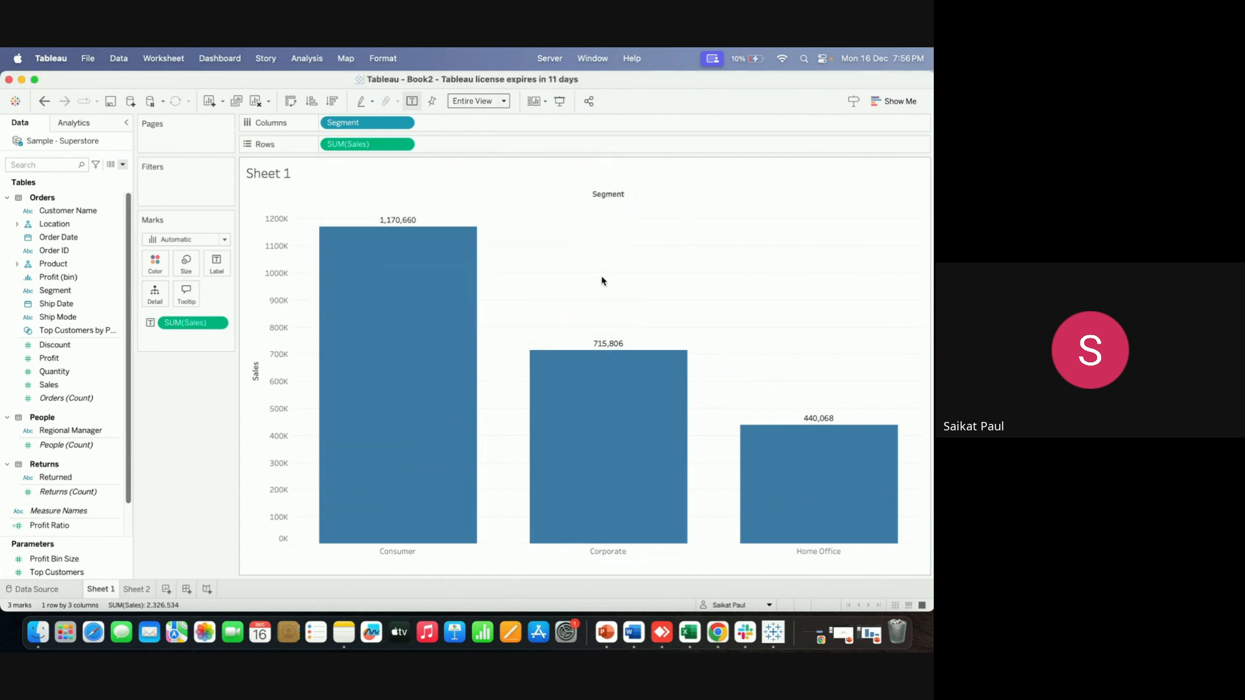
key(super+Tab)
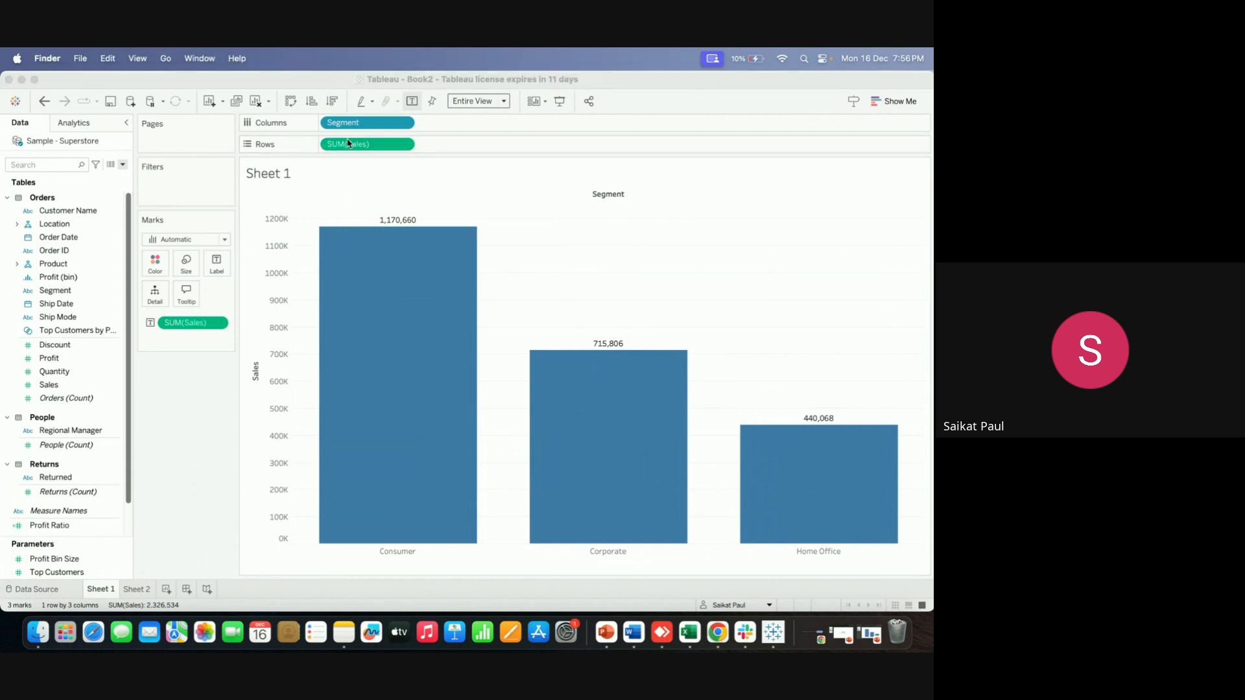
click(83, 59)
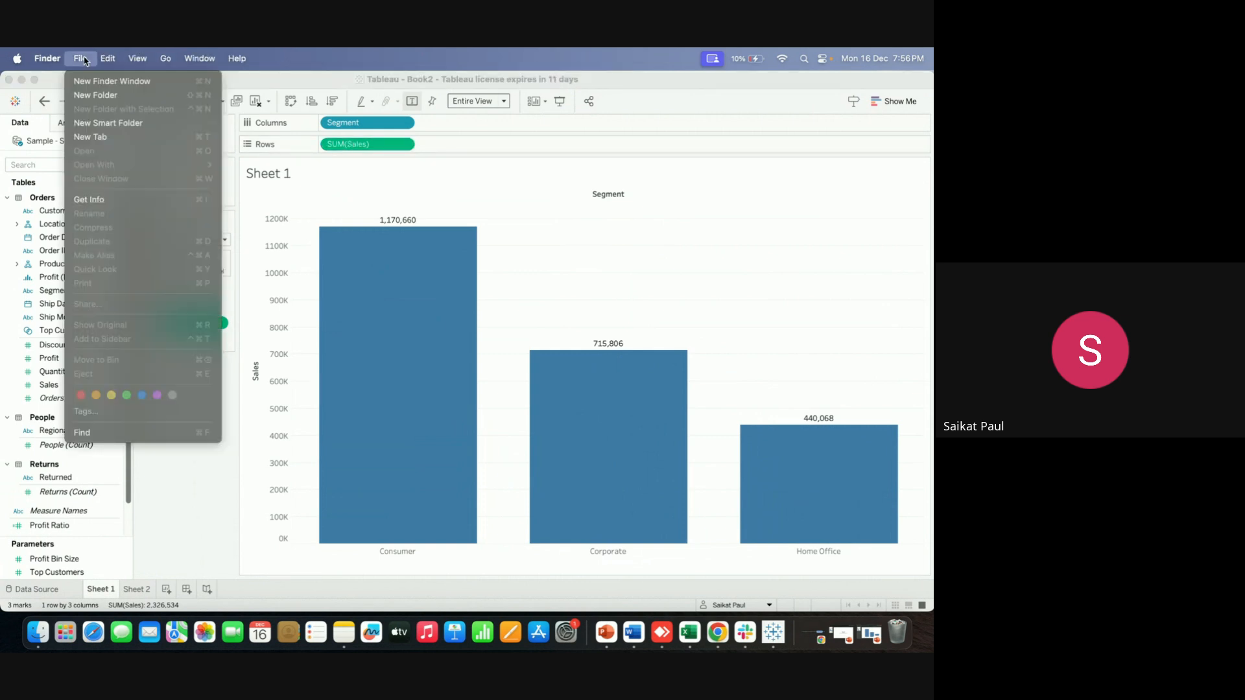
mouse_move(100, 61)
click(628, 238)
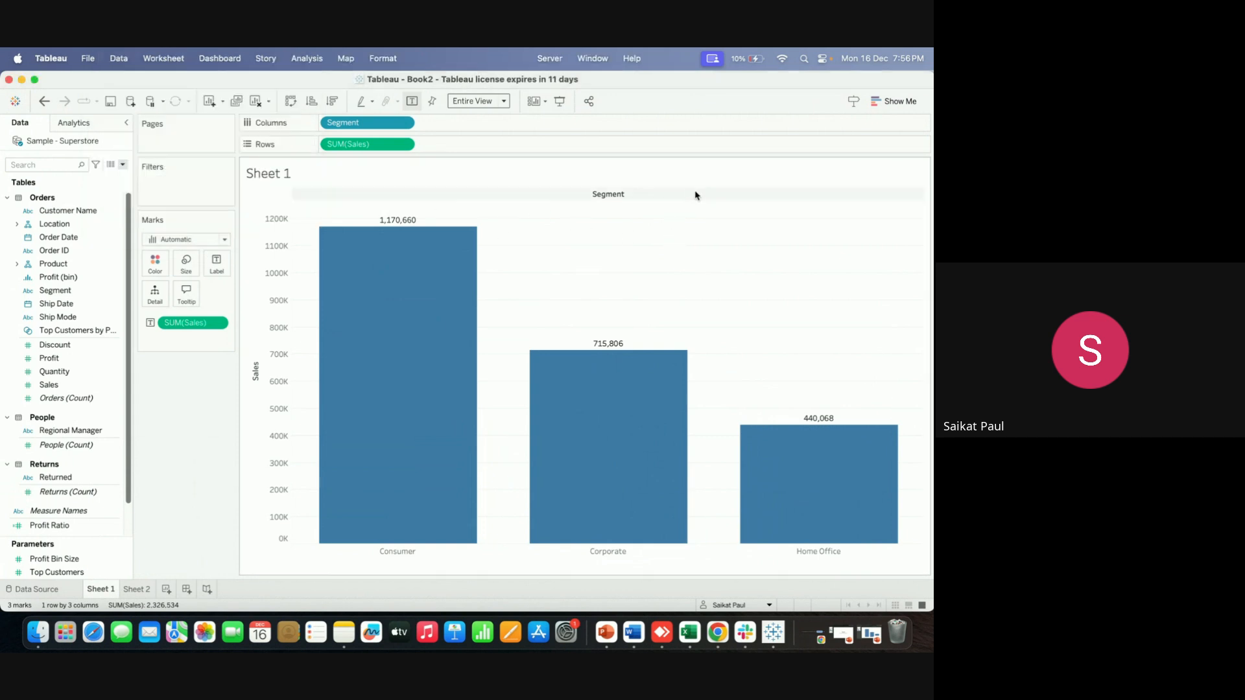
Review the available File, Worksheet, Dashboard, Story, Map, Window and Help commands, and the options of the Segment header
click(125, 61)
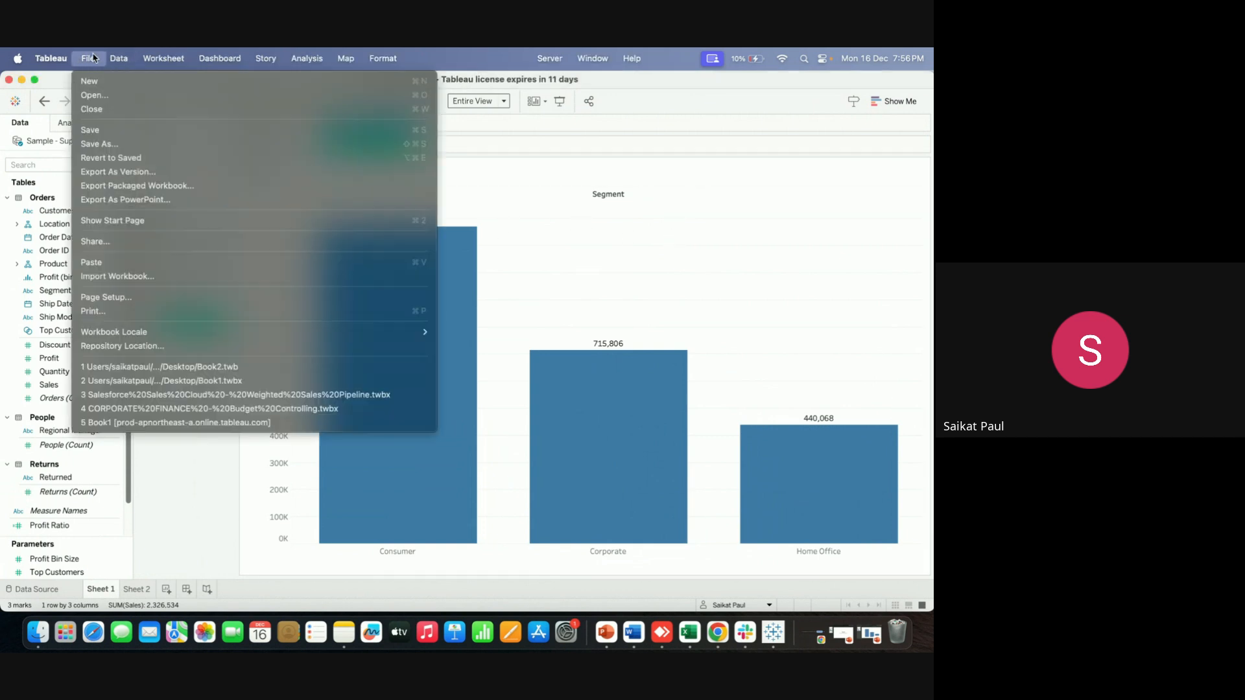
click(87, 59)
click(87, 59)
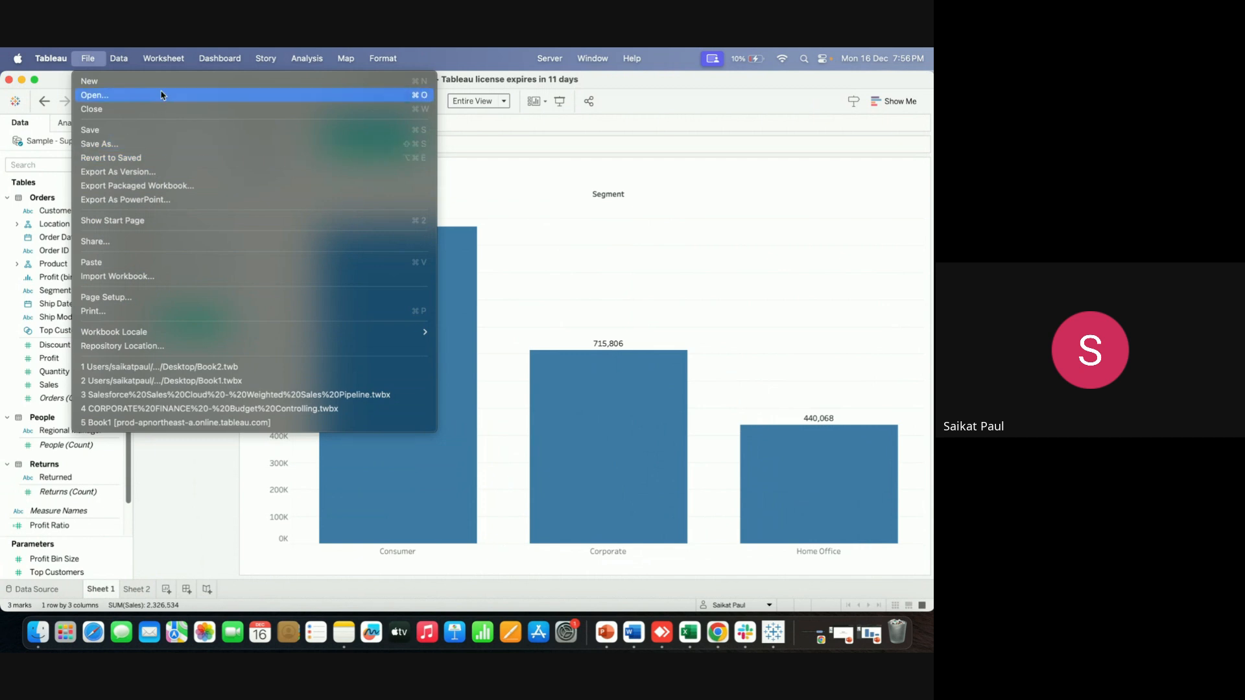
mouse_move(126, 66)
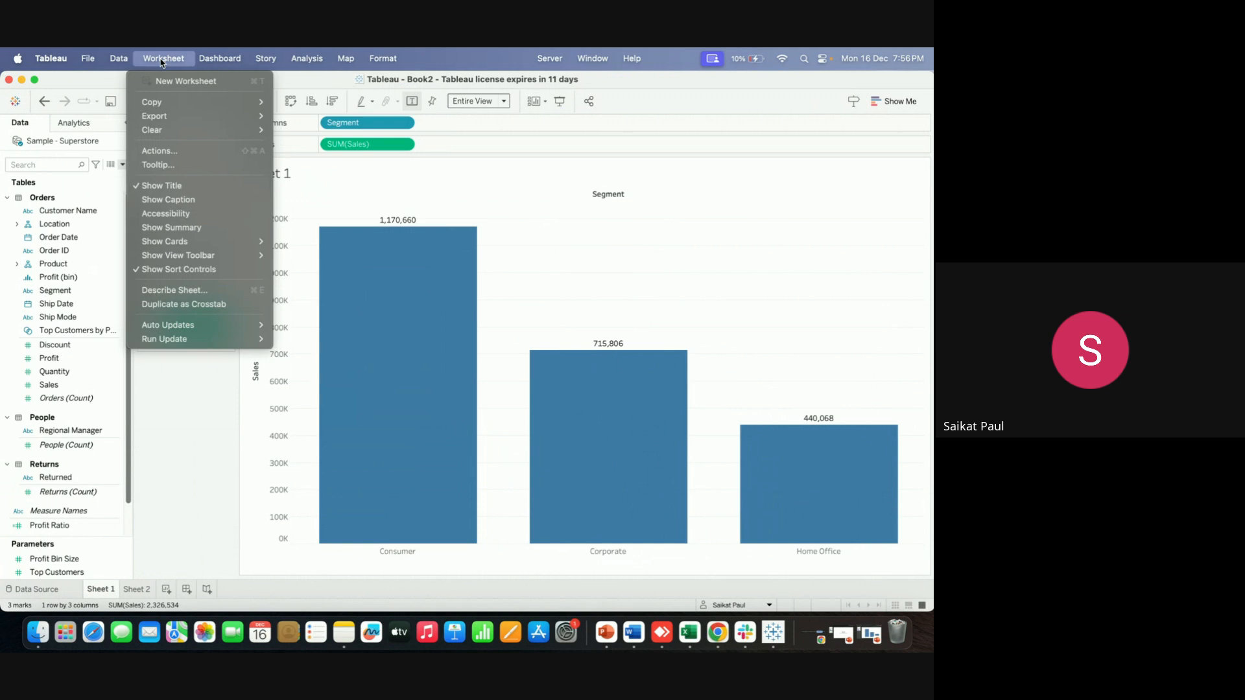
mouse_move(212, 63)
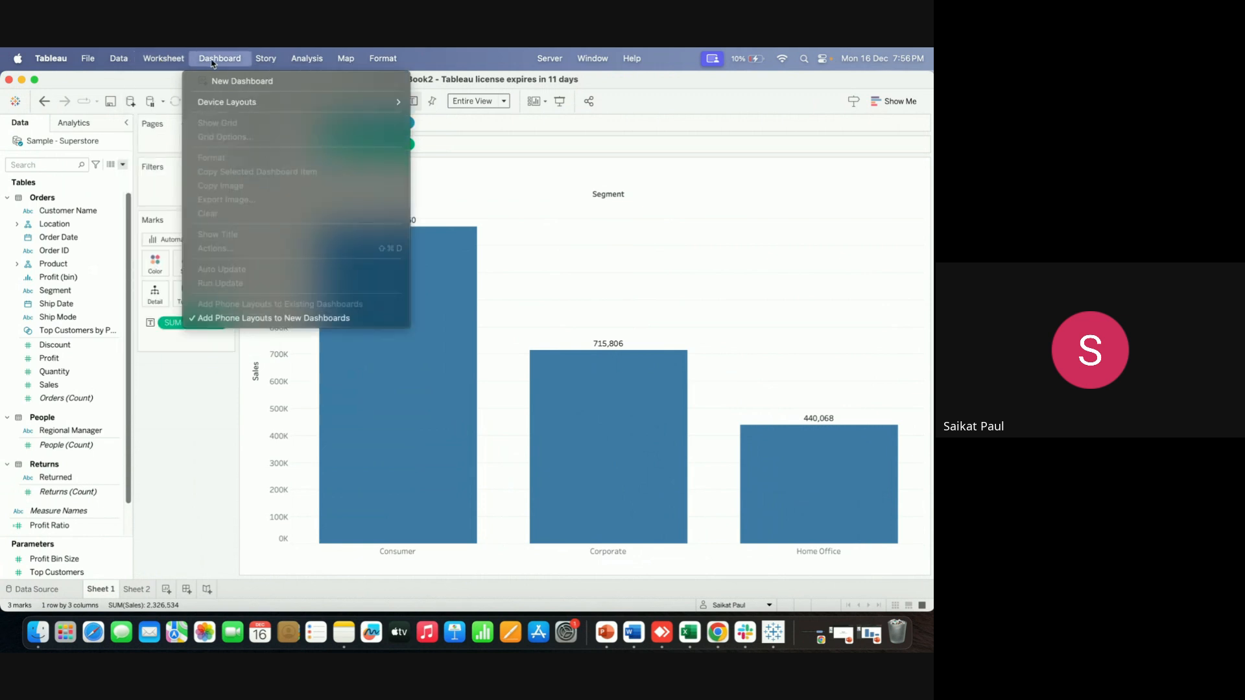
mouse_move(266, 60)
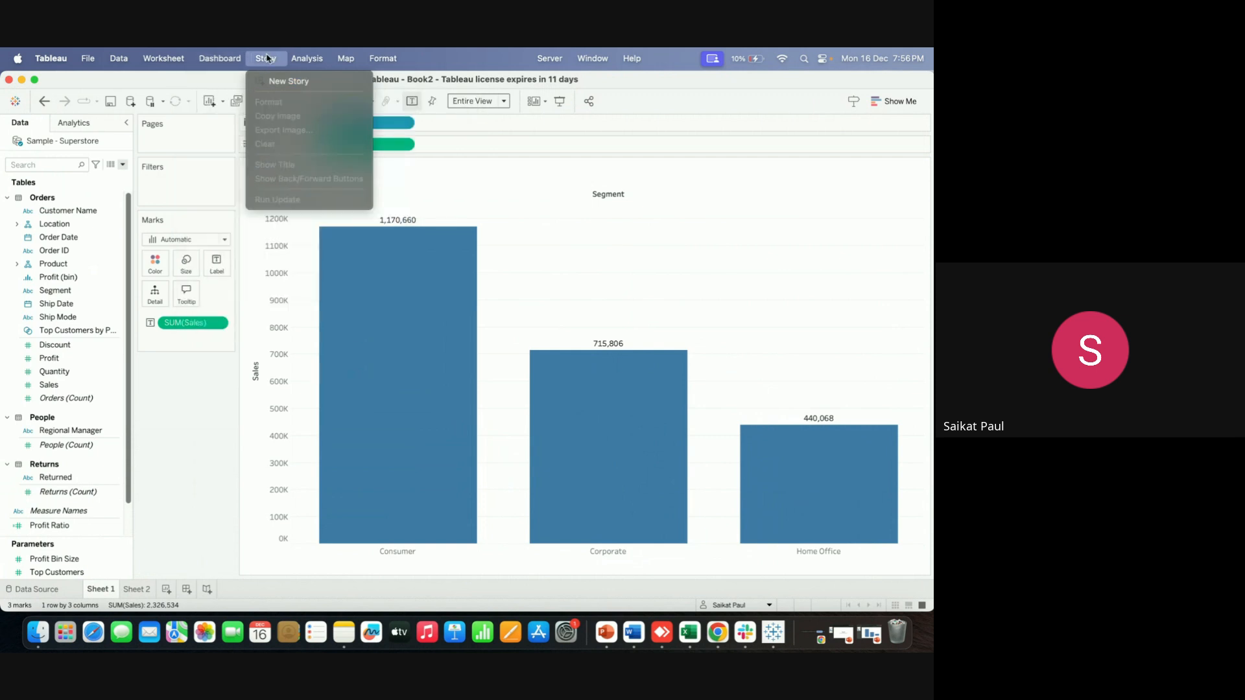
mouse_move(306, 59)
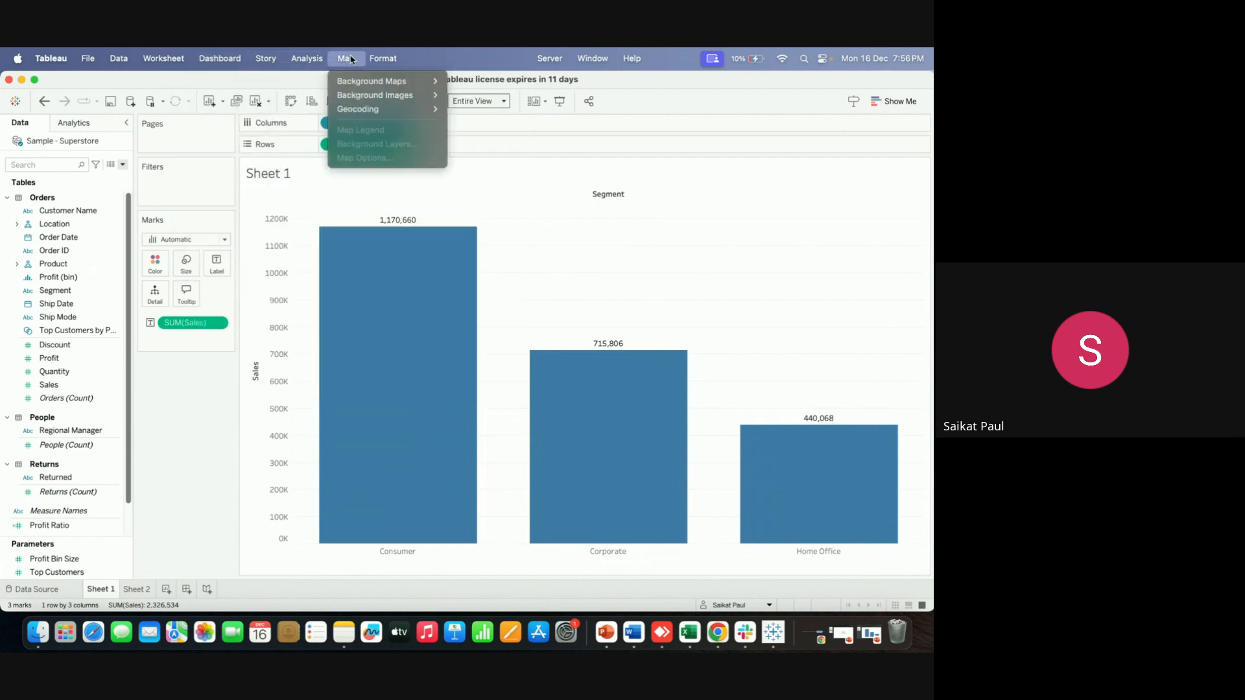
click(389, 60)
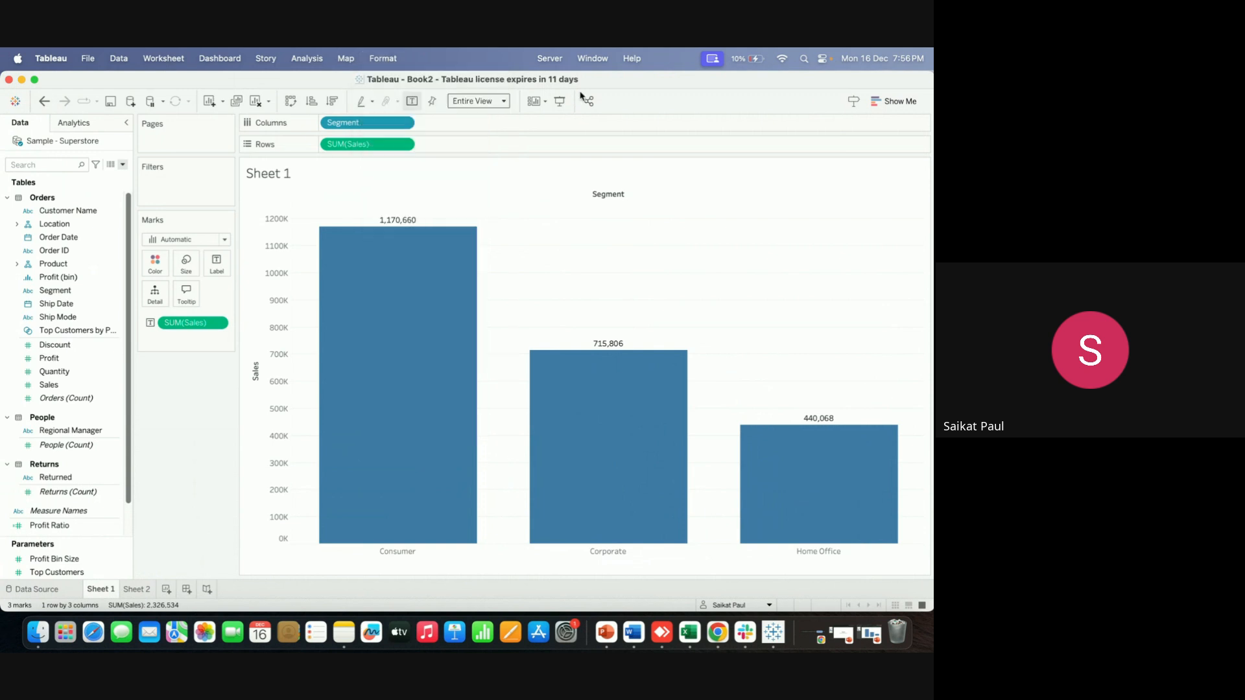
click(542, 62)
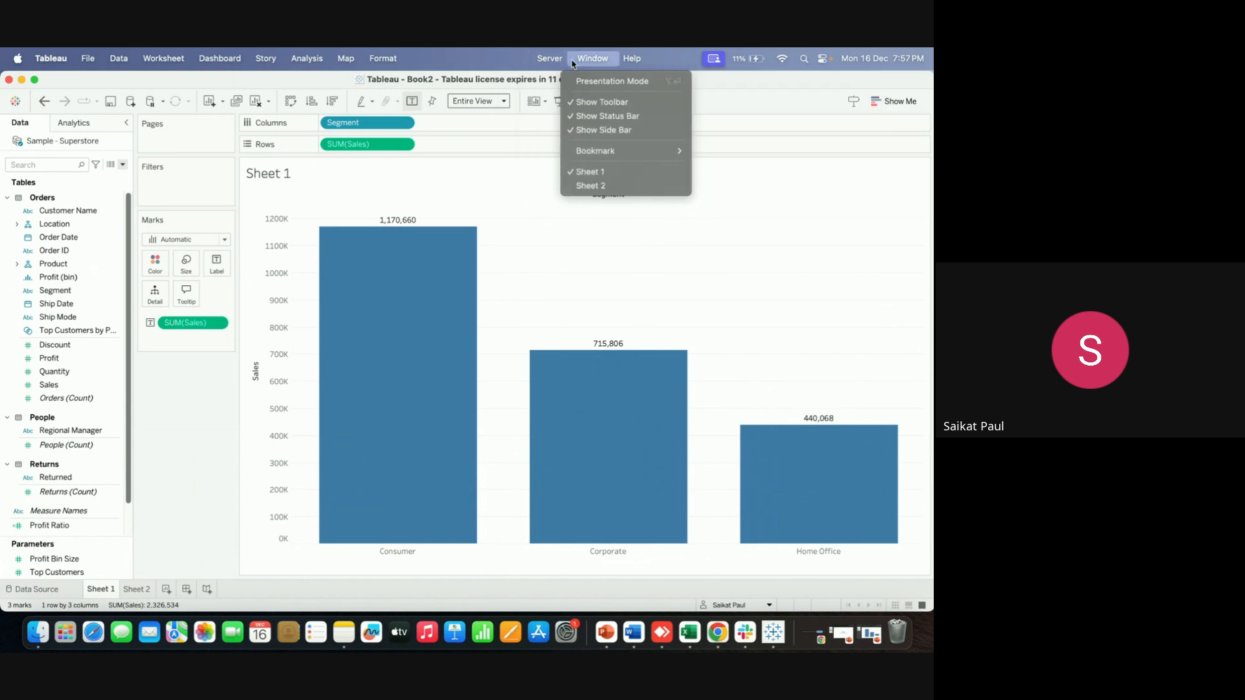
mouse_move(634, 63)
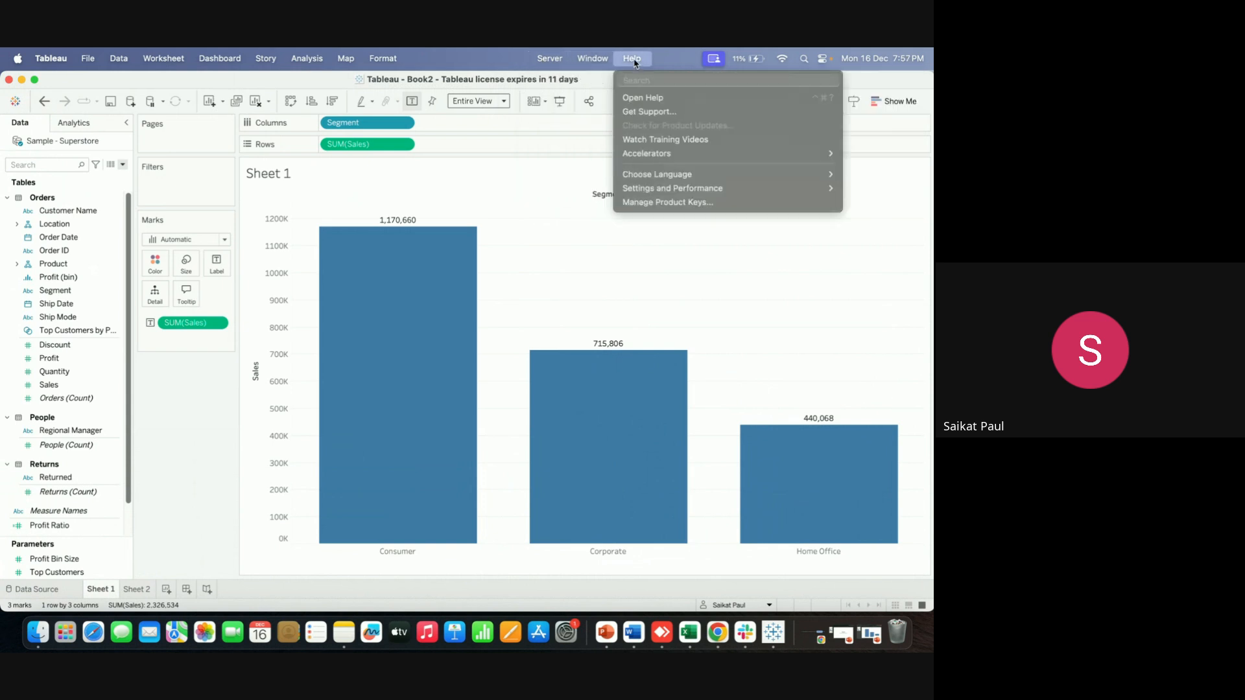
right_click(519, 196)
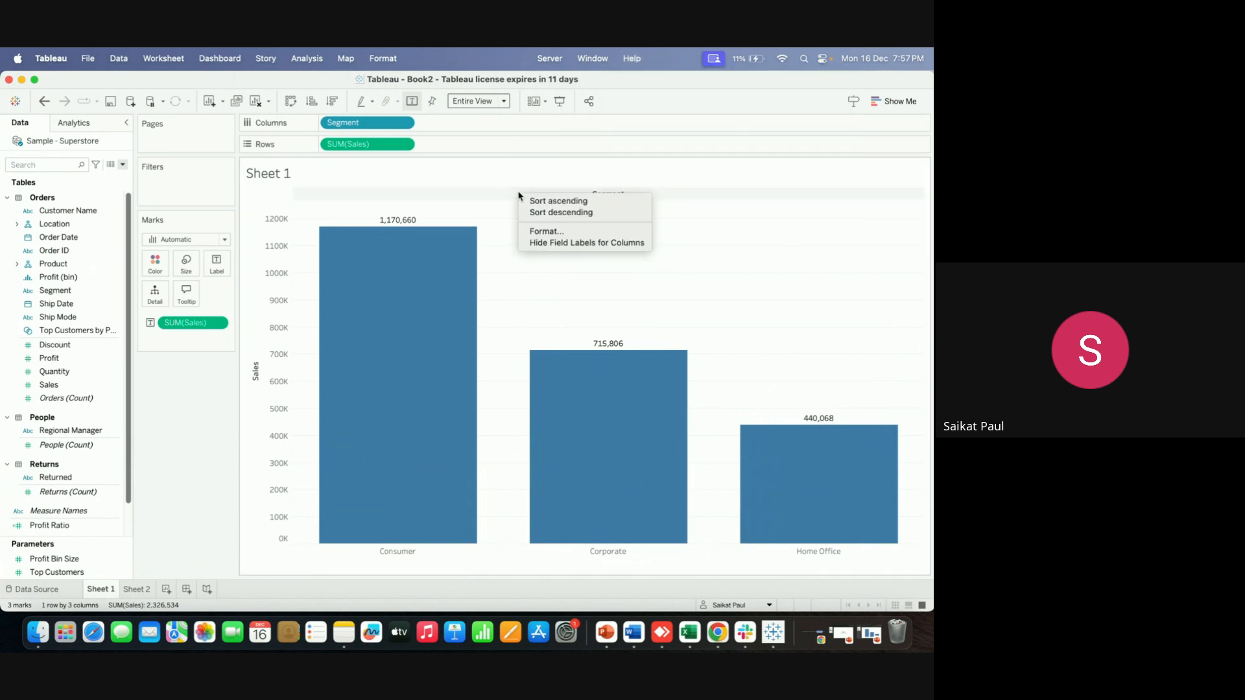
click(752, 186)
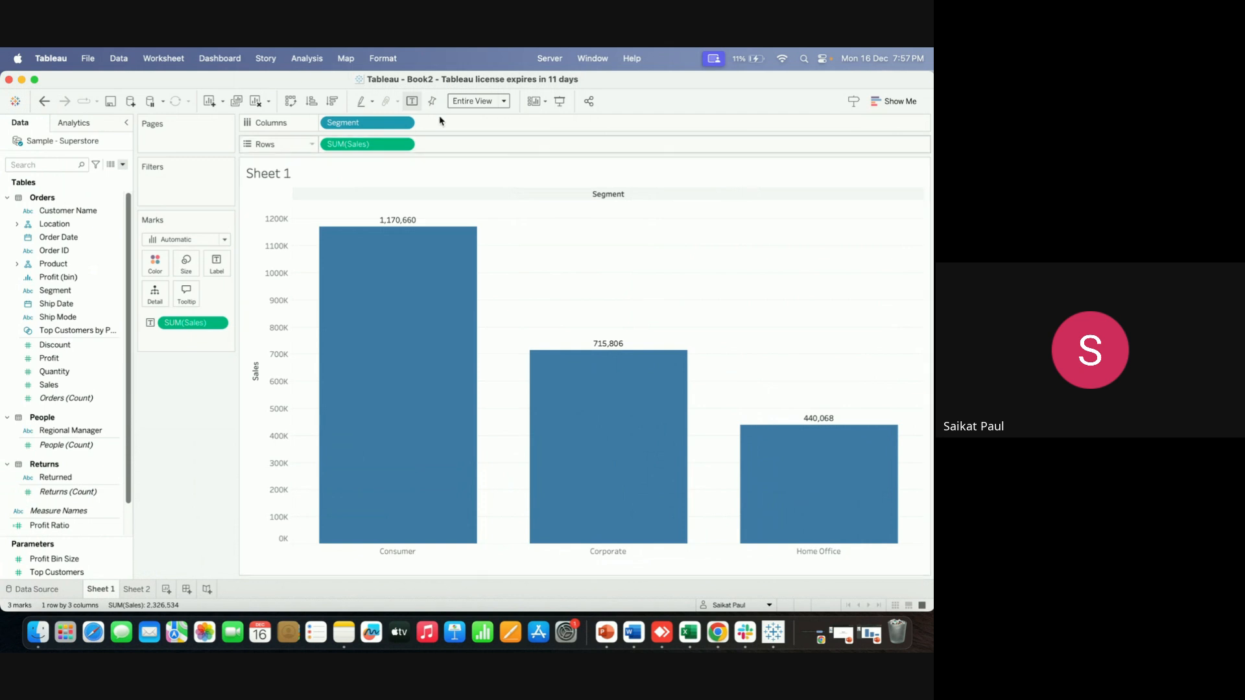
Look through the Orders, People and Returns fields and the generated fields of Sample - Superstore
click(111, 104)
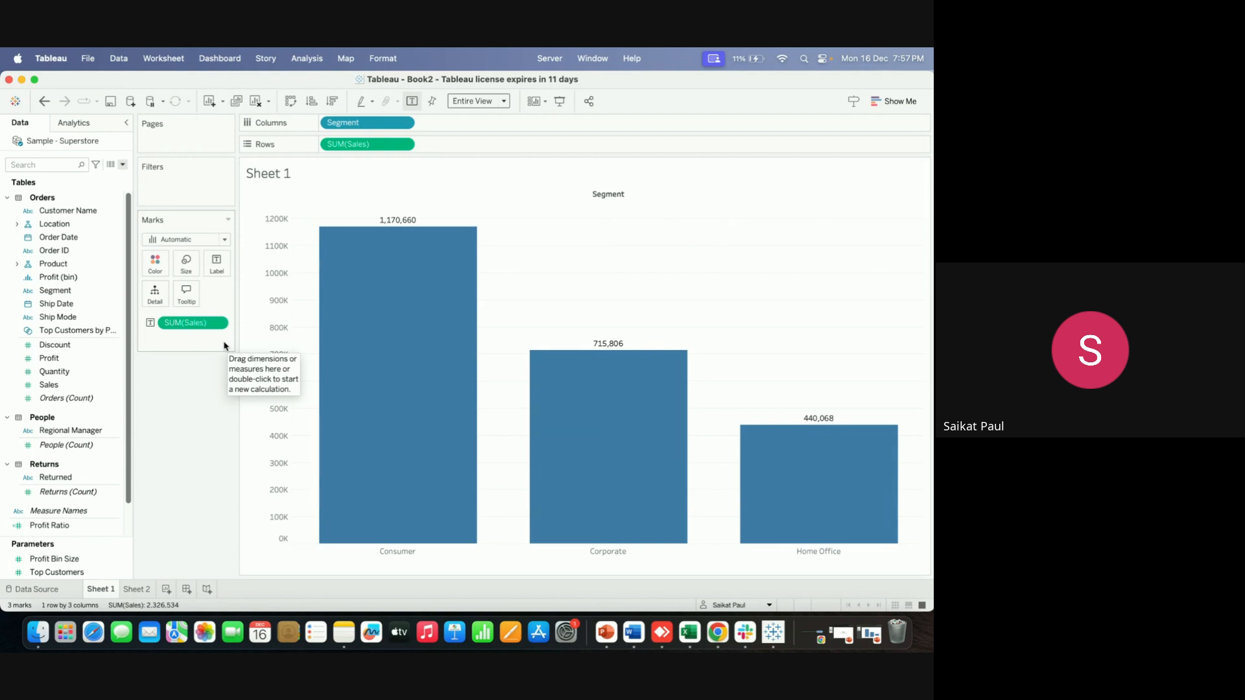
scroll(73, 496, down, 2)
click(73, 499)
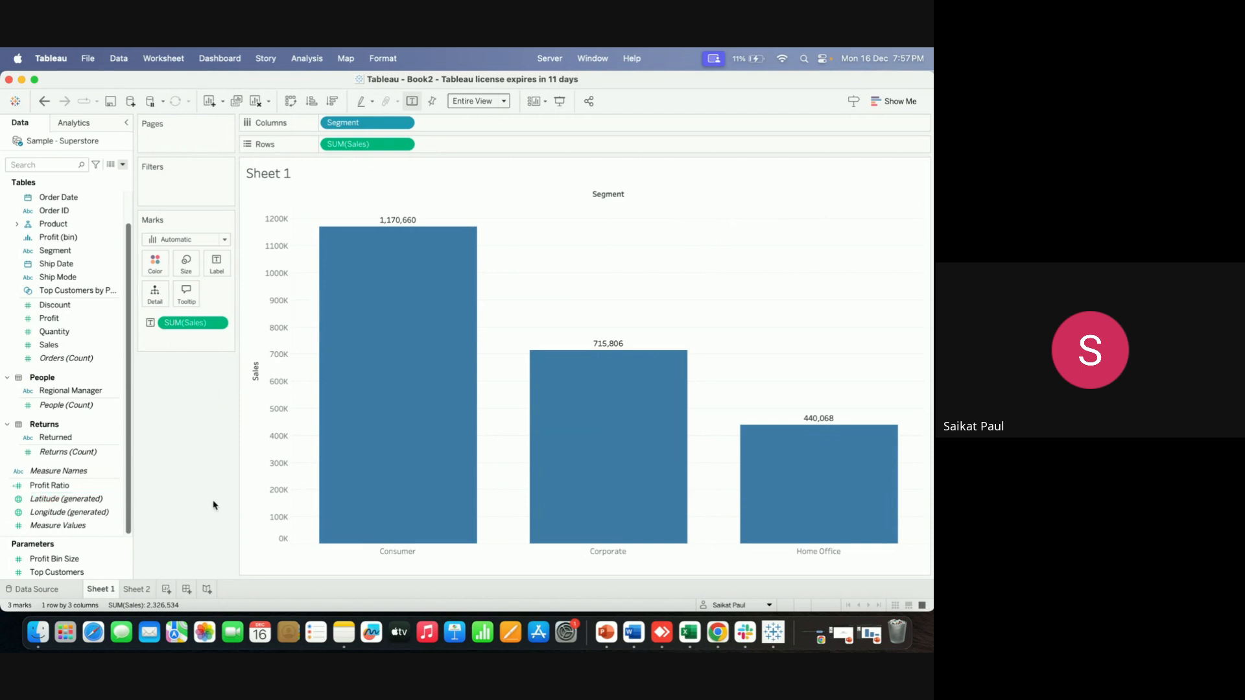
scroll(83, 499, up, 2)
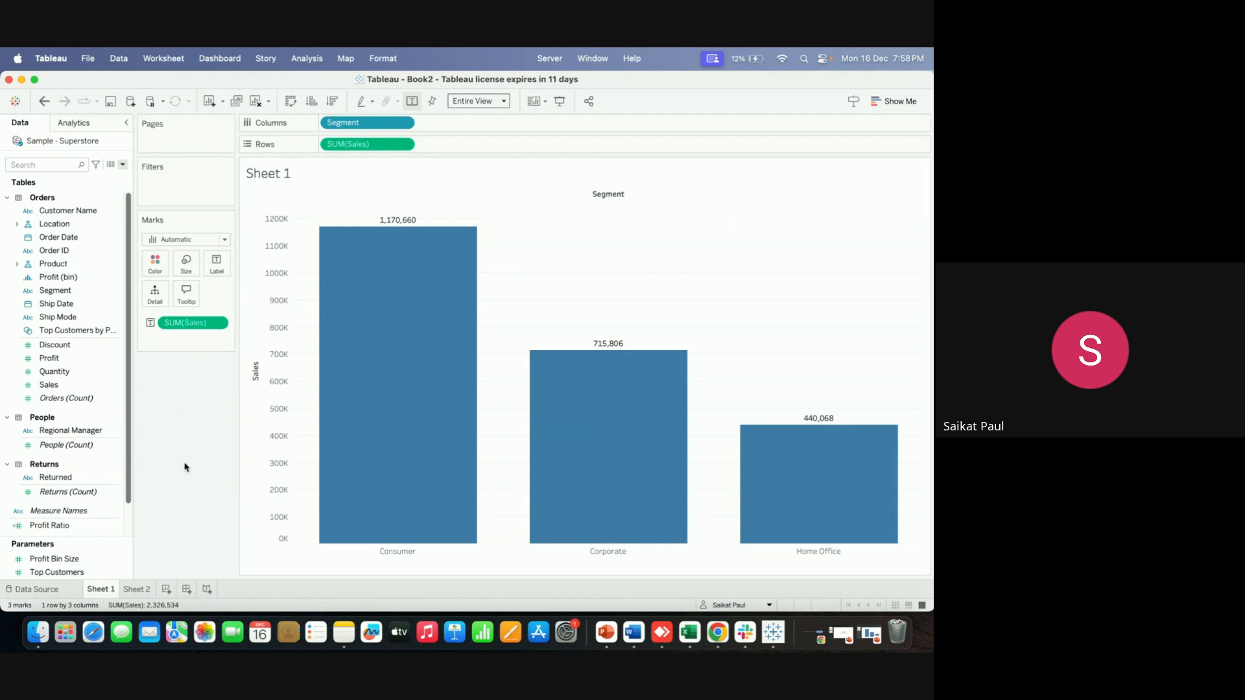
View the blank calculated field editor and close it without creating a field
click(123, 164)
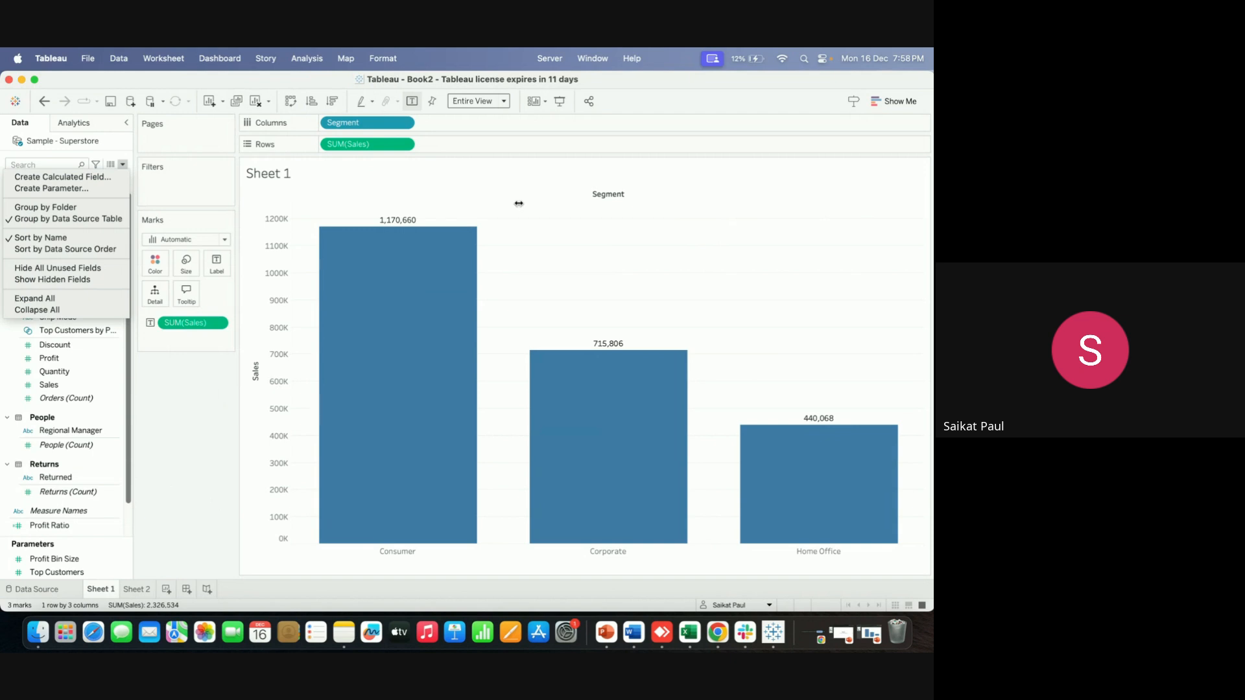
click(96, 179)
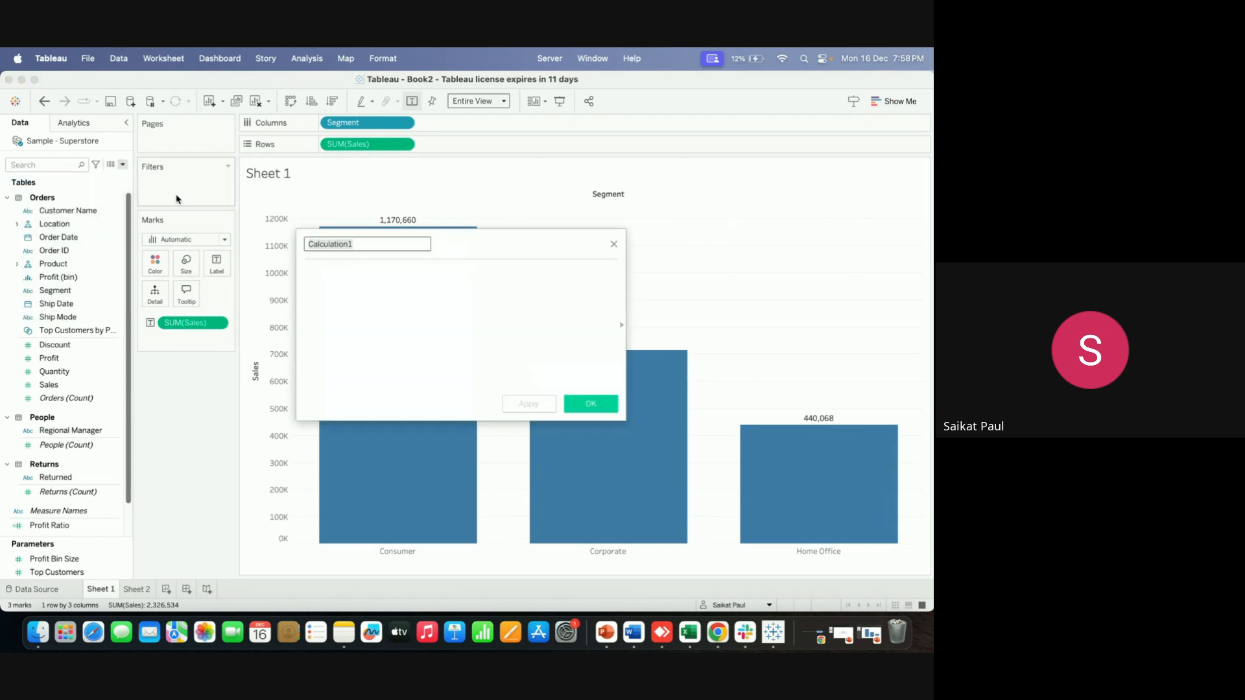
click(613, 245)
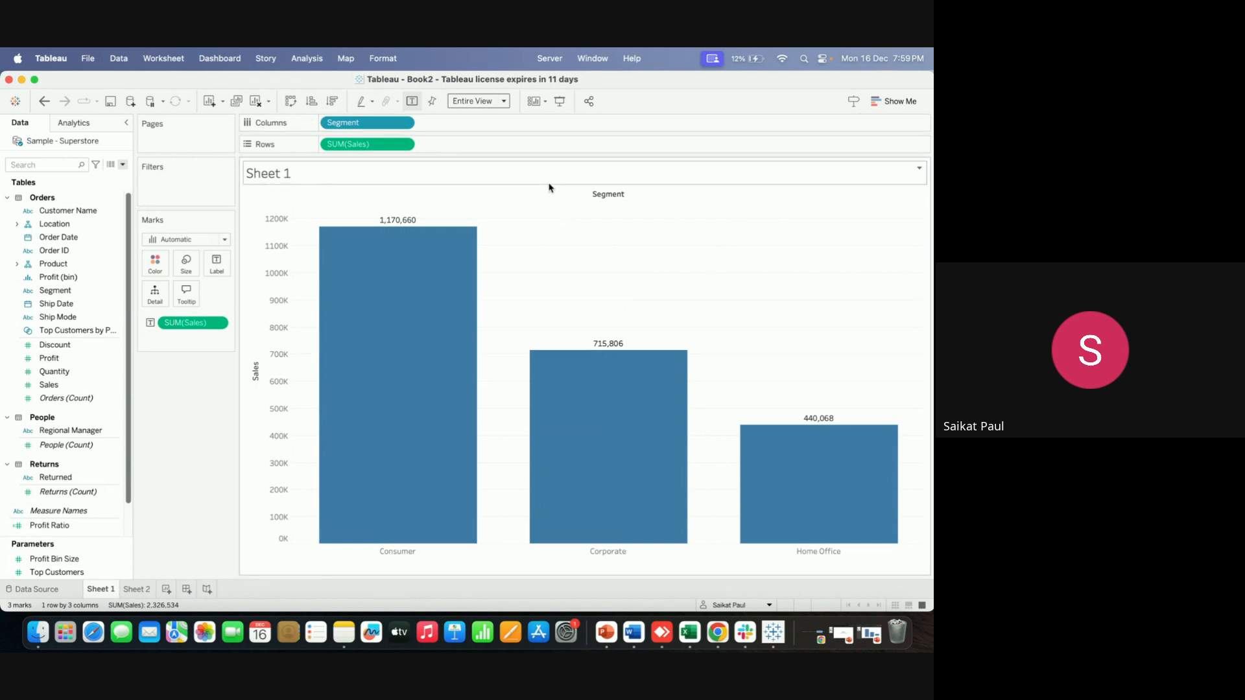
Switch to the Google Meet call in Chrome and stop presenting the screen
mouse_move(832, 489)
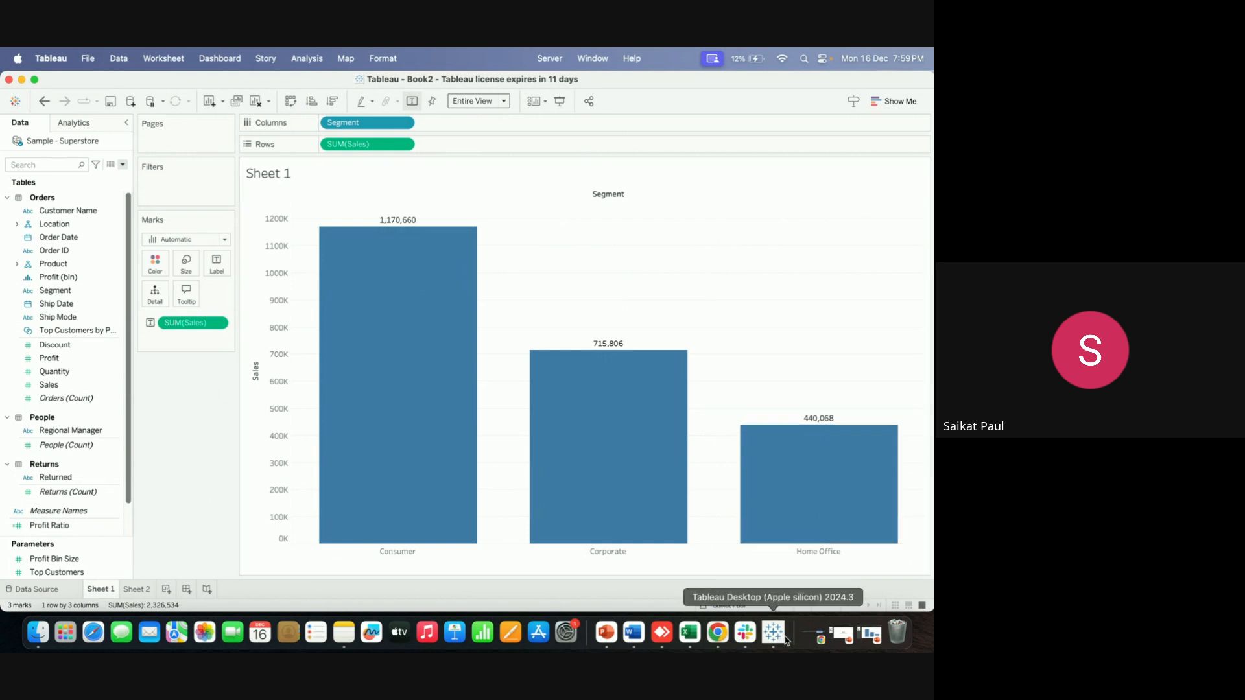
click(718, 632)
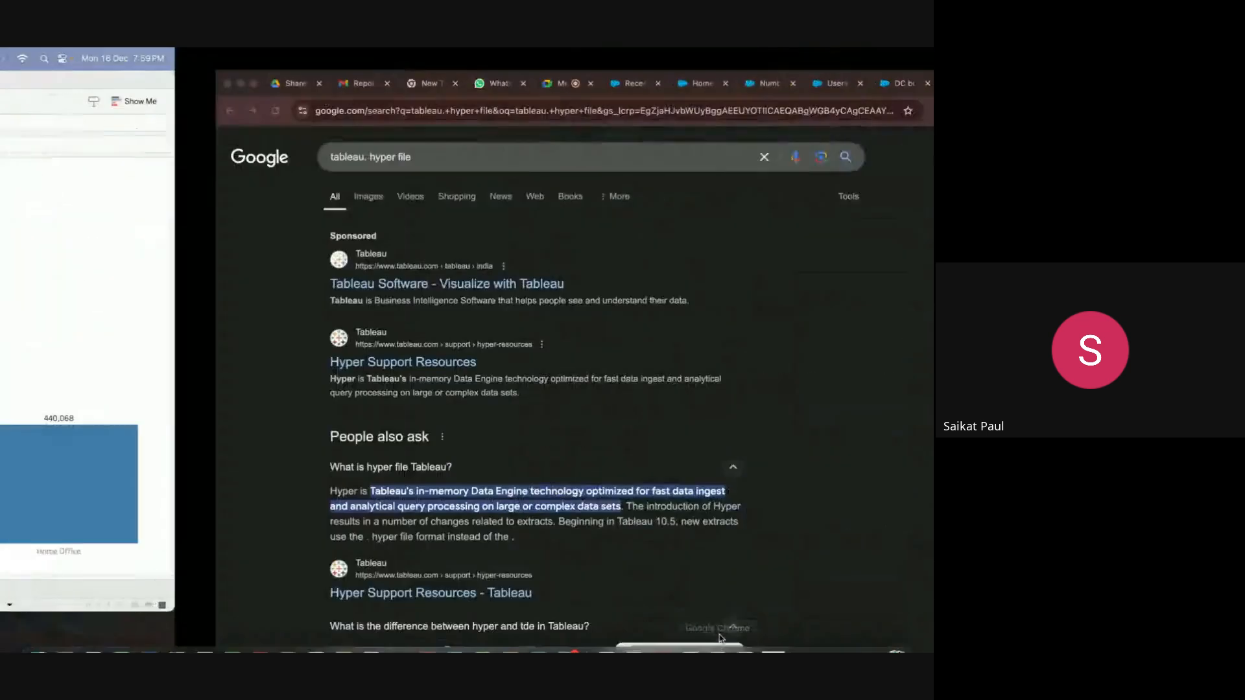
key(ctrl+Left)
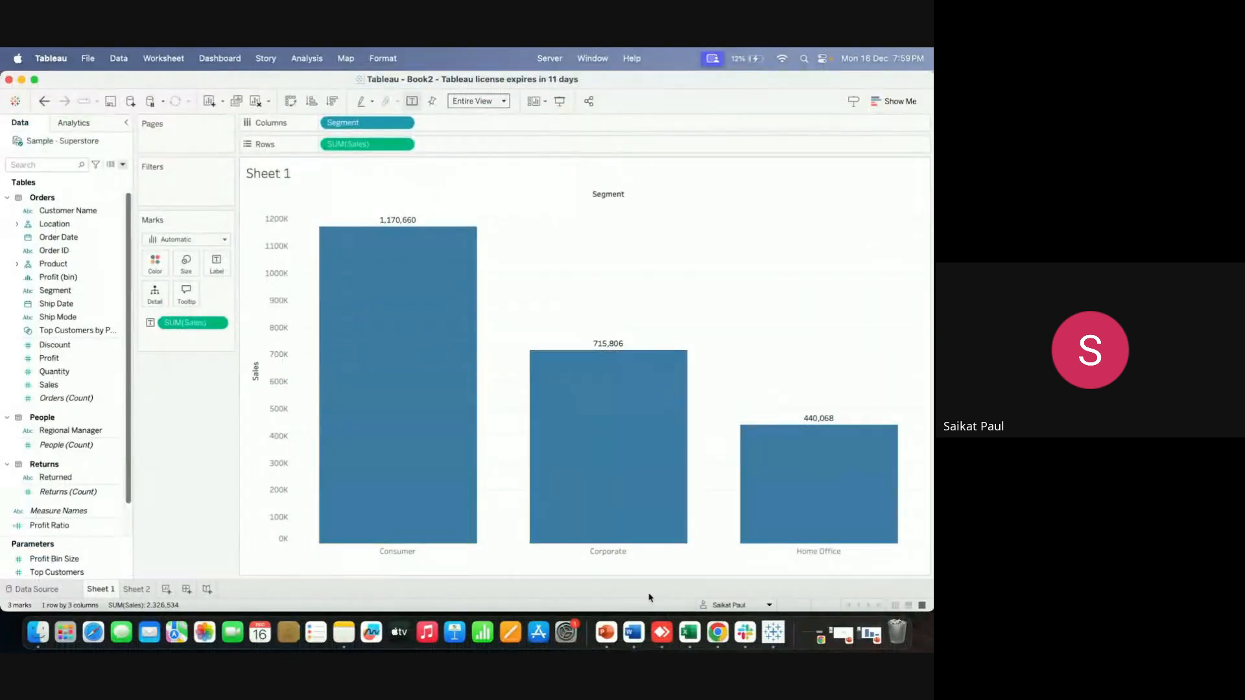
click(718, 635)
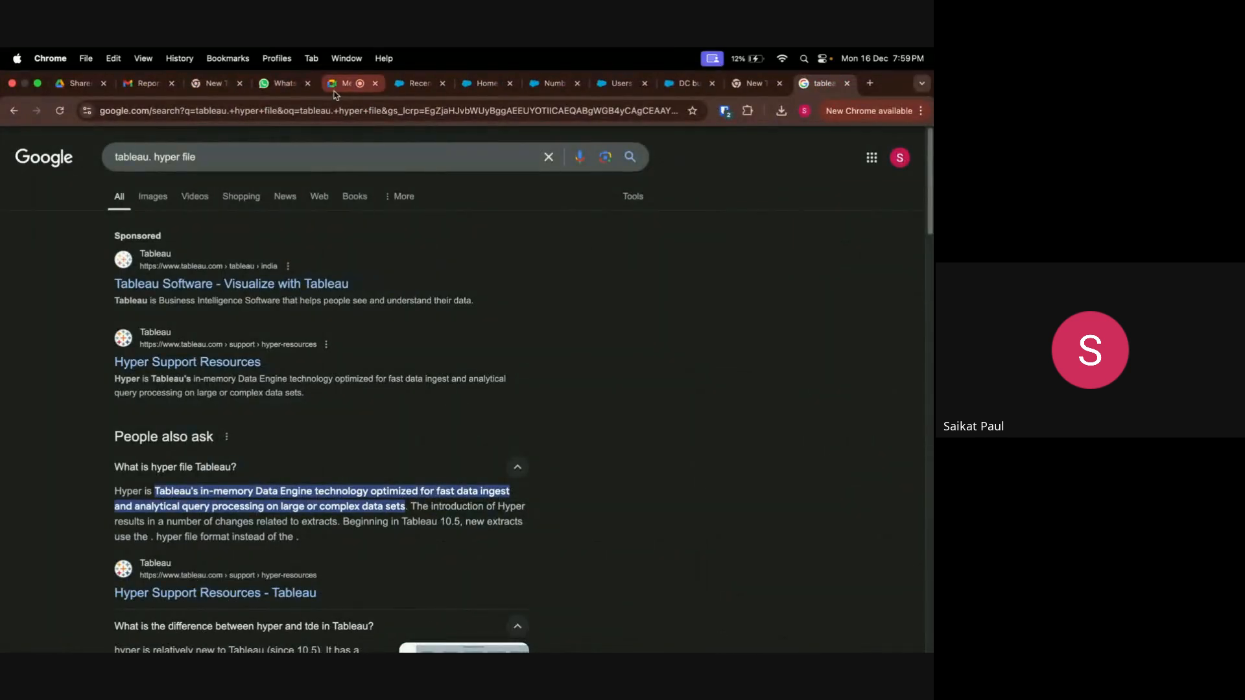
click(336, 89)
click(510, 628)
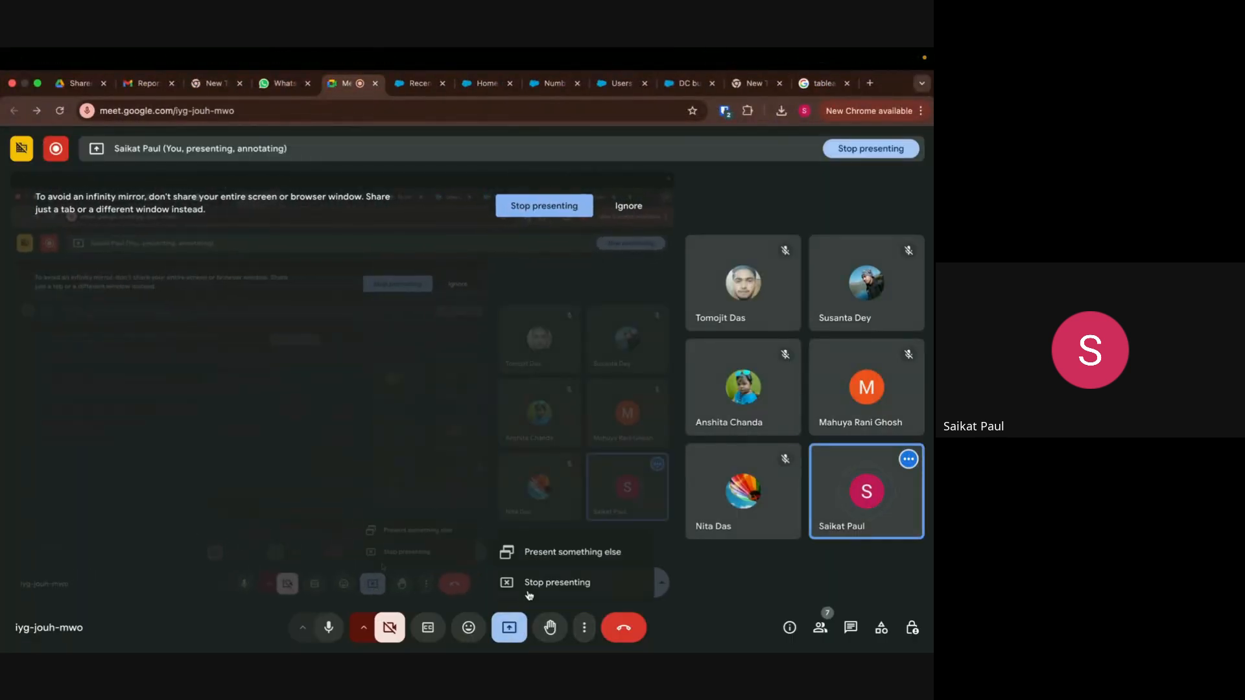
click(537, 583)
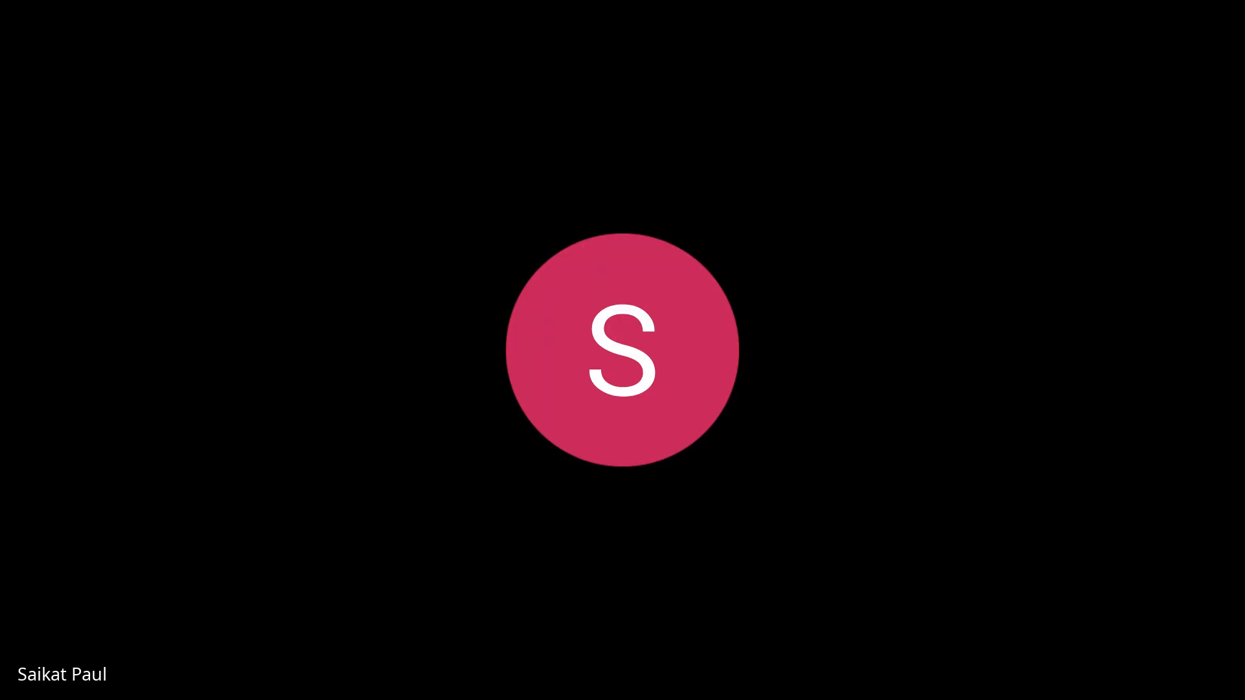
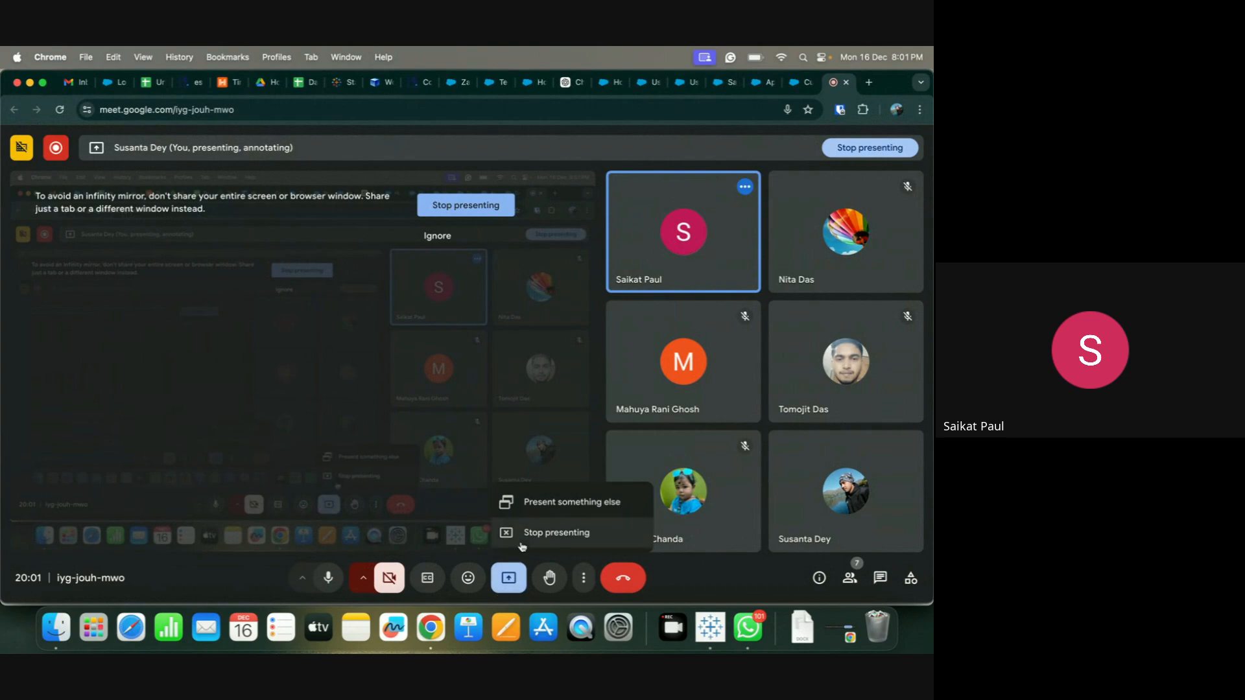
click(523, 543)
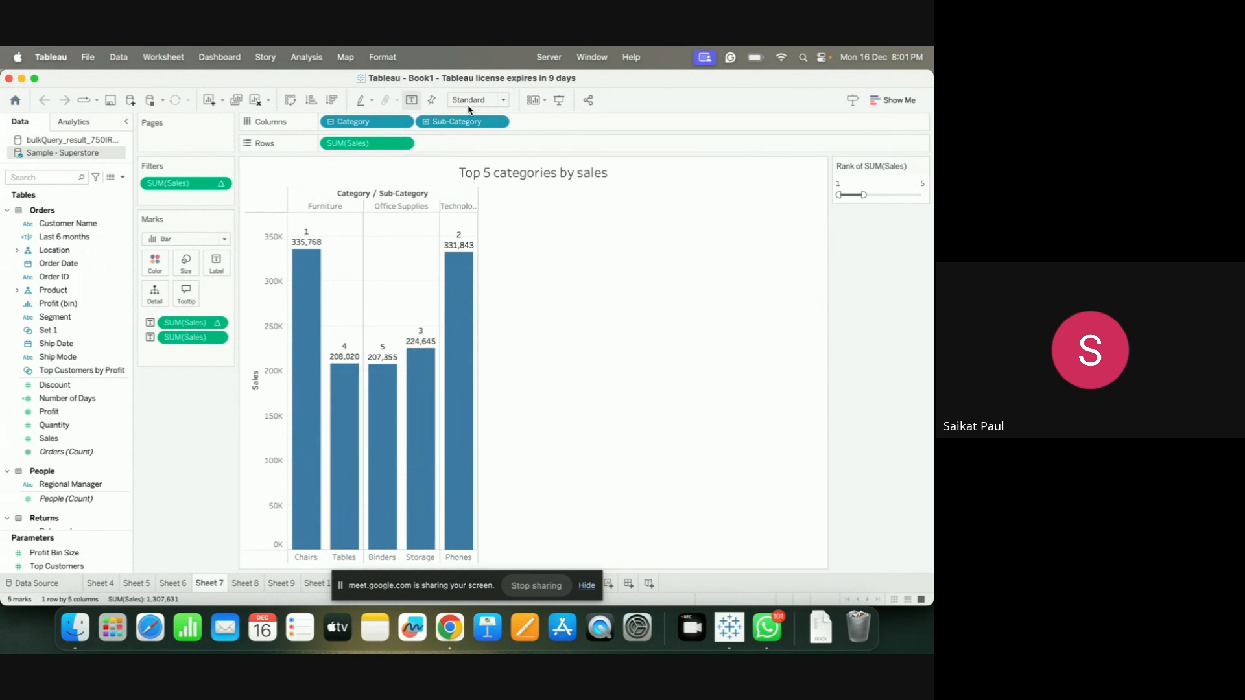
Set the Top 5 categories by sales chart to fit the Entire View
click(500, 101)
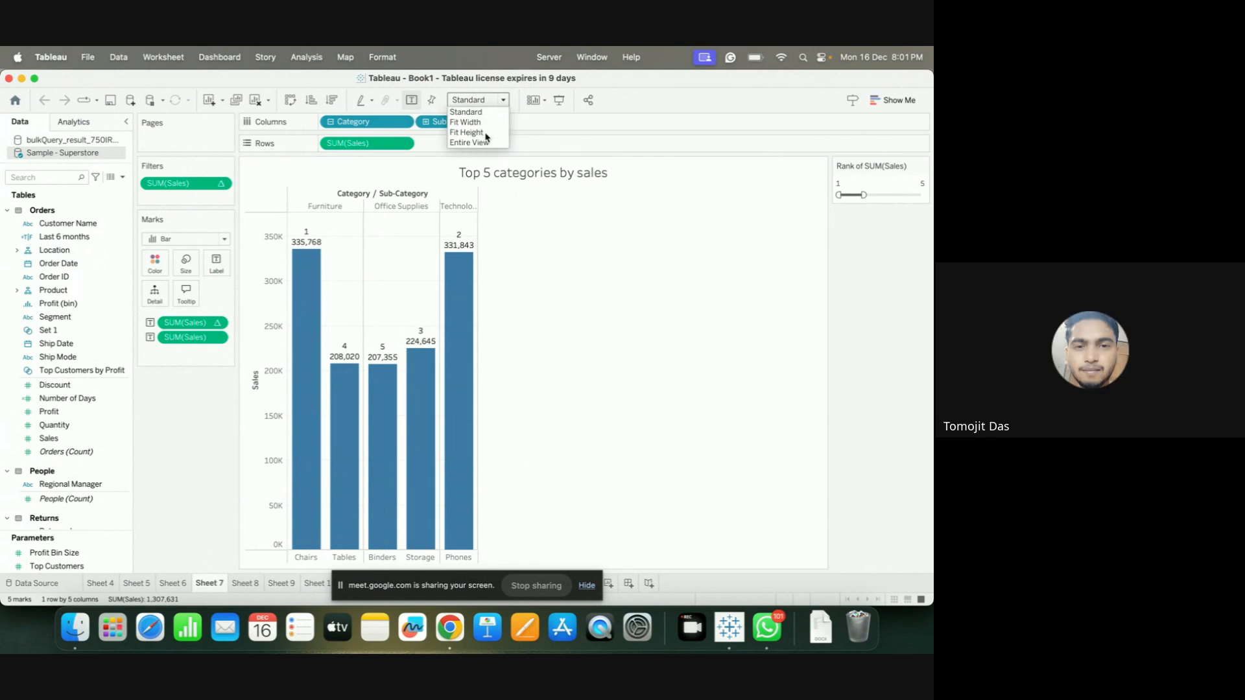
click(486, 133)
click(504, 100)
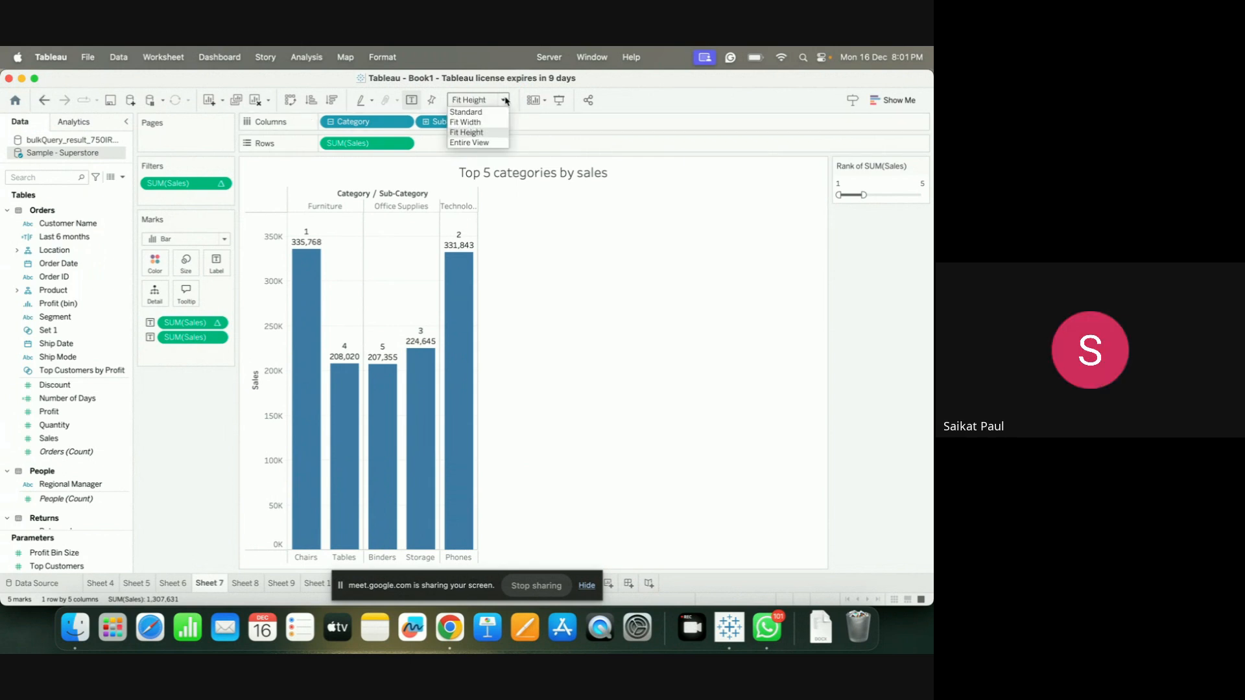
click(488, 138)
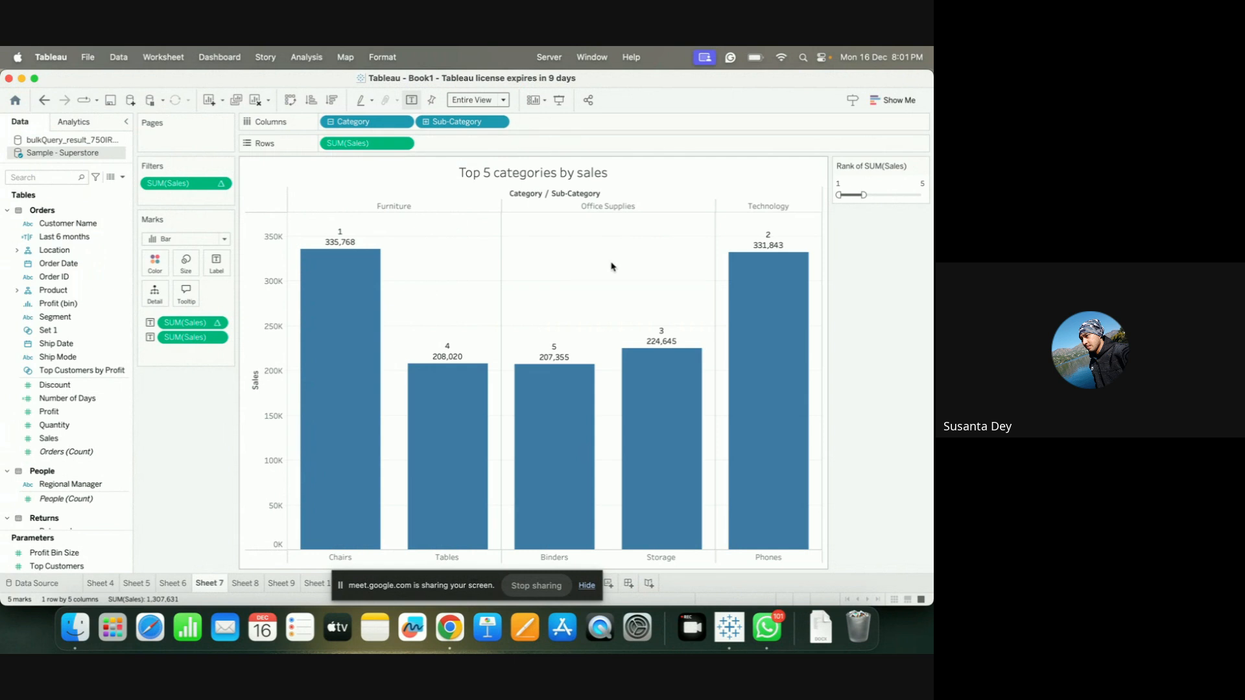
Review the quick table calculations for the second Sales label and the Rank of SUM(Sales) filter range
click(217, 337)
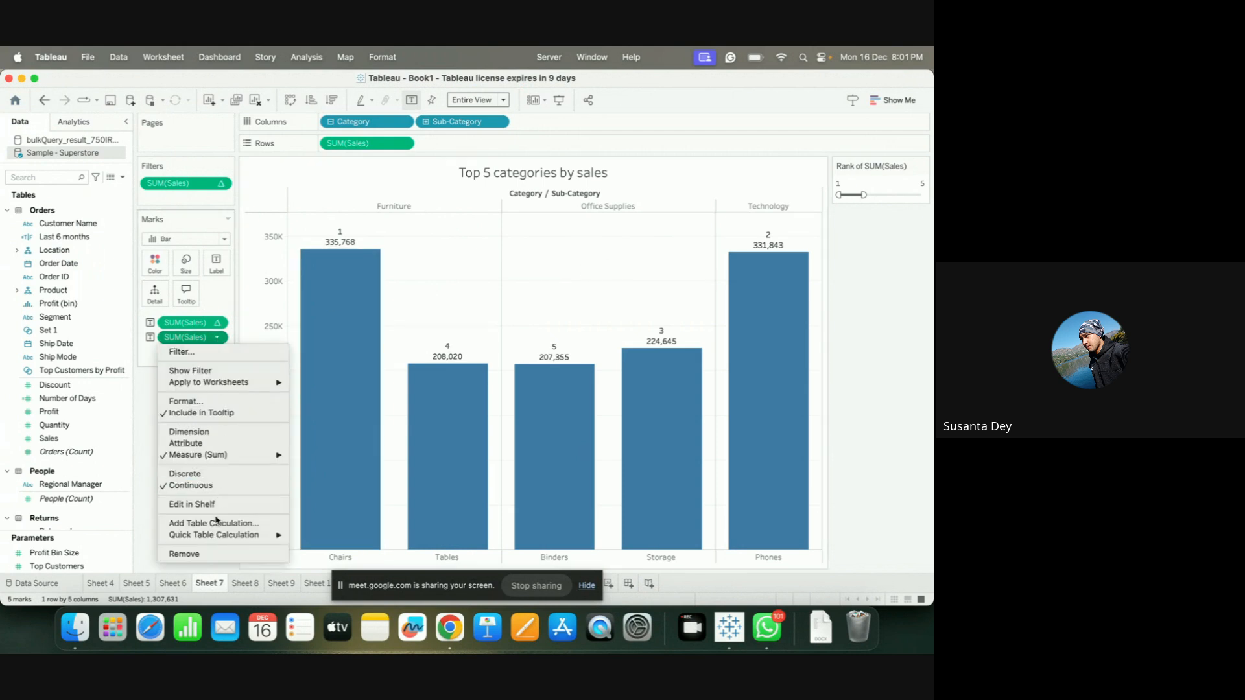
mouse_move(243, 538)
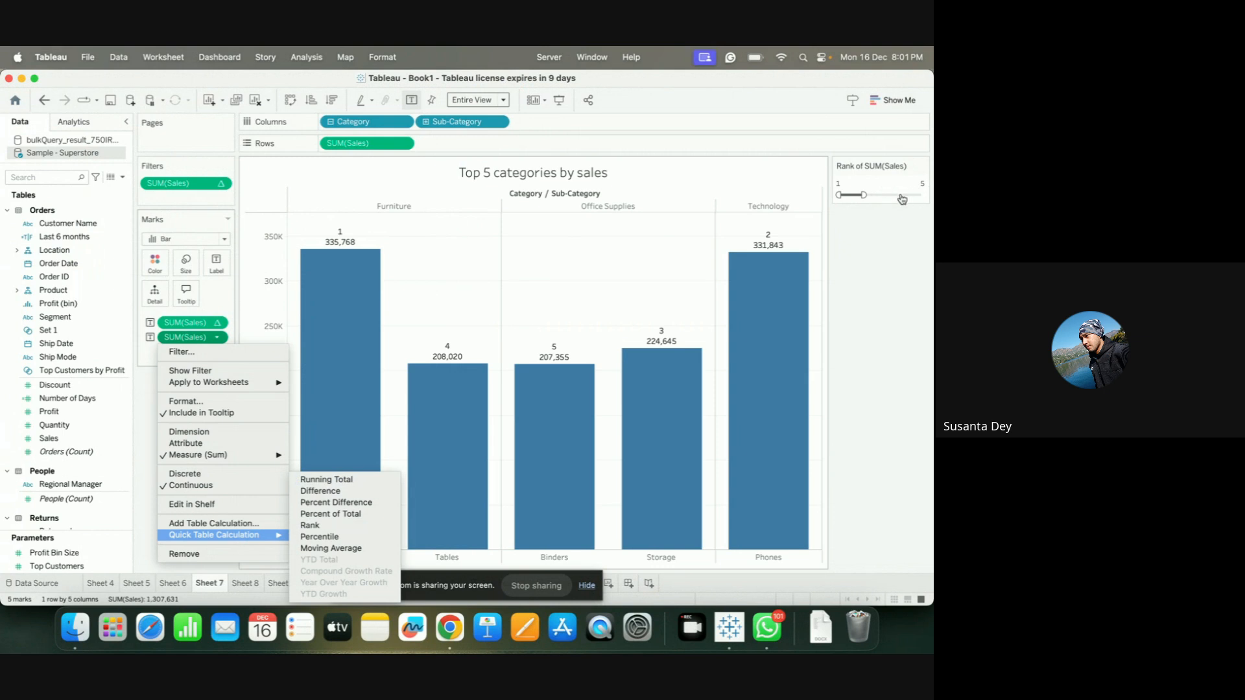
click(865, 197)
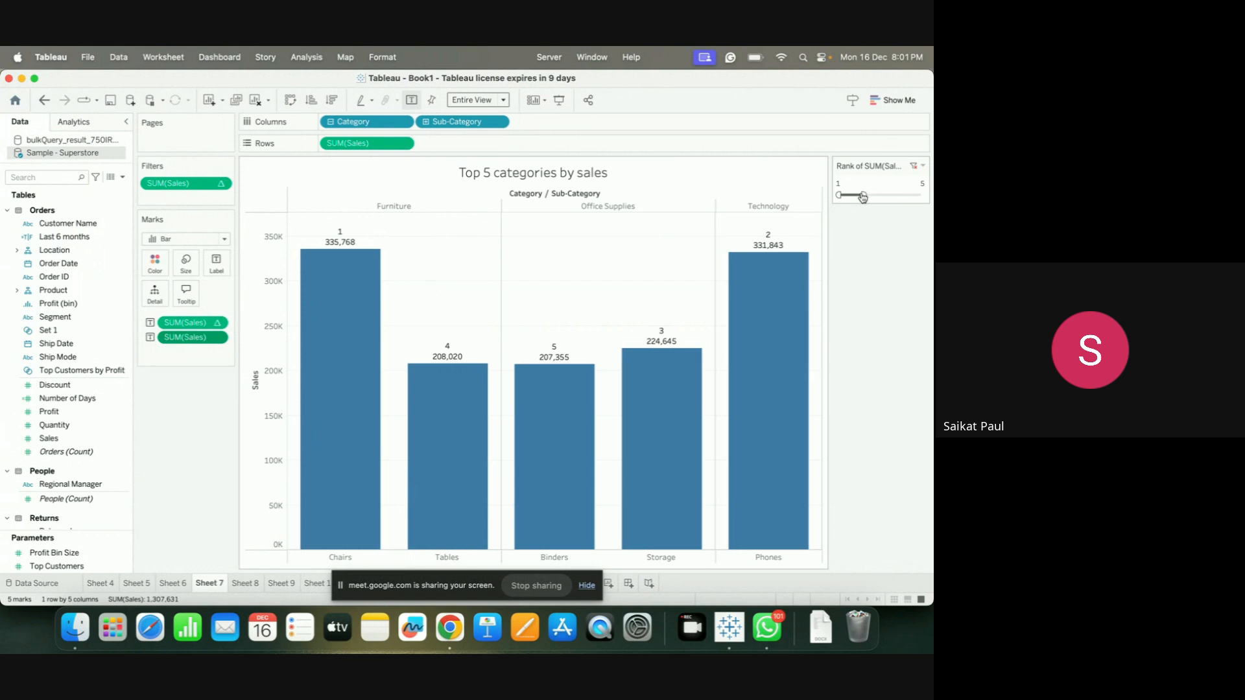
mouse_move(867, 195)
mouse_down()
mouse_move(923, 194)
mouse_move(868, 195)
mouse_up()
Hide the screen-sharing notice and switch back to Tableau from the Google Meet window
click(591, 589)
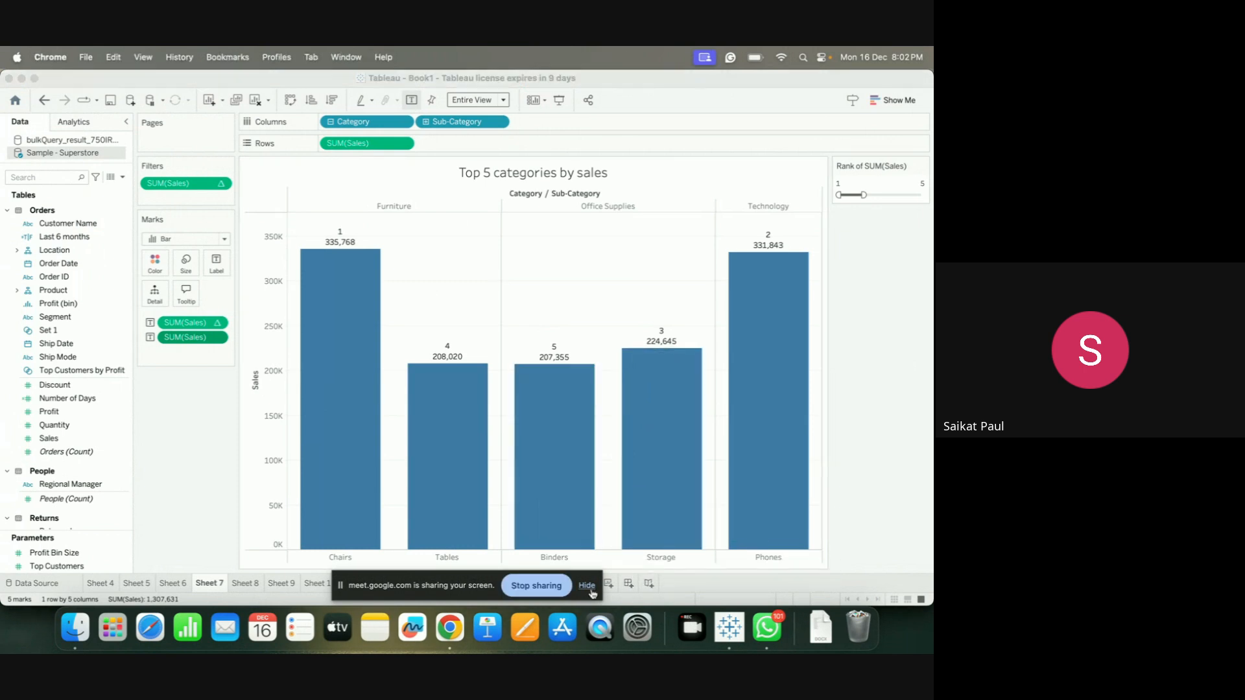
click(587, 587)
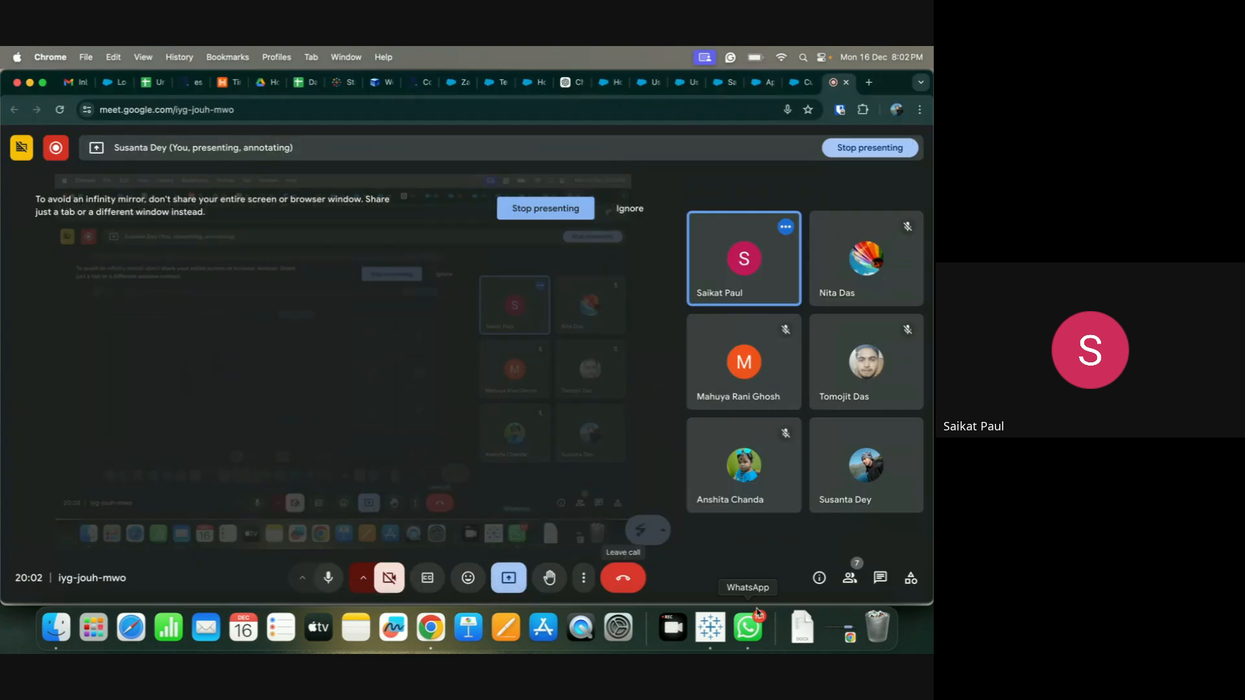
click(710, 632)
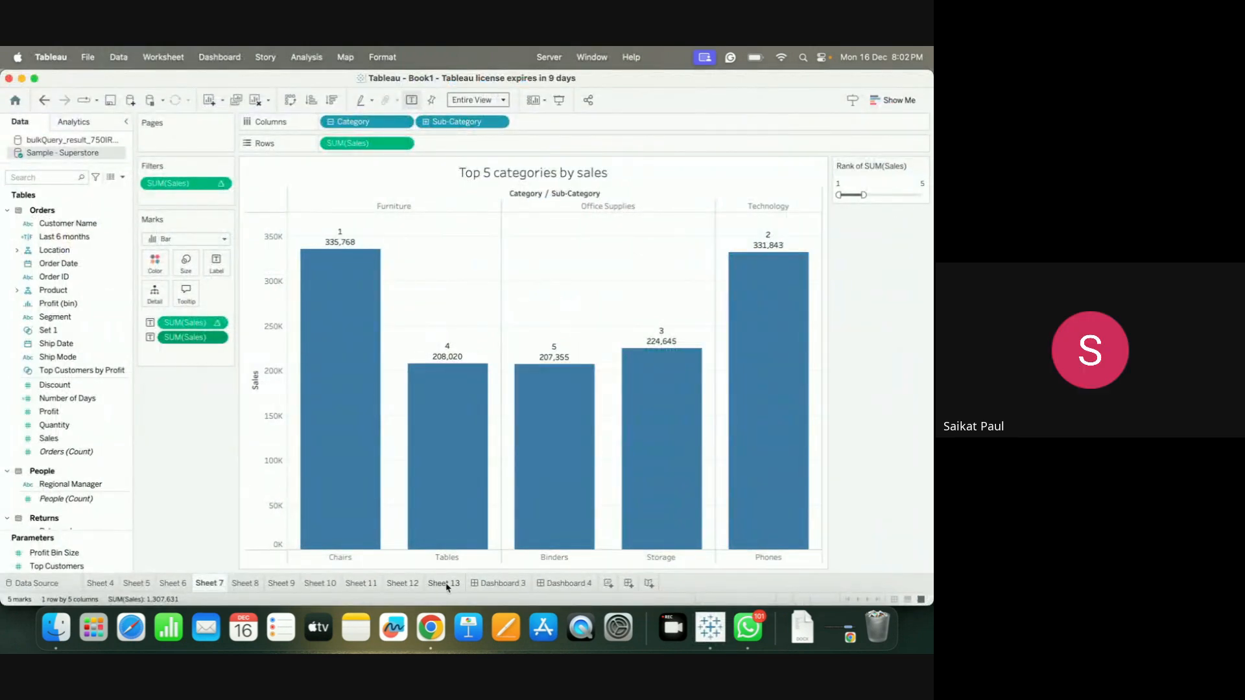
Add a new worksheet and expand the Product hierarchy in the Orders table
click(608, 583)
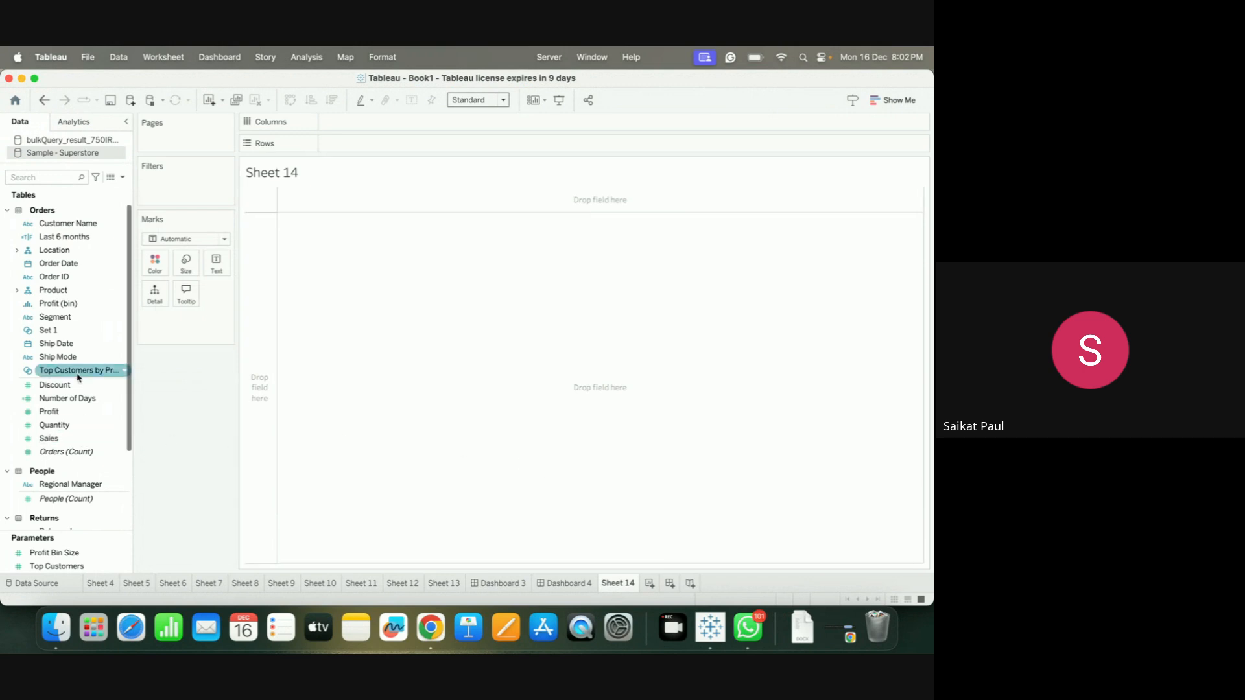
scroll(63, 461, down, 1)
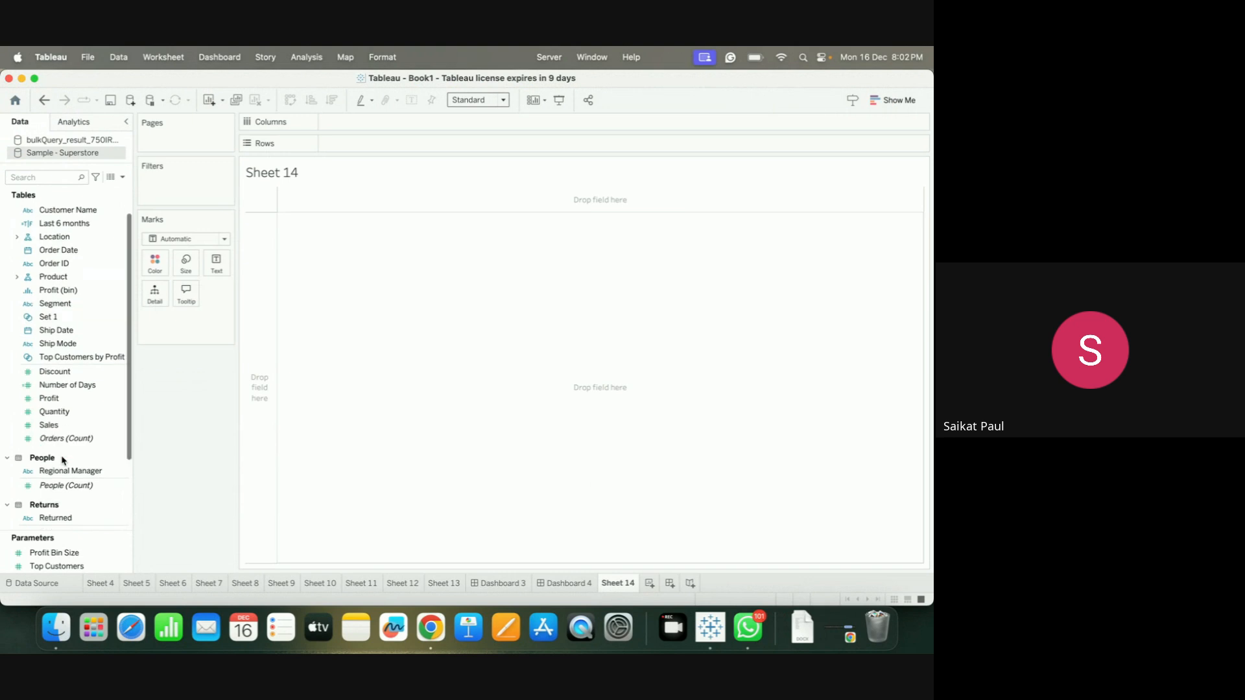
scroll(59, 435, up, 1)
click(65, 317)
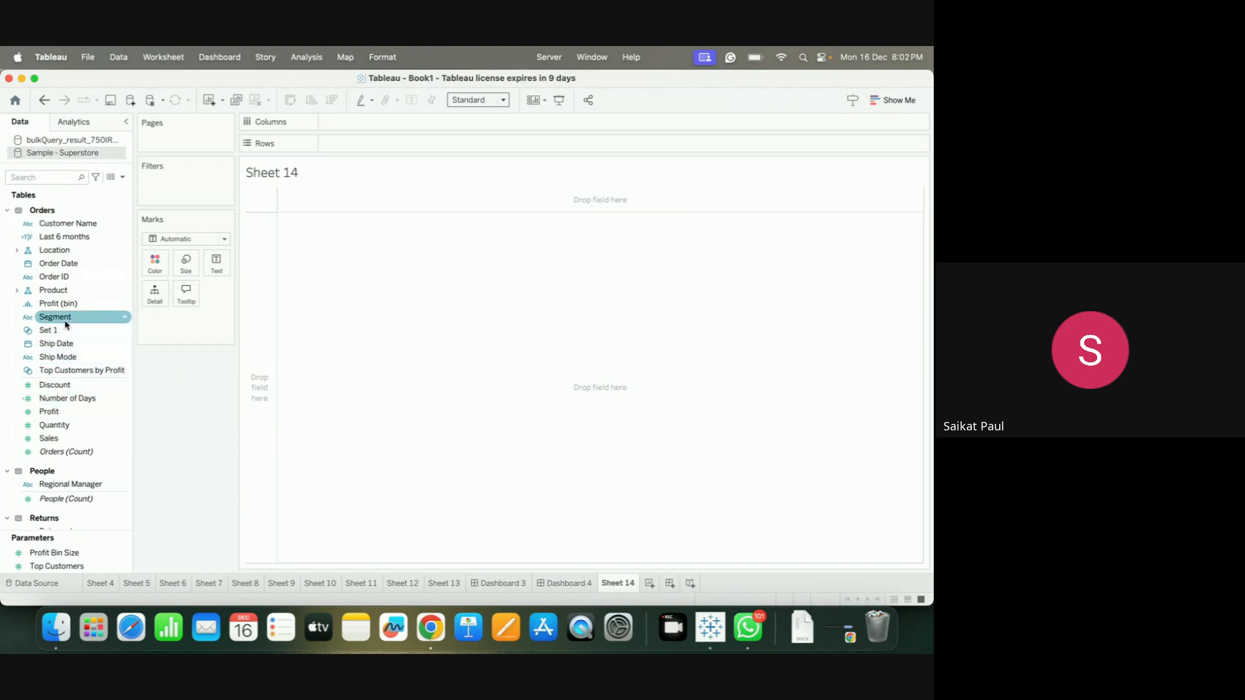
click(63, 305)
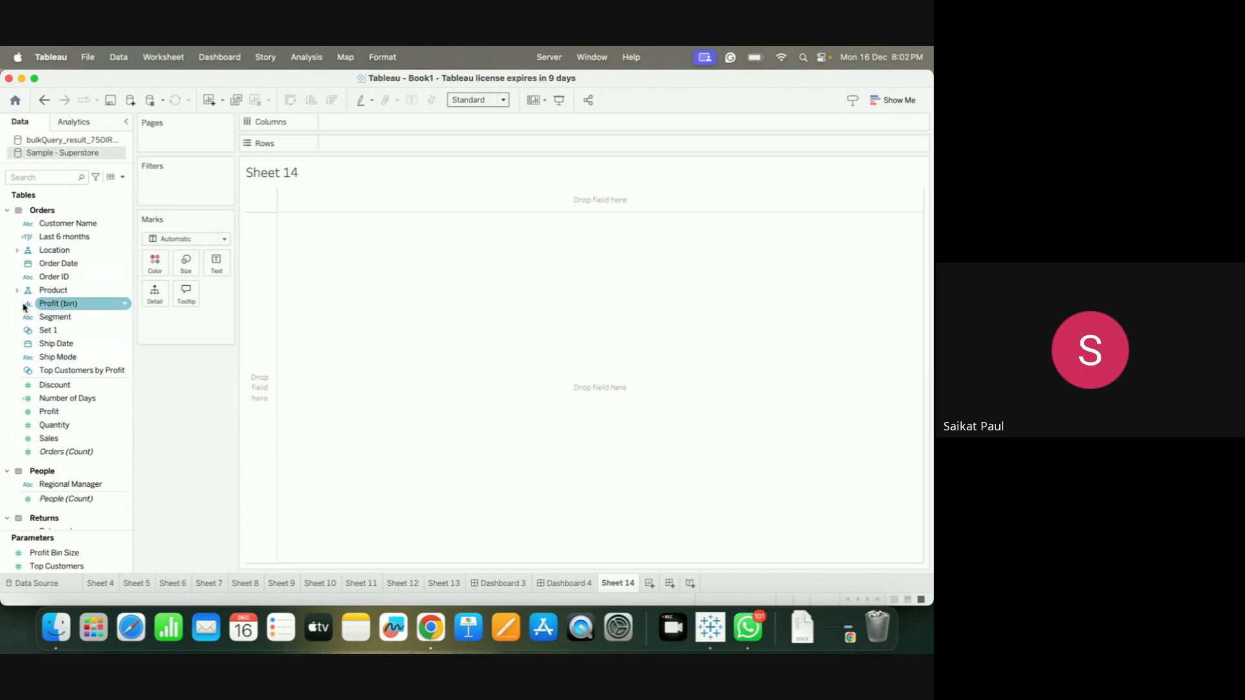
click(16, 290)
click(93, 306)
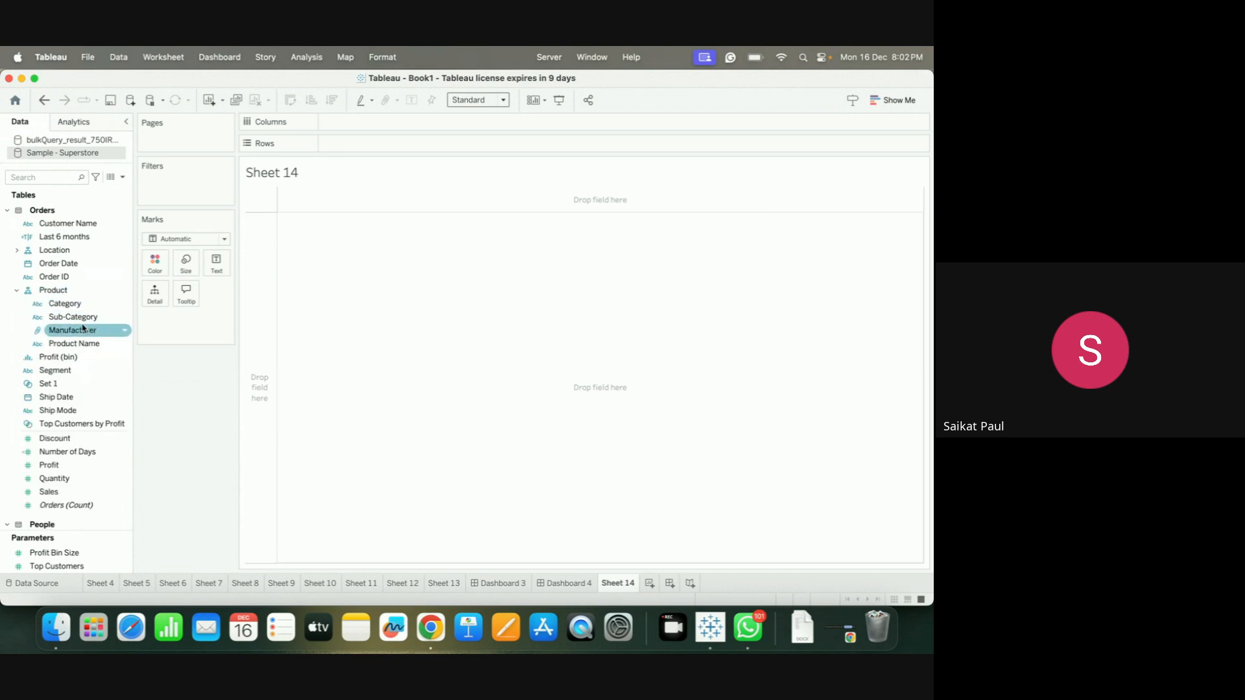
Build a bar chart with Sub-Category on Columns and Sales on Rows
click(78, 318)
drag(78, 317, 373, 148)
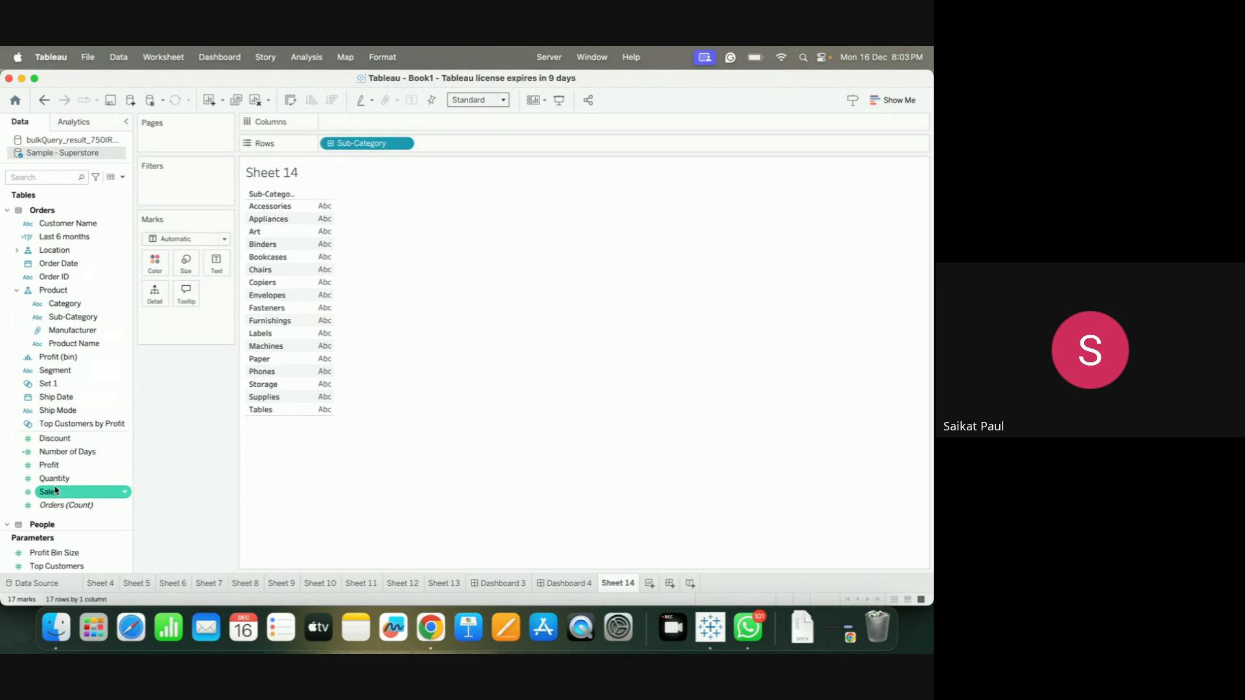
drag(53, 492, 439, 160)
drag(52, 491, 480, 144)
drag(367, 143, 372, 126)
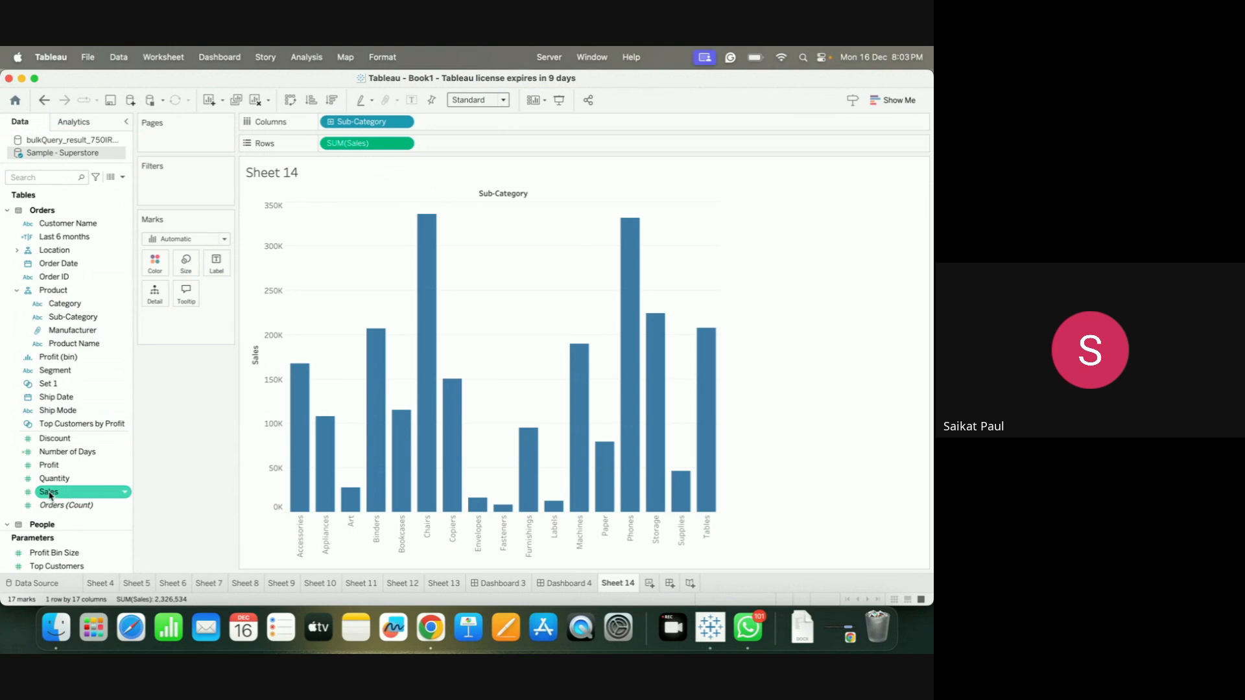
Label the bars with Sales and add a second Sales field to Marks with the Rank quick table calculation
drag(49, 492, 215, 260)
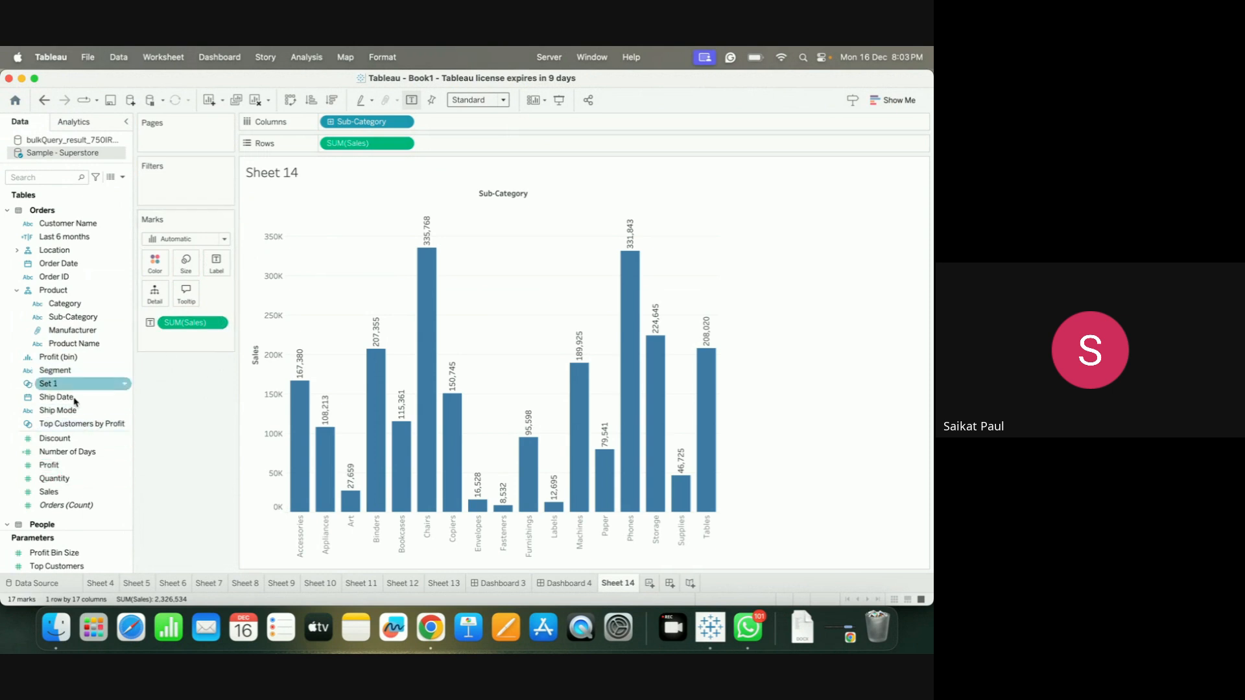
drag(49, 492, 194, 338)
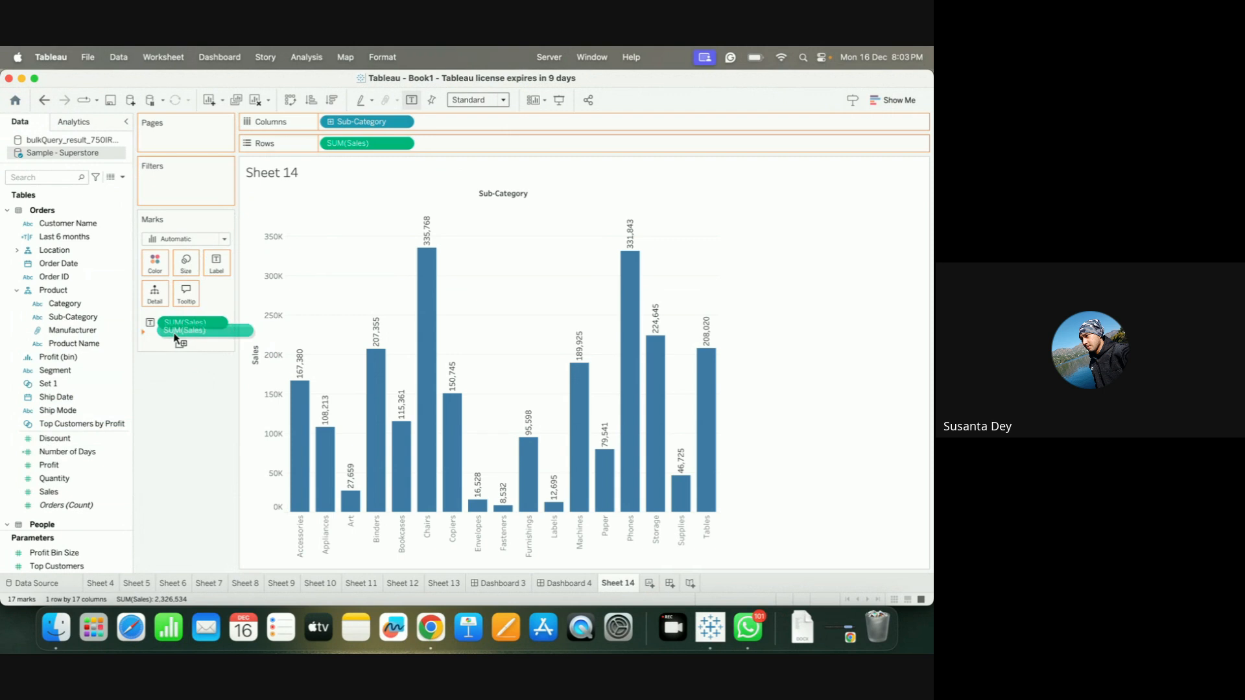
click(217, 338)
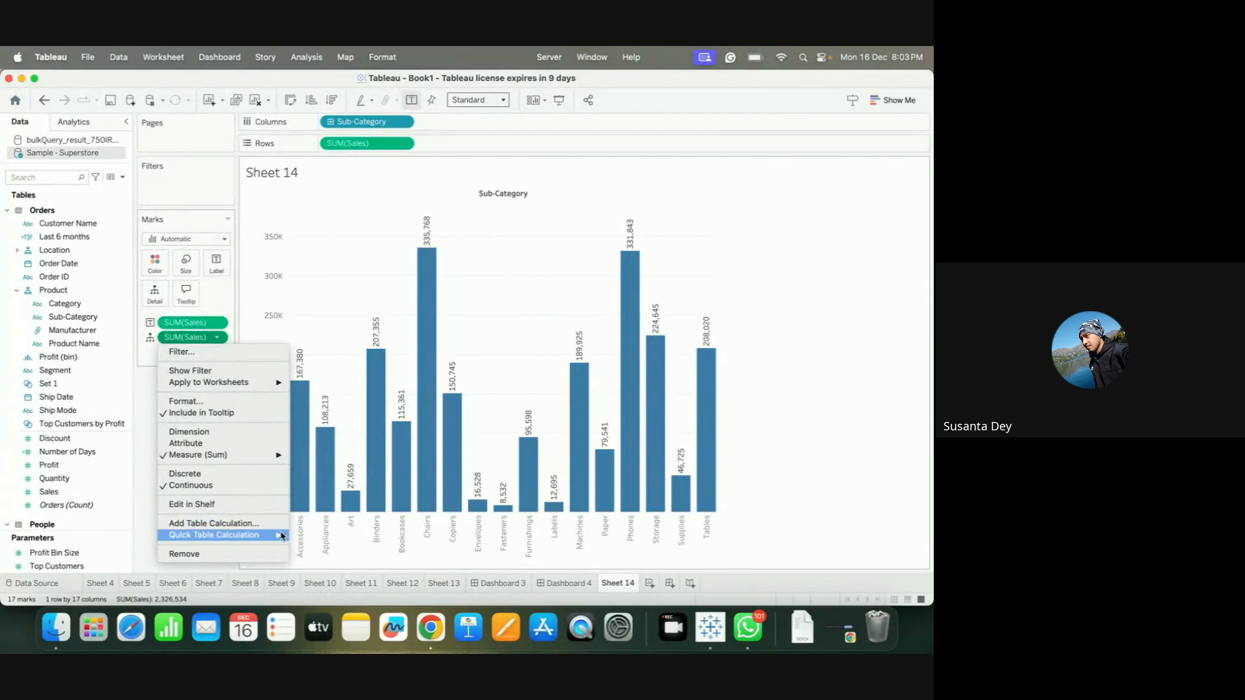
click(305, 525)
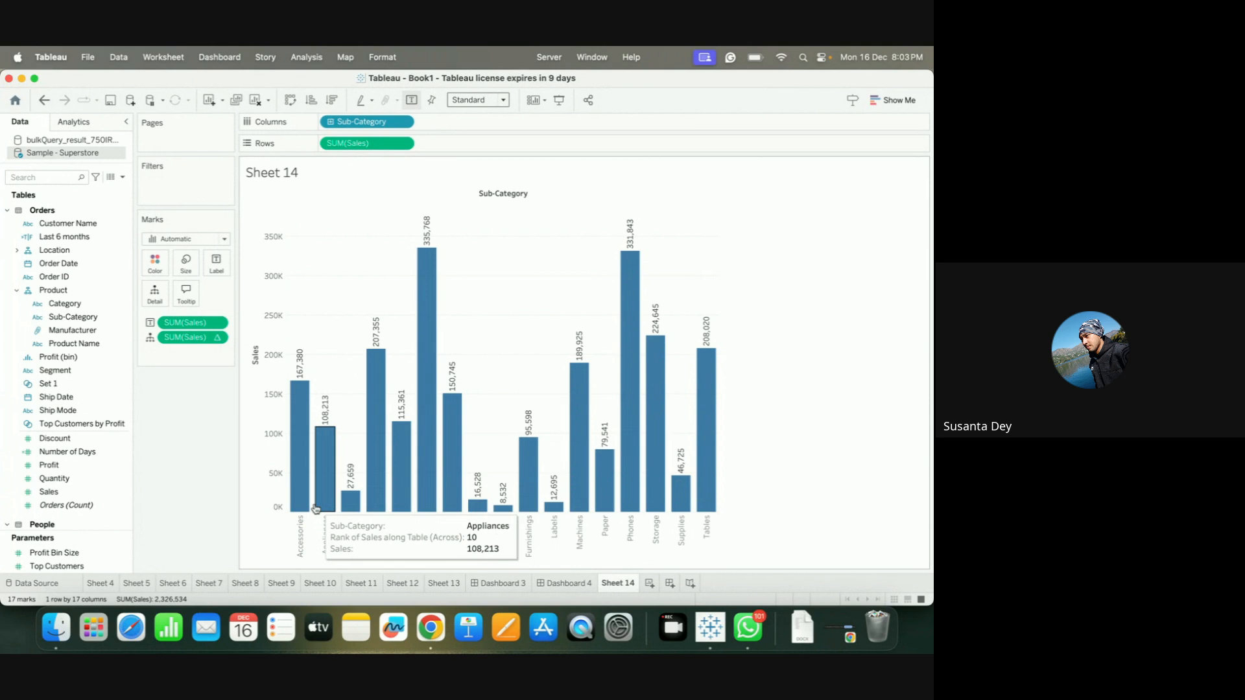
Check which quick table calculation is applied to the second Sales field on Marks
click(217, 338)
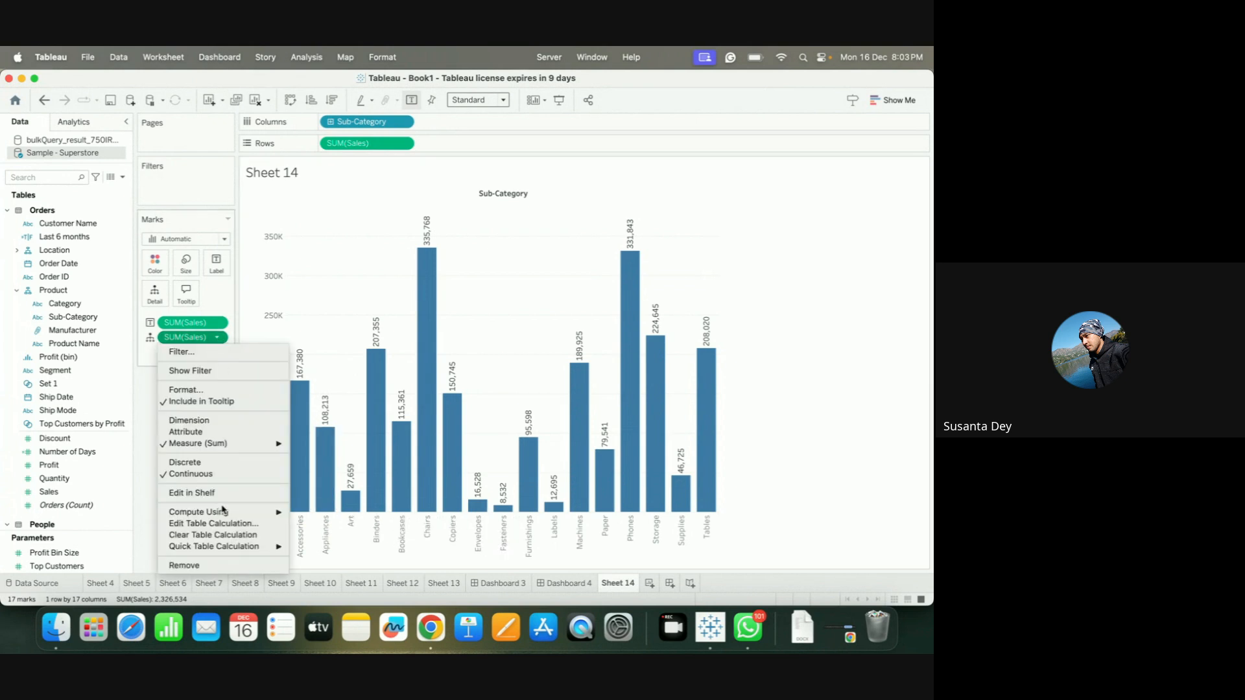
mouse_move(232, 547)
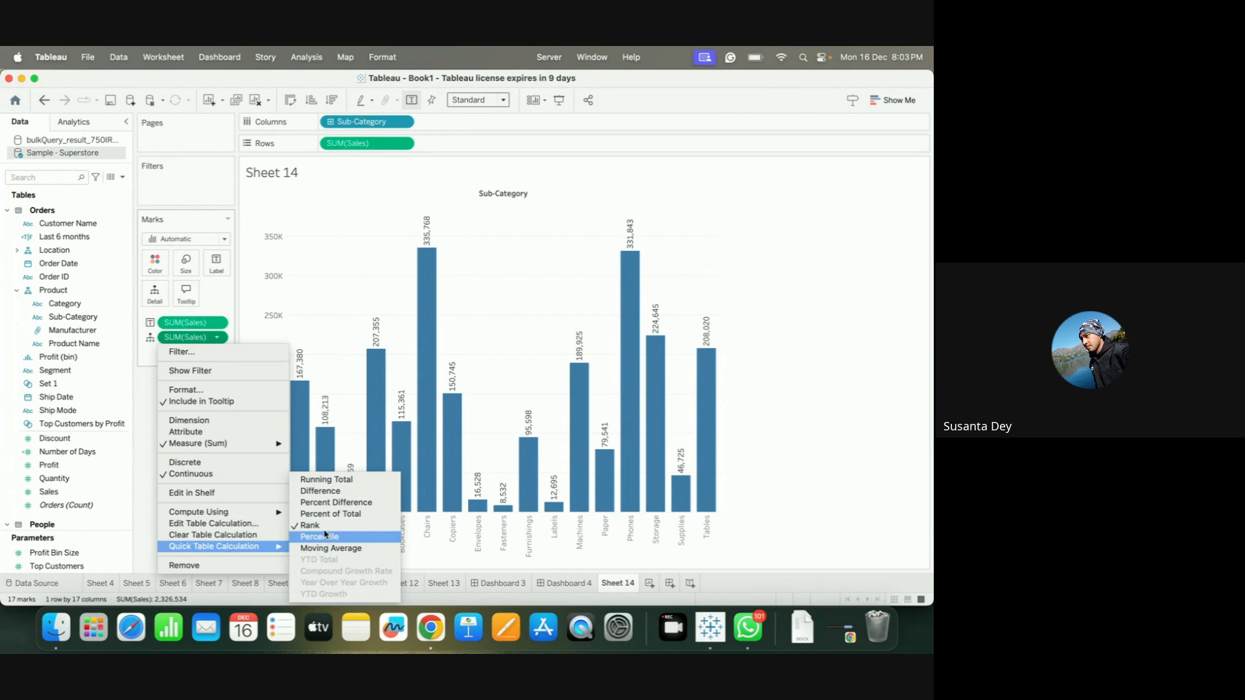
click(498, 451)
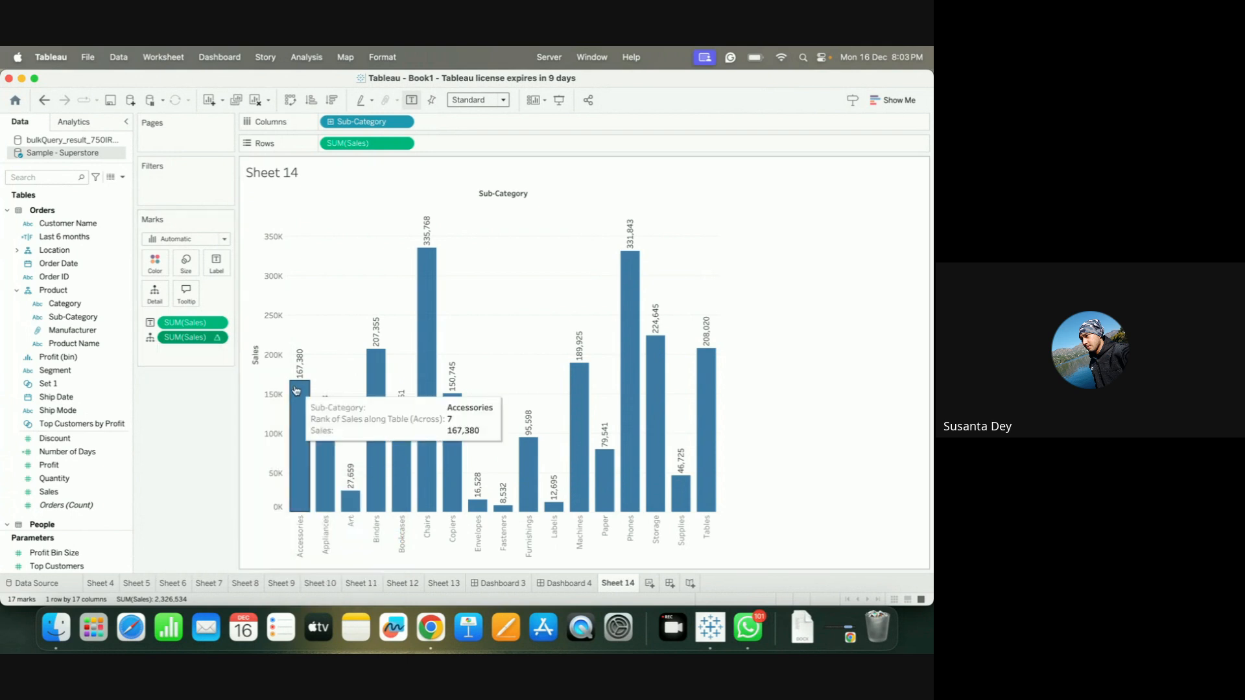
Filter the sub-categories by Rank of Sales with a range of values from 1 to 5
click(218, 338)
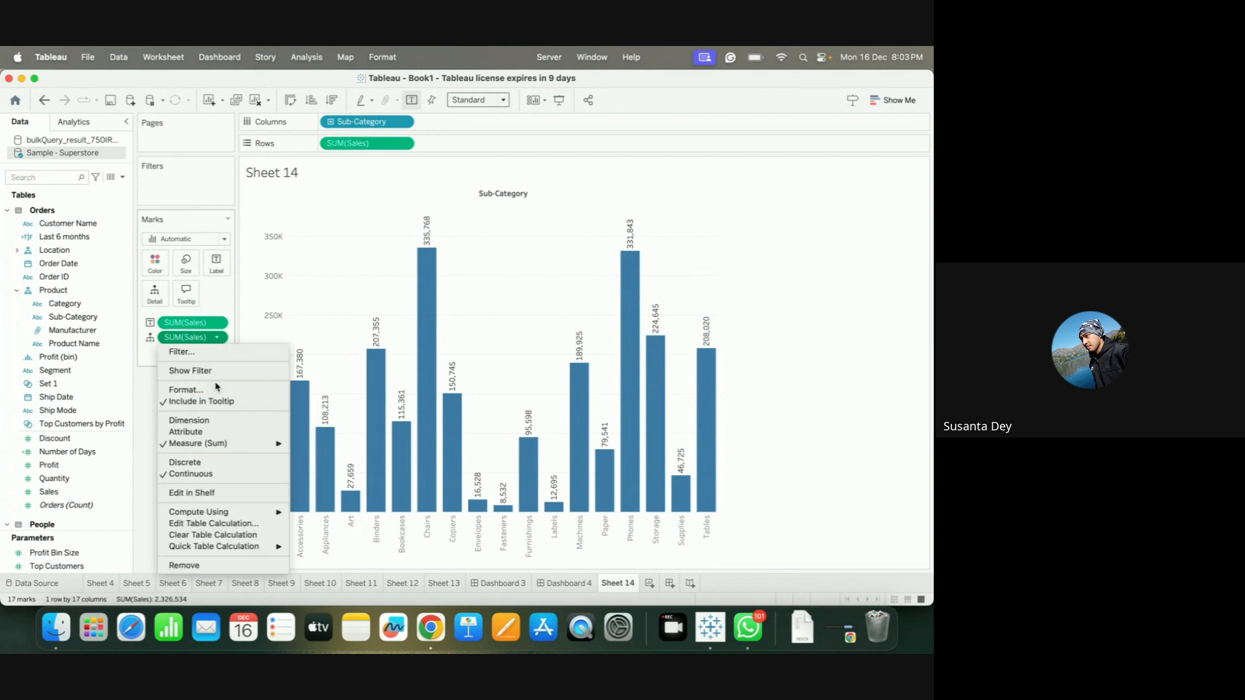
click(201, 354)
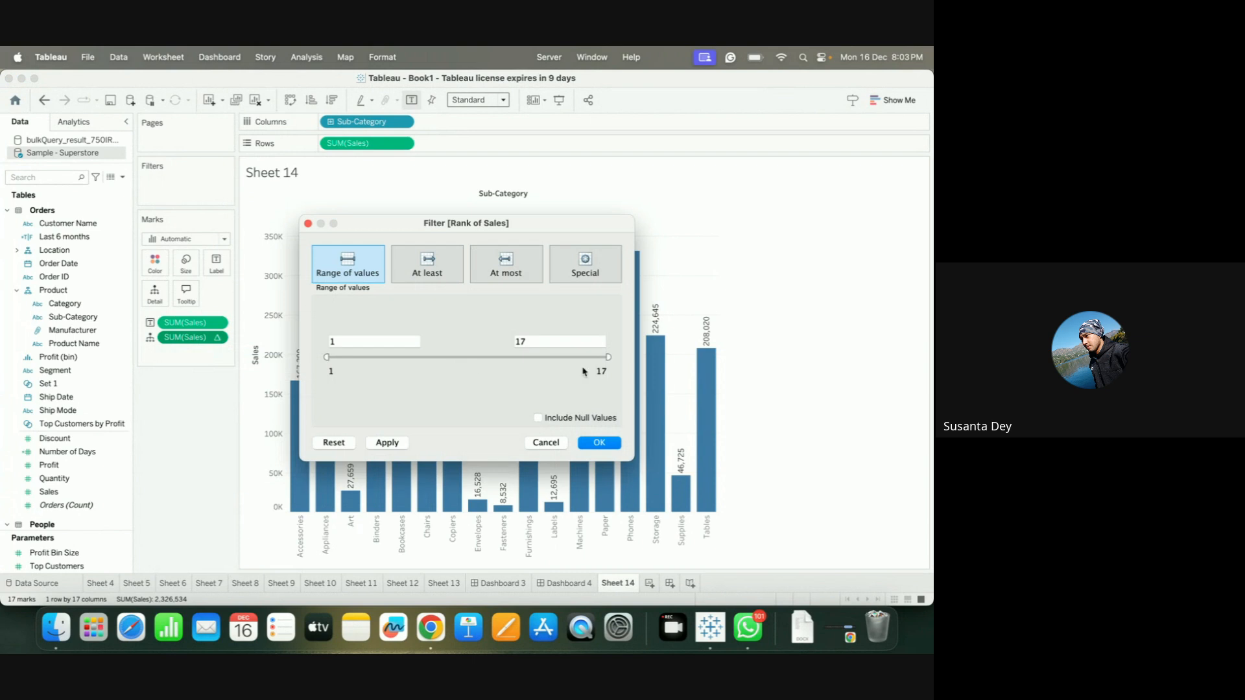
drag(608, 356, 405, 354)
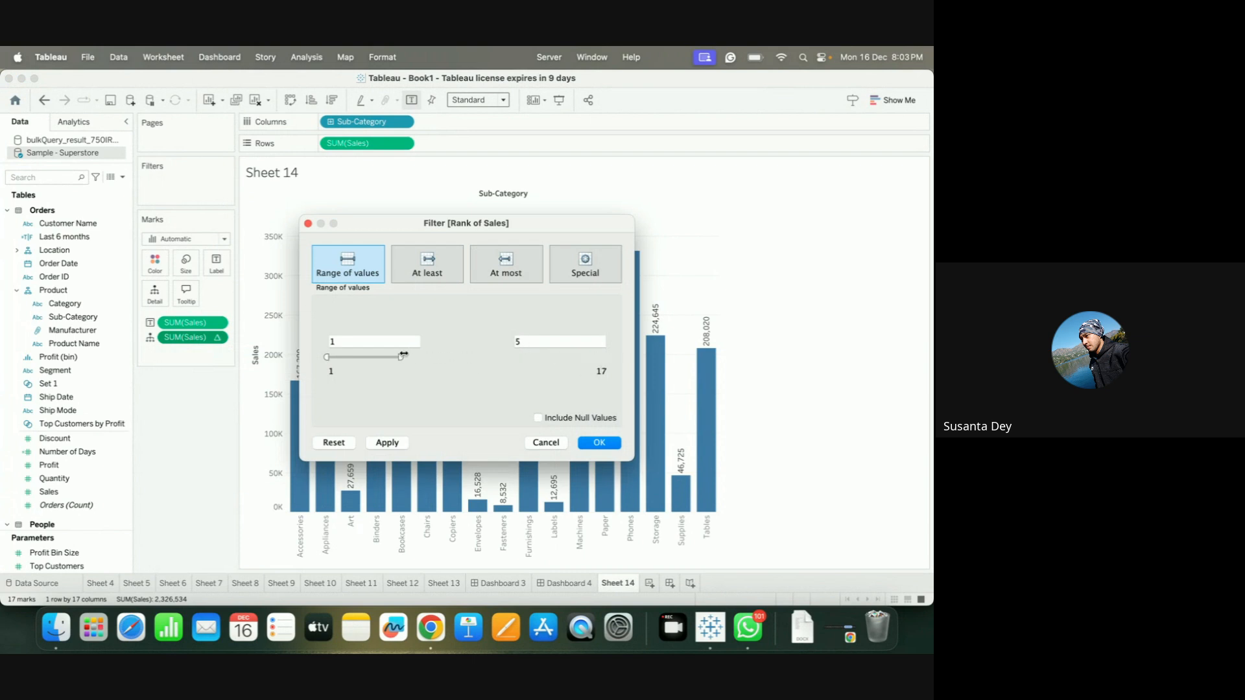
click(600, 443)
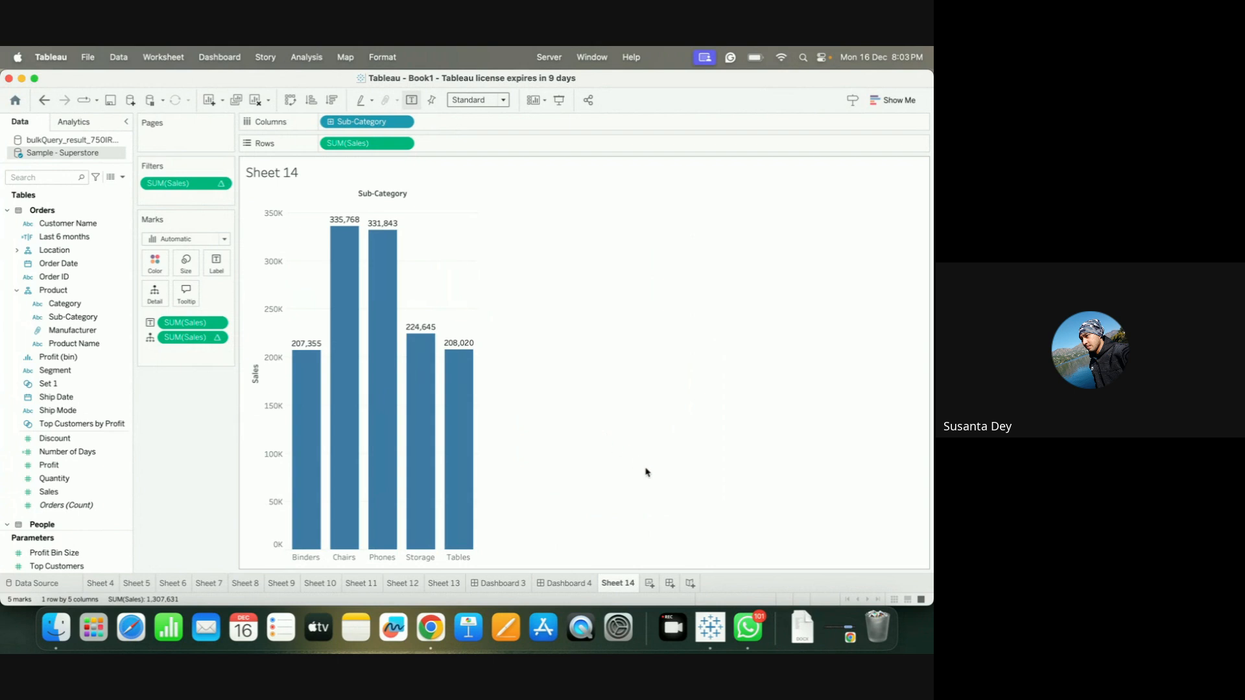
Widen the Rank of Sales filter to the range 1 to 17
click(217, 338)
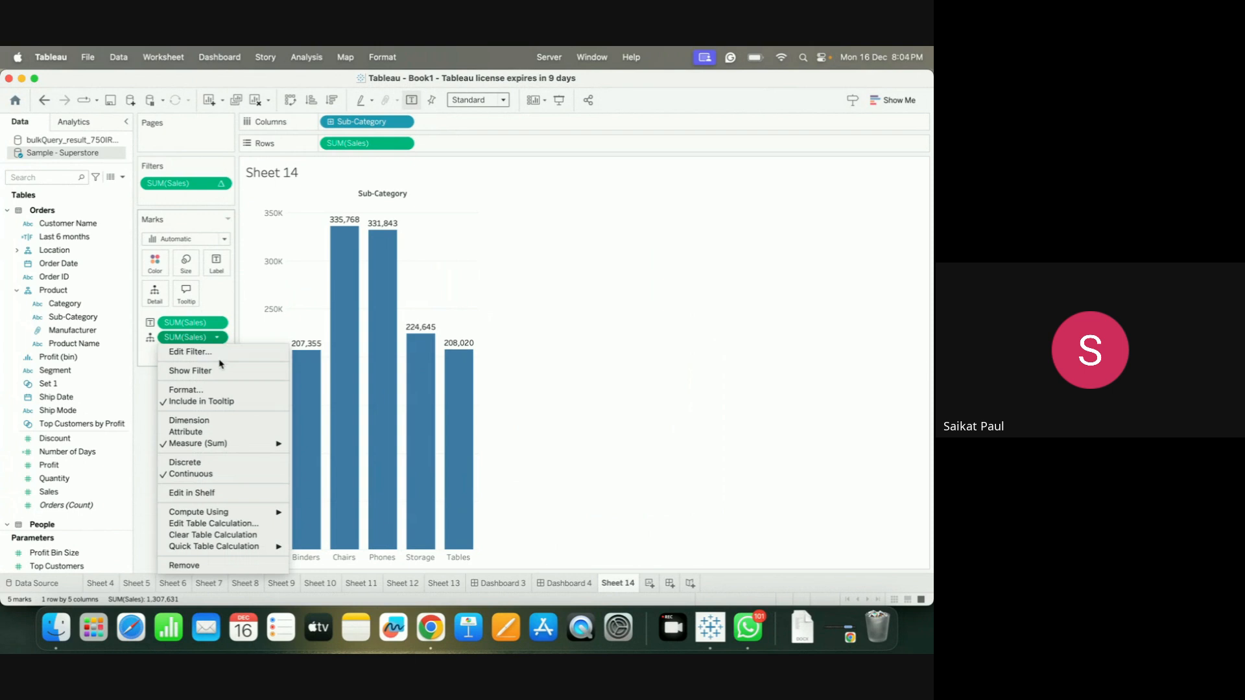
click(219, 352)
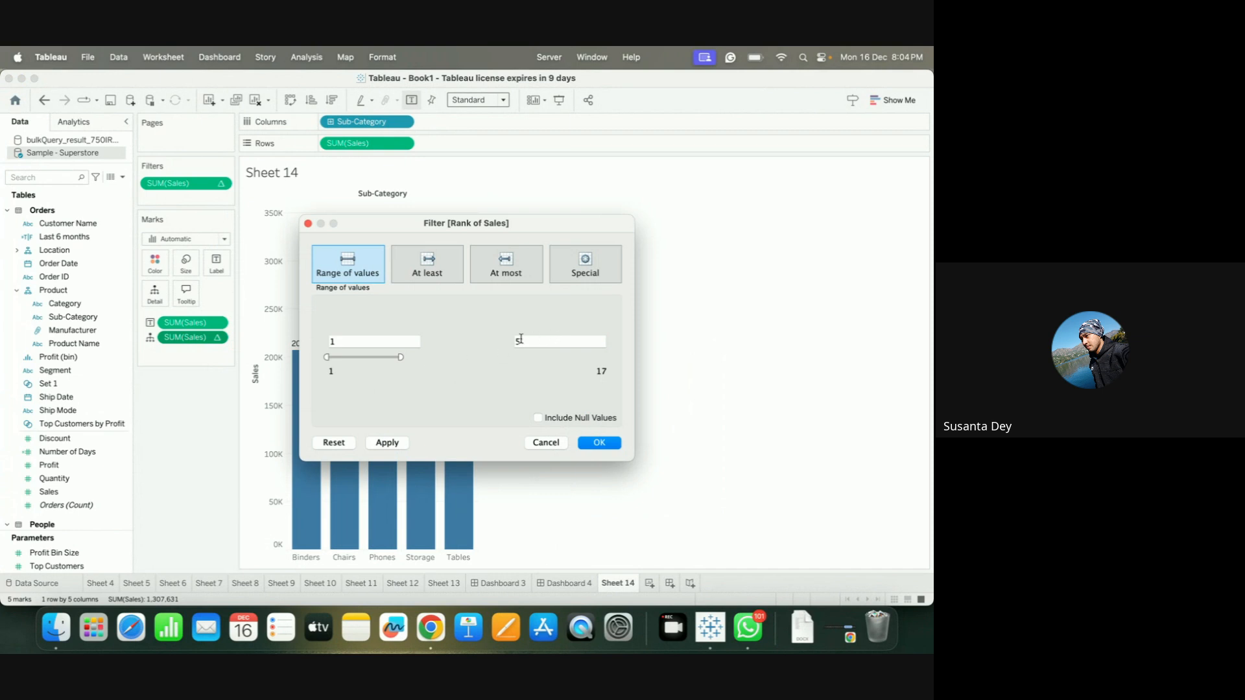
drag(401, 358, 621, 357)
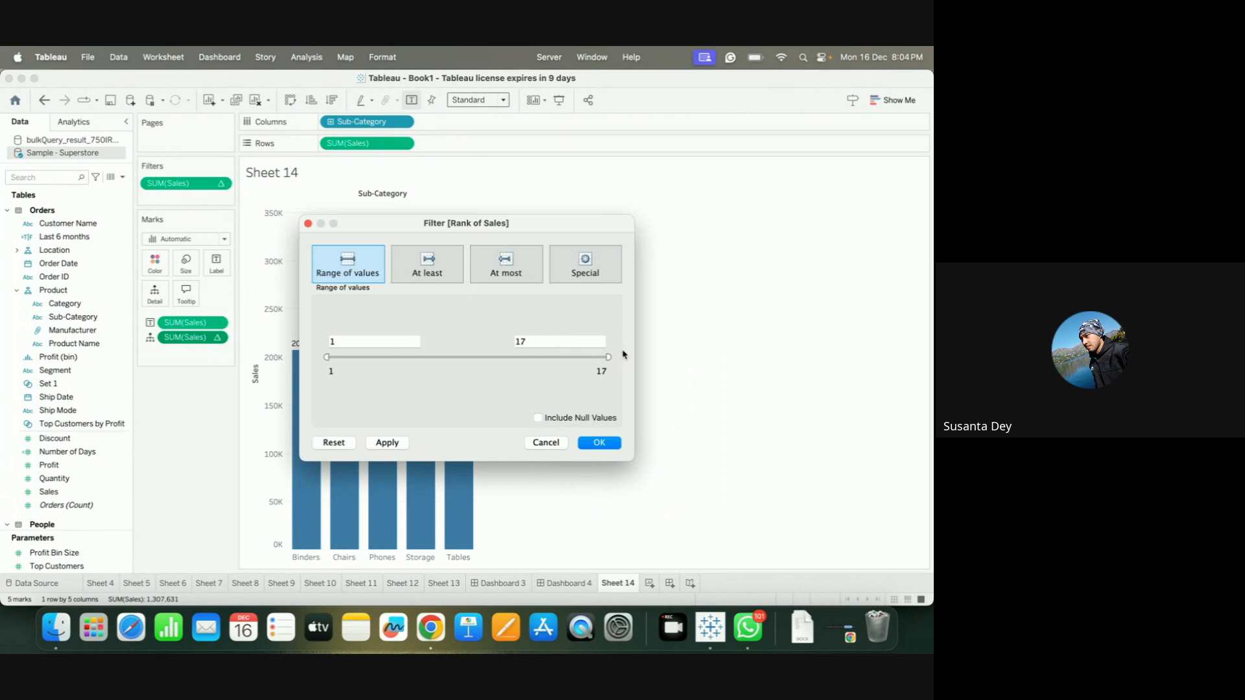
click(597, 444)
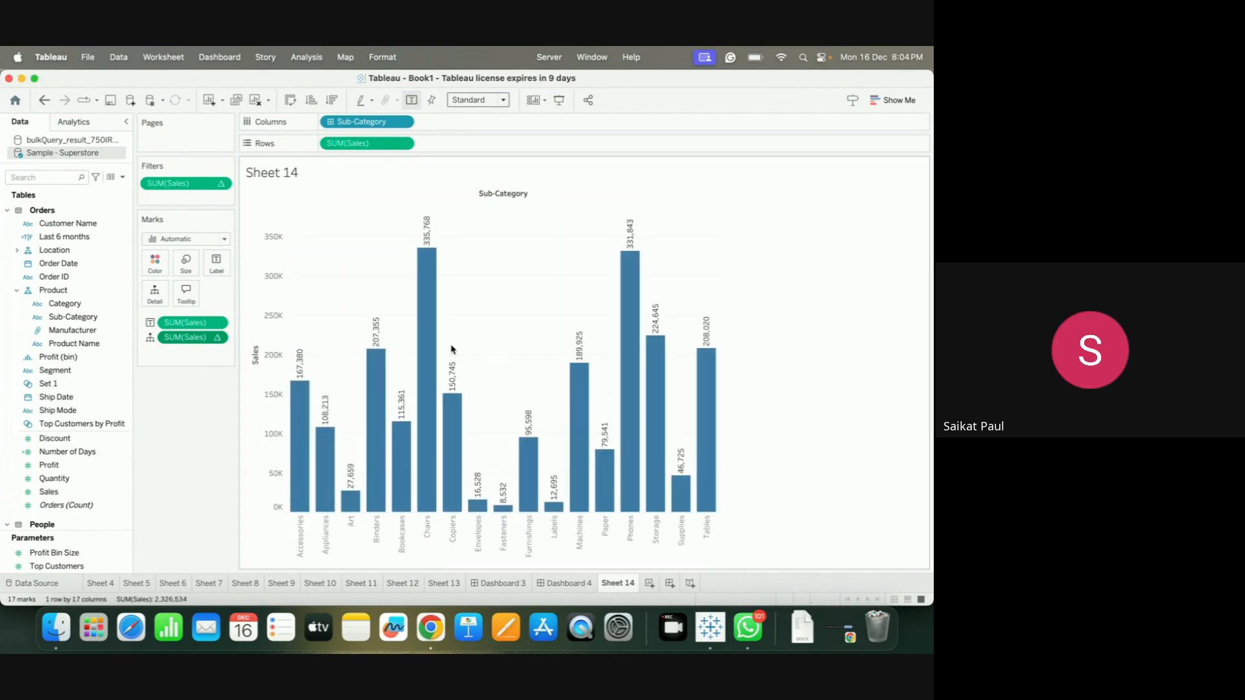
Apply the Rank quick table calculation to the Sales field that labels the bars
mouse_move(418, 285)
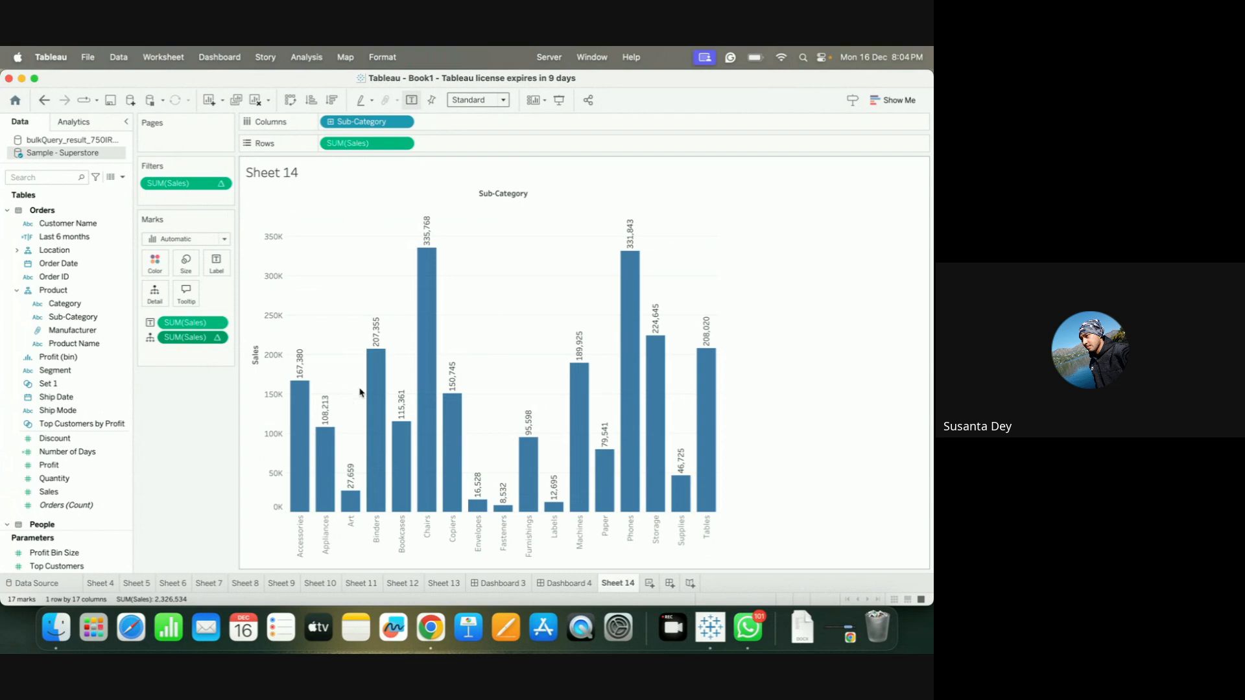
click(218, 337)
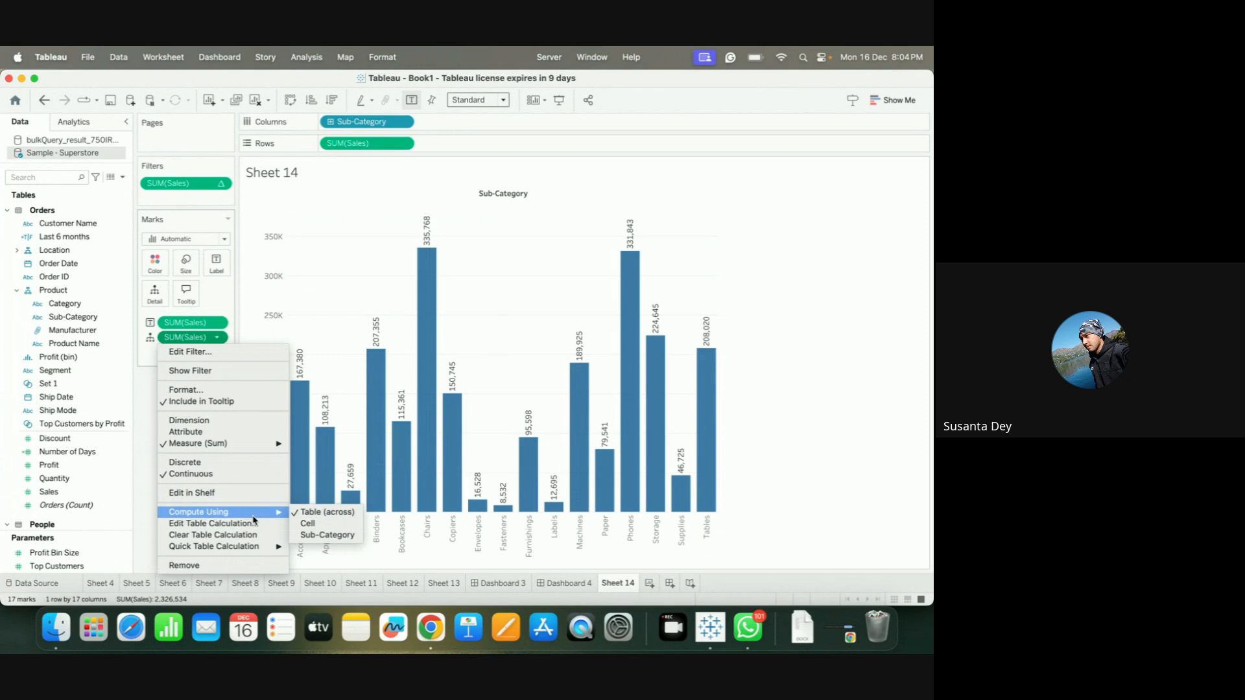
mouse_move(261, 555)
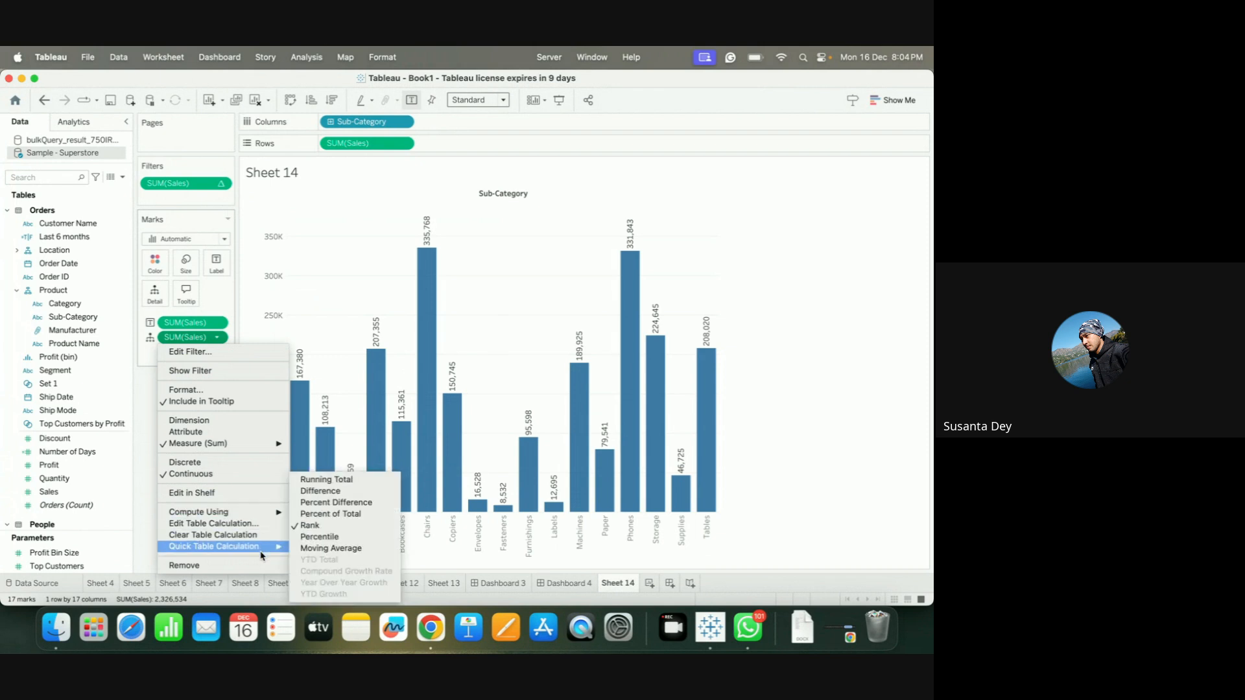
click(220, 326)
mouse_move(249, 522)
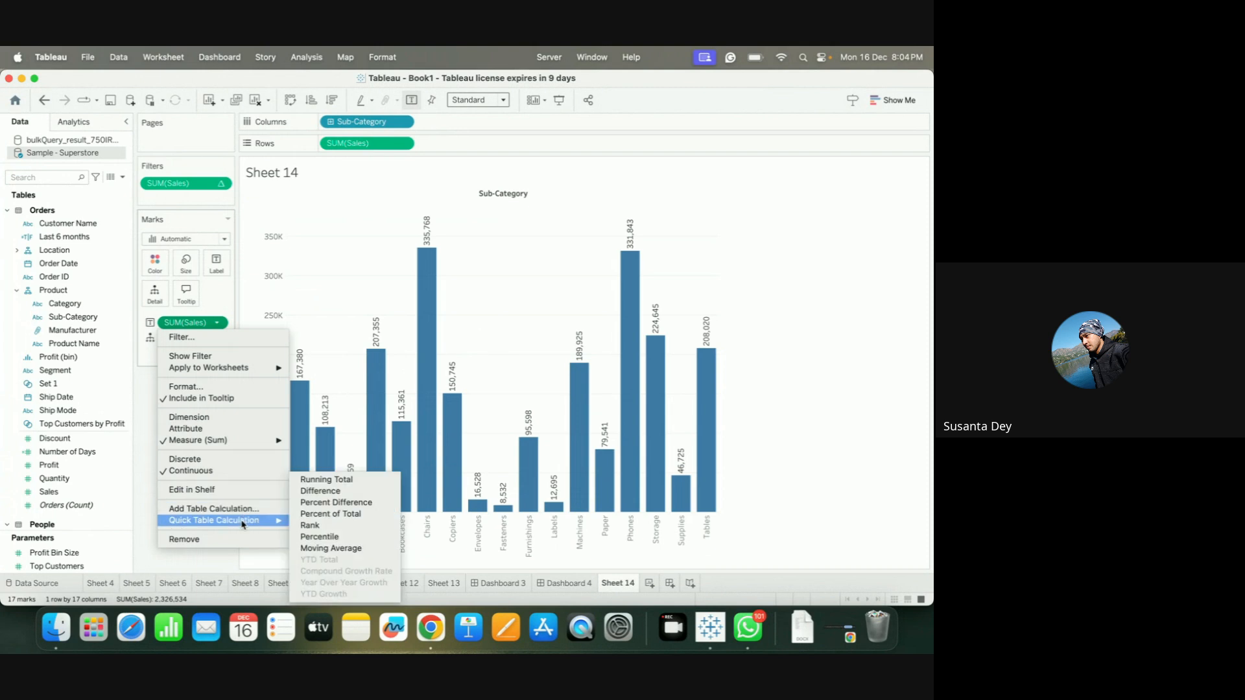
click(314, 525)
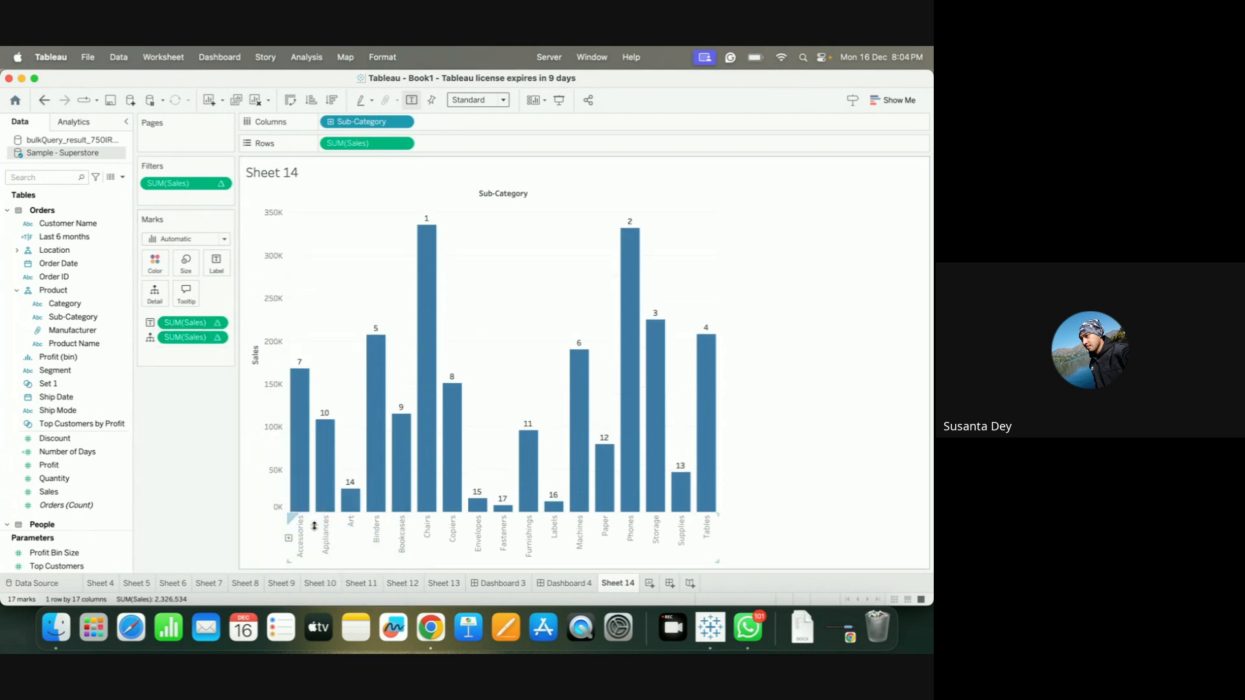
Set the quick table calculation of the Sales label field to Running Total
click(217, 322)
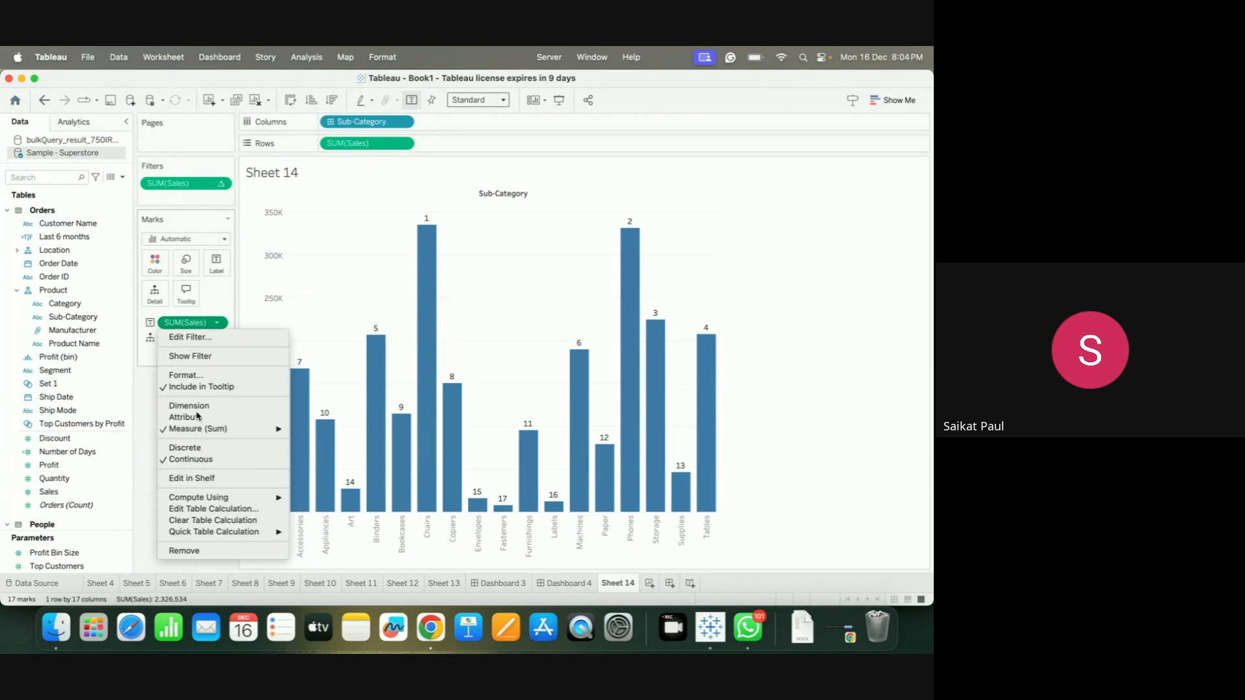
mouse_move(219, 531)
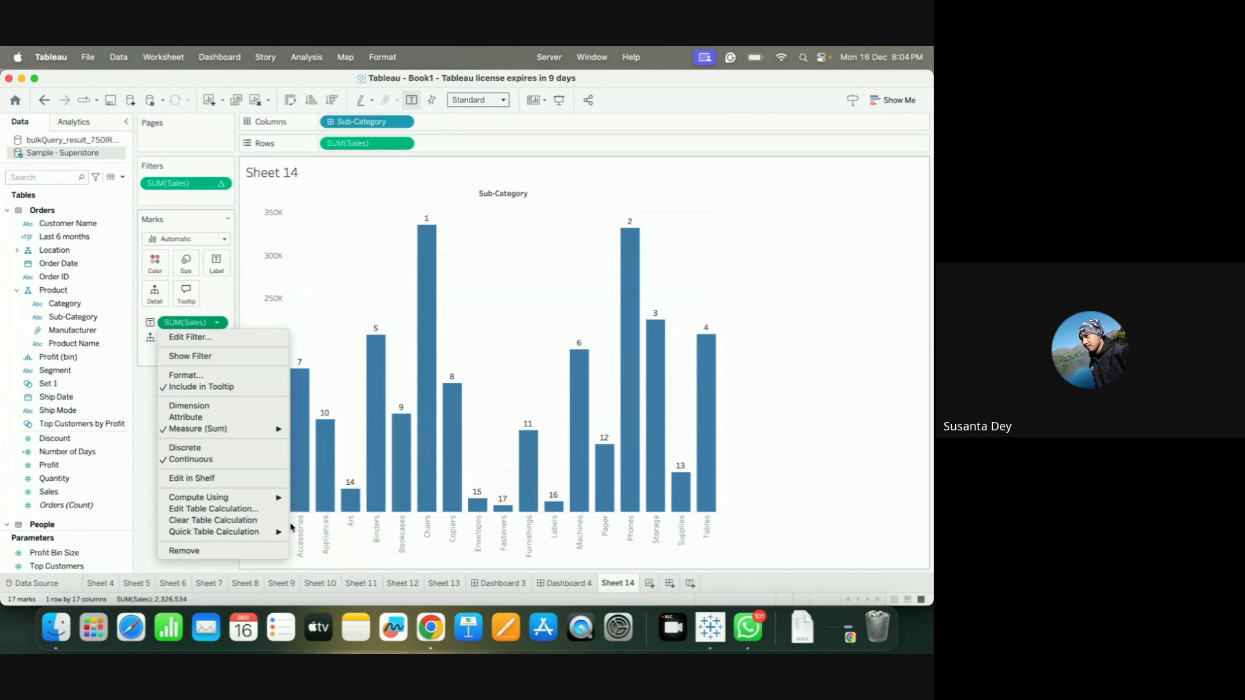
click(326, 479)
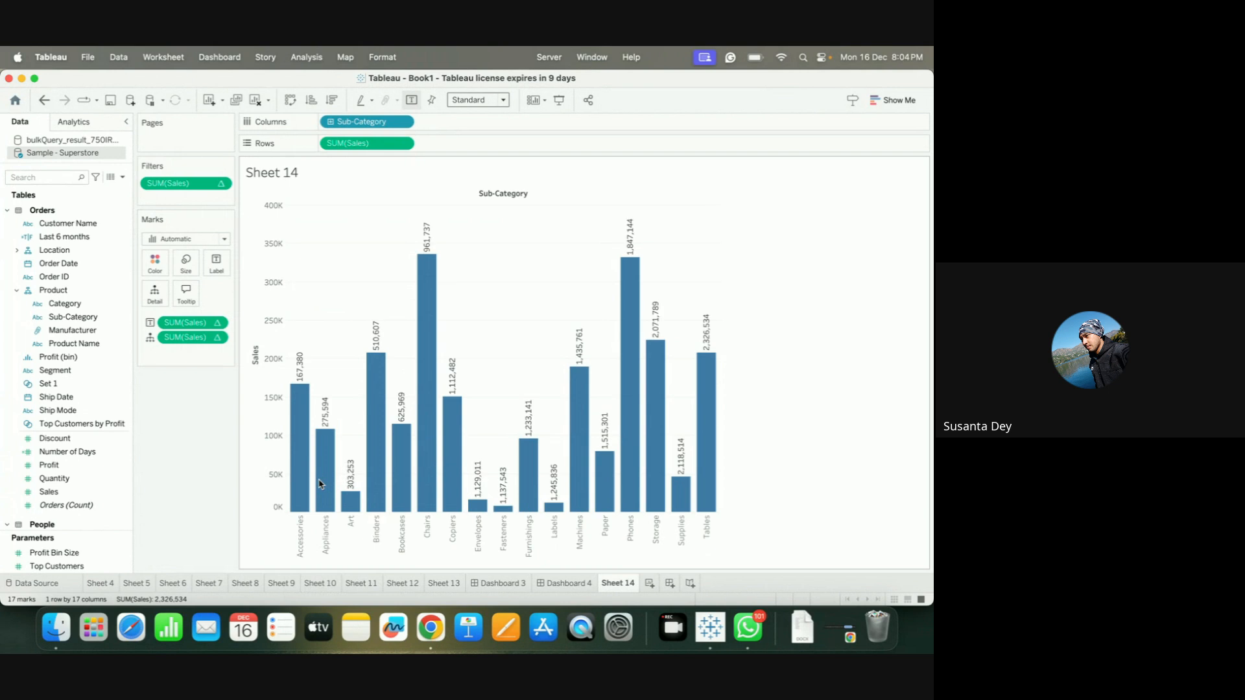
Add the ranked Sales field on Marks to the bar labels
click(227, 337)
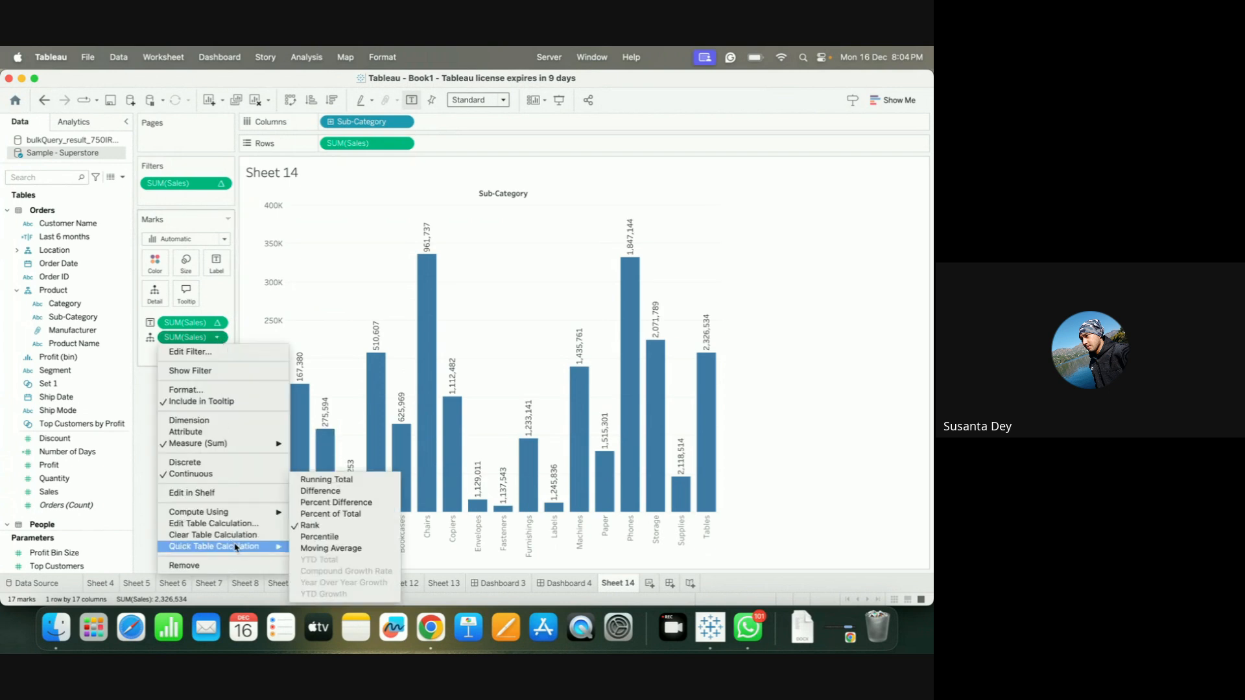
click(140, 381)
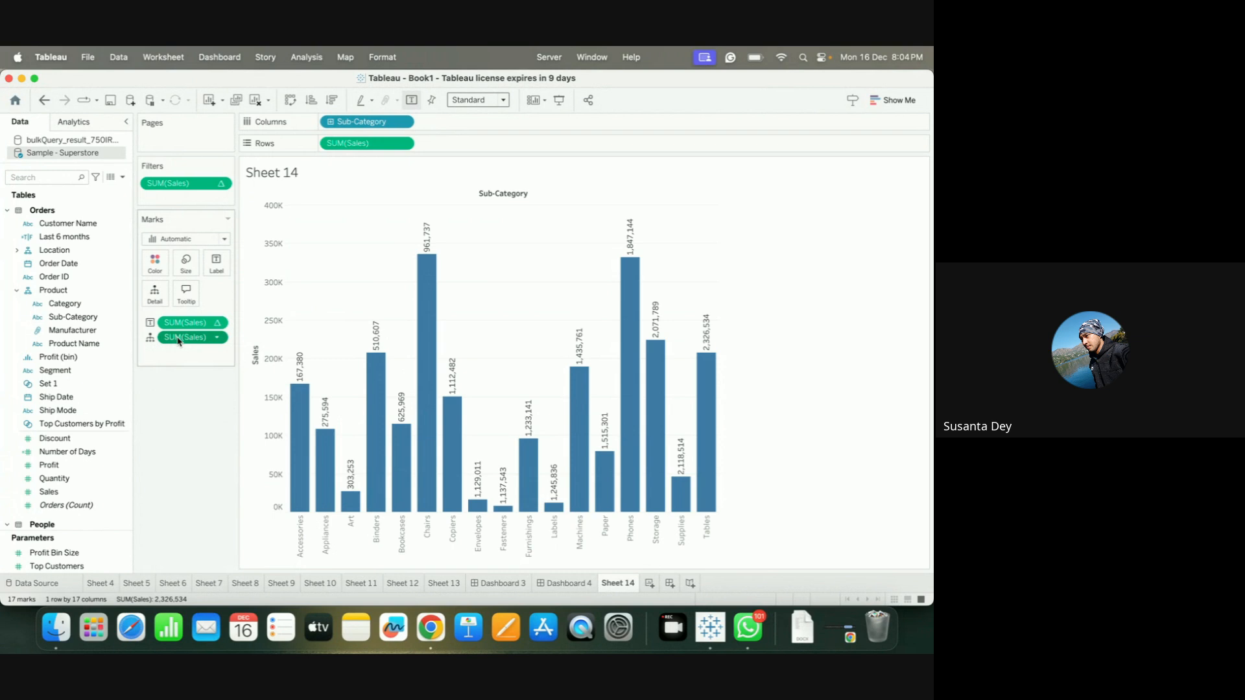
drag(179, 338, 216, 263)
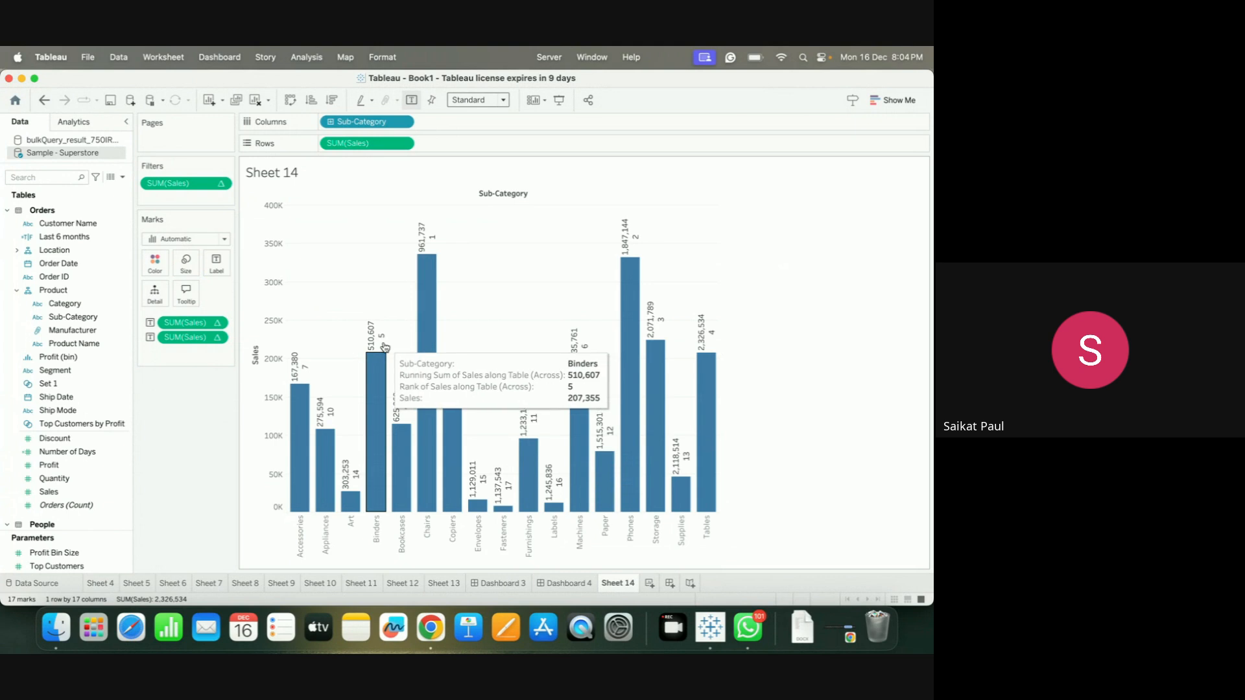
Filter the sub-categories by Rank of Sales with a range of values from 1 to 5
click(217, 338)
mouse_move(242, 550)
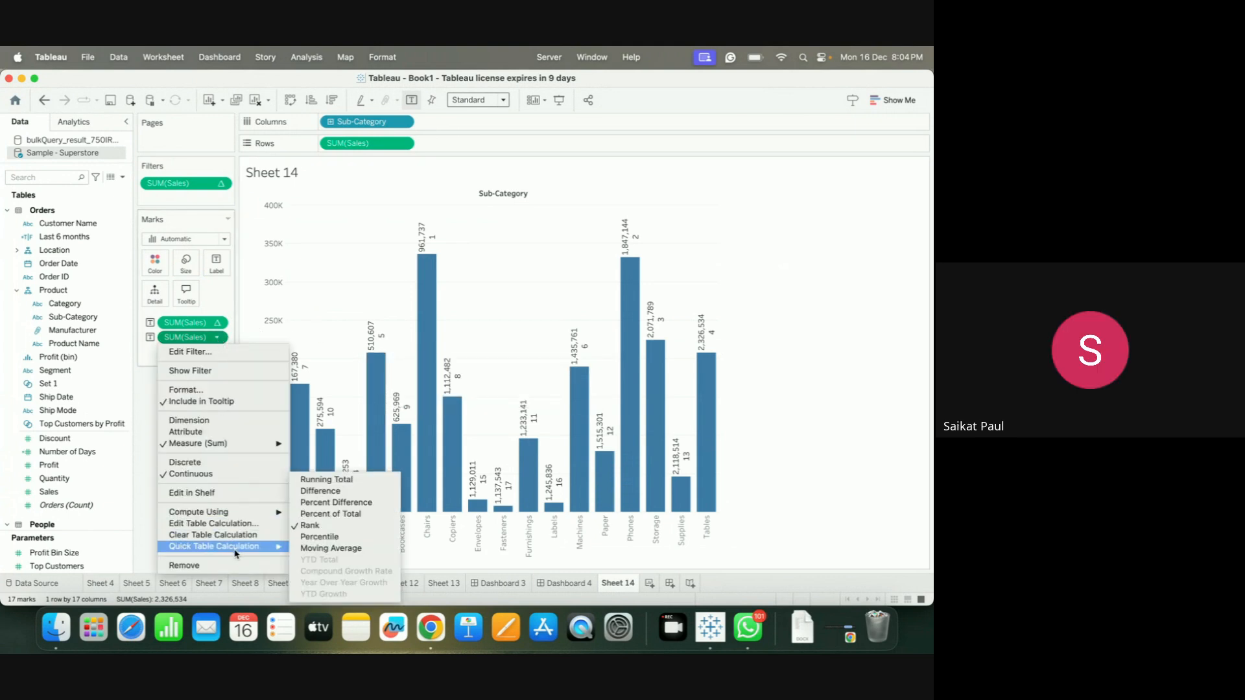
click(190, 352)
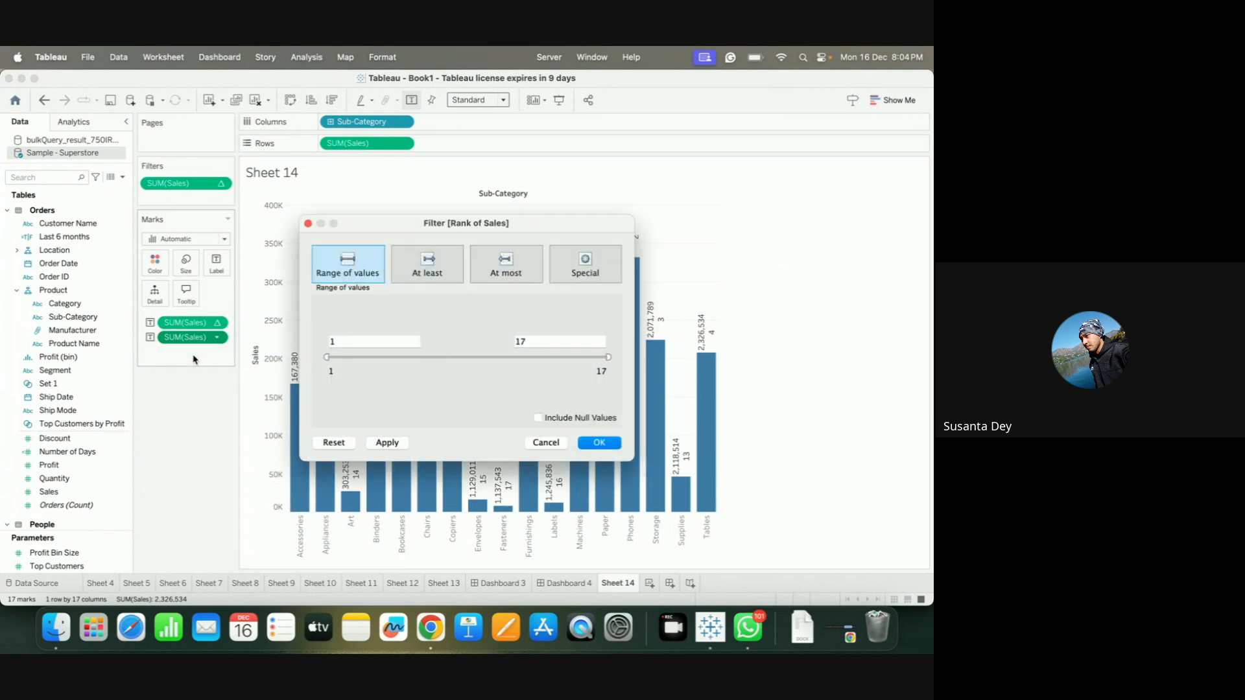
drag(608, 357, 403, 356)
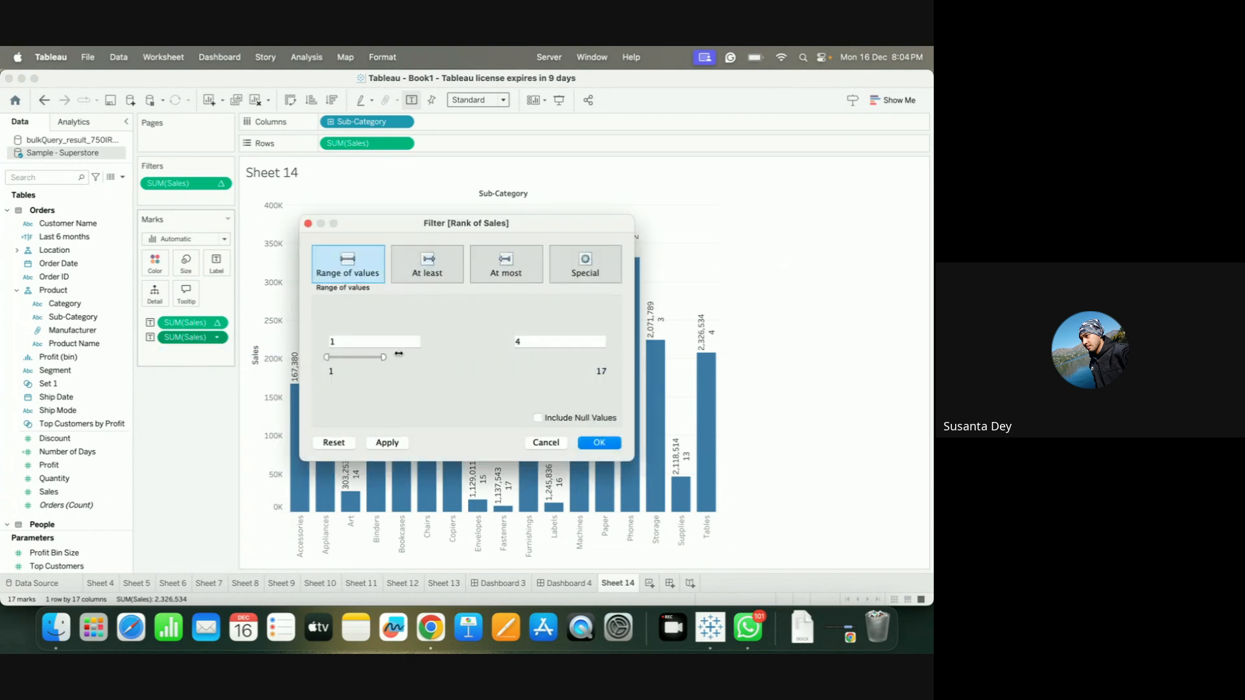
click(600, 443)
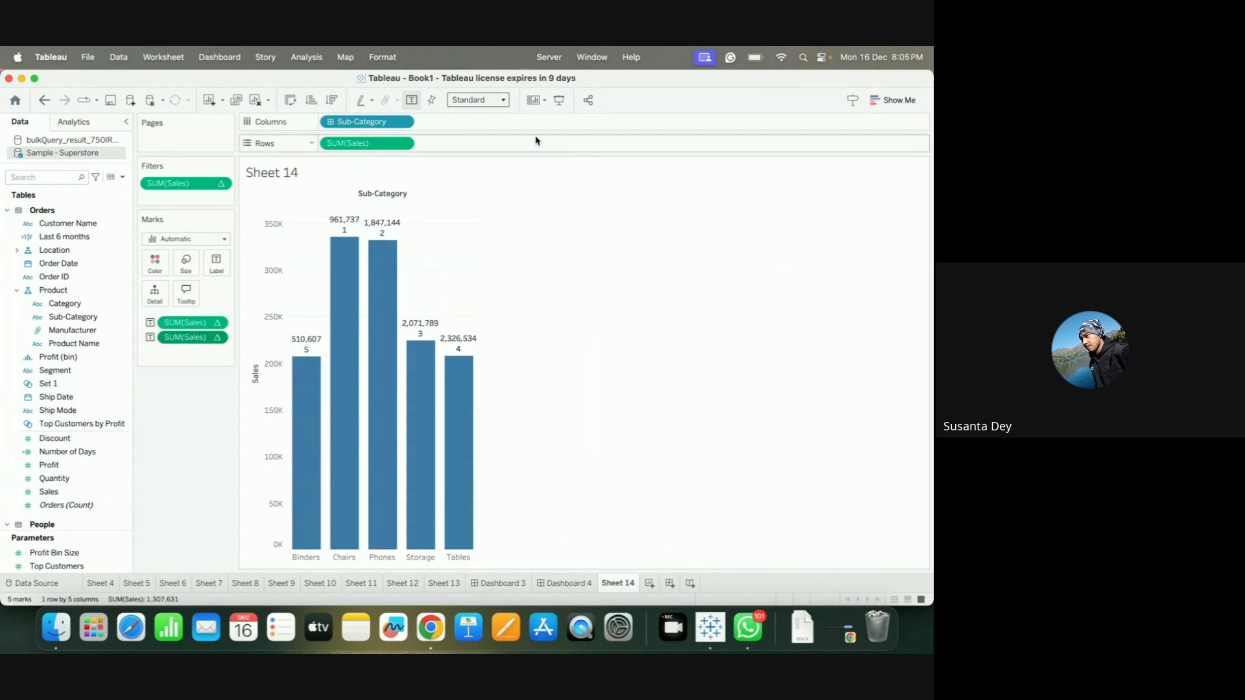
Fit the top sub-categories chart to Entire View and color its bars by Sales
click(478, 100)
click(485, 143)
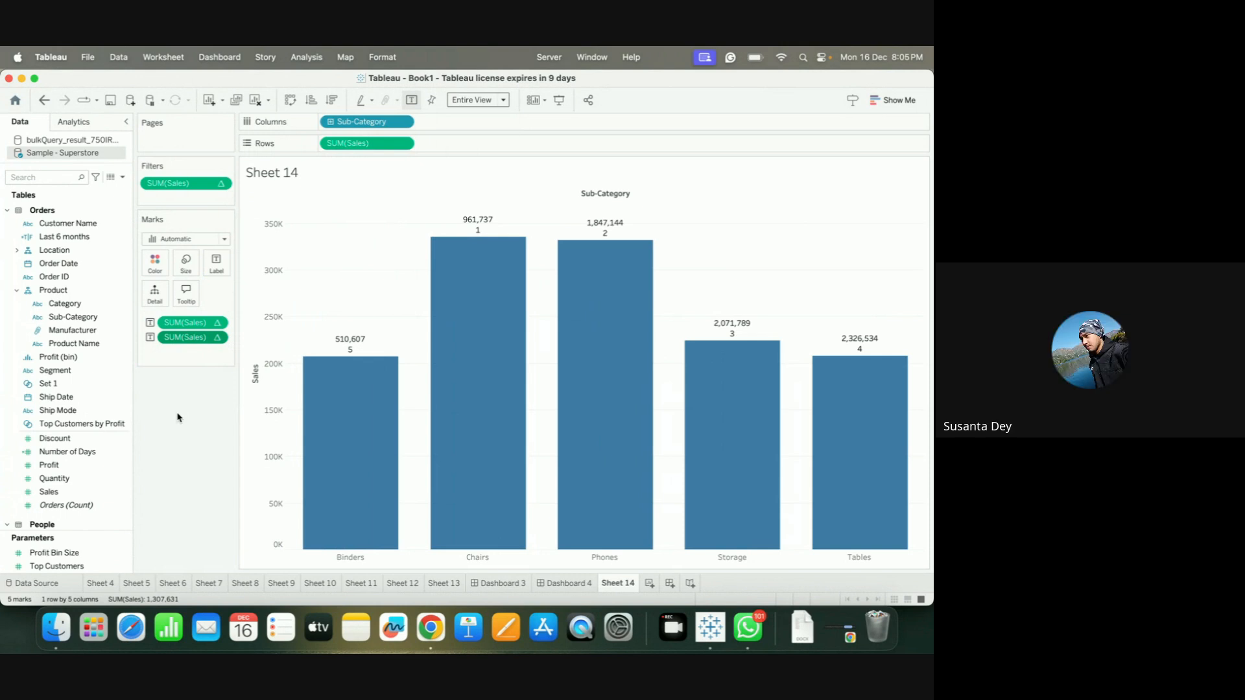
click(50, 493)
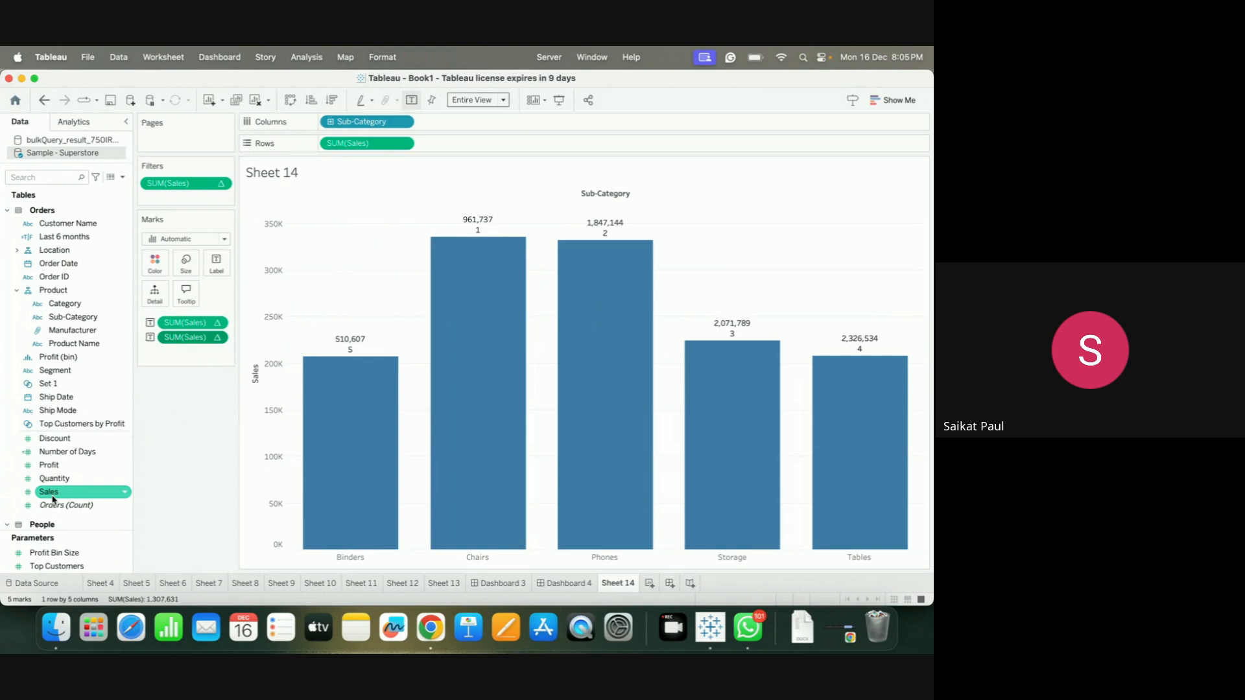
mouse_move(52, 500)
mouse_down()
mouse_move(151, 318)
mouse_move(149, 270)
mouse_up()
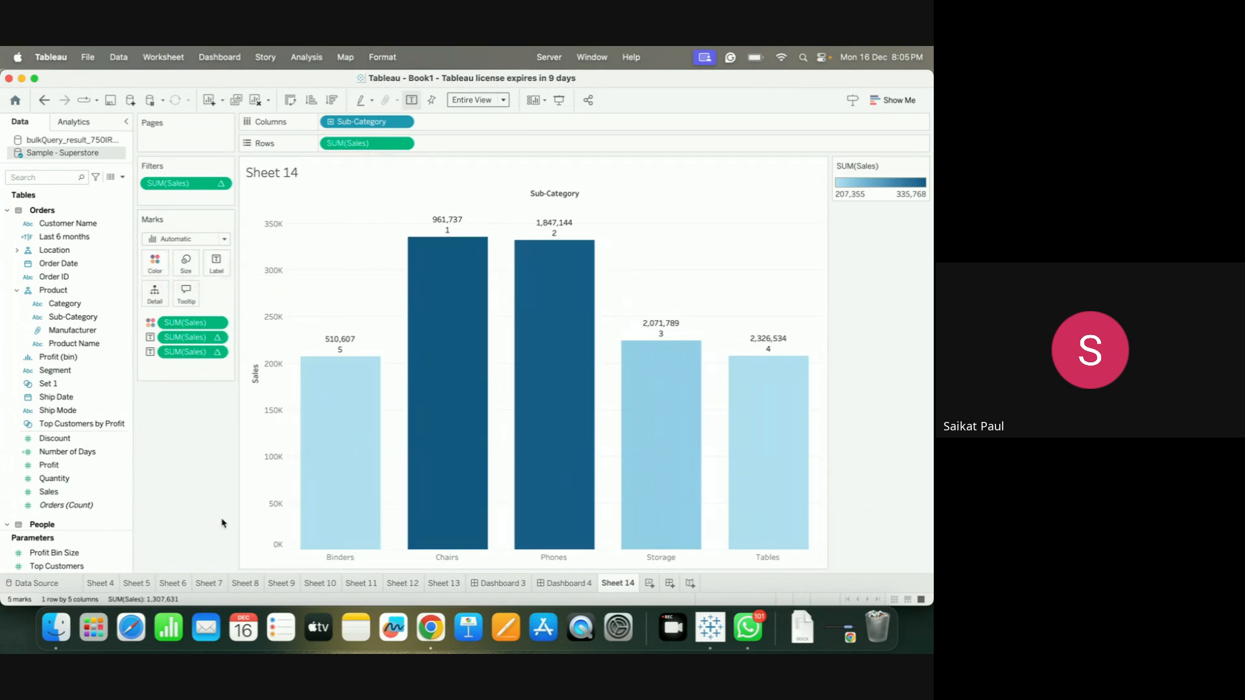
Open Sheet 8 with the monthly sales trend and inspect the filter options of its Month of Order Date fields
click(245, 583)
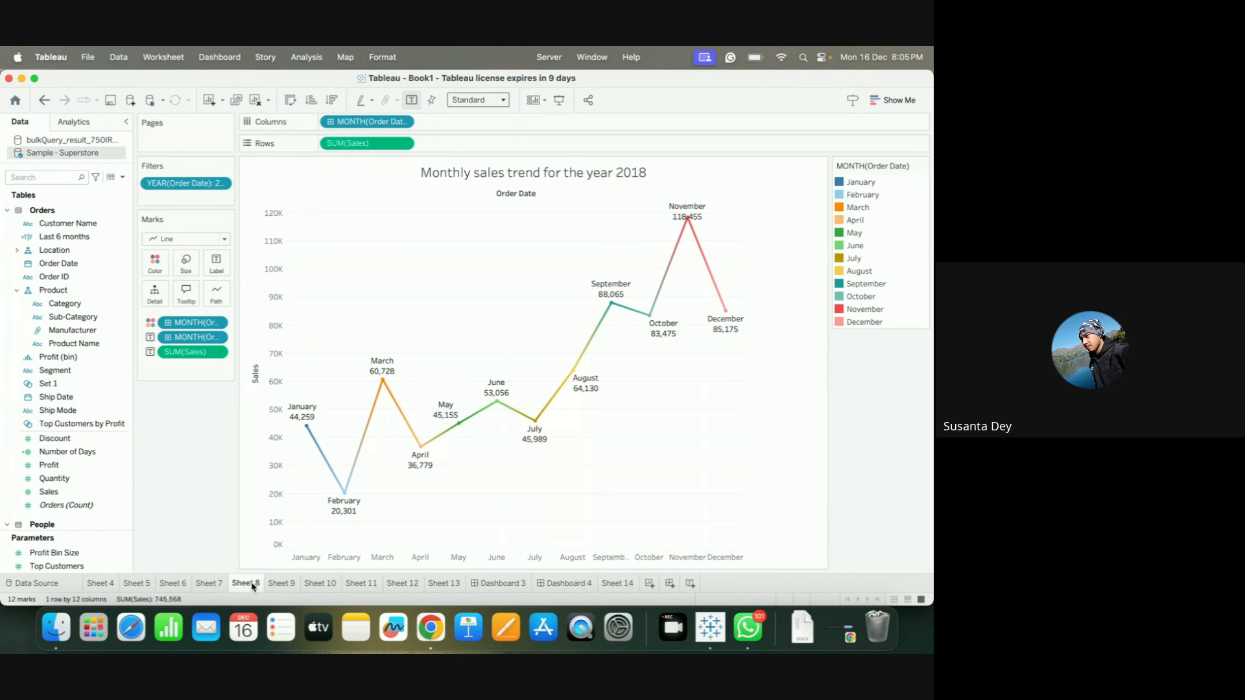
click(209, 584)
click(247, 584)
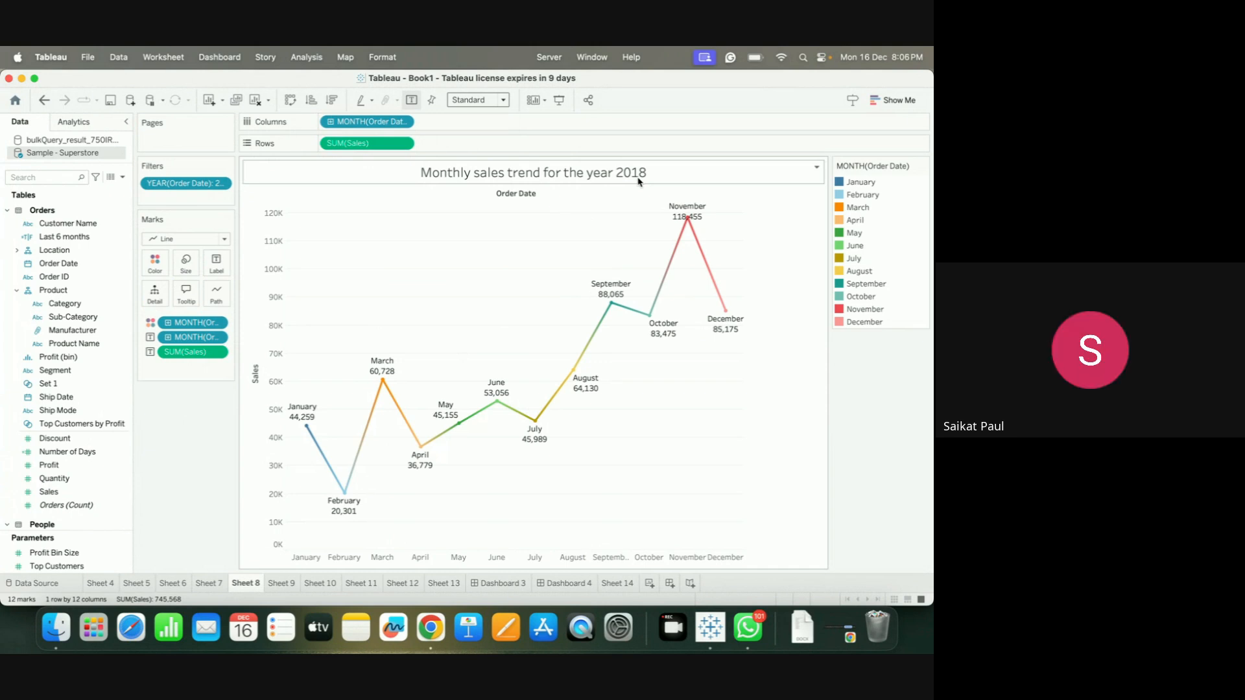
click(404, 123)
click(344, 136)
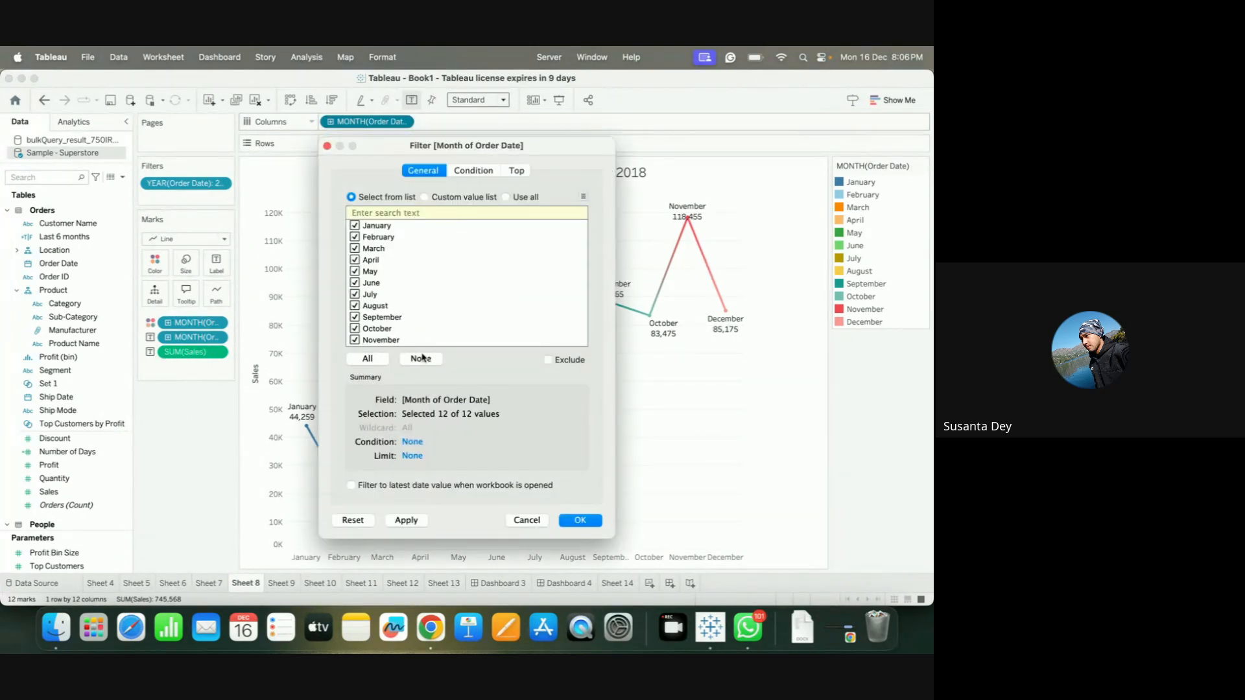
click(526, 520)
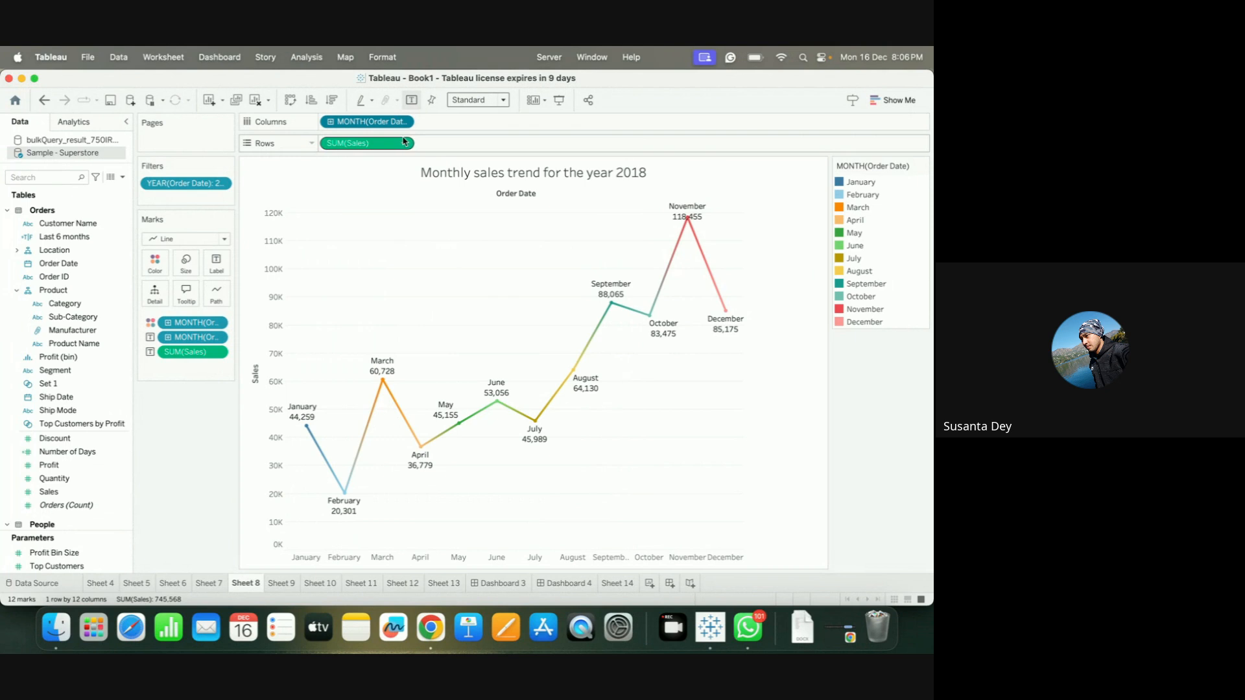
click(218, 325)
click(201, 220)
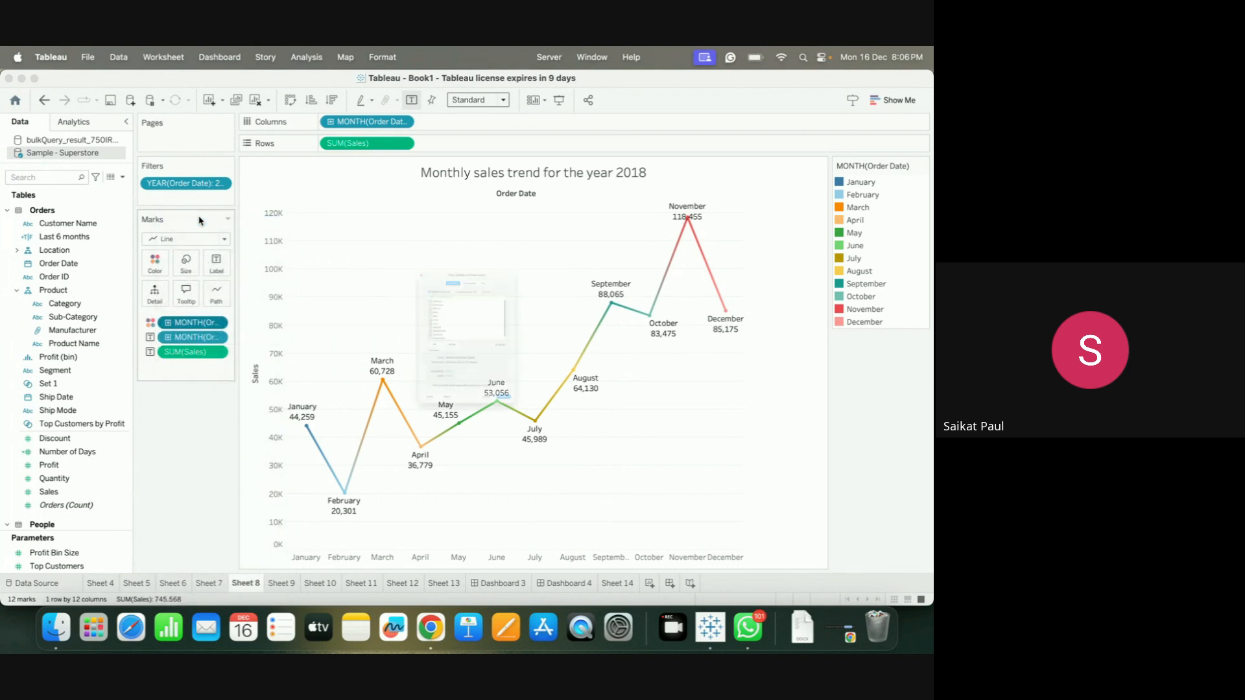
click(526, 520)
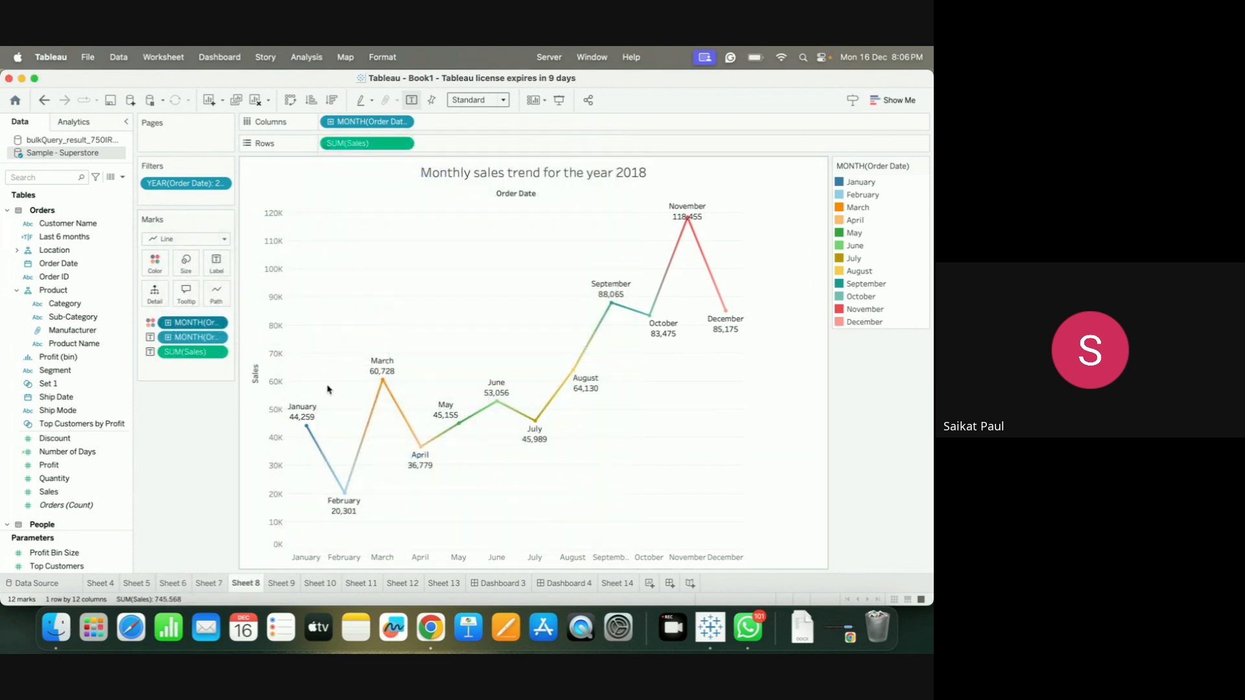
click(219, 338)
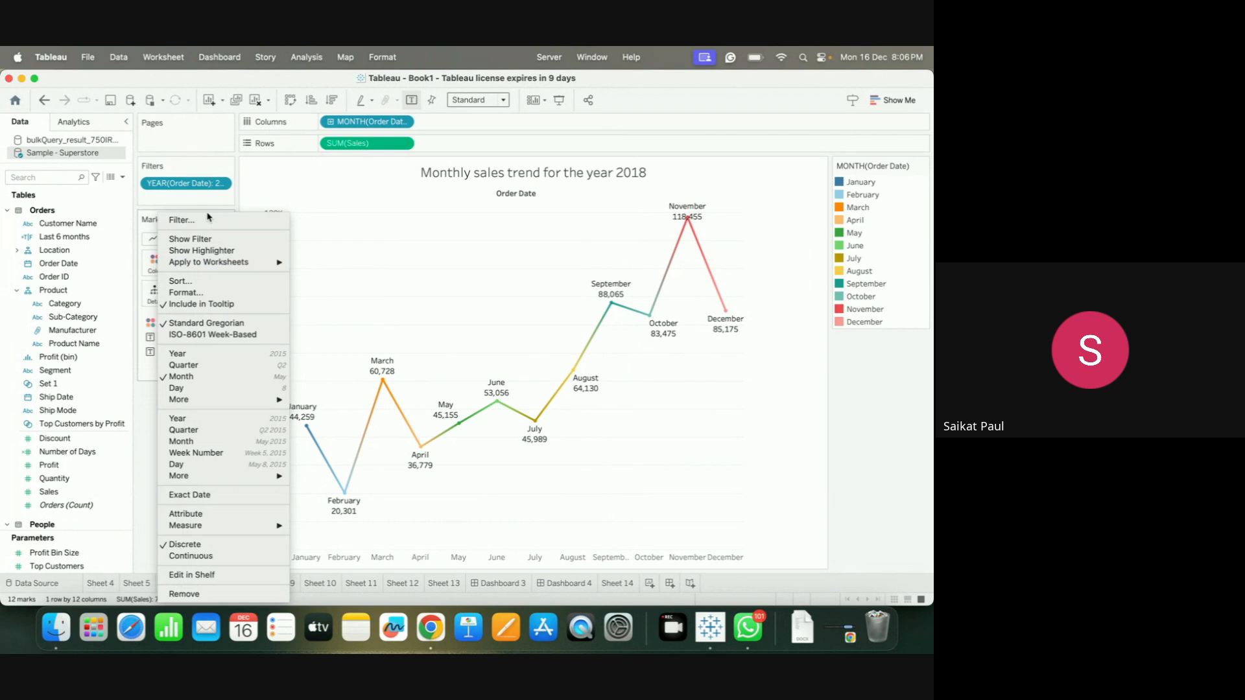
click(400, 229)
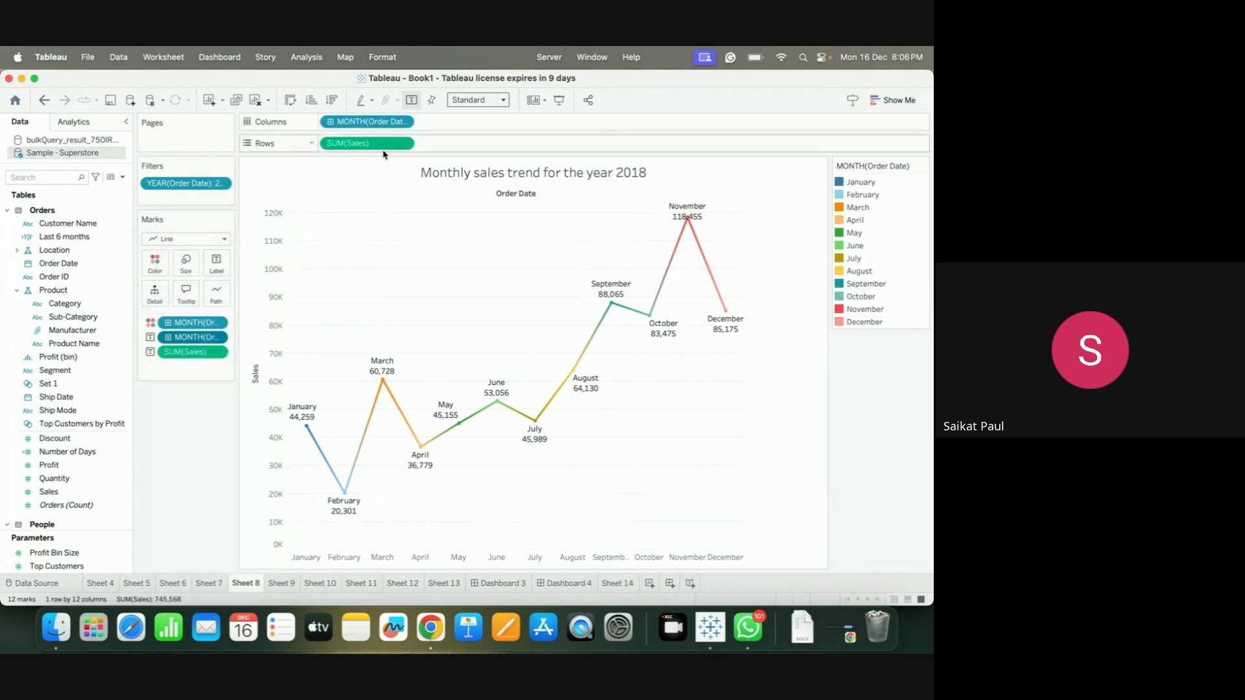
Check which year the Order Date filter selects, and fit the monthly trend chart to Entire View
click(215, 185)
click(206, 198)
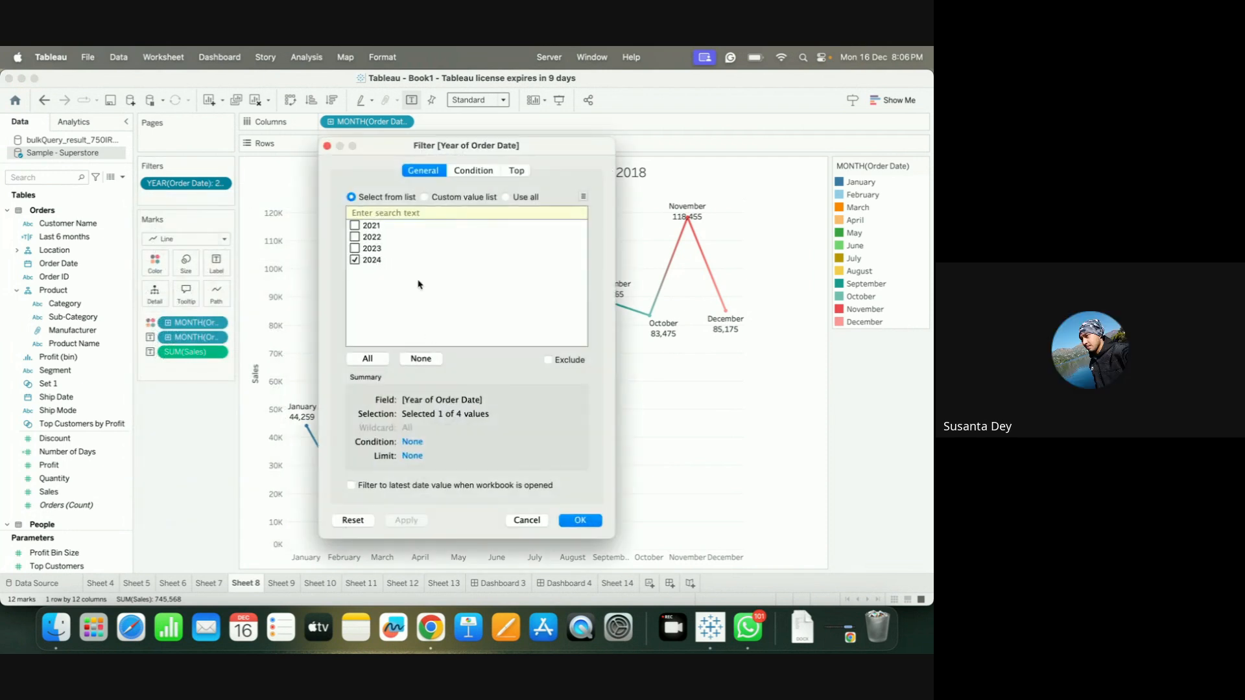
click(528, 520)
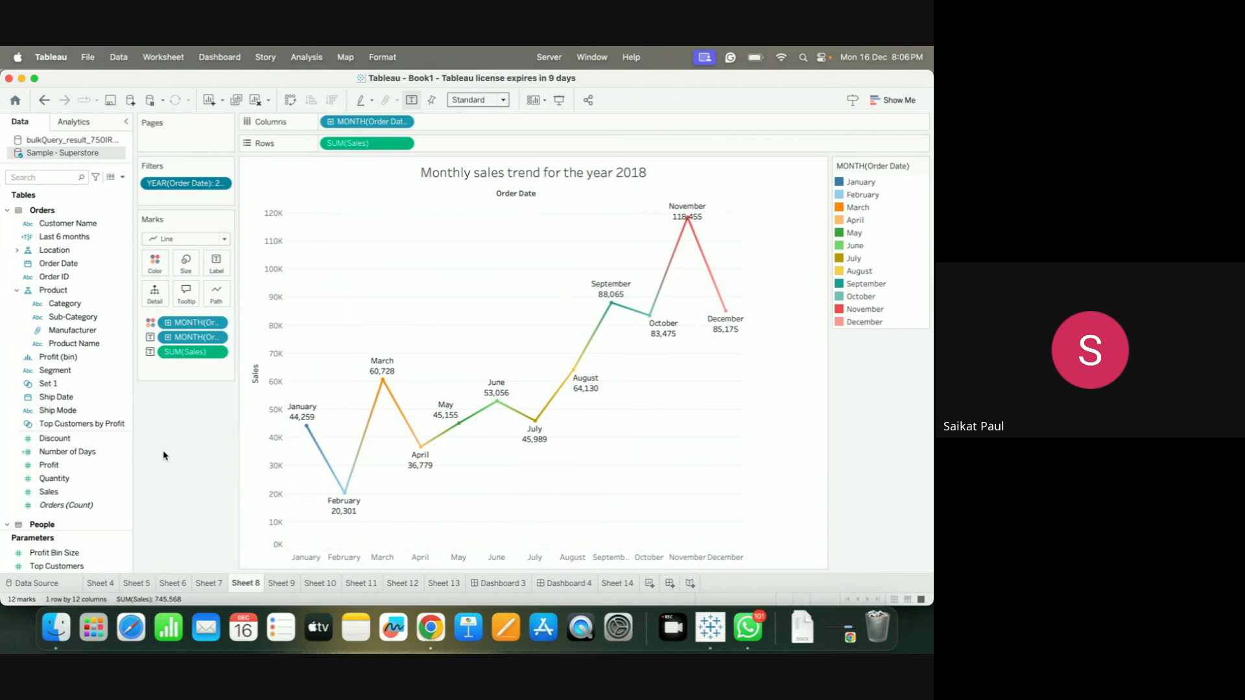
click(503, 100)
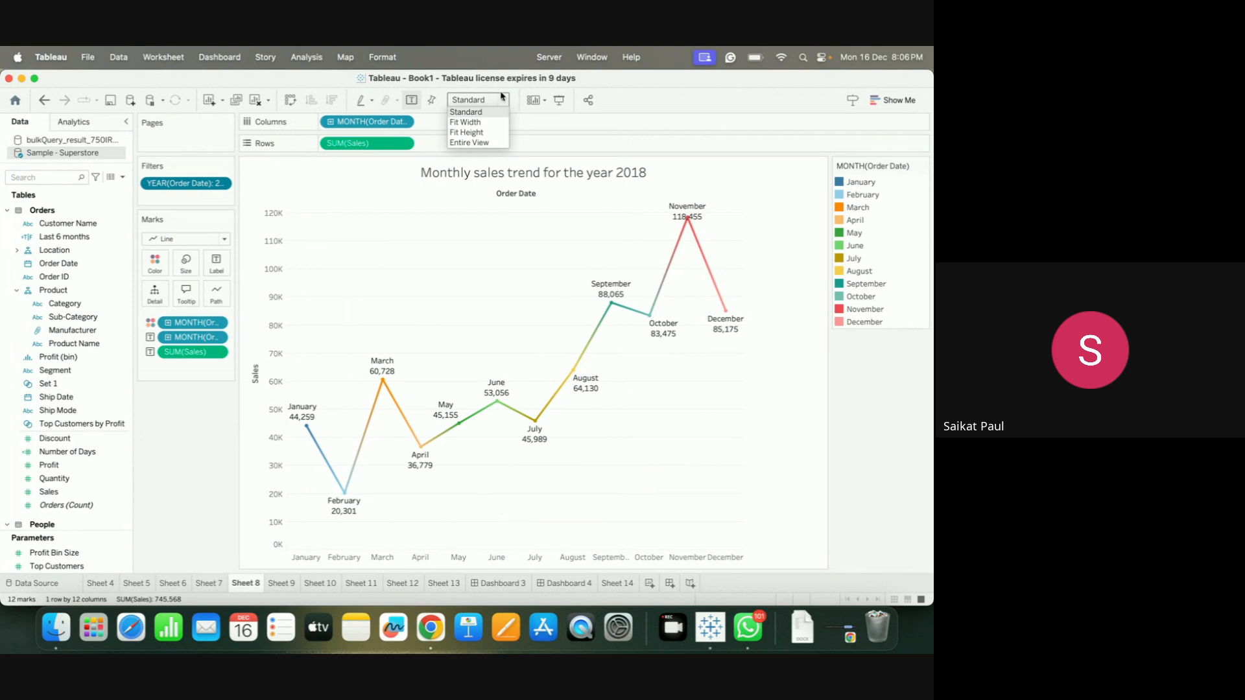
click(490, 142)
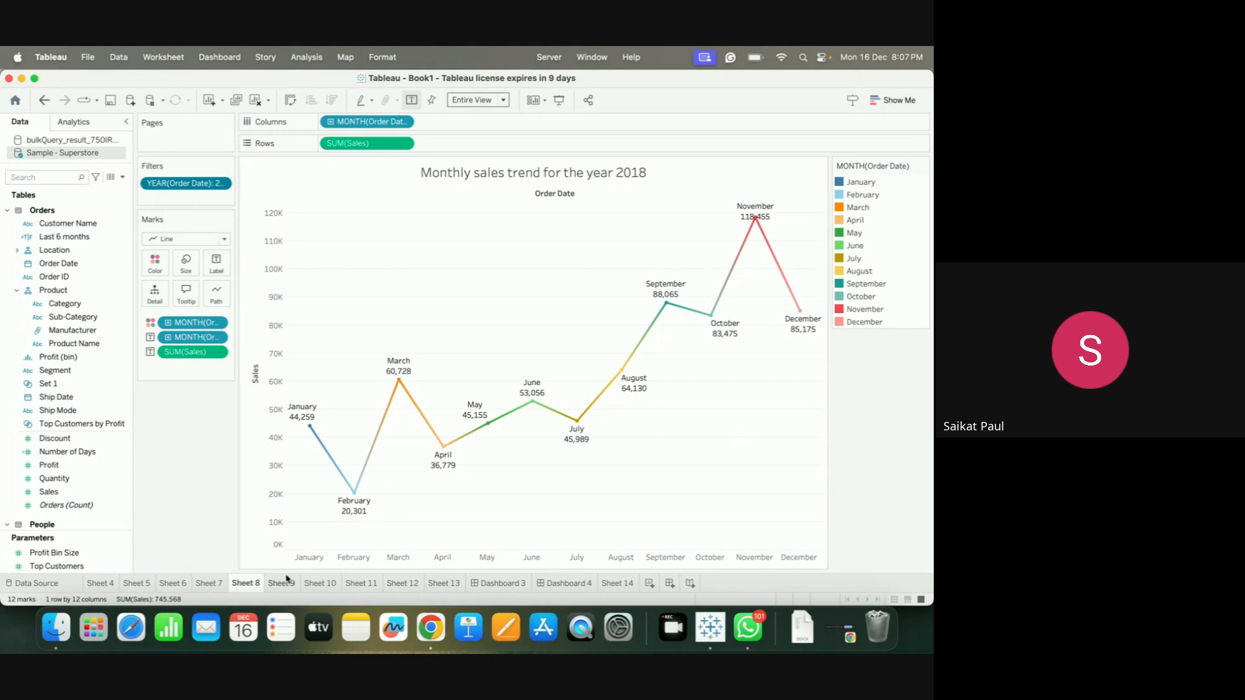
On Sheet 9, convert the sales by region view into a single pie chart with Show Me
click(282, 584)
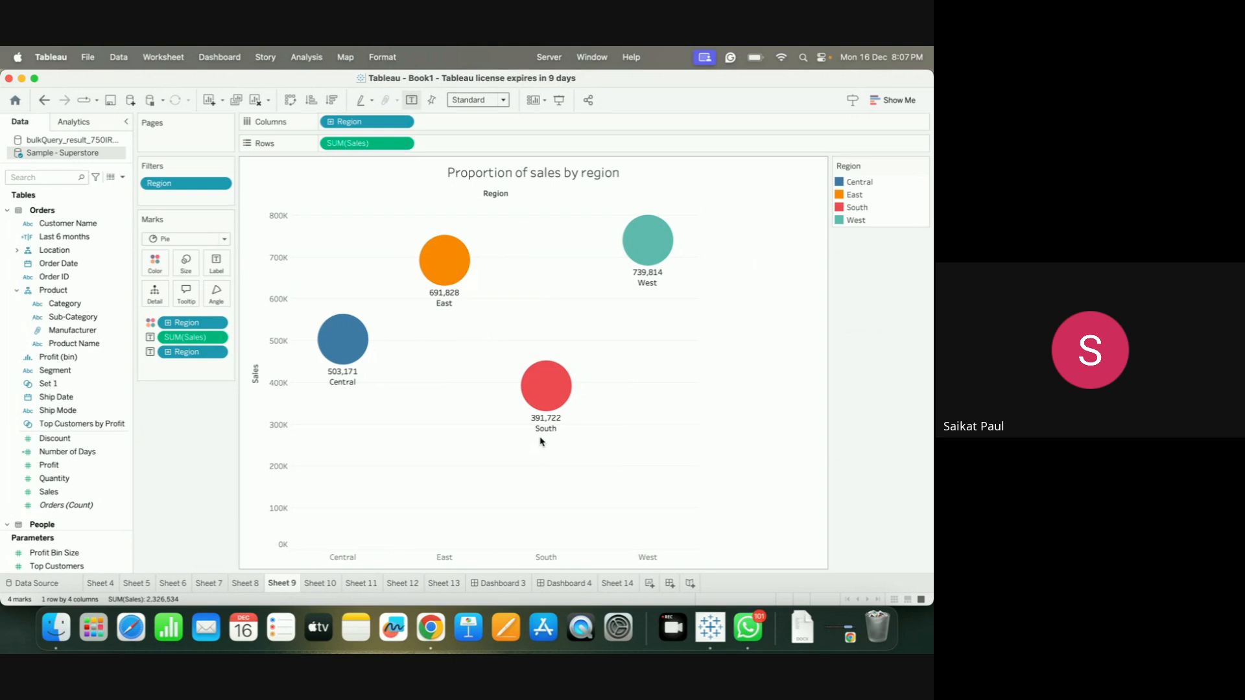
click(178, 240)
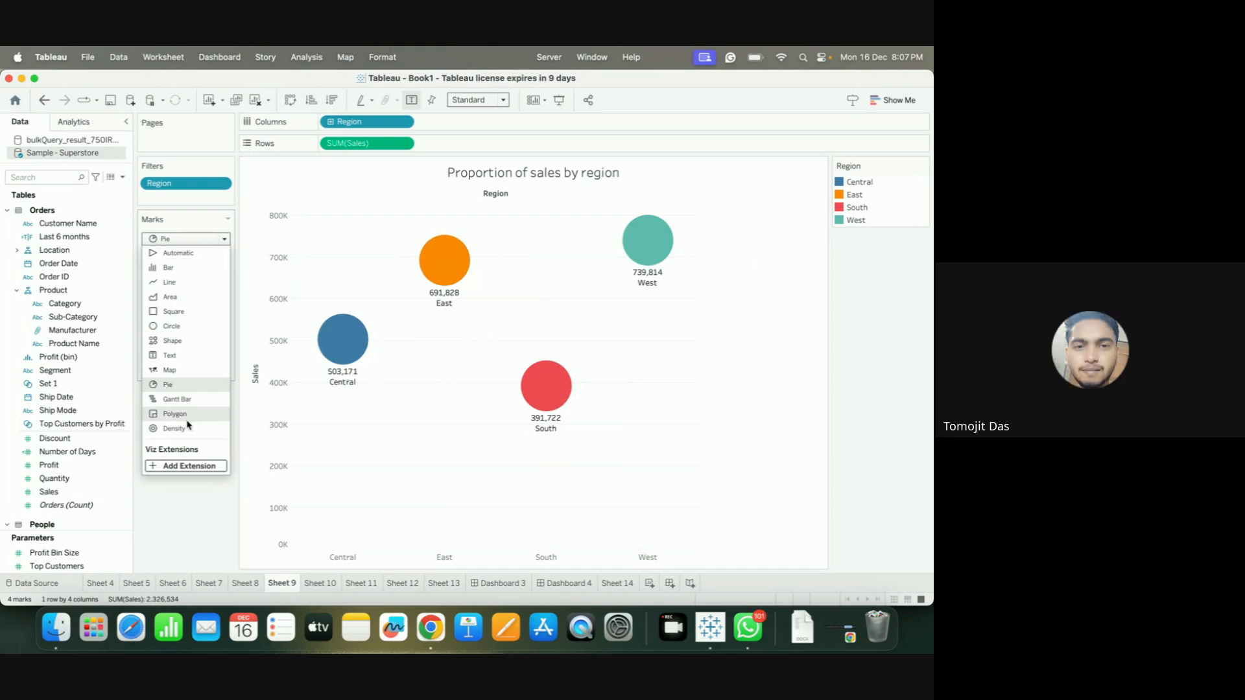
click(201, 526)
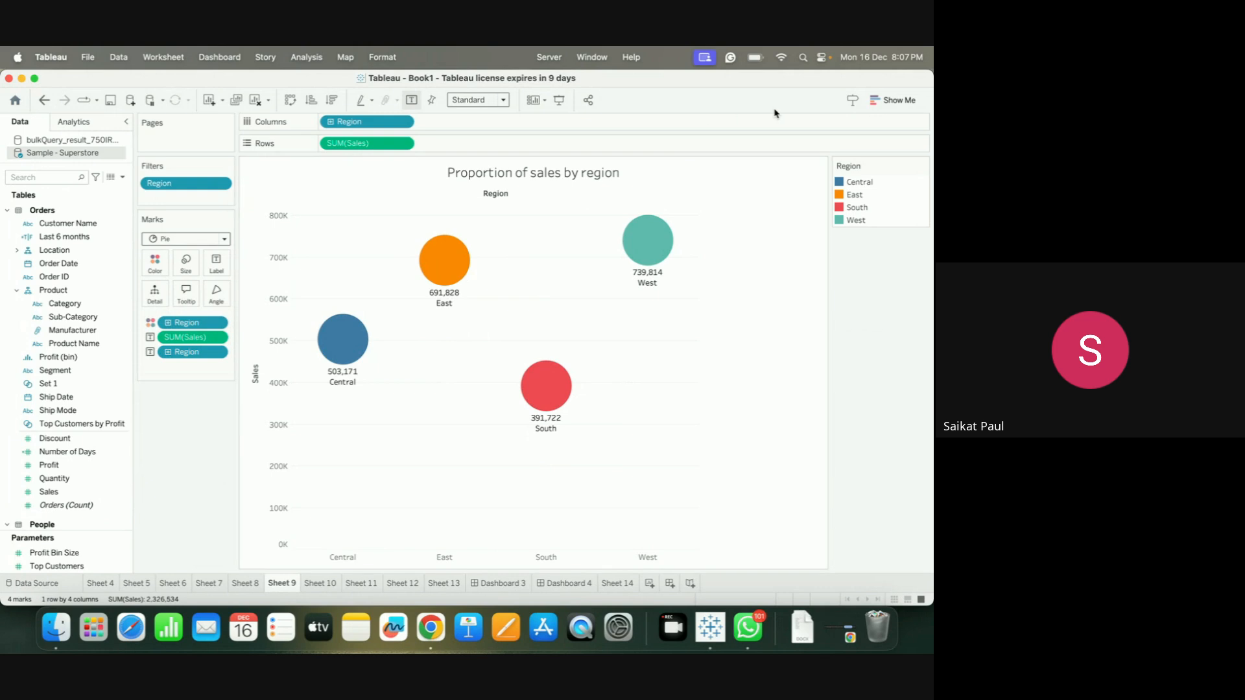
click(890, 100)
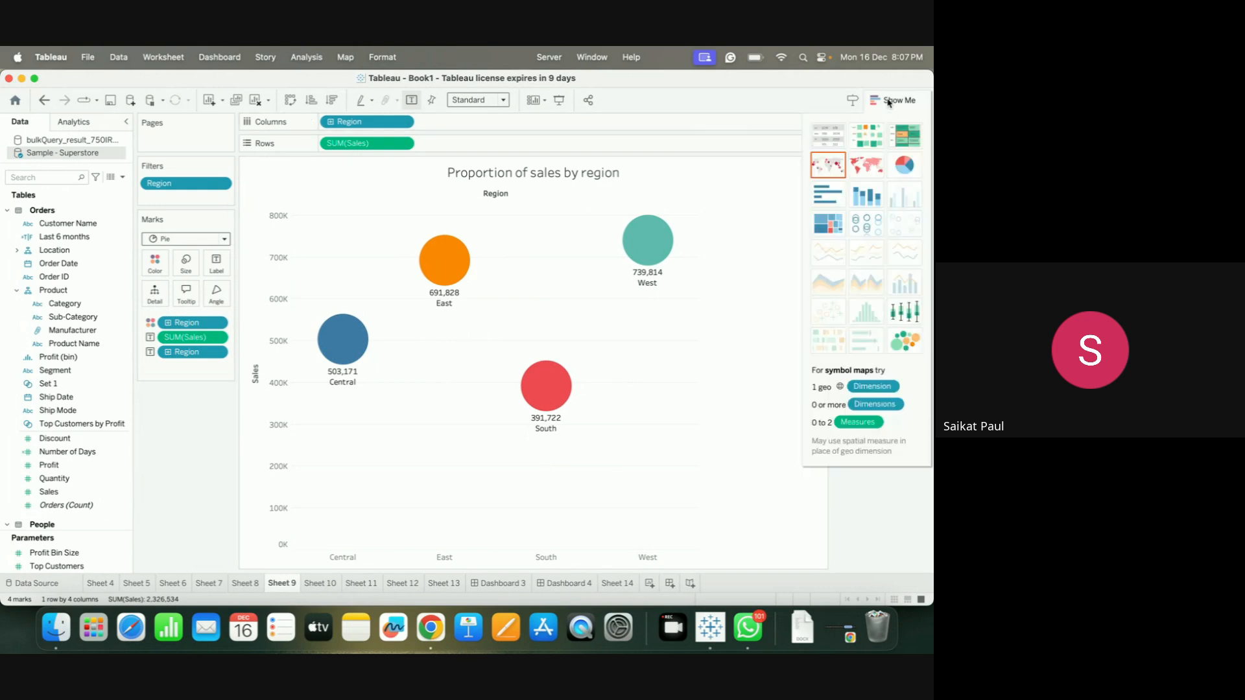
click(906, 172)
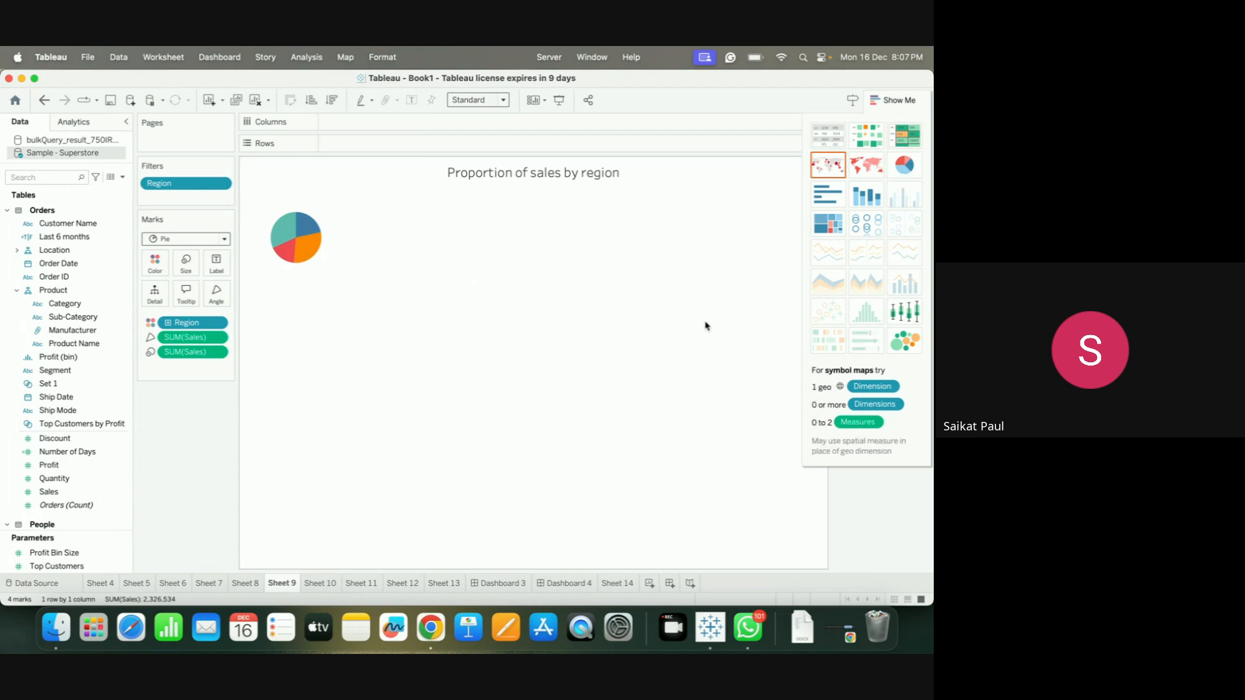
Fit the regional pie chart to Entire View and move Region from Color and Sales from Angle to Label
click(504, 104)
click(485, 144)
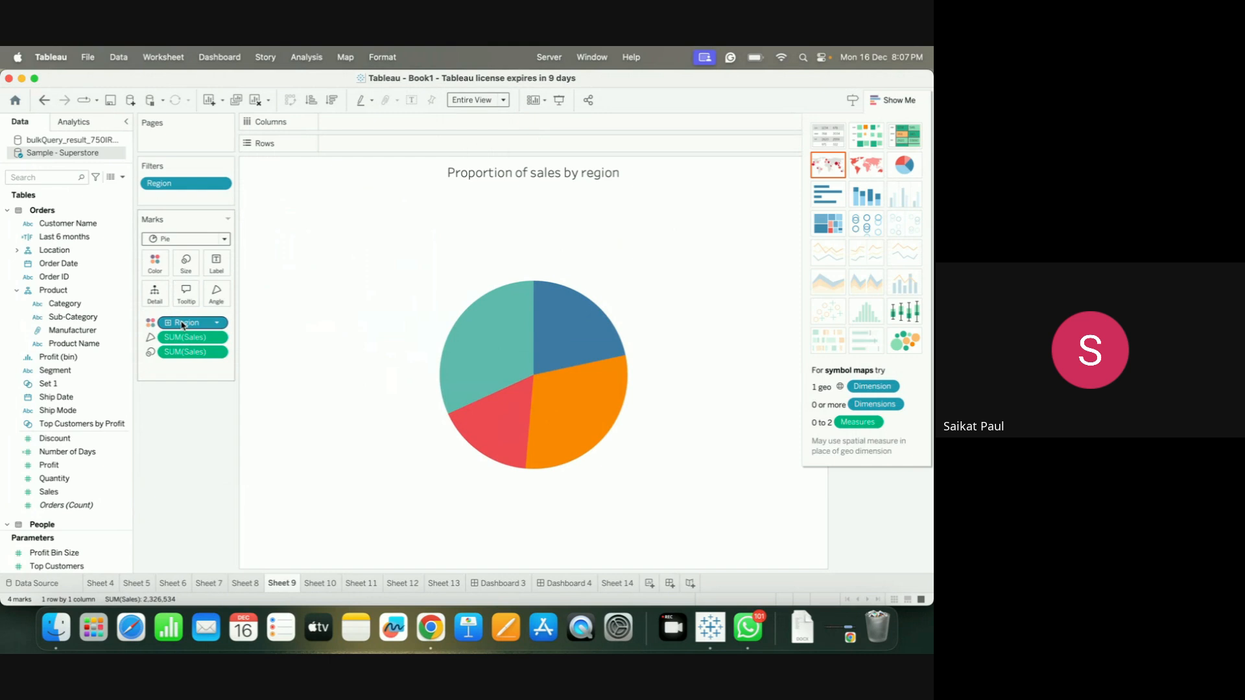
drag(171, 330, 218, 258)
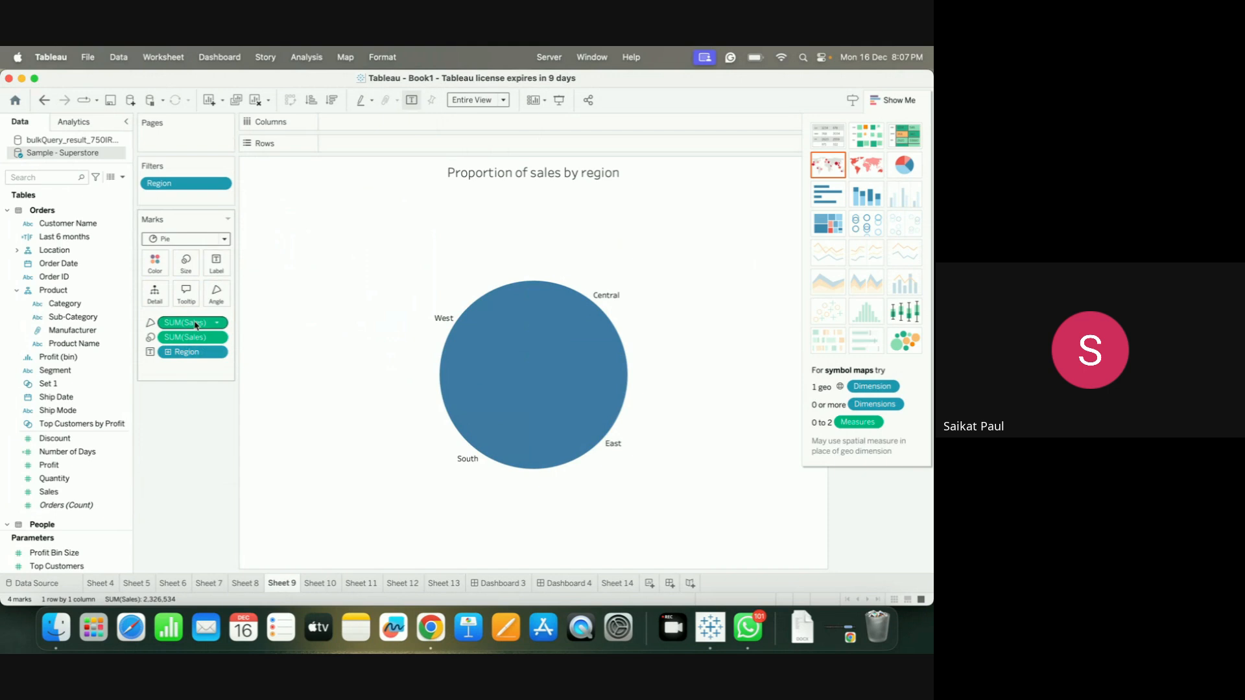
drag(185, 323, 217, 264)
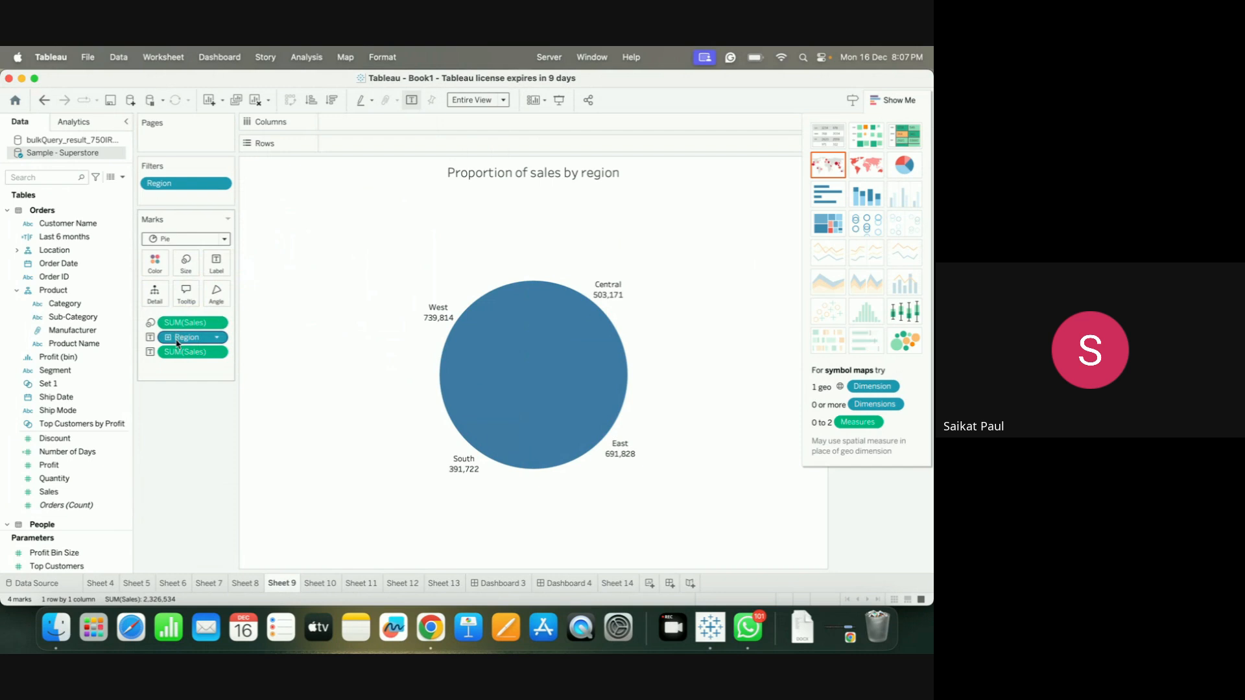
Clear Sheet 9 by removing the Region and Sales fields from Marks and the Region filter
drag(196, 339, 97, 367)
drag(188, 323, 81, 356)
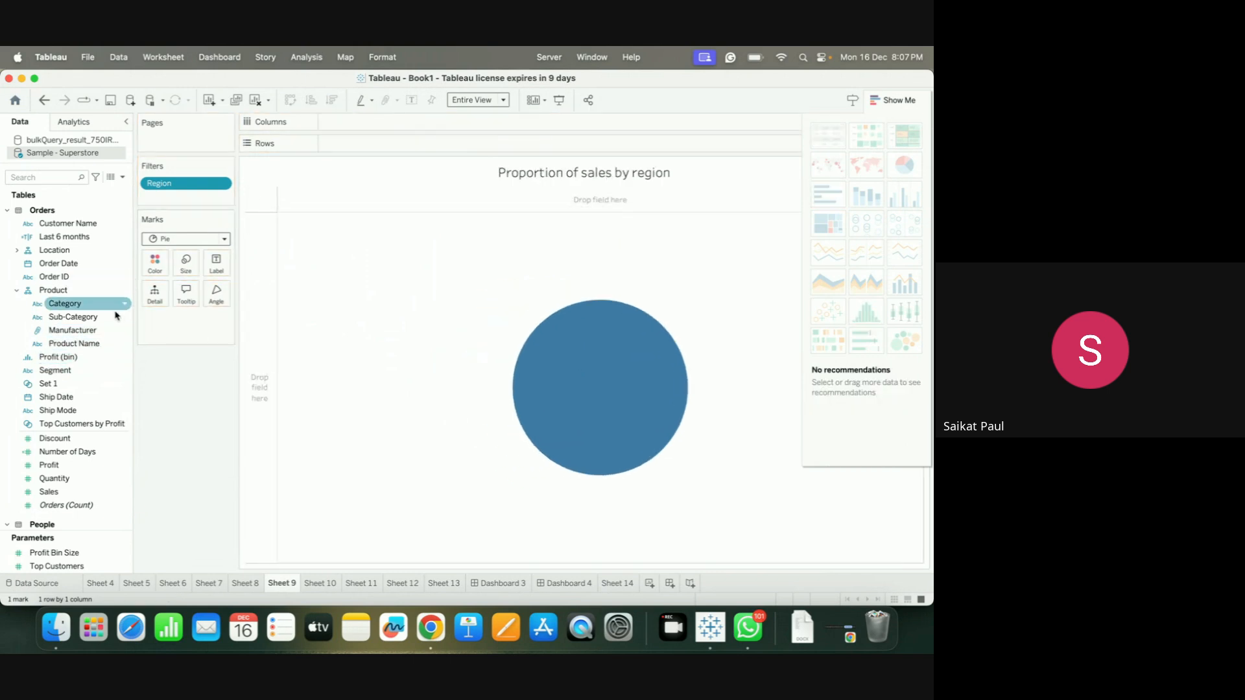
scroll(91, 388, down, 1)
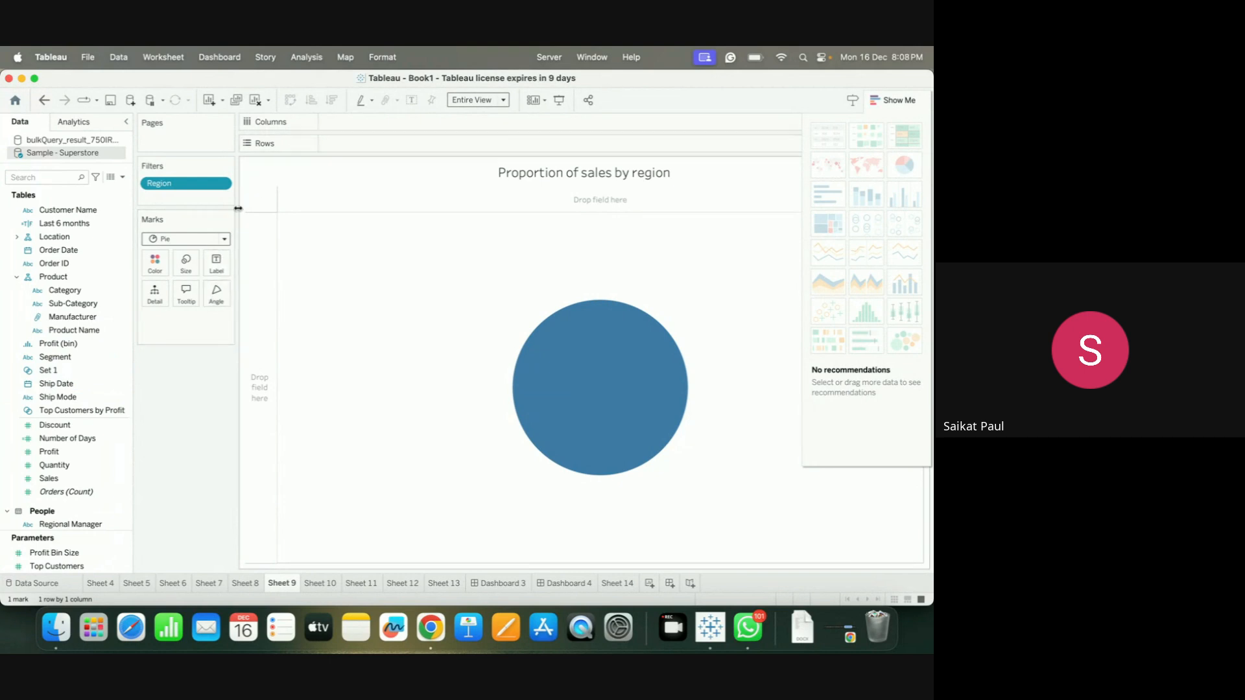
drag(187, 184, 84, 304)
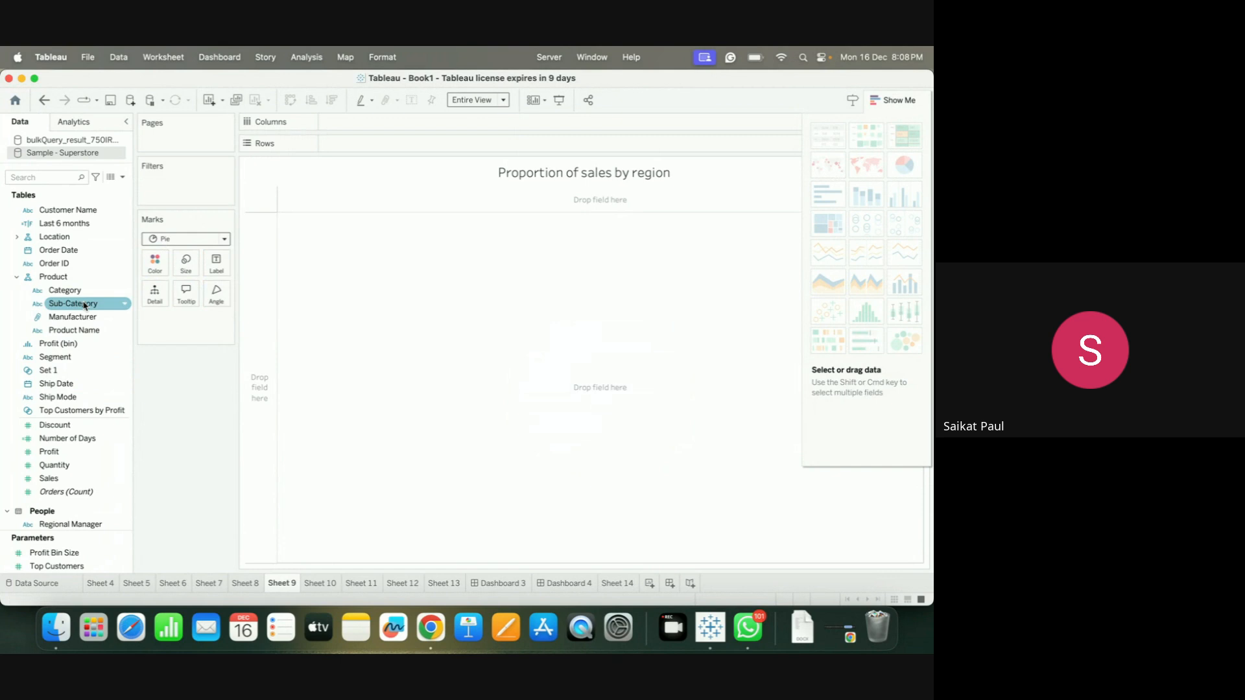
Place Region from the Location hierarchy on Rows and Sales on Columns, leaving no field on Label
scroll(63, 402, up, 1)
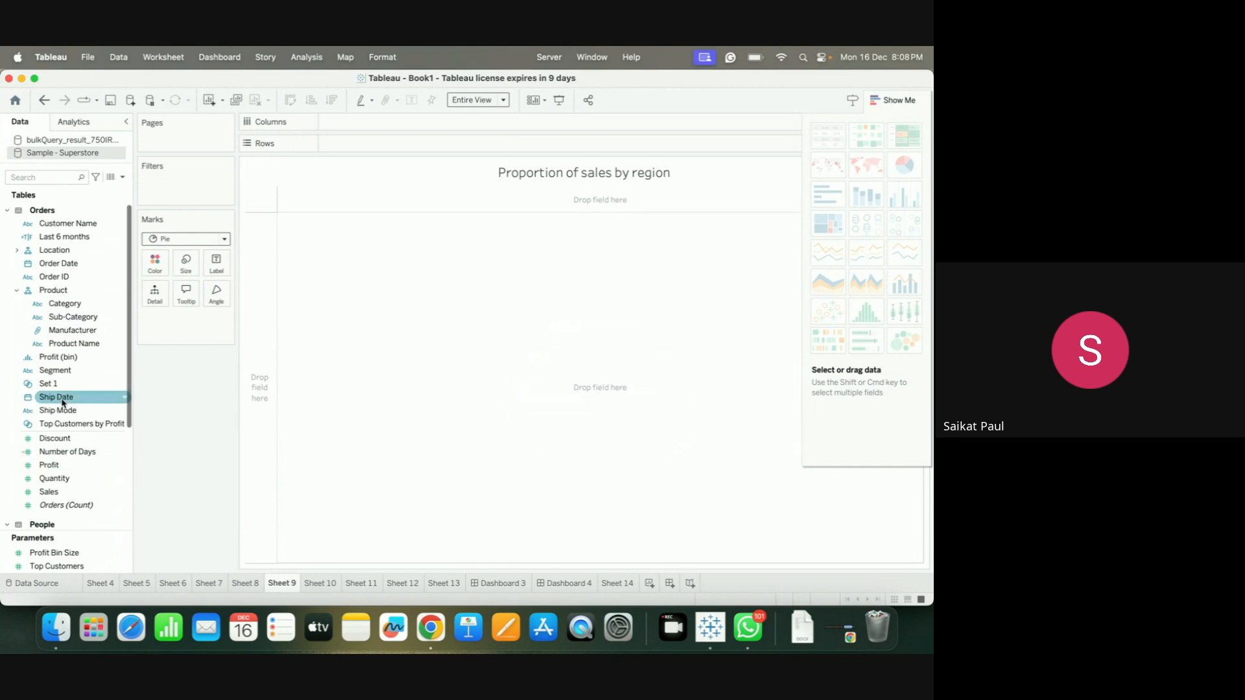
scroll(65, 447, down, 5)
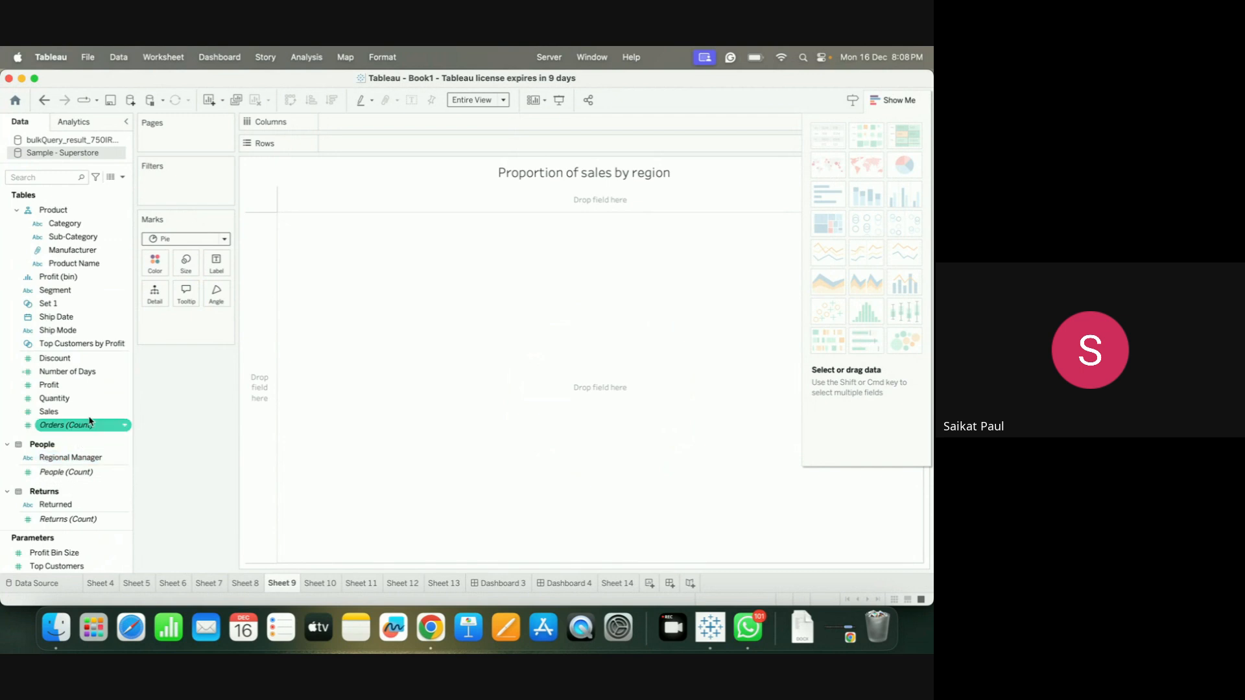
scroll(102, 367, up, 2)
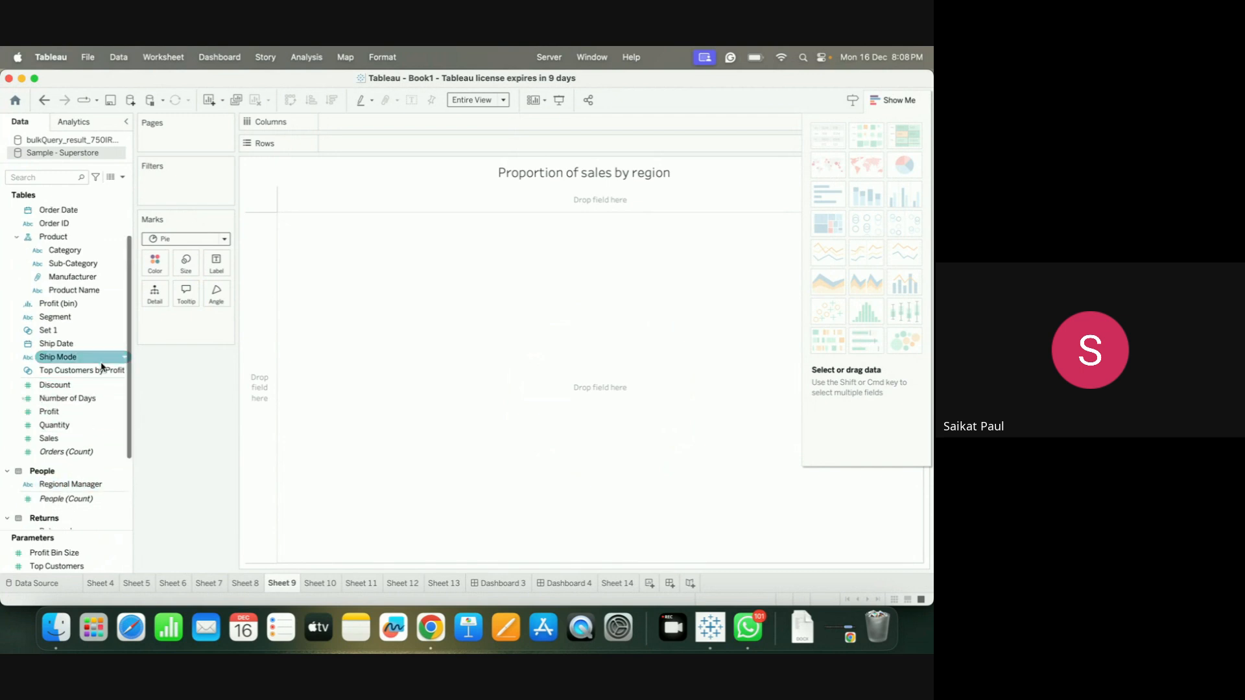
scroll(102, 367, up, 4)
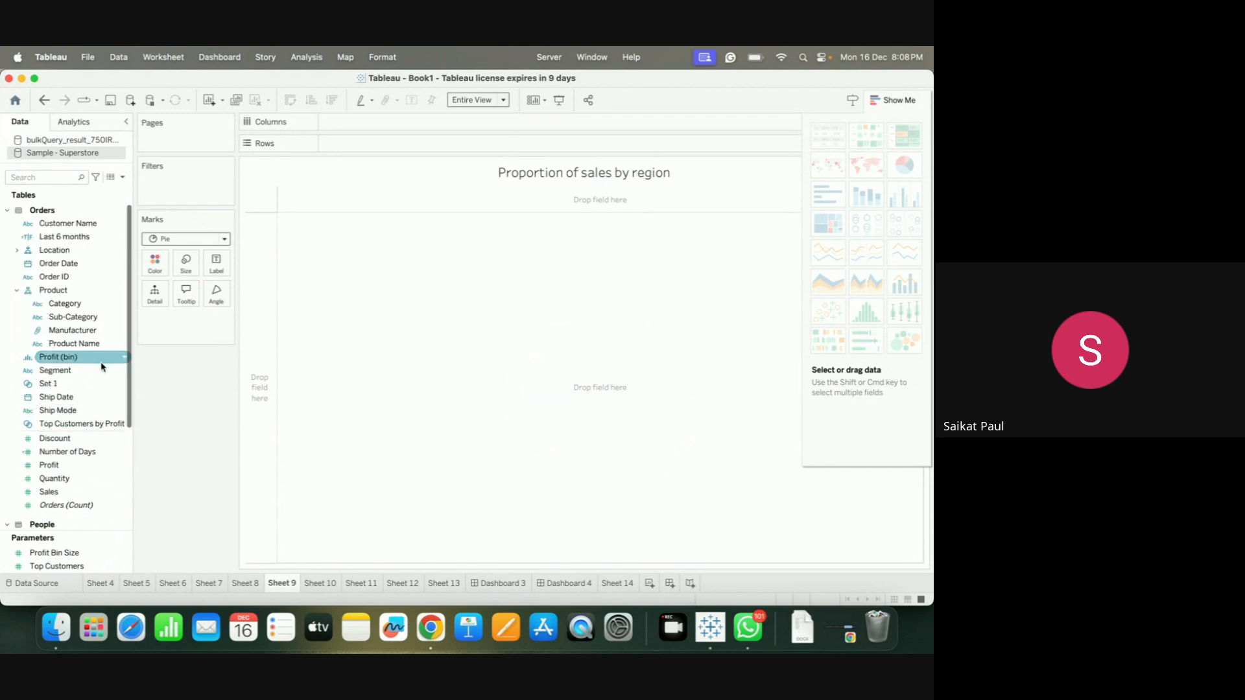
click(17, 250)
drag(61, 277, 349, 147)
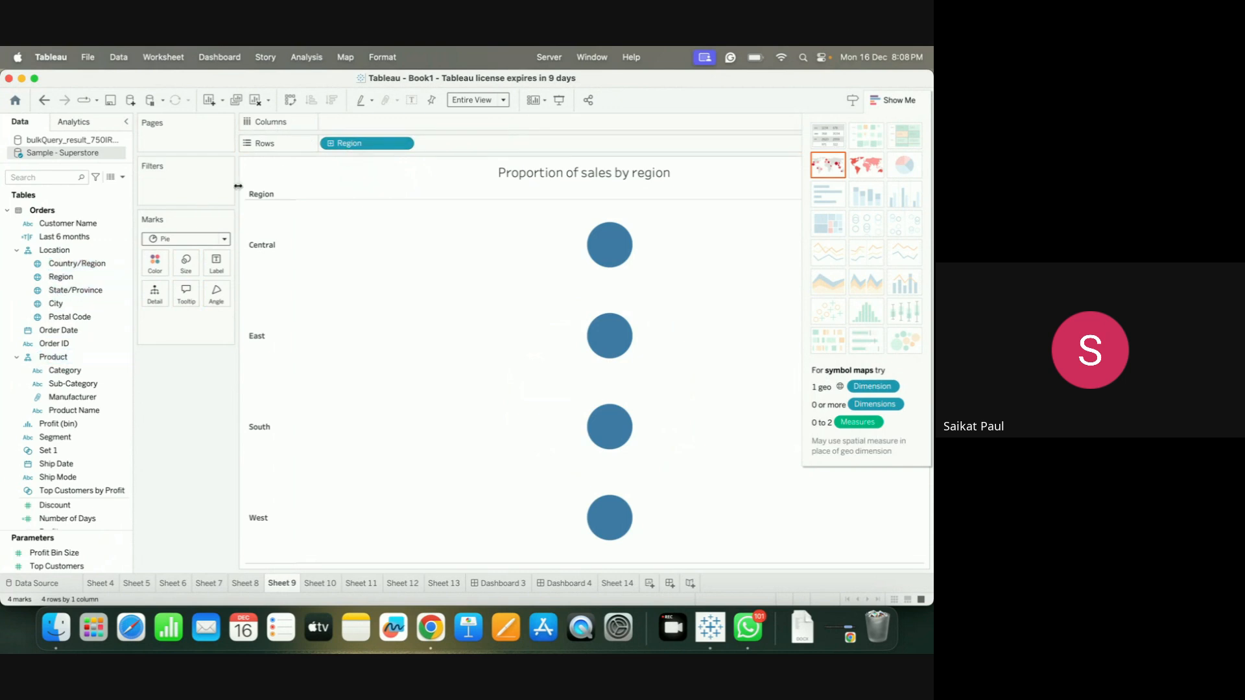
drag(77, 278, 211, 268)
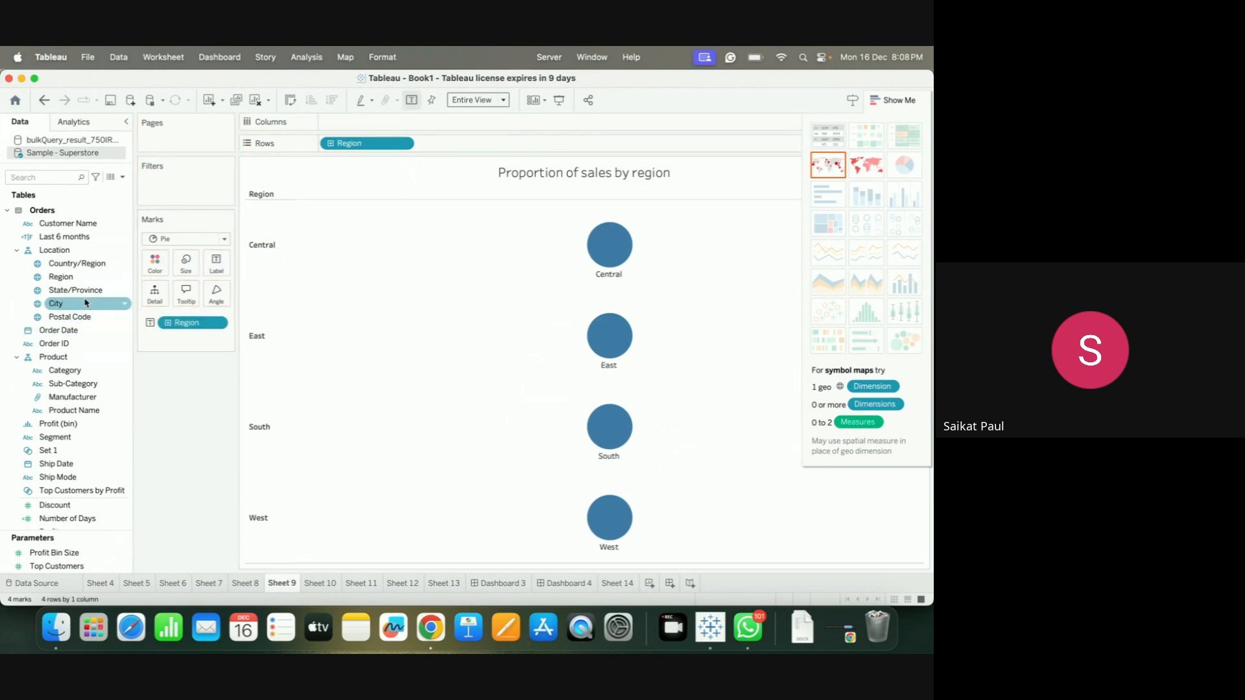
drag(189, 328, 39, 292)
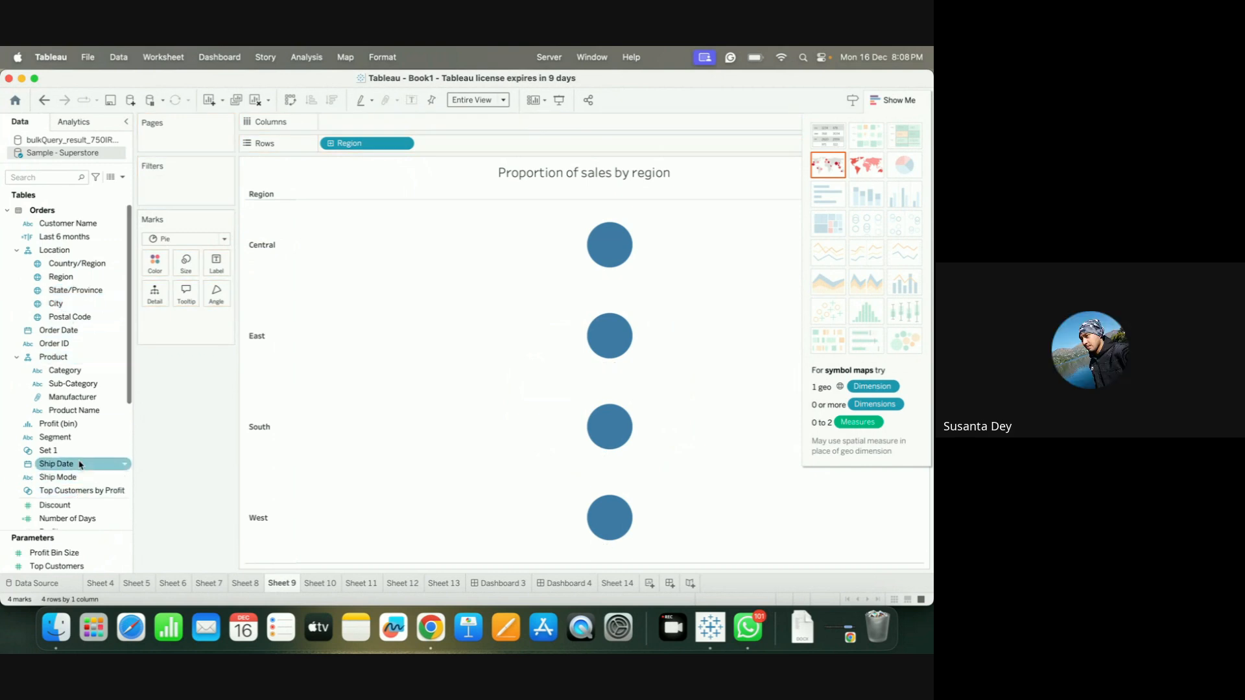
scroll(75, 480, down, 4)
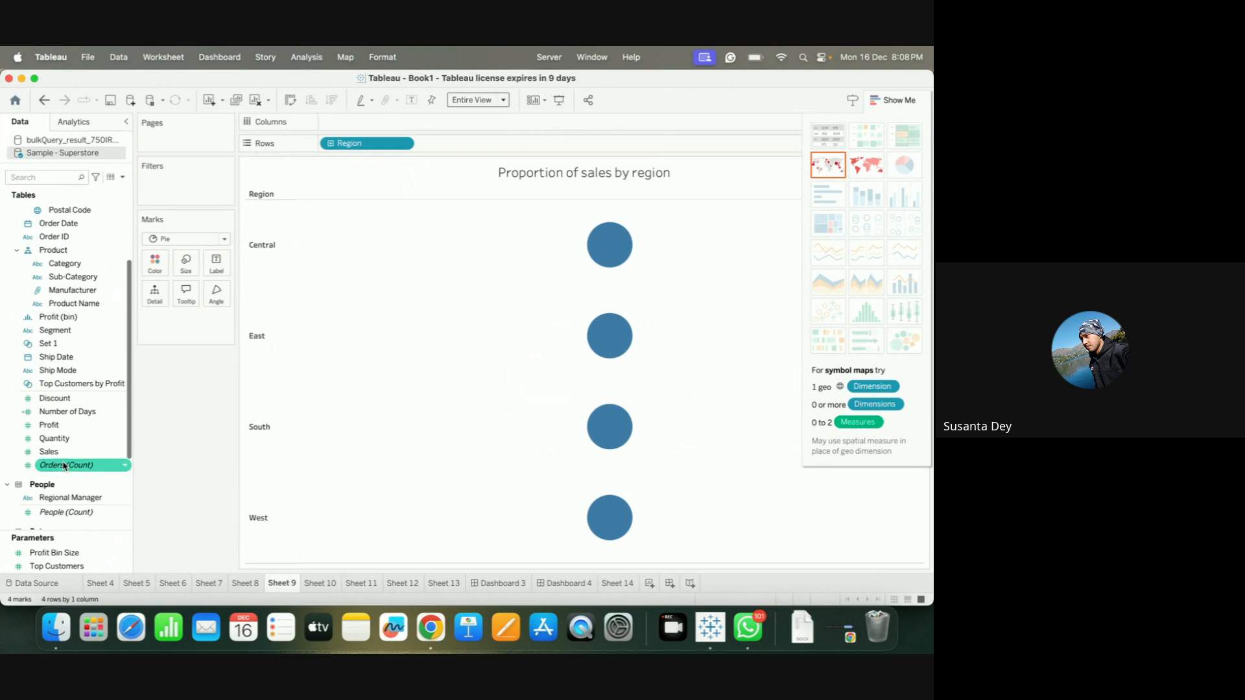
drag(65, 452, 389, 127)
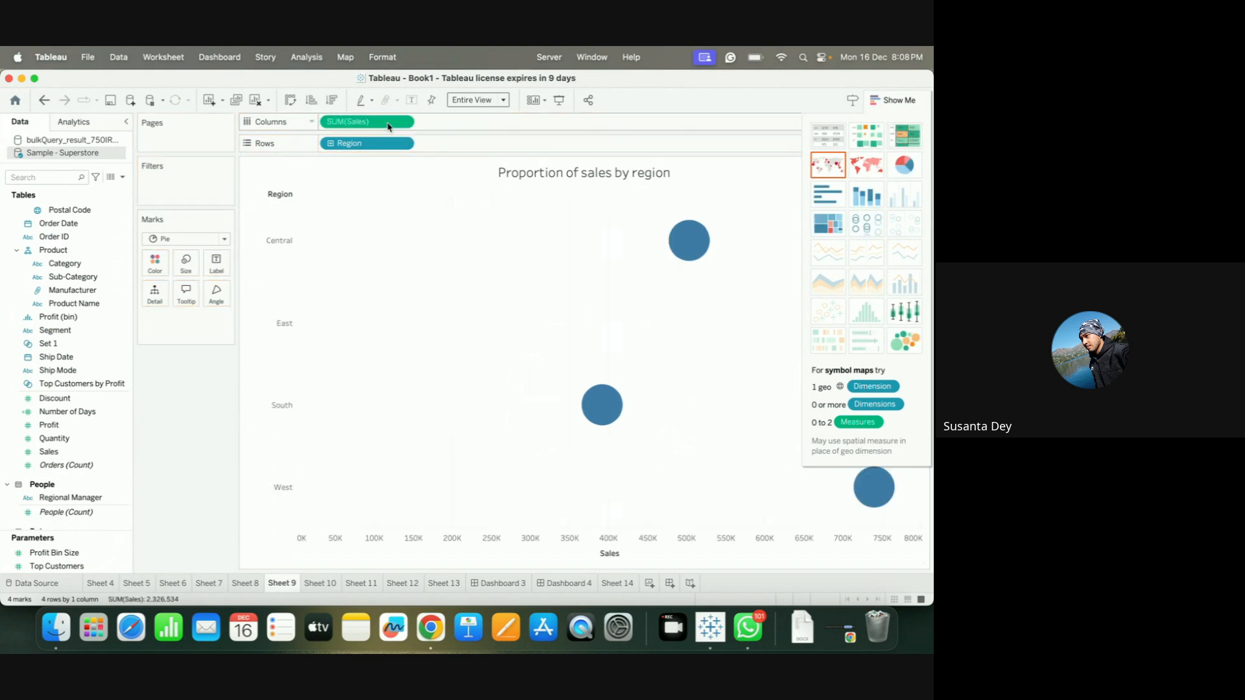
Convert the sales by region view into a pie chart with Show Me and fit it to Entire View
click(905, 168)
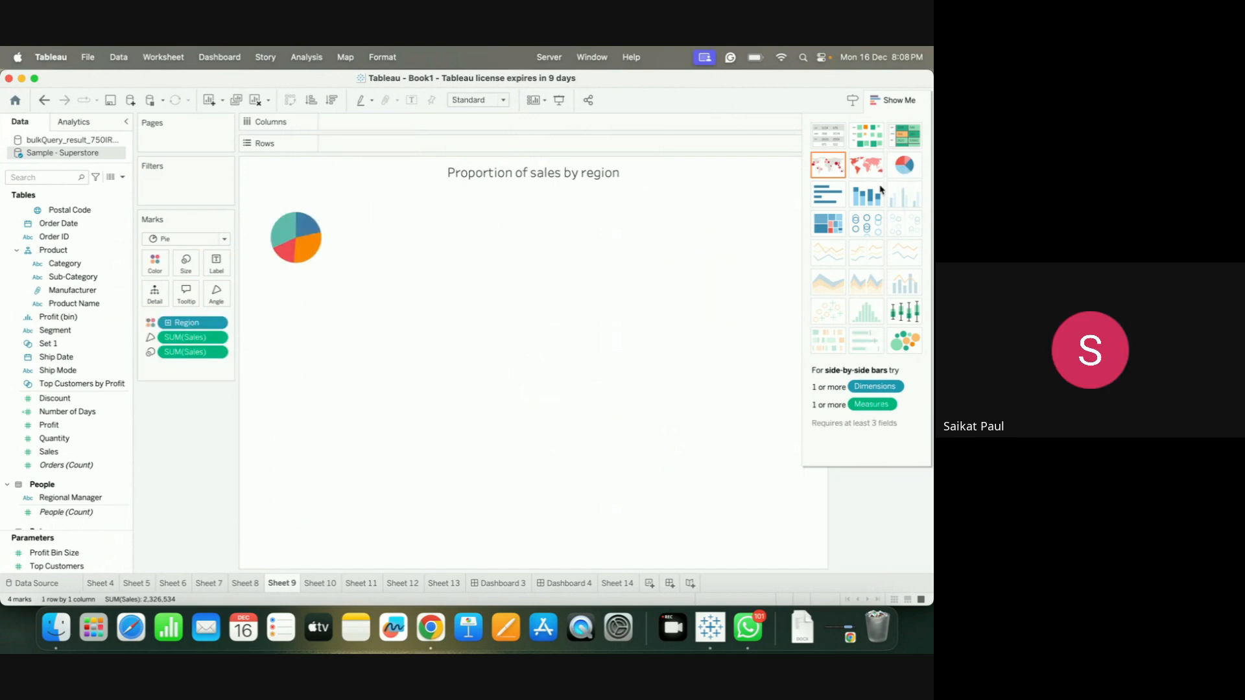
click(503, 100)
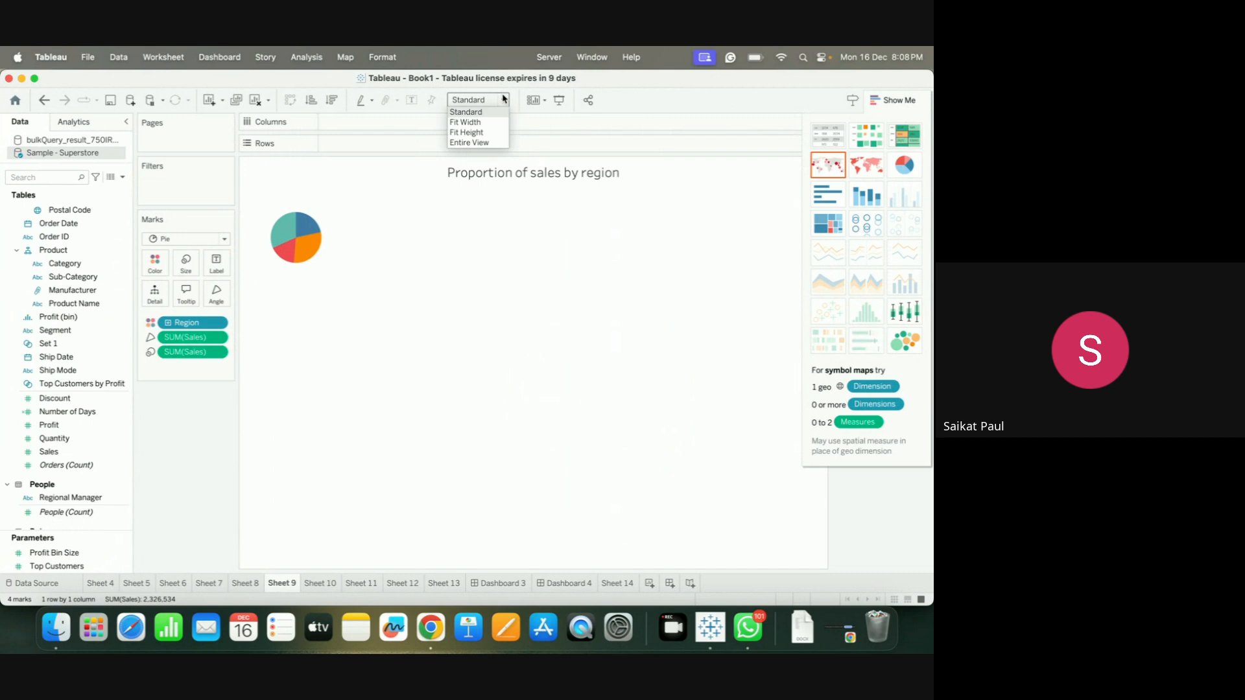
click(478, 142)
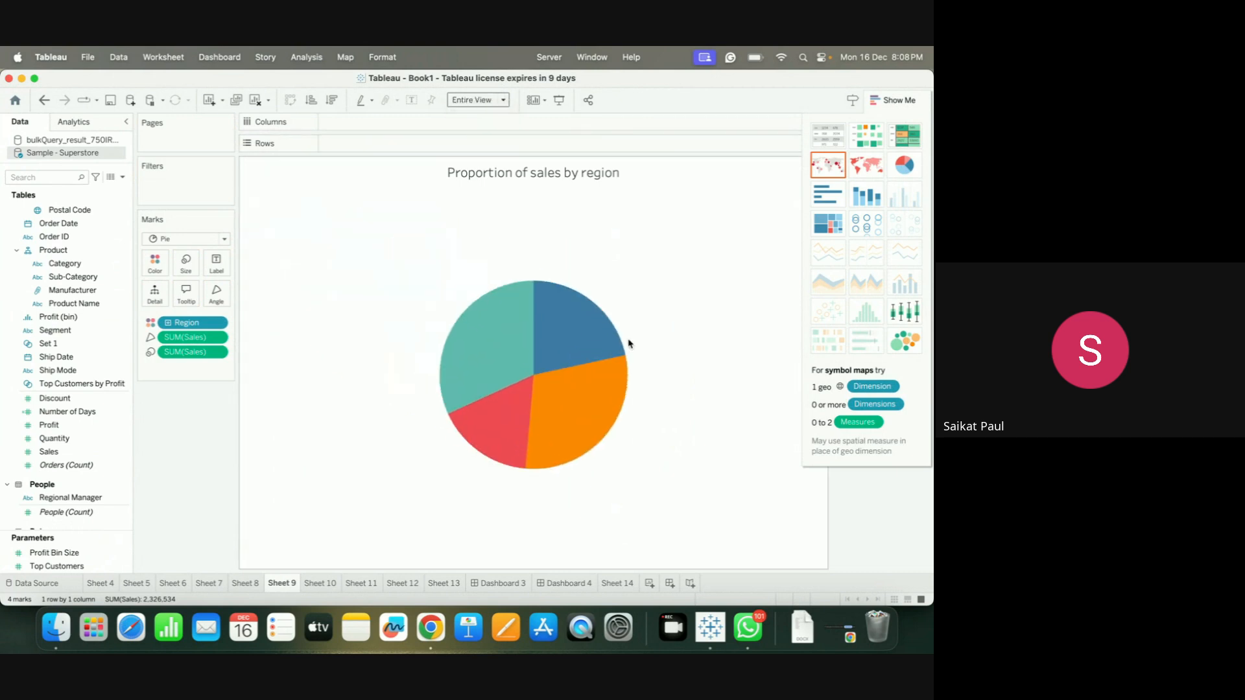
Label the pie slices with Sales and Region, and hide the Show Me chart choices
mouse_move(577, 396)
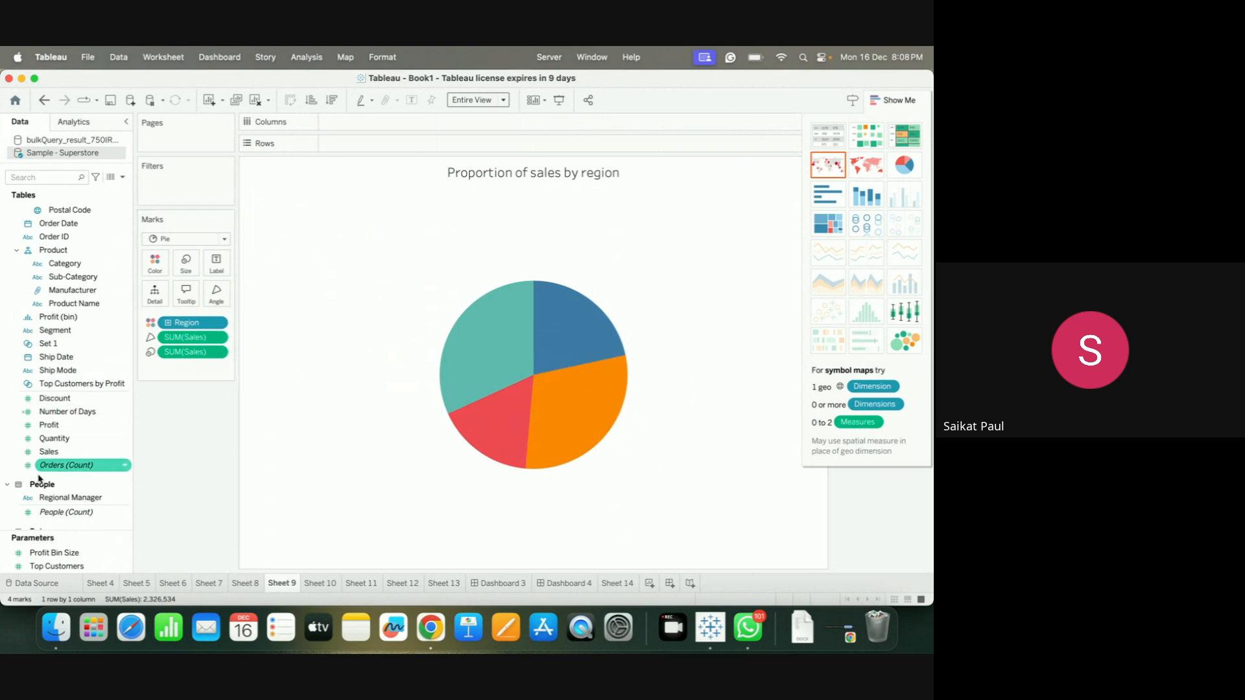
click(55, 455)
drag(55, 459, 216, 262)
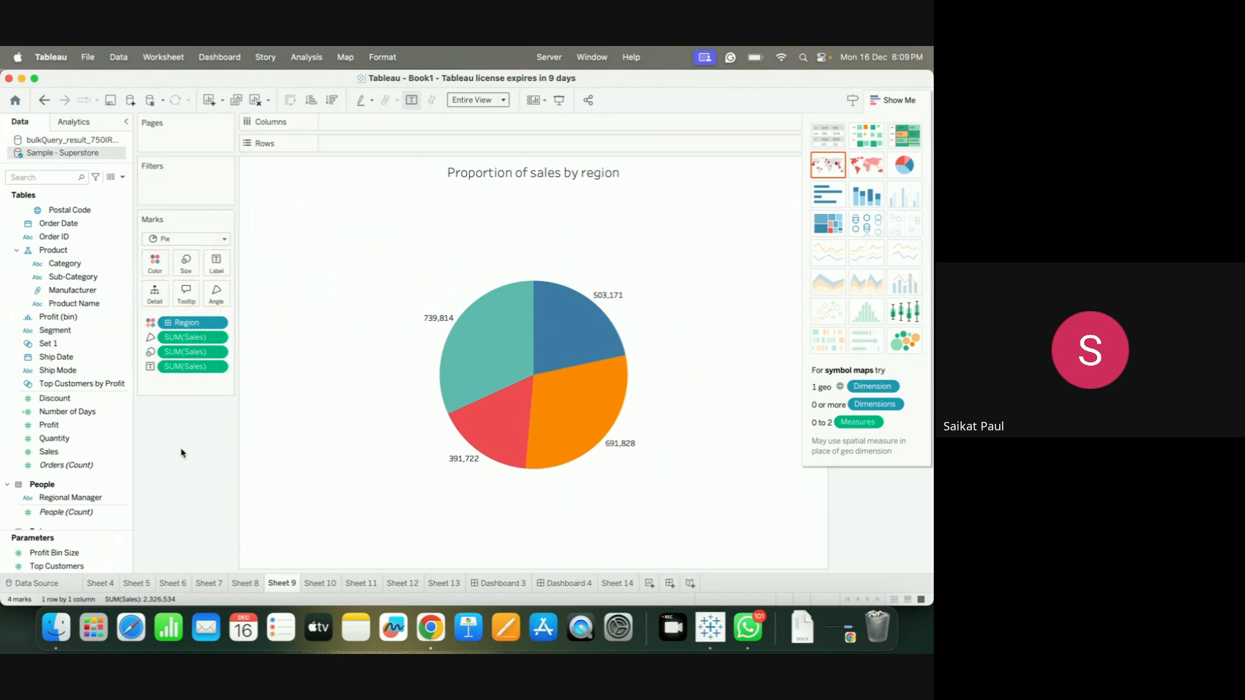
scroll(88, 342, up, 5)
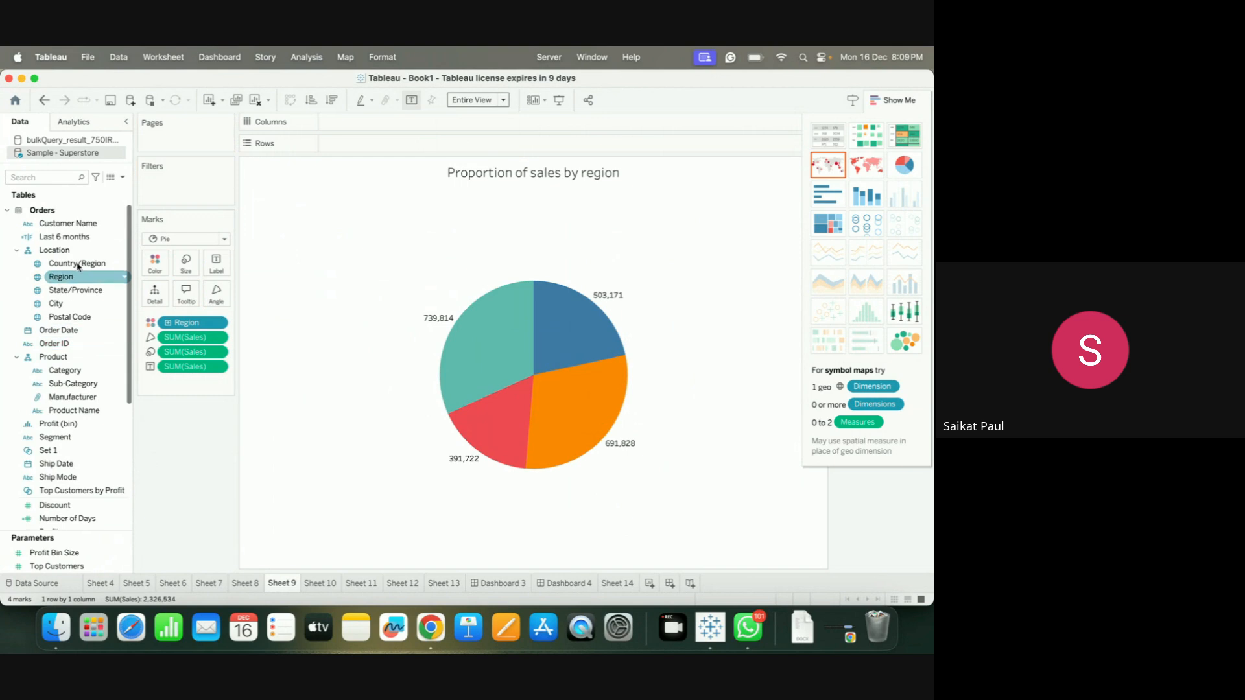
drag(61, 277, 214, 261)
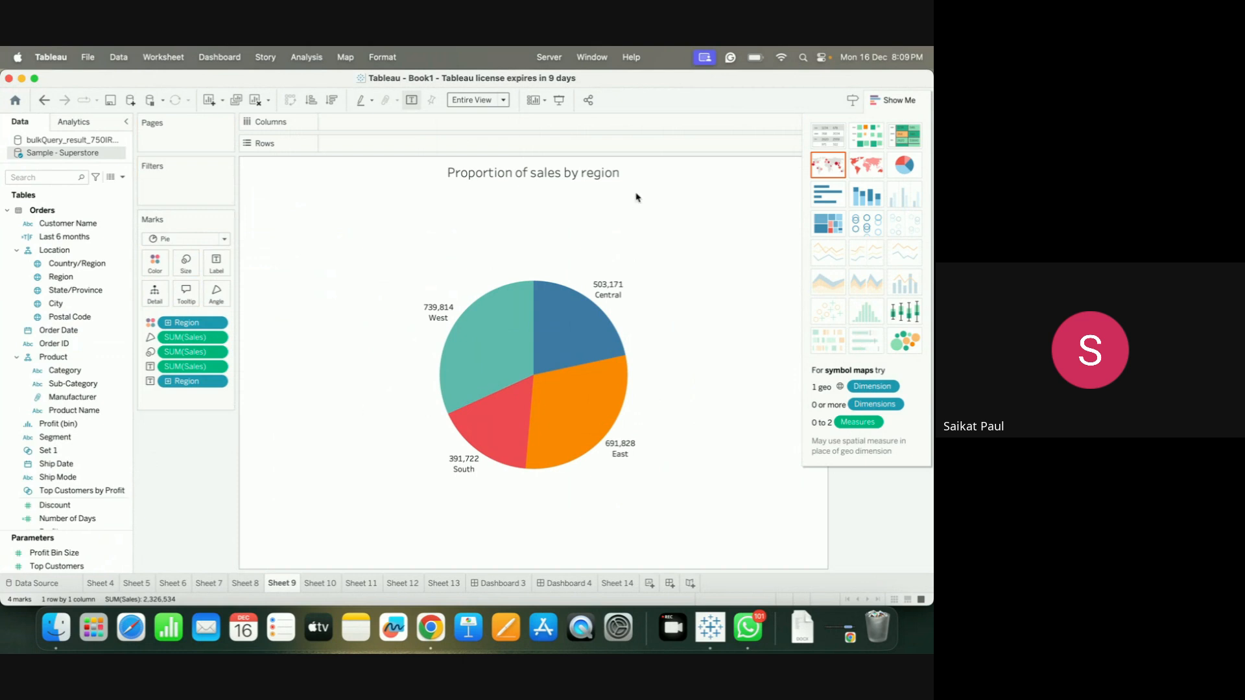
click(887, 100)
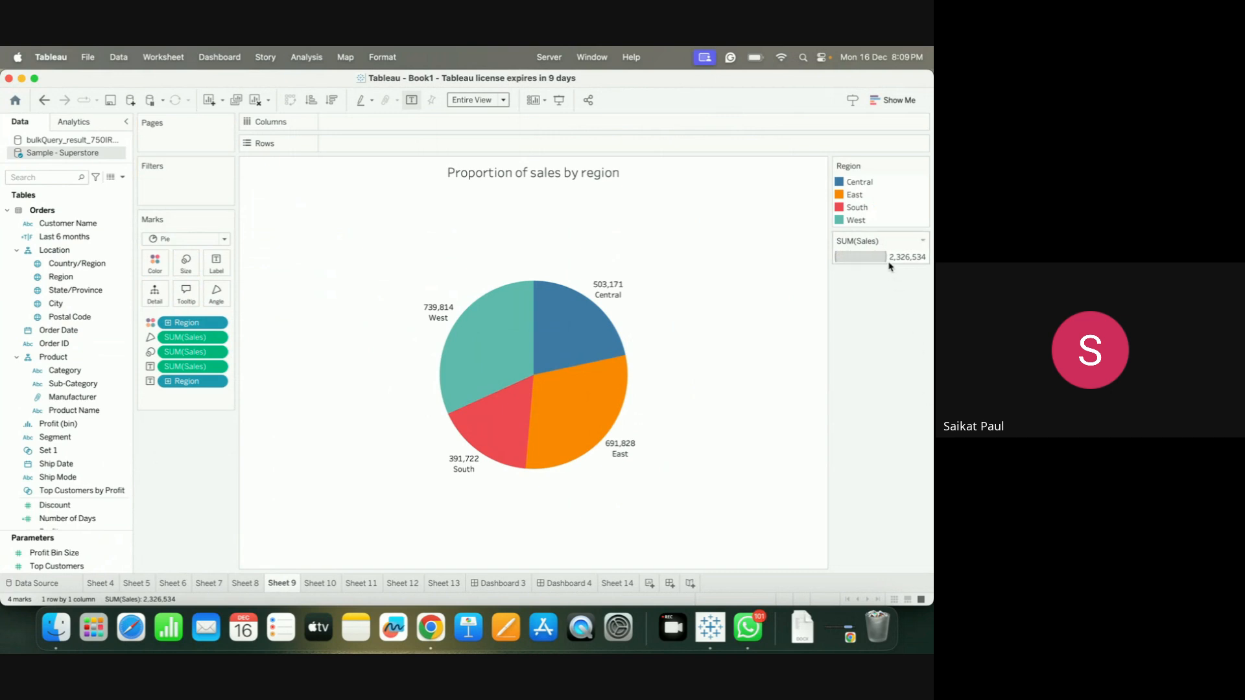
Try a larger mark size range for the Sales size legend, then discard the change
click(922, 240)
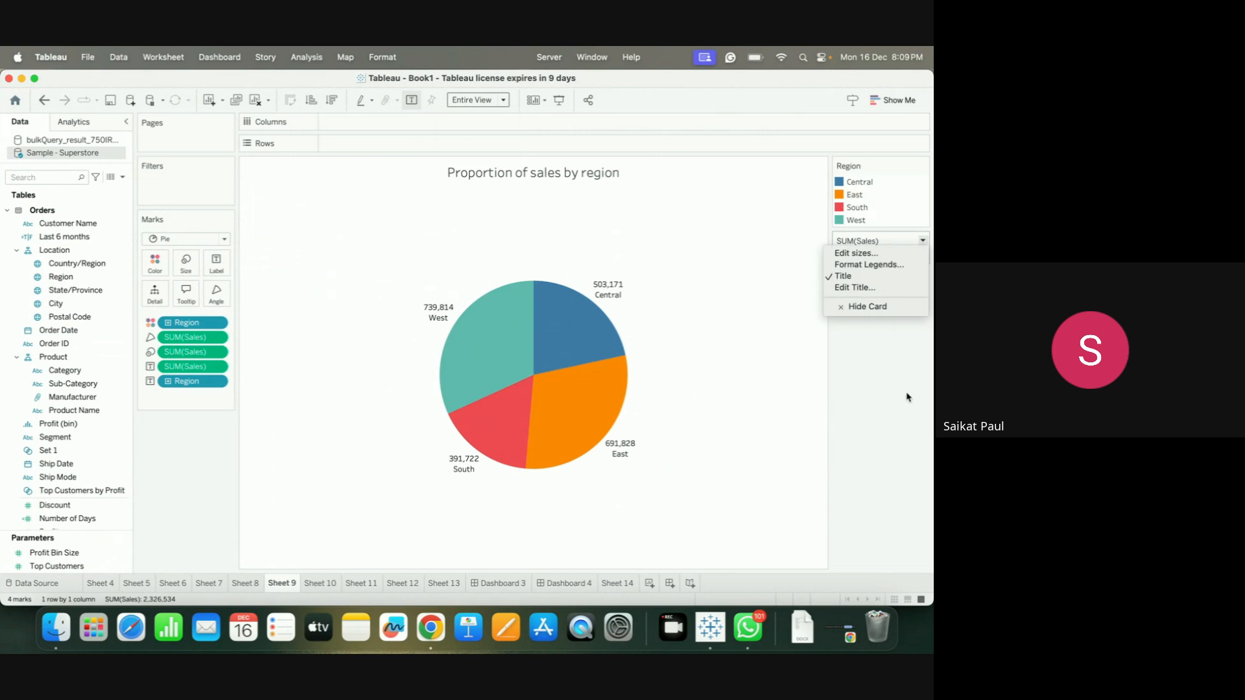
click(857, 253)
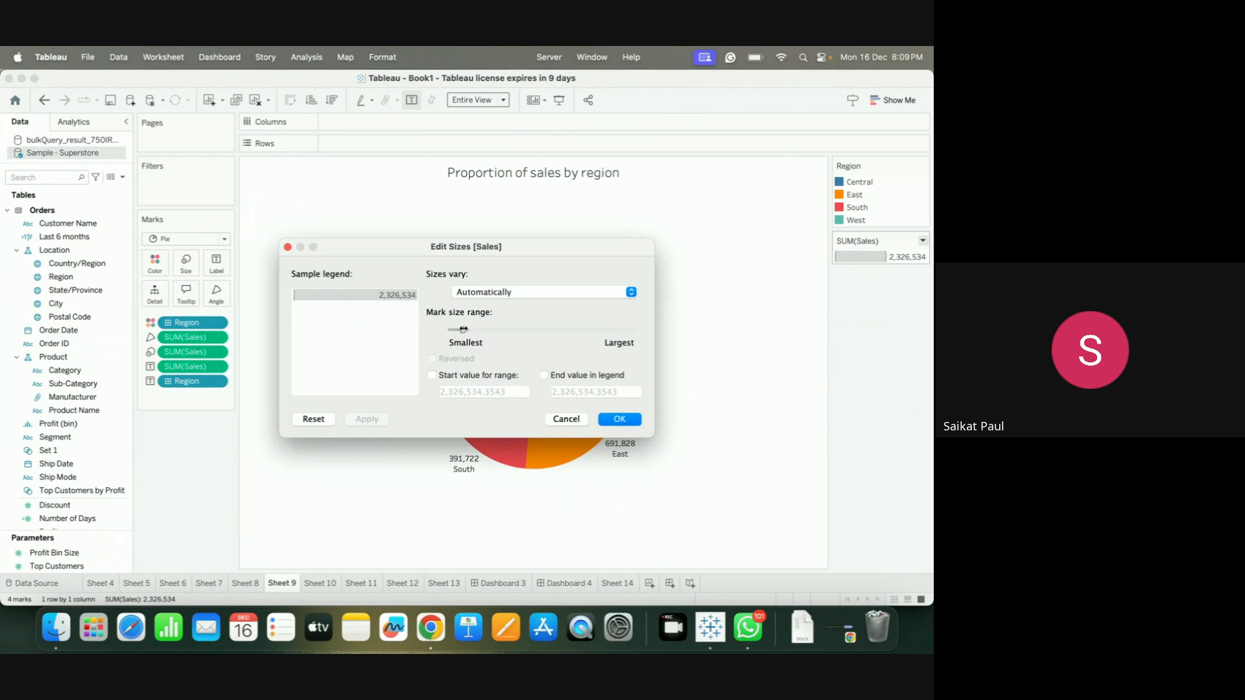
drag(462, 329, 537, 329)
click(566, 420)
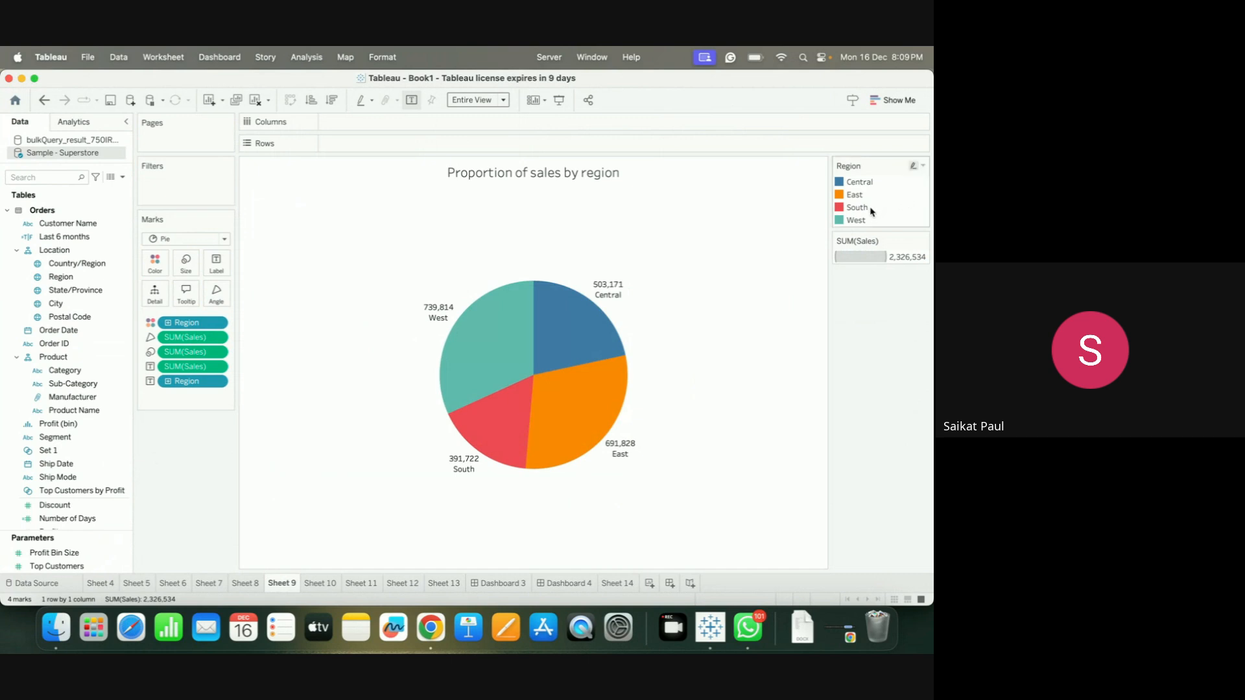
Examine the options of the Region color legend and toggle its Highlight Selected Items setting
click(923, 167)
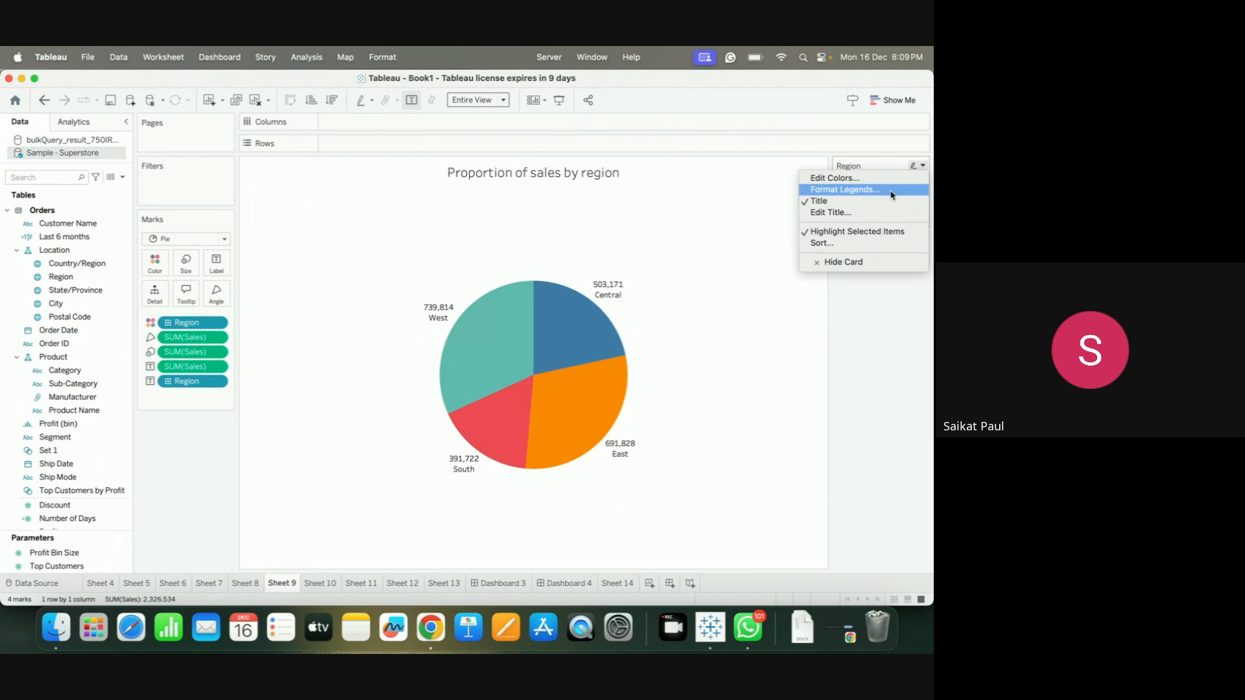
click(923, 167)
click(923, 167)
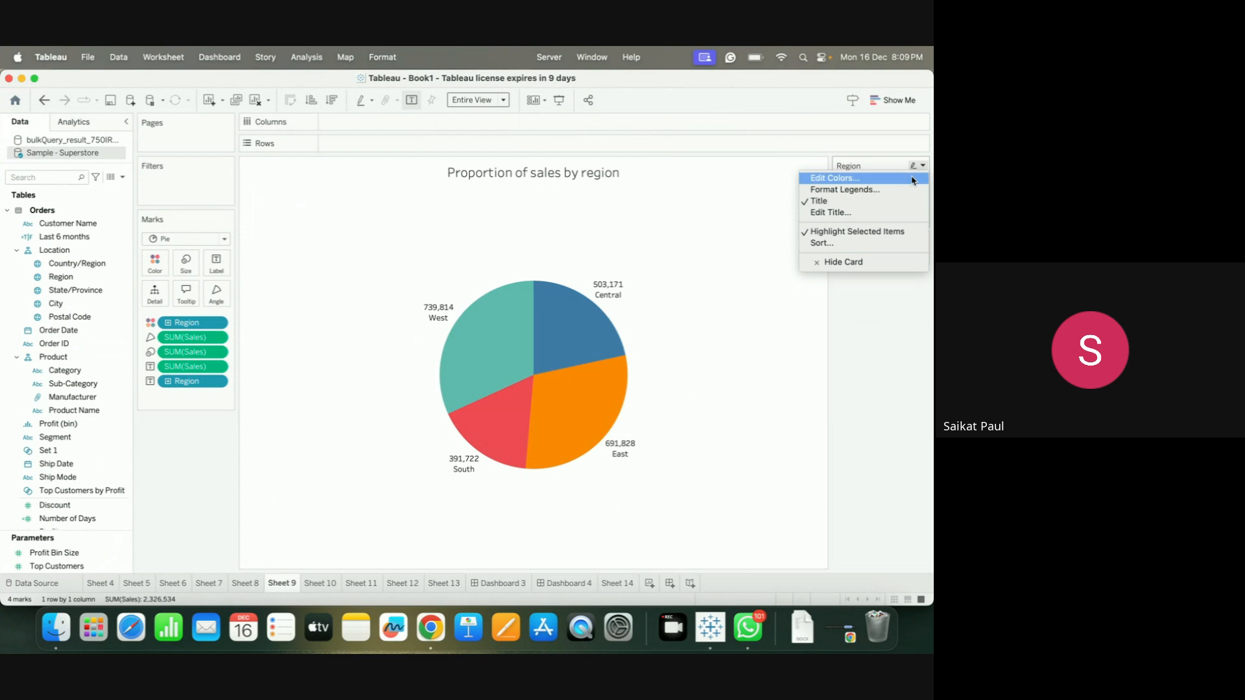
click(910, 357)
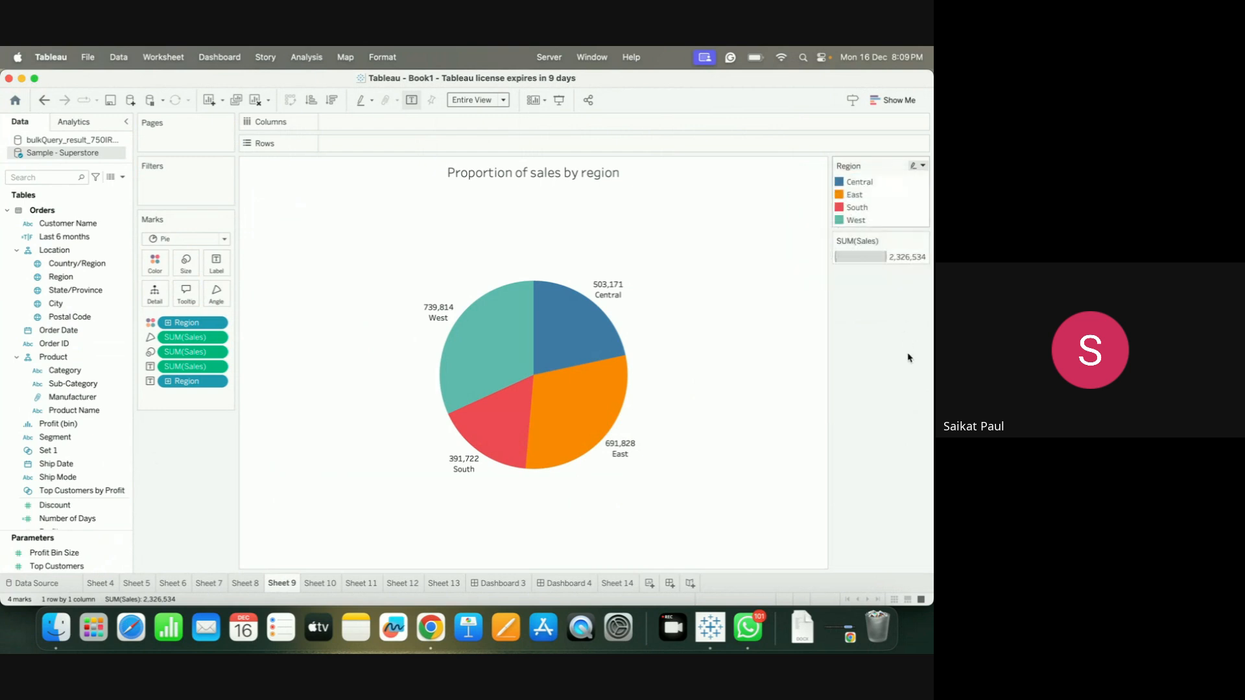
click(914, 167)
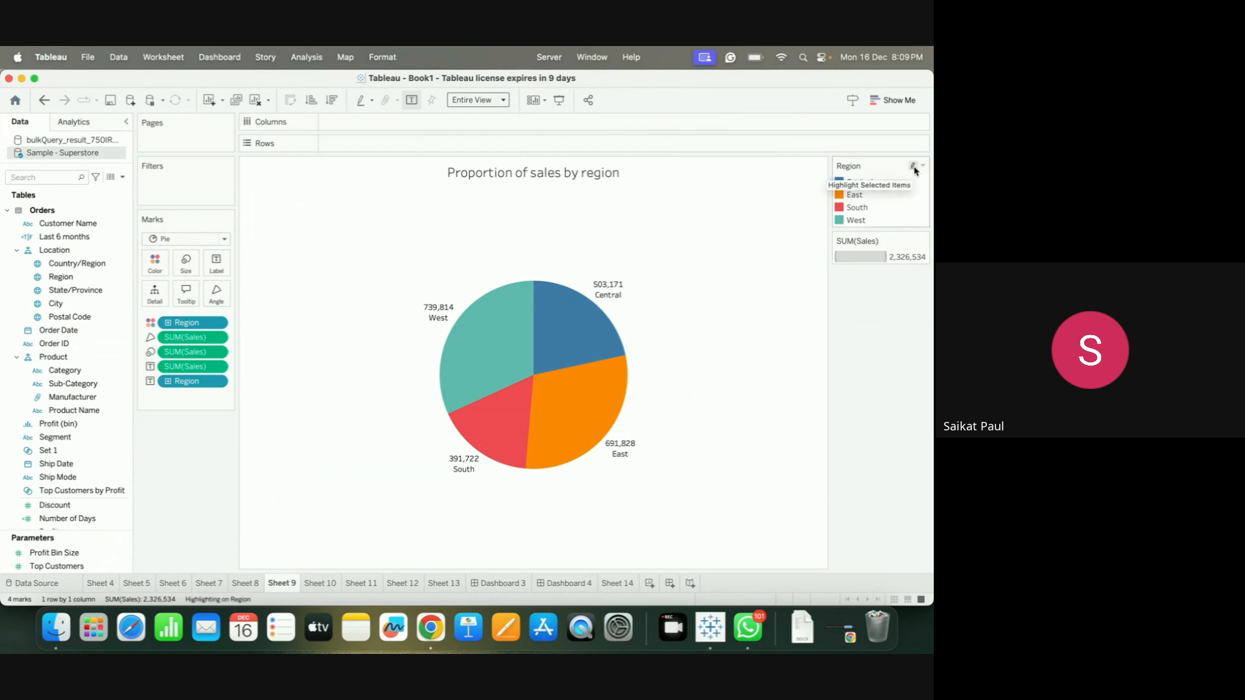
click(913, 165)
click(913, 165)
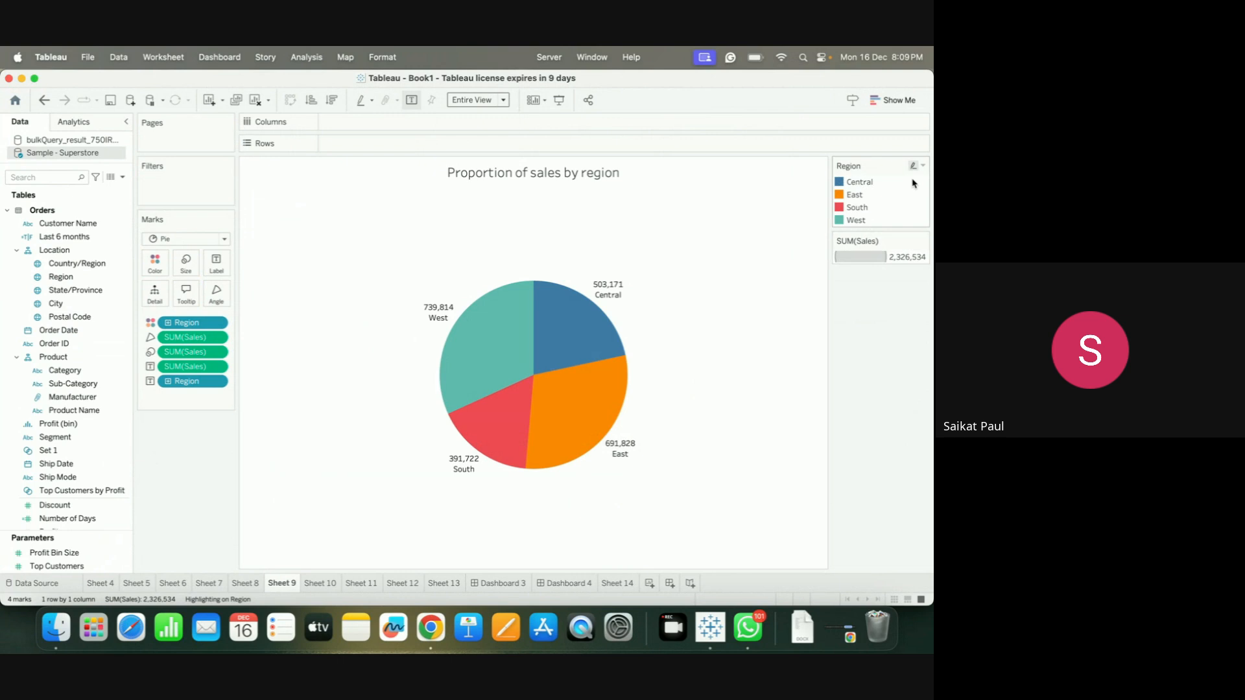
click(923, 166)
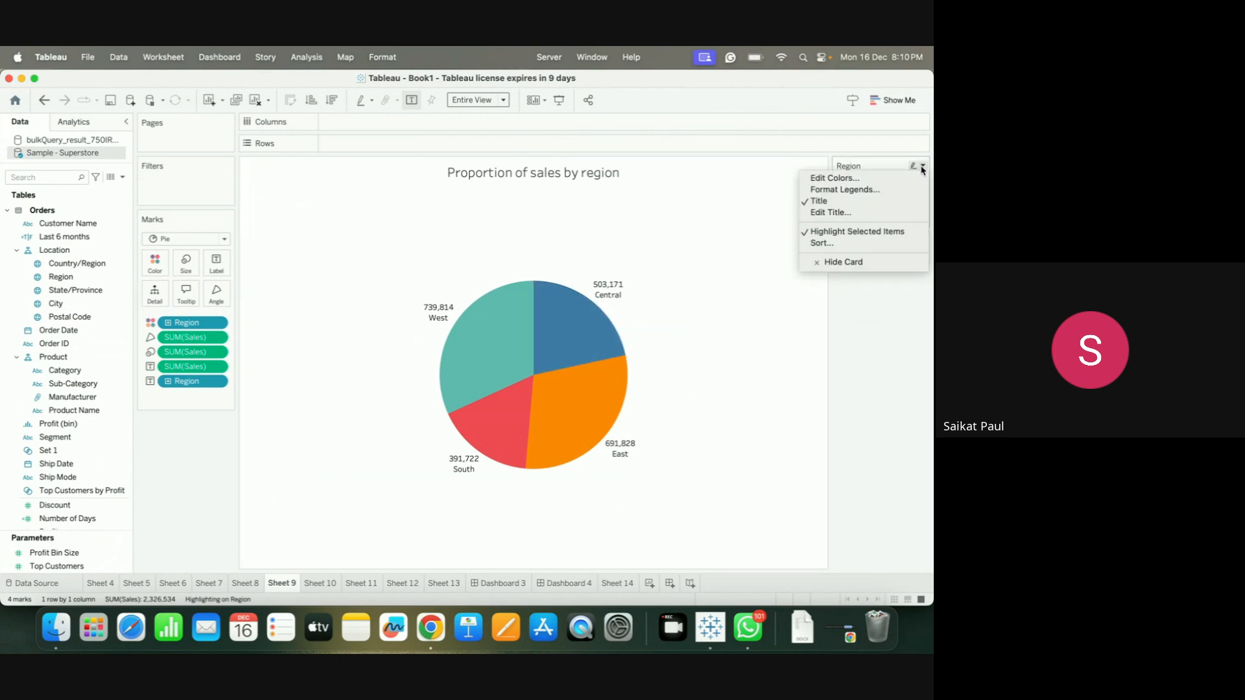
click(895, 329)
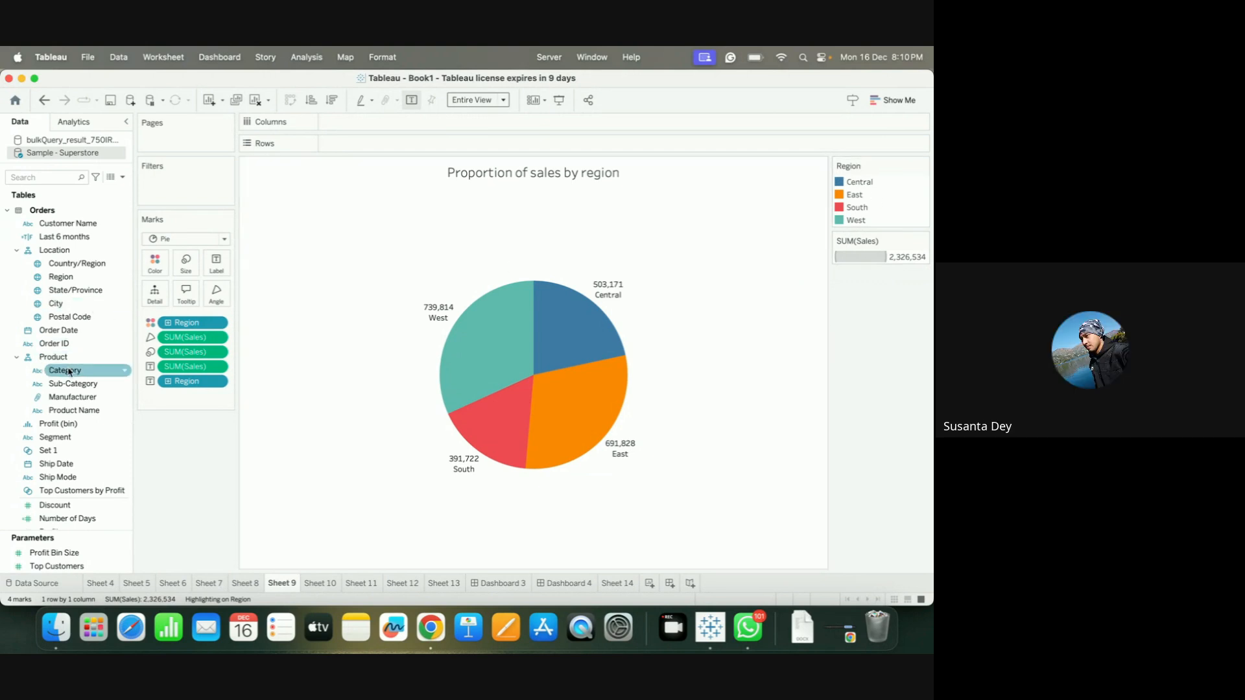
Add Region as a filter on the pie chart, keeping Central, East, South and West selected
click(62, 282)
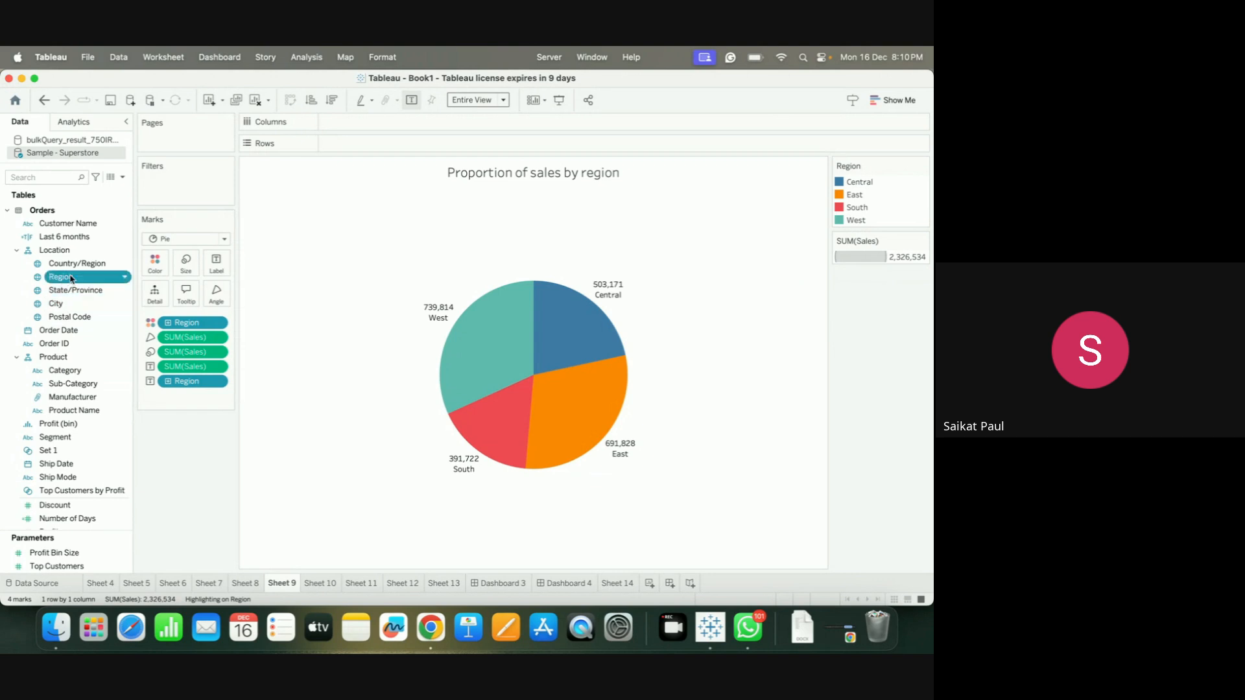
drag(71, 279, 175, 172)
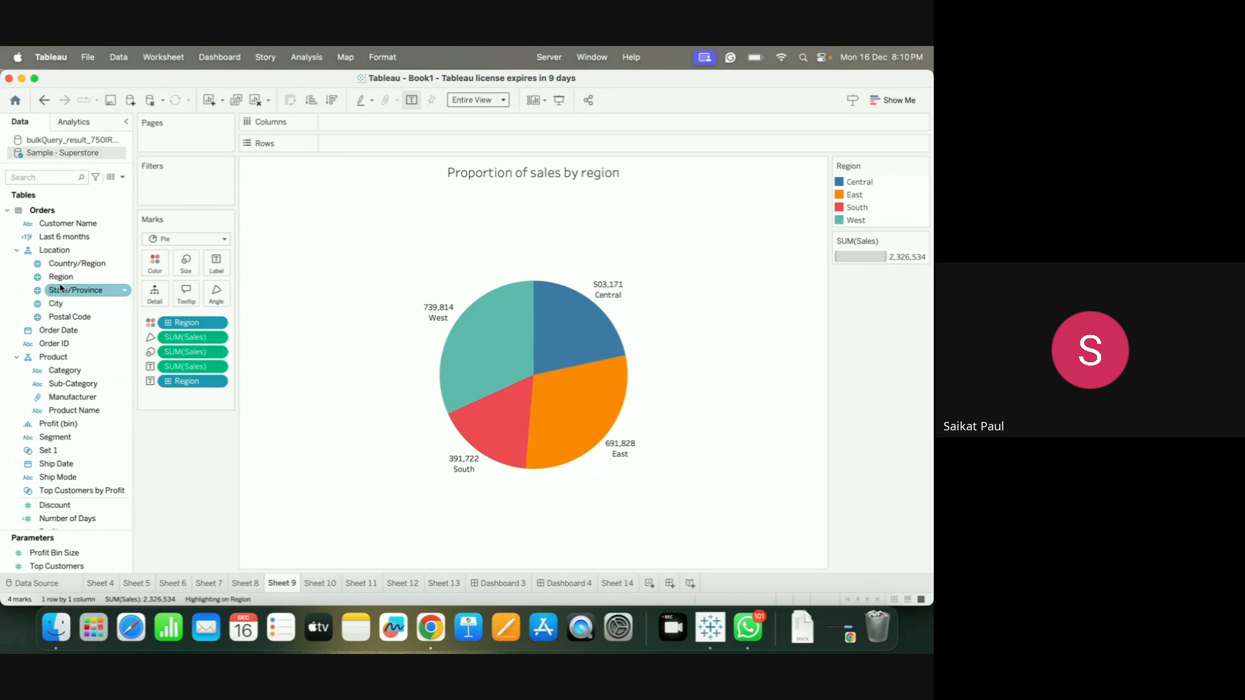
drag(60, 285, 165, 186)
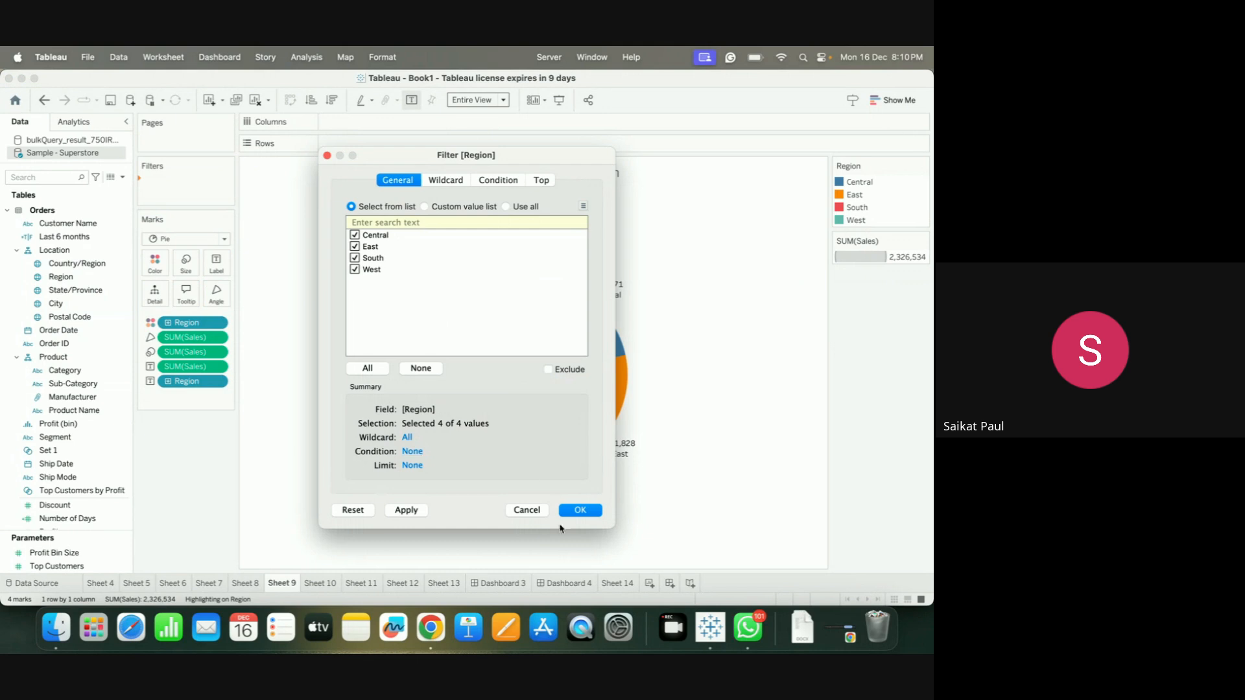
click(582, 512)
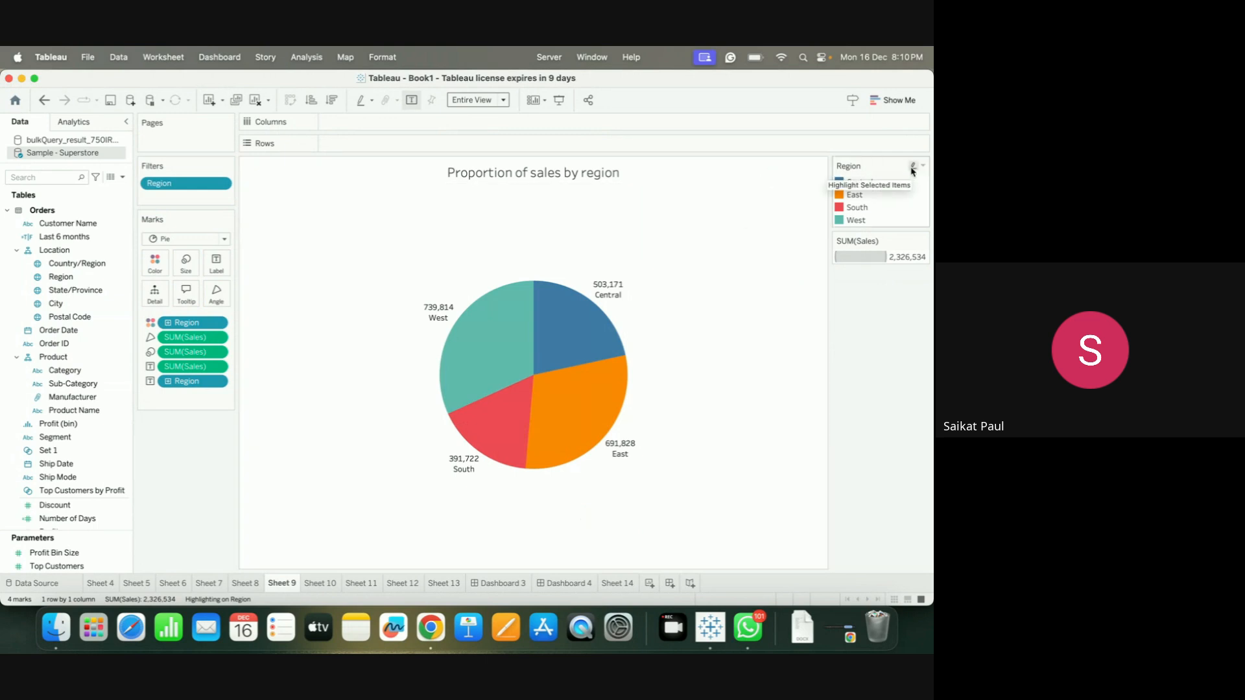
Hide the Region color legend card of the pie chart
click(911, 168)
click(912, 168)
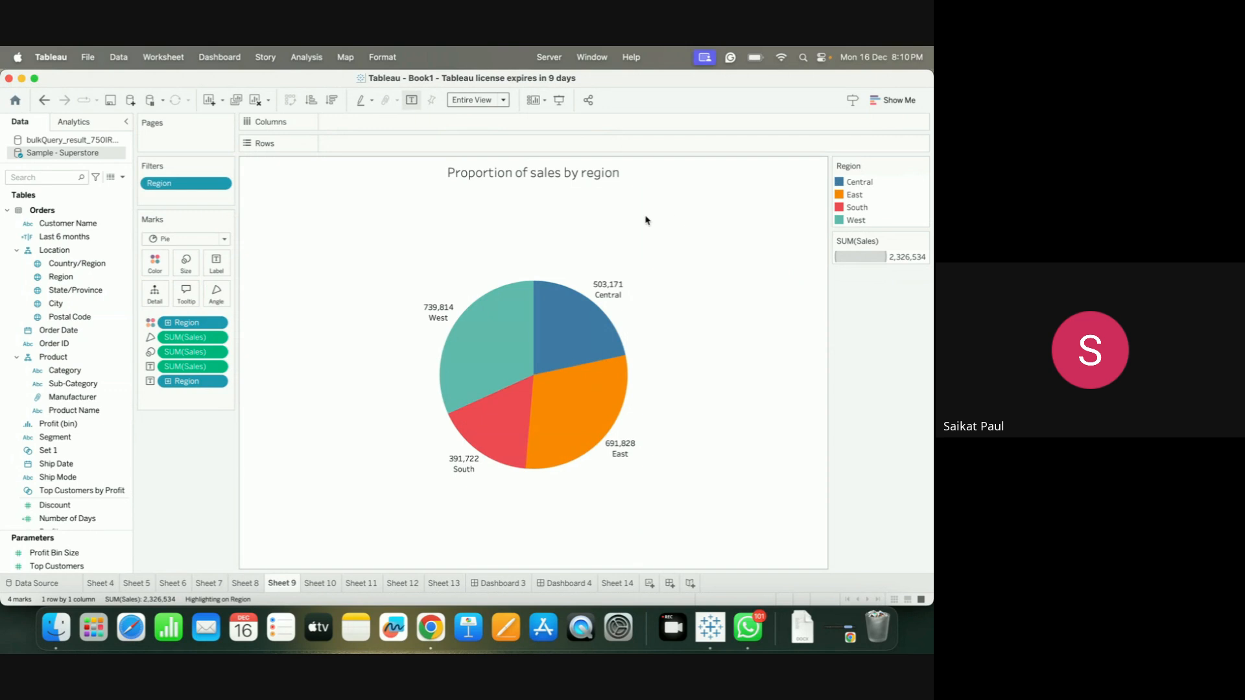
click(224, 185)
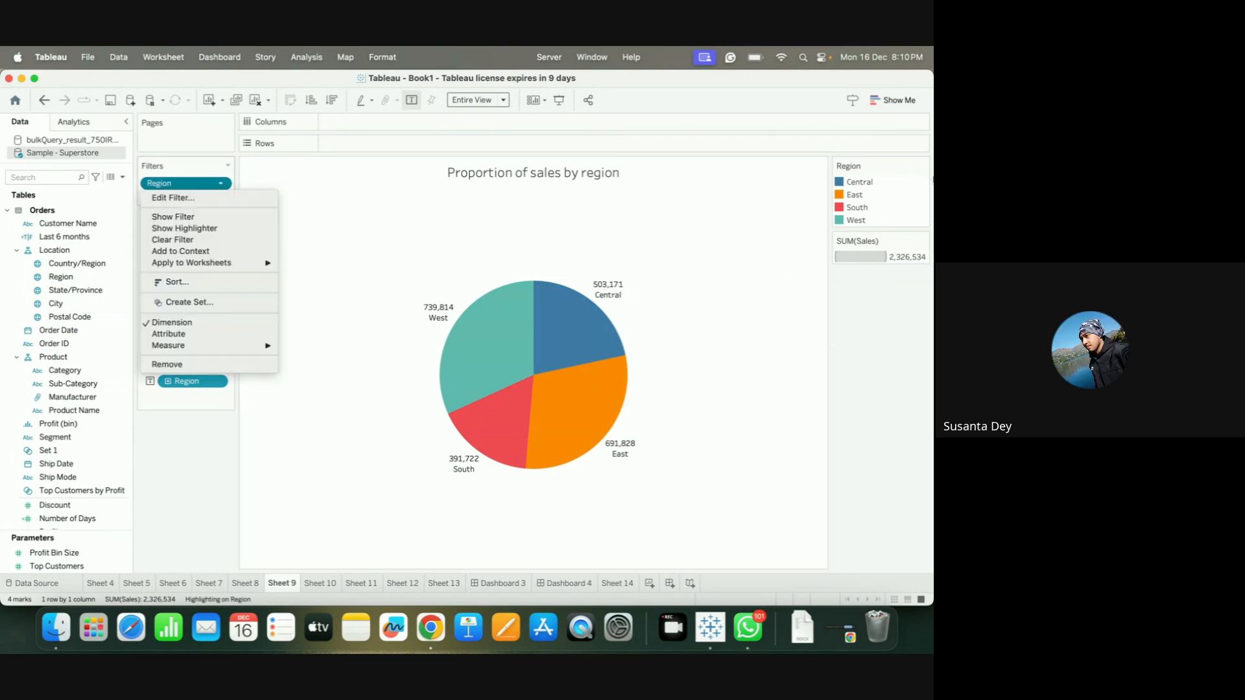
click(912, 186)
click(923, 167)
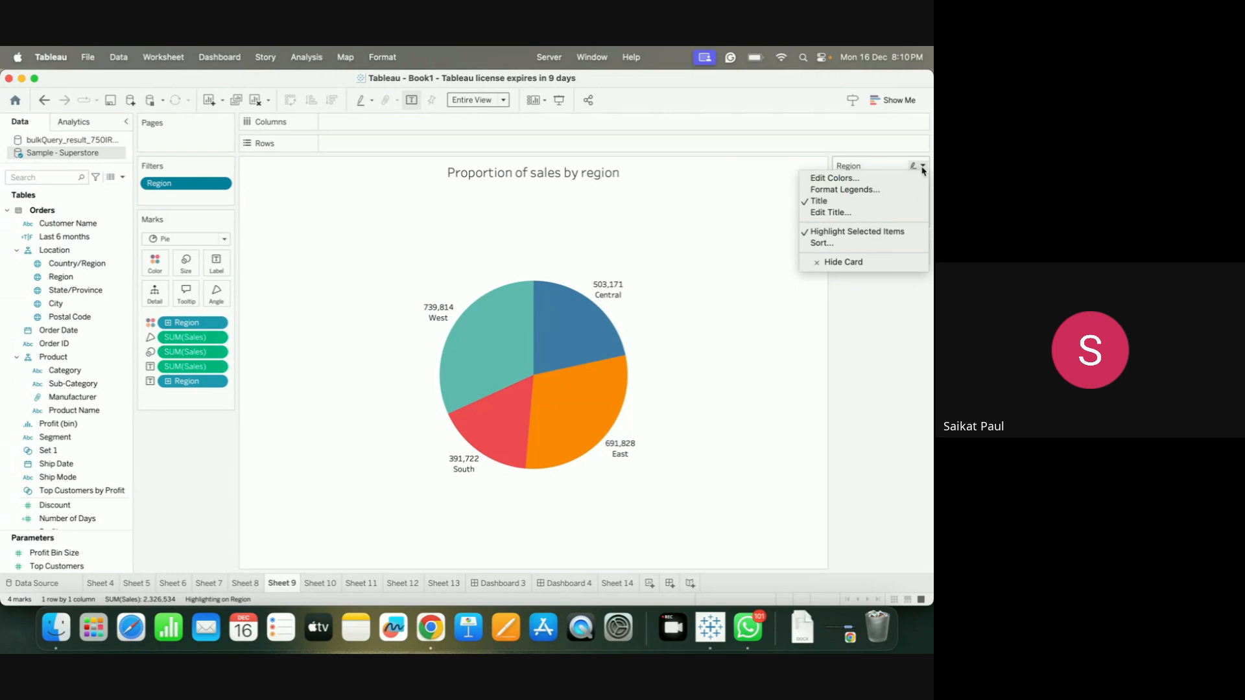
click(869, 269)
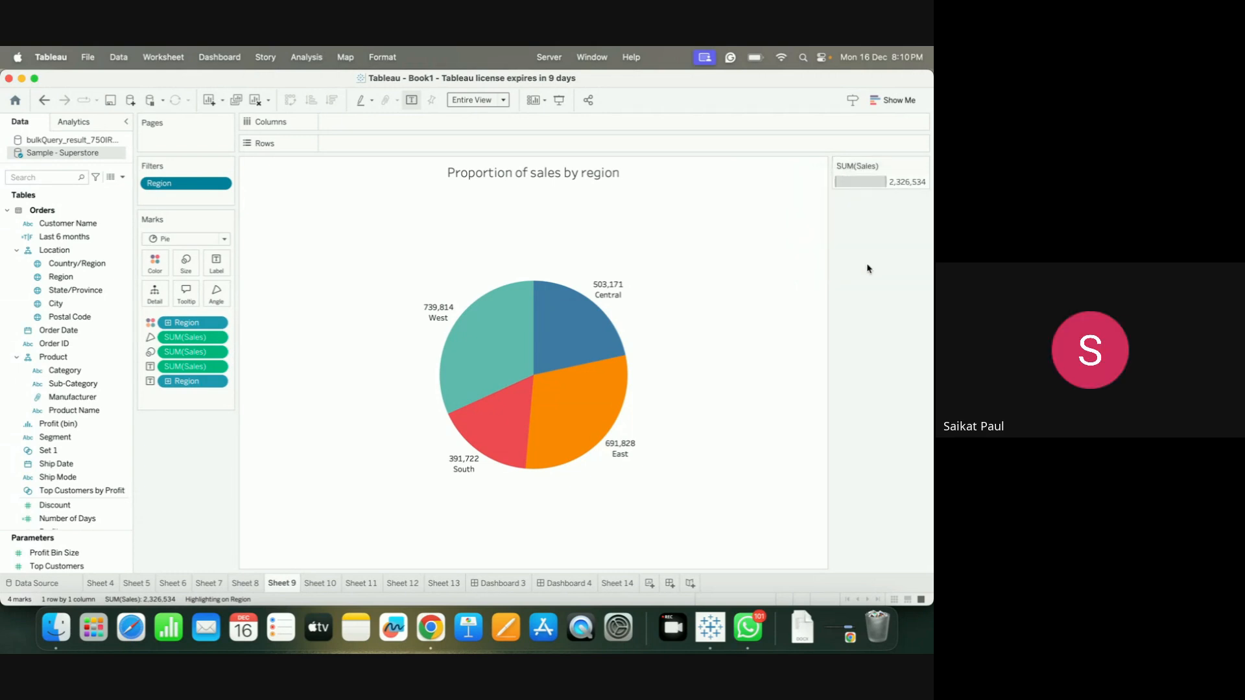
click(221, 183)
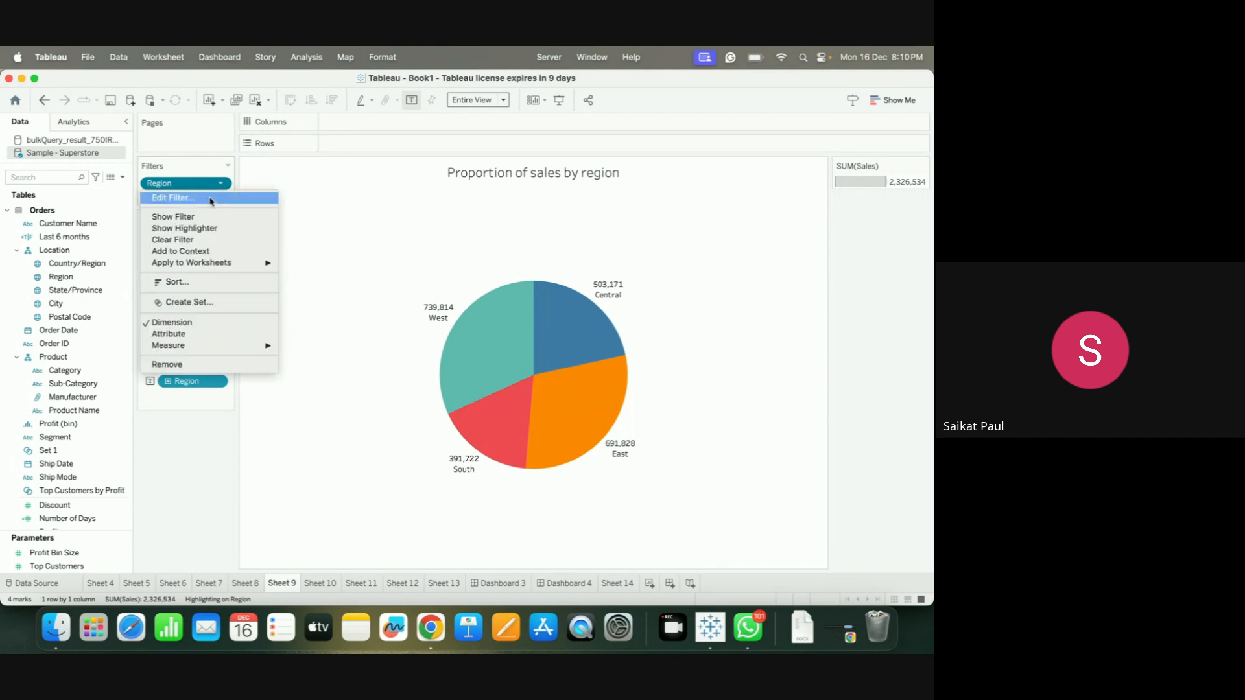
click(211, 199)
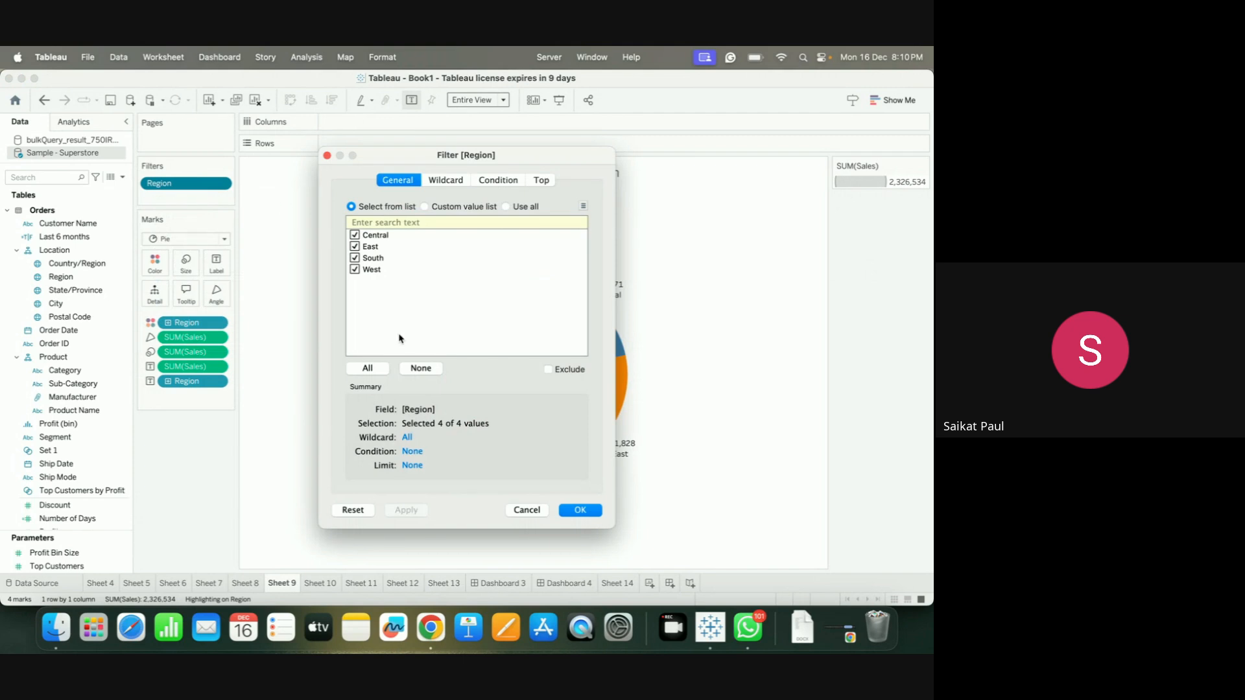
click(526, 510)
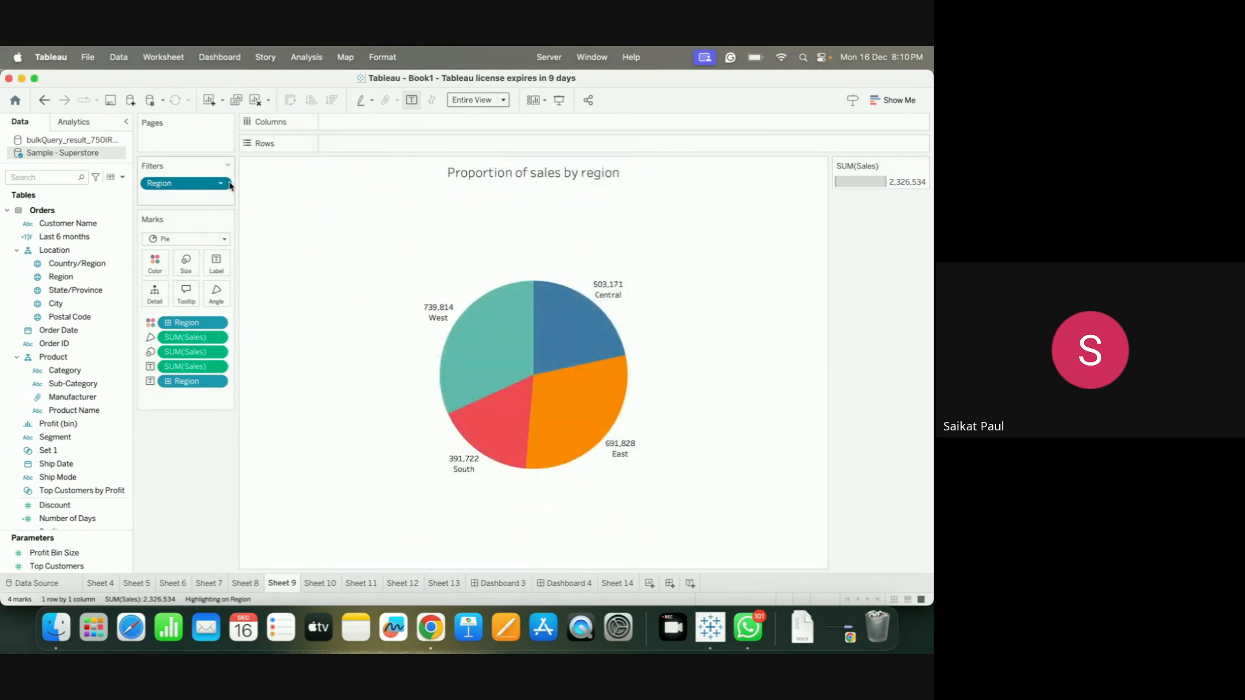
Show the Region filter card, clear all its values, and reselect Central, East, South and West one by one
click(222, 185)
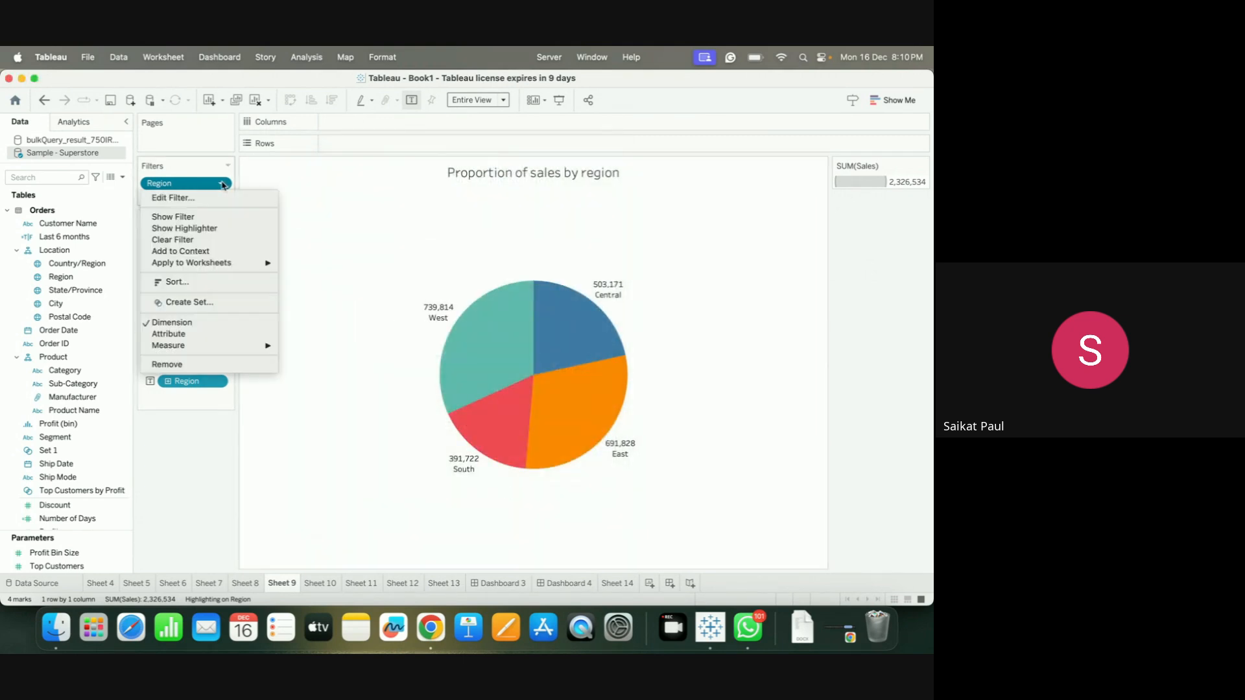
click(195, 216)
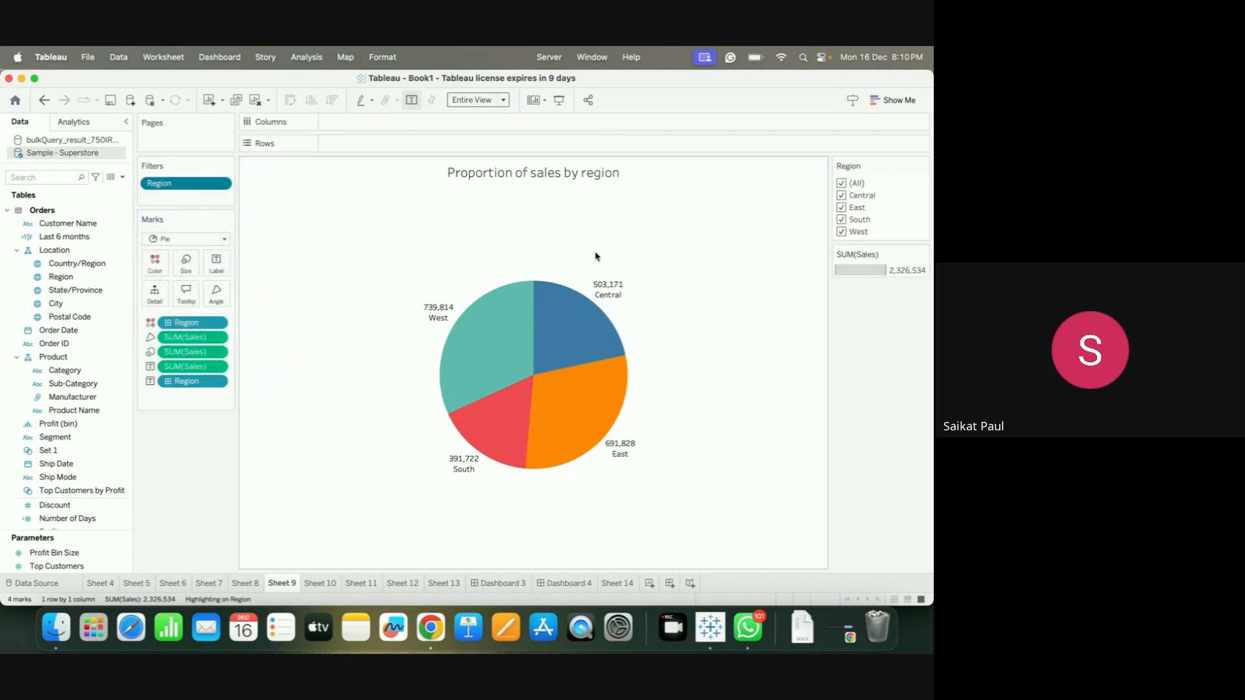
click(842, 184)
click(842, 196)
click(841, 208)
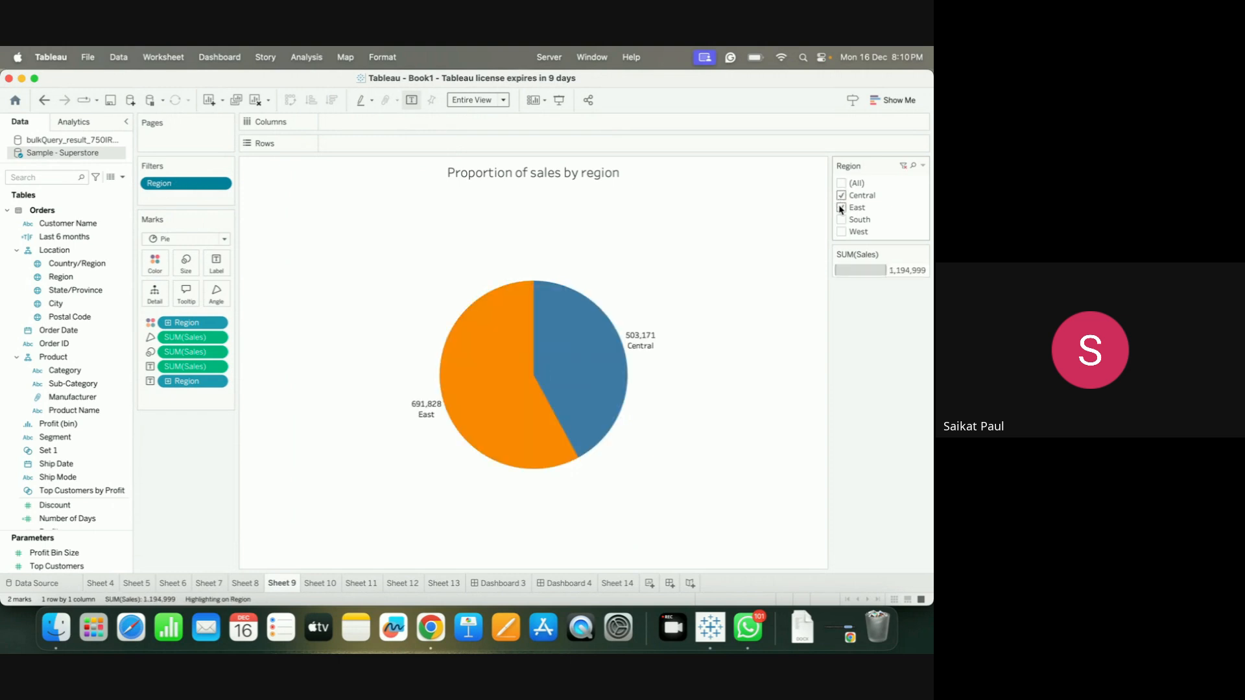
click(841, 220)
click(841, 231)
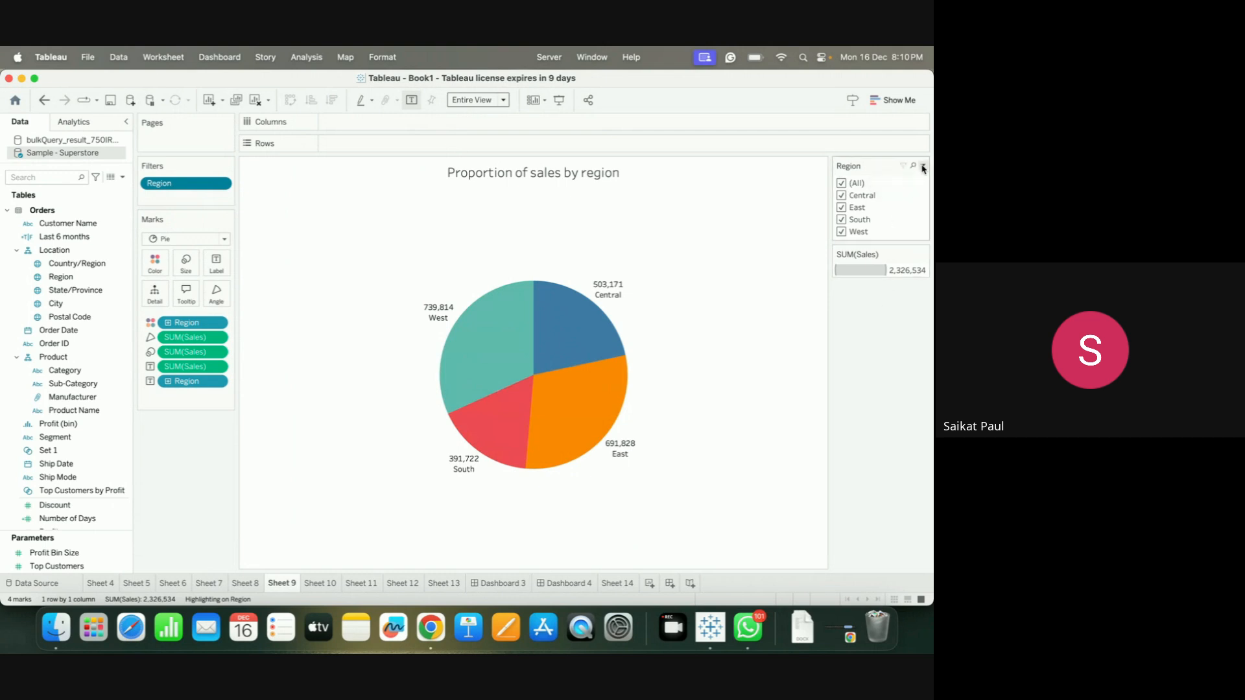
Change the Region filter card to Multiple Values (dropdown) and inspect its list of regions
click(923, 166)
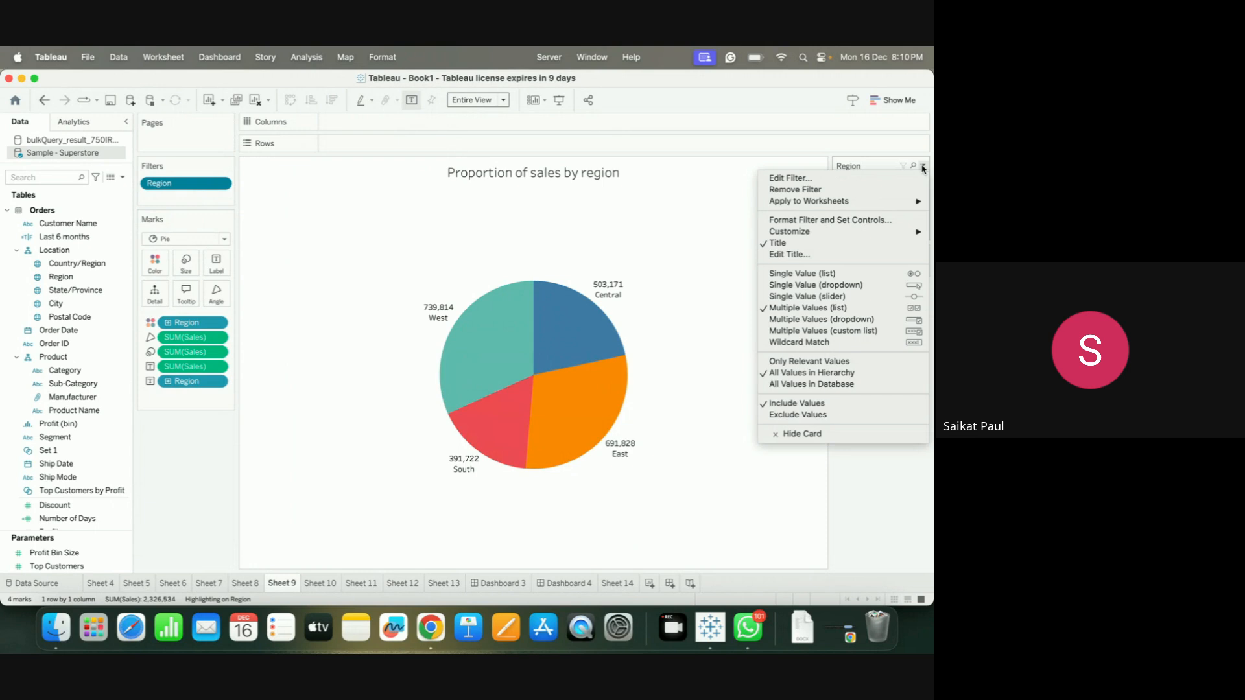
click(886, 320)
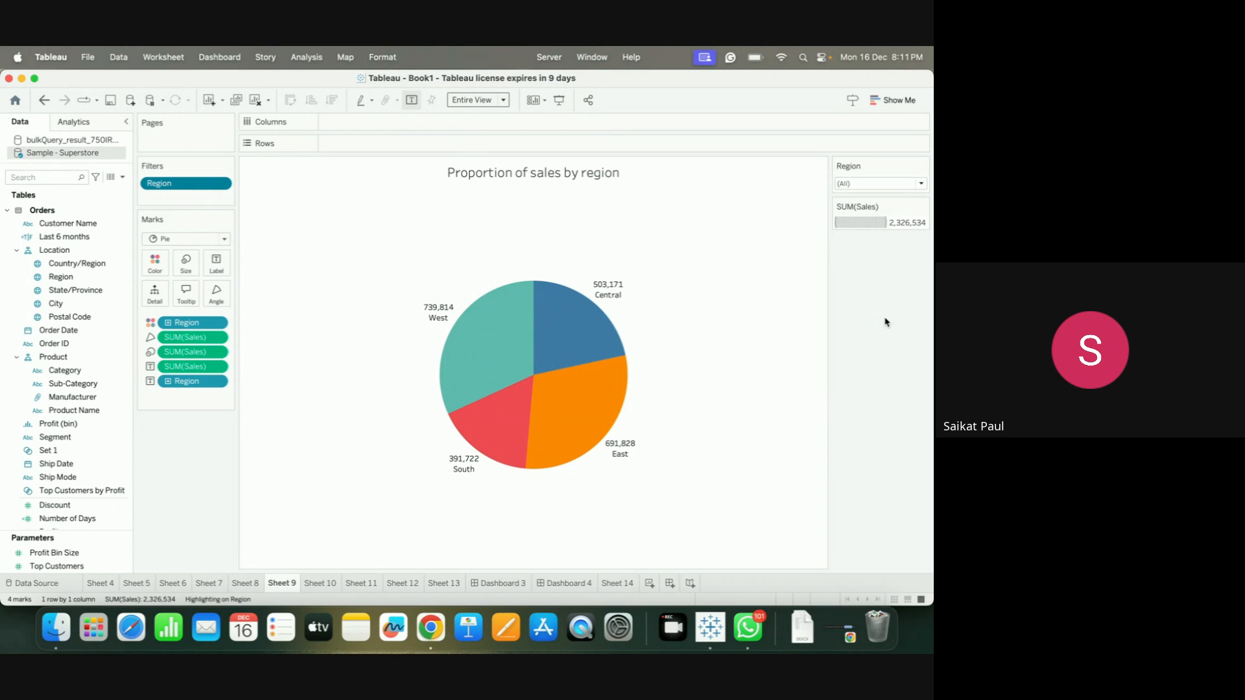
click(921, 184)
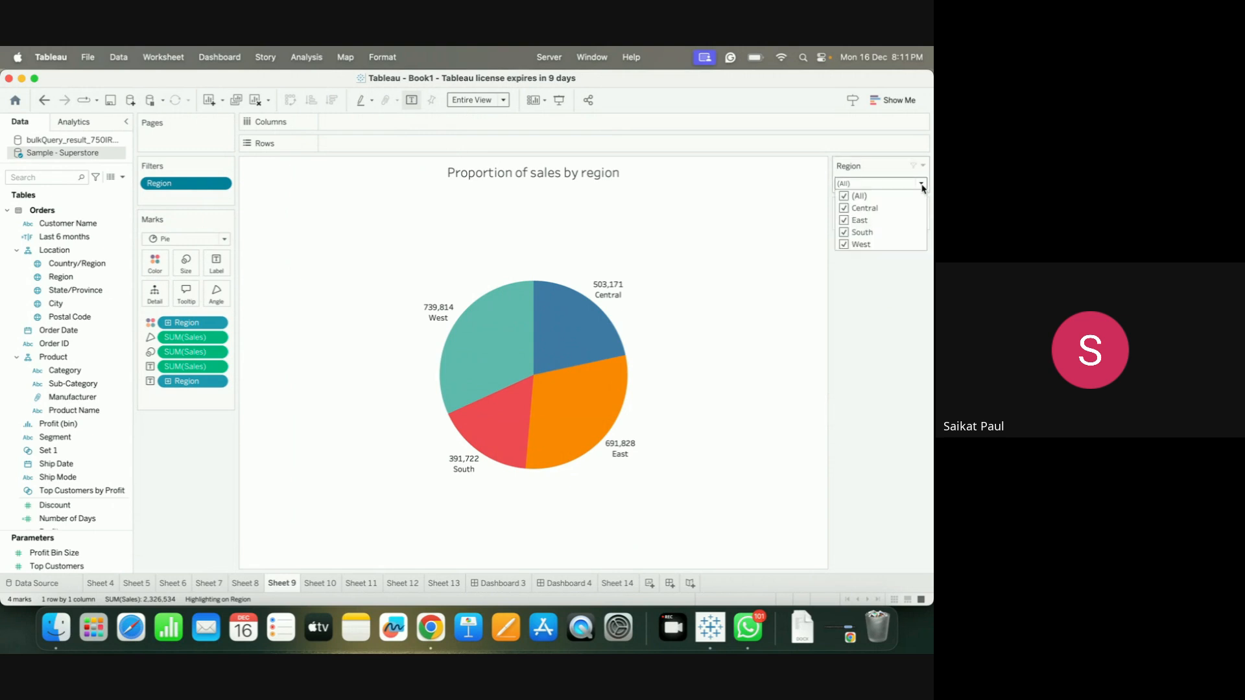
click(912, 309)
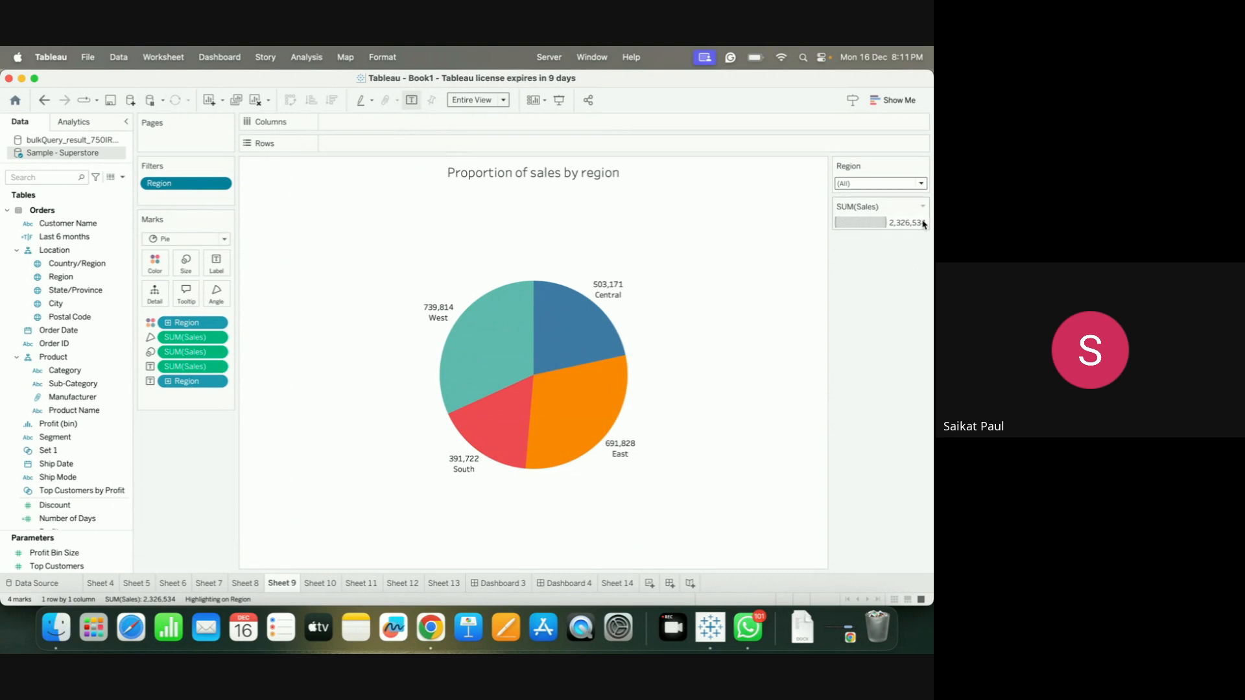
click(920, 185)
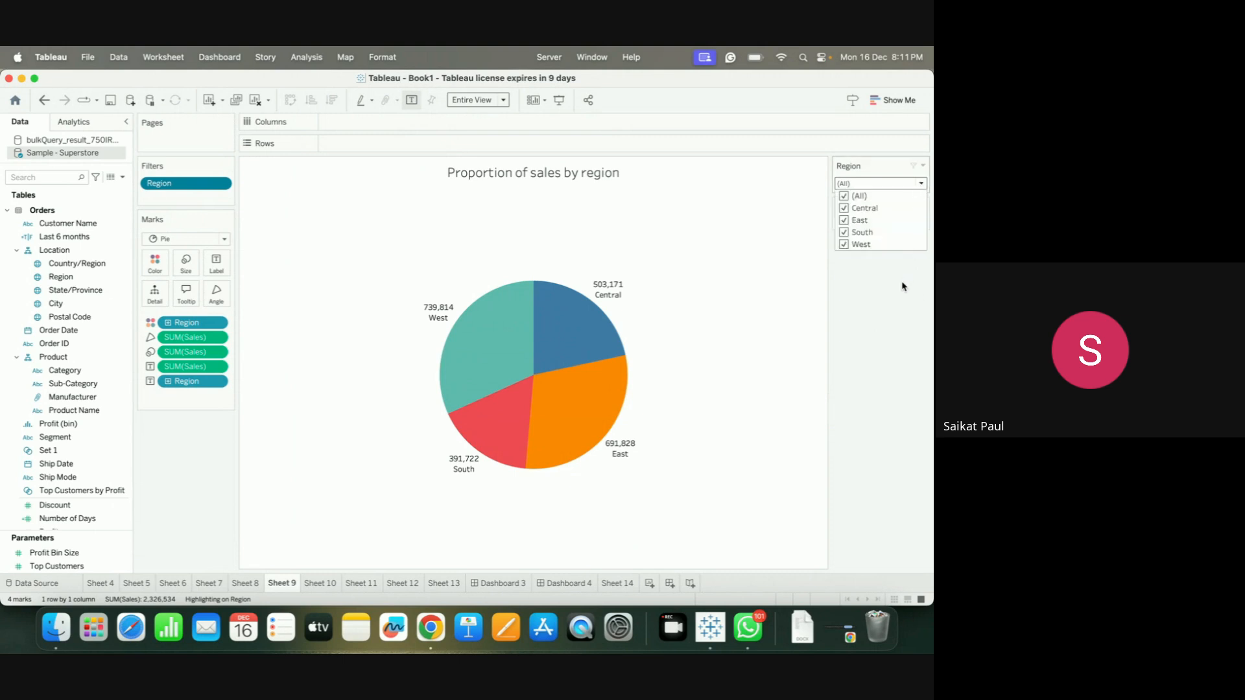
click(843, 196)
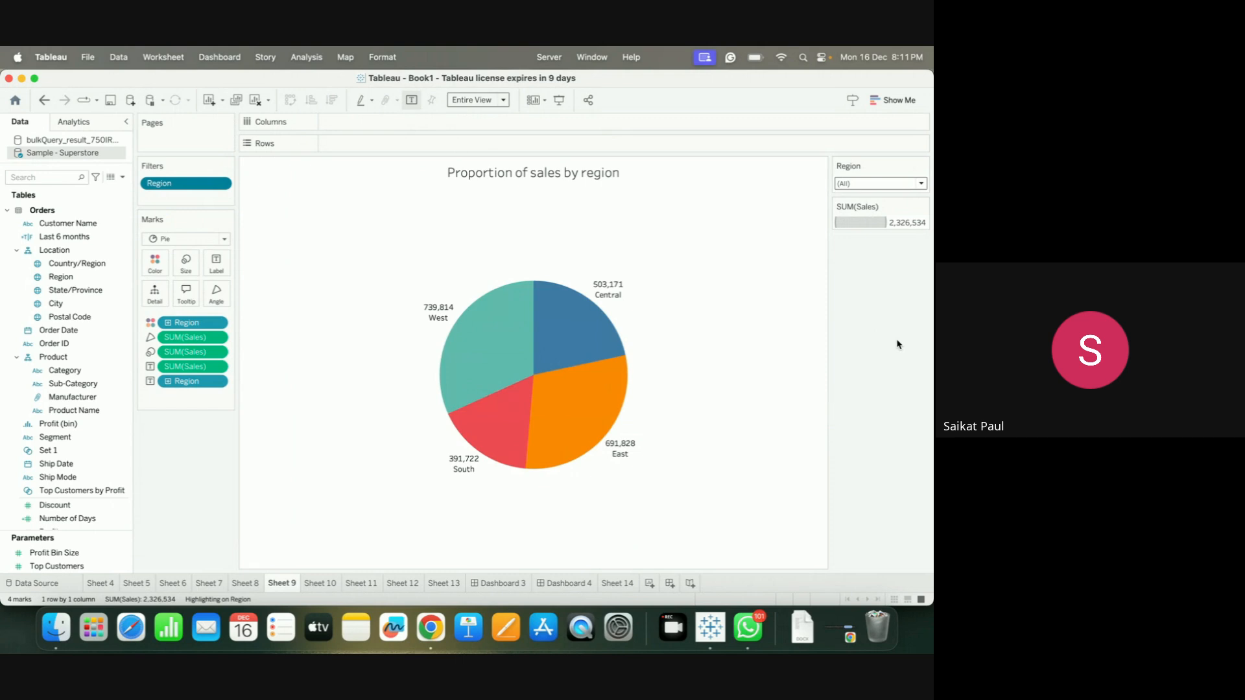
Change the Region filter to Single Value (slider), step through the regions to West, and step back to (All)
click(922, 166)
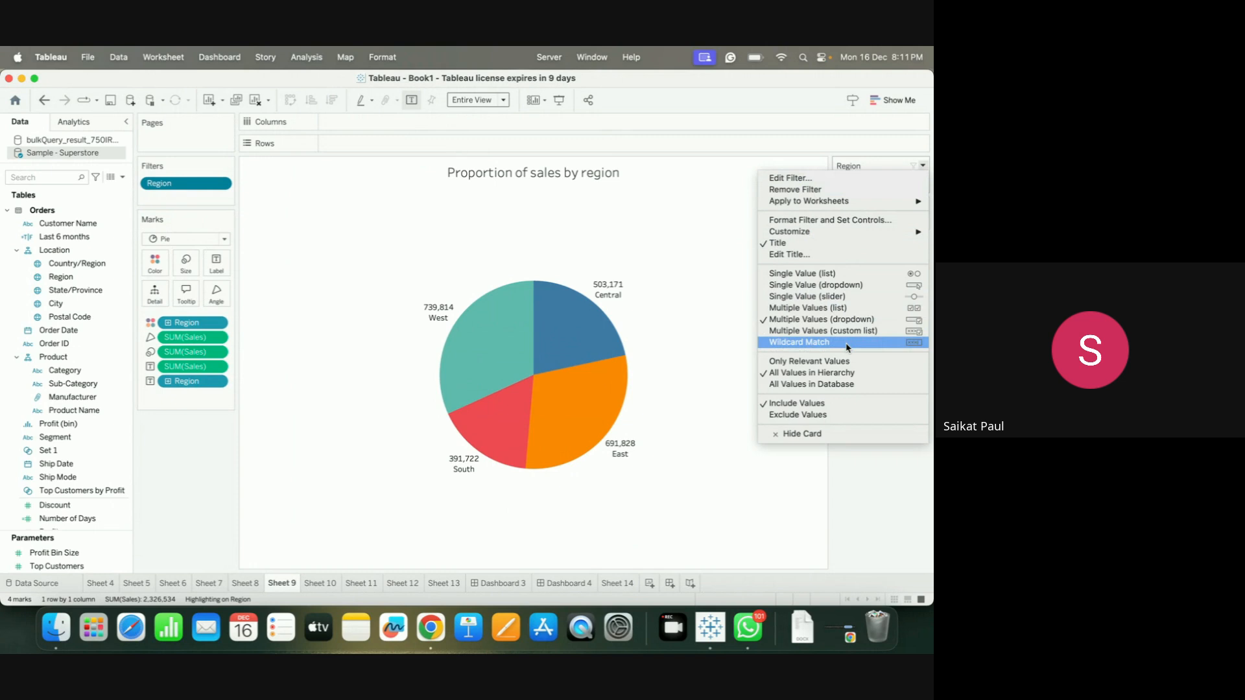
click(838, 299)
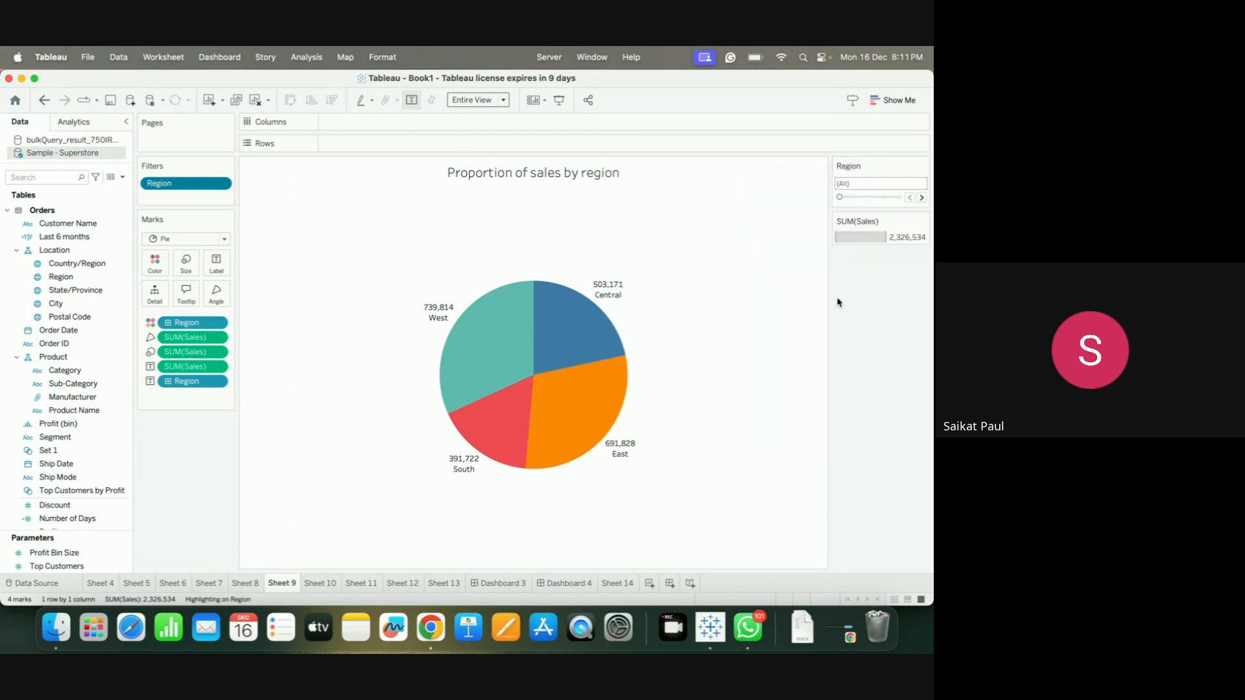
click(921, 198)
click(922, 197)
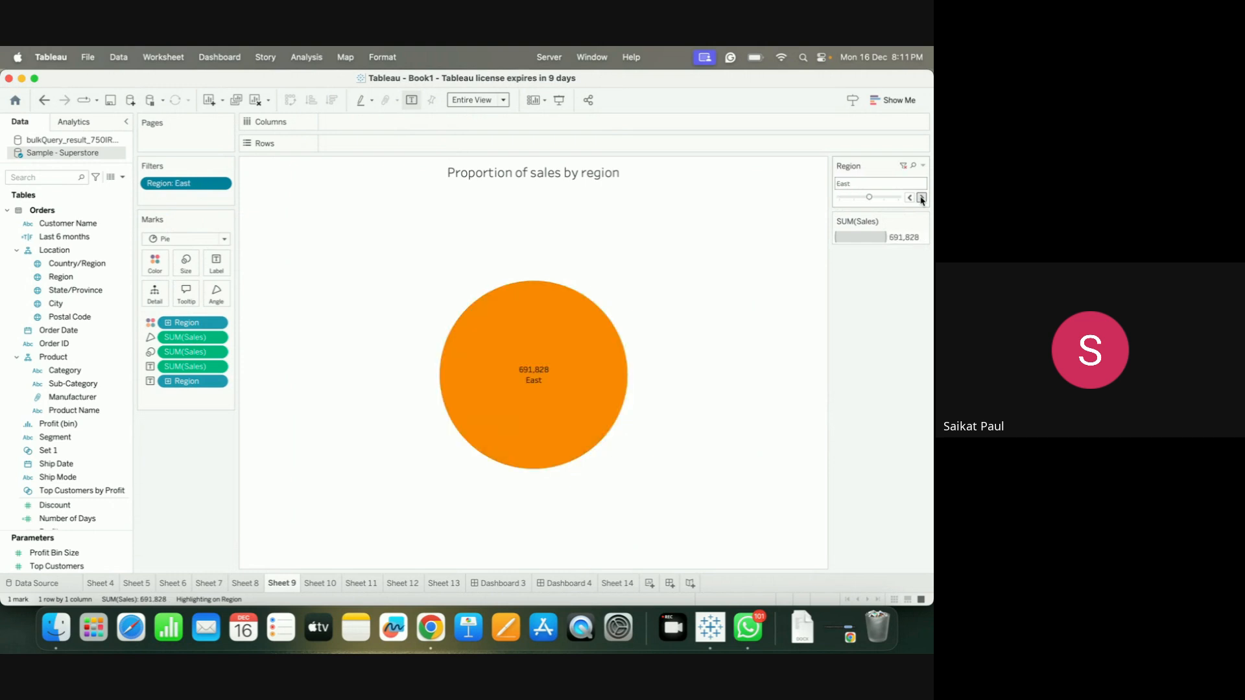
click(921, 198)
click(921, 198)
click(910, 198)
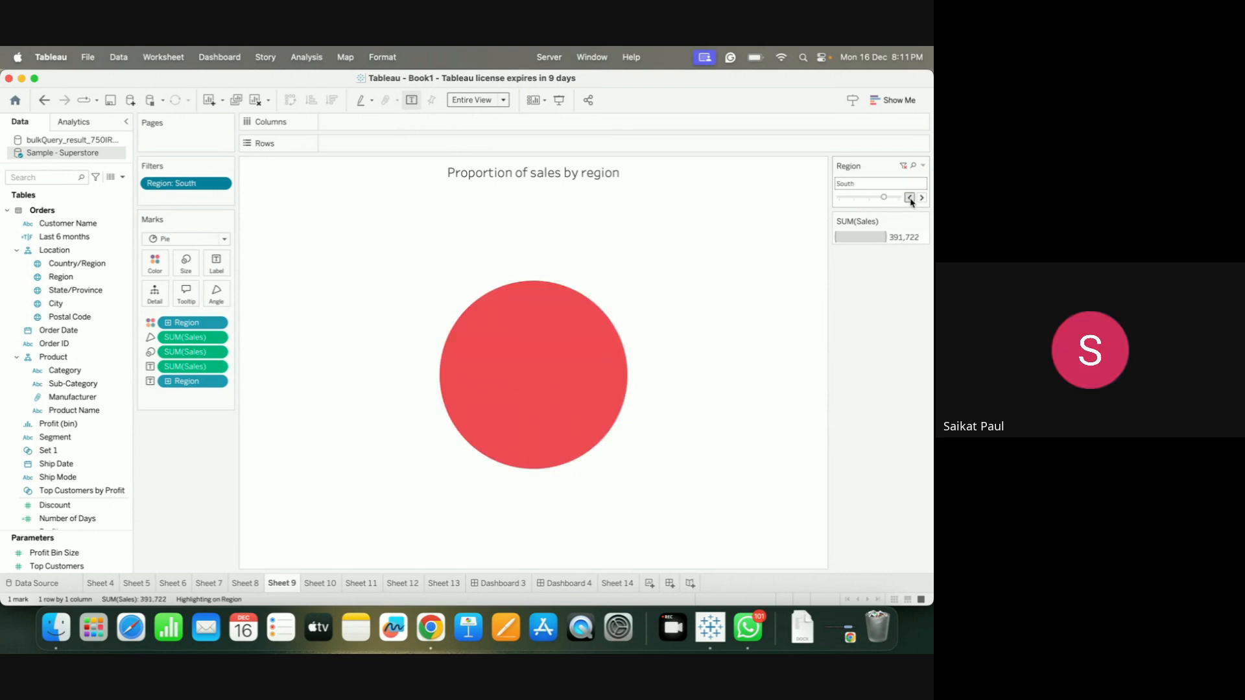
click(911, 198)
click(911, 198)
click(910, 198)
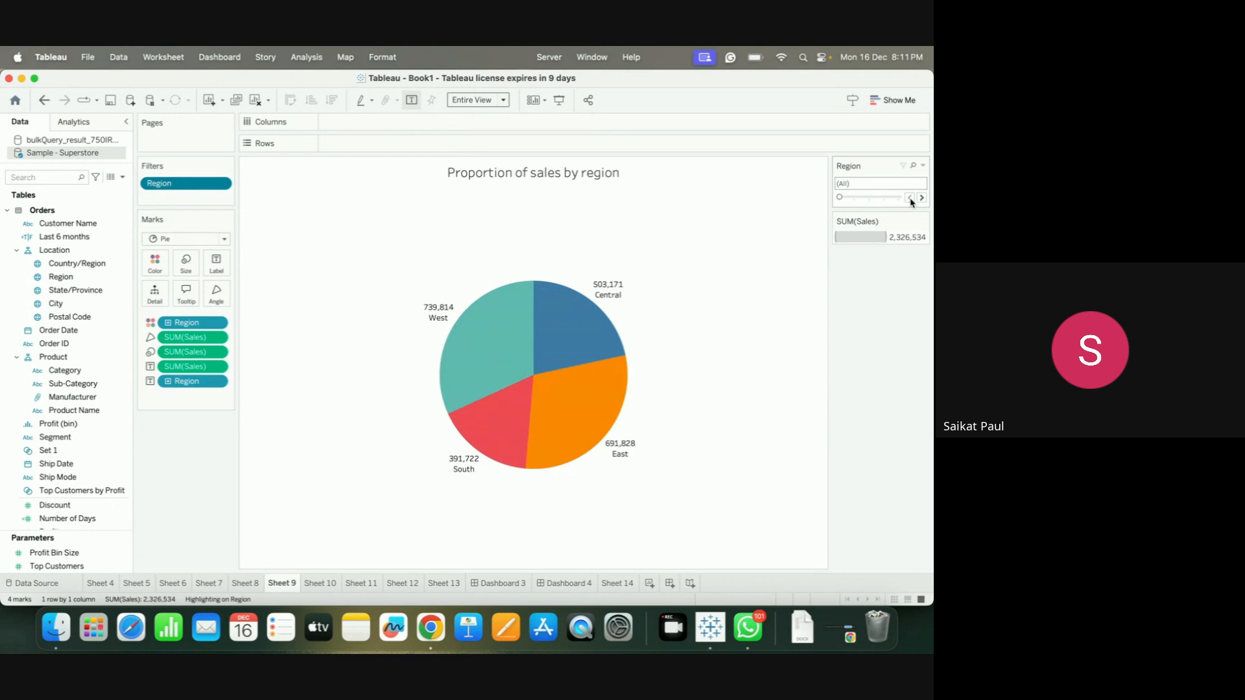
Step the Region slider forward through Central, East and South to filter the pie chart to West
click(921, 198)
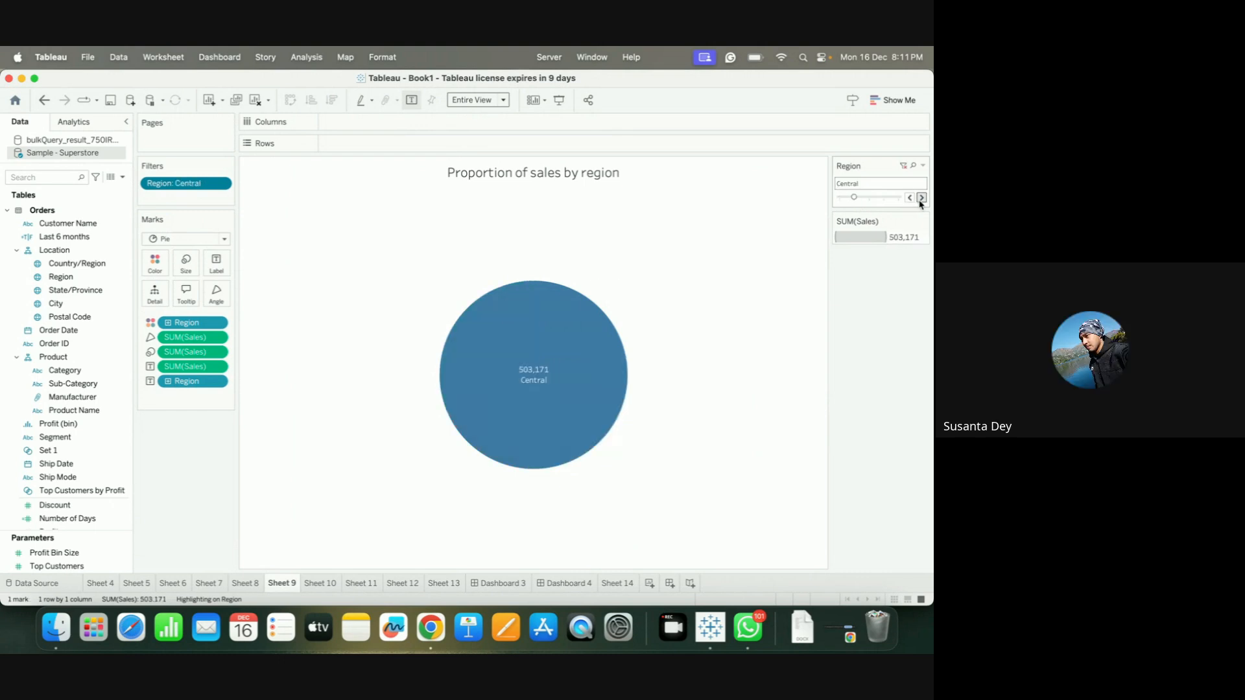
click(921, 197)
click(921, 198)
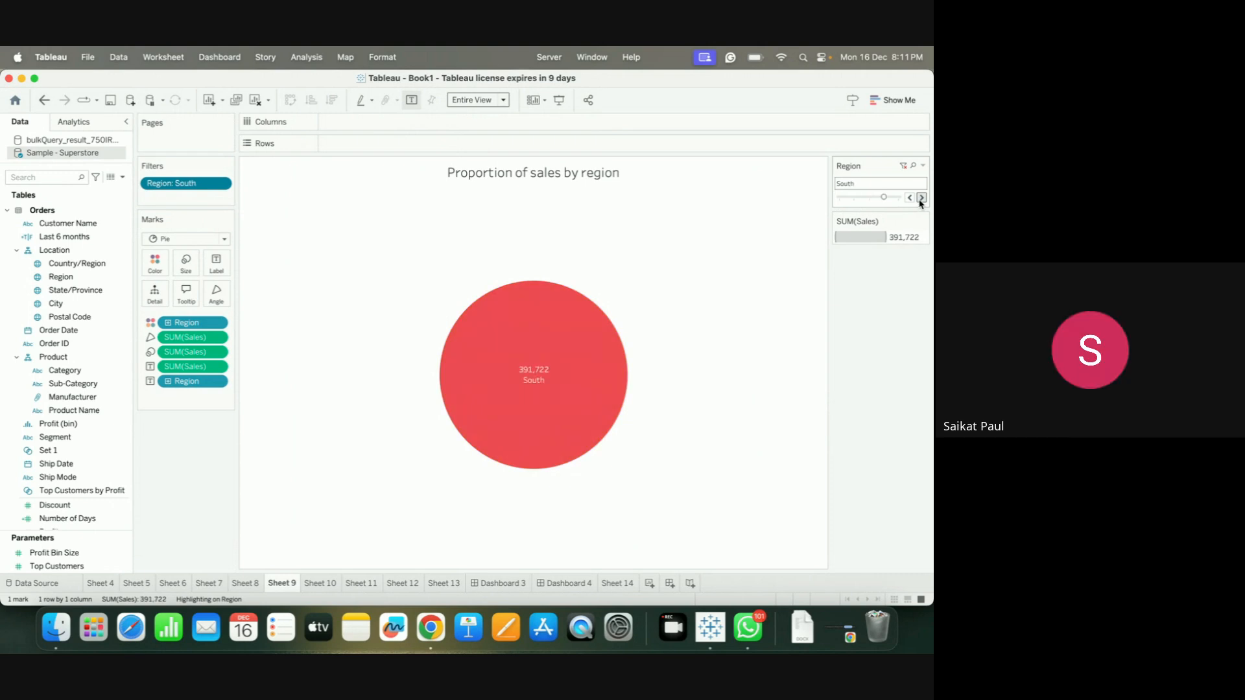
click(921, 198)
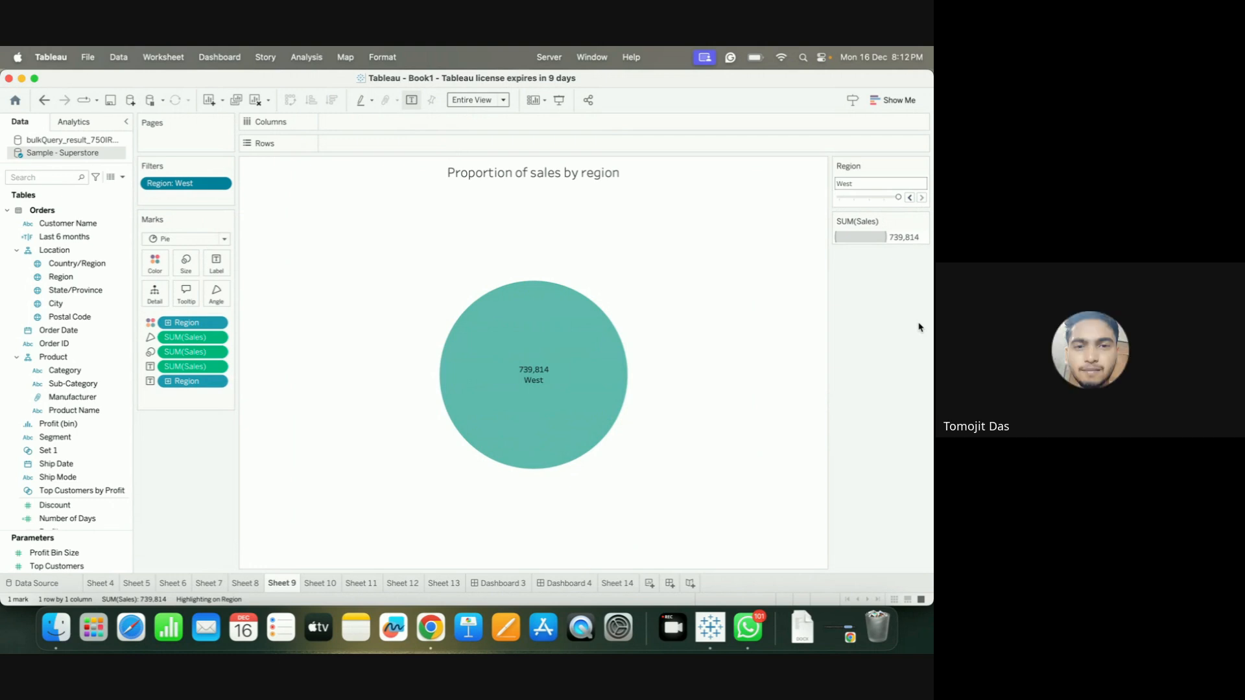
Change the Region filter to Single Value (dropdown), filter the pie to East and South in turn, and restore (All)
click(923, 166)
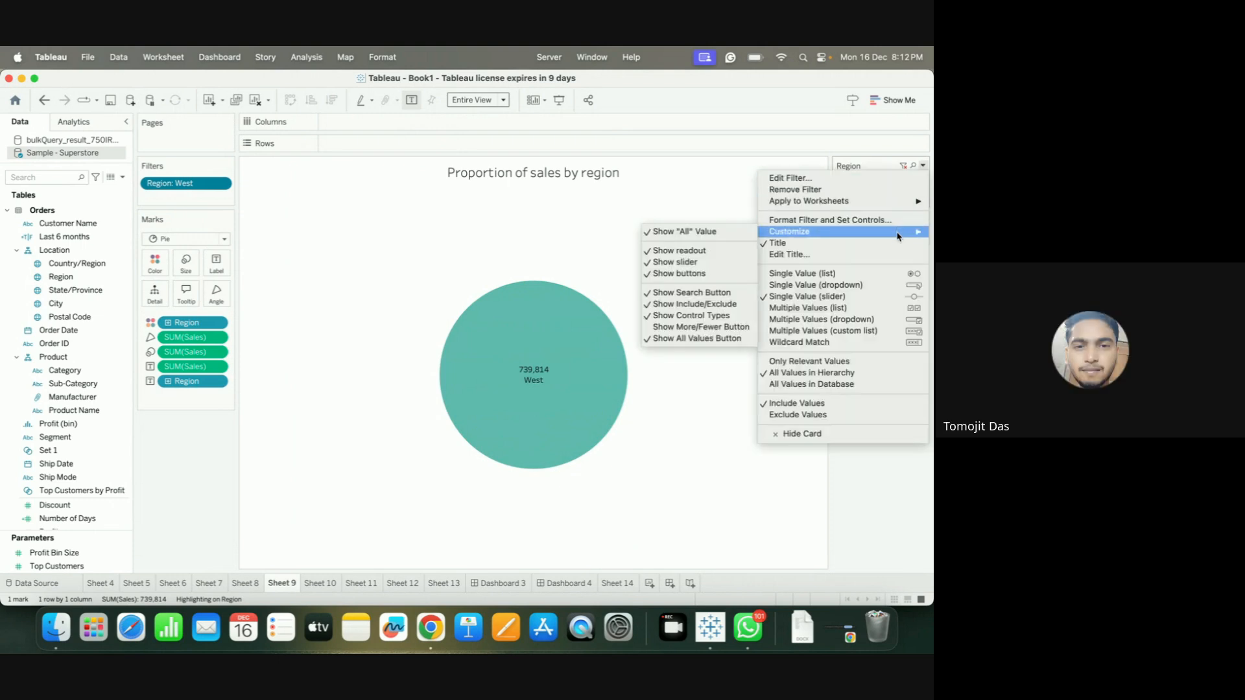
click(884, 286)
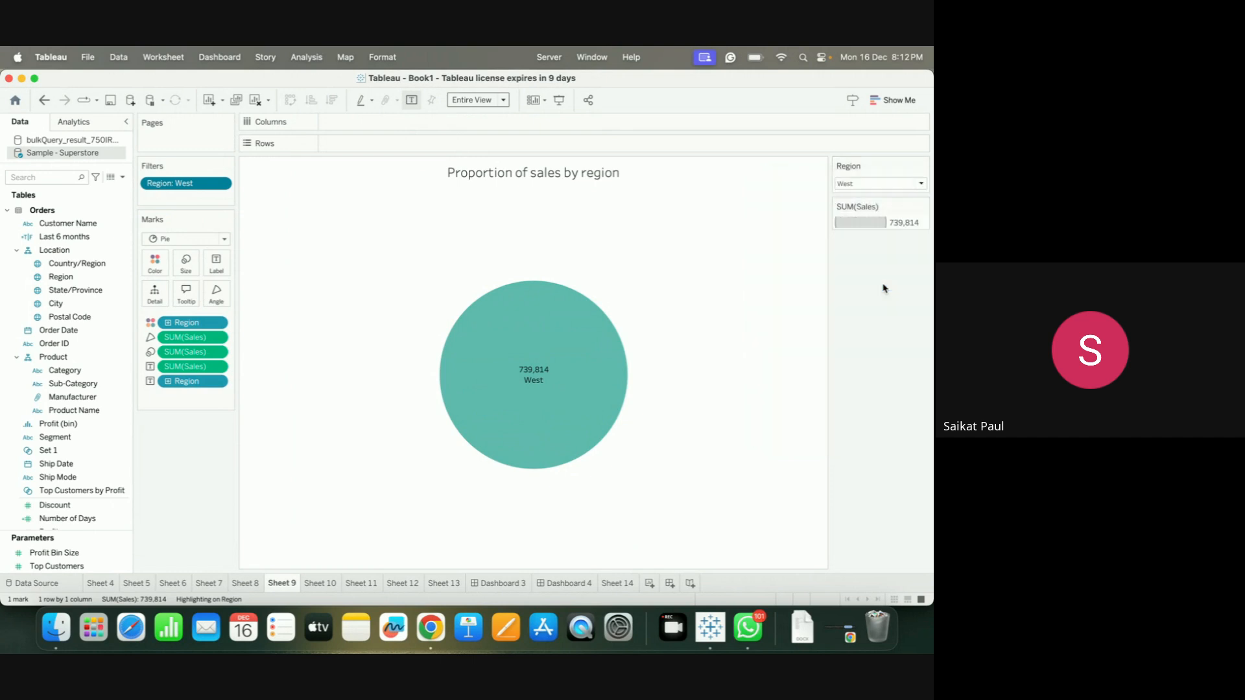
click(924, 186)
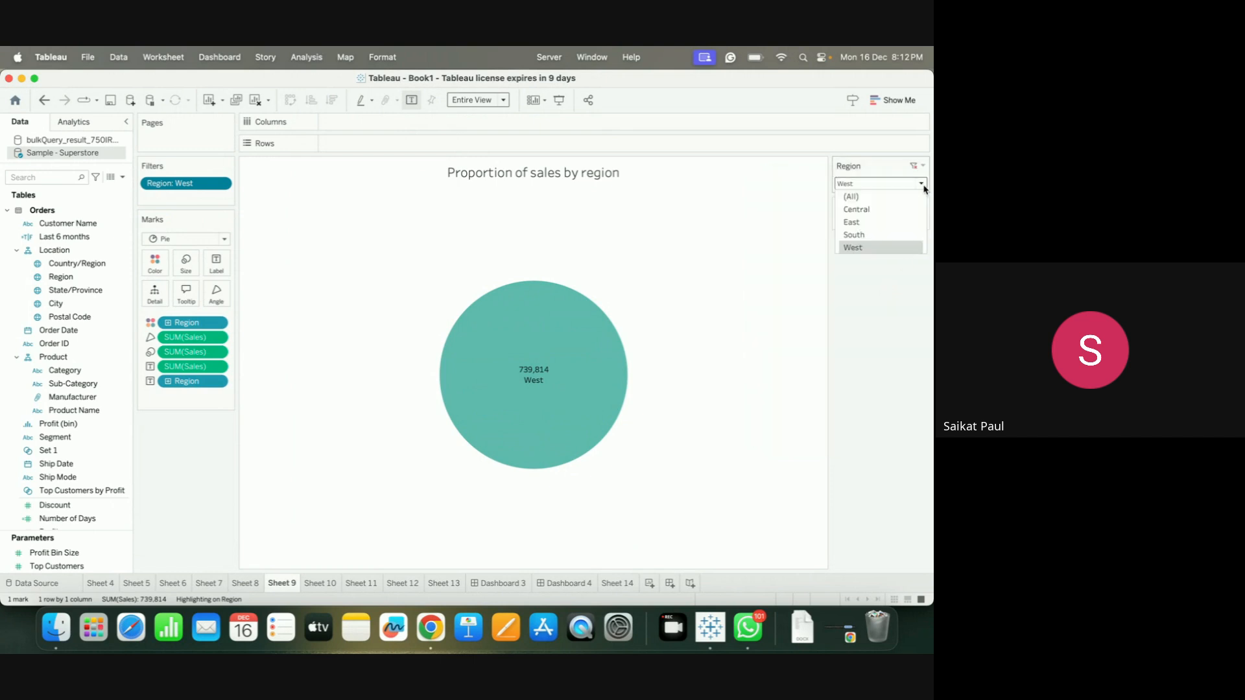
click(893, 222)
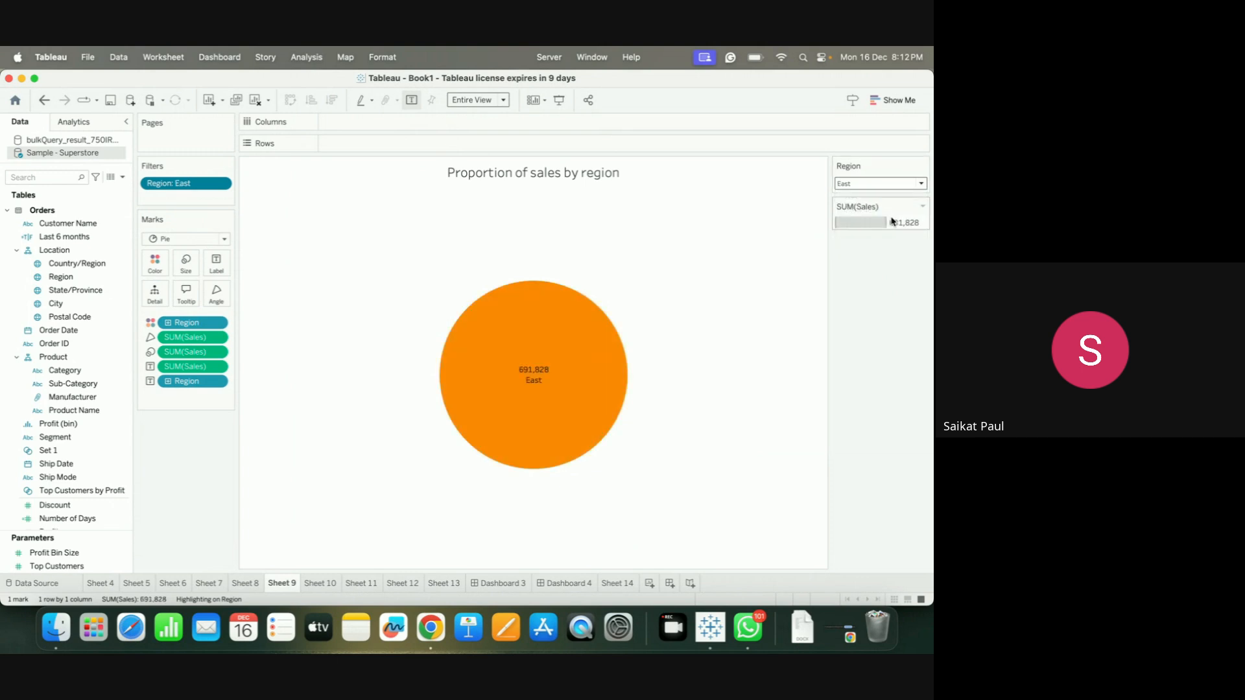
click(921, 183)
click(892, 234)
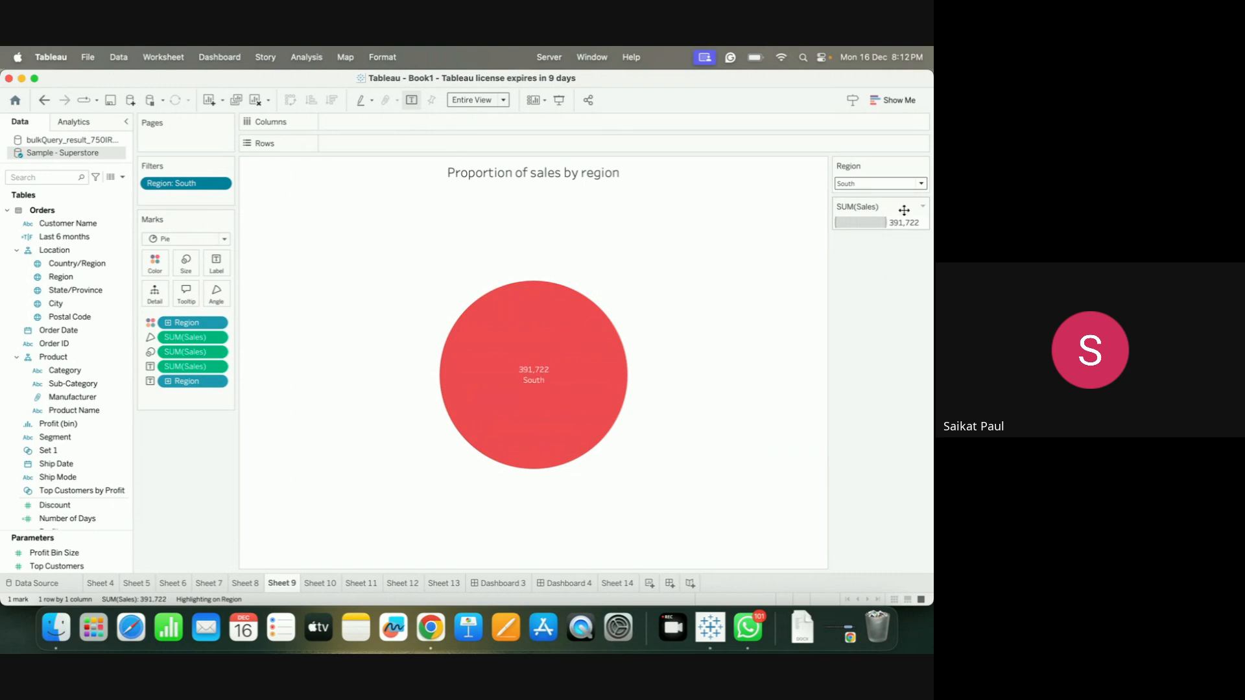
click(921, 184)
click(903, 195)
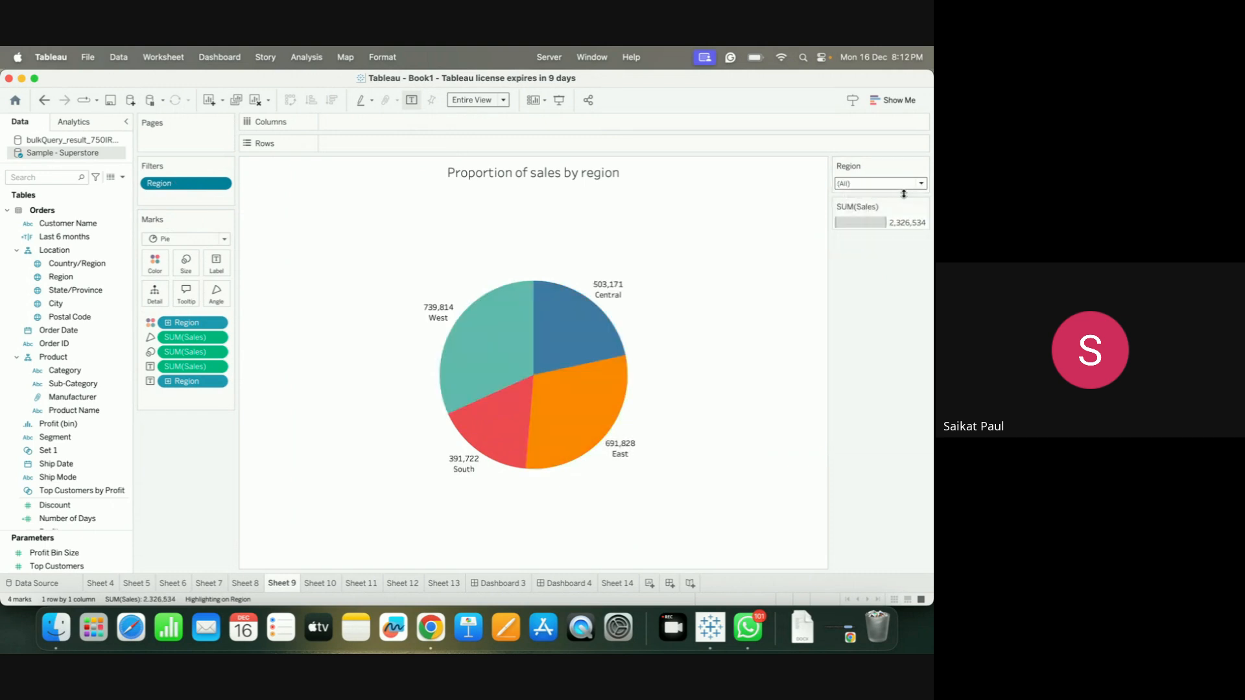
Filter the pie chart to West, restore (All), and look through the options of the Region filter
click(921, 183)
click(892, 248)
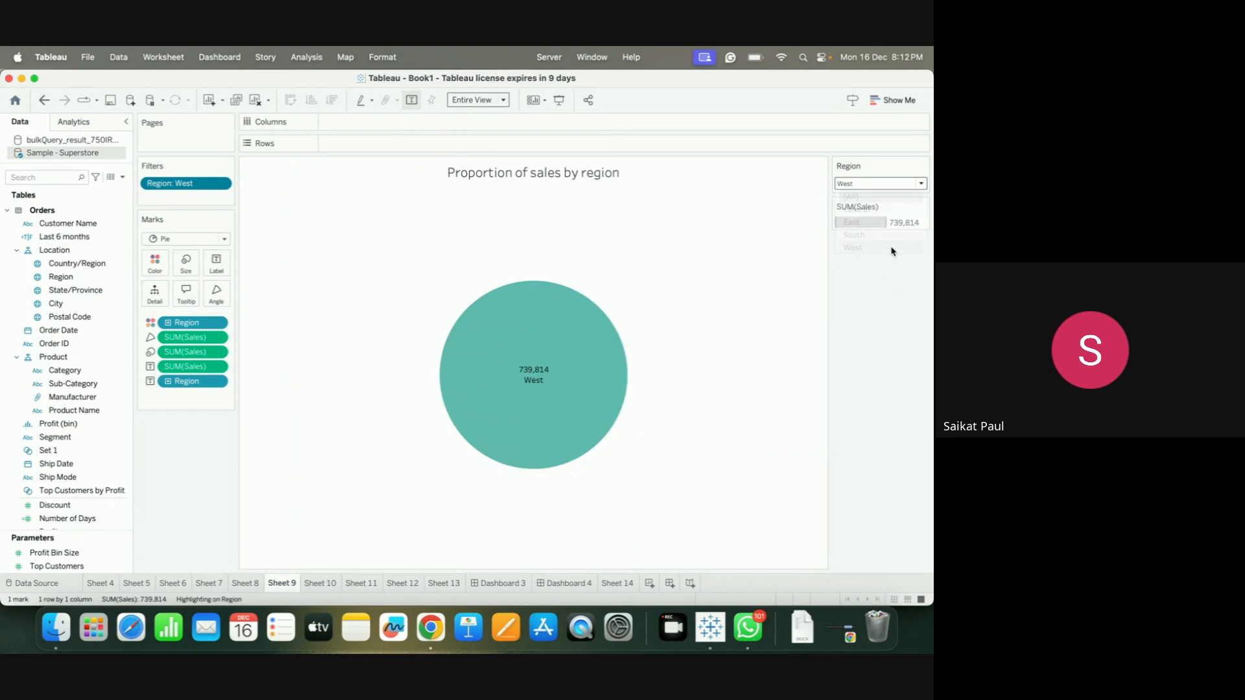
click(922, 183)
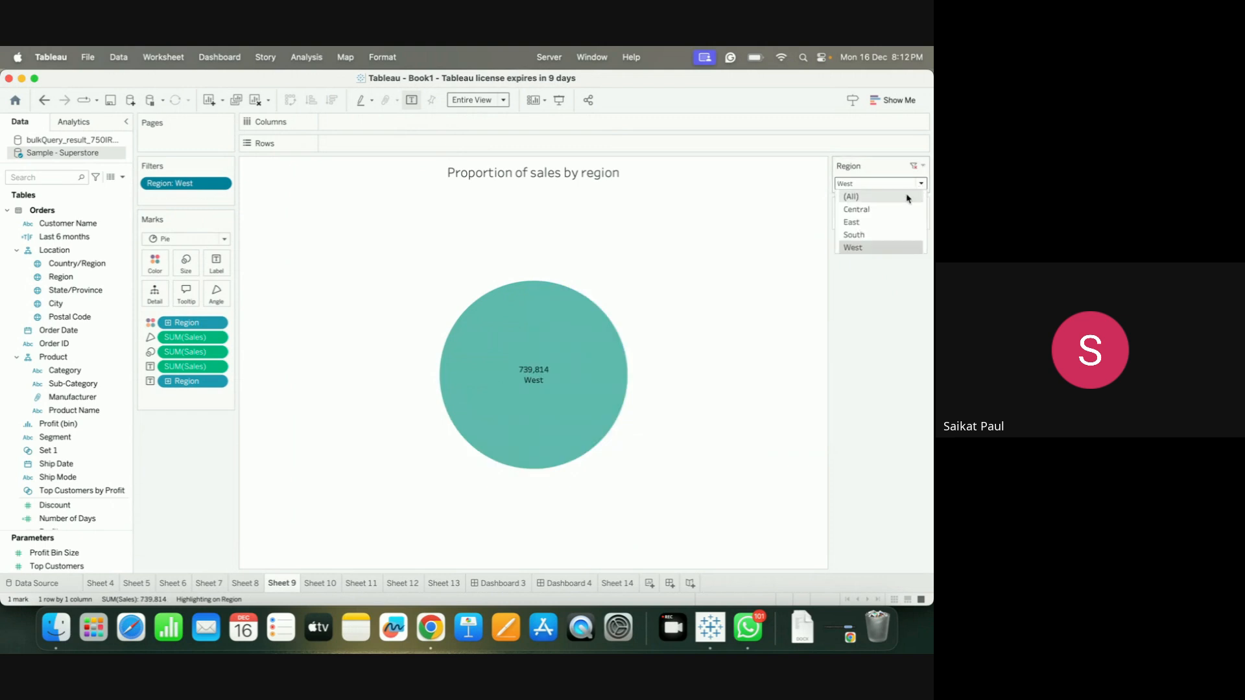
click(908, 197)
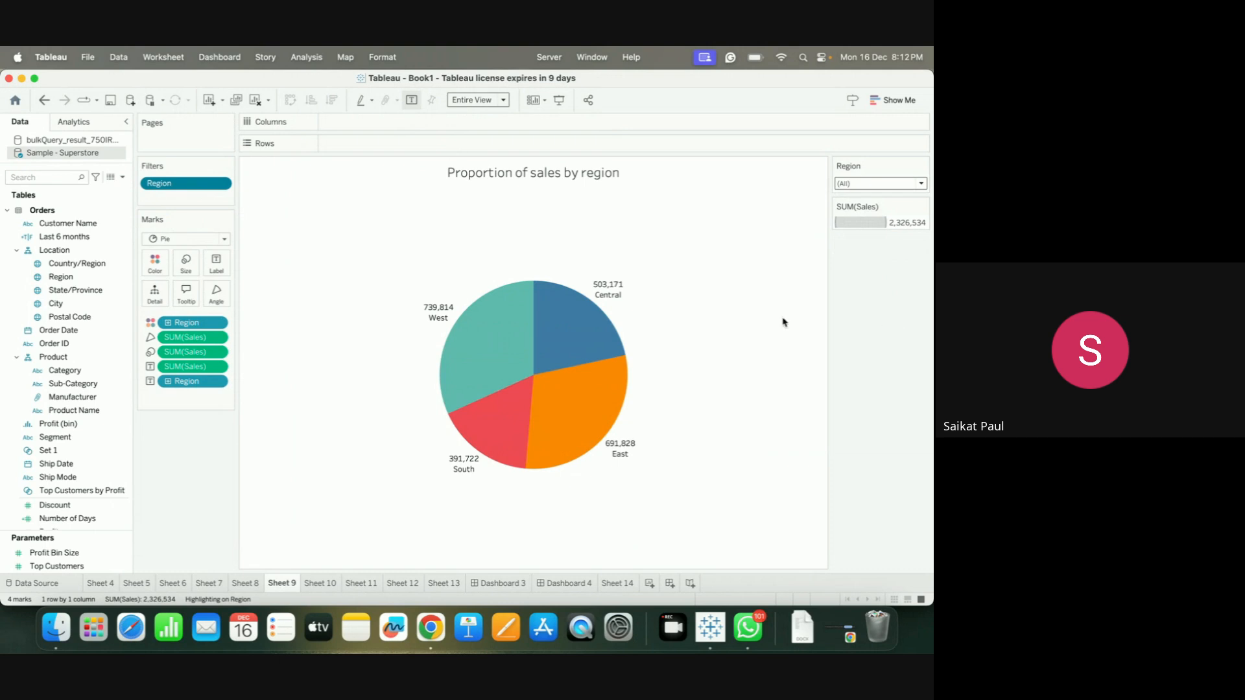
click(223, 184)
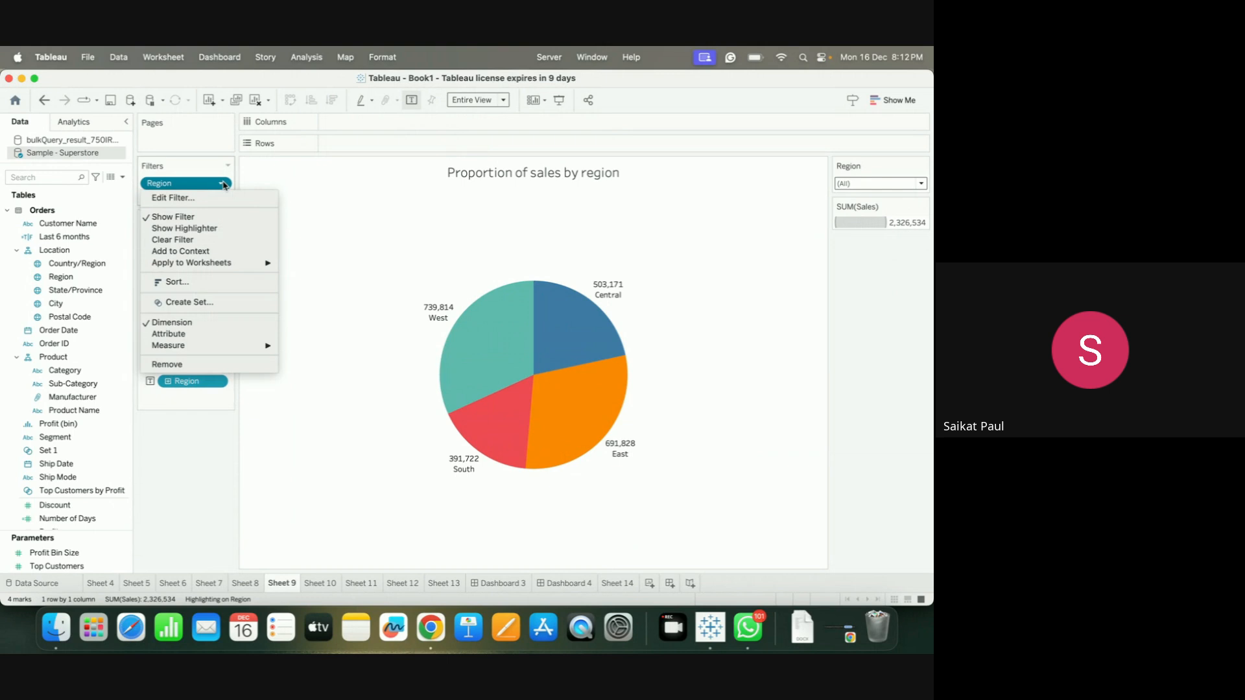
click(301, 189)
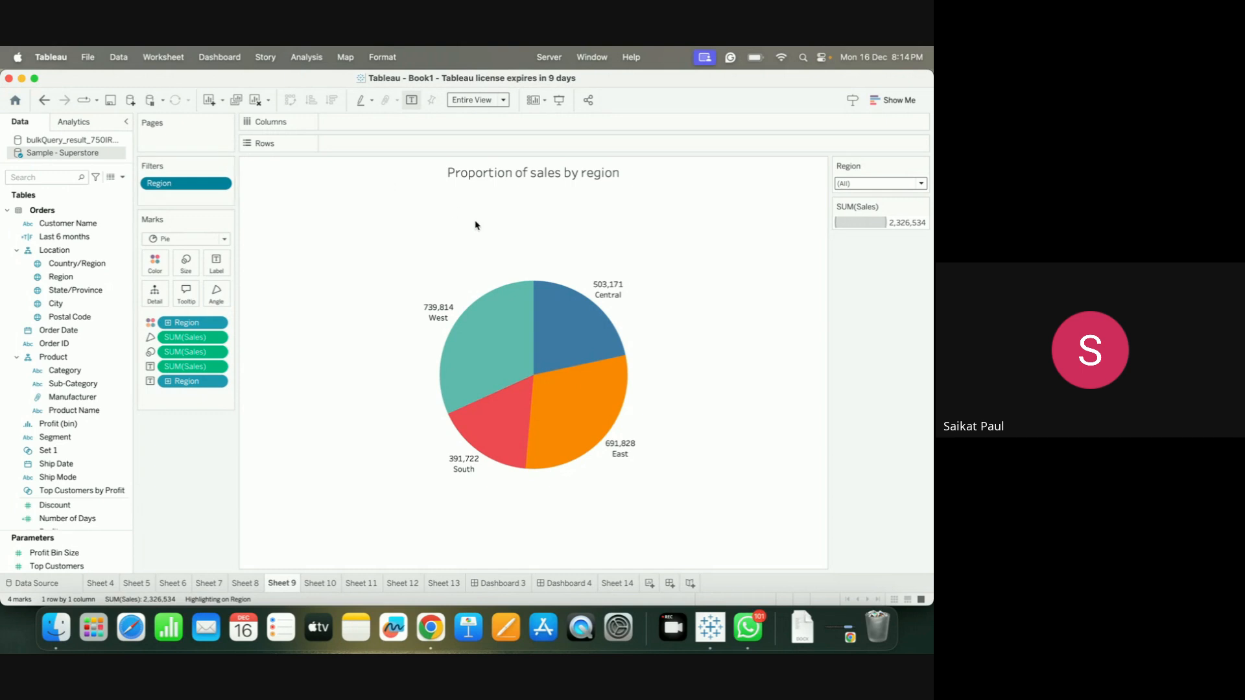
Switch to Chrome and stop the Google Meet screen share
click(843, 627)
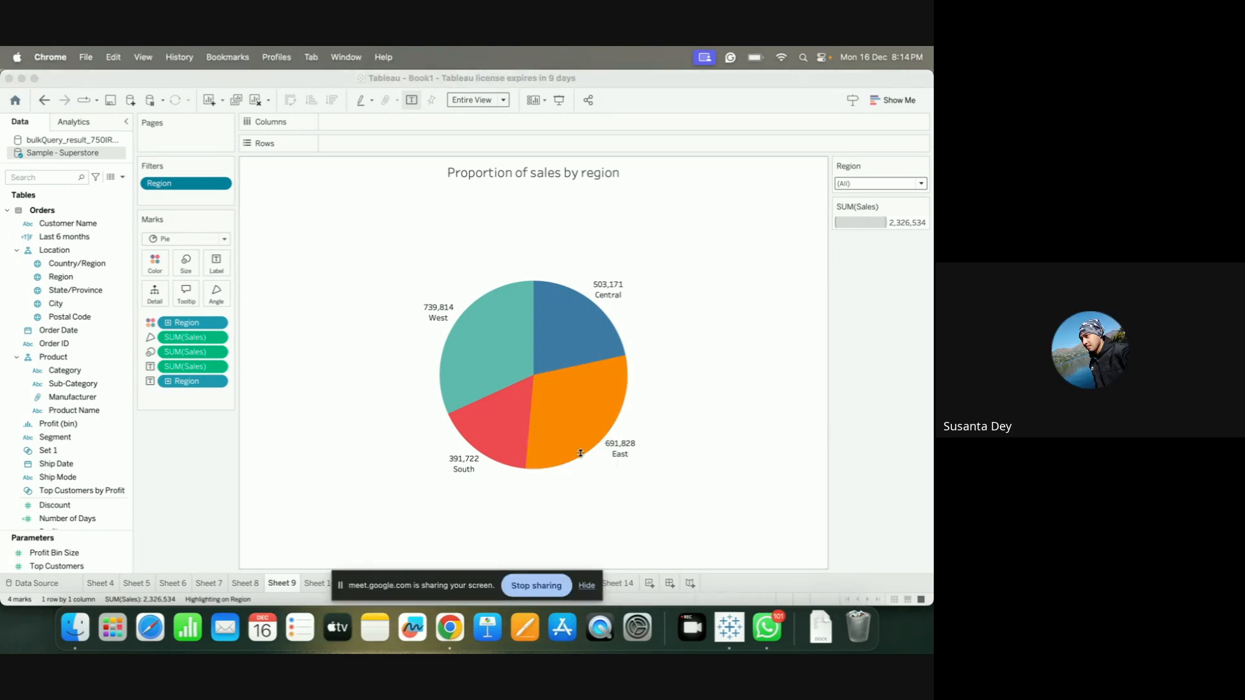
click(536, 586)
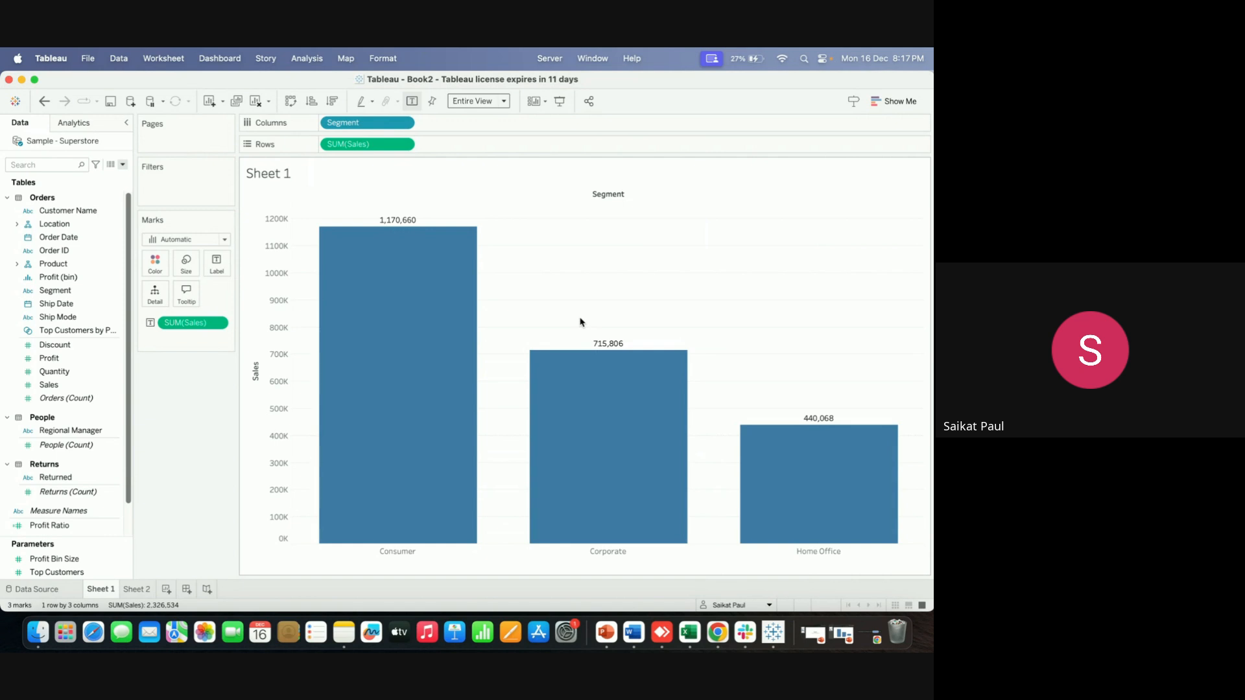
Publish workbook Book2 to Tableau Cloud in the Default location with Show sheets as tabs and Include external files enabled
click(589, 101)
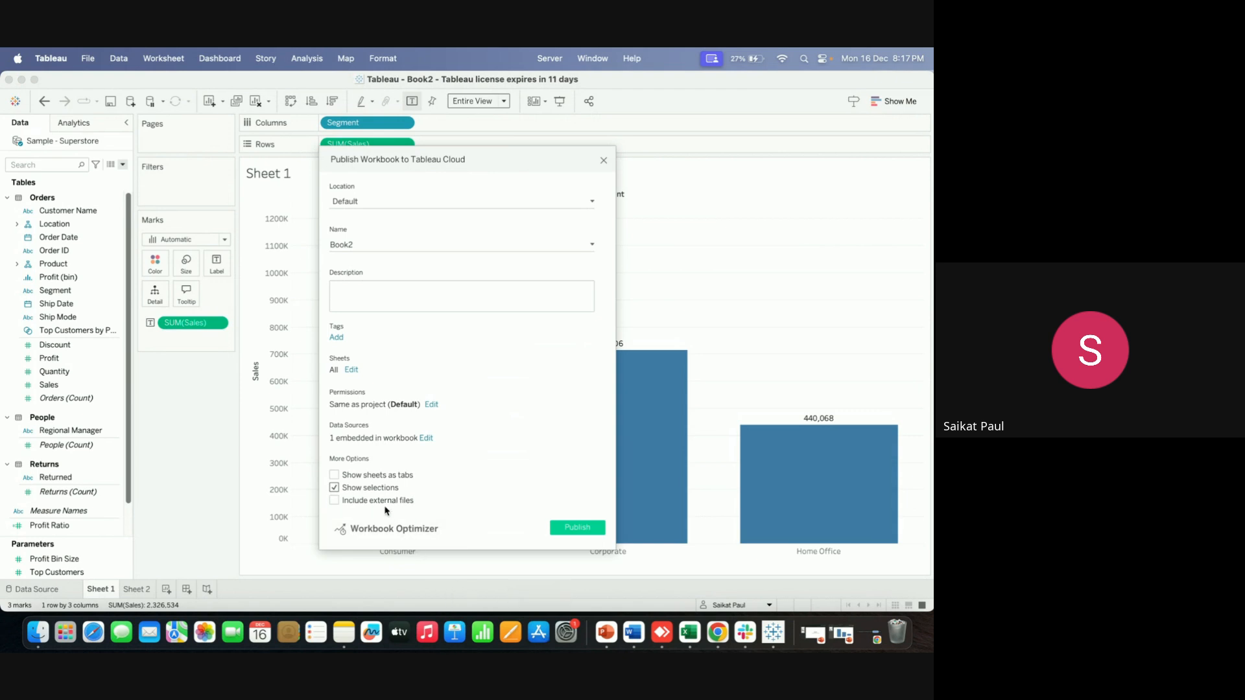
click(334, 477)
click(336, 503)
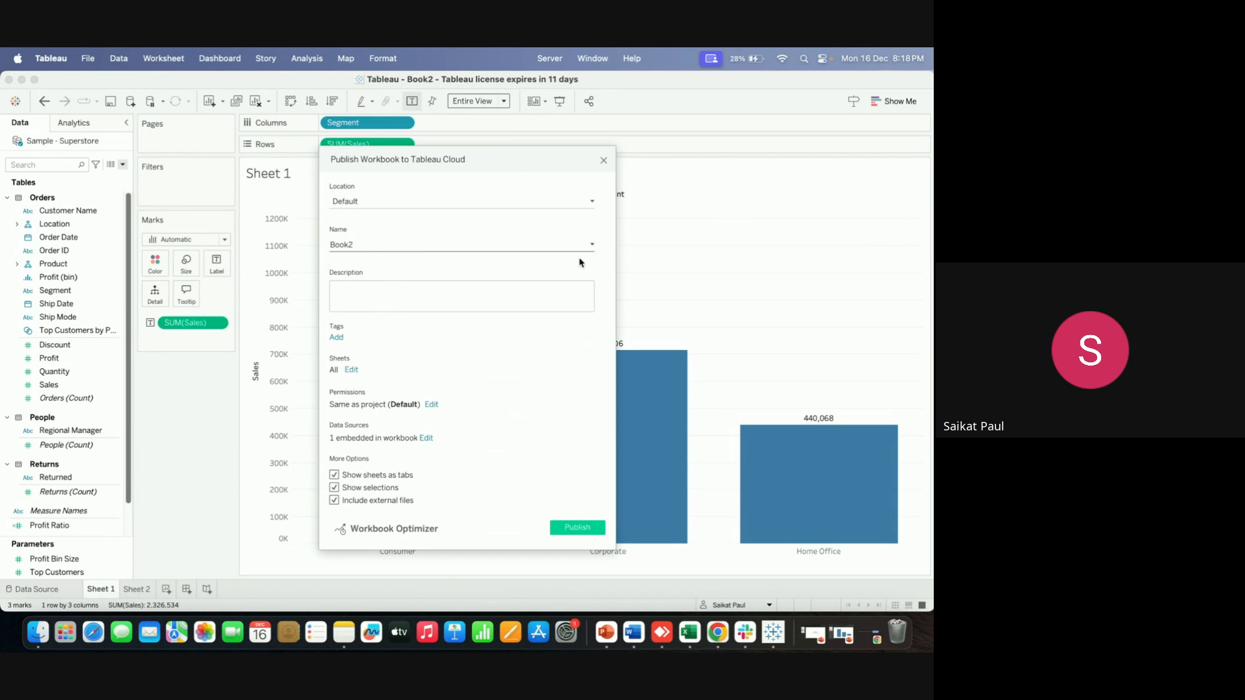
click(577, 527)
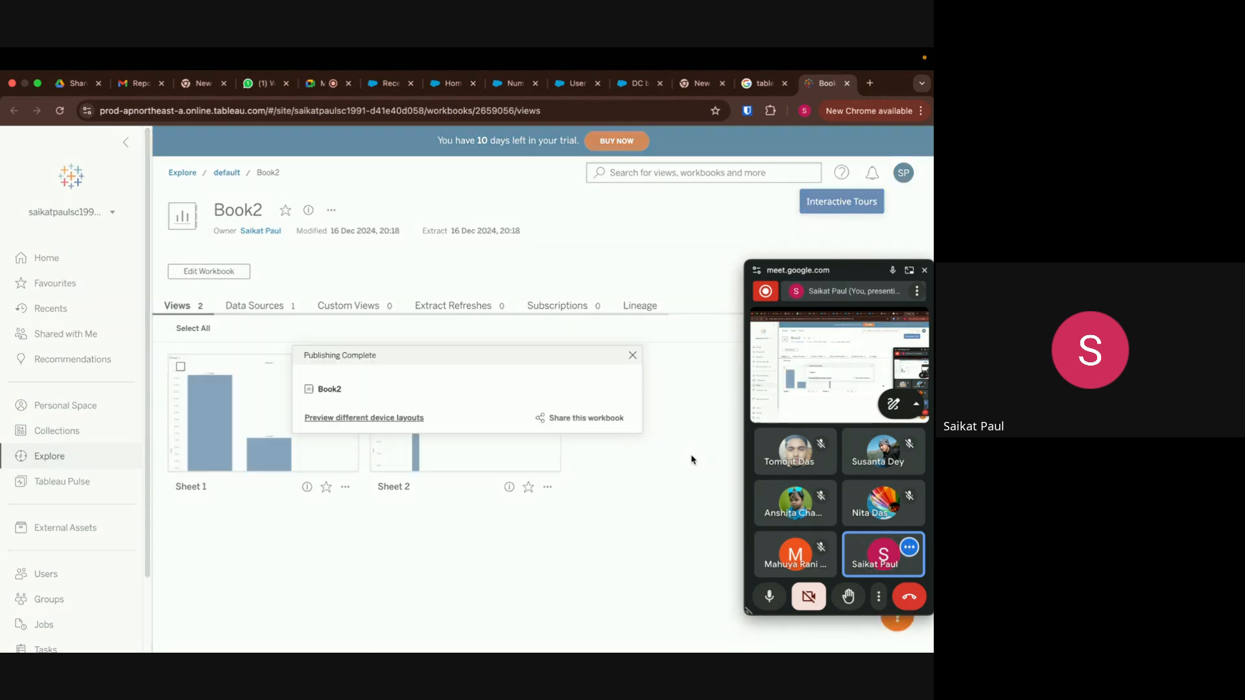
click(633, 355)
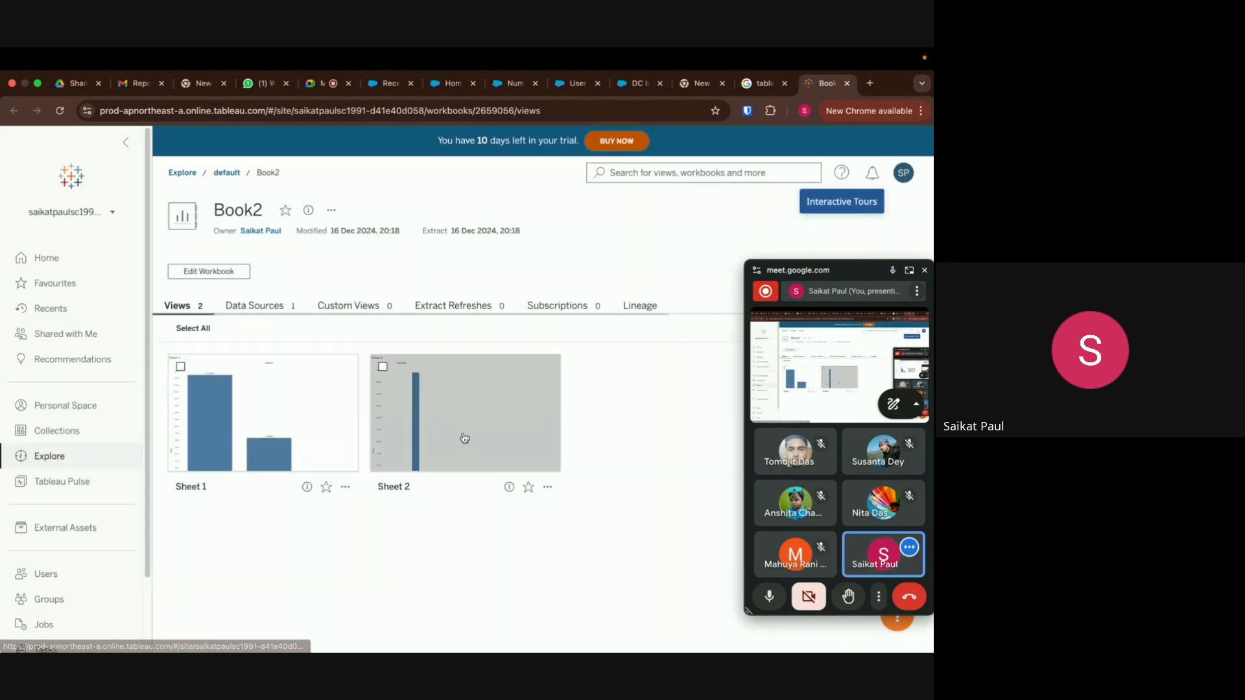
Check the published workbook's data sources and open the Sheet 1 view
click(280, 307)
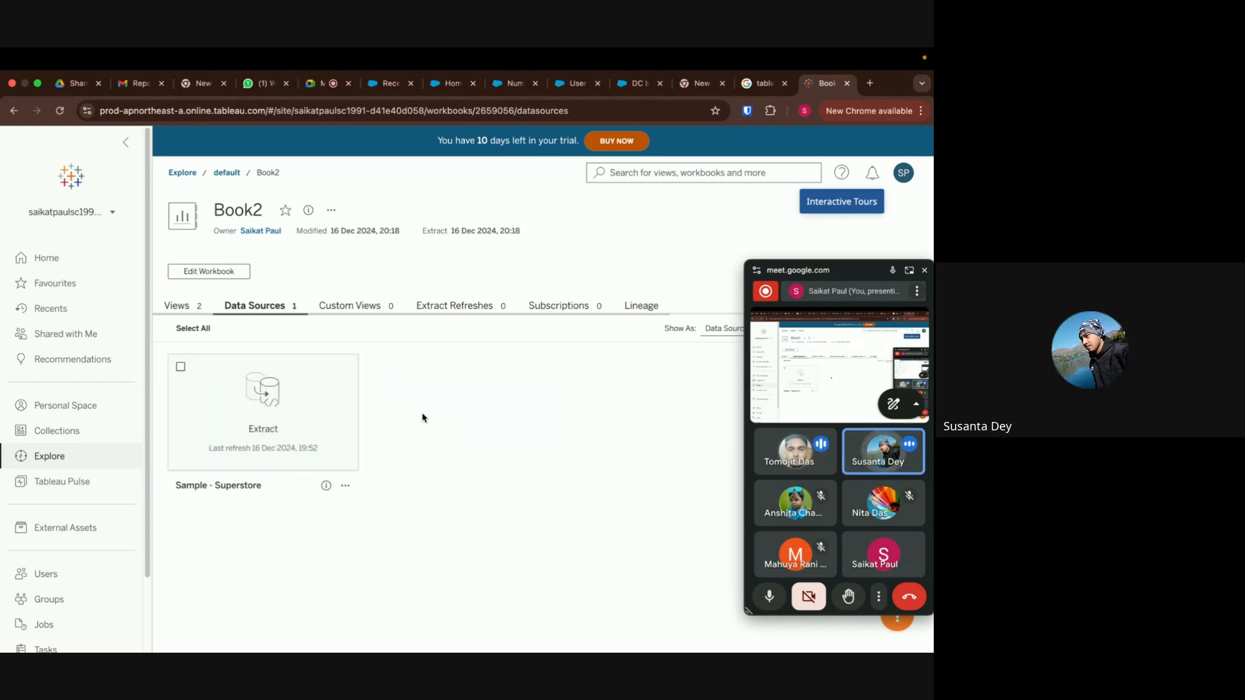
click(183, 306)
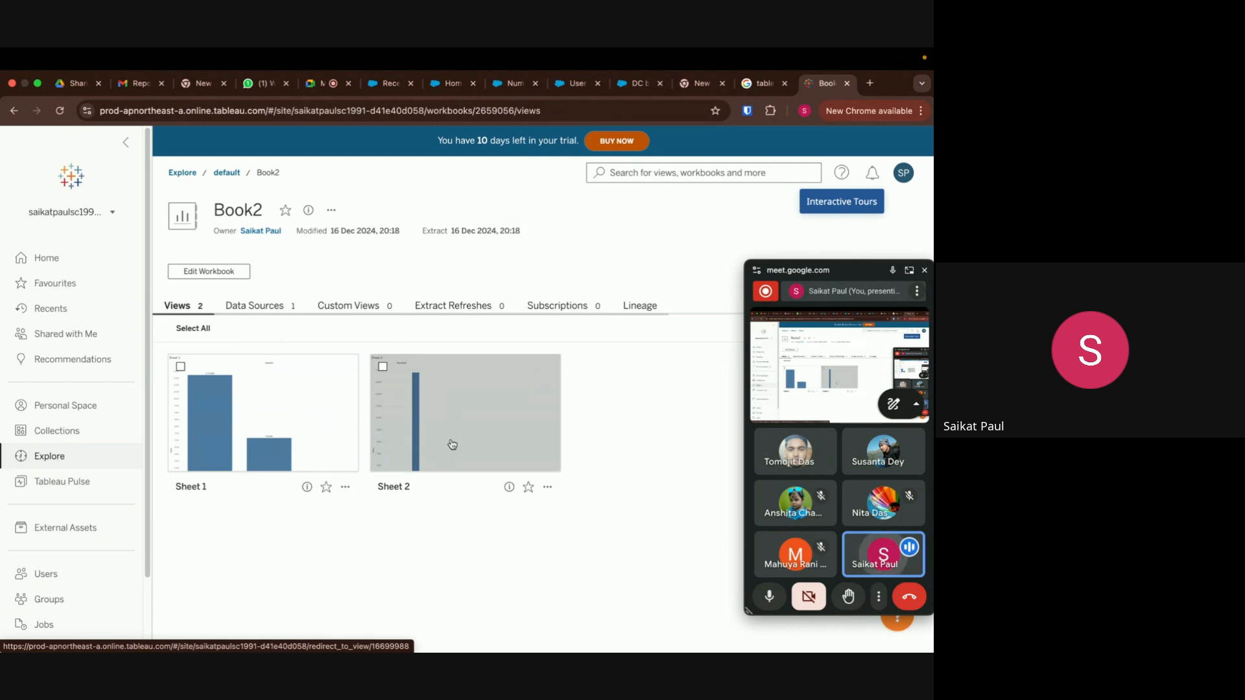
click(264, 414)
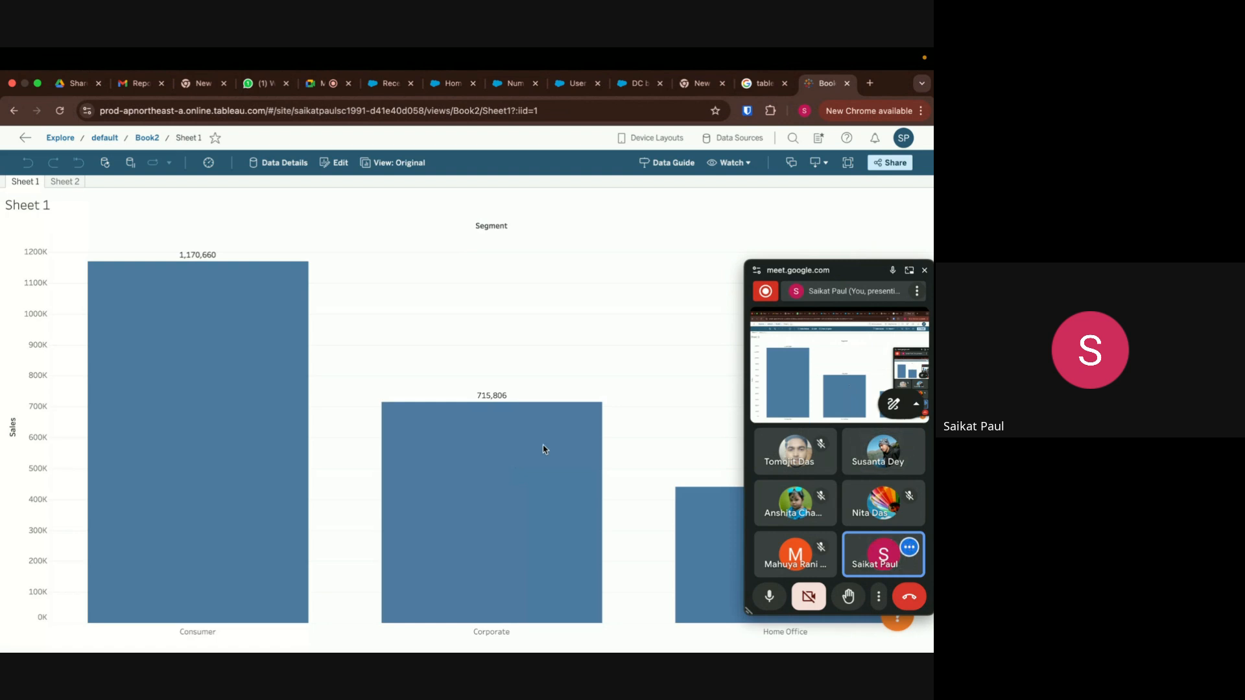
Examine the sharing and download options of Sheet 1 and view the chart in full screen
click(889, 163)
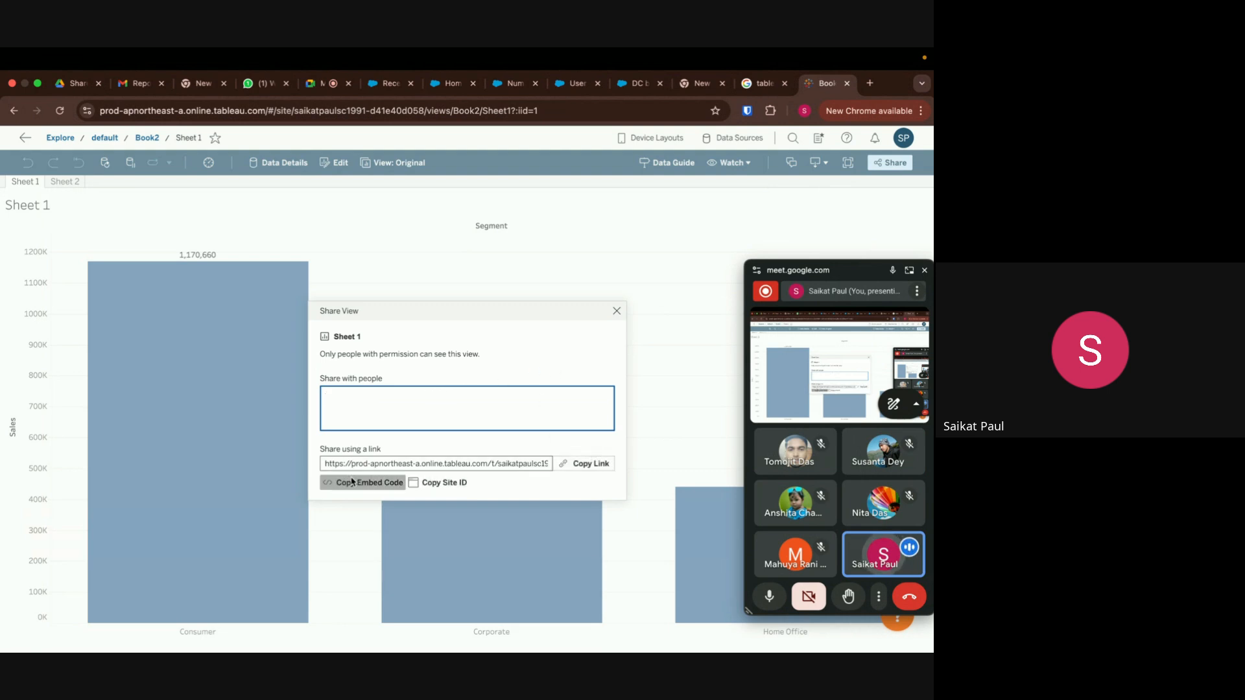
click(617, 311)
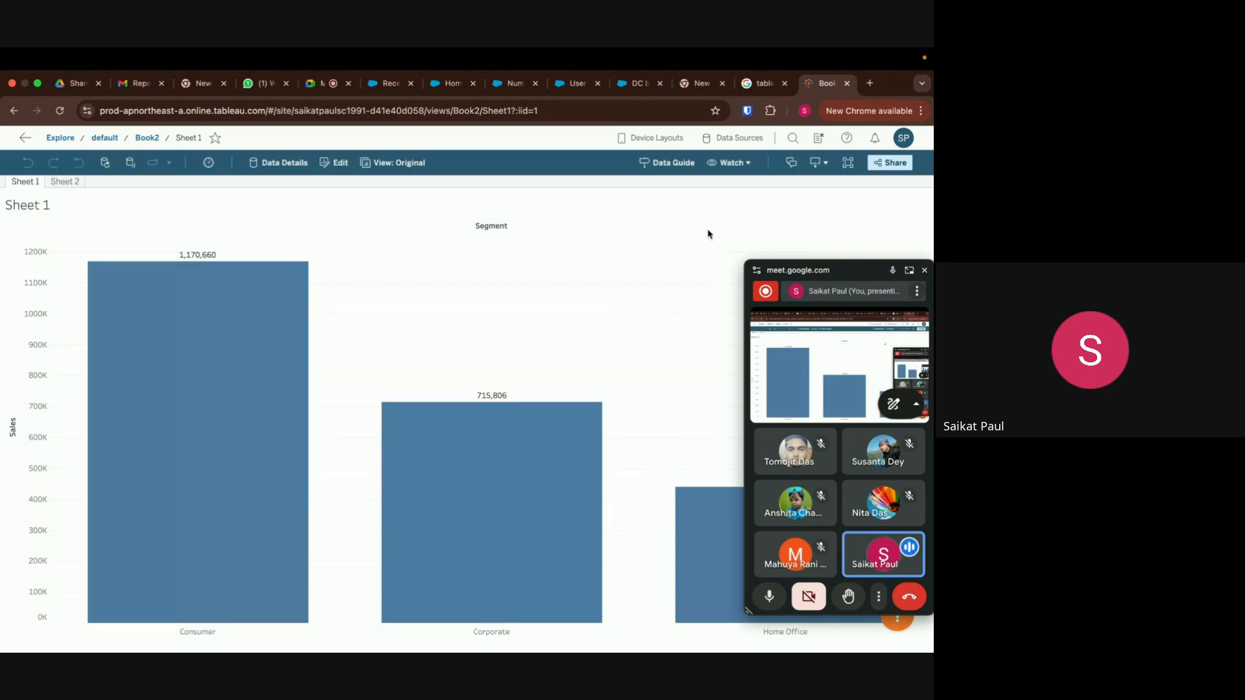
click(824, 167)
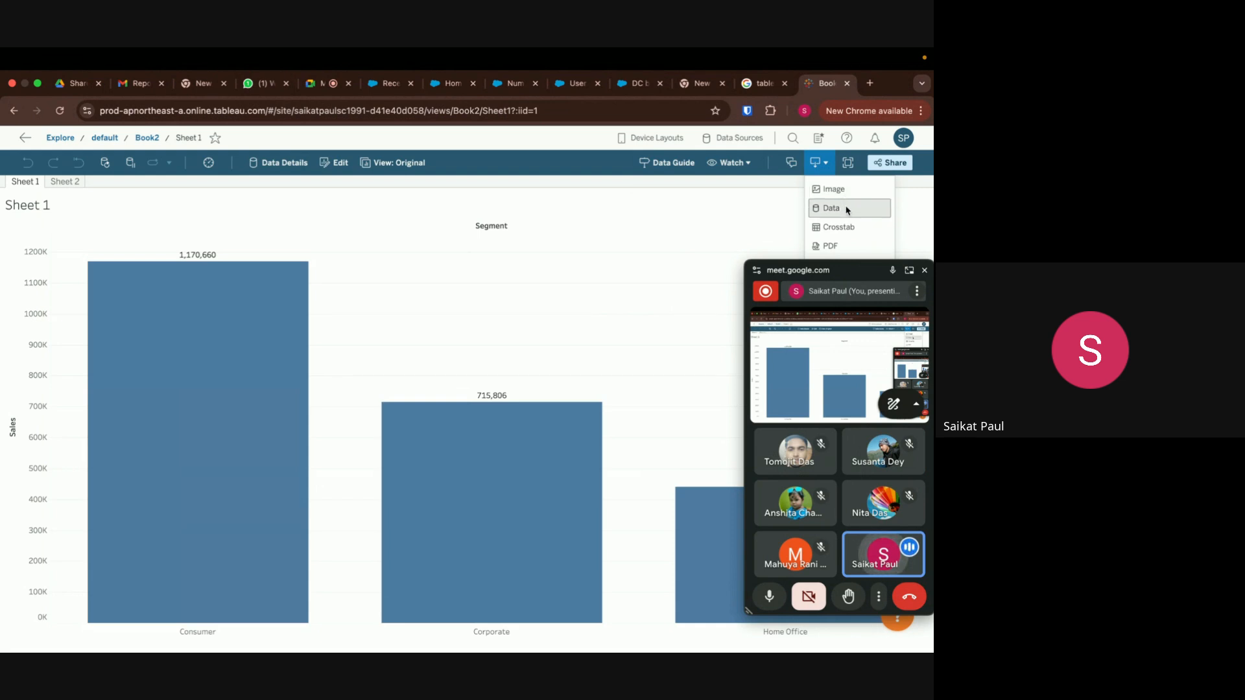
click(849, 163)
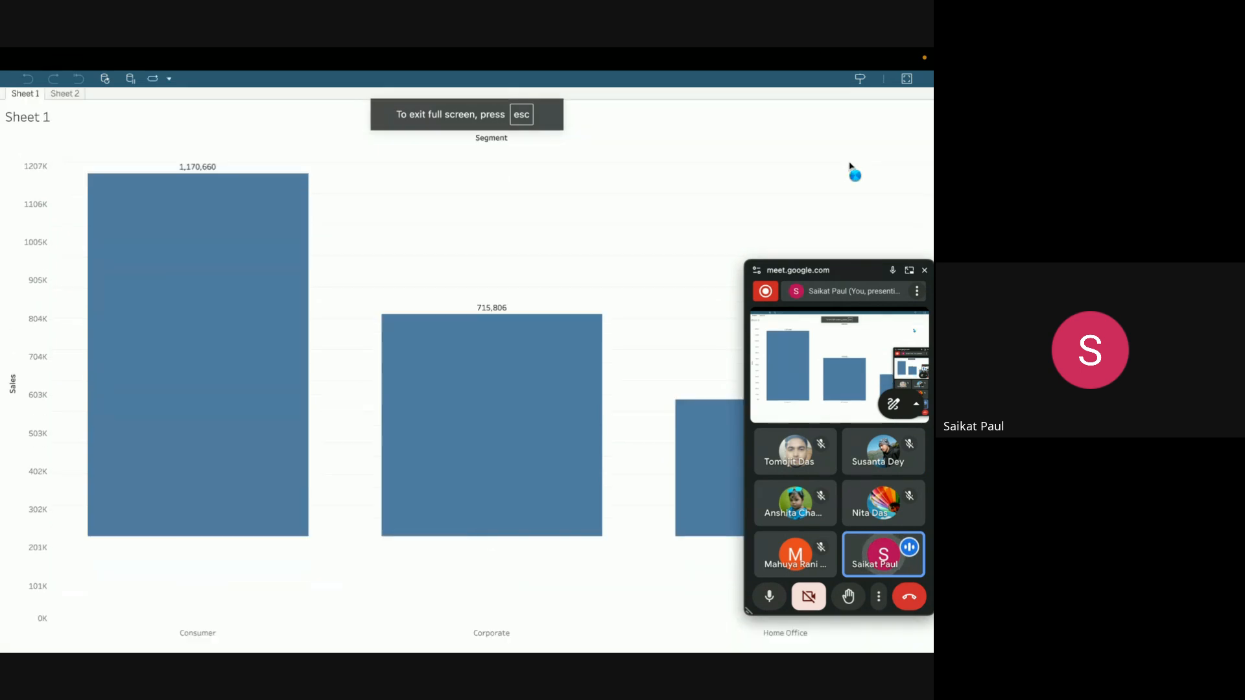
key(Escape)
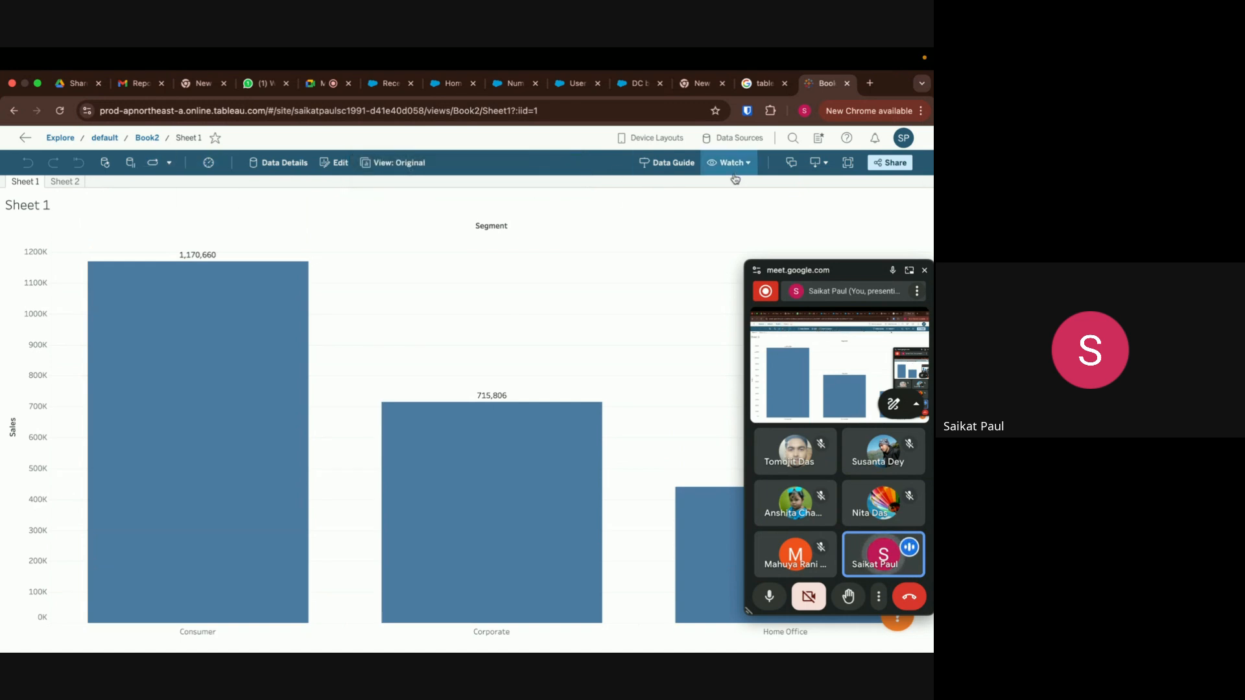
Preview the published Sheet 1 in the Phone, Tablet and Desktop device layouts
click(667, 138)
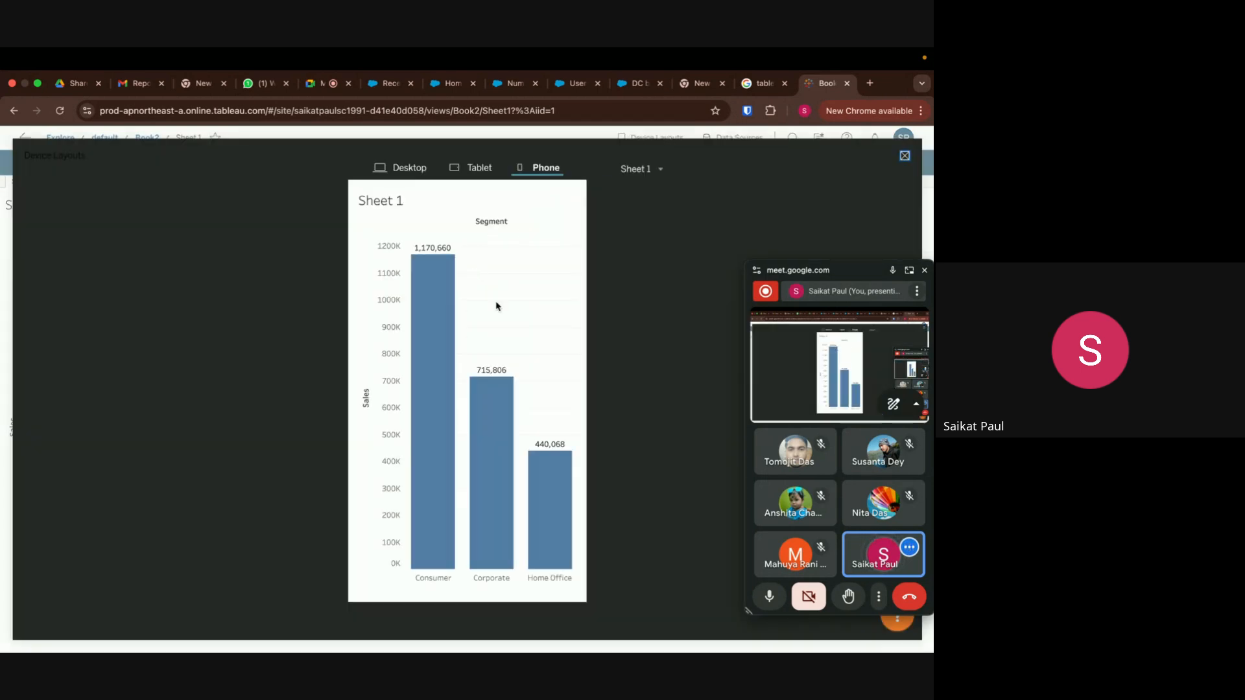
click(475, 170)
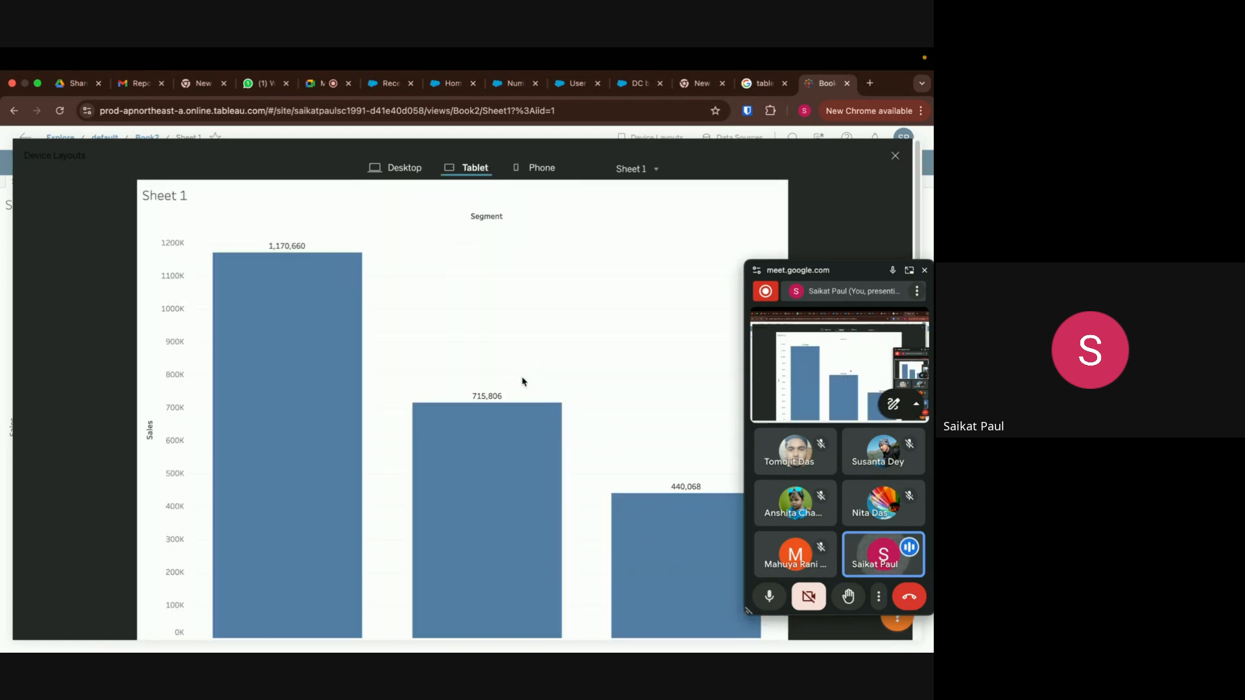
click(415, 170)
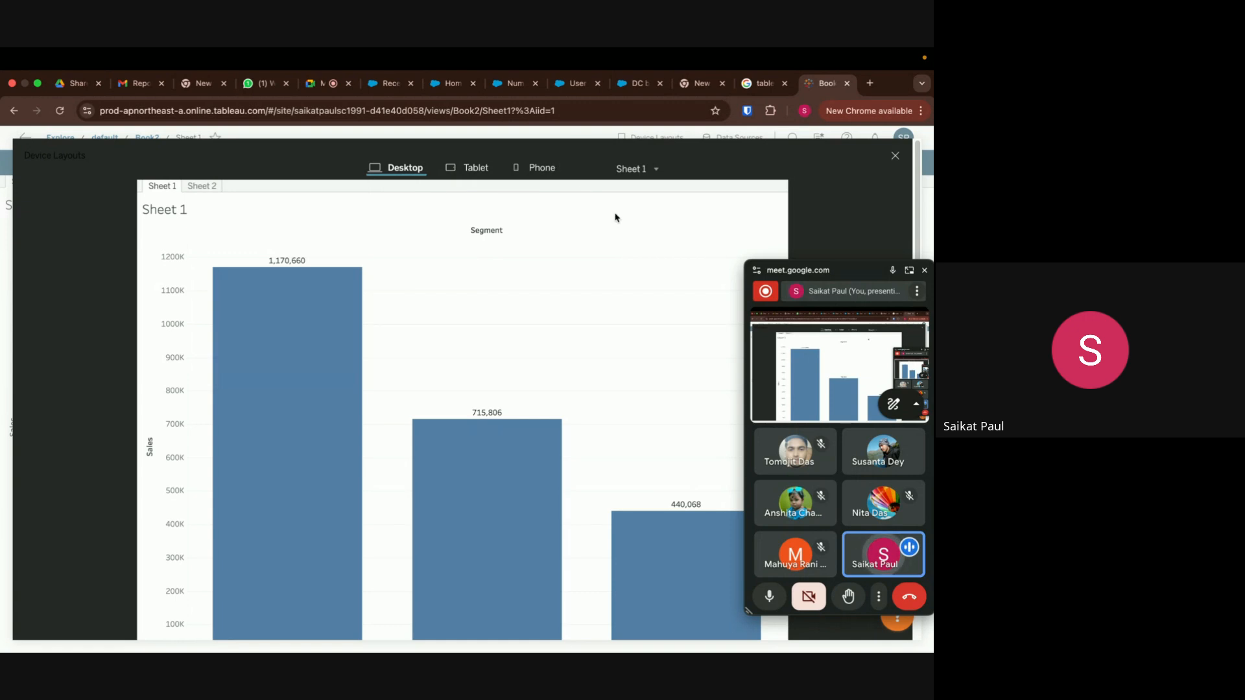
Switch back to Tableau Desktop and add a new dashboard to the Book2 workbook
key(ctrl+Left)
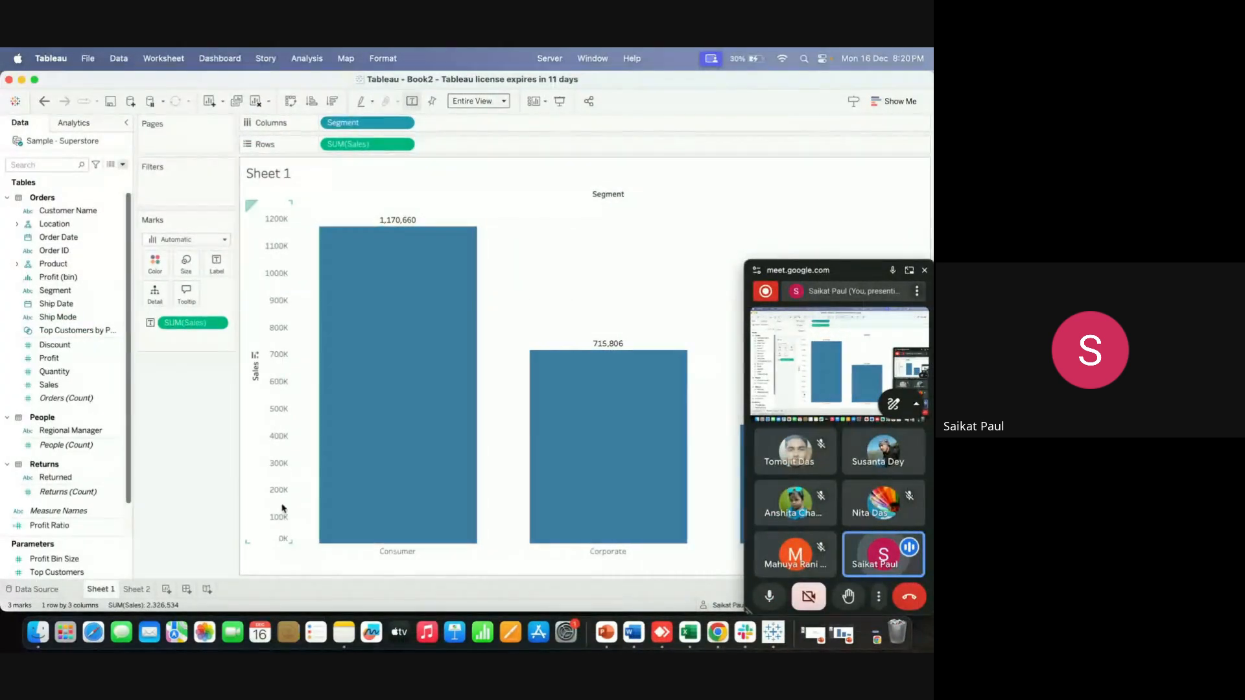
click(187, 589)
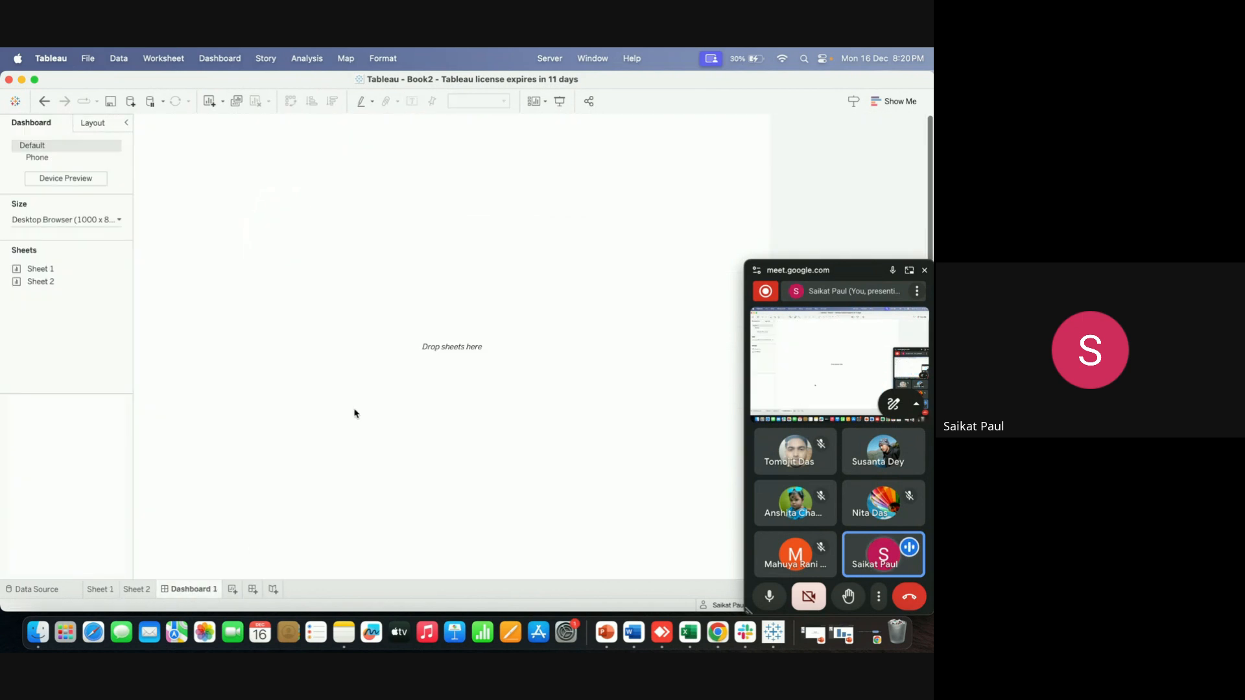
Show the new dashboard's Phone layout and turn on Device Preview
click(37, 158)
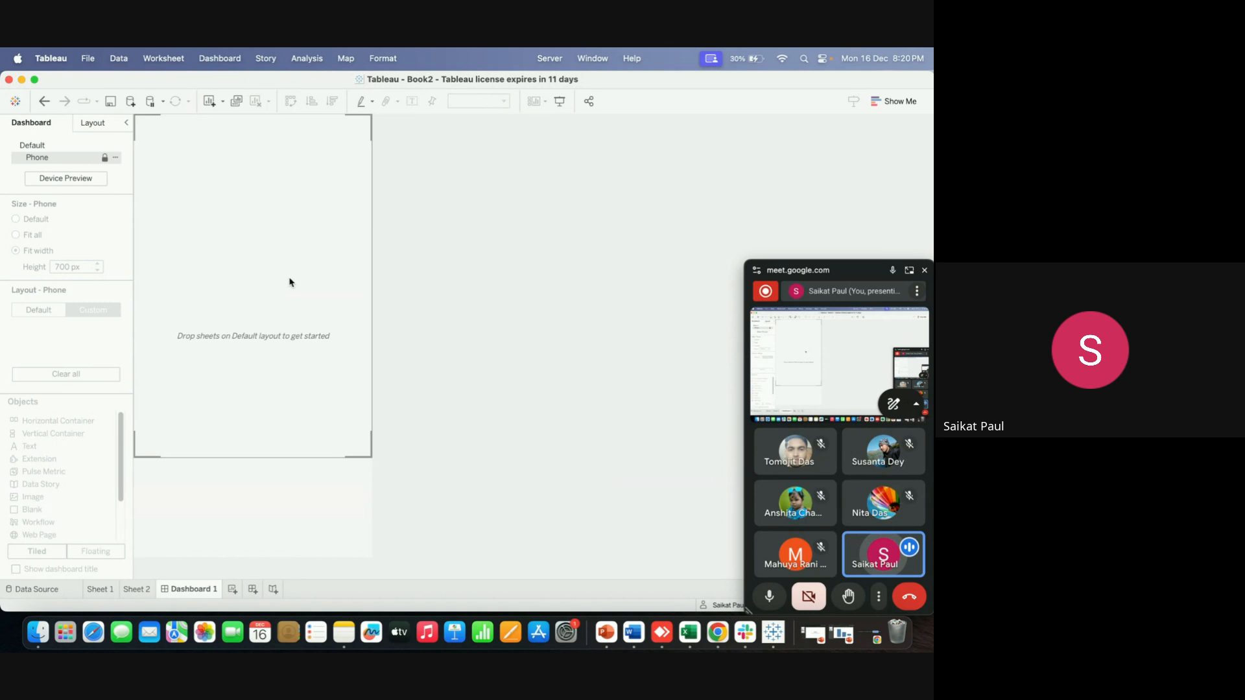
click(93, 124)
click(48, 124)
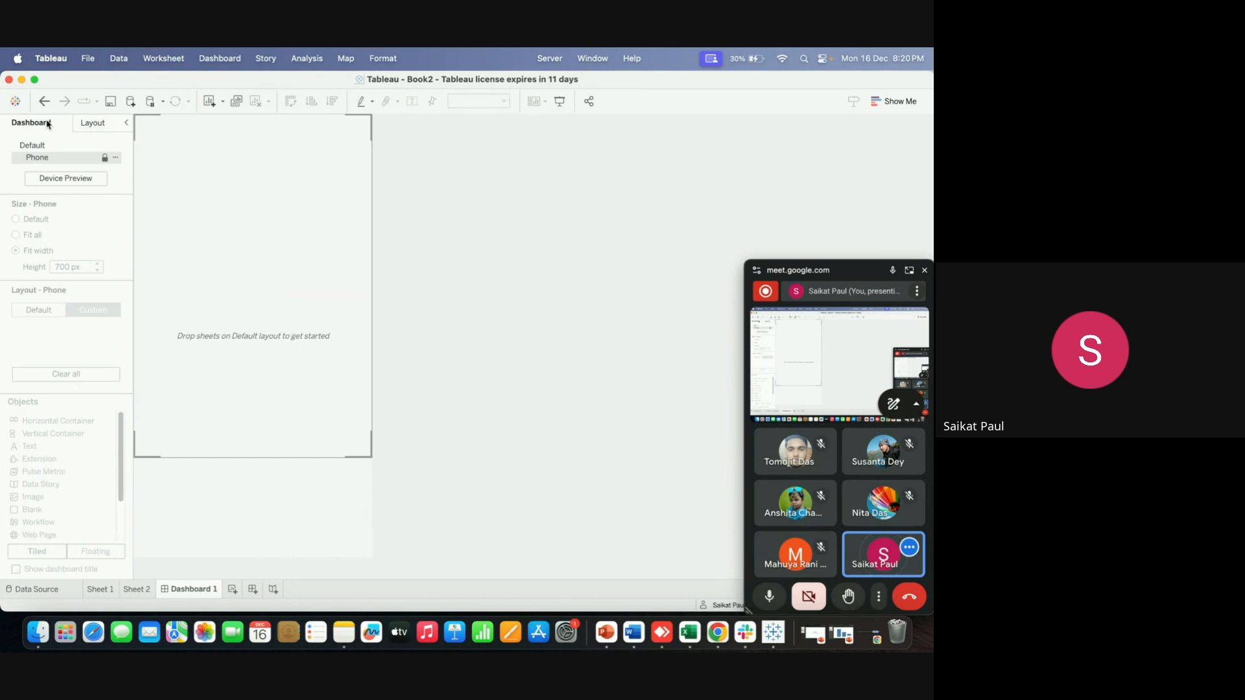
click(56, 182)
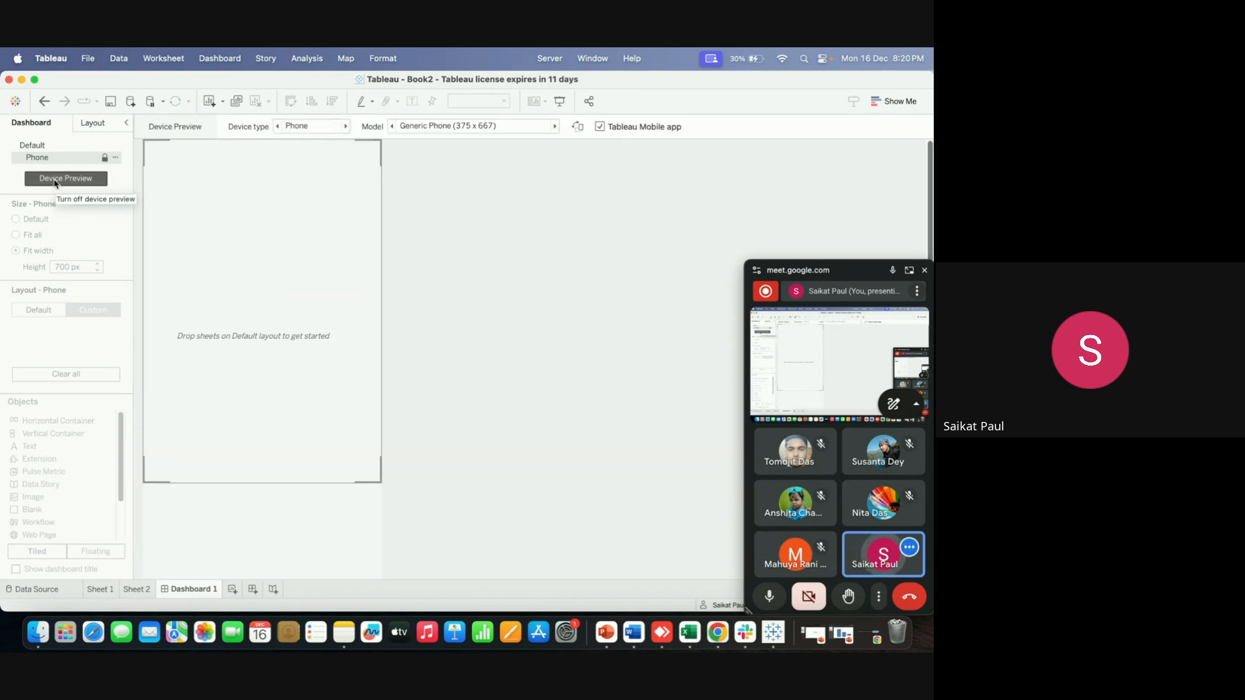
click(56, 183)
click(56, 183)
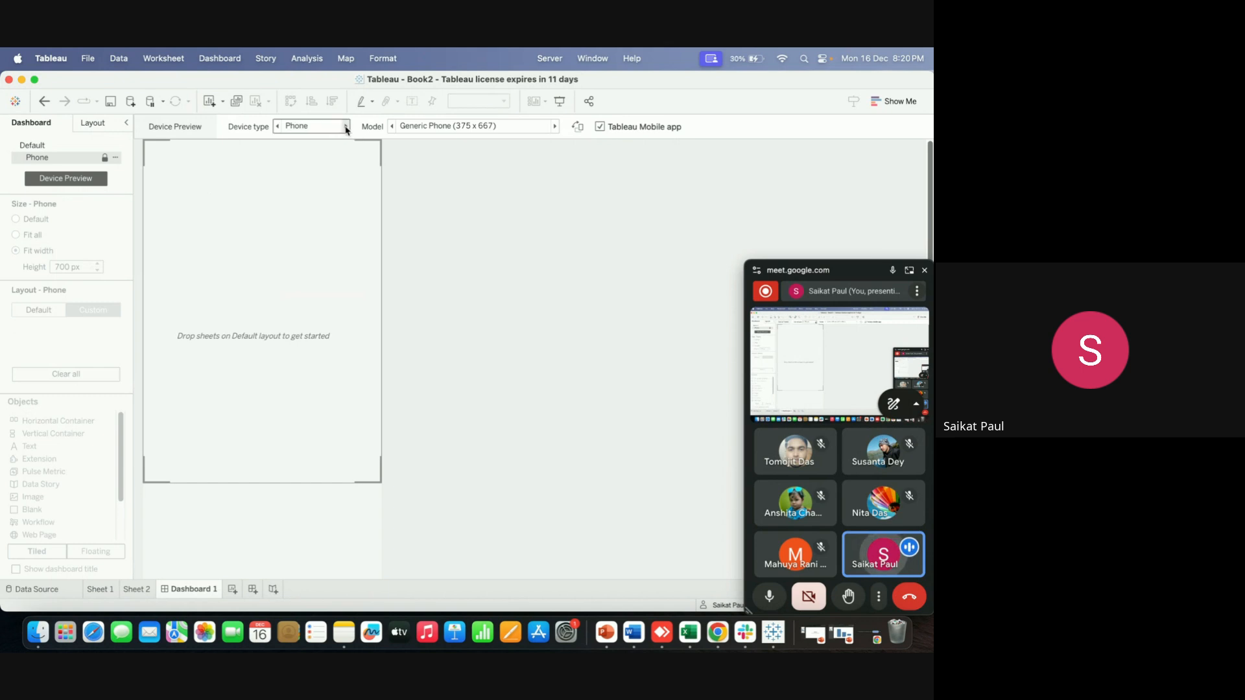
Step the phone preview through the device models to Samsung Galaxy Note Series (480 x 853) and return to the dashboard's Default layout
click(554, 127)
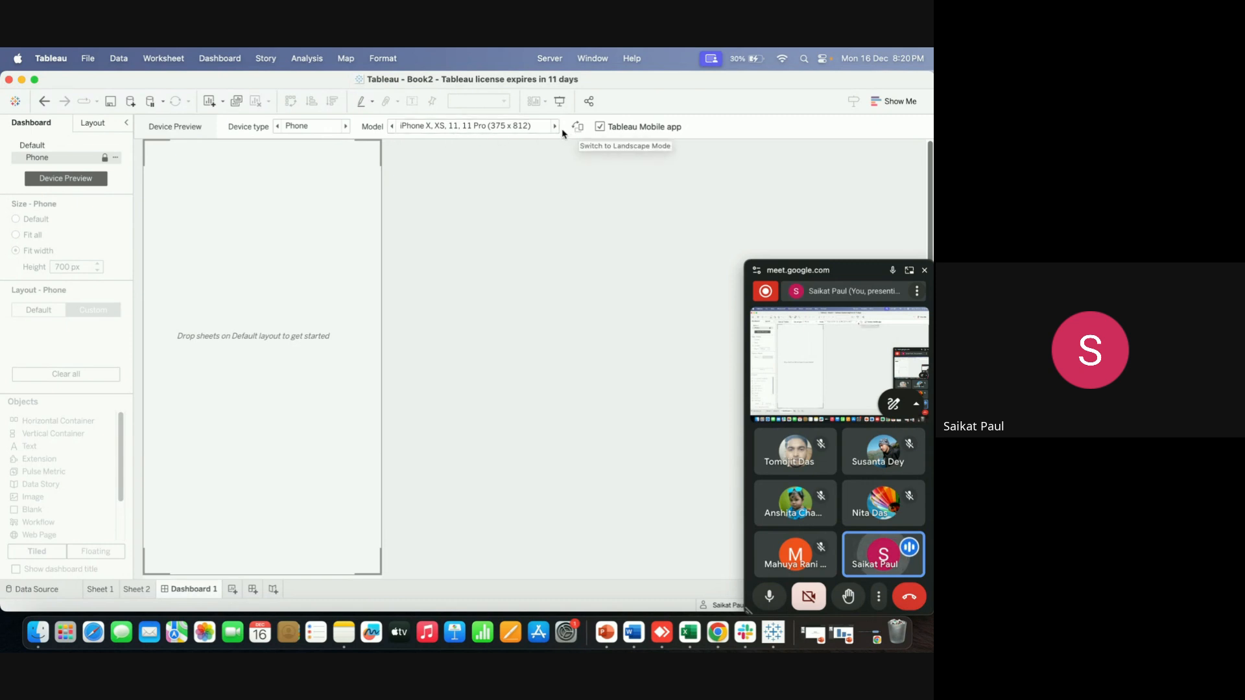
click(555, 127)
click(555, 127)
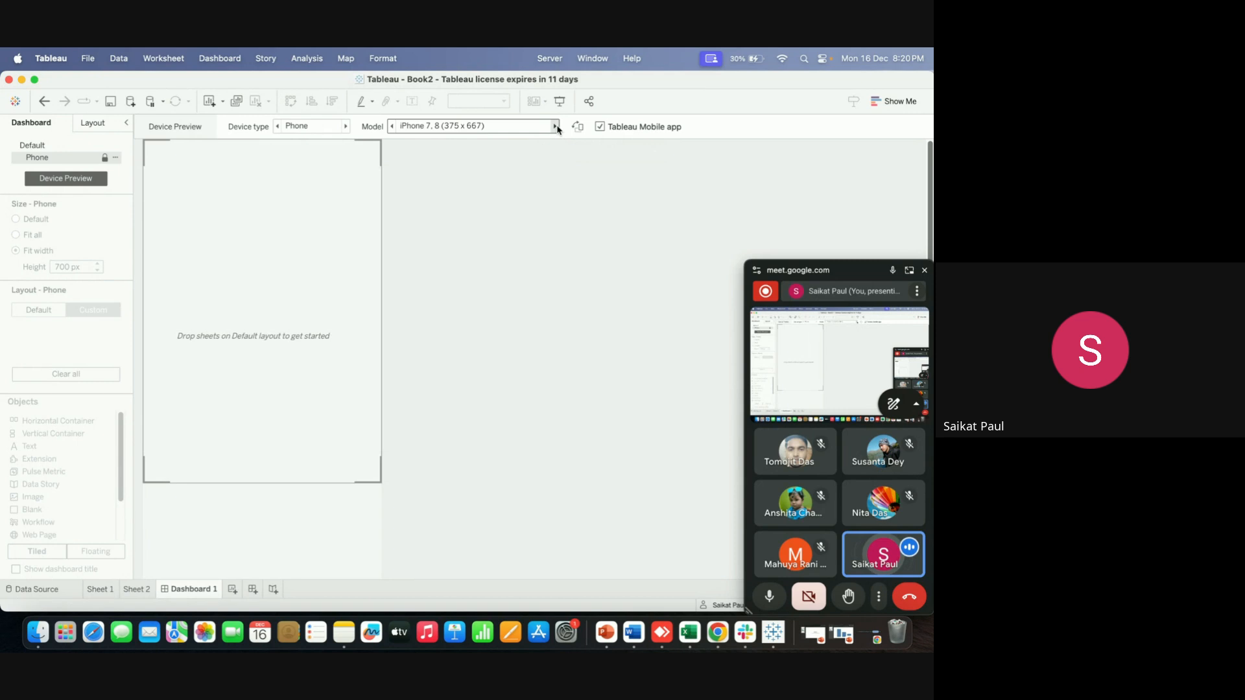
click(555, 127)
click(555, 127)
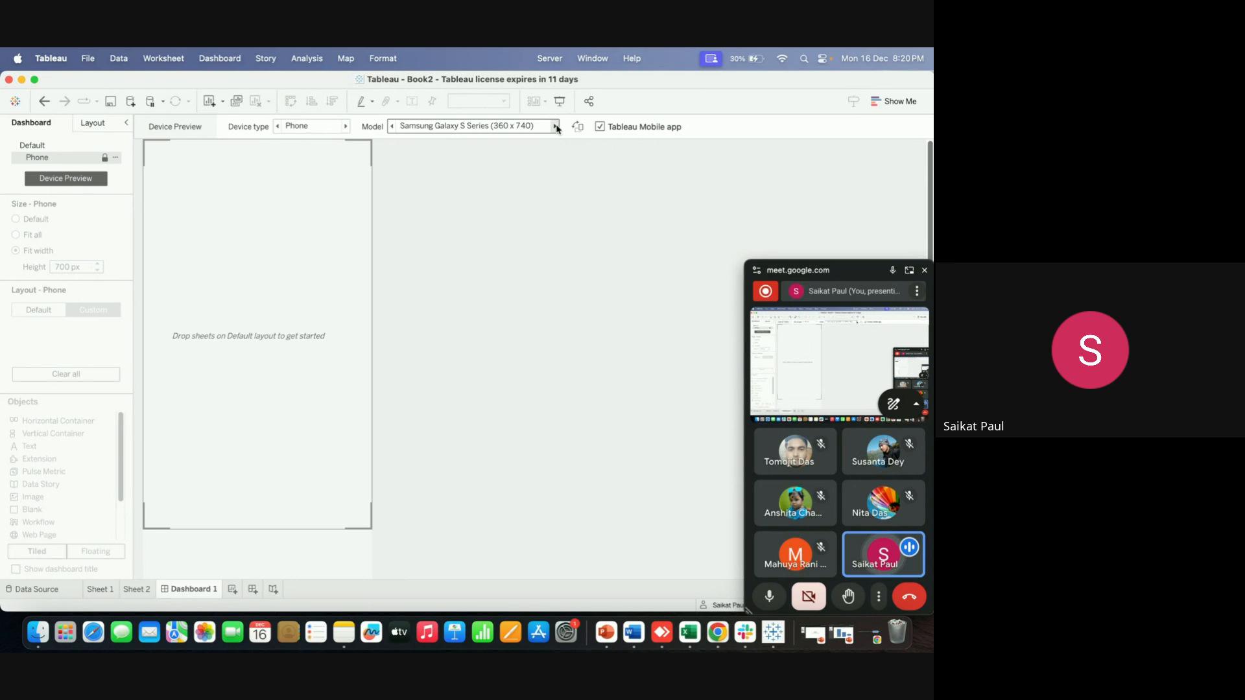
click(603, 130)
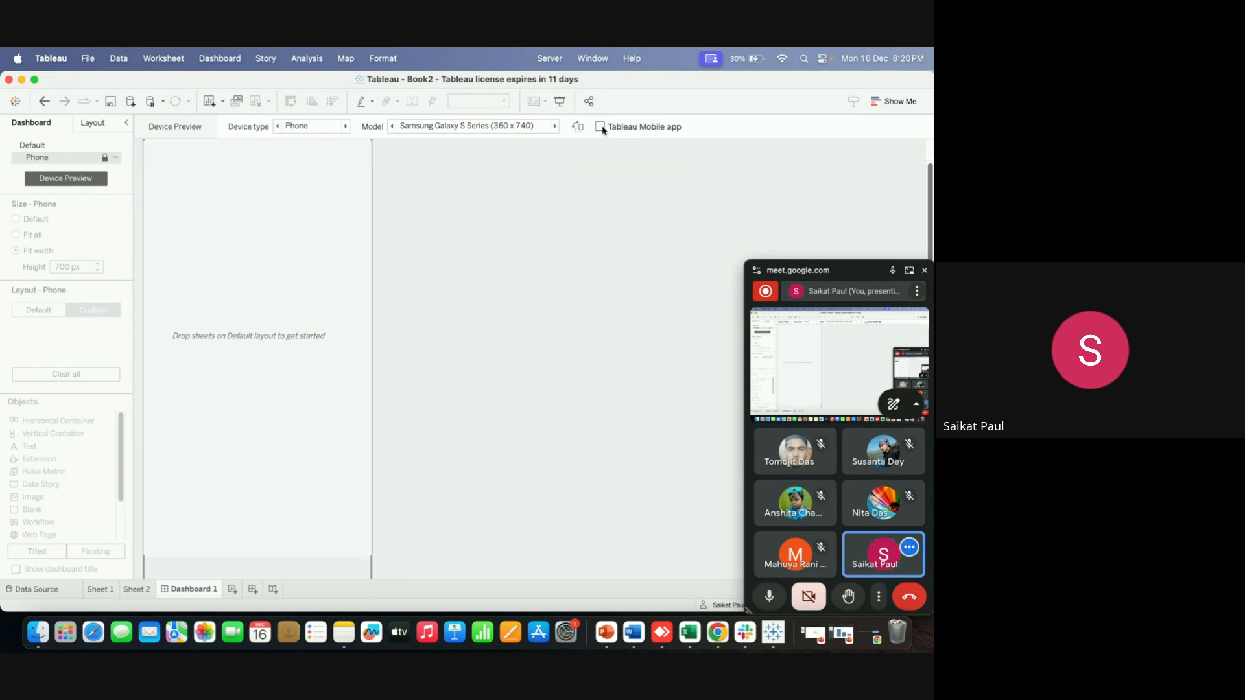
click(602, 128)
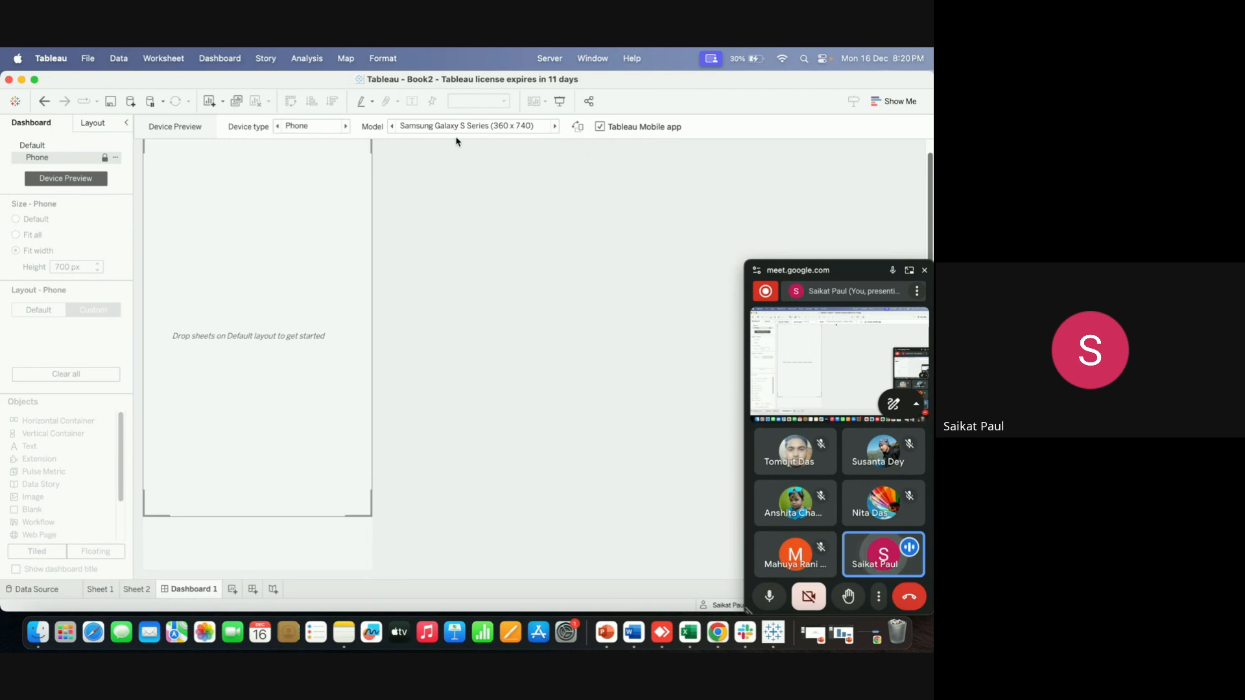
click(556, 128)
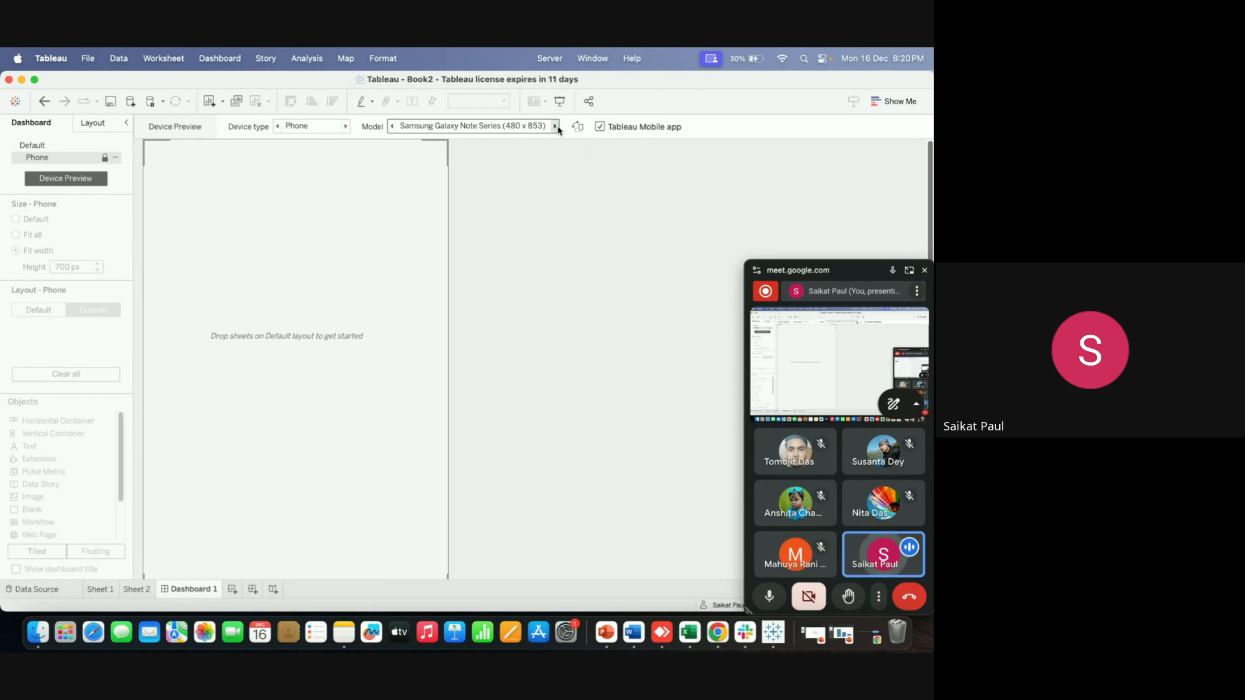
click(55, 147)
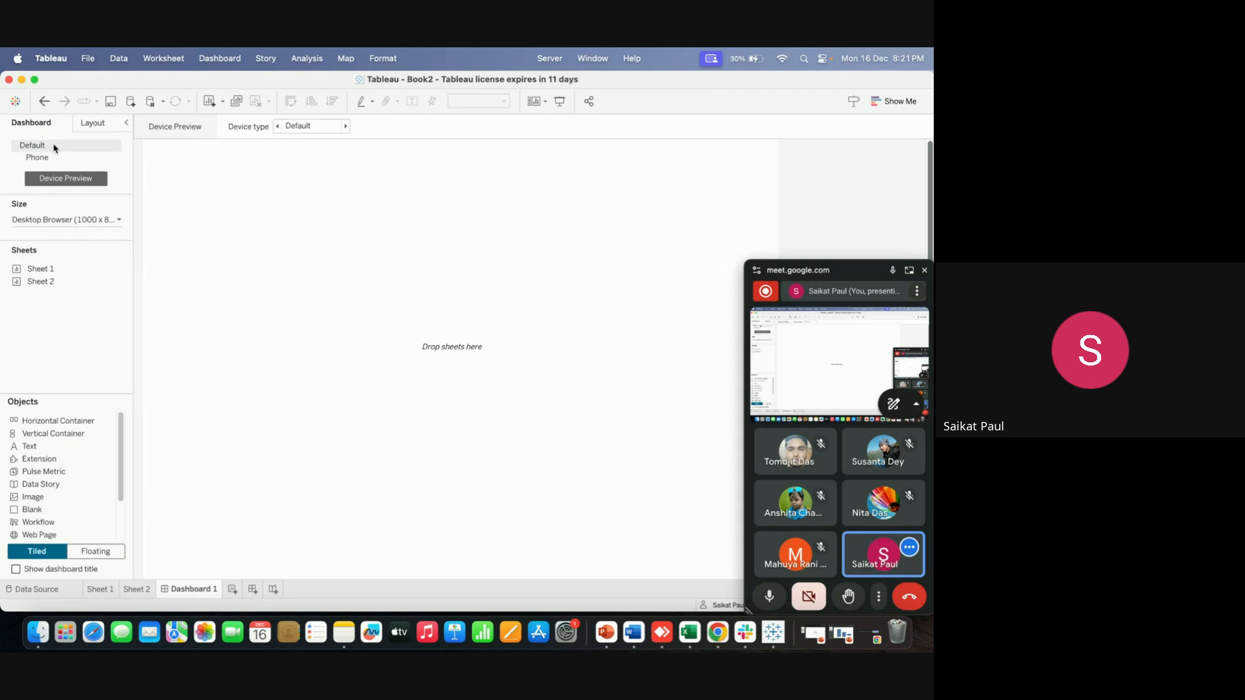
Show the dashboard's layout settings, switch to Tableau Cloud in Chrome and preview Sheet 2 in the Desktop device layout
click(100, 124)
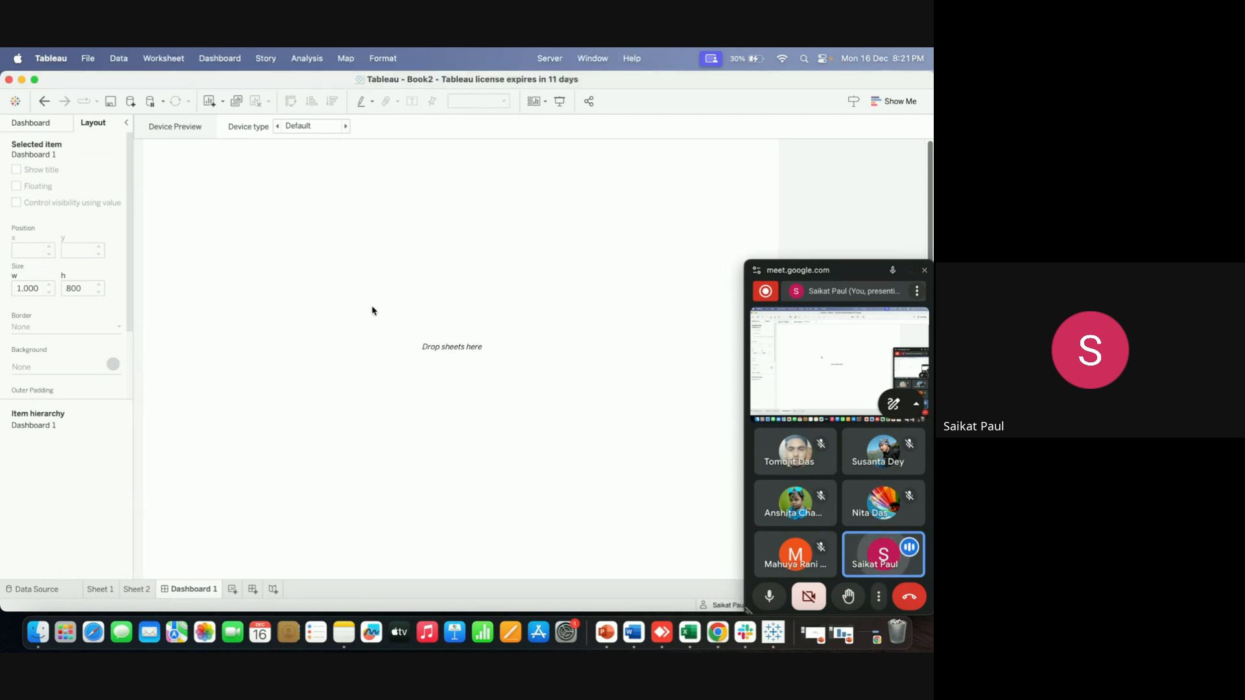
click(719, 641)
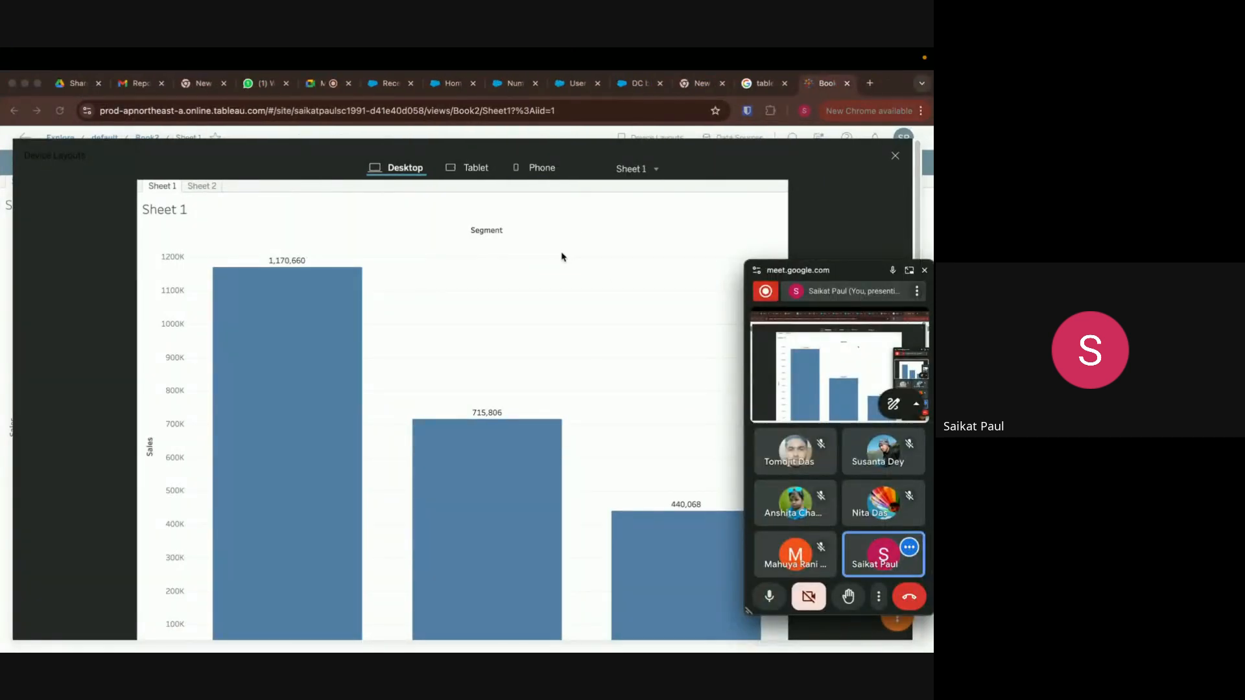
click(656, 174)
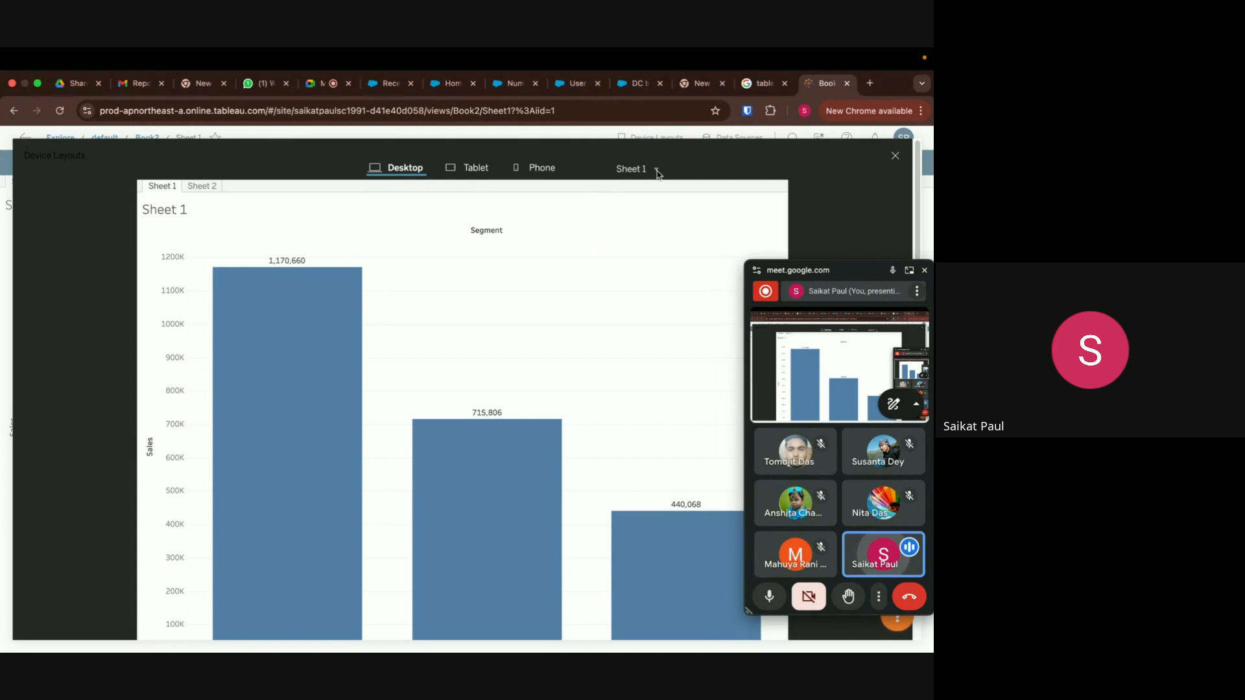
click(656, 173)
click(641, 204)
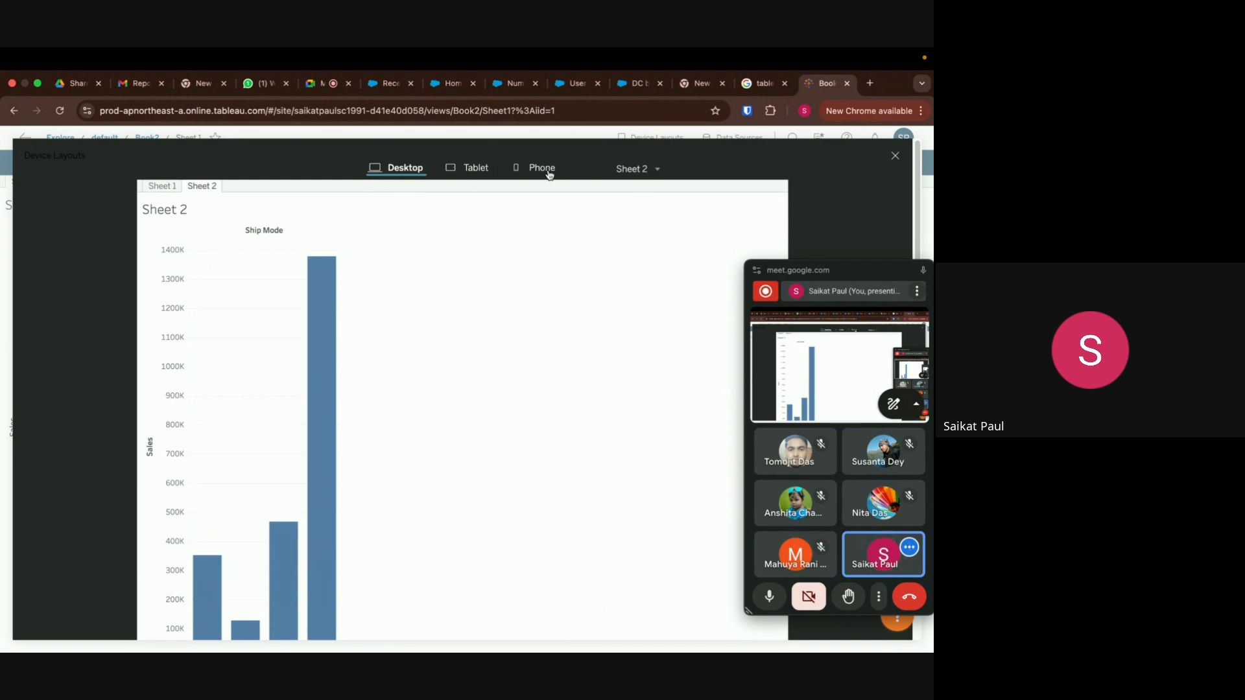
key(Escape)
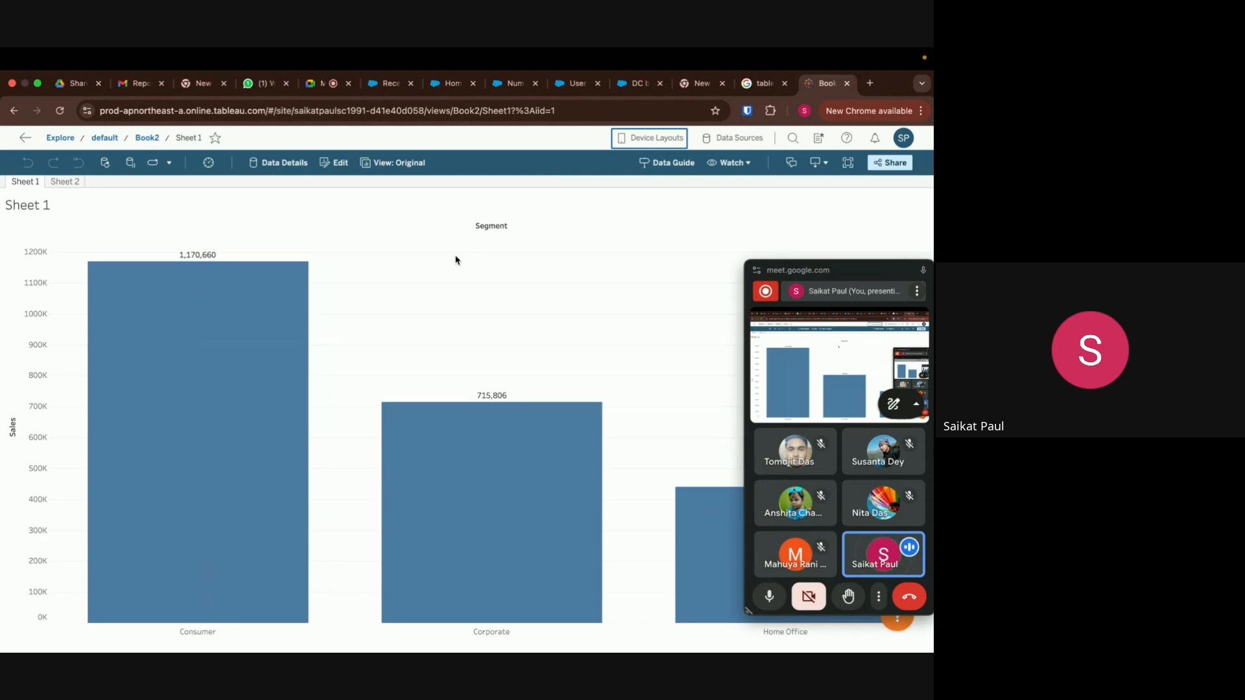
Return to the published Book2 workbook page and open the site's Users page
click(25, 137)
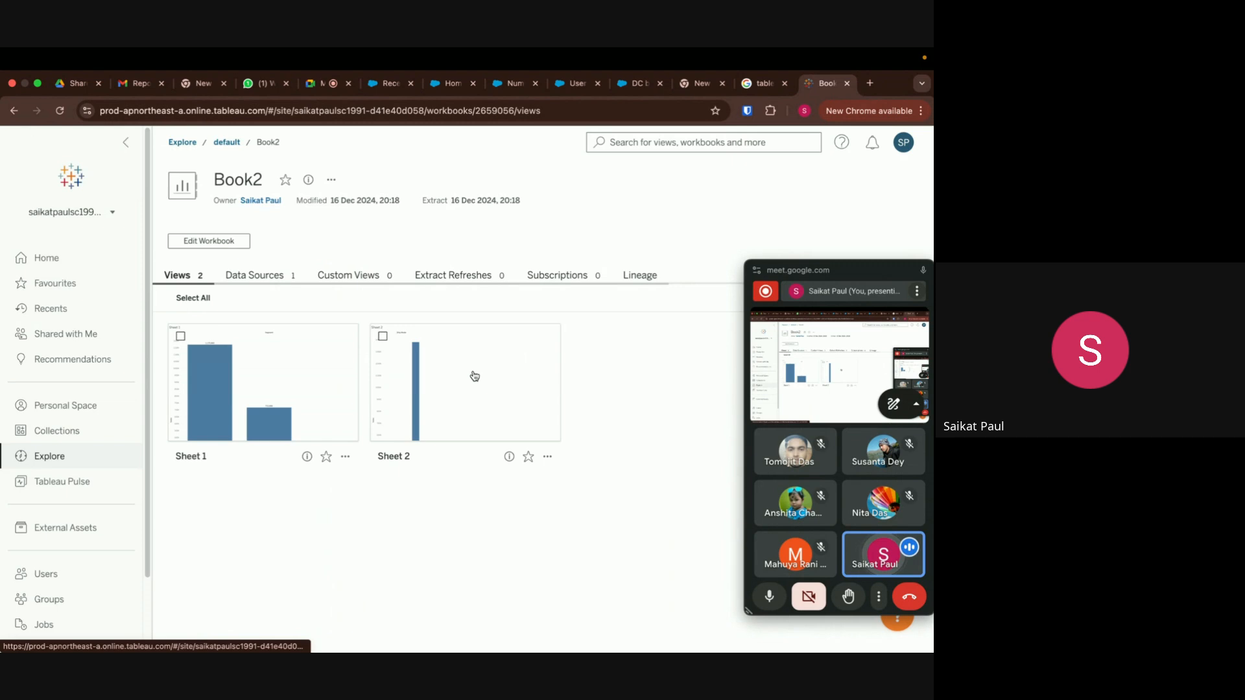
click(86, 576)
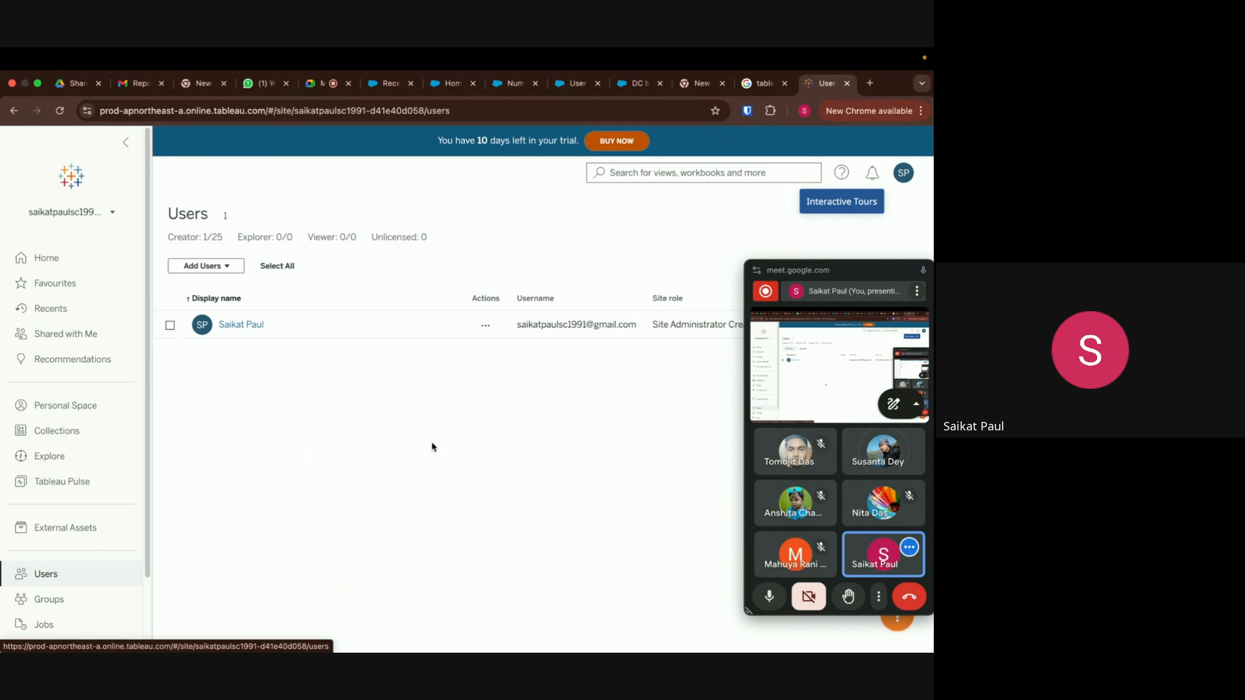
click(924, 271)
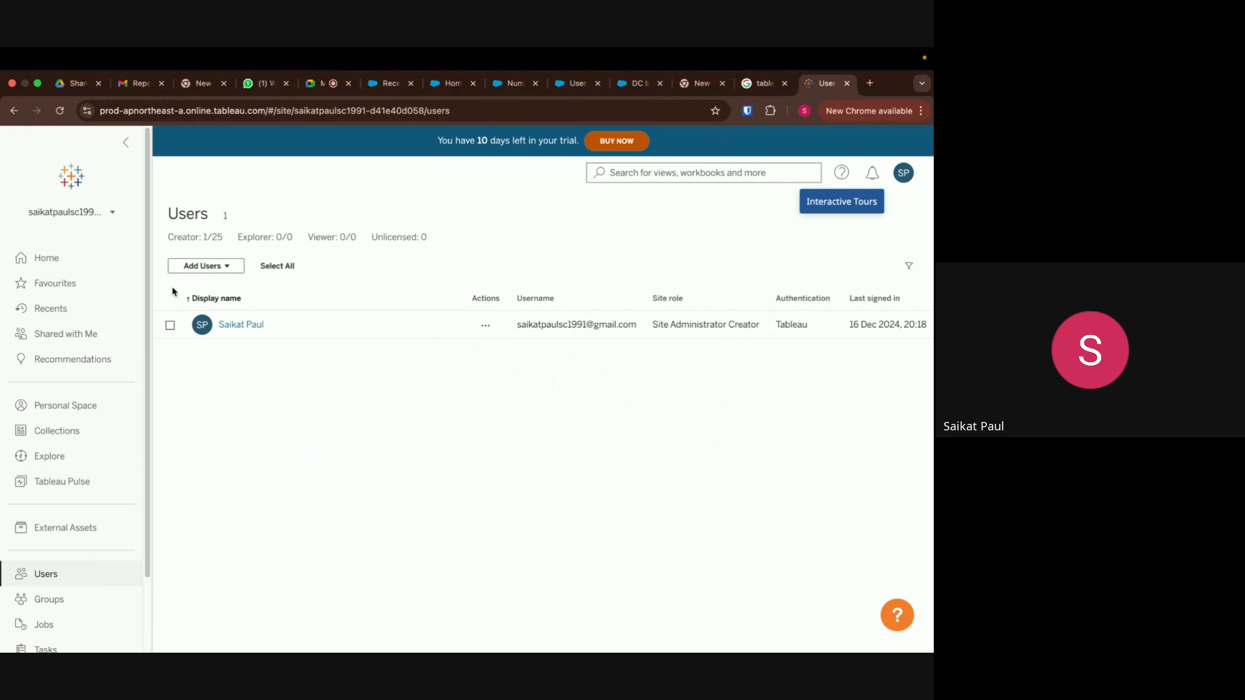
Try adding users by username with Tableau authentication and the Viewer site role, without entering any usernames
click(210, 268)
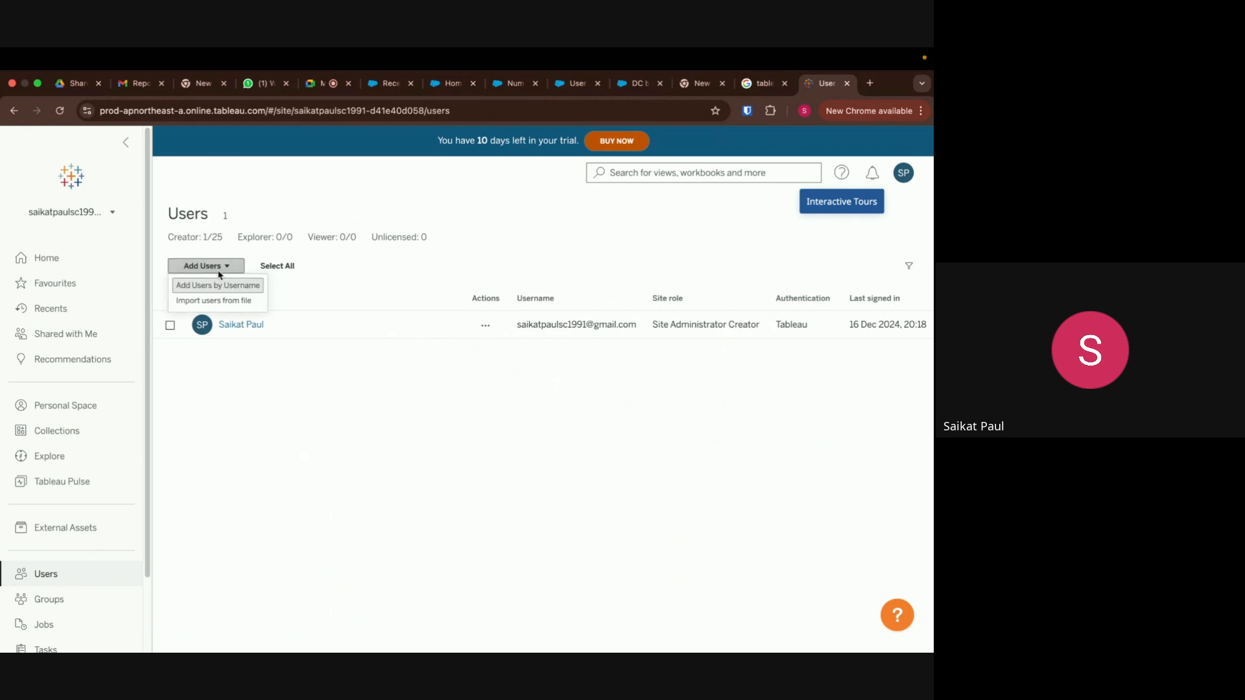
click(252, 287)
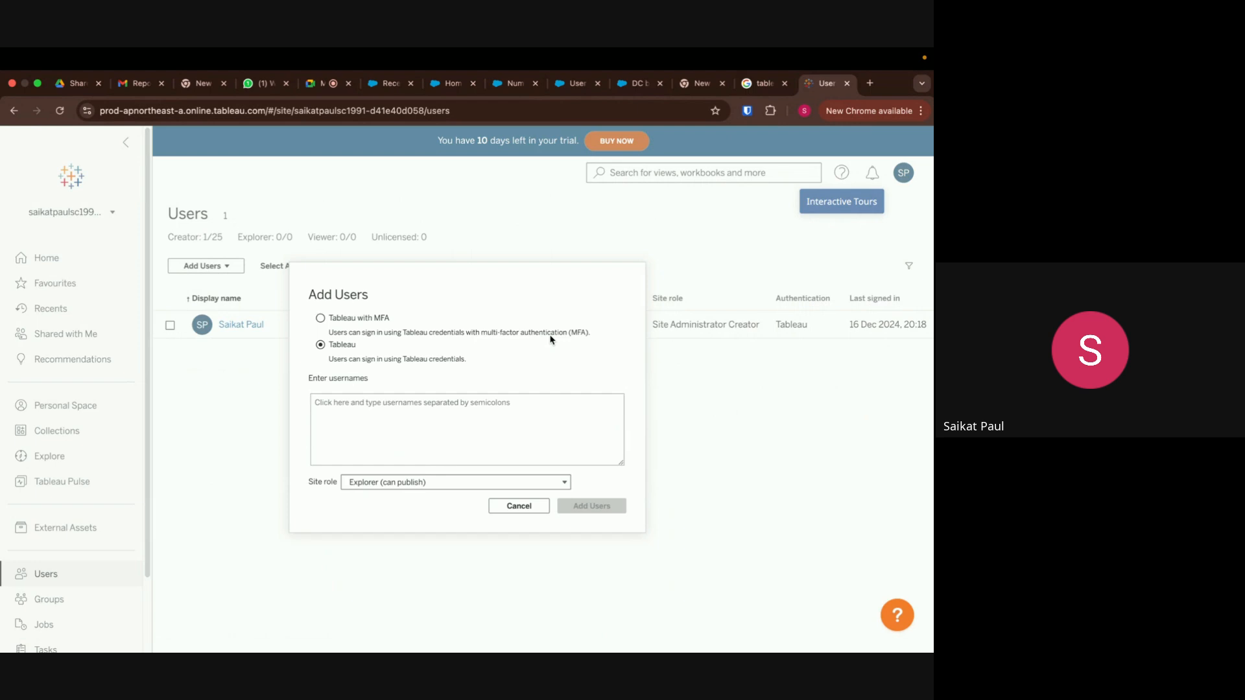
click(320, 318)
click(320, 346)
click(518, 483)
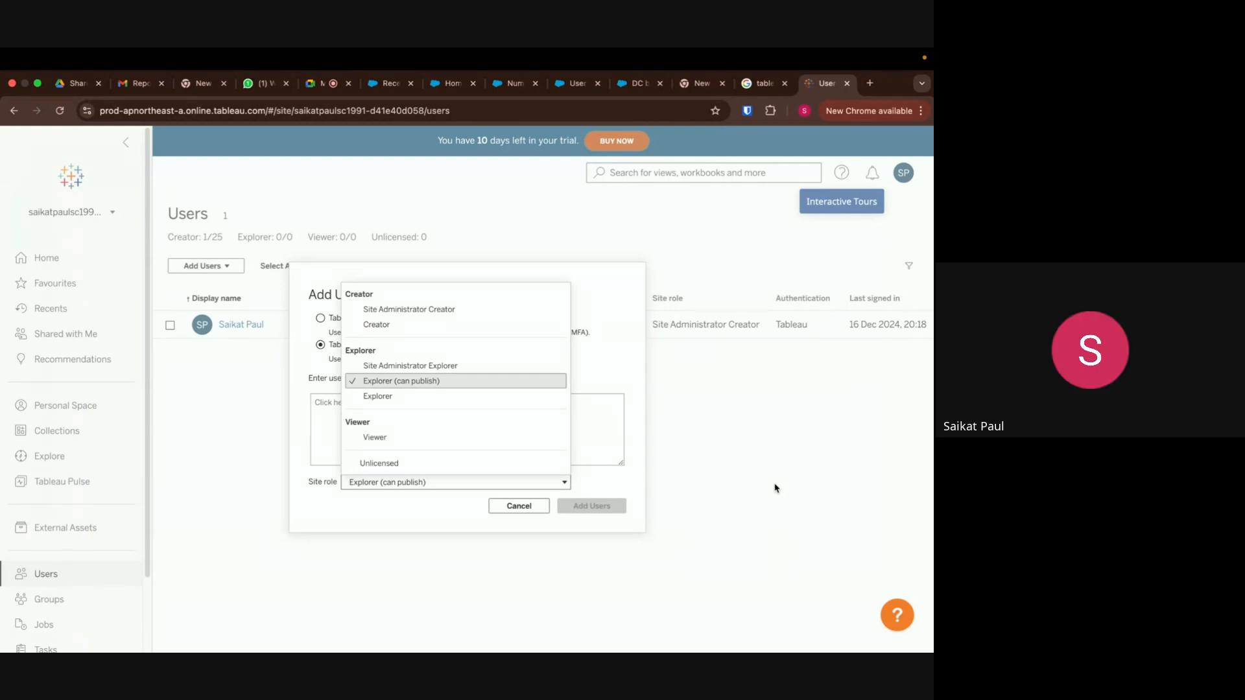
click(470, 444)
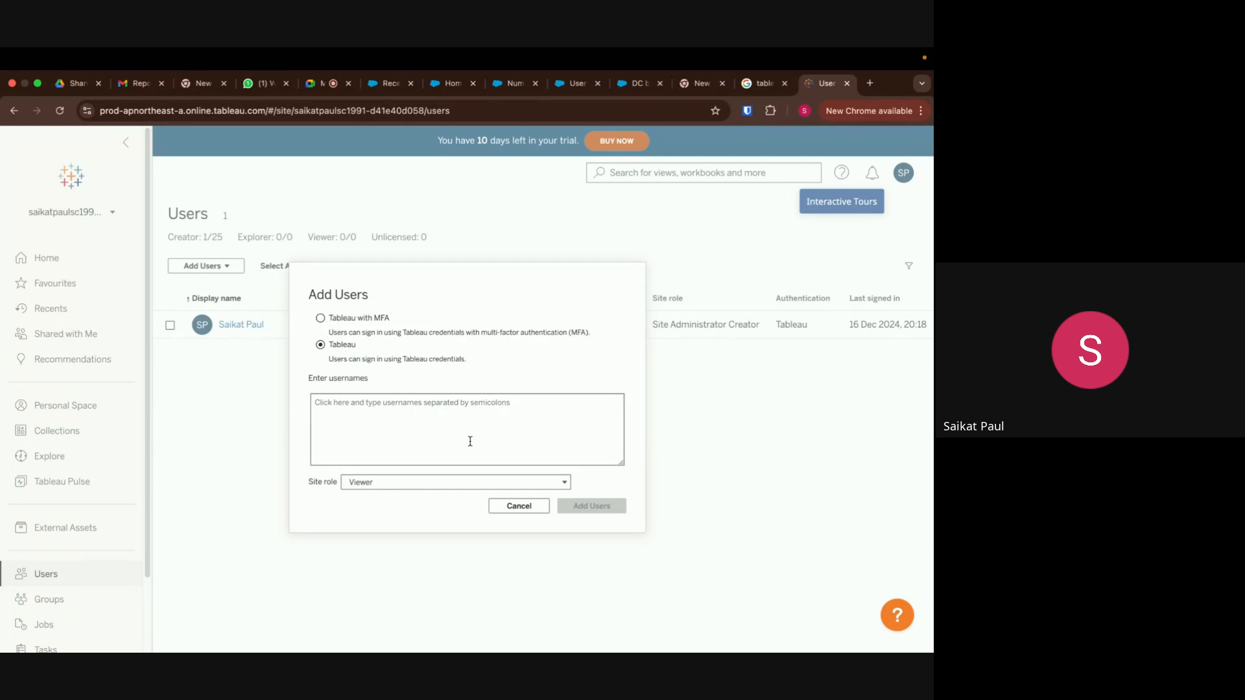
click(391, 412)
click(515, 505)
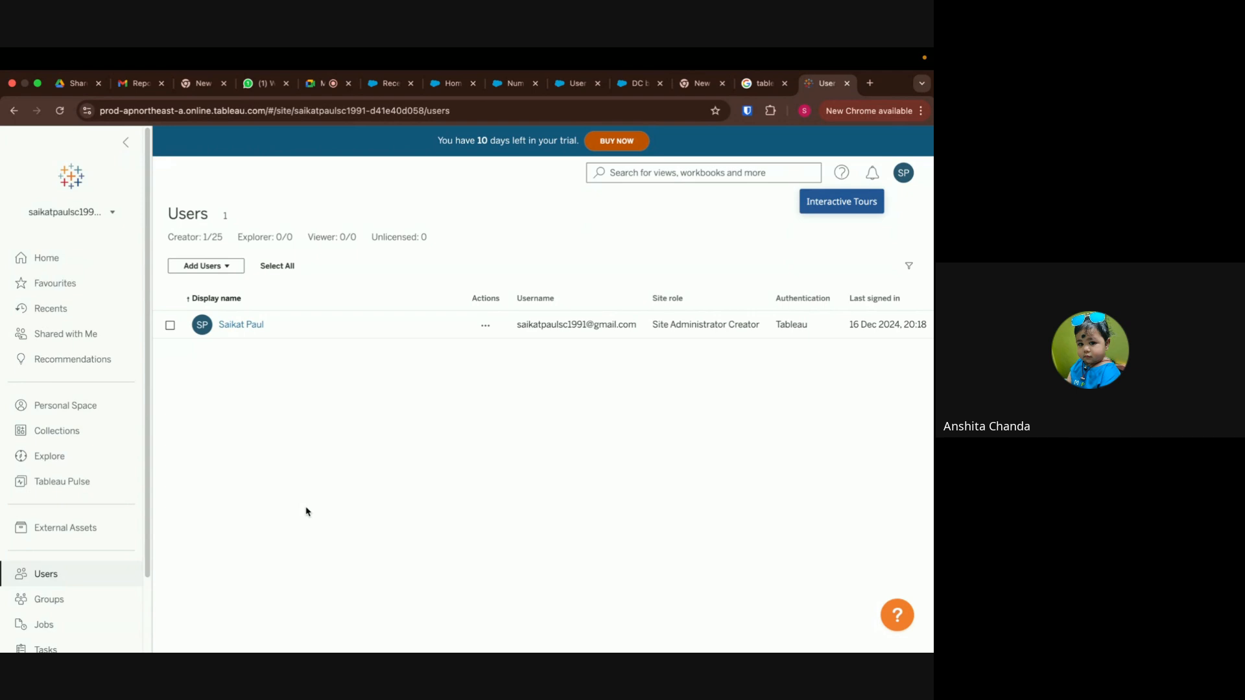
Open the site's Groups page, check the Add Group options and view the members of the All Users group
click(91, 602)
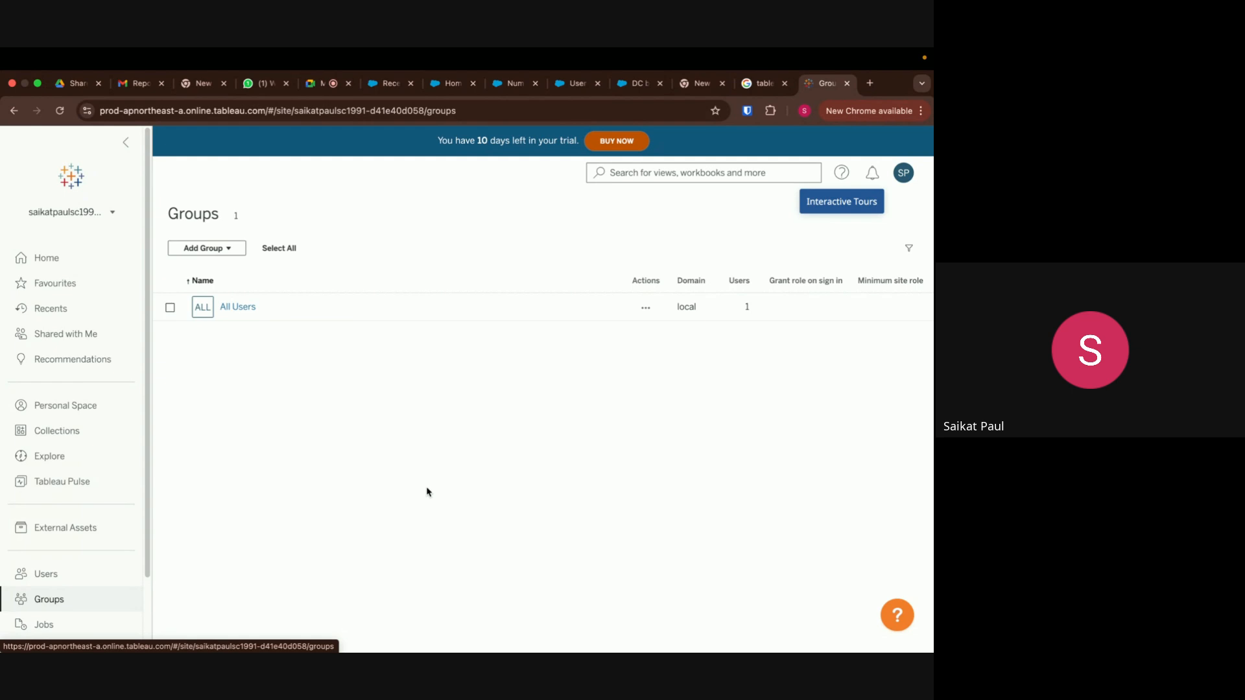
click(217, 247)
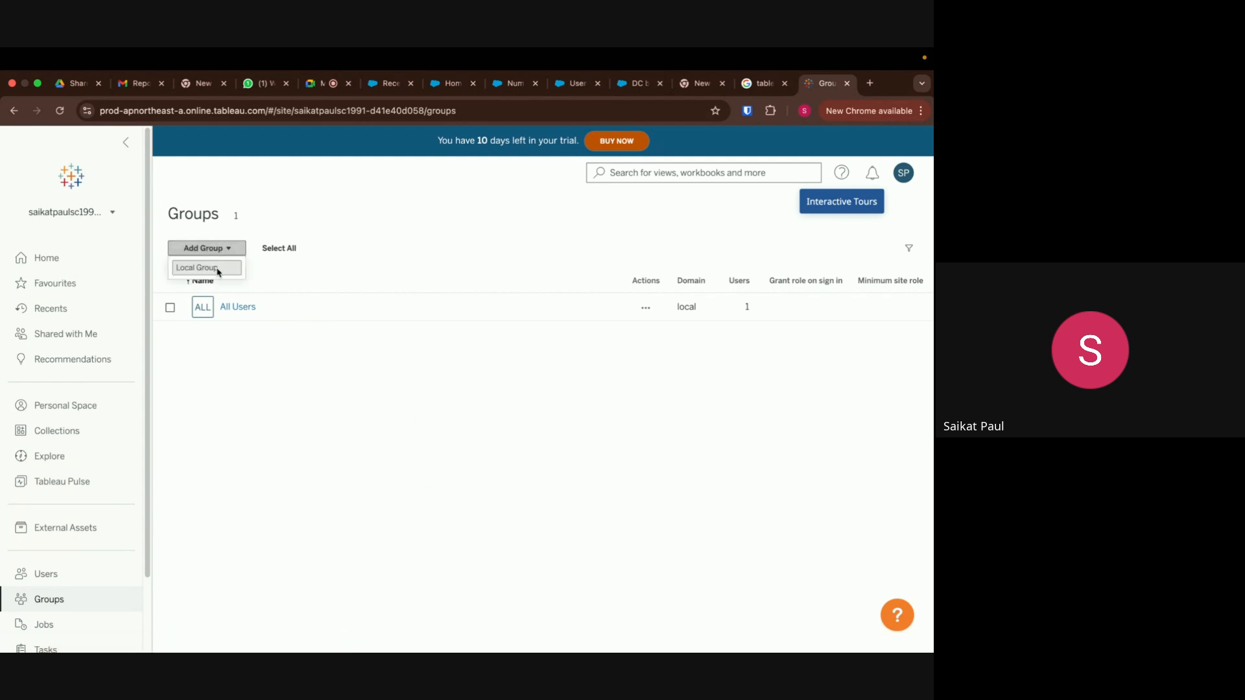
click(301, 277)
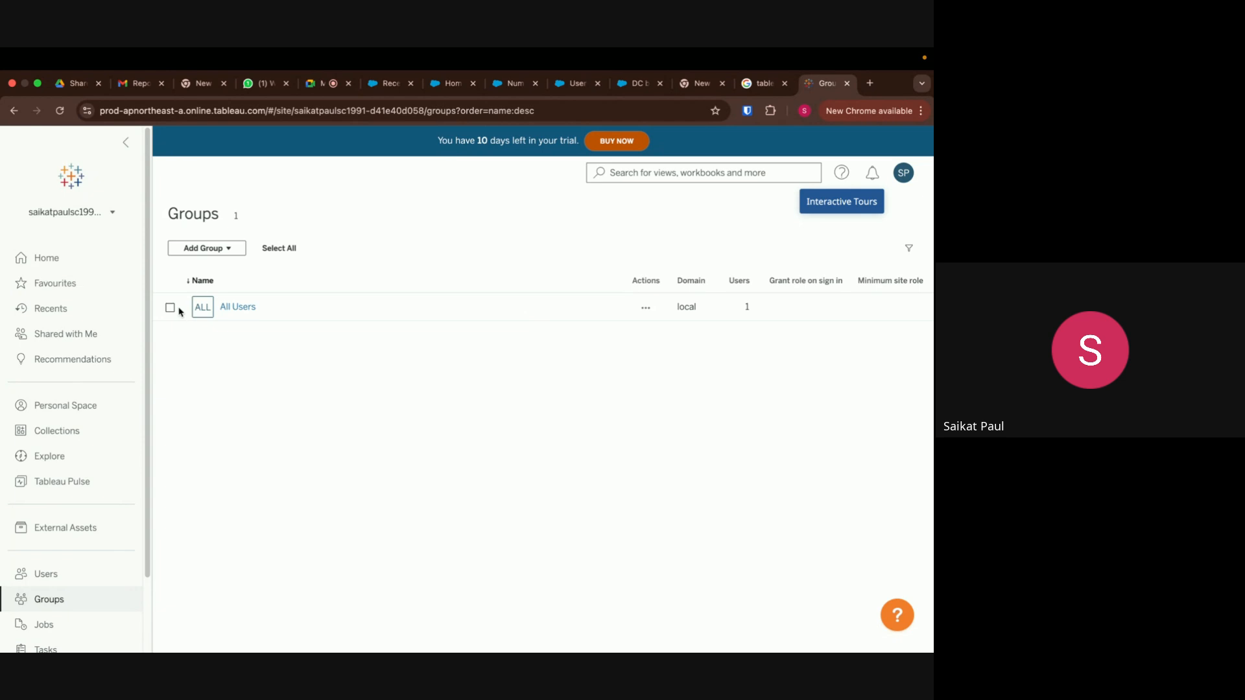
click(234, 308)
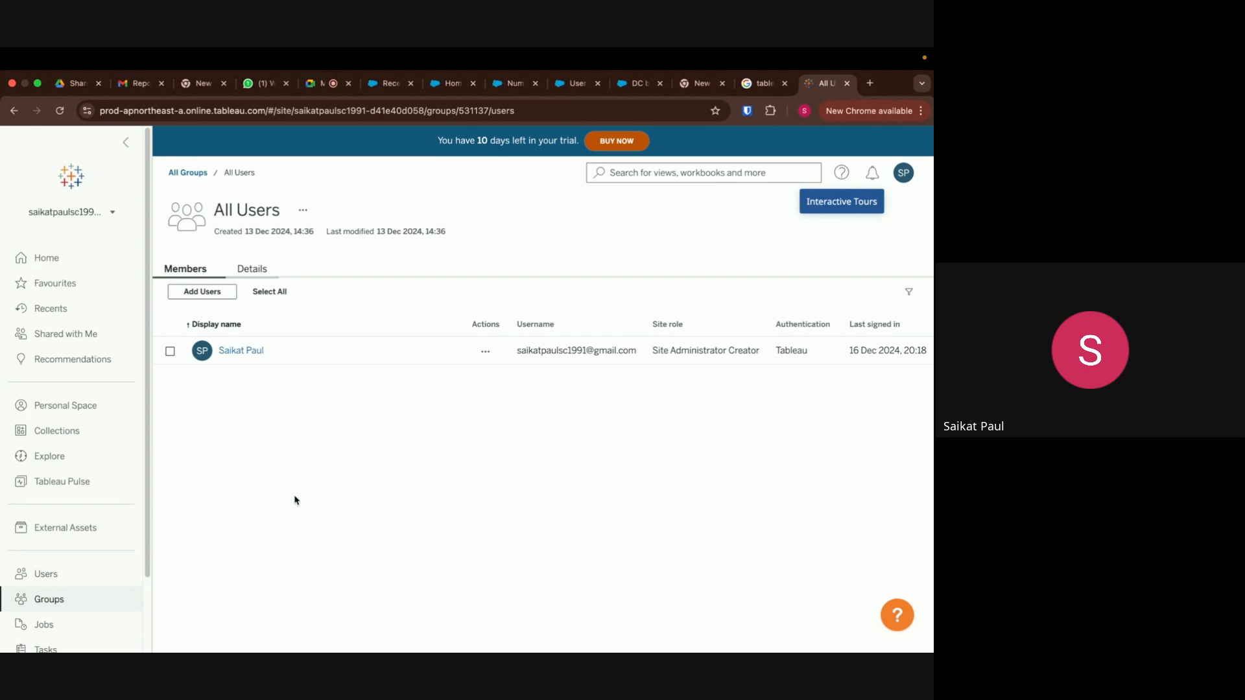
View the site's Personal Space page and its Collections page
scroll(148, 544, down, 1)
drag(148, 544, 152, 607)
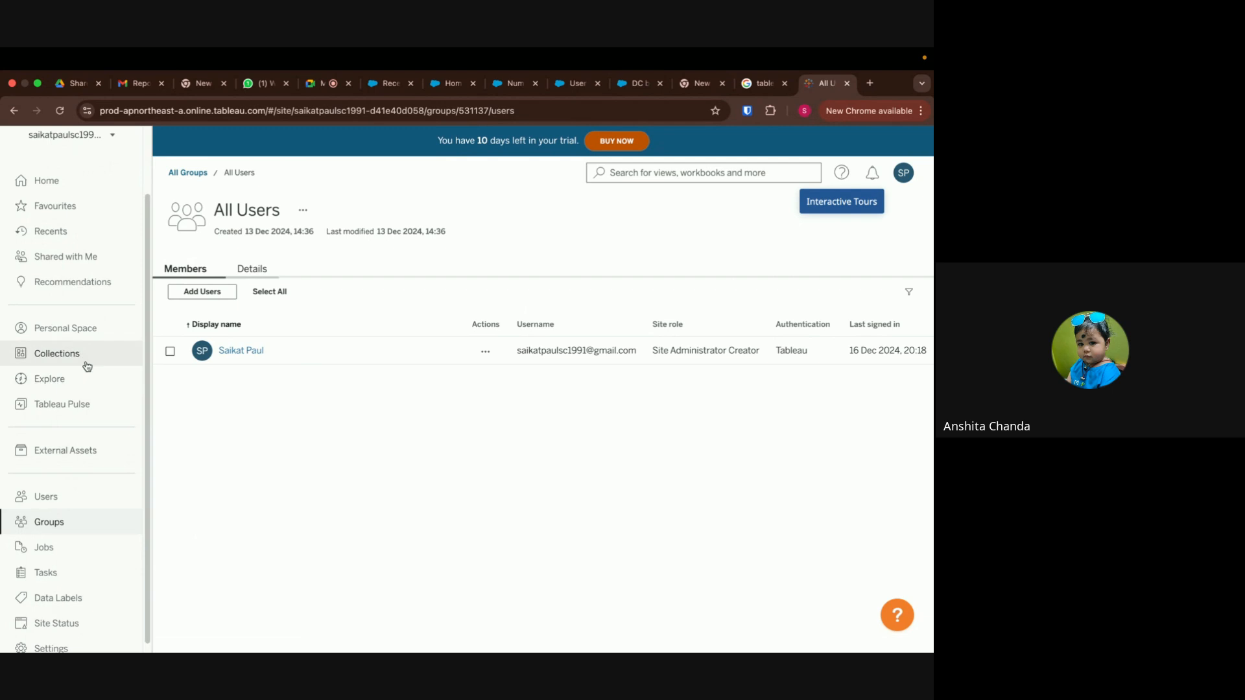
click(99, 332)
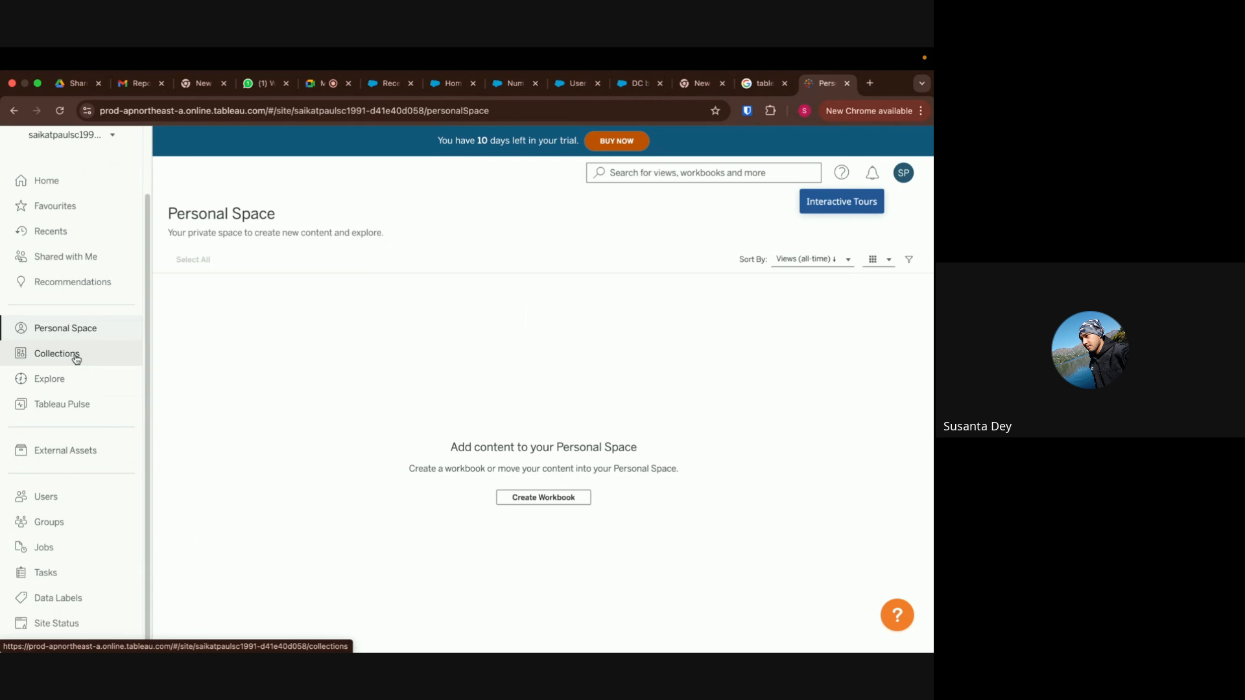
click(75, 356)
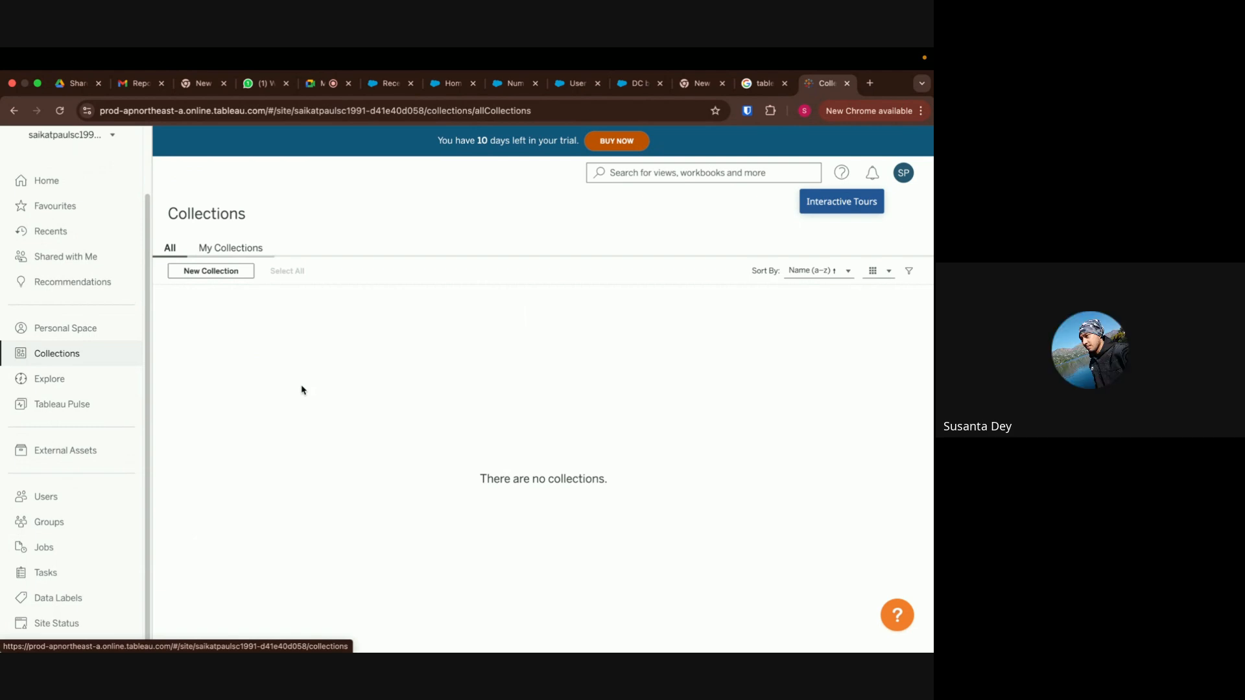
Open the Explore page and review the content types it can list, keeping Top-Level Projects selected
click(88, 379)
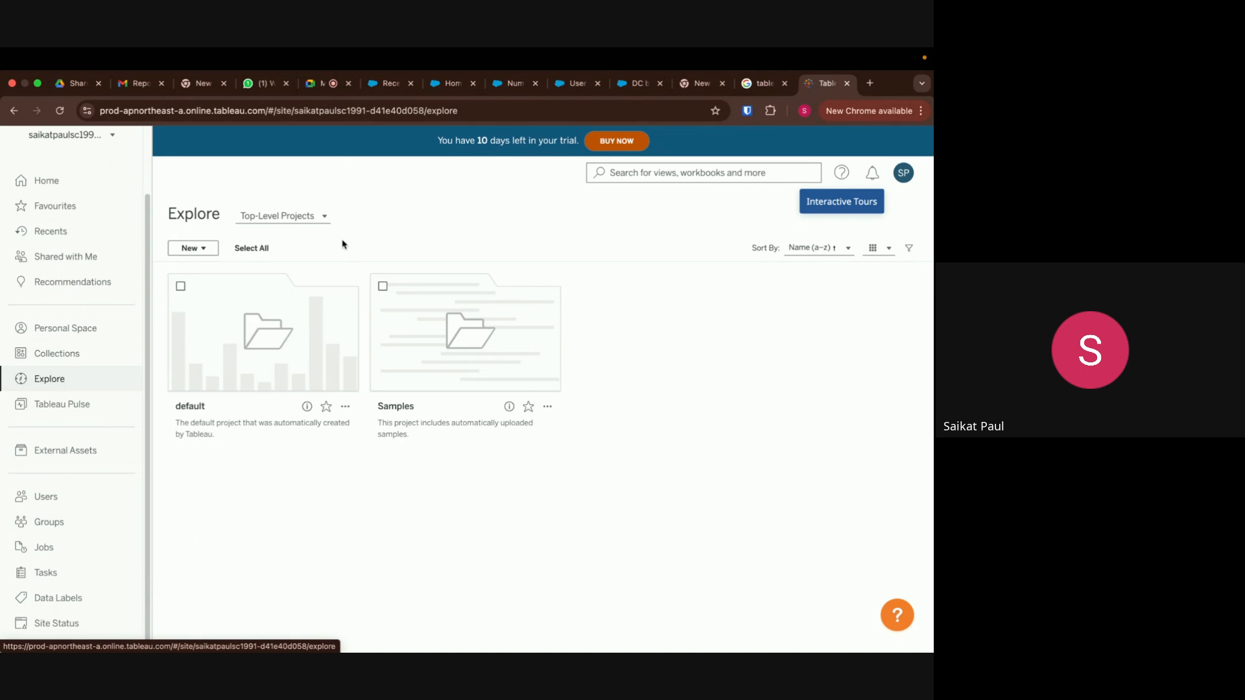
click(324, 218)
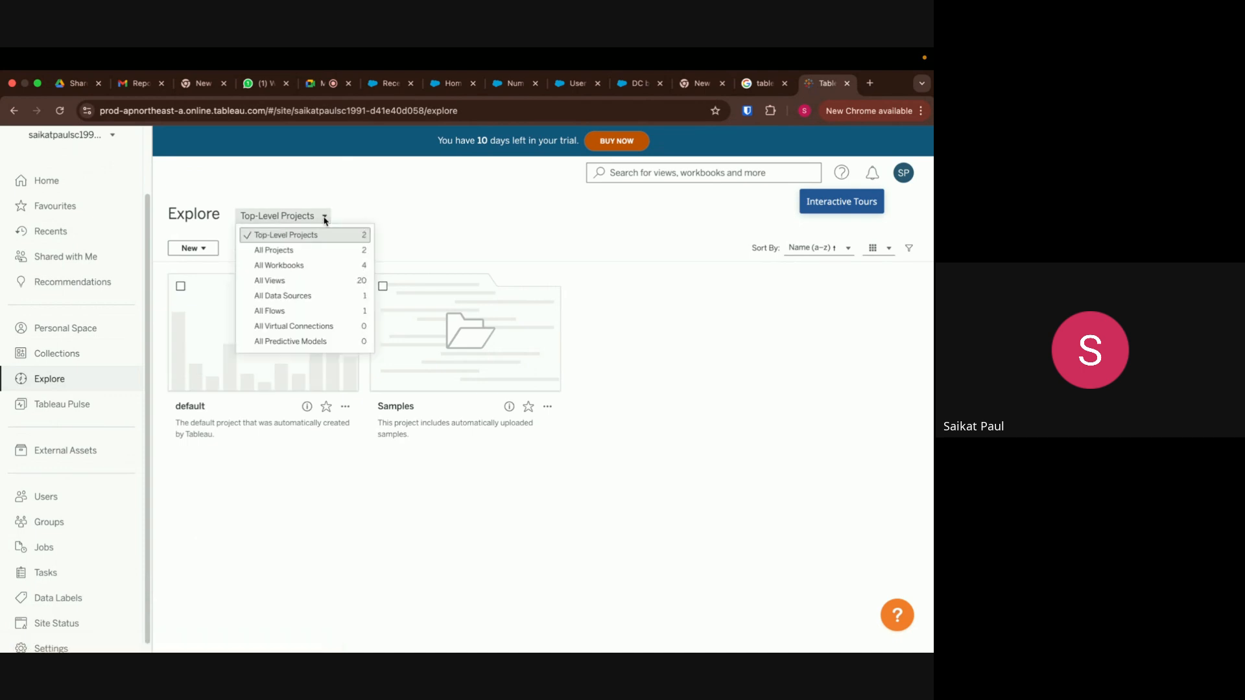
click(410, 213)
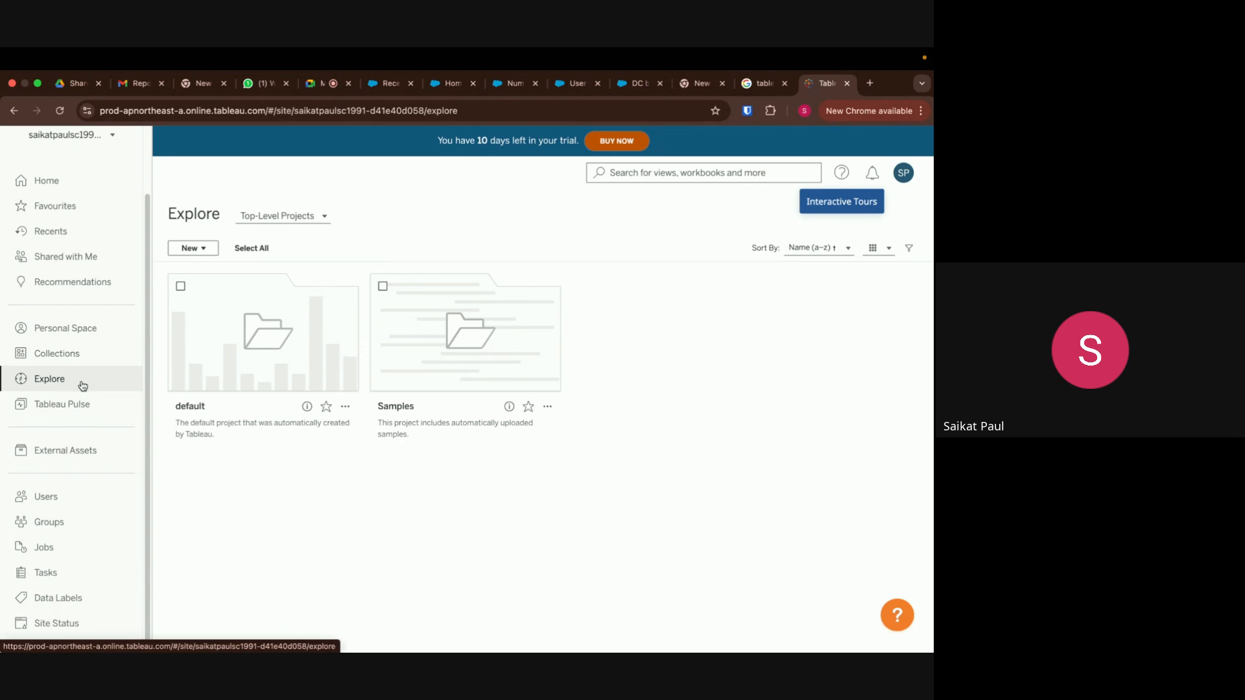
click(314, 219)
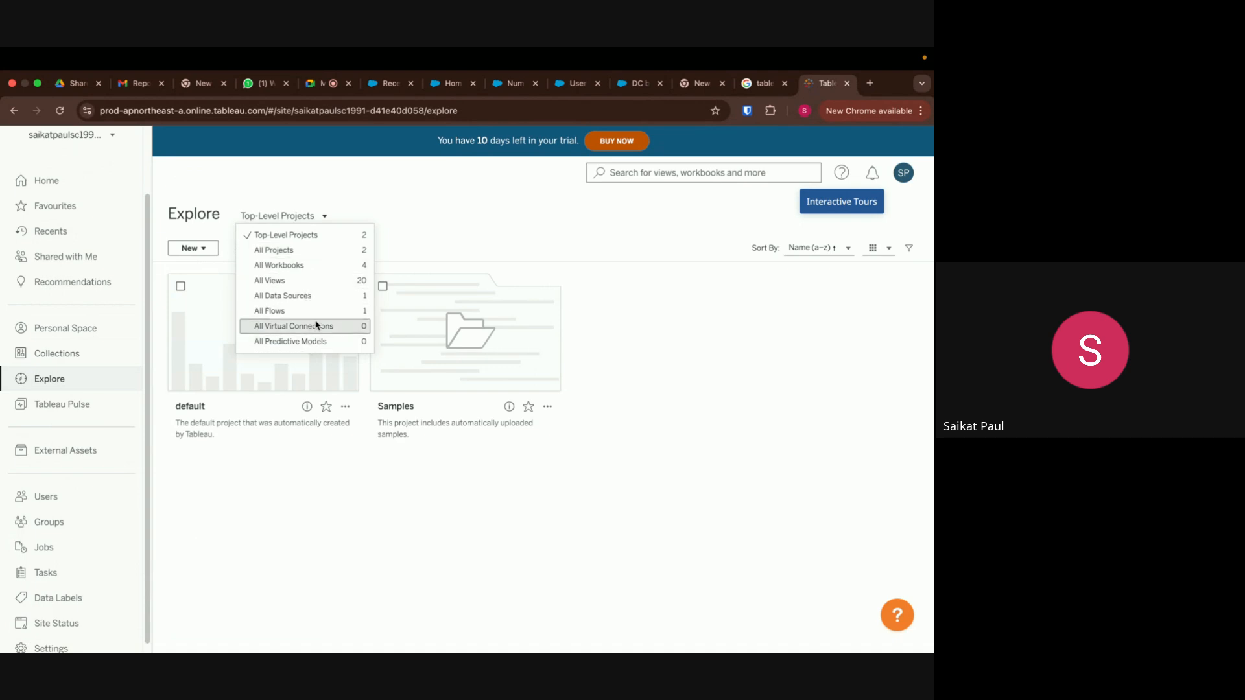
click(502, 230)
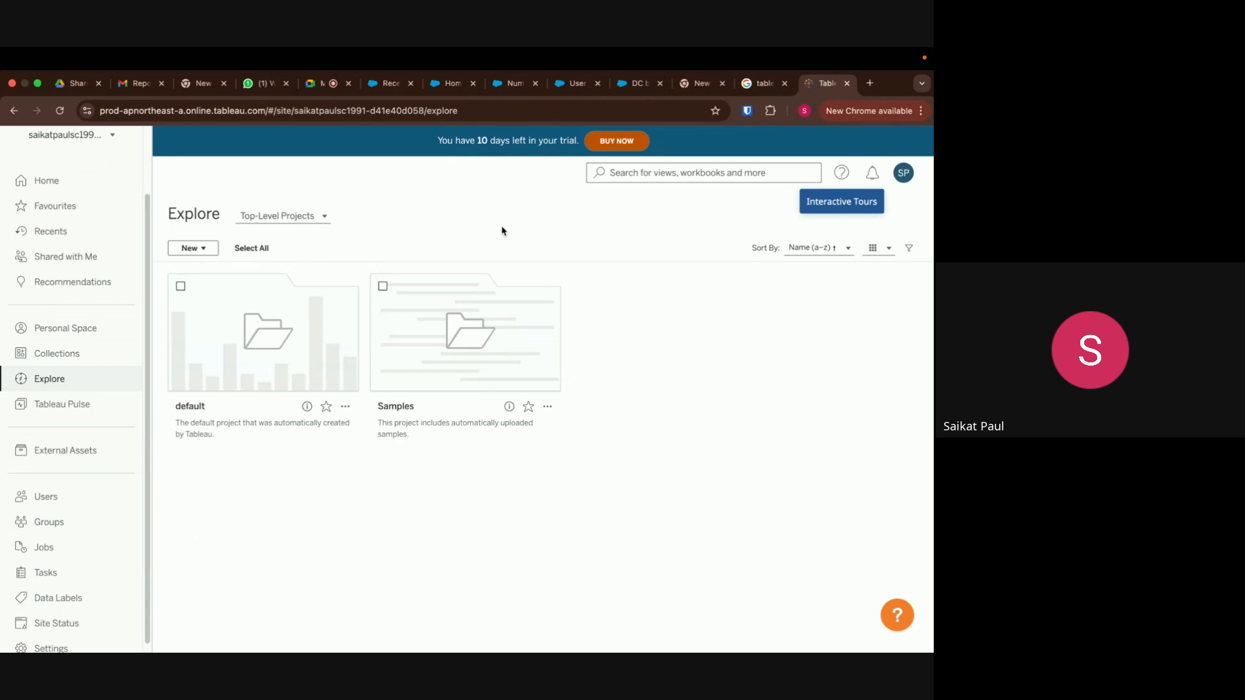
Open the Tableau Pulse home page and switch briefly between it and the Book2 dashboard in Tableau Desktop
click(84, 408)
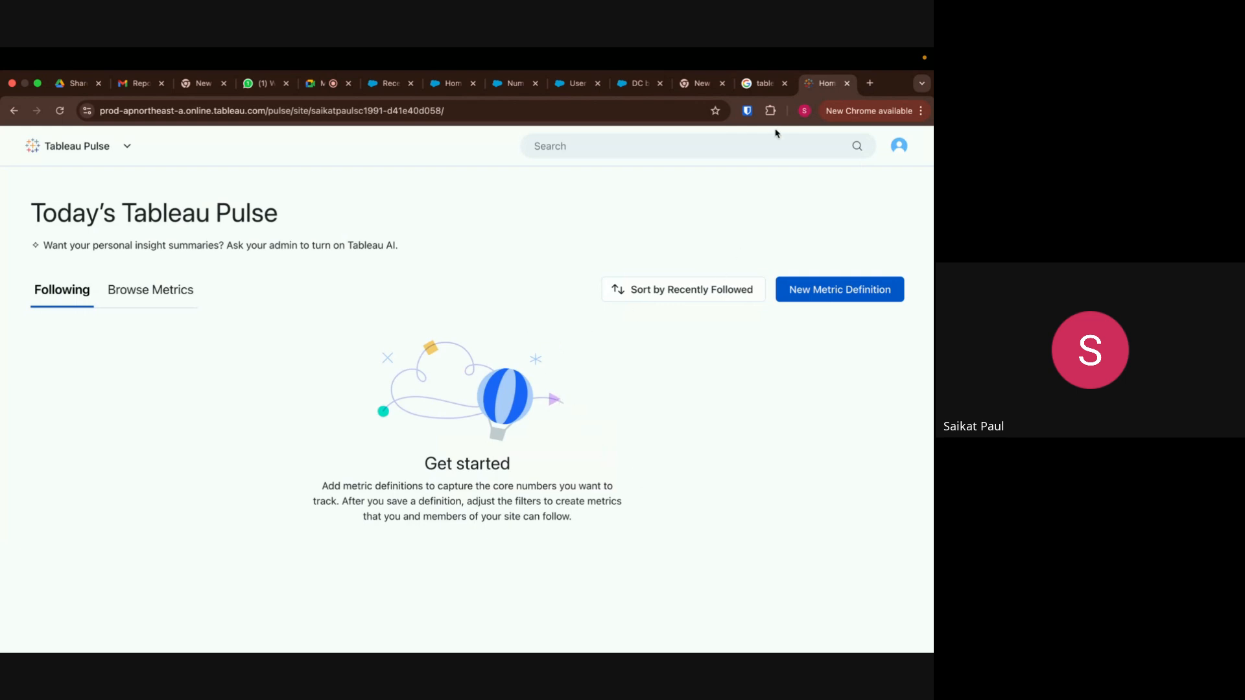
key(ctrl+Left)
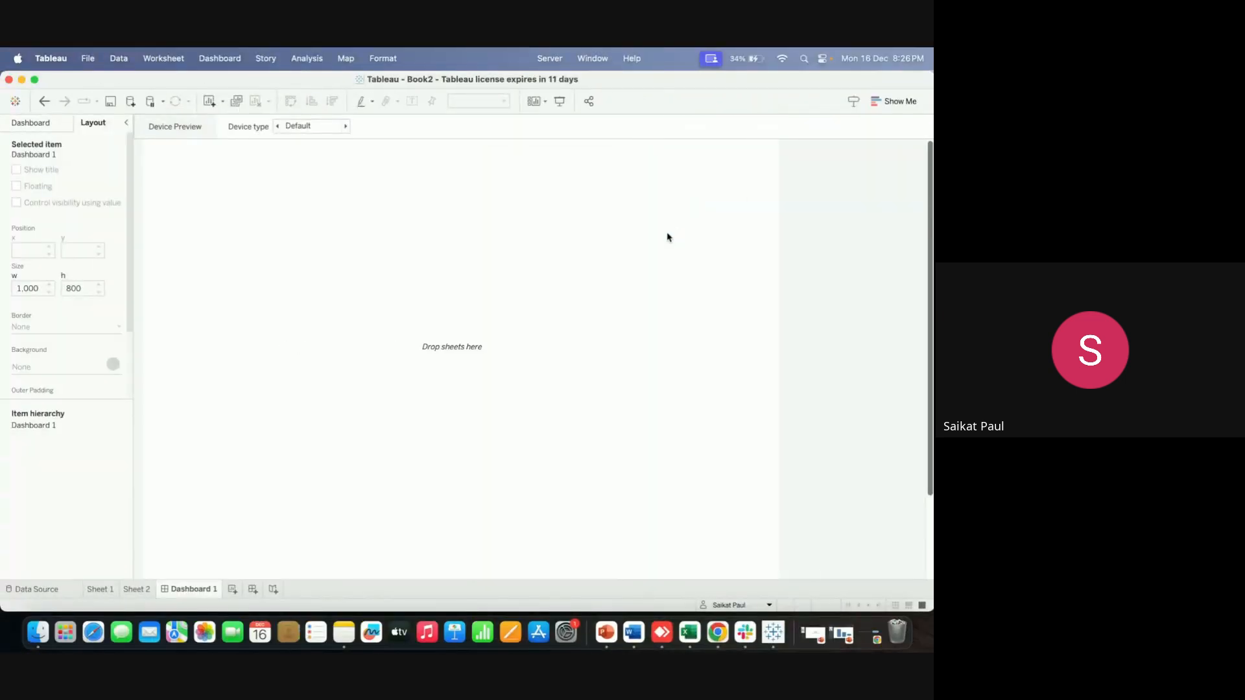
key(ctrl+Right)
key(ctrl+Left)
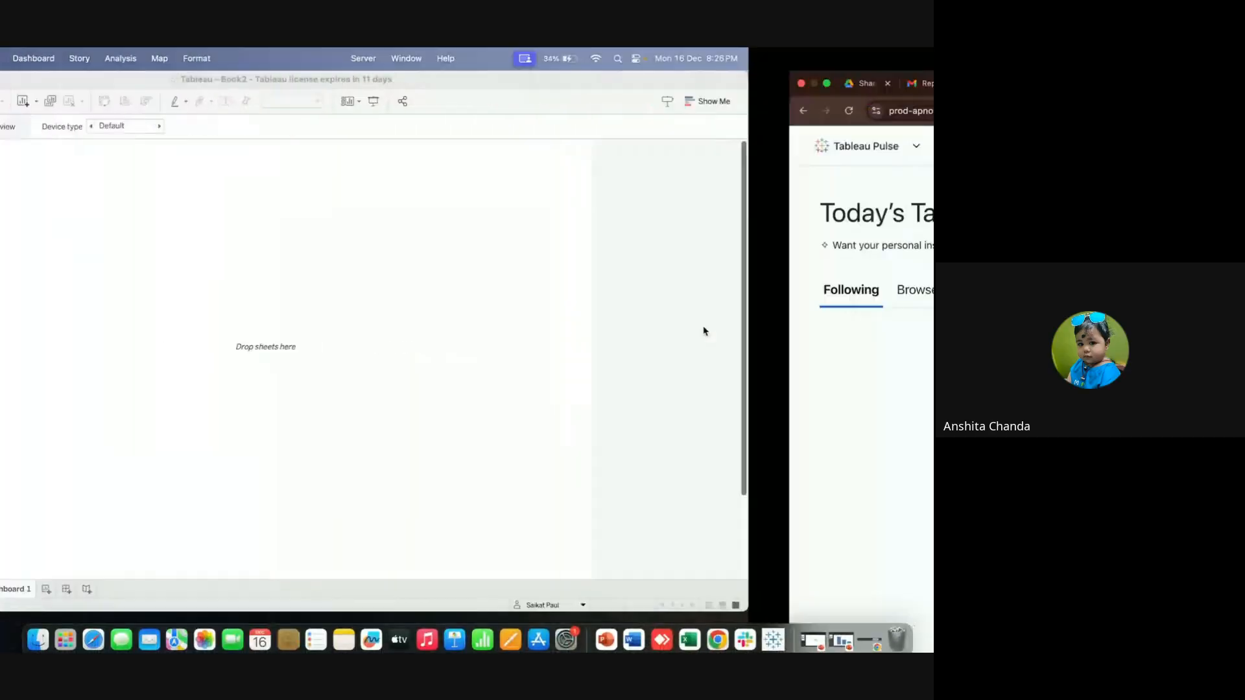
key(ctrl+Right)
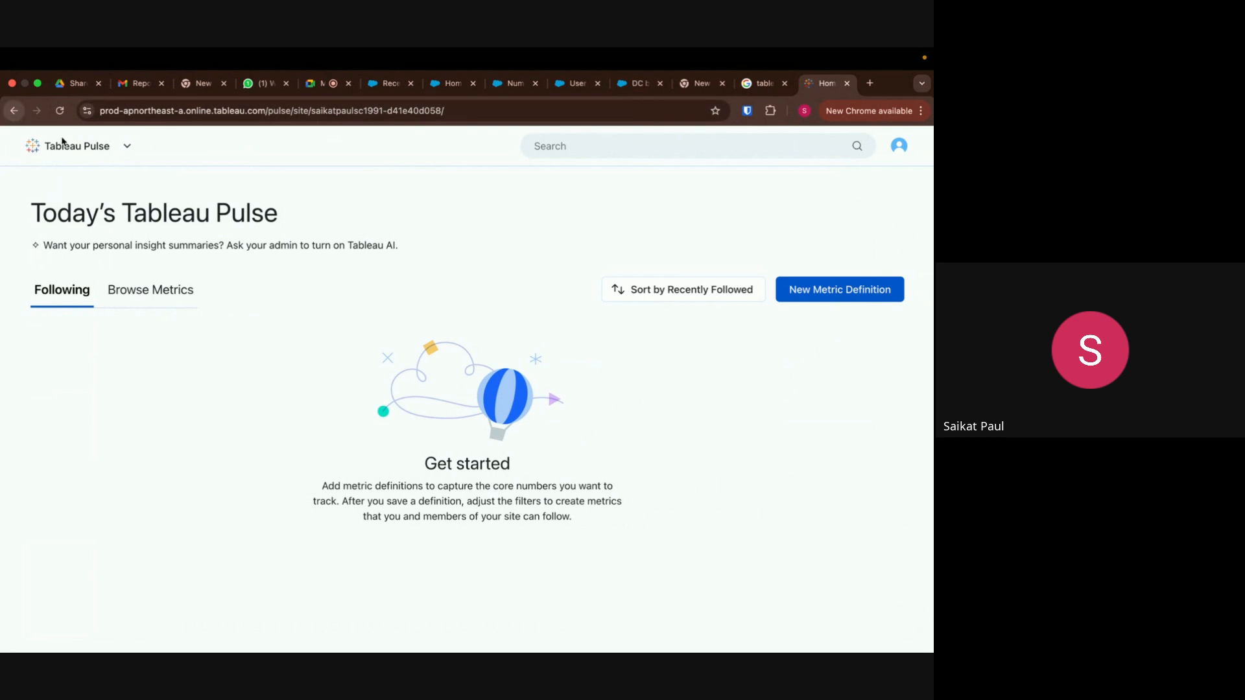
Return from Tableau Pulse to the Tableau Cloud home page and dismiss the Getting Started Tutorials window
click(128, 147)
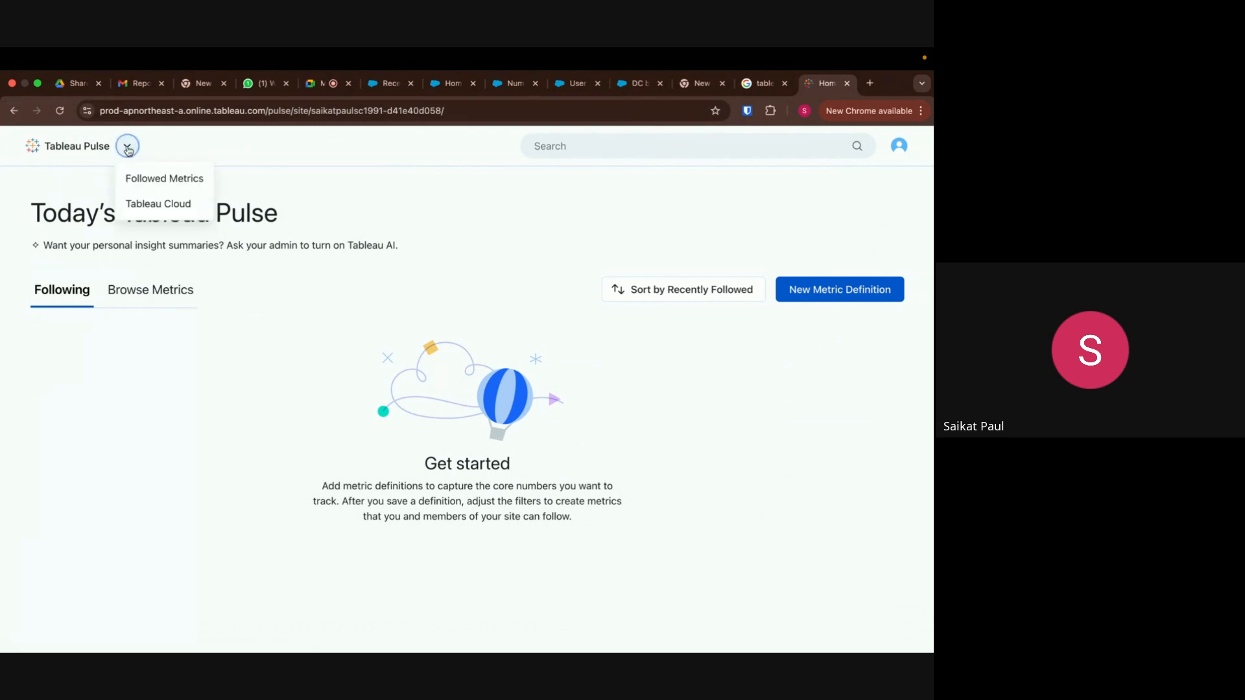
click(182, 206)
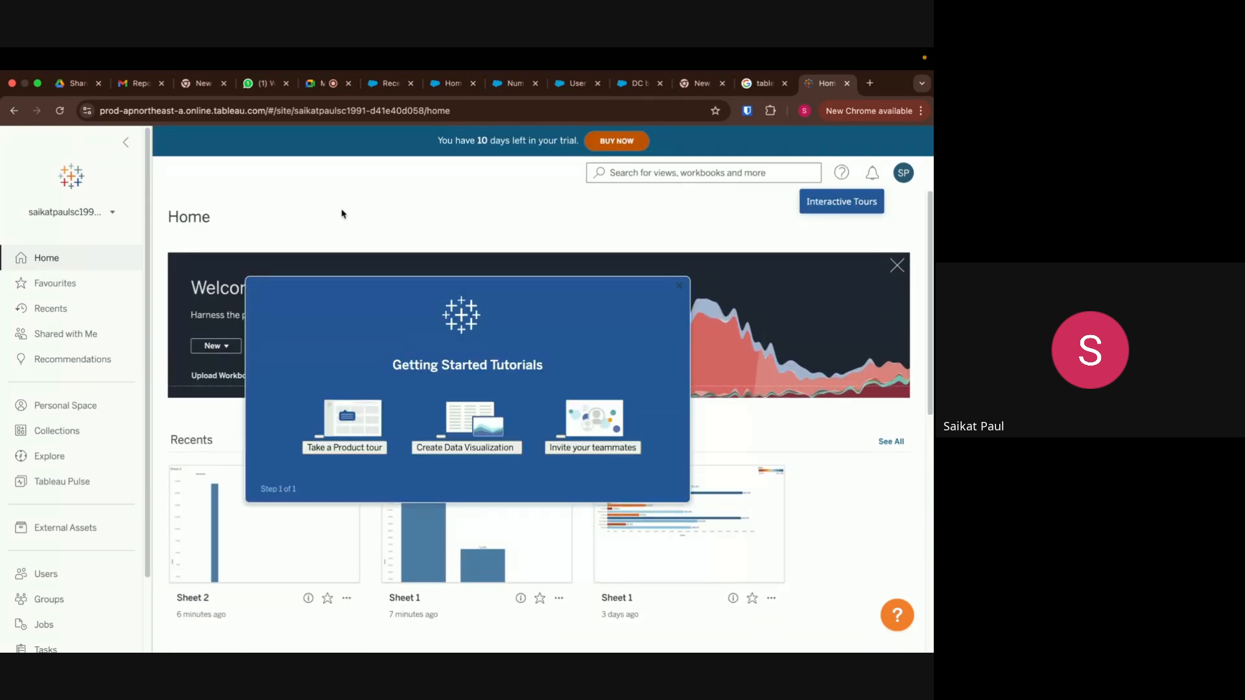
click(679, 286)
Review the entries in the site's navigation list and open the Shared with Me page
scroll(85, 436, down, 3)
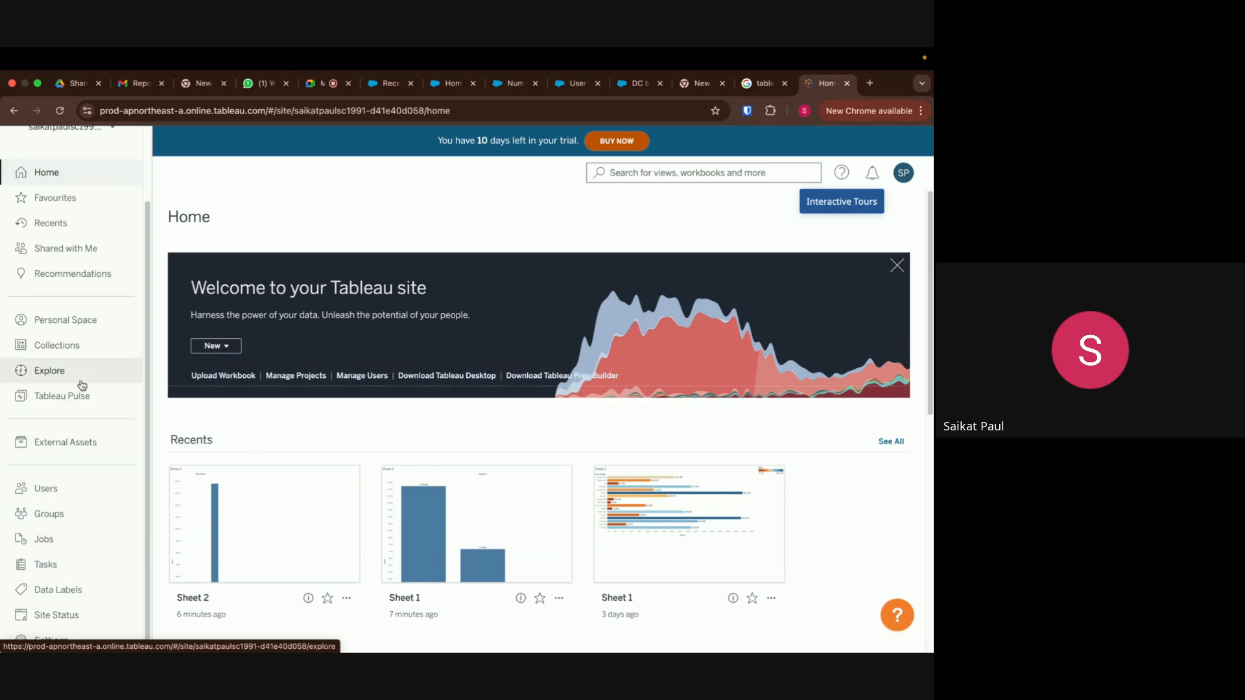
scroll(79, 383, up, 3)
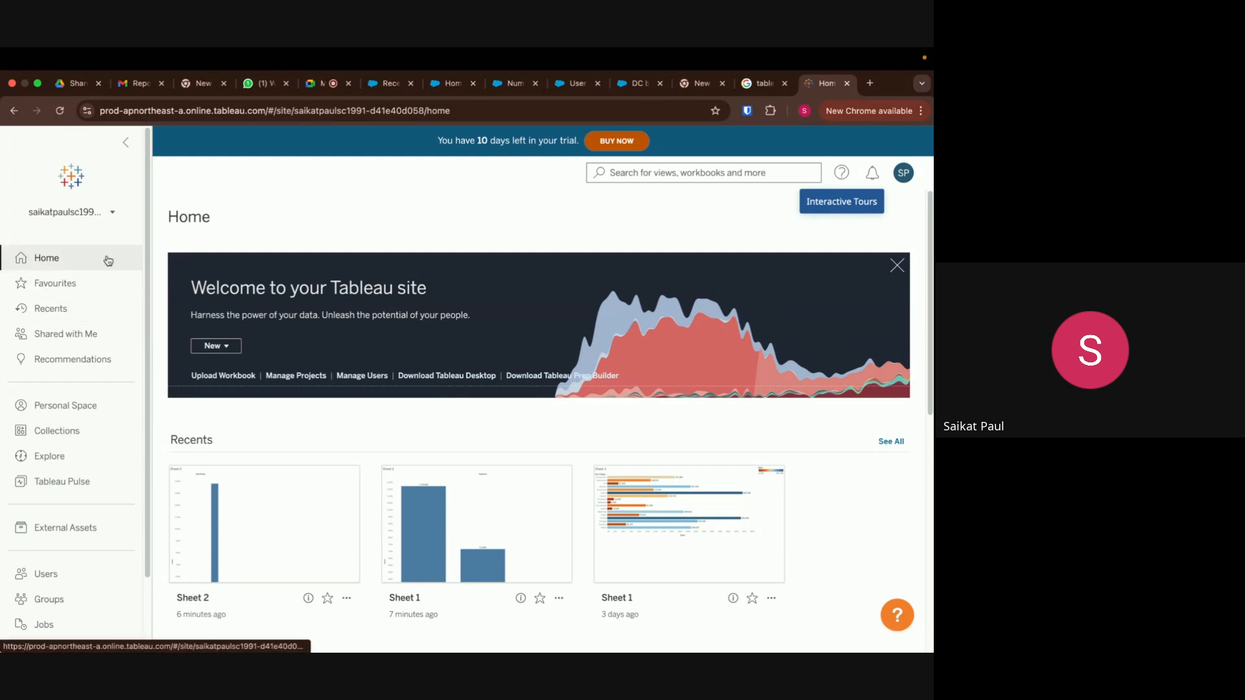
click(87, 339)
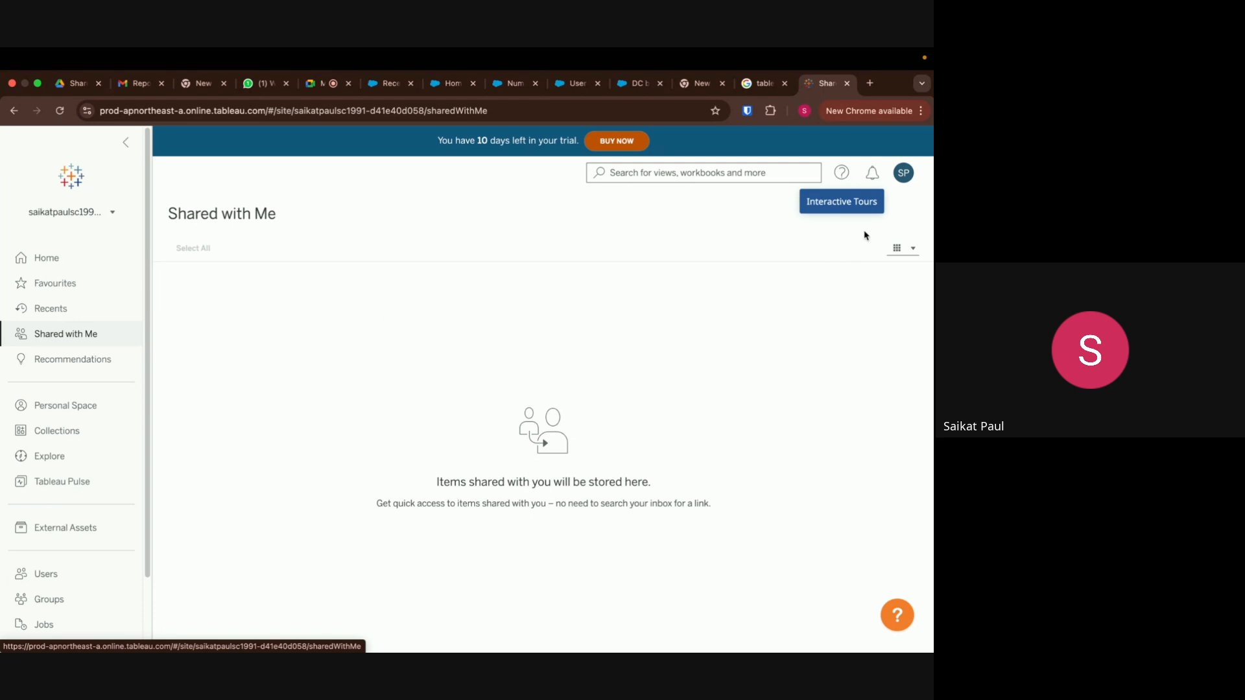
Open My Account Settings and review the account, security, notification, and language and region settings
click(904, 182)
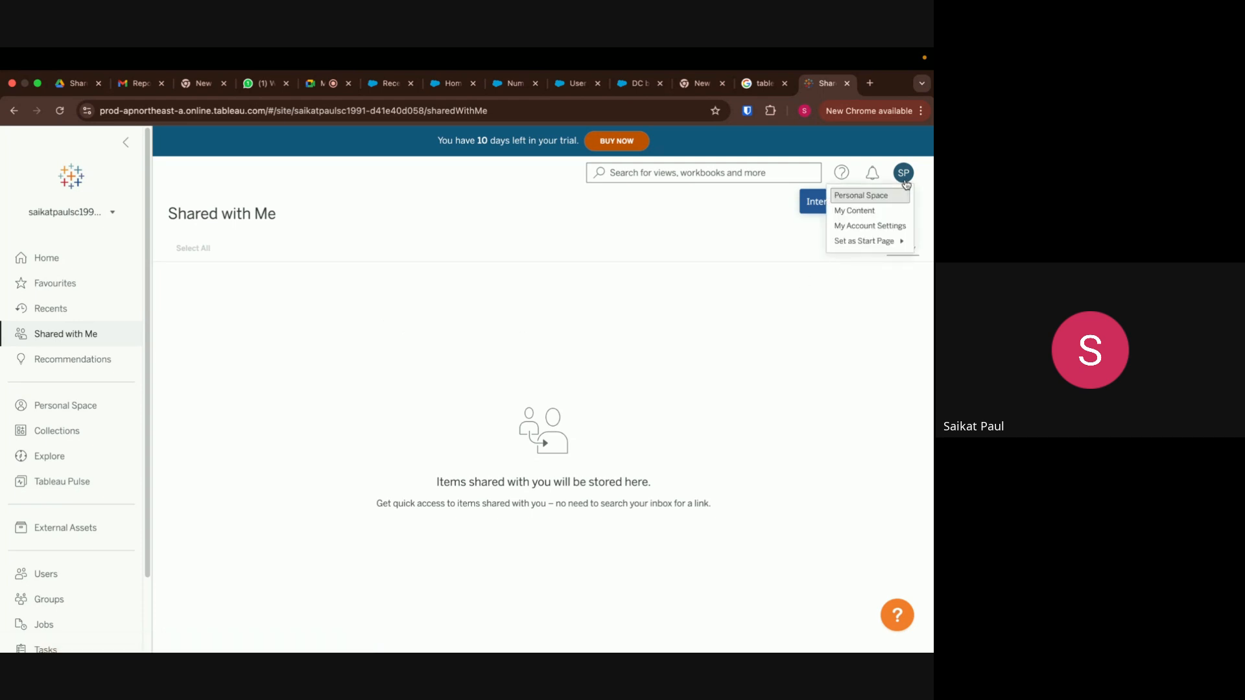
click(888, 226)
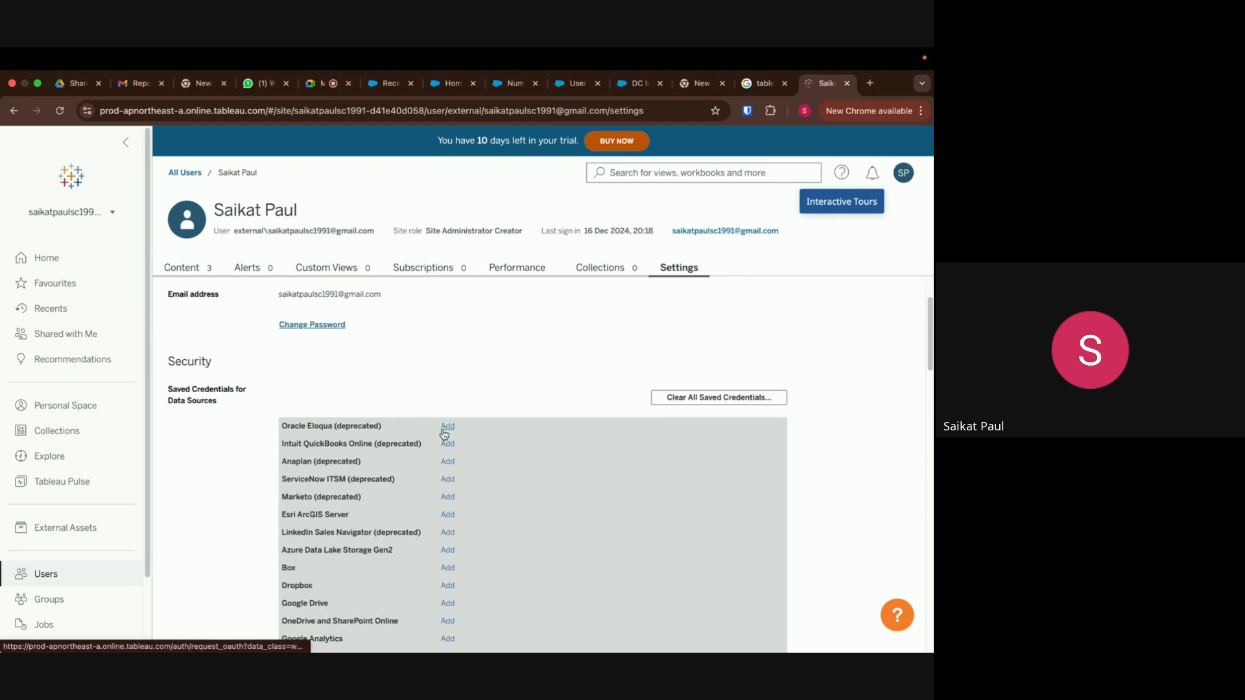
scroll(542, 461, down, 15)
scroll(543, 460, down, 3)
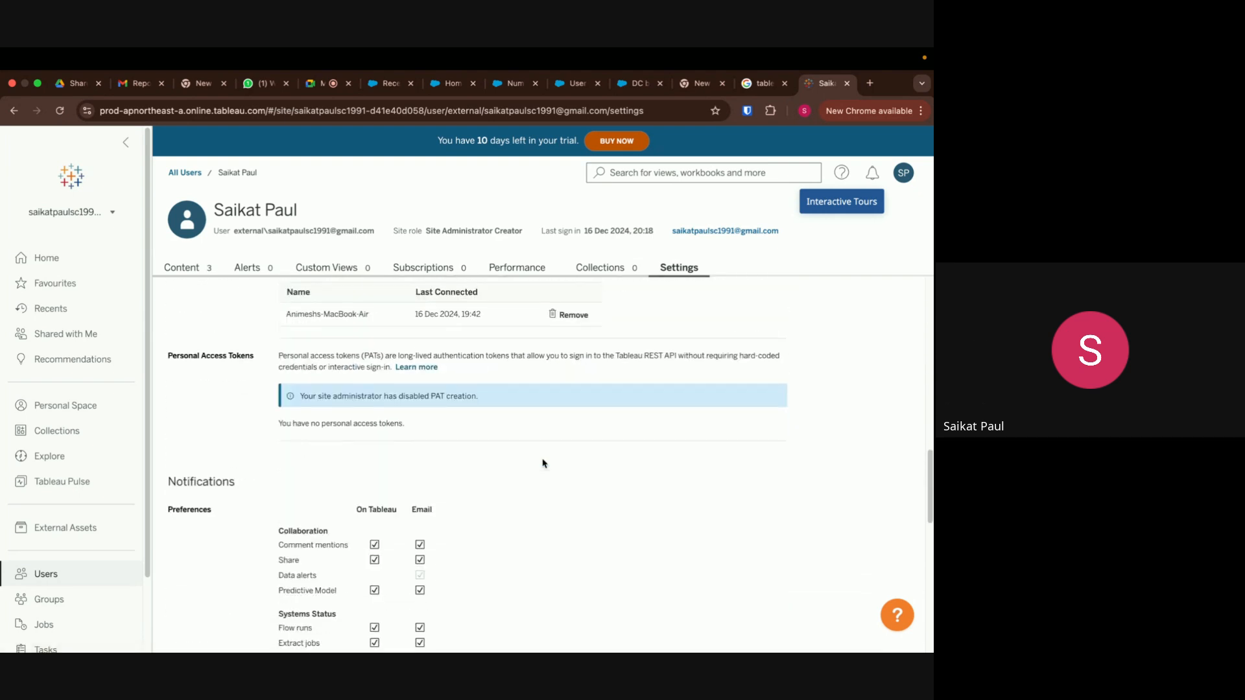
scroll(542, 464, up, 2)
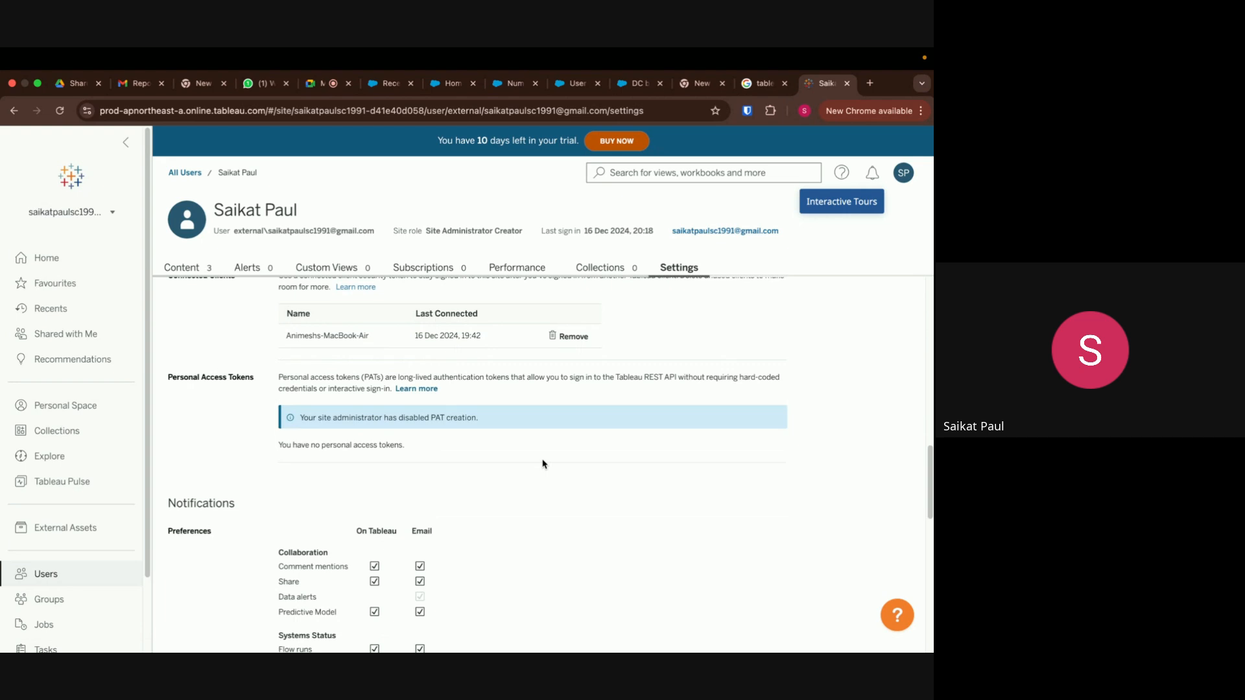
scroll(543, 464, down, 10)
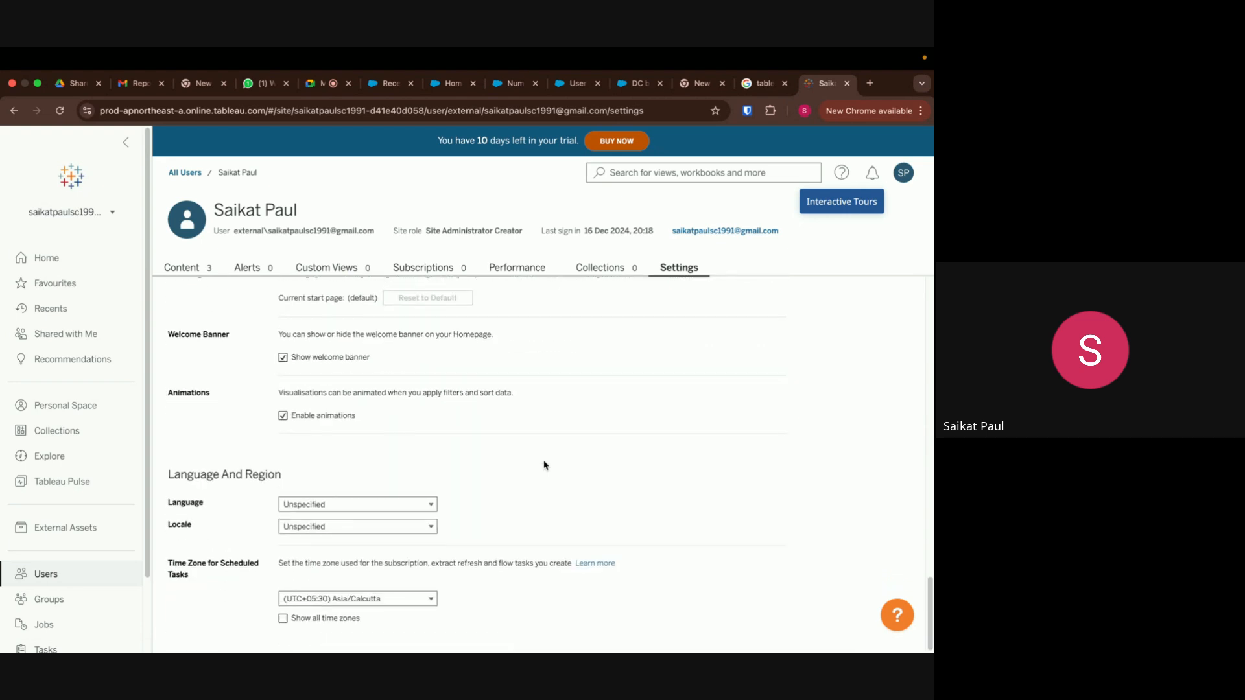
scroll(544, 465, up, 8)
scroll(544, 465, down, 8)
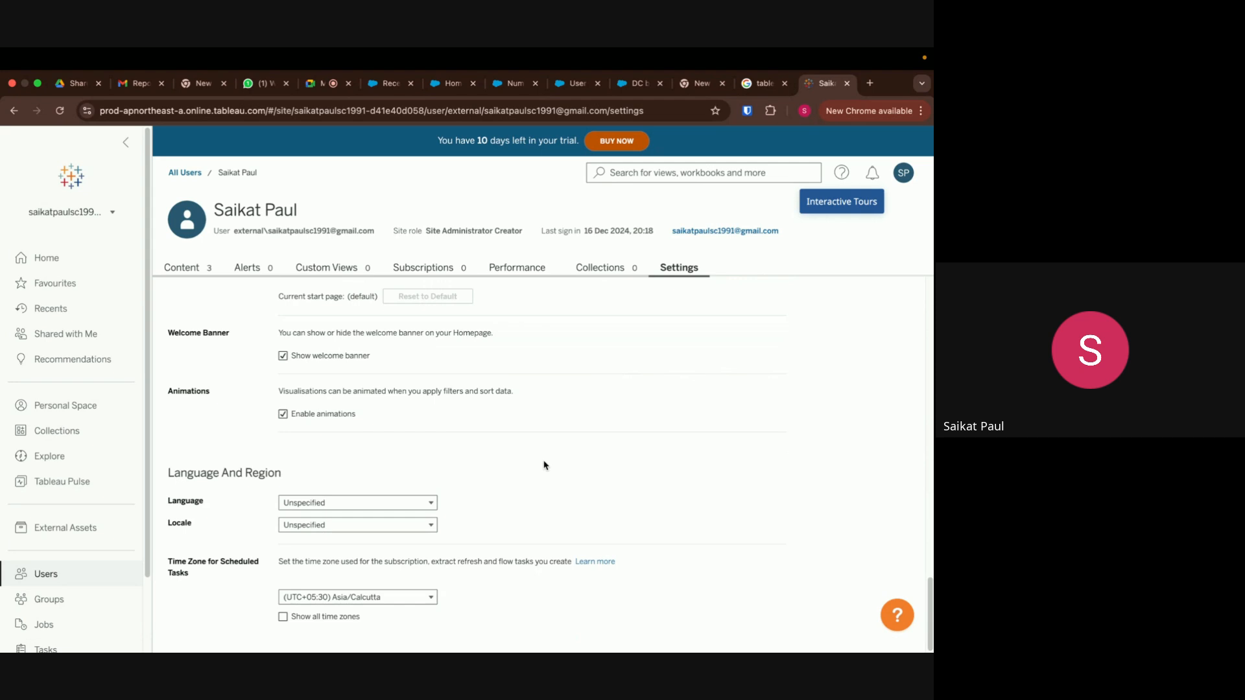
scroll(544, 465, up, 20)
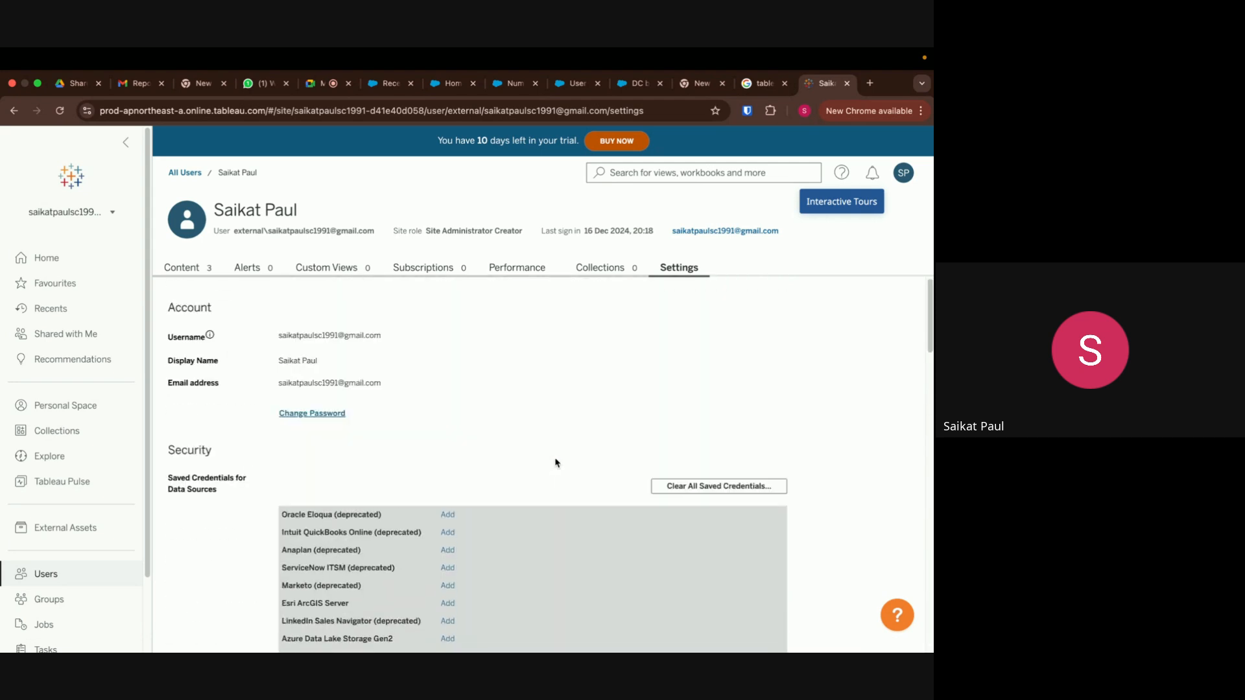
Open the Sales by Sub-Category Sheet 1 of Book1 from the recent views and show its data details
click(71, 314)
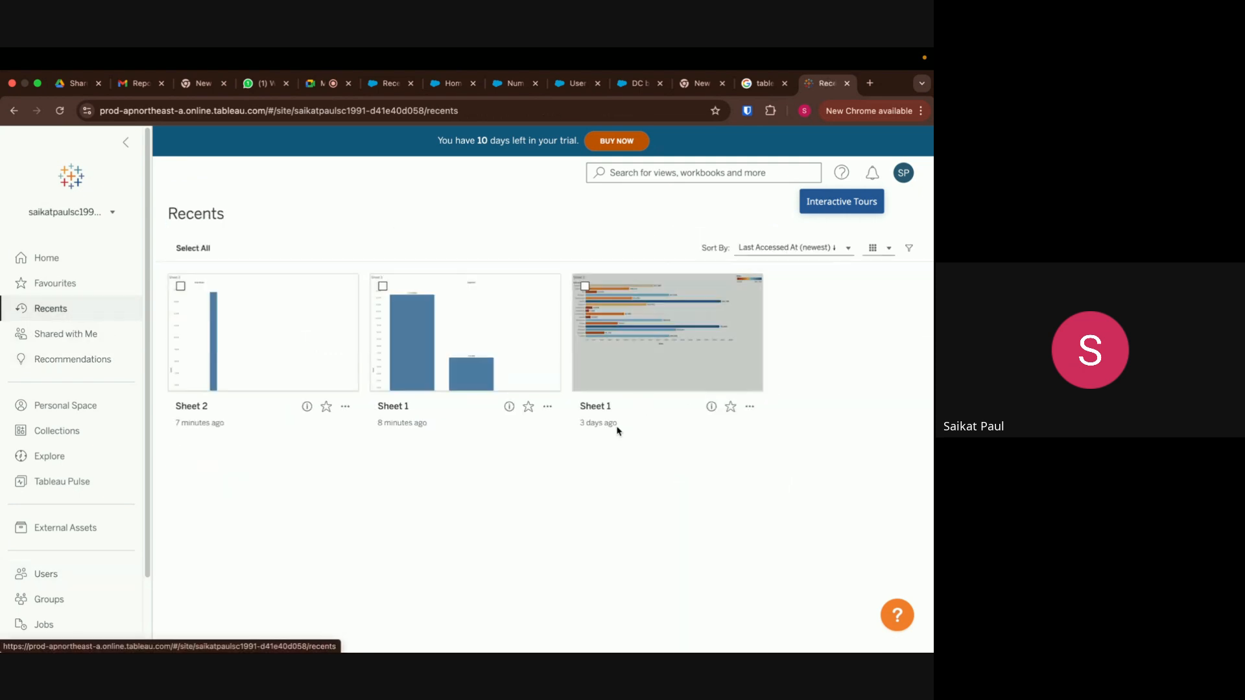
click(652, 331)
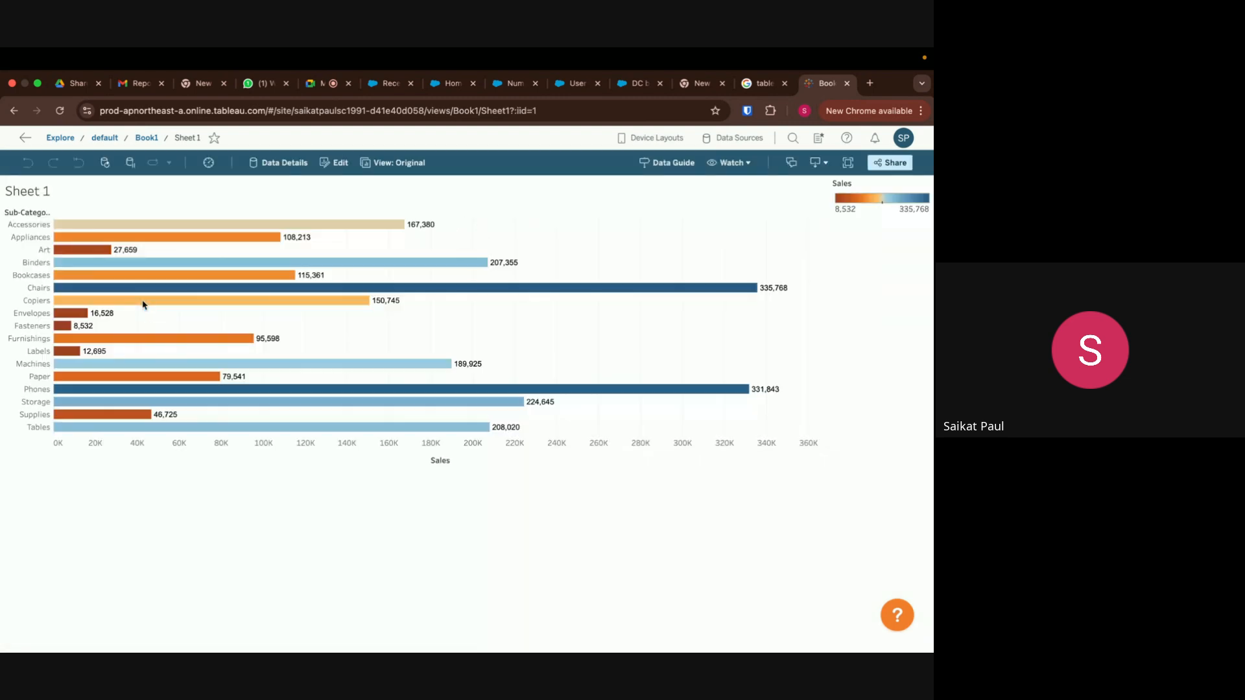
click(286, 164)
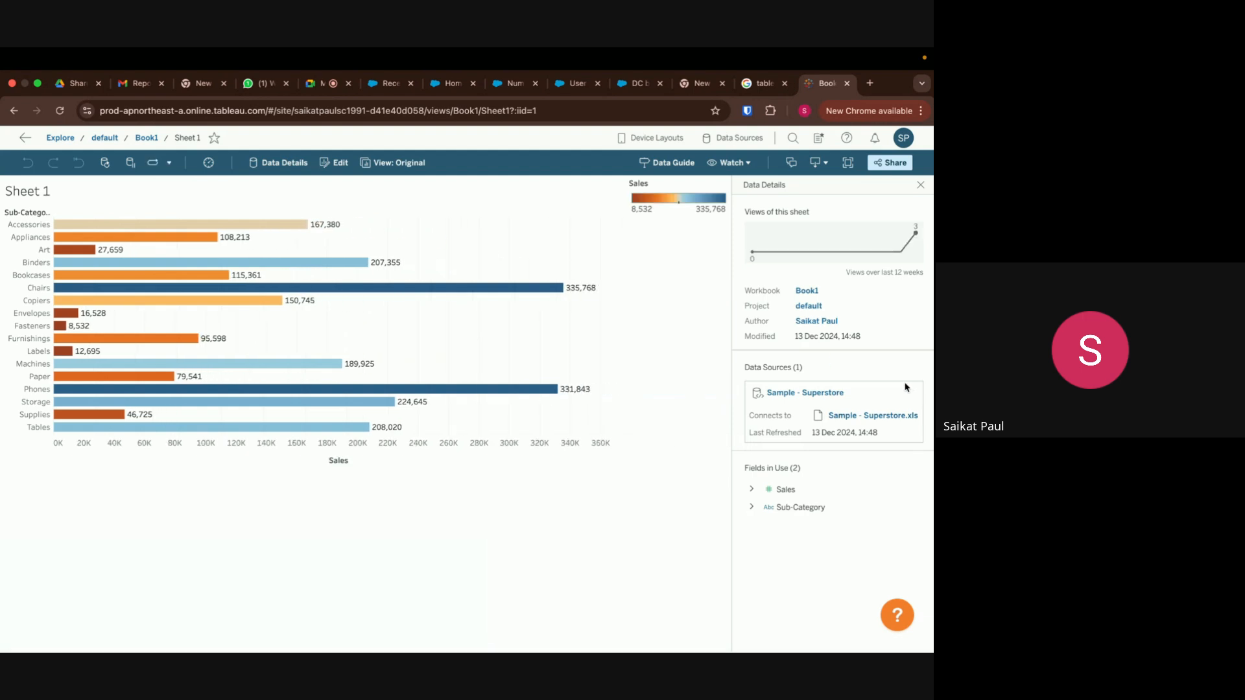
Open the lineage of Book1's Sample - Superstore data source and review its fields and the embedded data source choices
click(825, 394)
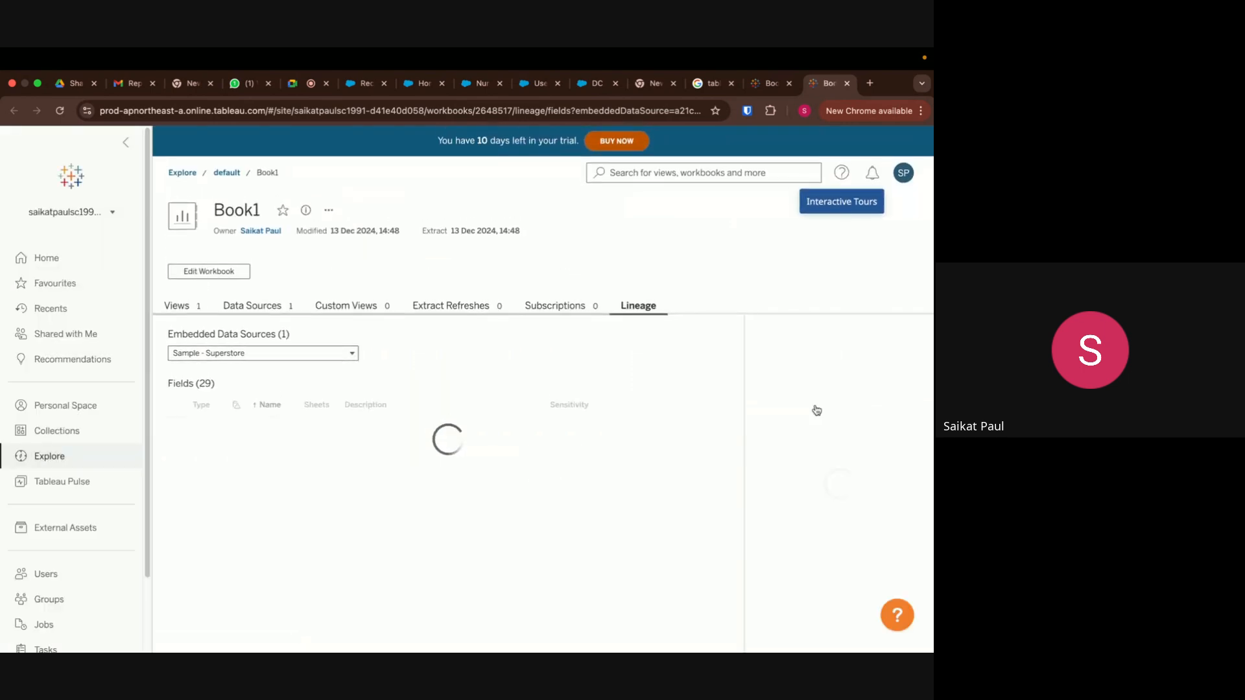
scroll(494, 546, down, 6)
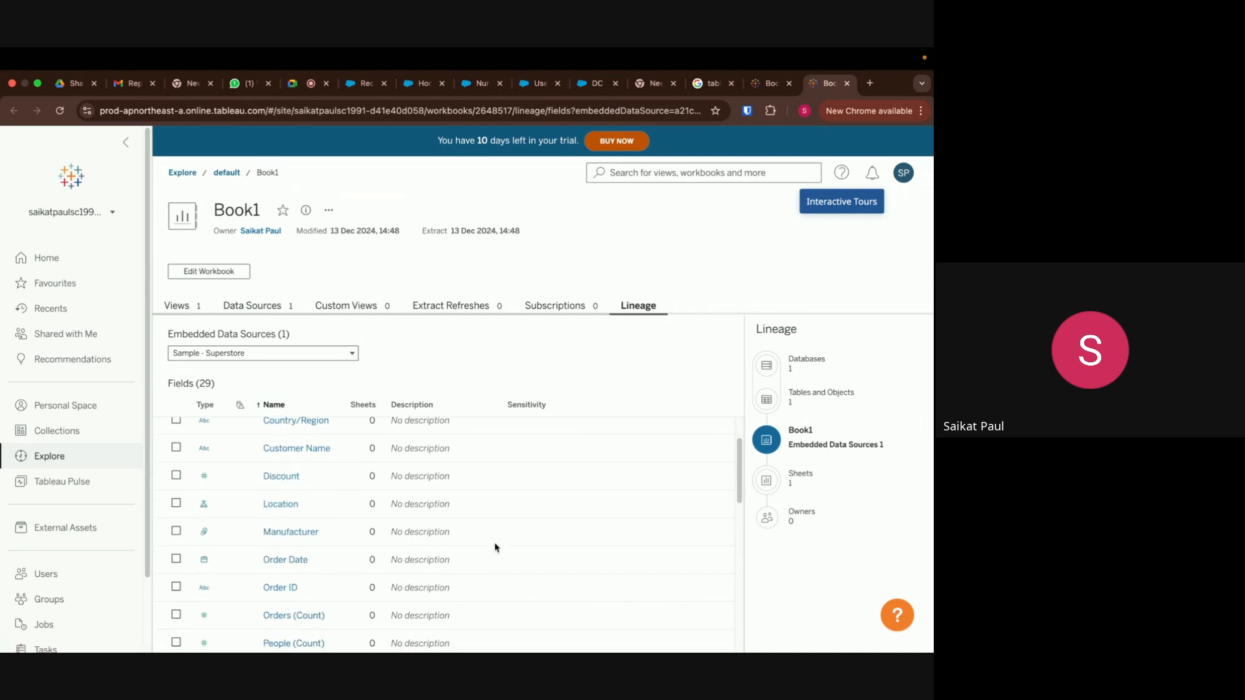
scroll(495, 548, down, 1)
scroll(495, 548, up, 8)
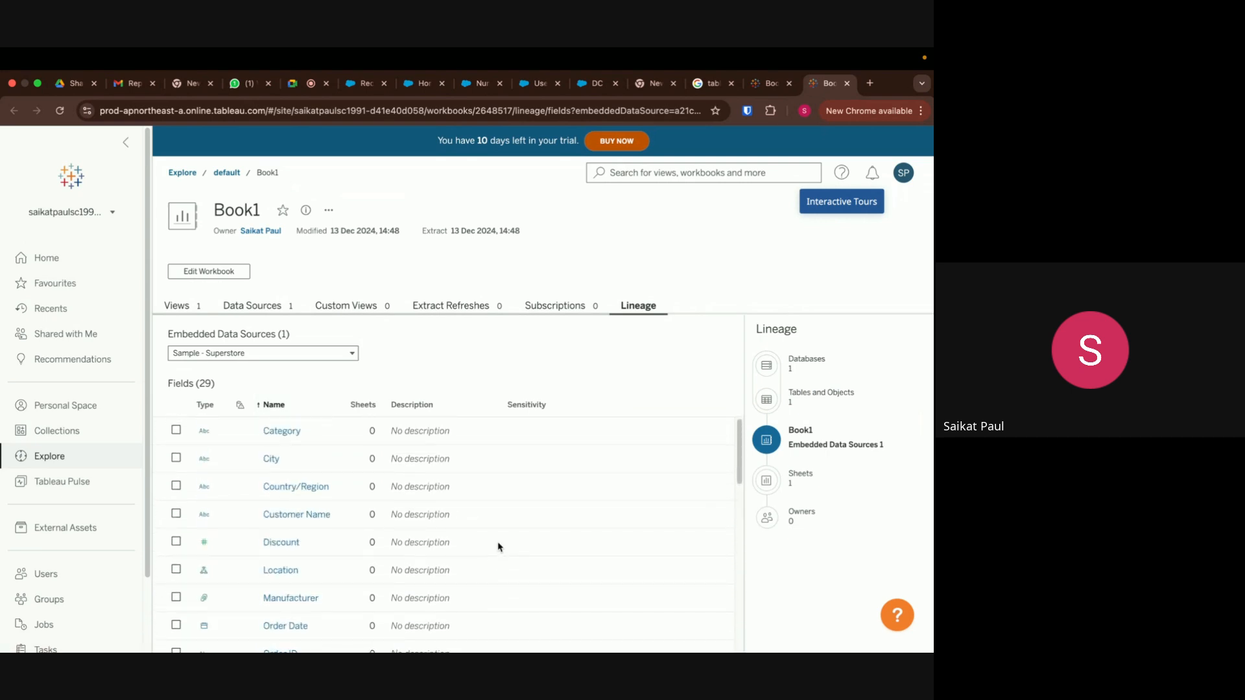
click(323, 357)
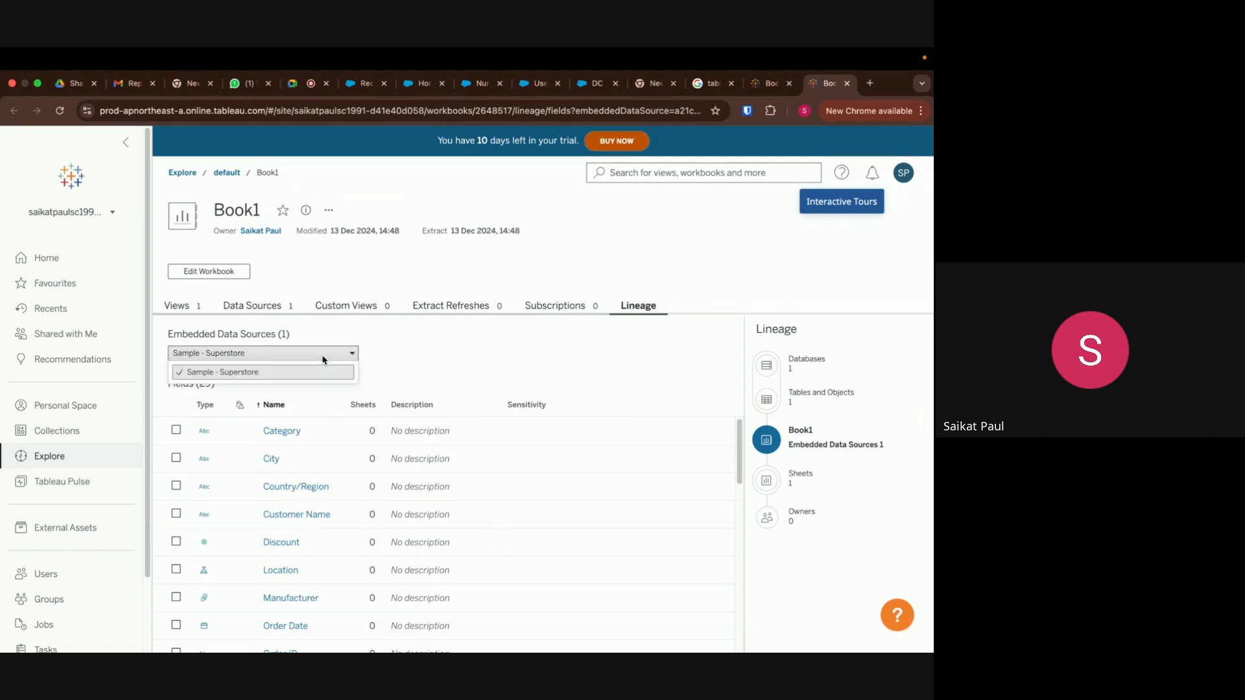
click(334, 355)
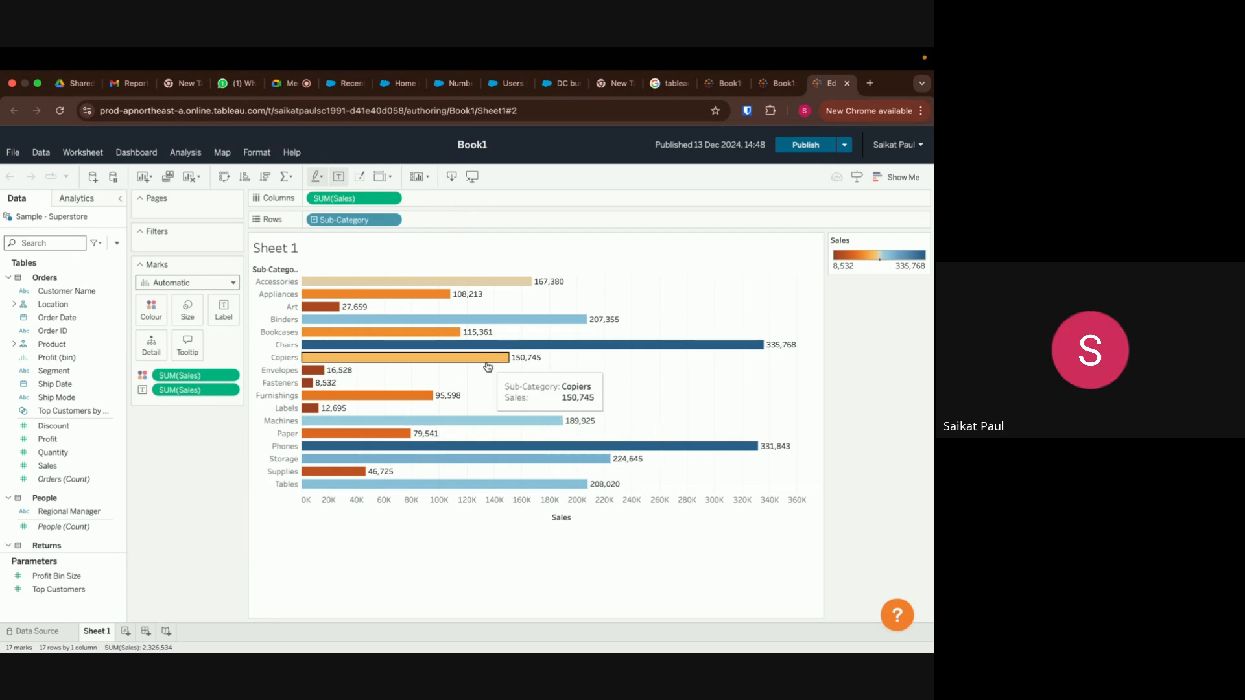
Return to Book1's lineage page, open the workbook for web editing, and publish it
click(775, 83)
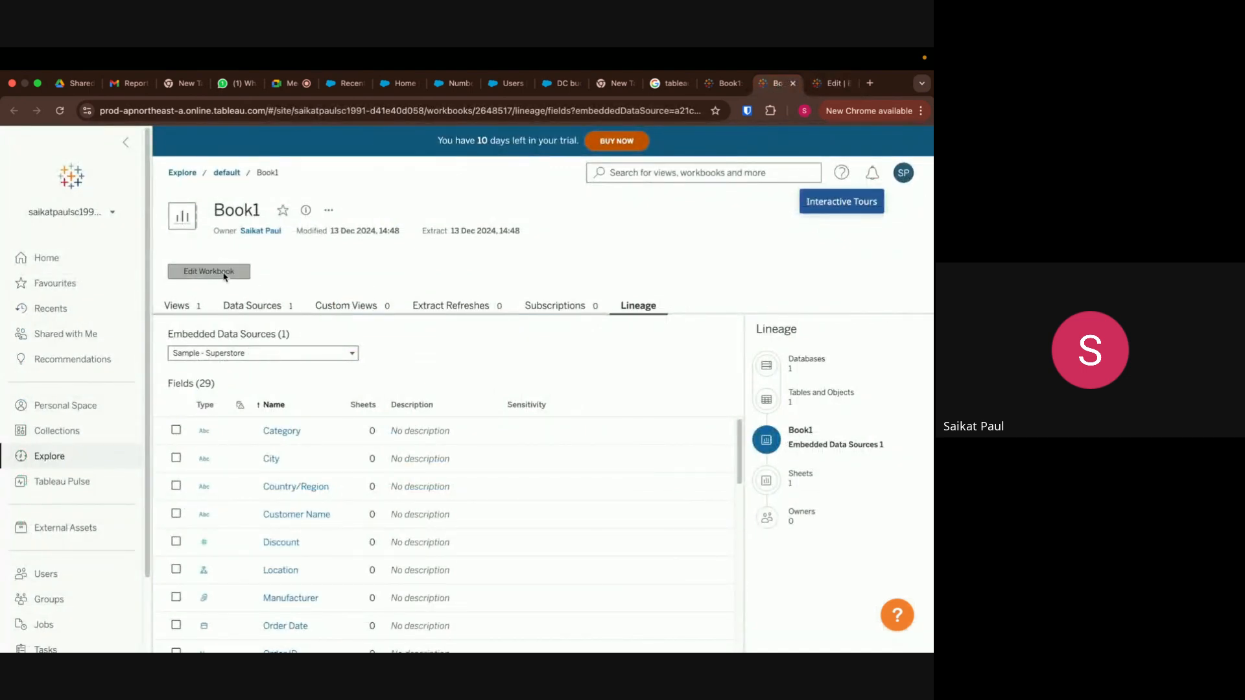
click(224, 275)
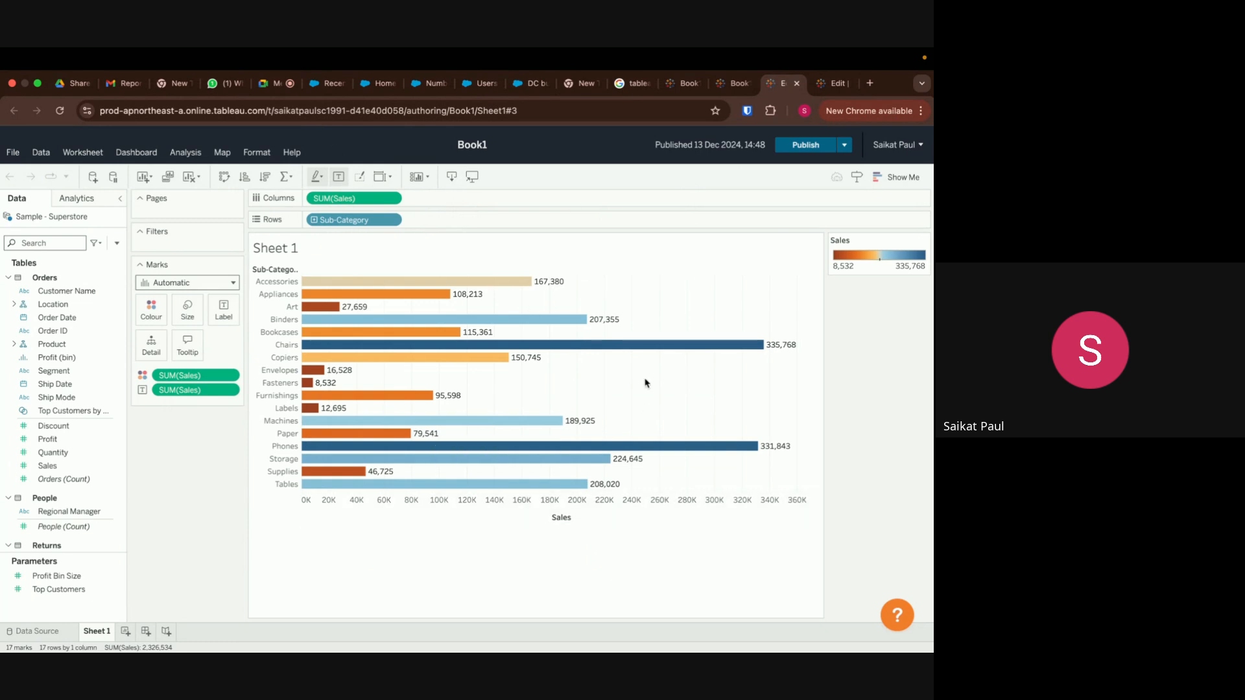
click(807, 148)
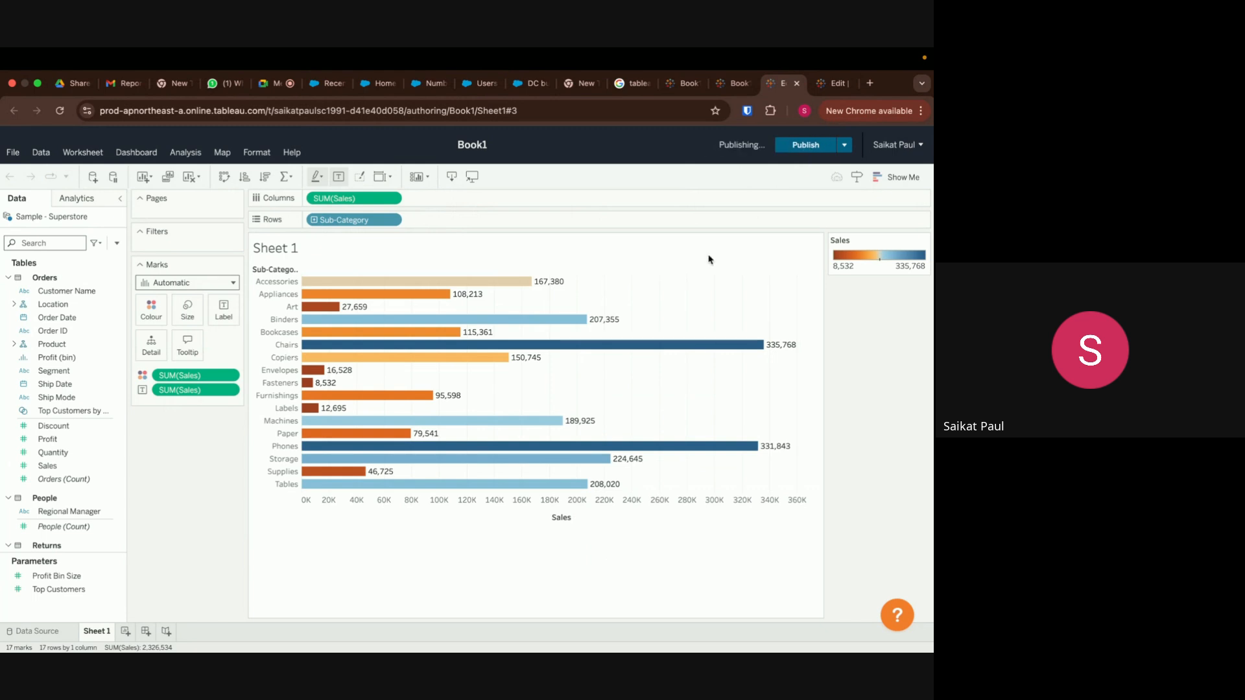
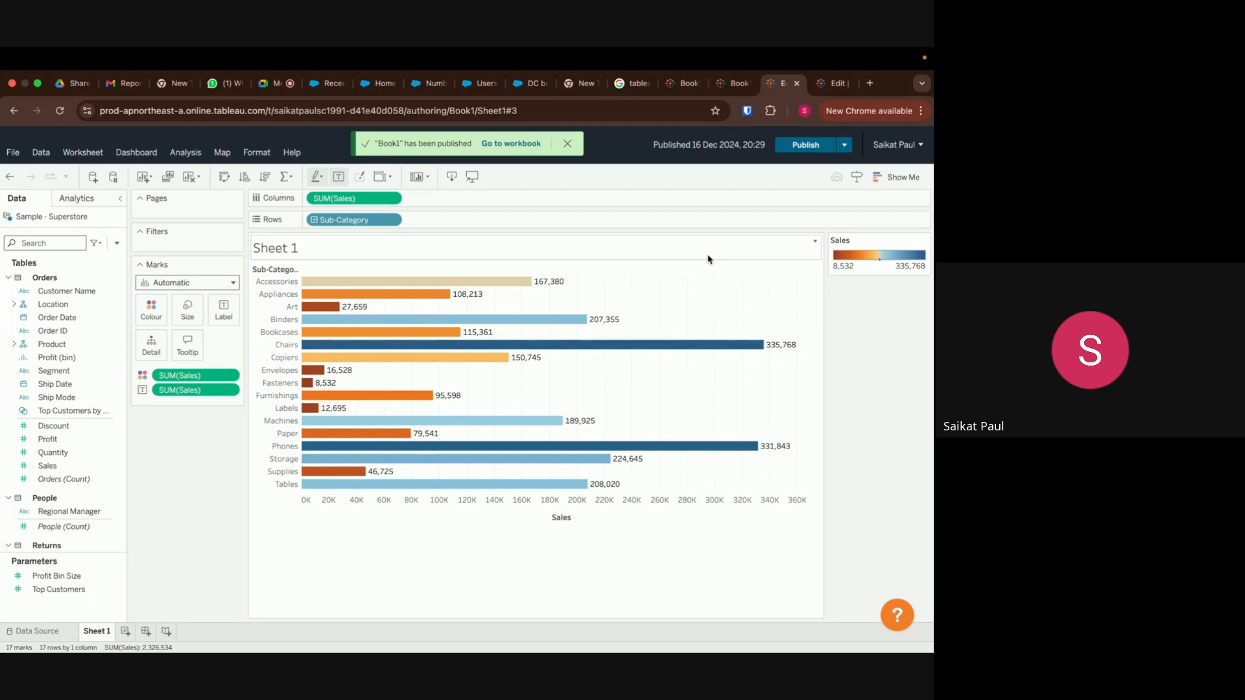
View the totals options for Sheet 1, and switch to the Google Meet call to bring up its recording controls
click(292, 178)
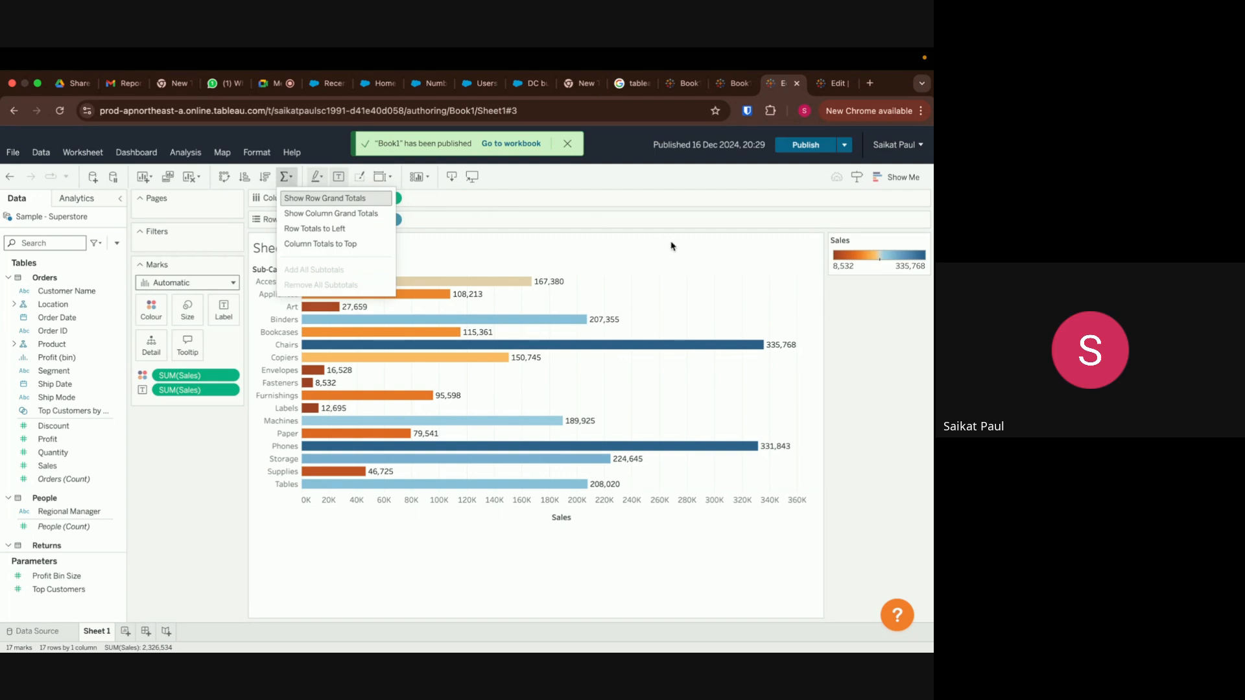
click(269, 83)
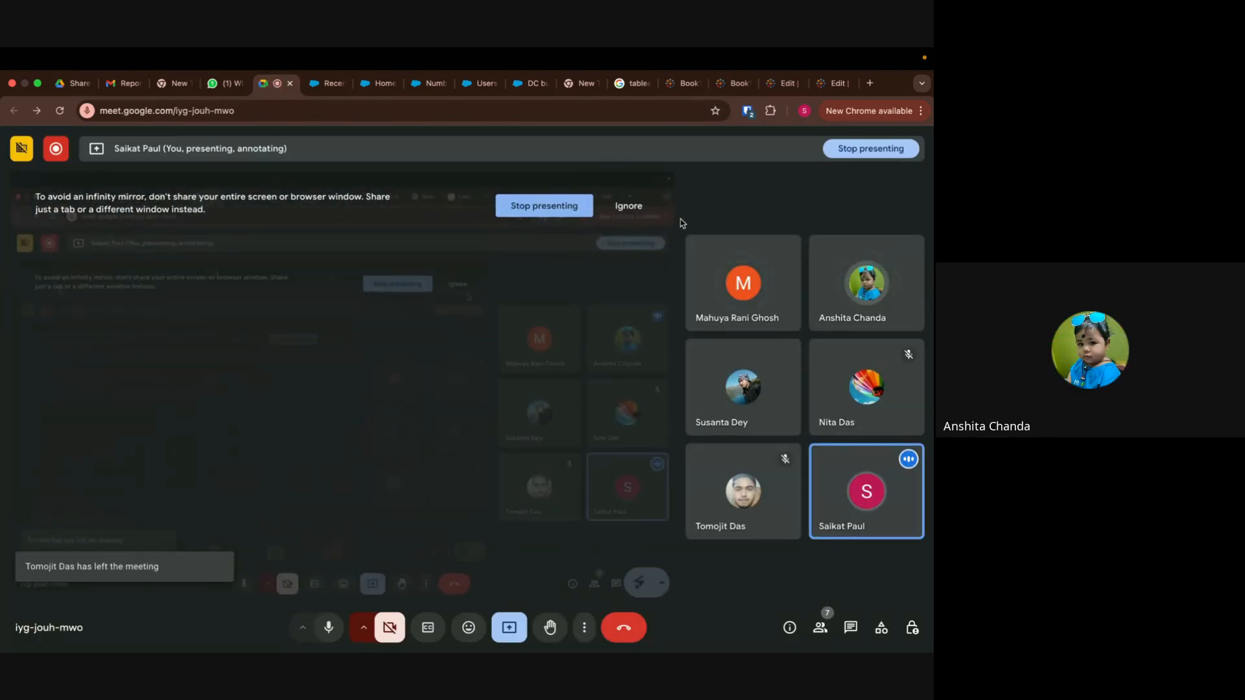
click(58, 151)
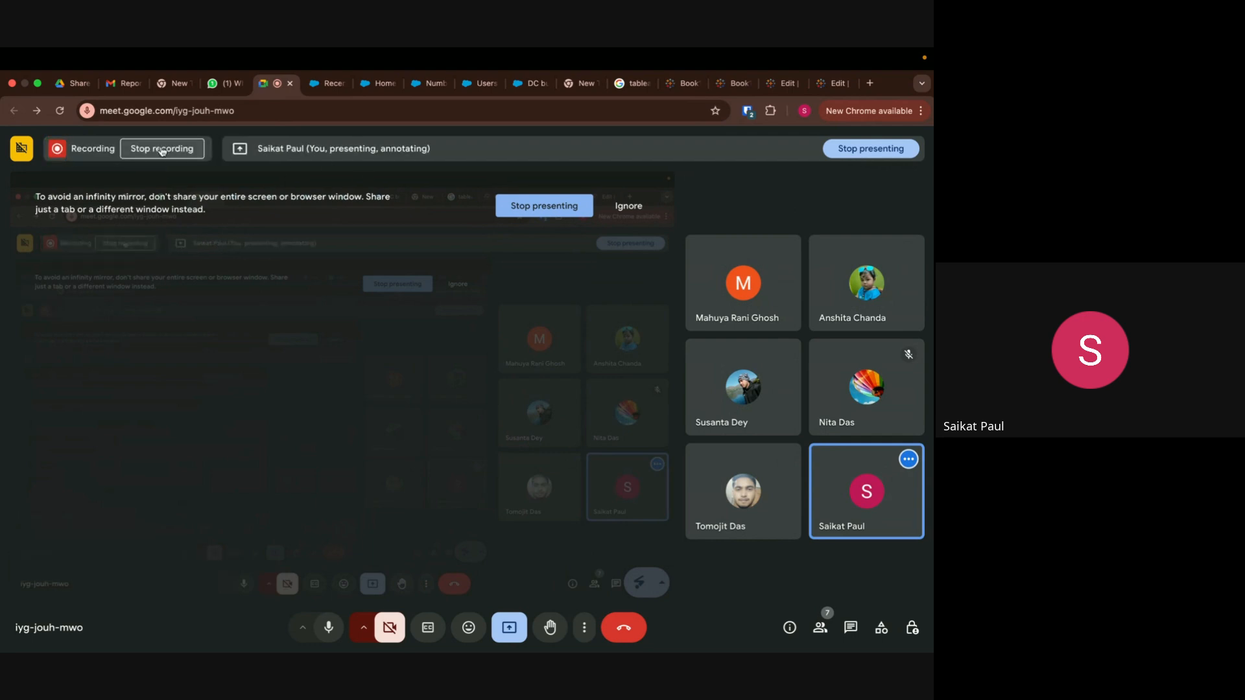